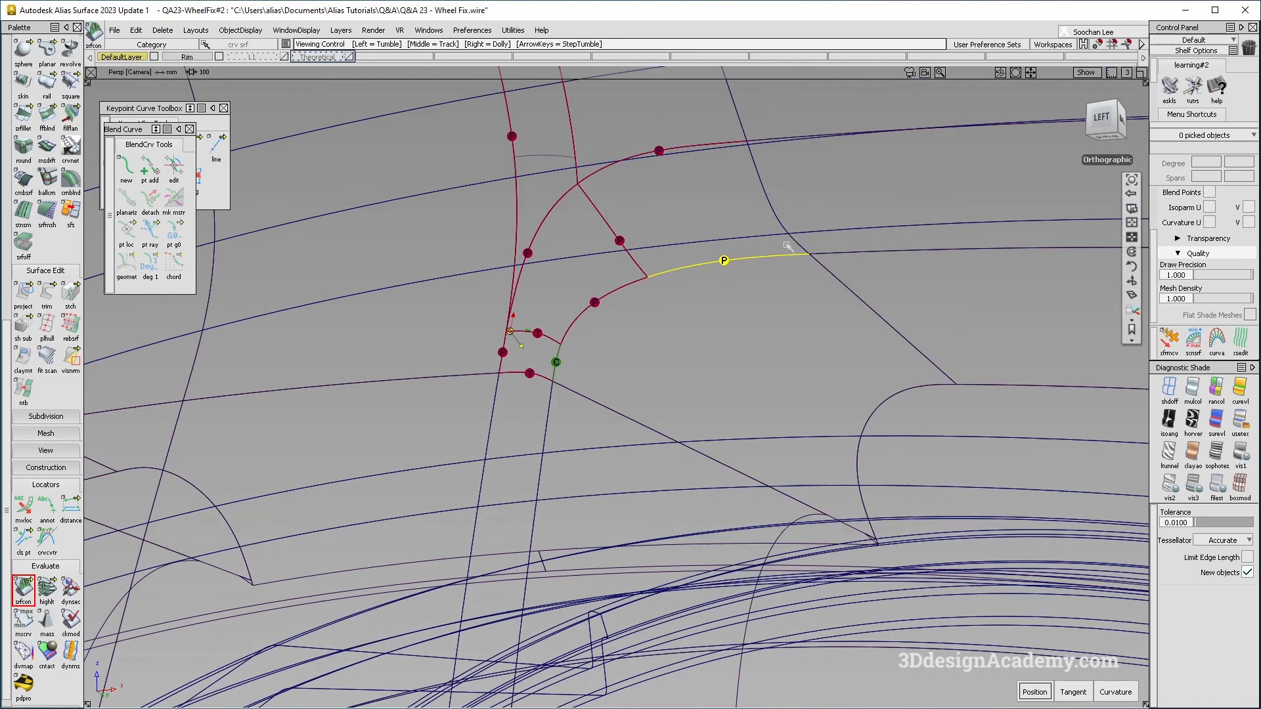
Add a surface continuity locator on the short edge between the corner patch and the long rim fillet
left_click(775, 218)
left_click_drag(746, 239, 654, 263, "alt+shift")
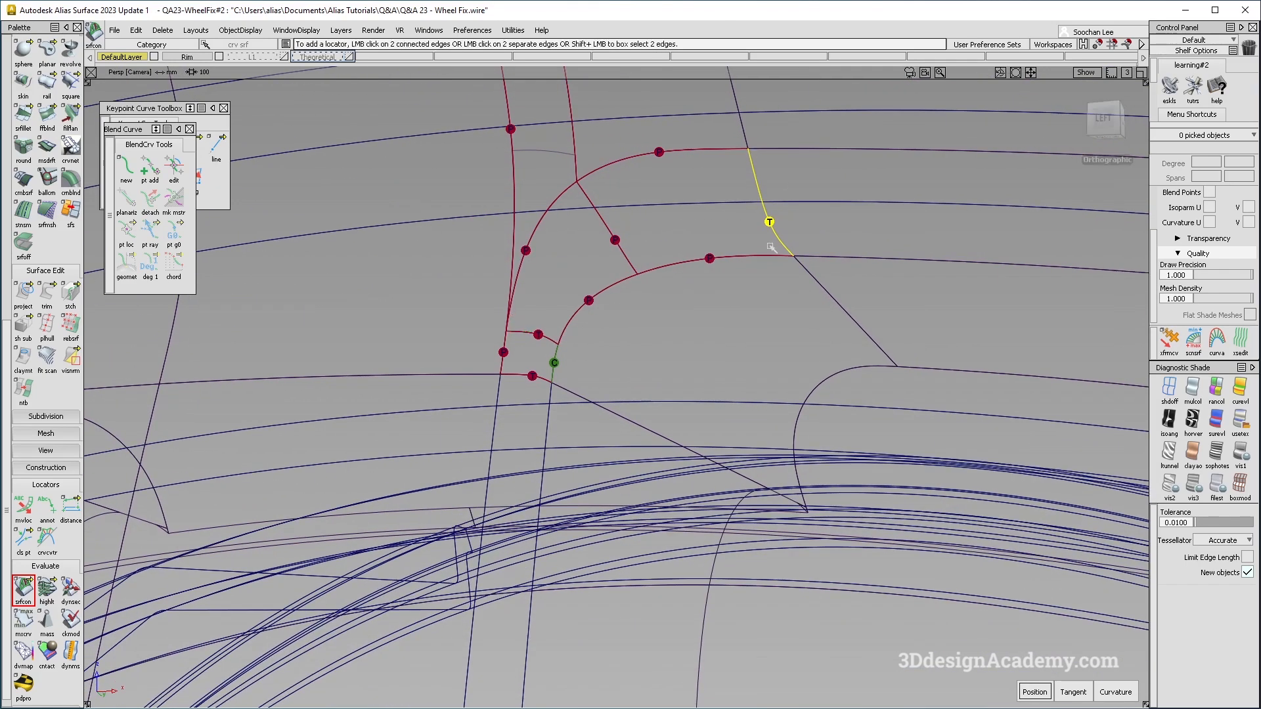
left_click_drag(675, 290, 623, 318, "alt+shift")
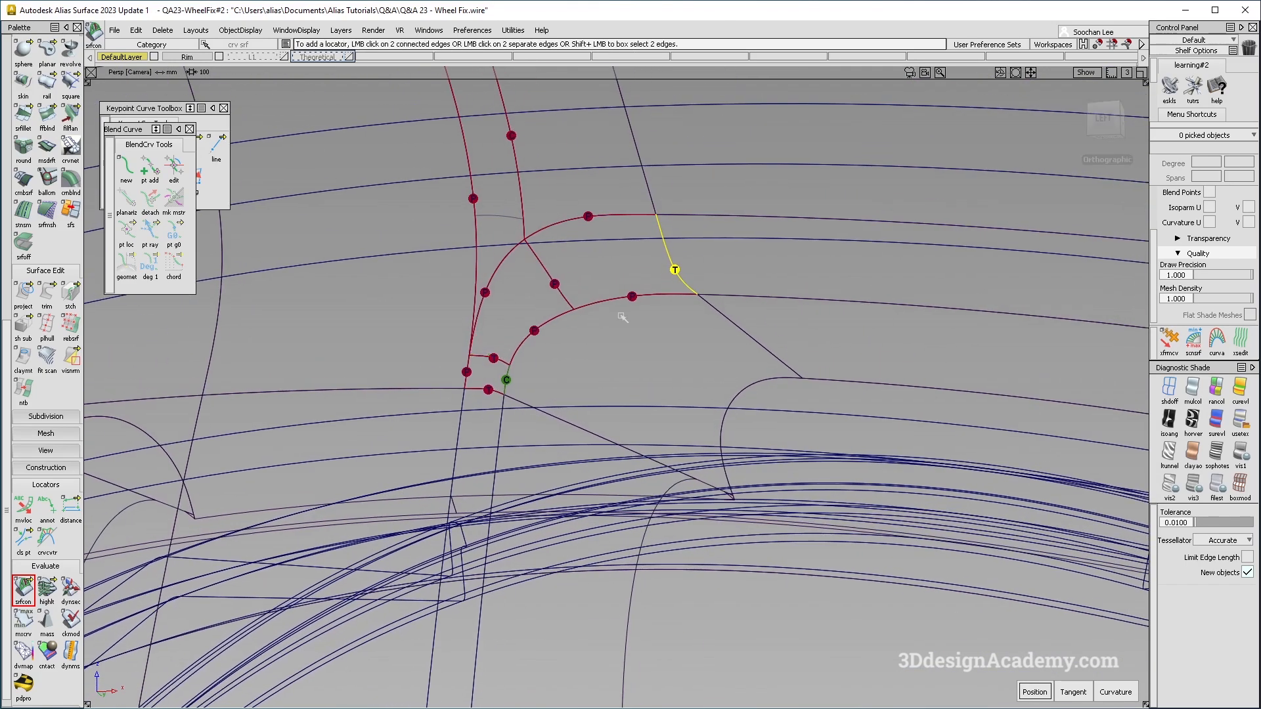
right_click_drag(618, 274, 639, 295, "alt+shift")
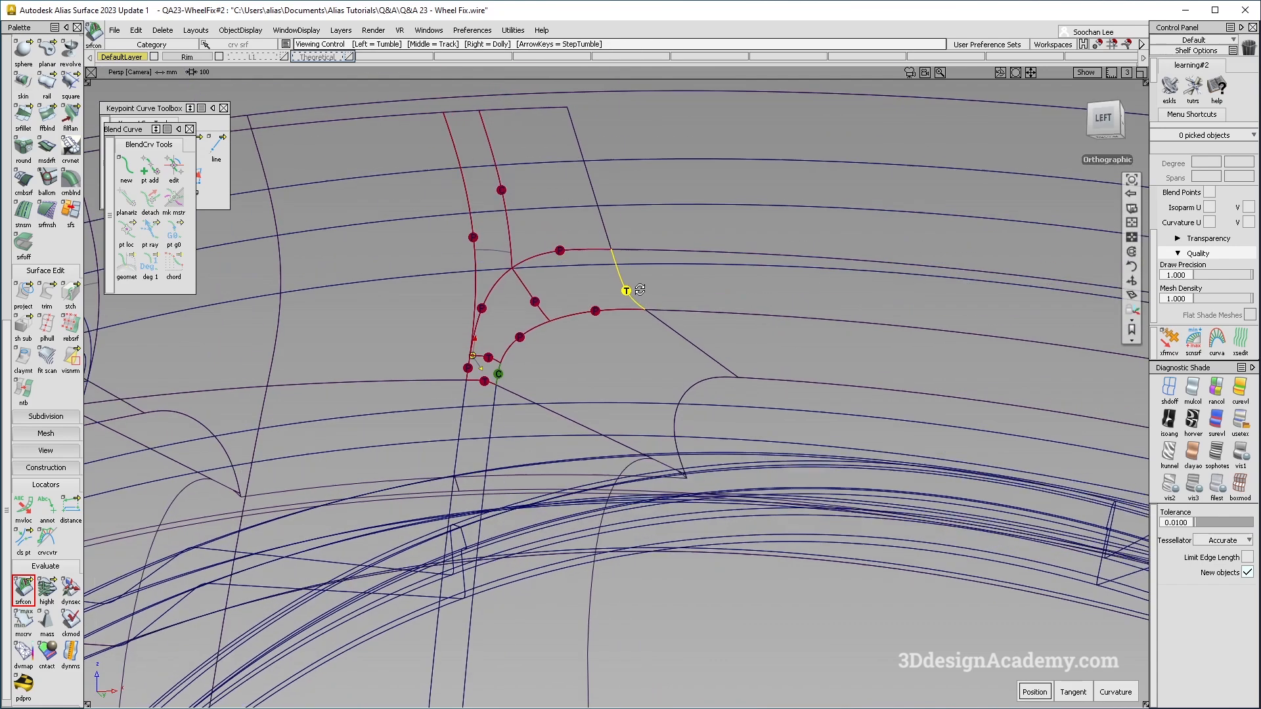
left_click_drag(638, 296, 632, 275, "alt+shift")
left_click_drag(641, 422, 638, 331, "ctrl+shift")
middle_click_drag(593, 302, 599, 311, "alt+shift")
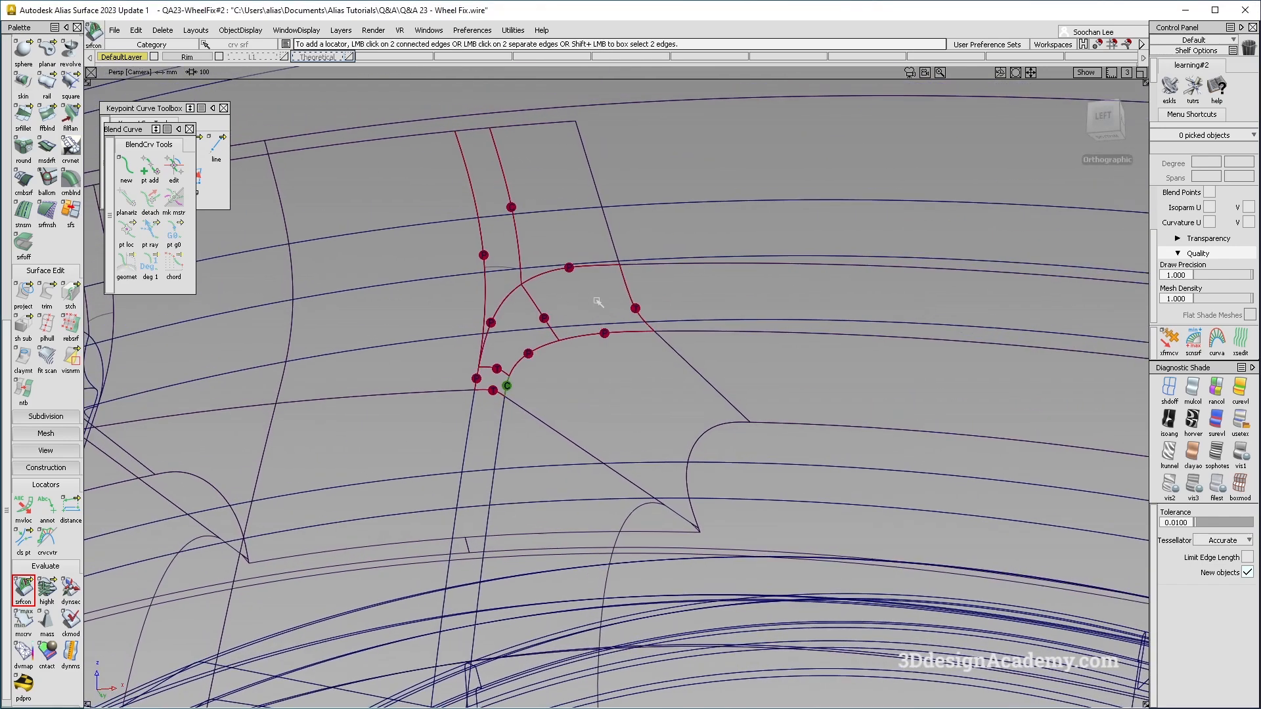
left_click_drag(599, 311, 593, 322, "alt+shift")
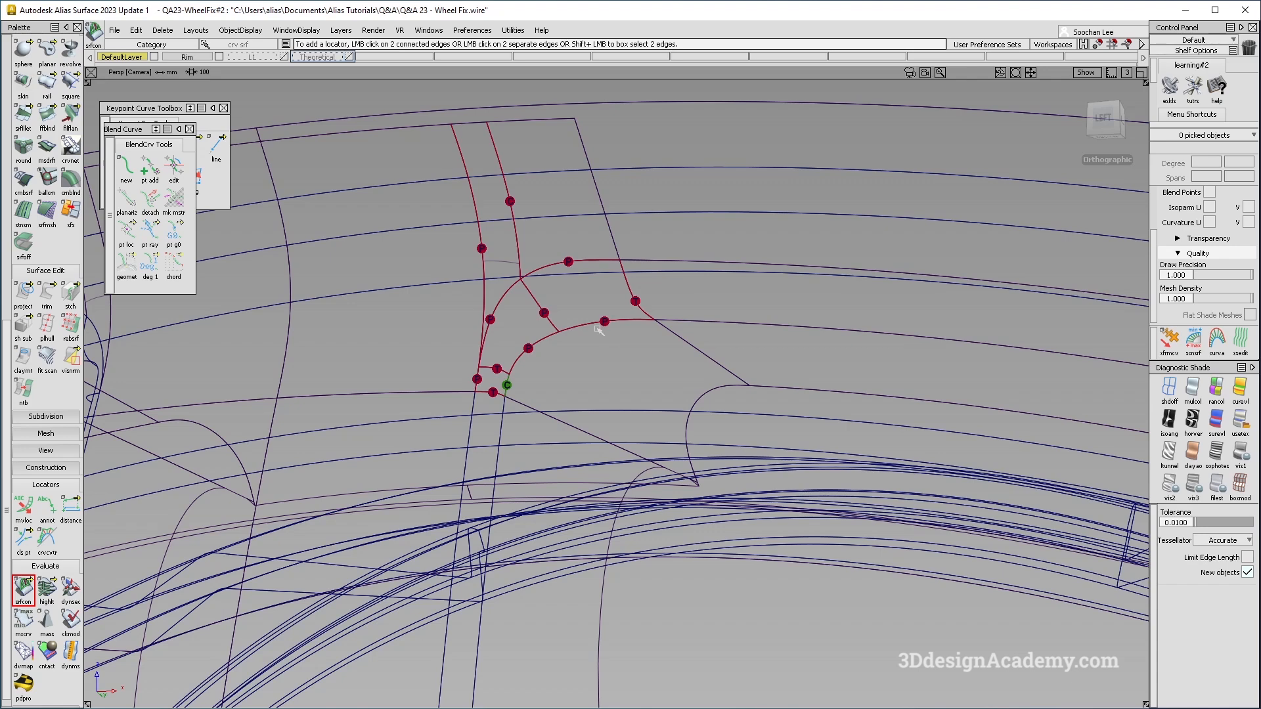
Apply multi-color diagnostic shading to inspect the corner blend with its continuity locators
mouse_move(761, 358)
left_mouse_down("alt+shift")
mouse_move(711, 380)
mouse_move(669, 364)
mouse_move(596, 368)
mouse_move(645, 357)
left_mouse_up("alt+shift")
left_click_drag(749, 464, 785, 347, "ctrl+shift")
left_click(1191, 390)
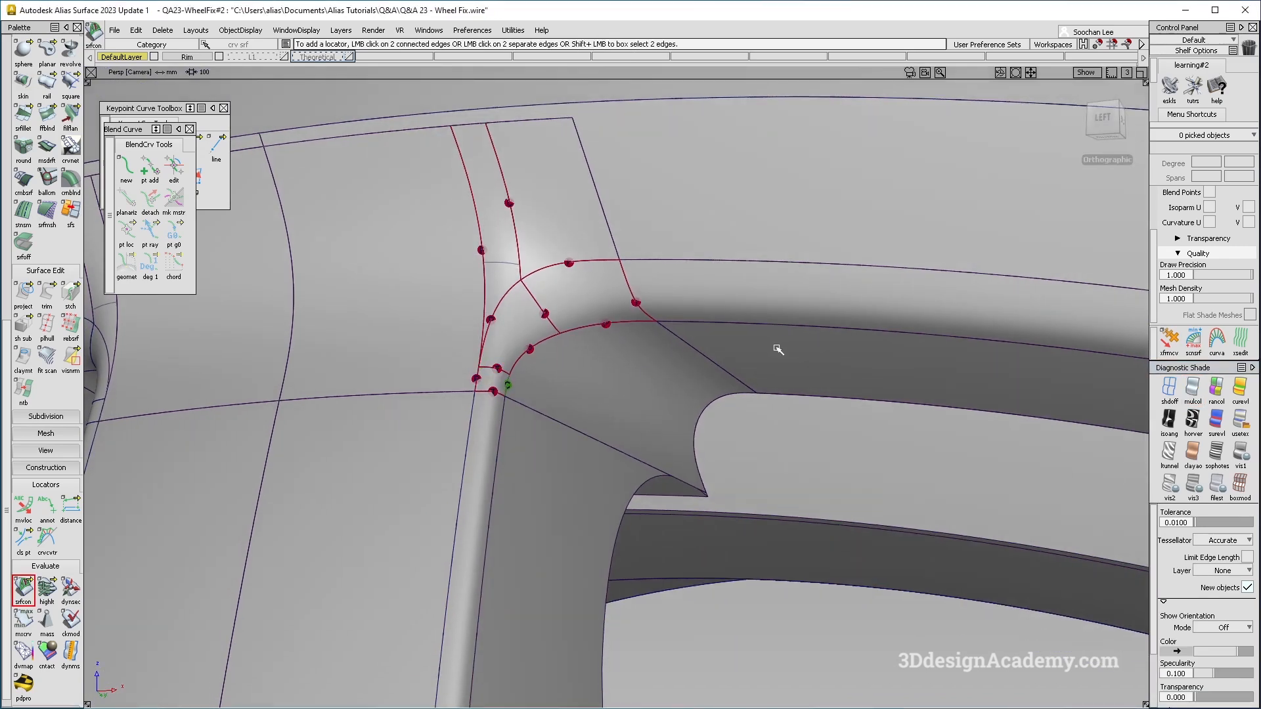
left_click_drag(704, 325, 704, 440, "alt+shift")
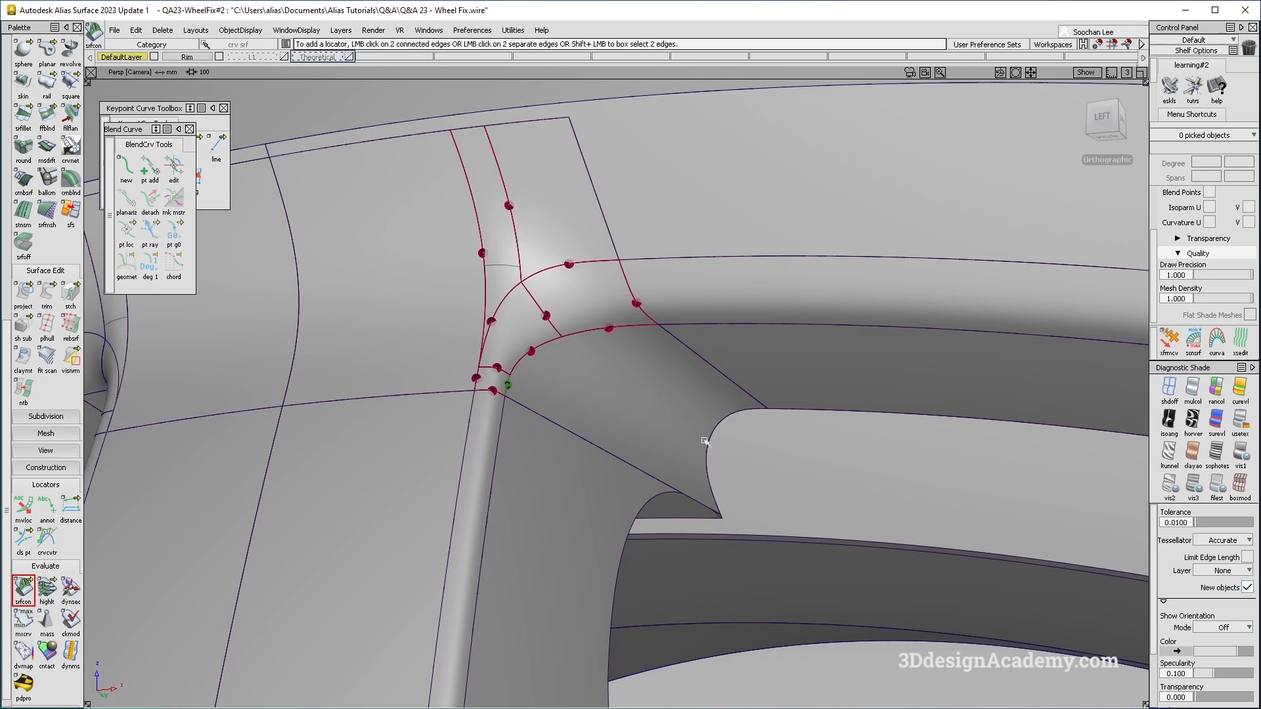
Open the construction options beside the corner blend and examine the fitting and continuity tolerances
left_click(459, 30)
left_click(511, 146)
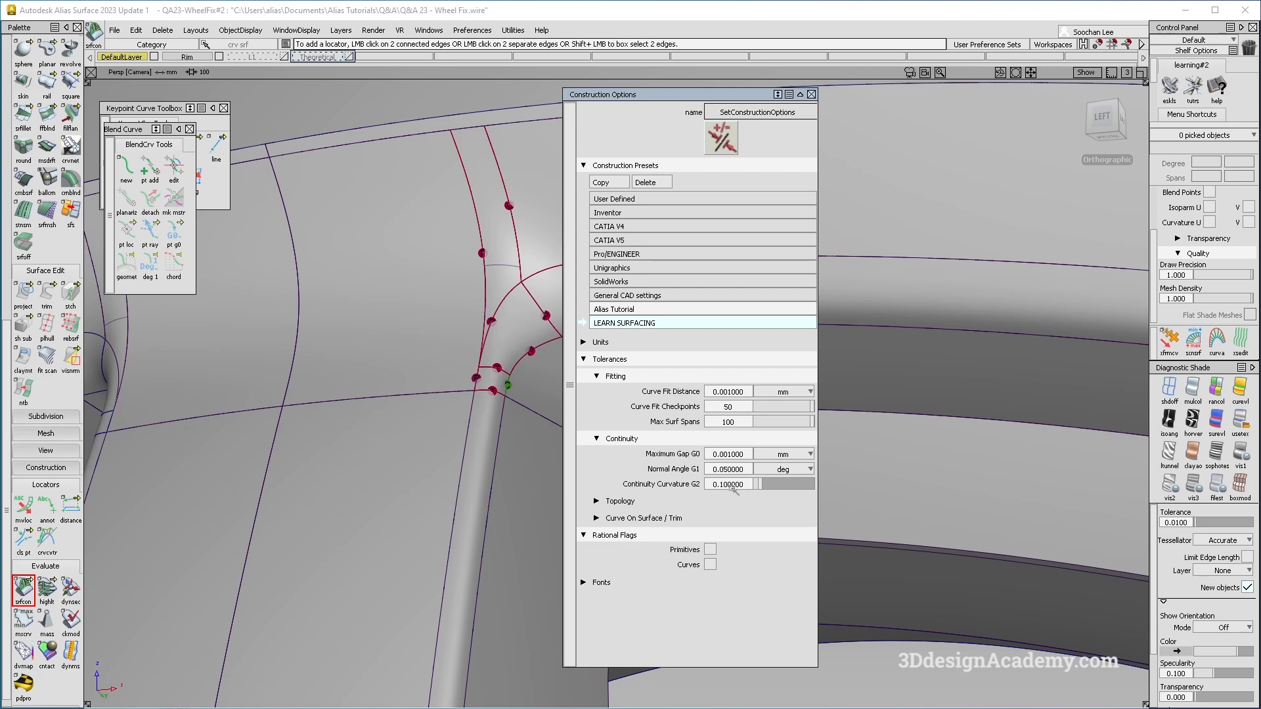
left_click_drag(748, 94, 961, 118)
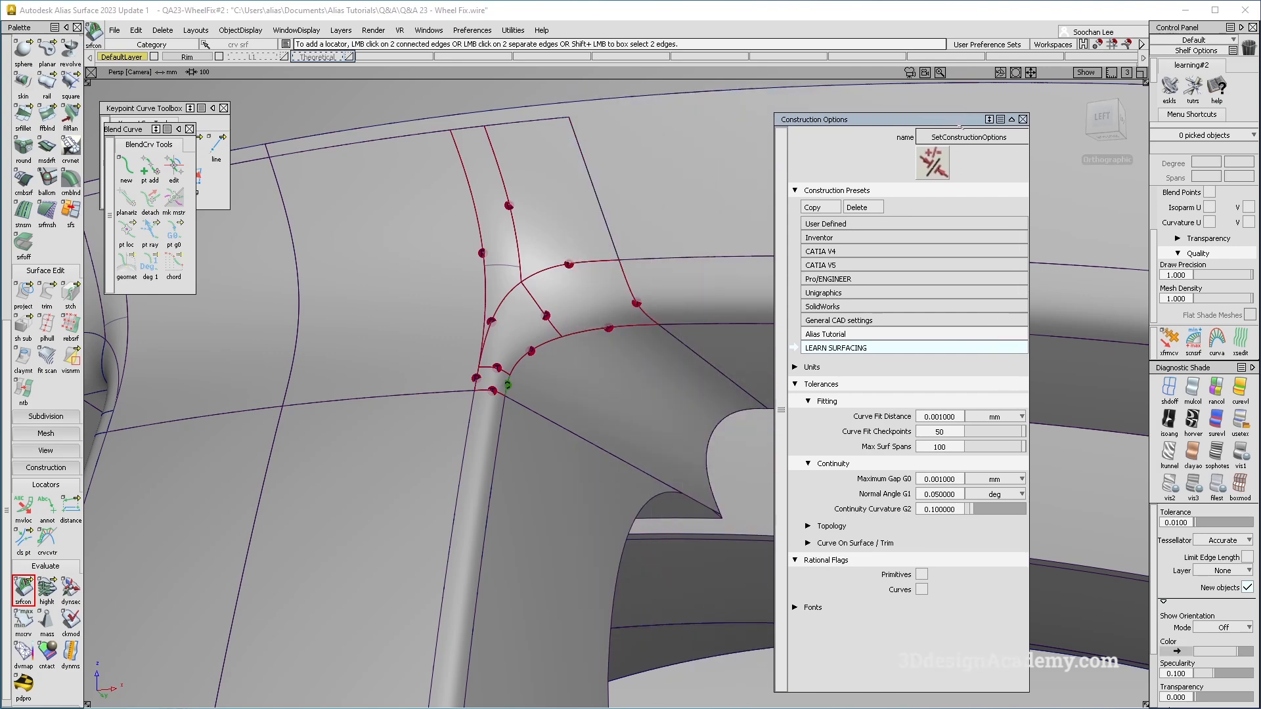
left_click_drag(617, 330, 608, 357, "alt+shift")
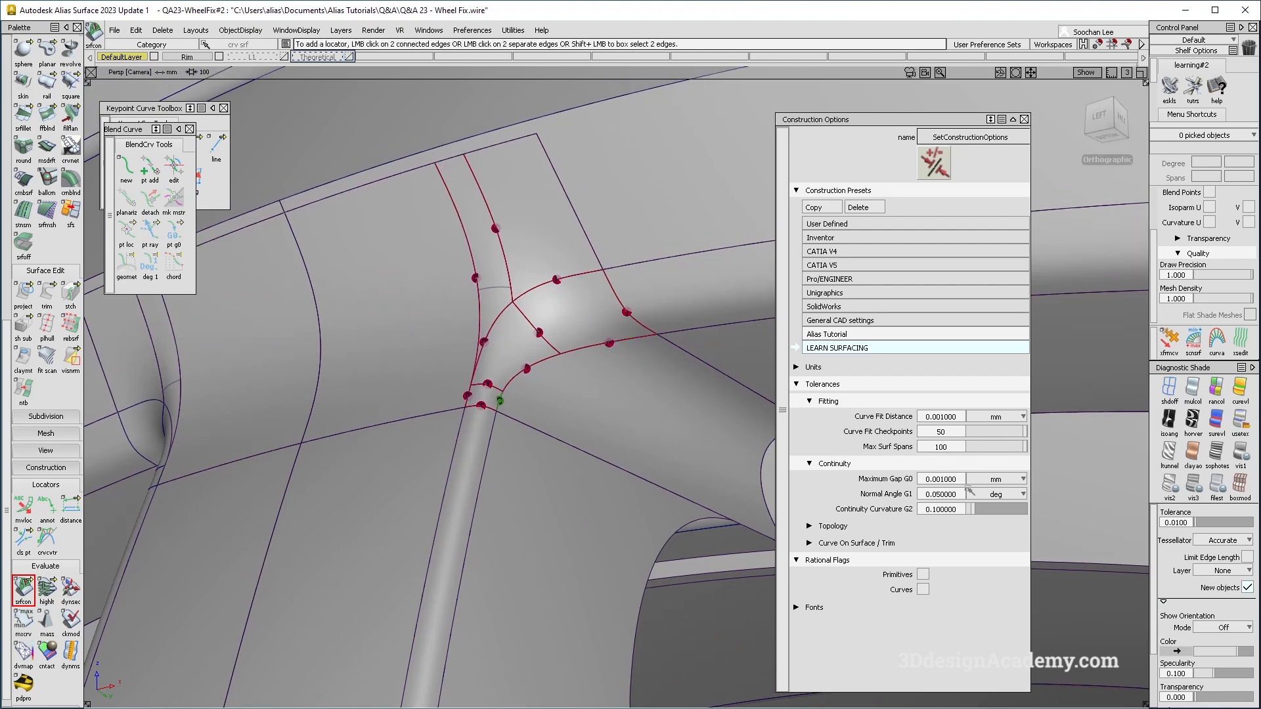
left_click_drag(664, 352, 680, 355, "alt+shift")
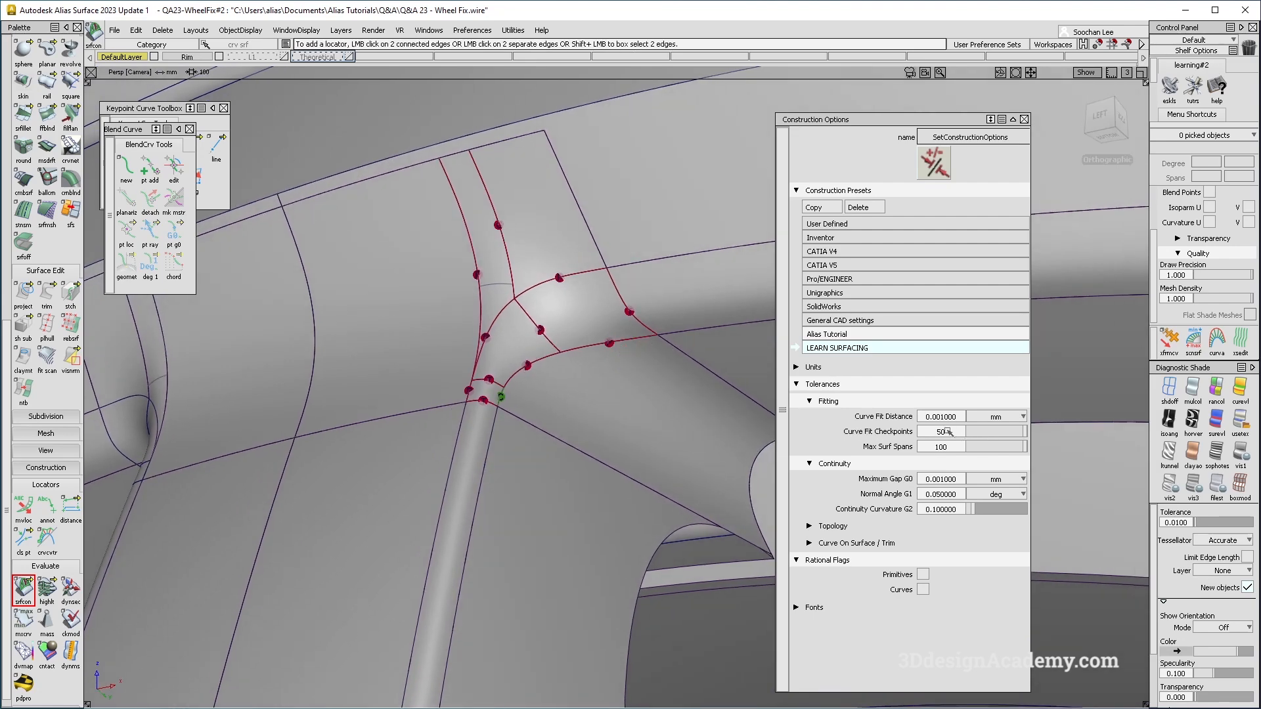
right_click_drag(519, 361, 575, 355, "alt+shift")
left_click_drag(575, 354, 594, 364, "alt+shift")
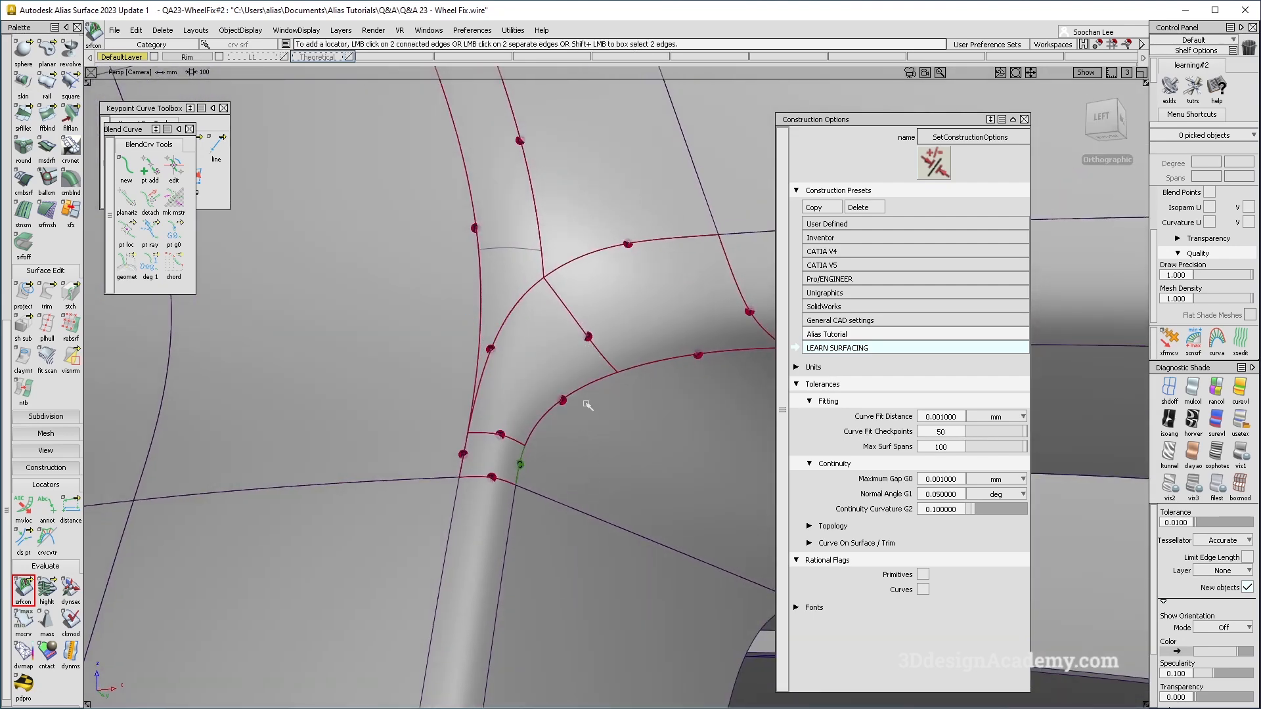
Configure the surface continuity check to show maximum labels and combs
double_click(23, 587)
left_click(735, 313)
left_click(736, 330)
left_click(851, 429)
double_click(22, 587)
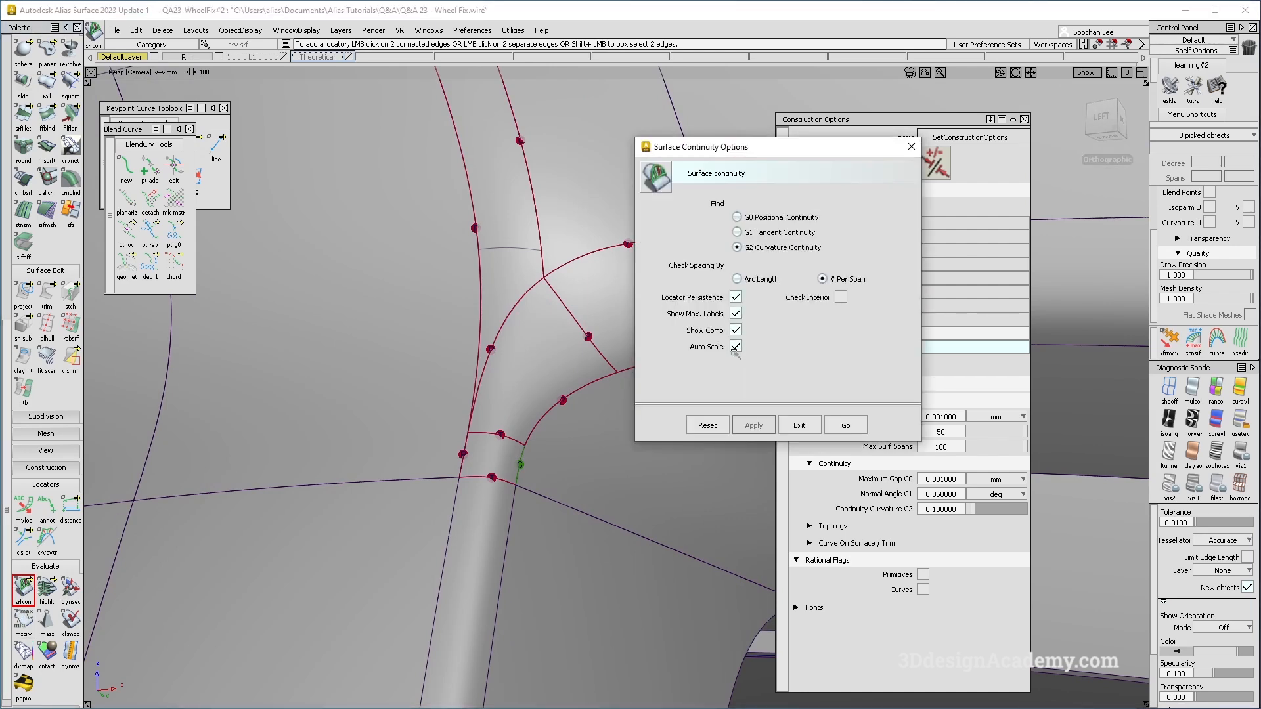
left_click(847, 428)
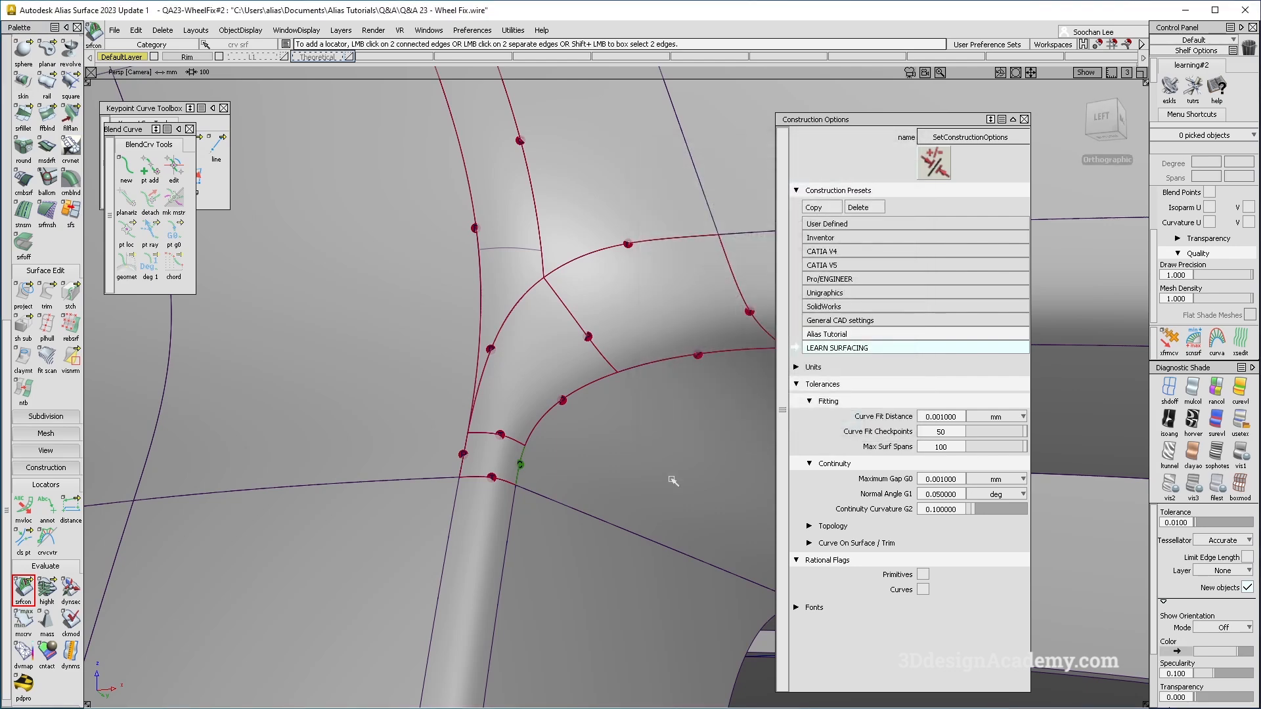
Delete the existing continuity locators around the corner blend and turn off the diagnostic shading
left_click(572, 394)
mouse_move(572, 394)
left_mouse_down("alt+shift")
mouse_move(644, 360)
mouse_move(530, 313)
mouse_move(450, 440)
mouse_move(642, 427)
left_mouse_up("alt+shift")
left_click(654, 340)
left_click(513, 309)
key("Delete")
left_click(1169, 389)
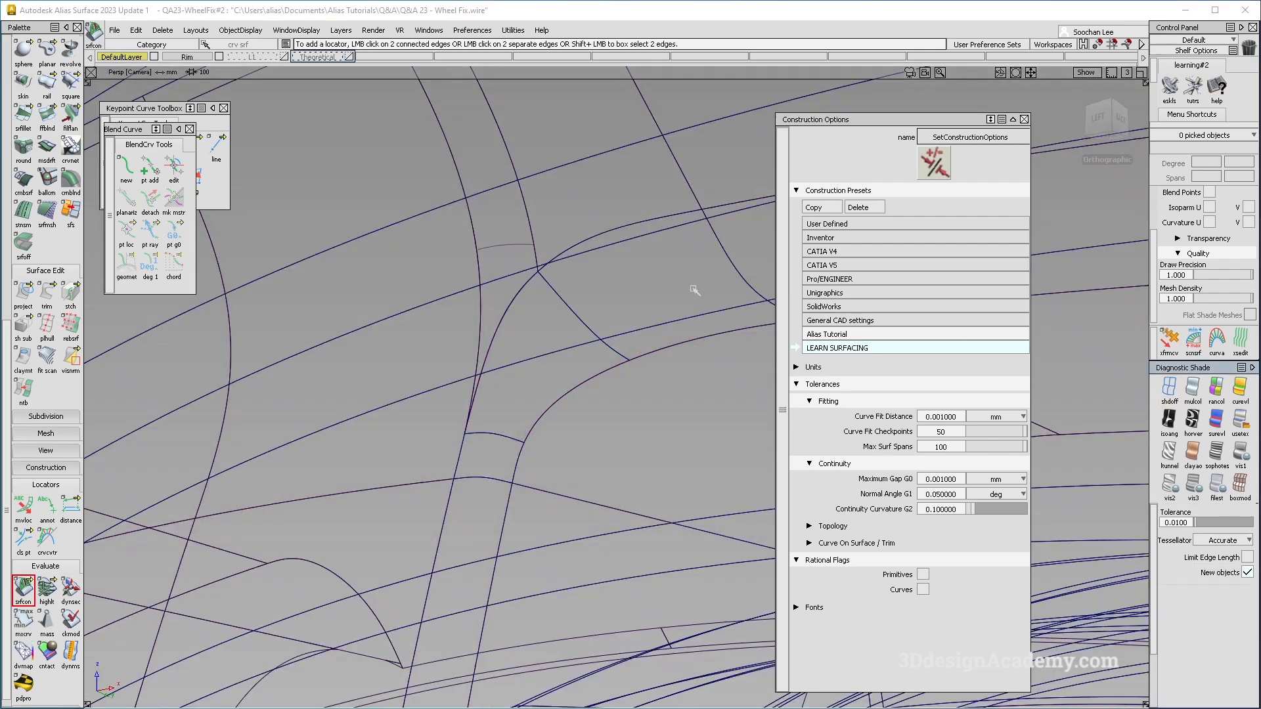
Check the surface continuity along the corner patch's upper edge, including its deviation labels and comb
left_click(622, 233)
left_click_drag(621, 234, 497, 283, "alt+shift")
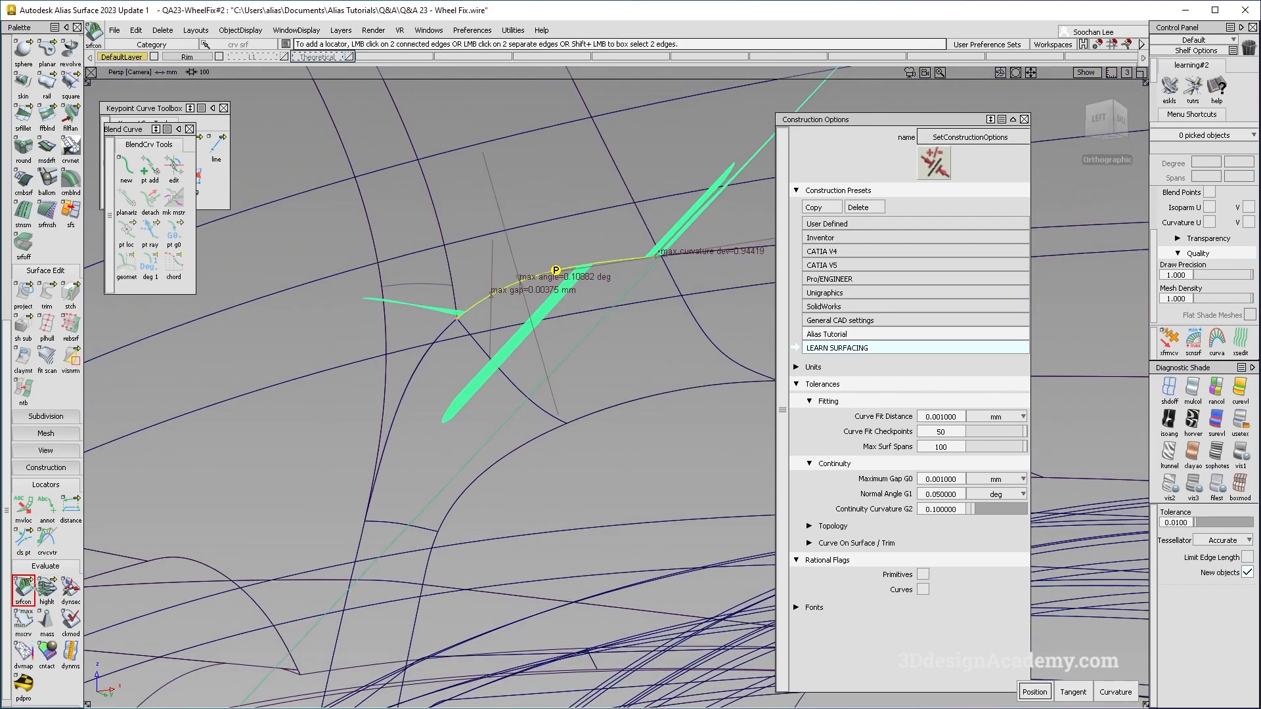
left_click_drag(624, 343, 600, 402, "alt+shift")
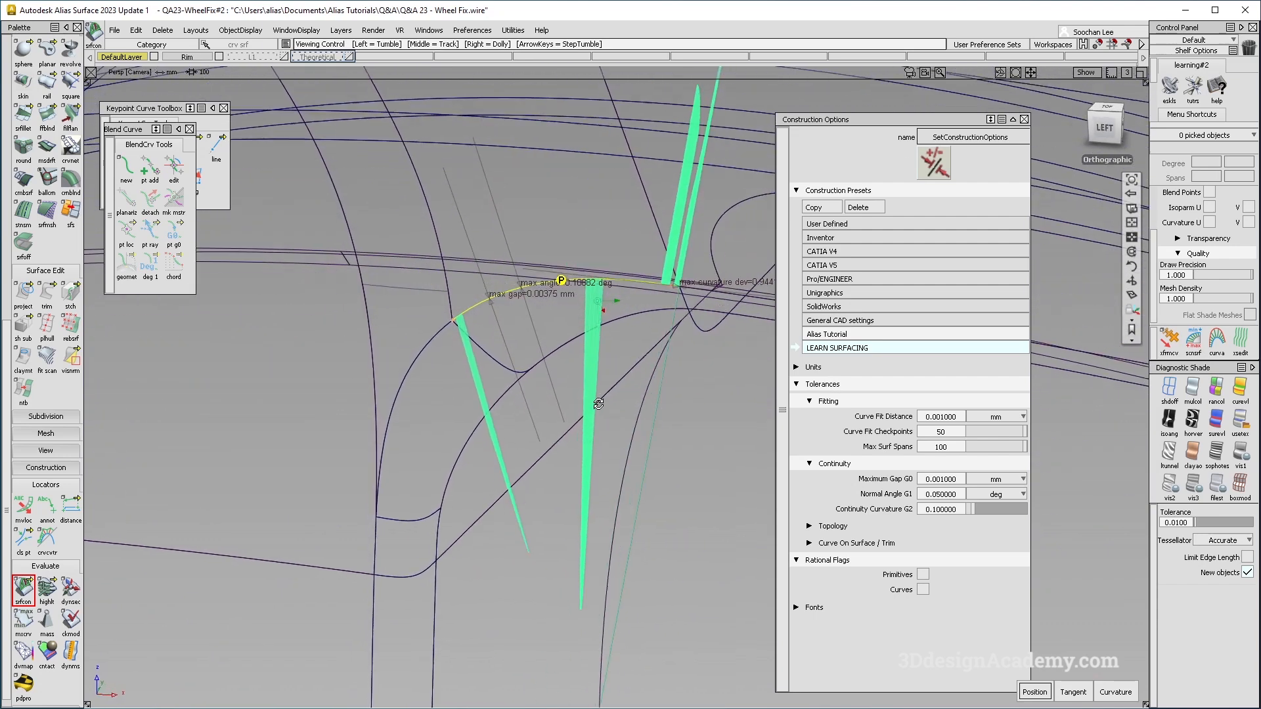
Set the Curve Fit Checkpoints to 10 and examine the comb on the corner patch's upper edge
left_click(944, 432)
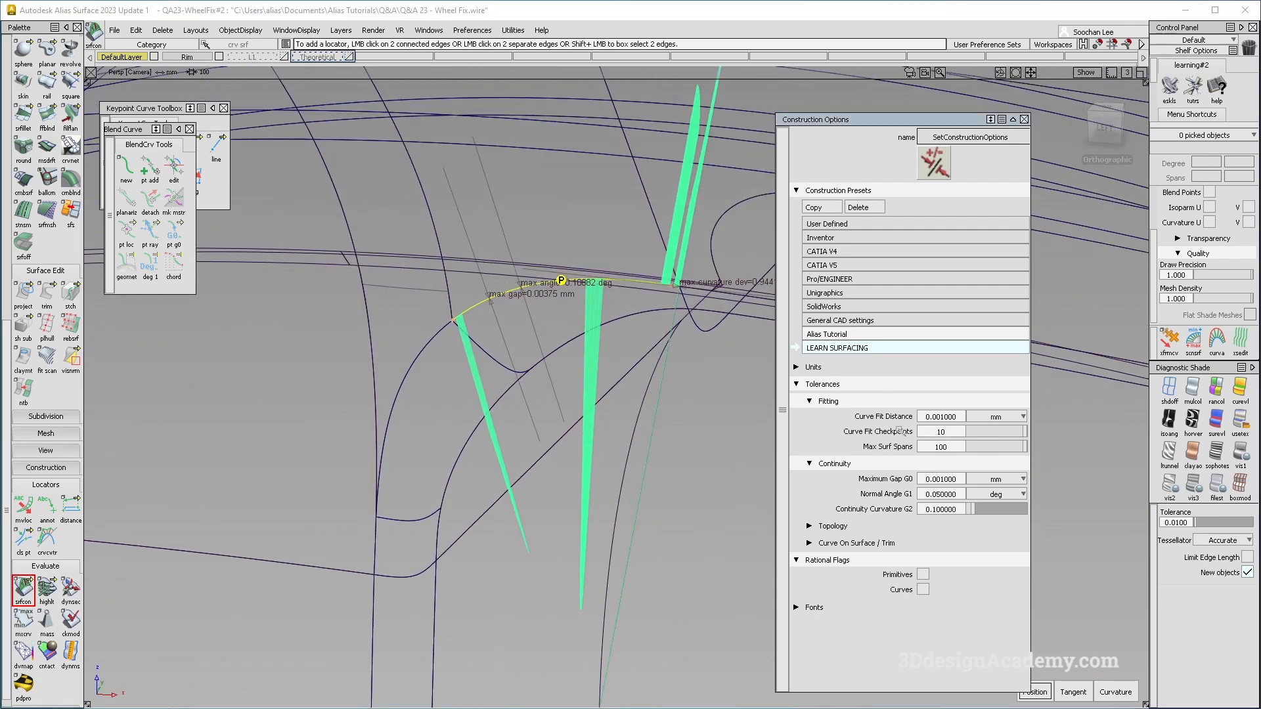
left_click_drag(601, 283, 663, 291, "alt+shift")
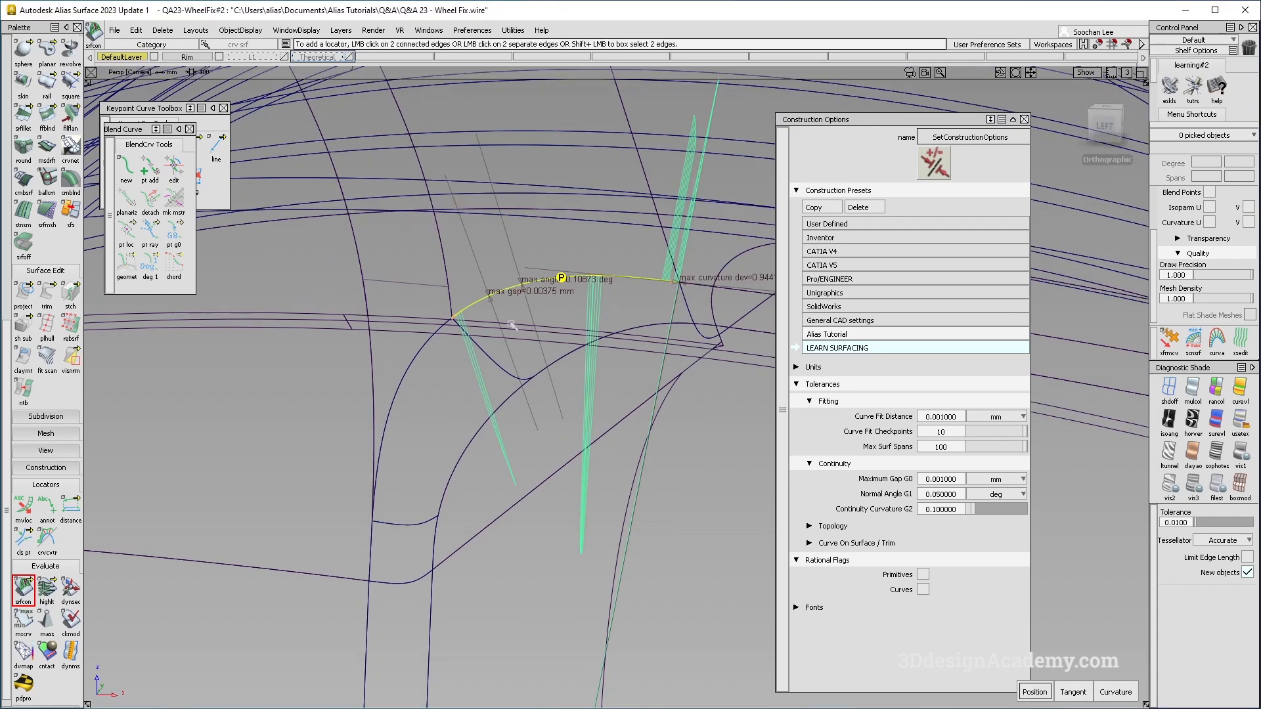
left_click_drag(550, 341, 504, 289, "alt+shift")
right_click_drag(586, 351, 594, 373, "alt+shift")
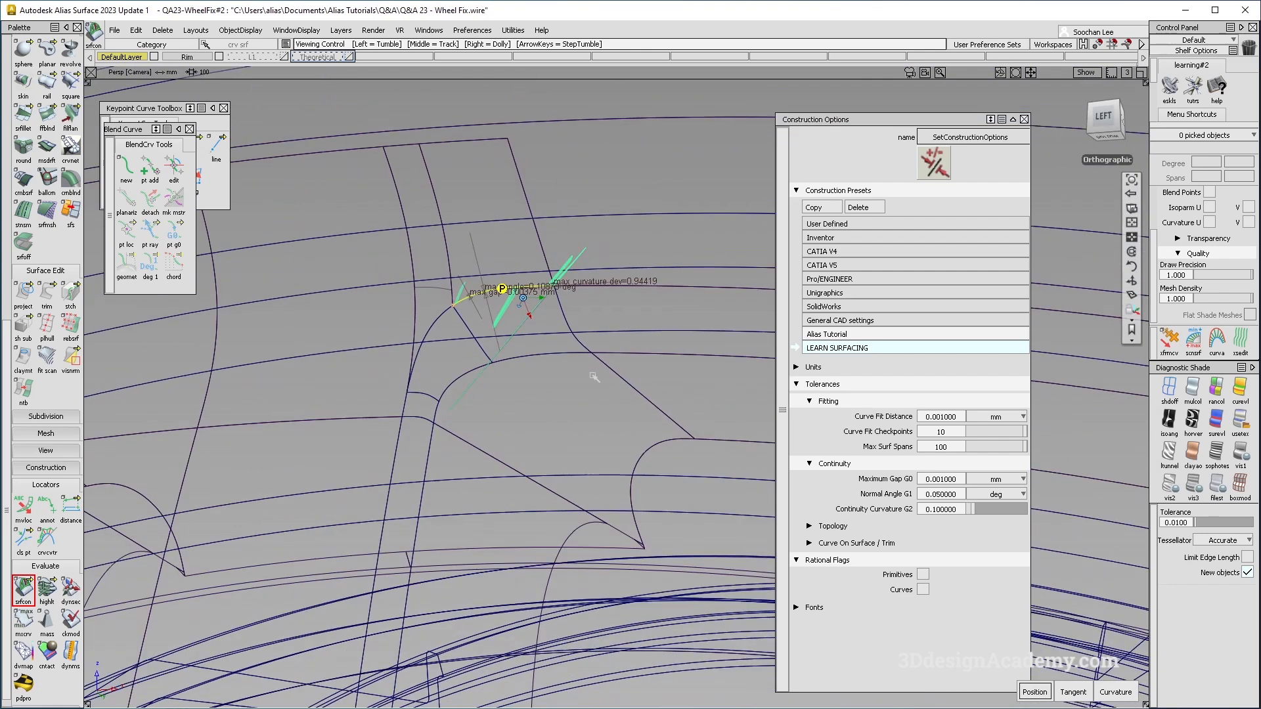
Remove the remaining continuity locator and close the construction options
left_click_drag(594, 372, 555, 384, "alt+shift")
right_click_drag(645, 471, 584, 373)
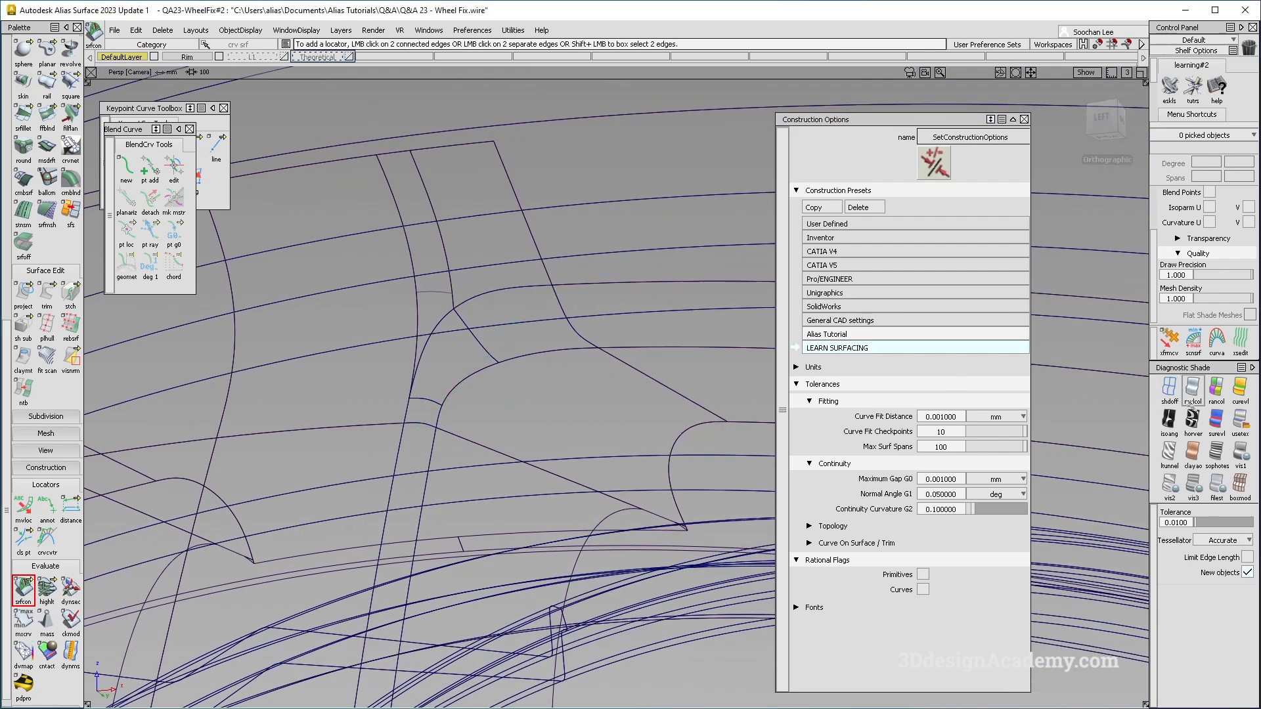
left_click_drag(524, 369, 567, 338, "alt+shift")
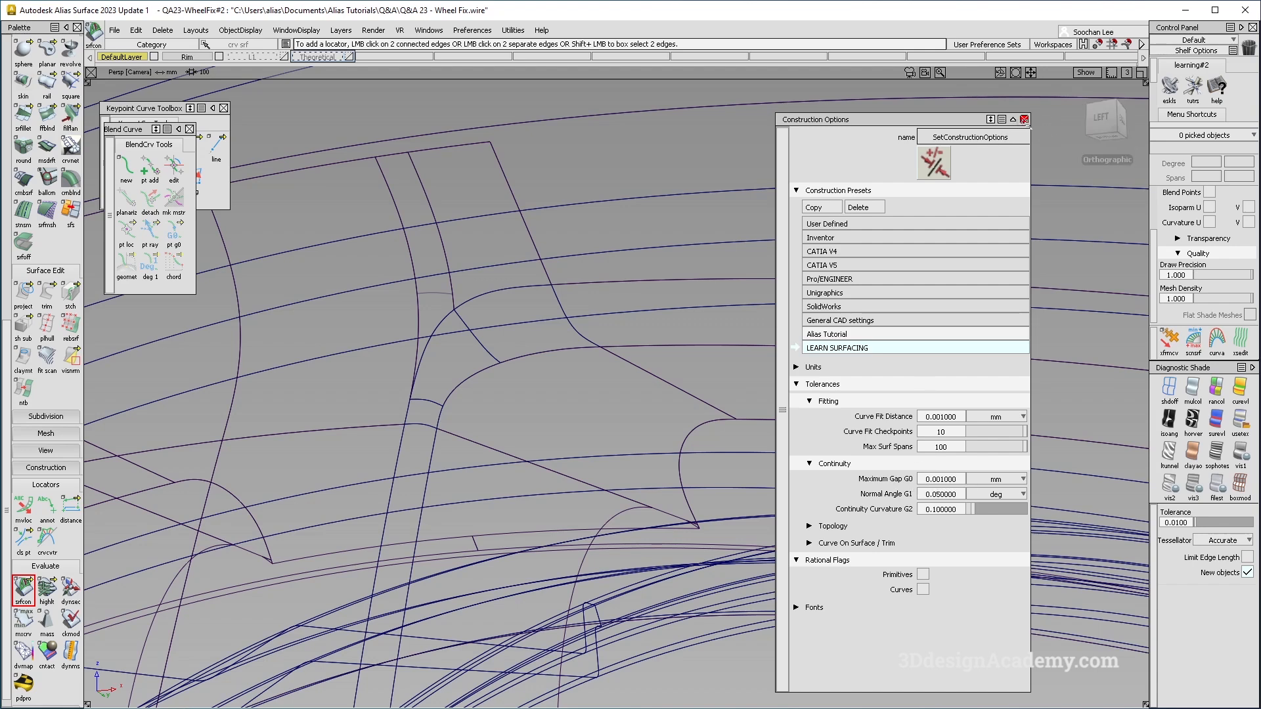
left_click(1025, 121)
Turn the multi-color diagnostic shading on again for the corner blend area
left_click_drag(611, 360, 560, 334, "alt+shift")
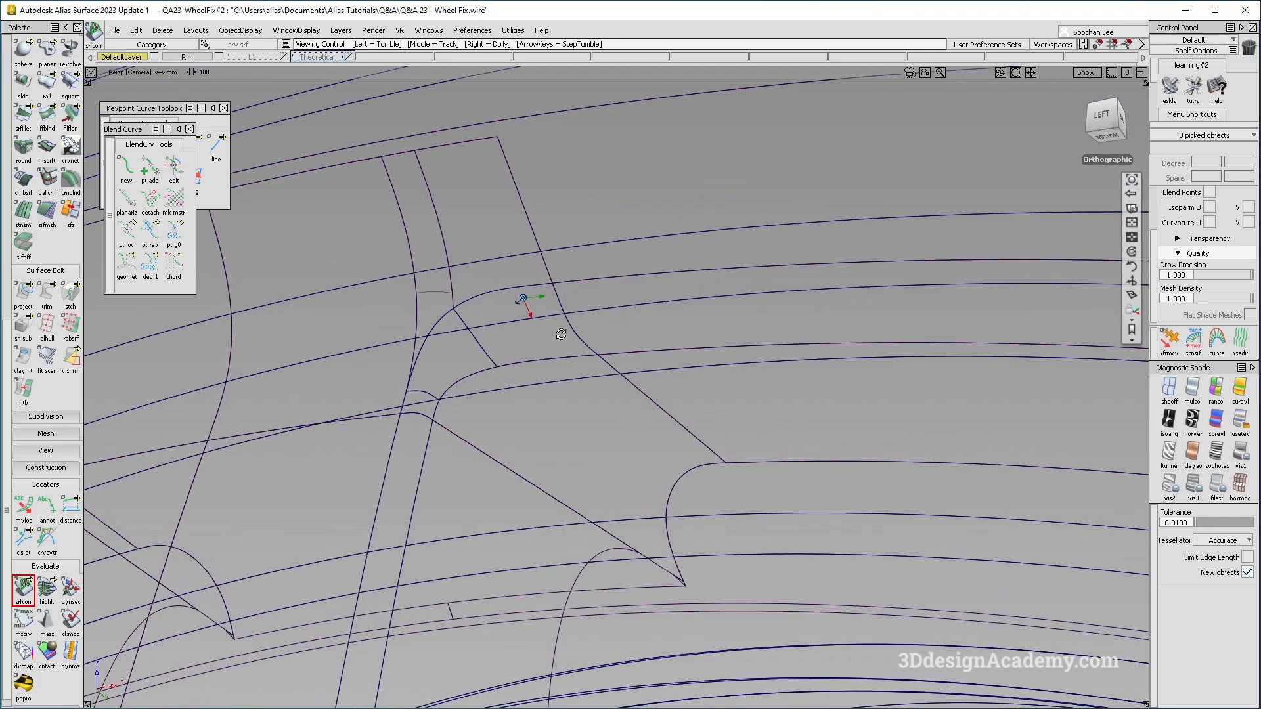
left_click_drag(658, 452, 697, 322, "ctrl+shift")
left_click(1192, 389)
middle_click_drag(591, 399, 664, 388, "alt+shift")
mouse_move(665, 362)
left_mouse_down("alt+shift")
mouse_move(652, 359)
mouse_move(681, 360)
mouse_move(629, 329)
left_mouse_up("alt+shift")
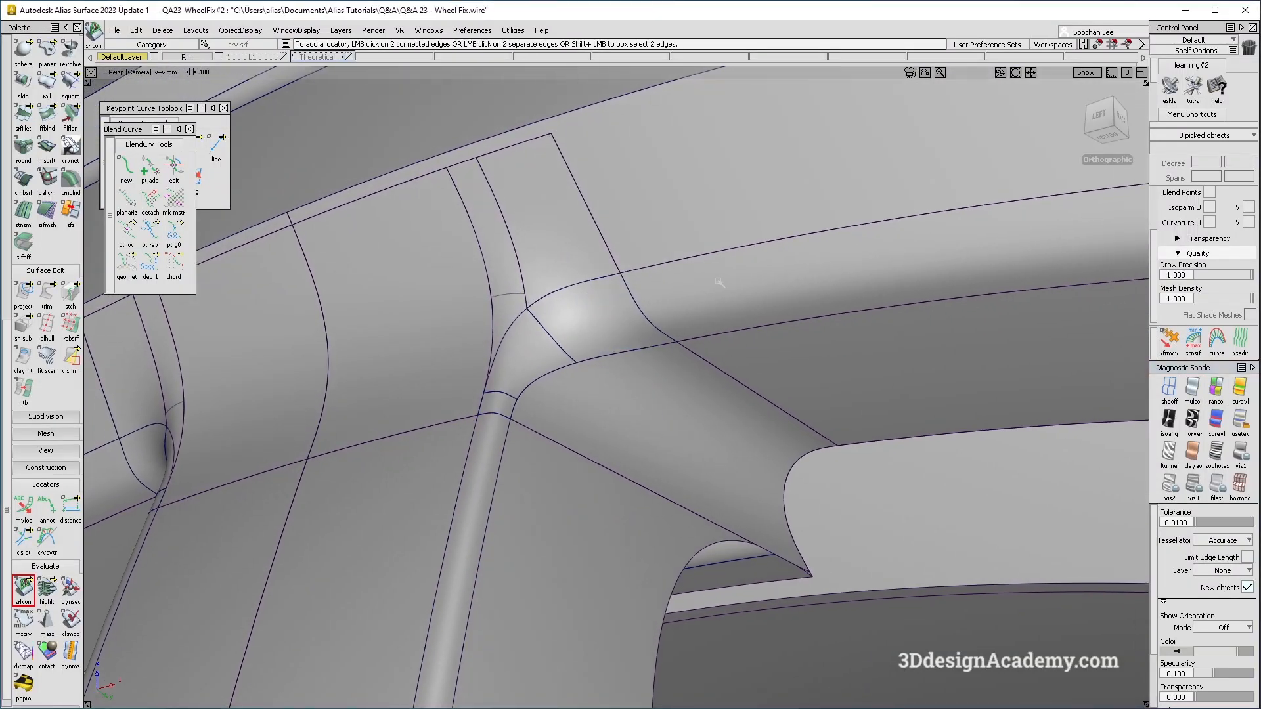
Pick the long rim fillet and the narrow spoke fillet and display the control vertices of both
left_click(711, 311, "ctrl+shift")
right_click_drag(578, 243, 669, 372, "ctrl+shift")
left_click_drag(666, 375, 740, 248, "alt+shift")
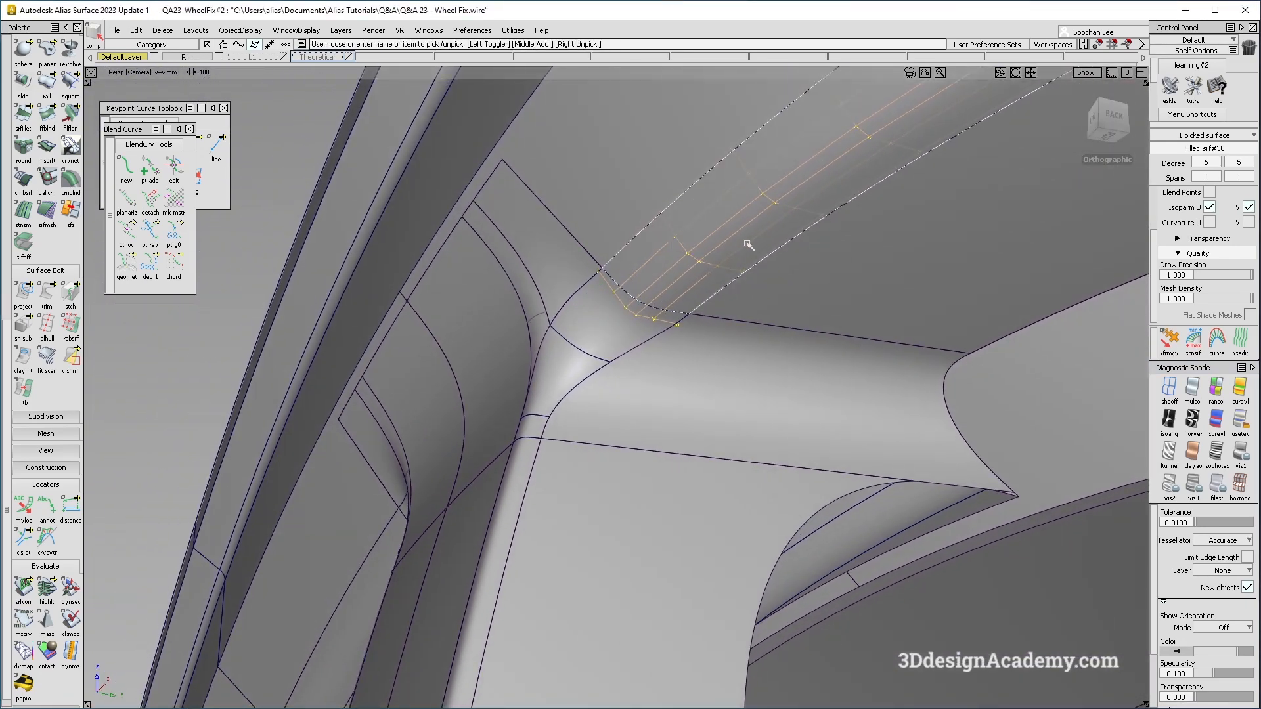
left_click_drag(613, 401, 453, 457, "alt+shift")
left_click(506, 458)
right_click_drag(504, 418, 541, 460, "ctrl+shift")
left_click_drag(541, 459, 587, 394, "alt+shift")
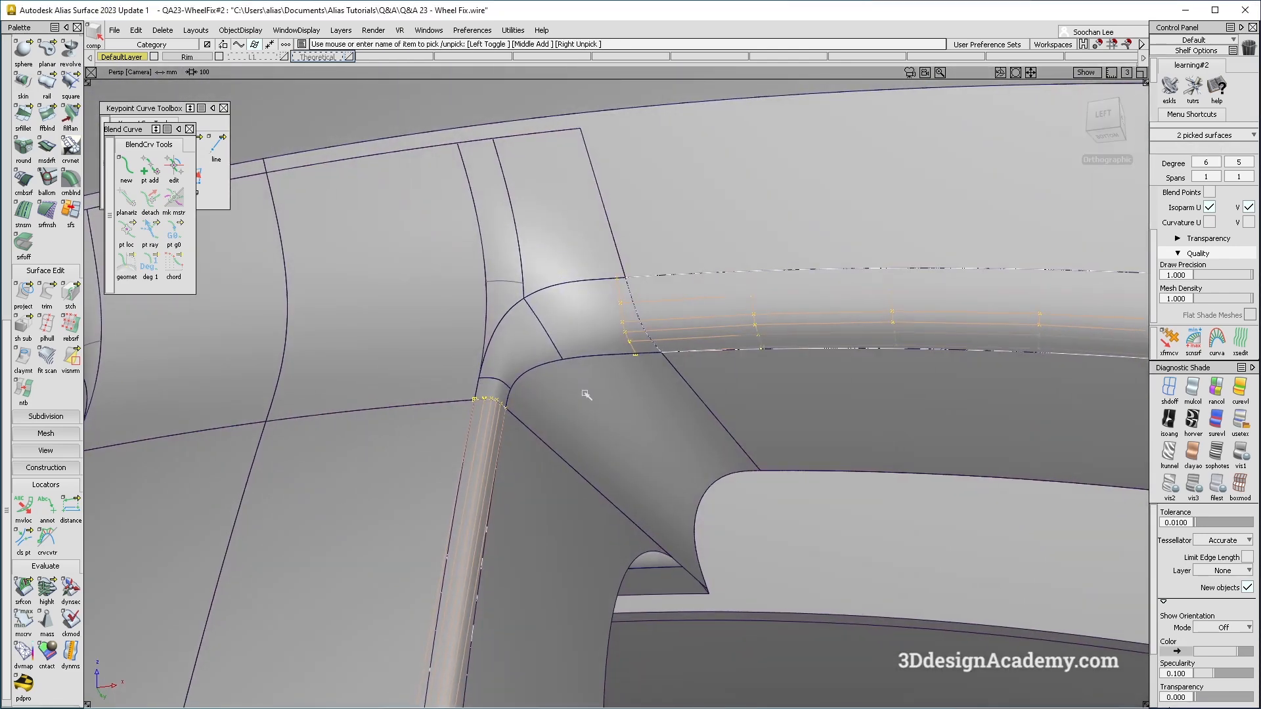
Pick only the long rim fillet and examine how both fillets run into the corner blend
mouse_move(597, 289)
left_mouse_down("alt+shift")
mouse_move(597, 442)
mouse_move(570, 427)
left_mouse_up("alt+shift")
left_click(607, 503)
right_click_drag(730, 321, 629, 318, "alt+shift")
left_click_drag(629, 318, 671, 395, "alt+shift")
right_click_drag(671, 394, 618, 391, "alt+shift")
left_click(615, 390)
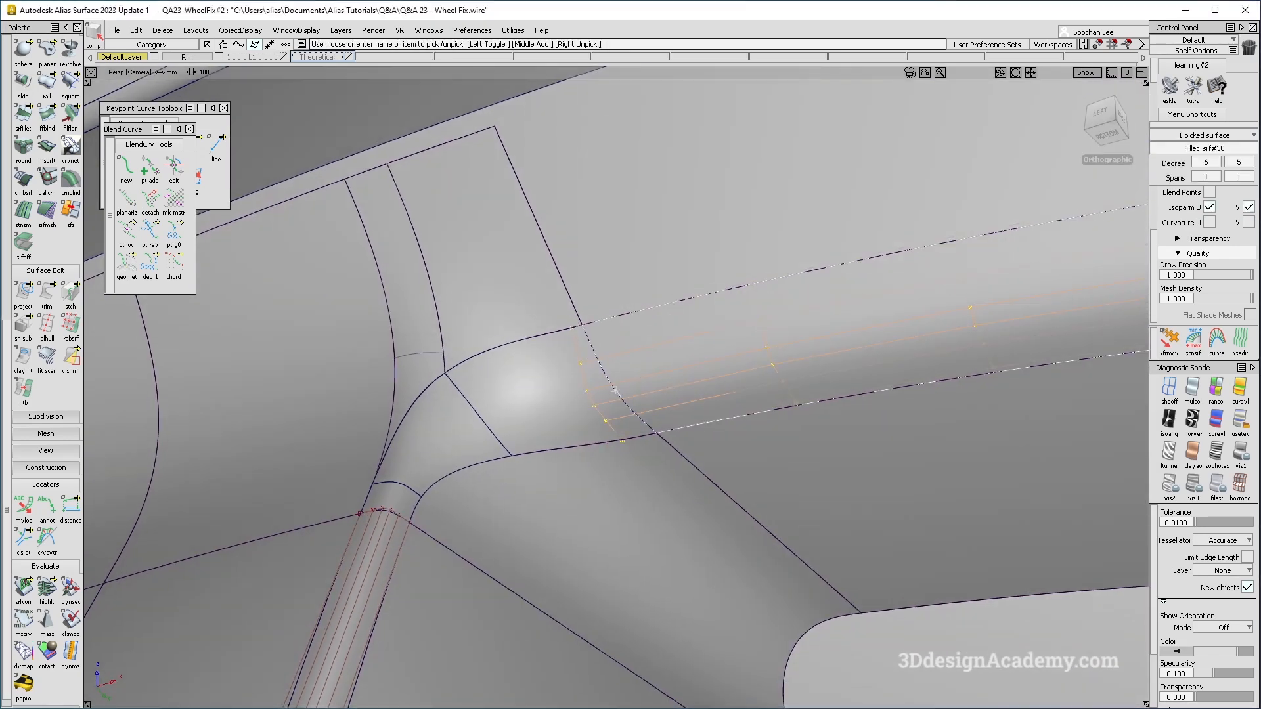
left_click_drag(517, 374, 434, 520, "alt+shift")
left_click_drag(544, 406, 485, 514, "alt+shift")
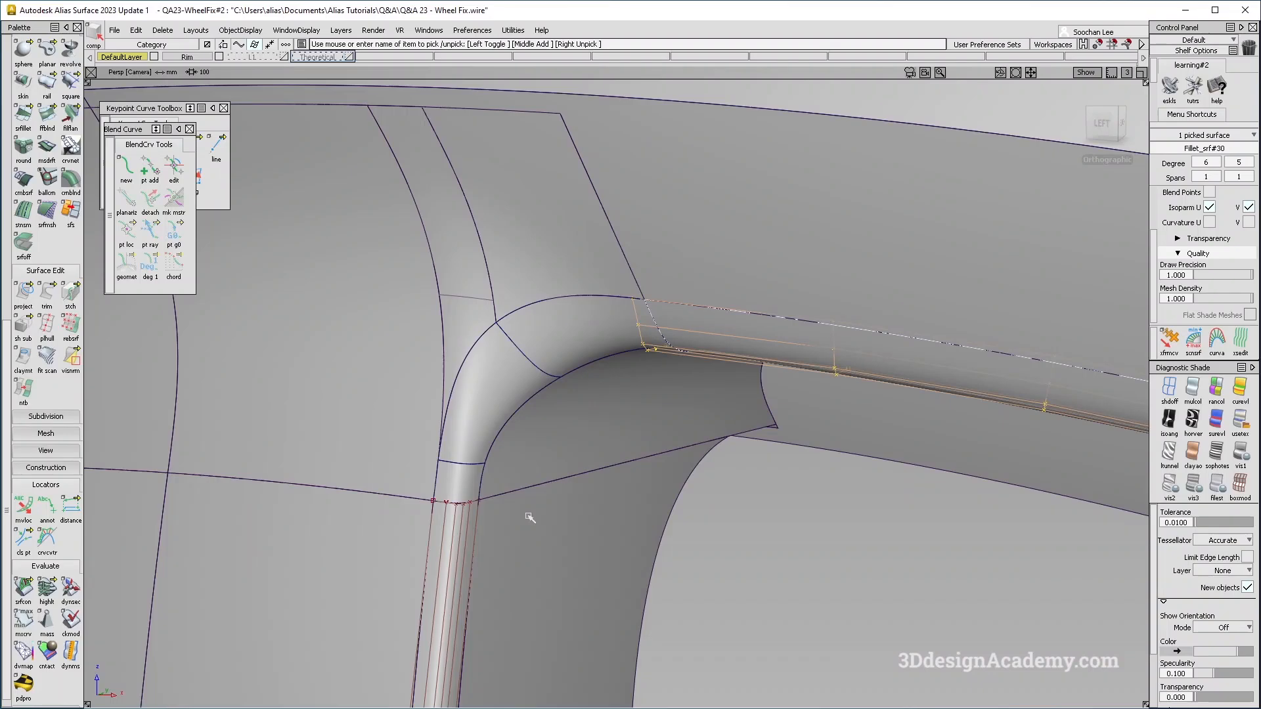
Hide the control vertices of the rim fillet and the spoke fillet
mouse_move(565, 518)
left_mouse_down("alt+shift")
mouse_move(535, 506)
mouse_move(543, 523)
mouse_move(526, 395)
left_mouse_up("alt+shift")
left_click_drag(801, 245, 759, 341, "ctrl+shift")
left_click(750, 350)
left_click(449, 488)
left_click(514, 452)
Pick the three patches that form the corner blend between the rim fillet and the spoke fillet
mouse_move(523, 334)
left_mouse_down("alt+shift")
mouse_move(538, 352)
mouse_move(506, 374)
mouse_move(467, 352)
mouse_move(591, 321)
left_mouse_up("alt+shift")
left_click(593, 319)
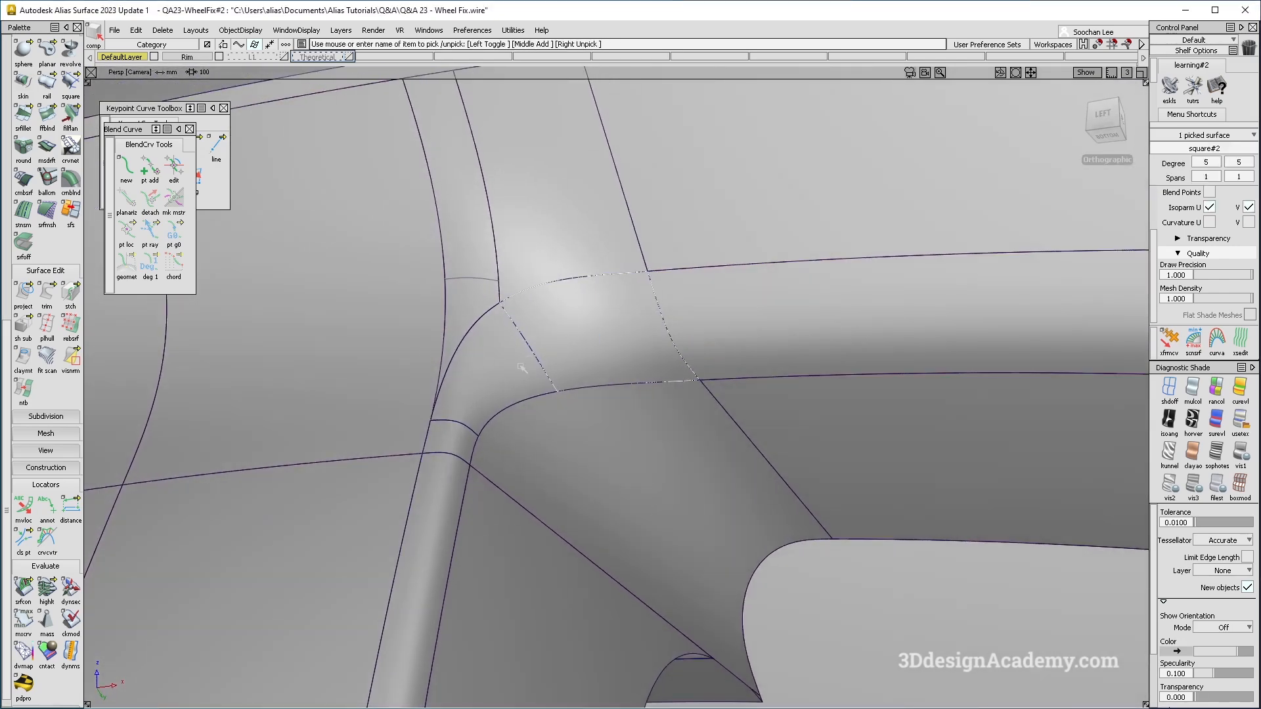
left_click(502, 379)
left_click(457, 438)
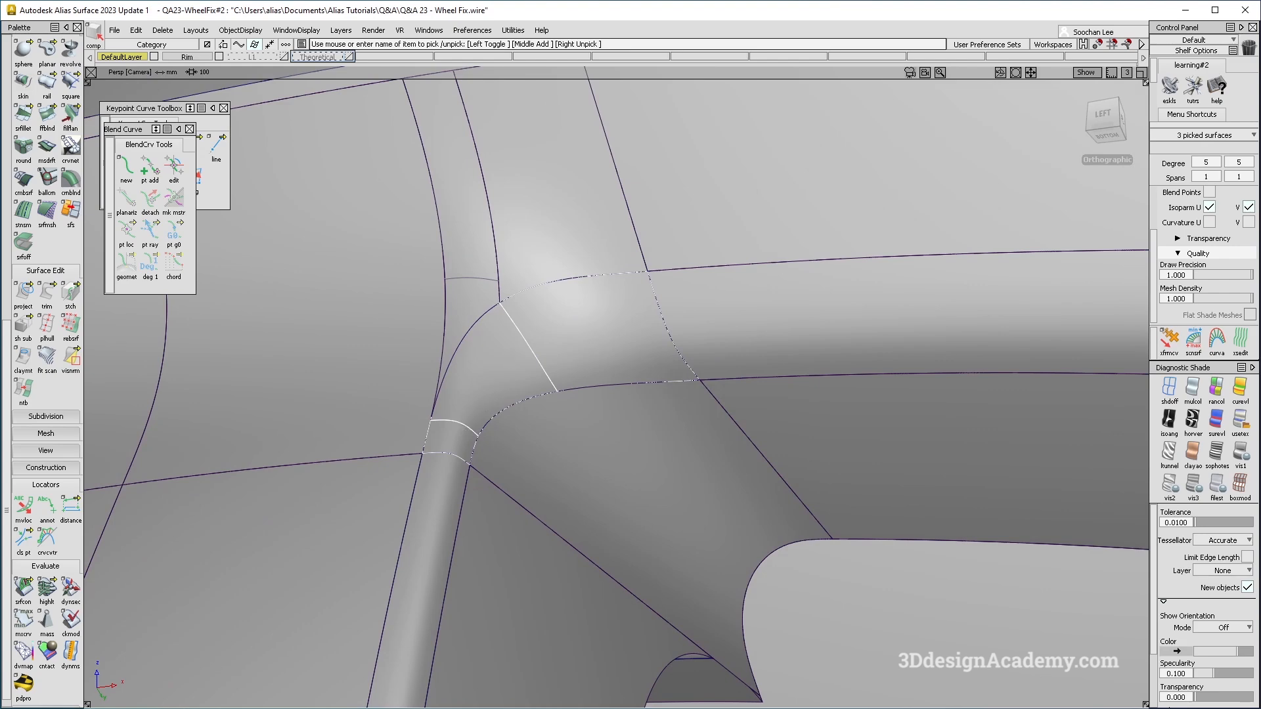
left_click_drag(764, 335, 650, 355, "alt+shift")
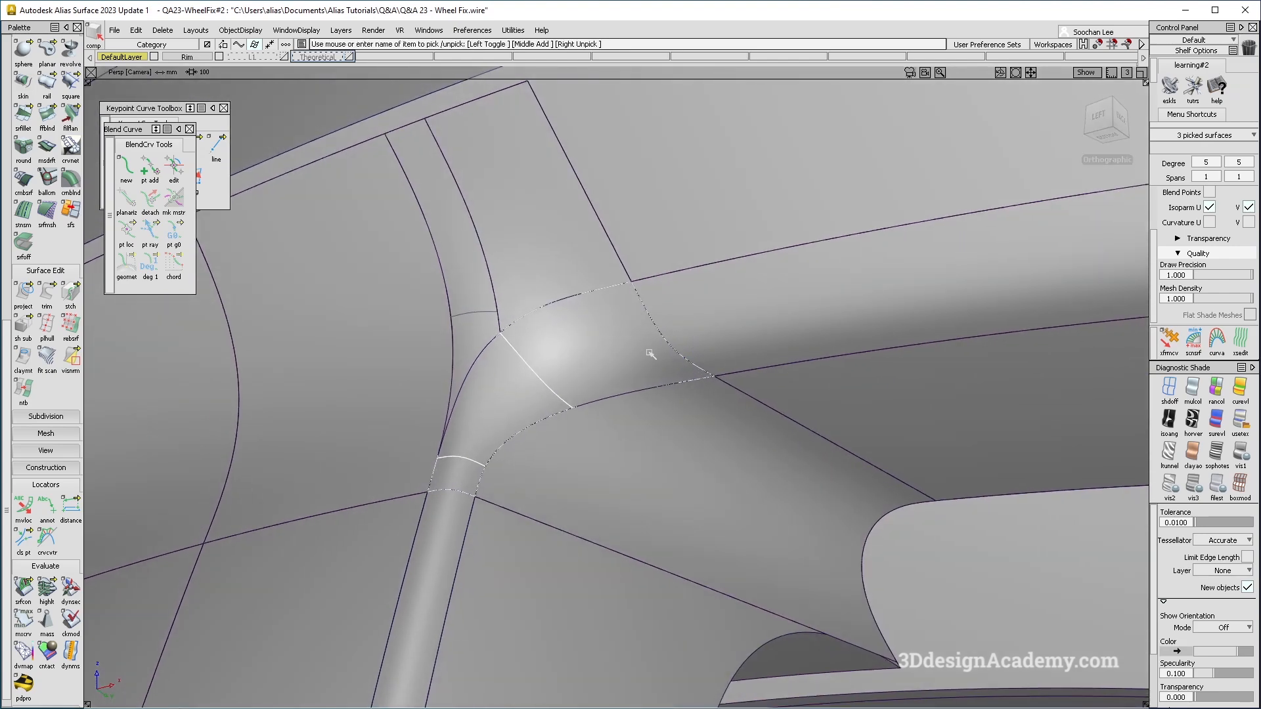
left_click_drag(456, 472, 523, 464, "alt+shift")
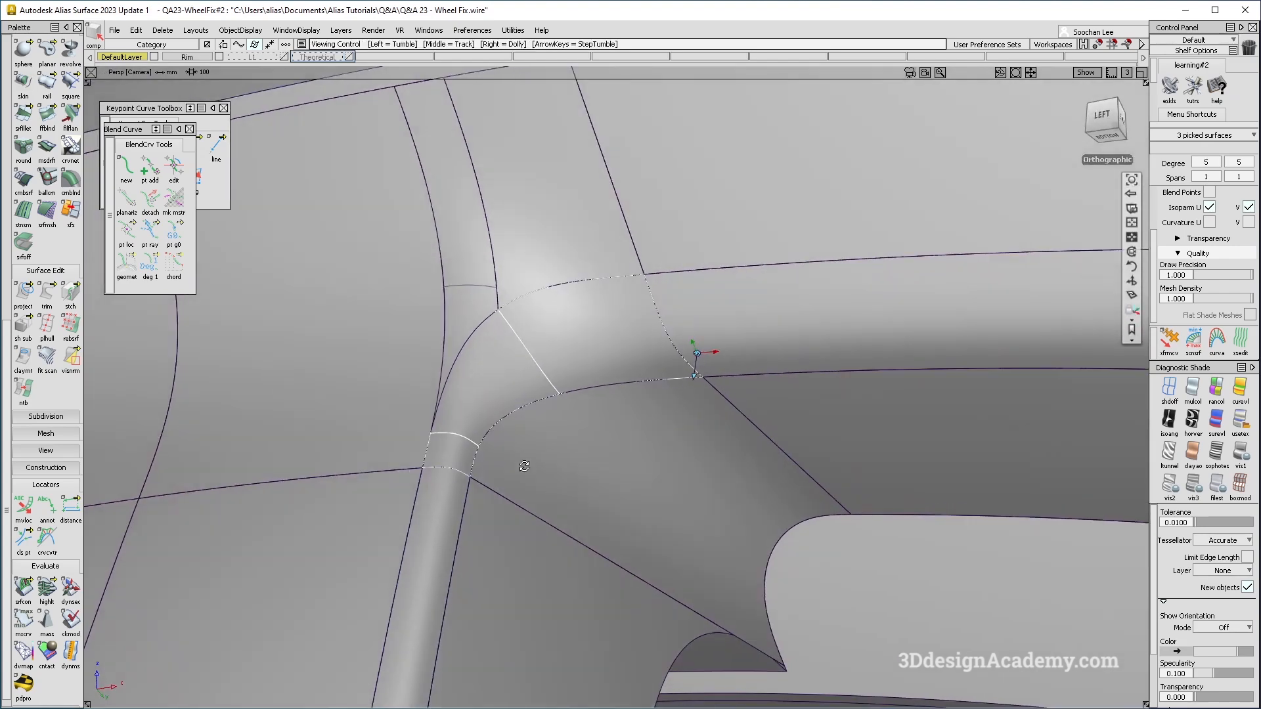
Pick only the tall square surface above the spoke fillet and inspect its control vertices
mouse_move(532, 200)
left_mouse_down("ctrl+shift")
mouse_move(426, 336)
mouse_move(504, 368)
left_mouse_up("ctrl+shift")
left_click(439, 223)
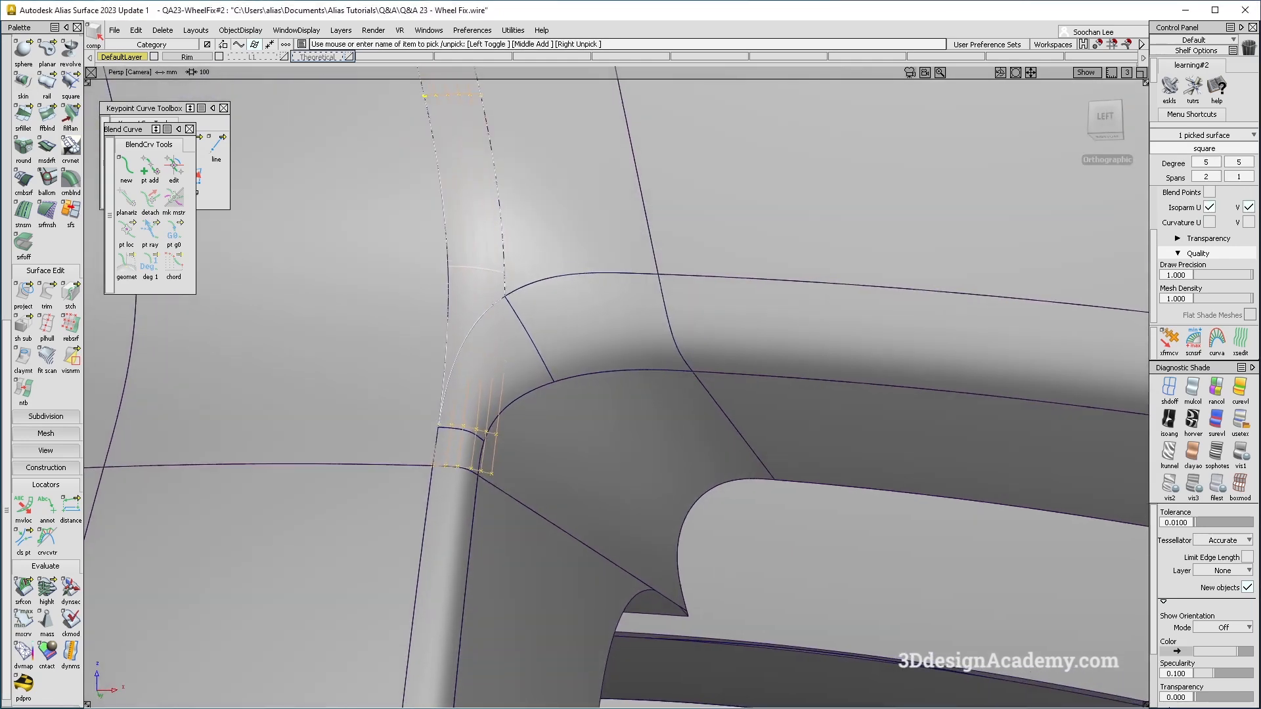
left_click_drag(570, 349, 531, 322, "alt+shift")
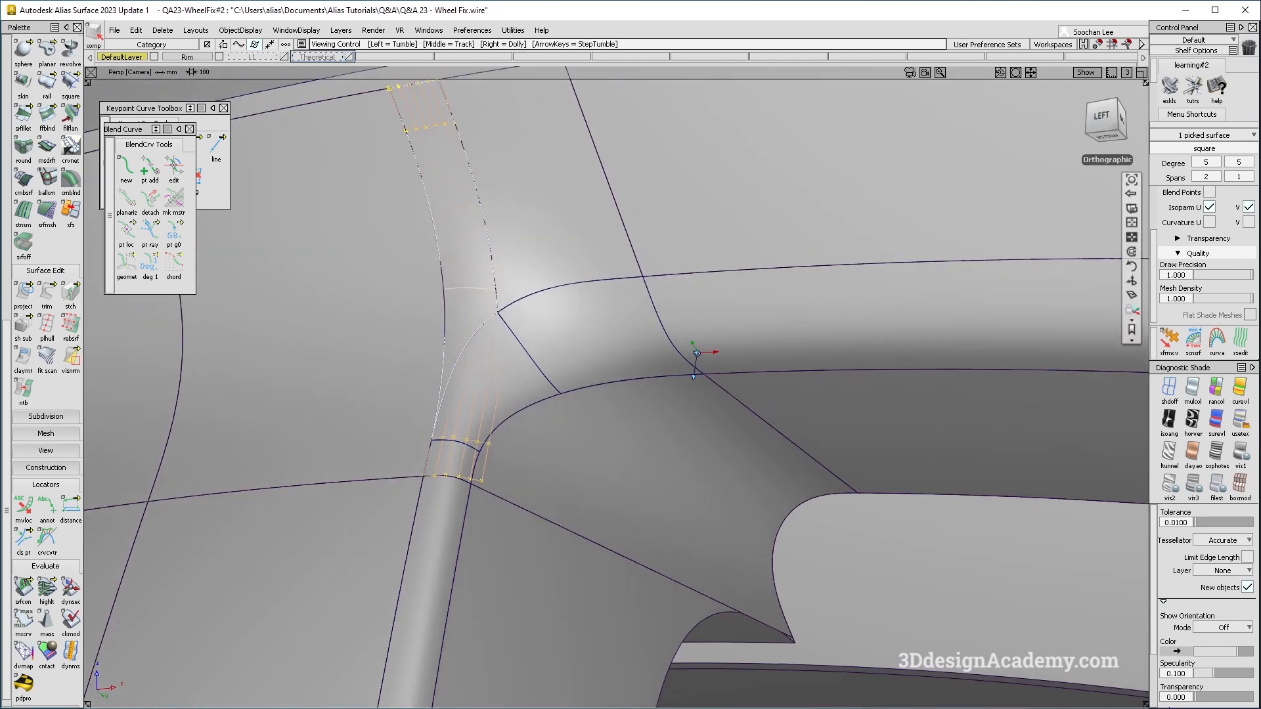
left_click_drag(508, 392, 537, 373, "alt+shift")
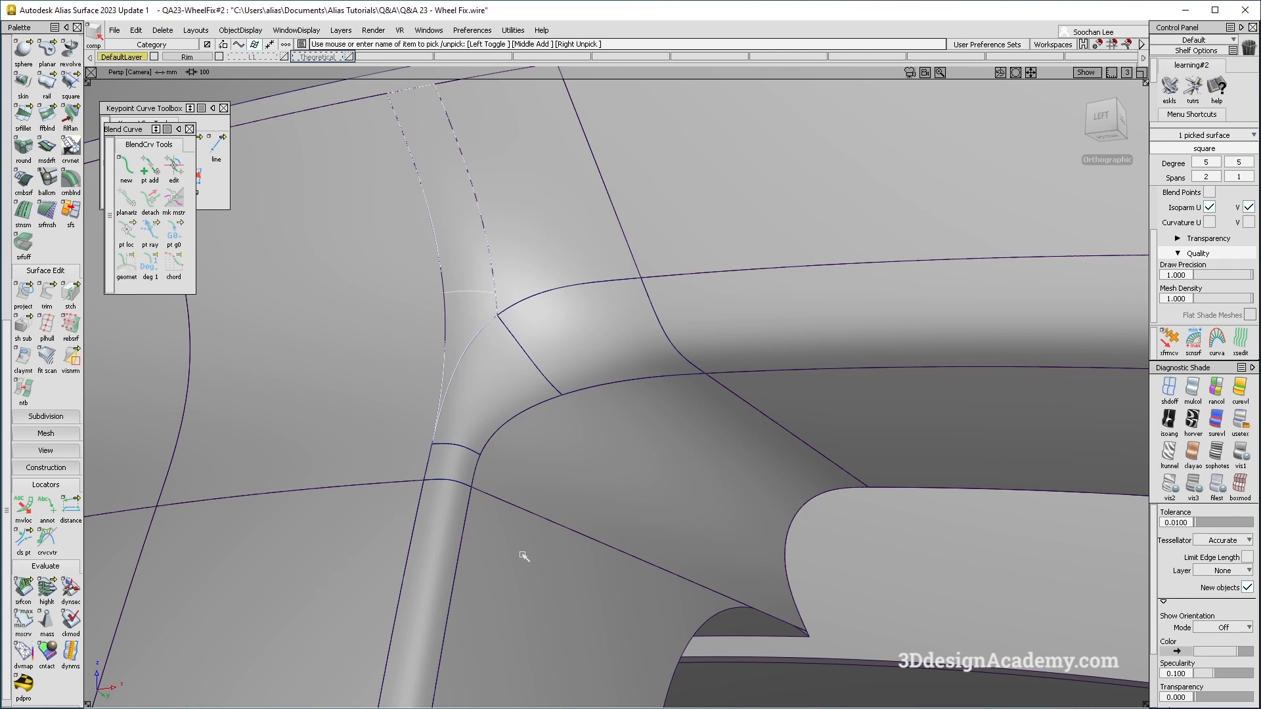
Show the Theoretical layer, pick its surfaces and hide all unselected objects
left_click_drag(695, 361, 521, 395, "alt+shift")
left_click_drag(497, 417, 411, 179, "ctrl+shift")
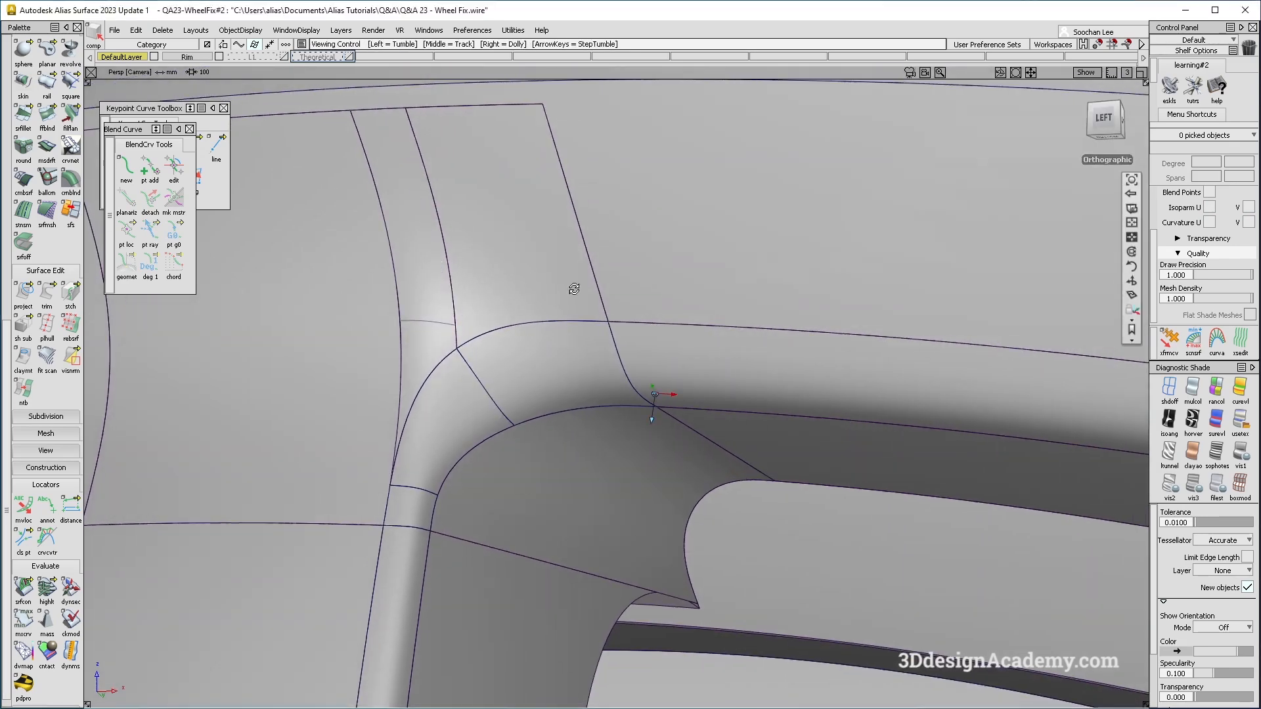
left_click_drag(582, 293, 489, 259, "alt+shift")
left_click(349, 55)
left_click_drag(323, 57, 326, 84)
left_click_drag(505, 328, 555, 328, "alt+shift")
left_click(228, 32)
left_click(268, 110)
Examine how the theoretical surfaces meet at the spoke-to-rim corner without fillets, from the back and the front
left_click_drag(538, 381, 645, 304, "alt+shift")
left_click_drag(599, 348, 619, 281, "alt+shift")
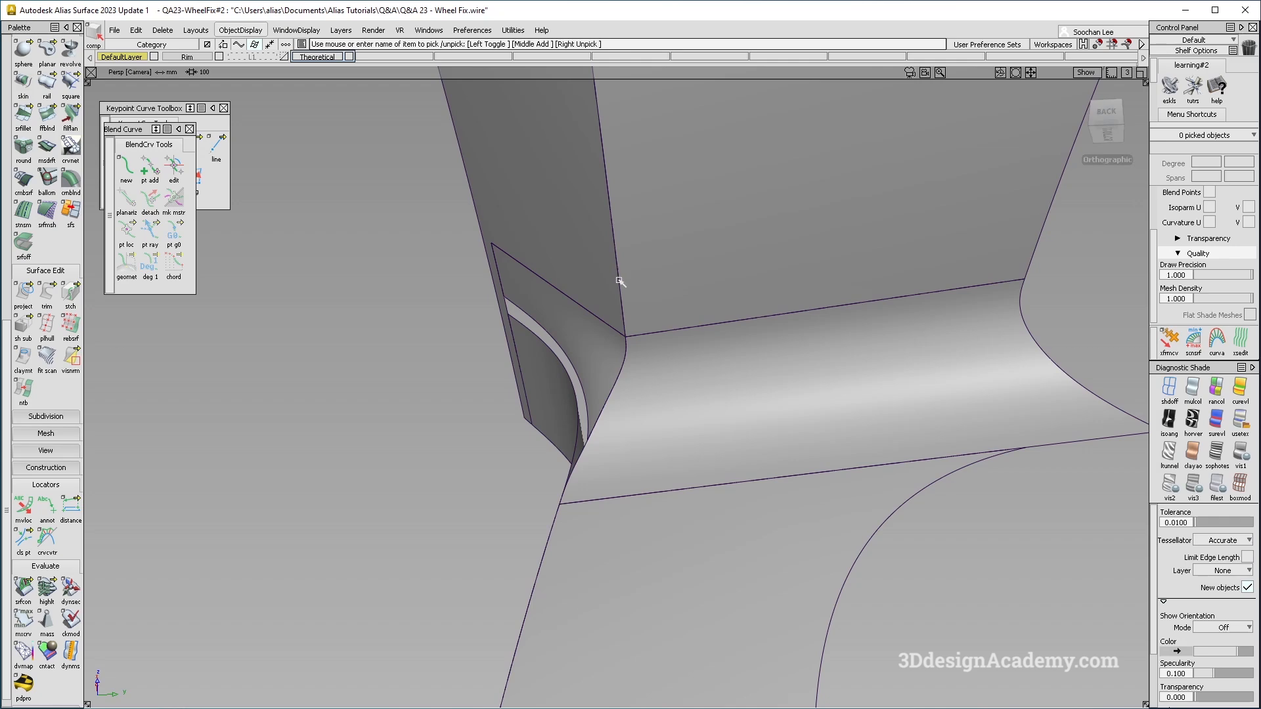
left_click_drag(631, 352, 602, 317, "alt+shift")
left_click_drag(468, 444, 625, 272, "alt+shift")
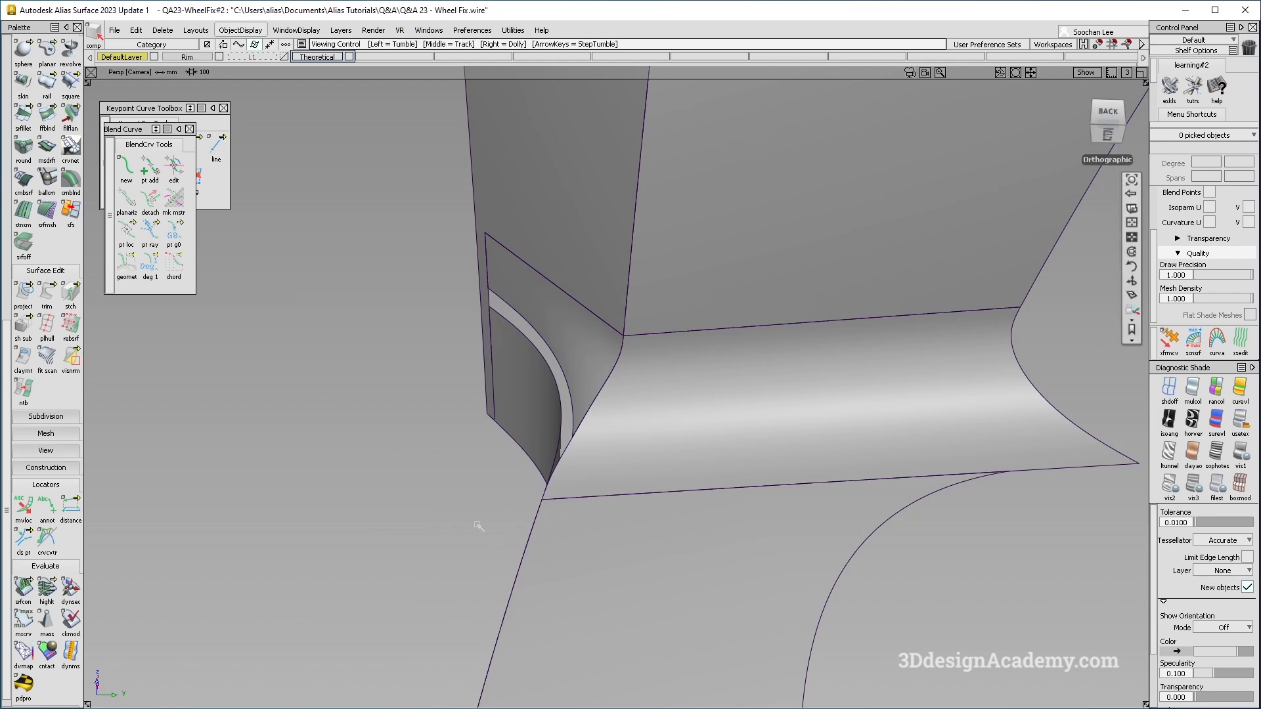
left_click_drag(601, 387, 575, 461, "alt+shift")
left_click_drag(531, 379, 491, 314, "alt+shift")
left_click_drag(606, 254, 591, 309, "alt+shift")
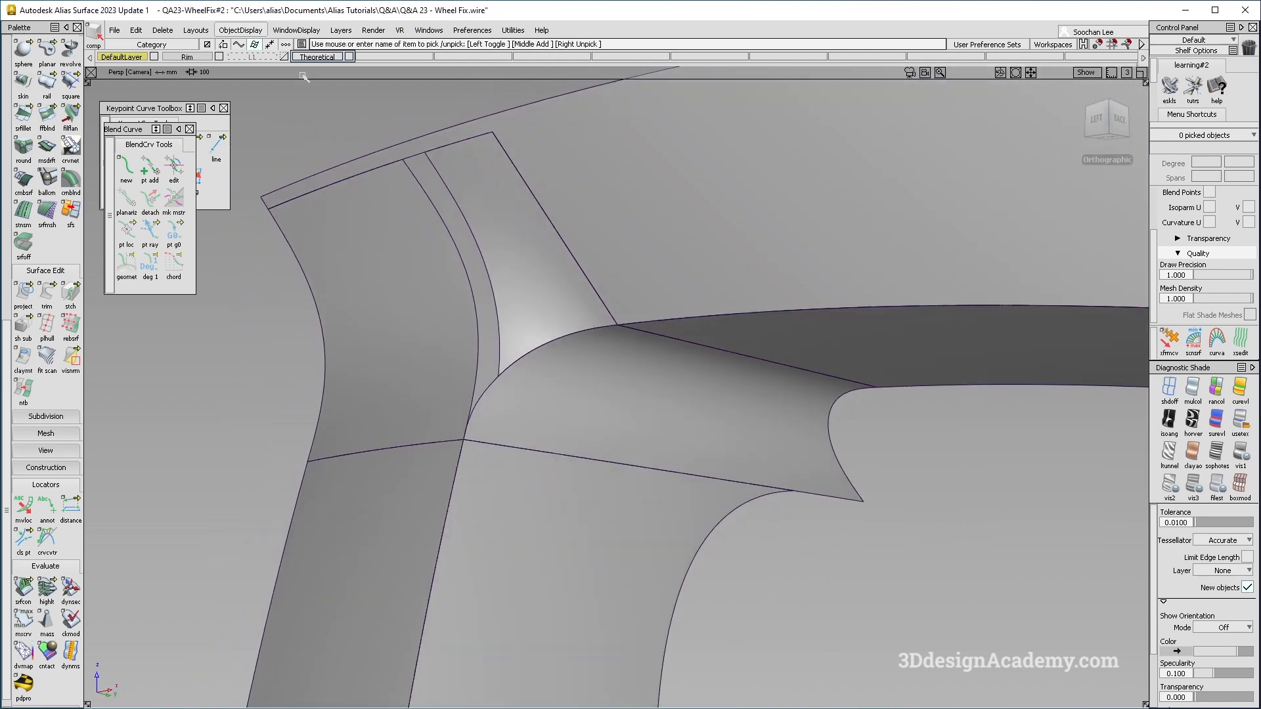
Hide the Theoretical layer and make all hidden objects visible again
left_click(350, 57)
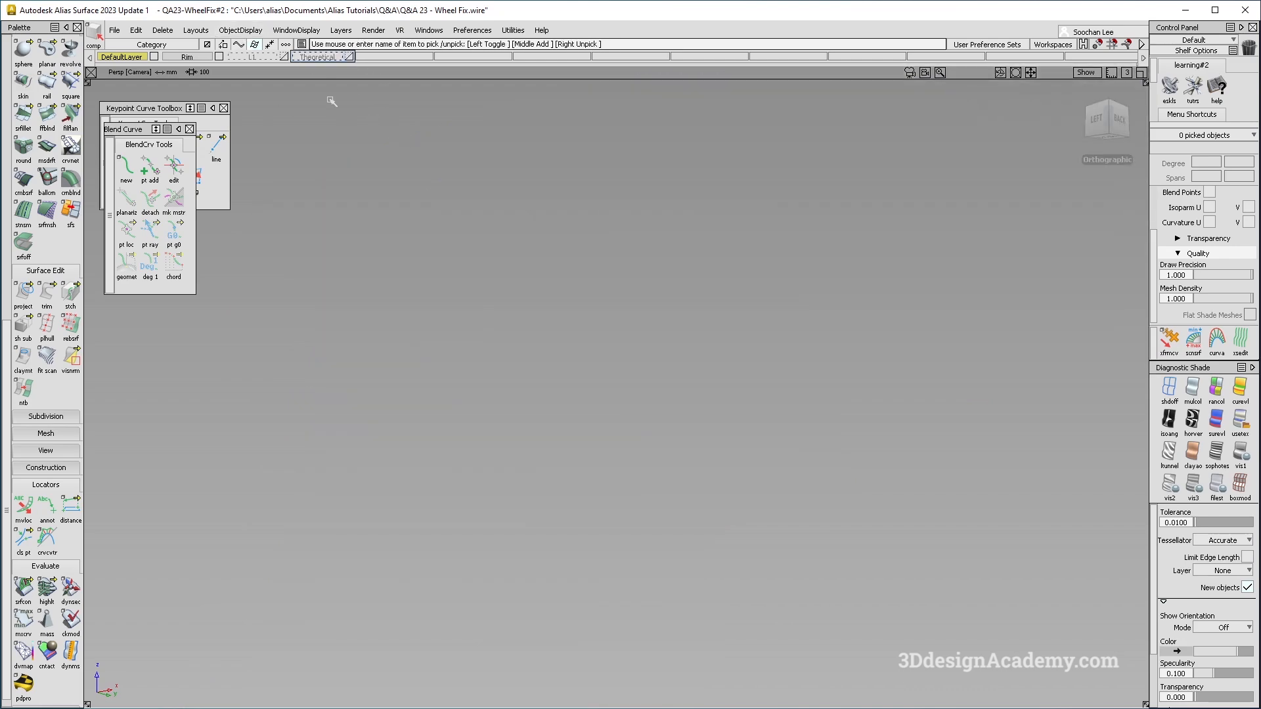
left_click(250, 32)
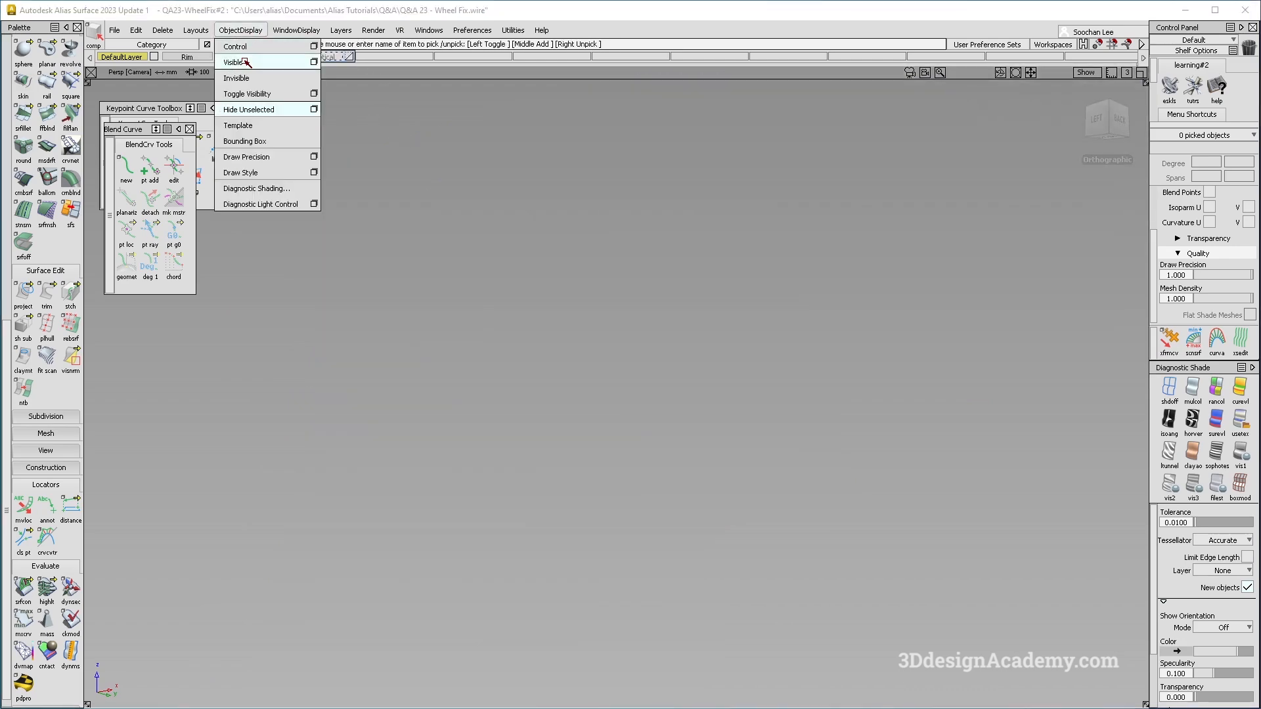
left_click(248, 62)
left_click_drag(676, 428, 608, 330, "alt+shift")
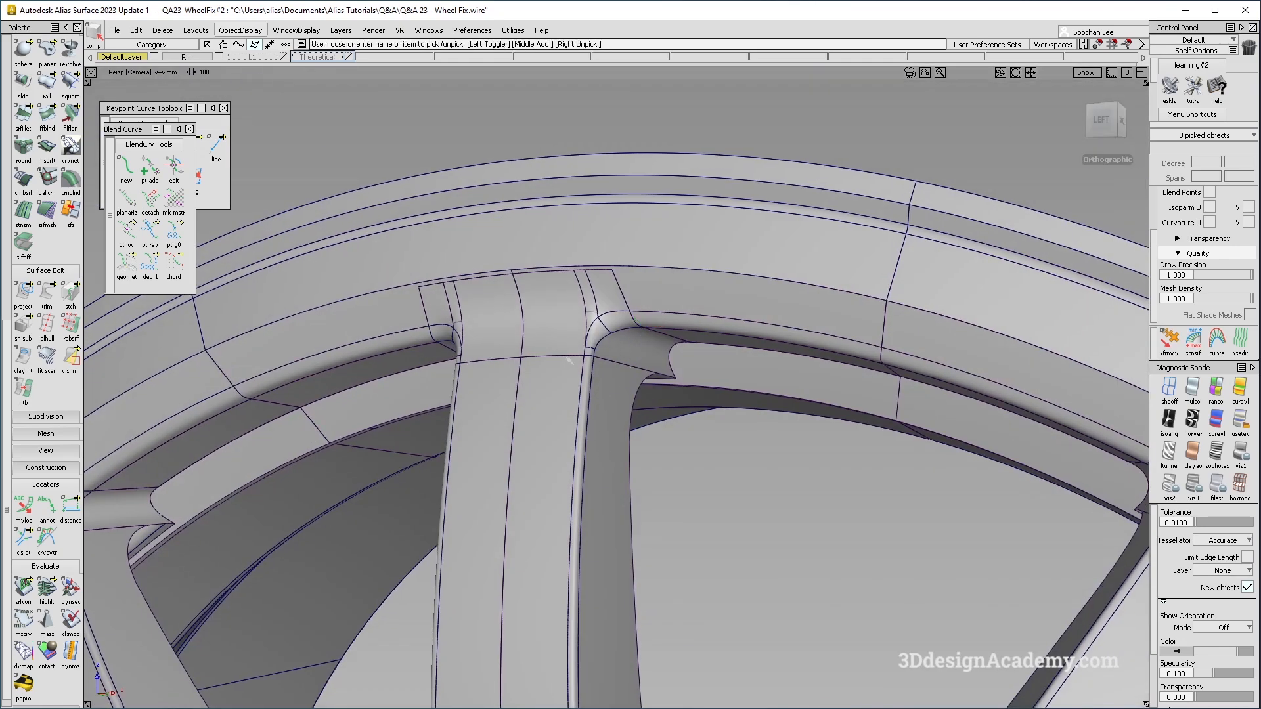
left_click_drag(678, 363, 619, 386, "alt+shift")
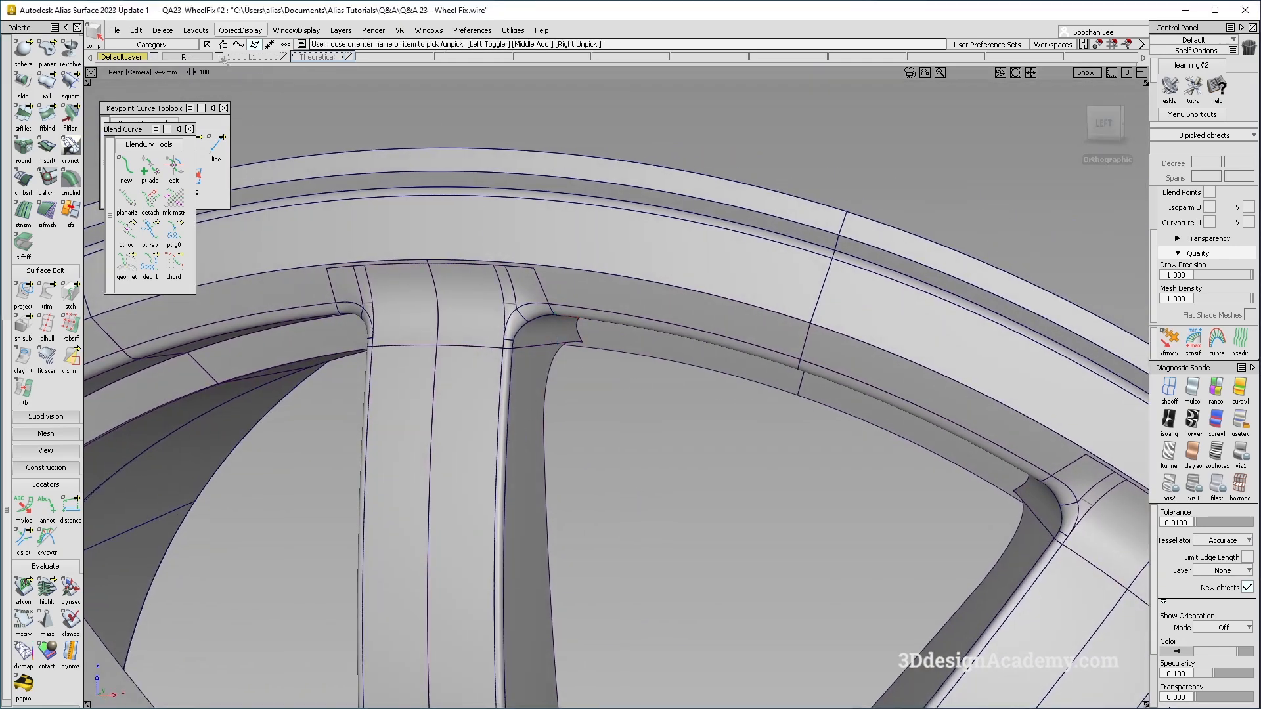
Hide the Rim layer, show the L1 layer and turn off diagnostic shading at the spoke-to-rim corner
left_click(220, 57)
left_click(283, 57)
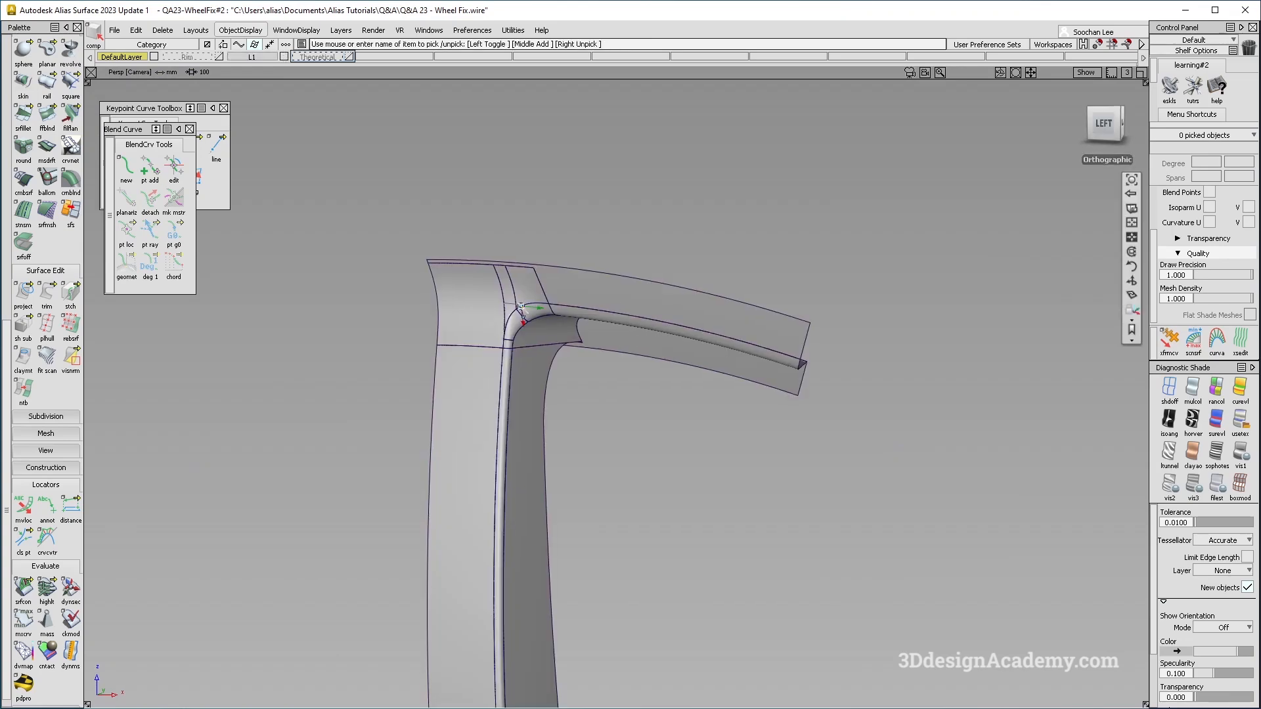
right_click_drag(626, 351, 692, 473, "alt+shift")
left_click_drag(692, 472, 1108, 397, "alt+shift")
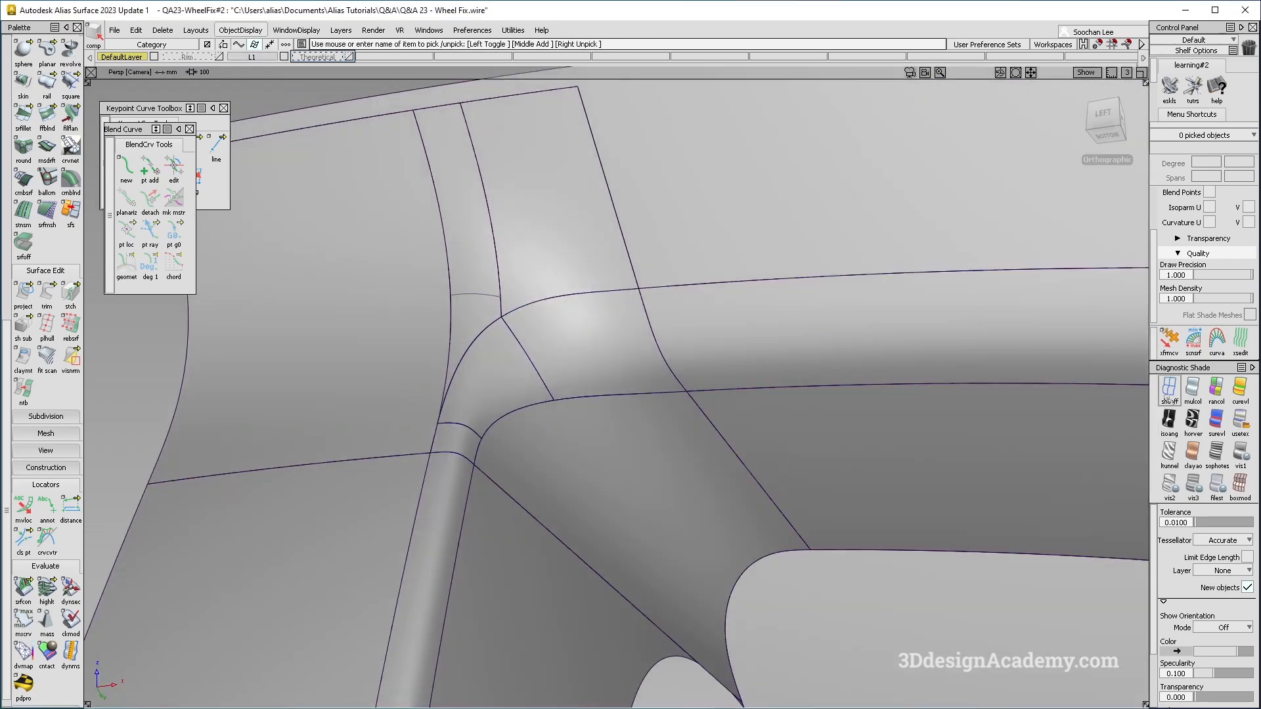
left_click(1169, 389)
mouse_move(543, 365)
left_mouse_down("alt+shift")
mouse_move(577, 360)
mouse_move(558, 394)
left_mouse_up("alt+shift")
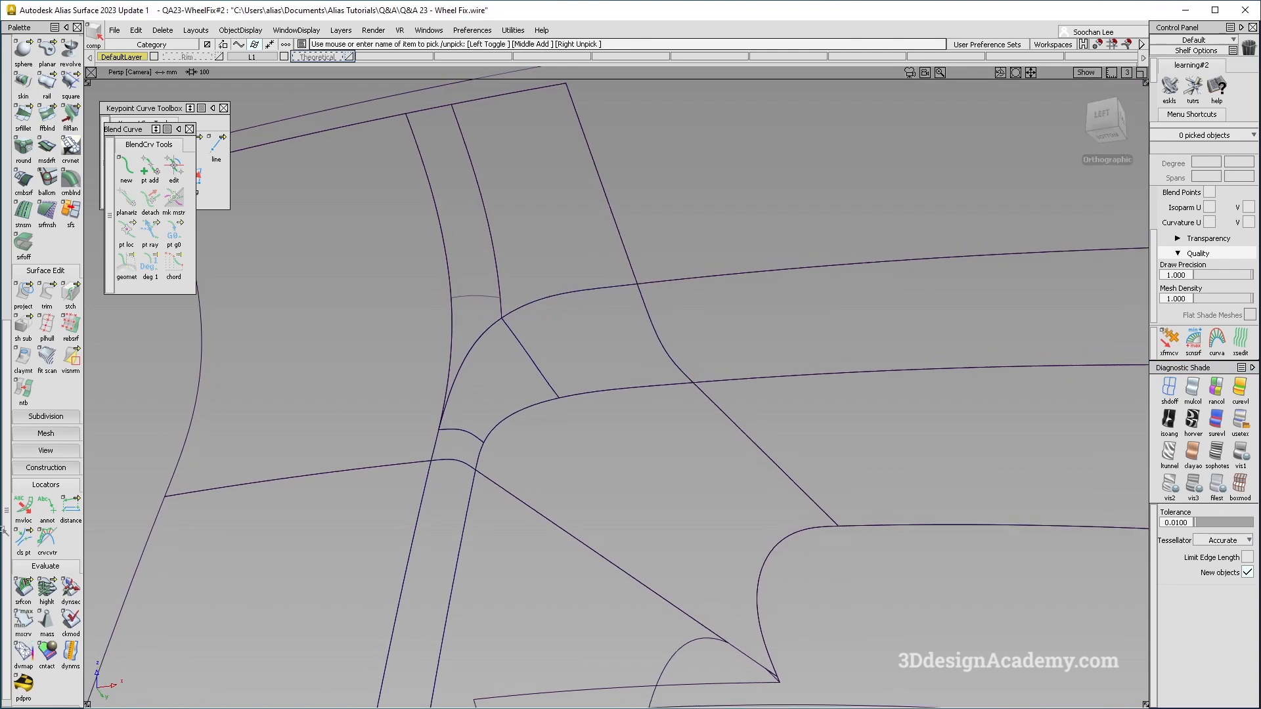
Check G2 curvature continuity along the upper, lower and rim-fillet edges of the corner patch with the Surface Continuity tool
double_click(23, 587)
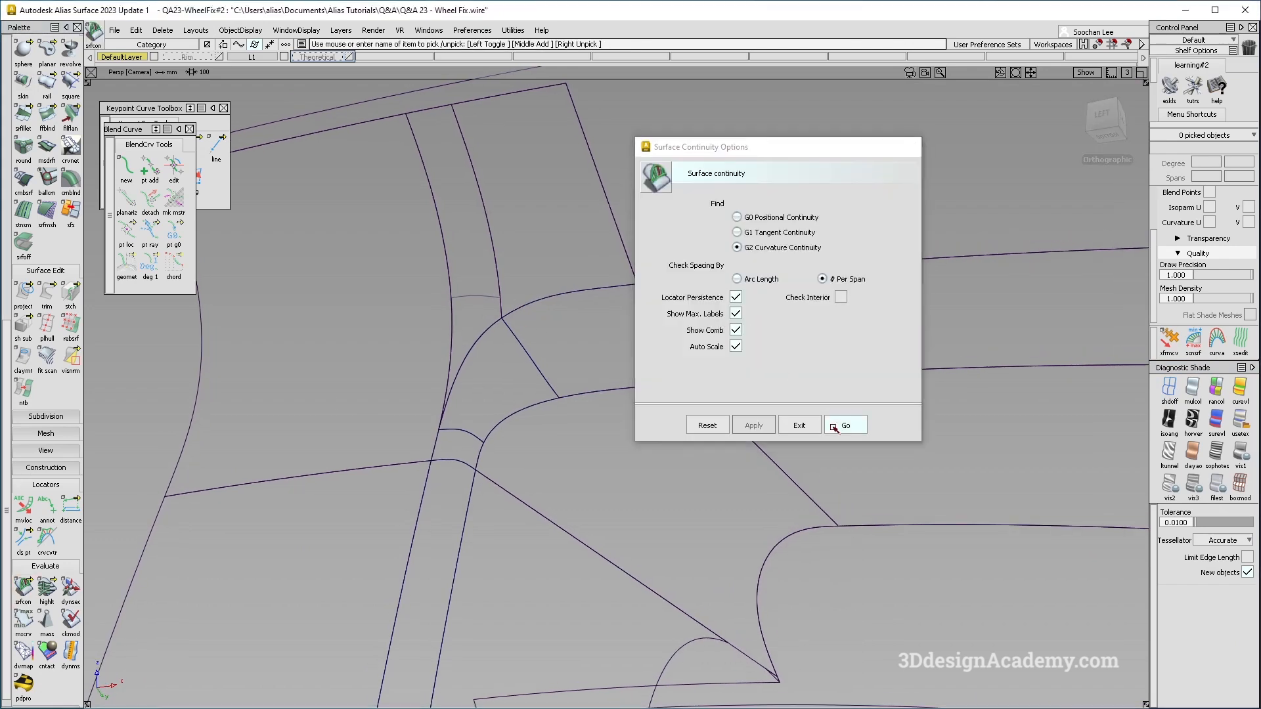
left_click(846, 425)
left_click(619, 287)
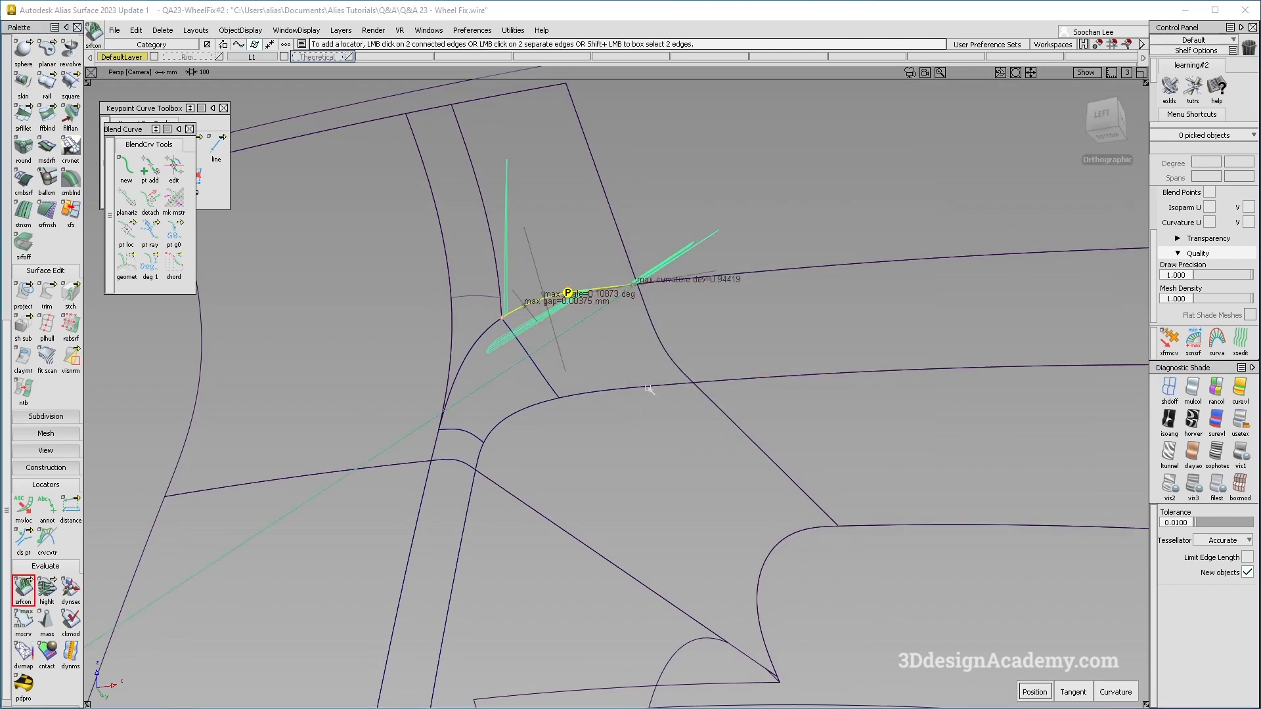
left_click(648, 389)
left_click(656, 336)
left_click_drag(659, 337, 693, 354, "alt+shift")
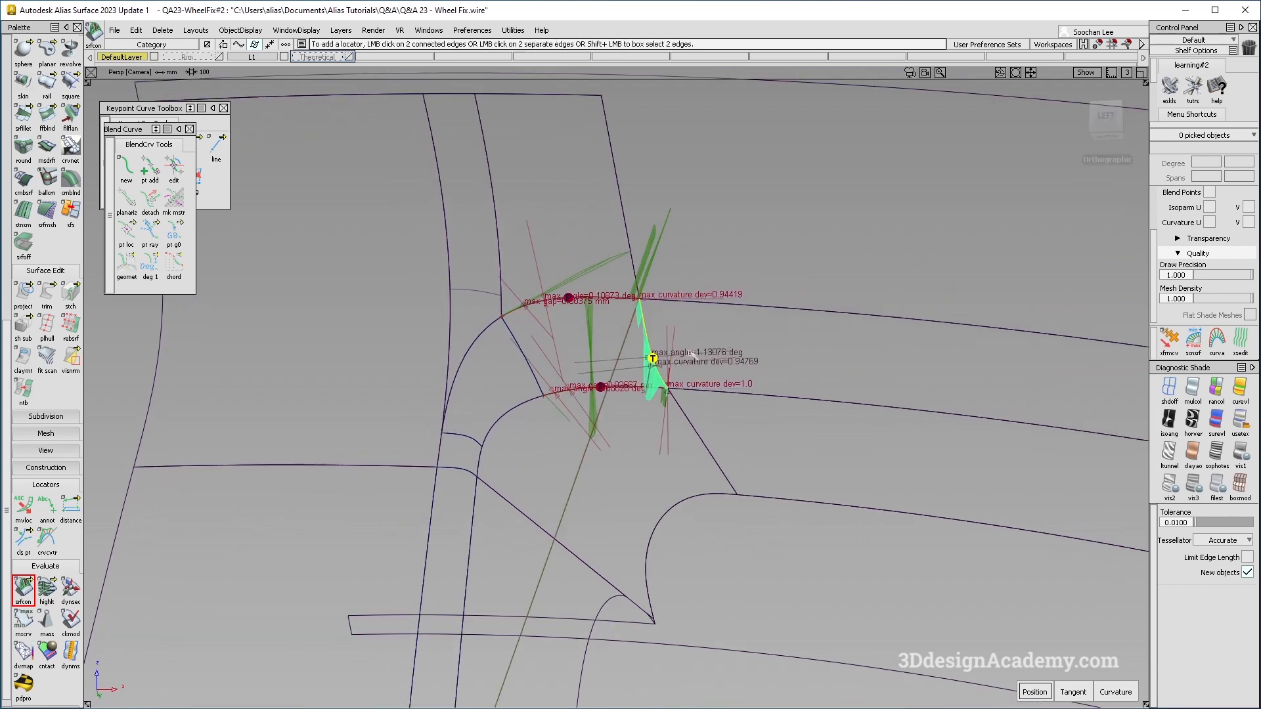
Check G2 continuity along the remaining edges of the corner blend, between its patches and down to the spoke fillet
scroll(514, 339, "up", 5)
left_click(465, 308)
left_click(497, 305)
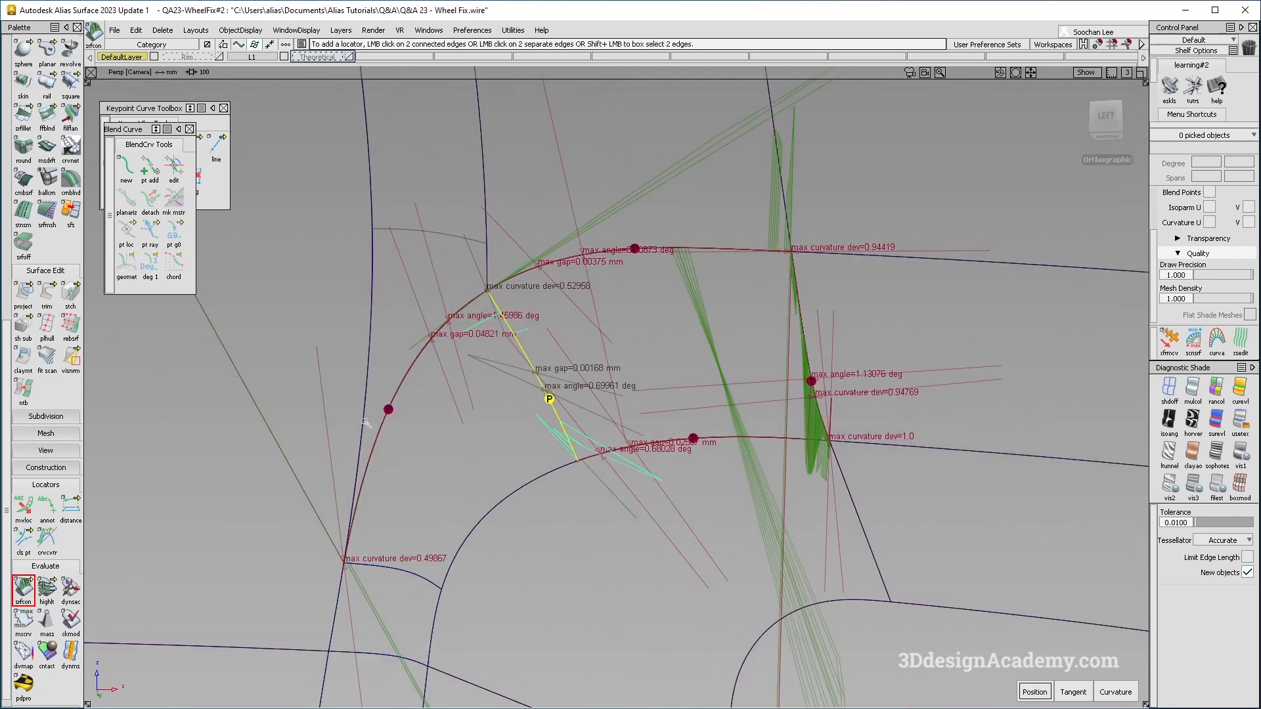
left_click_drag(440, 576, 422, 558, "alt+shift")
left_click(426, 562)
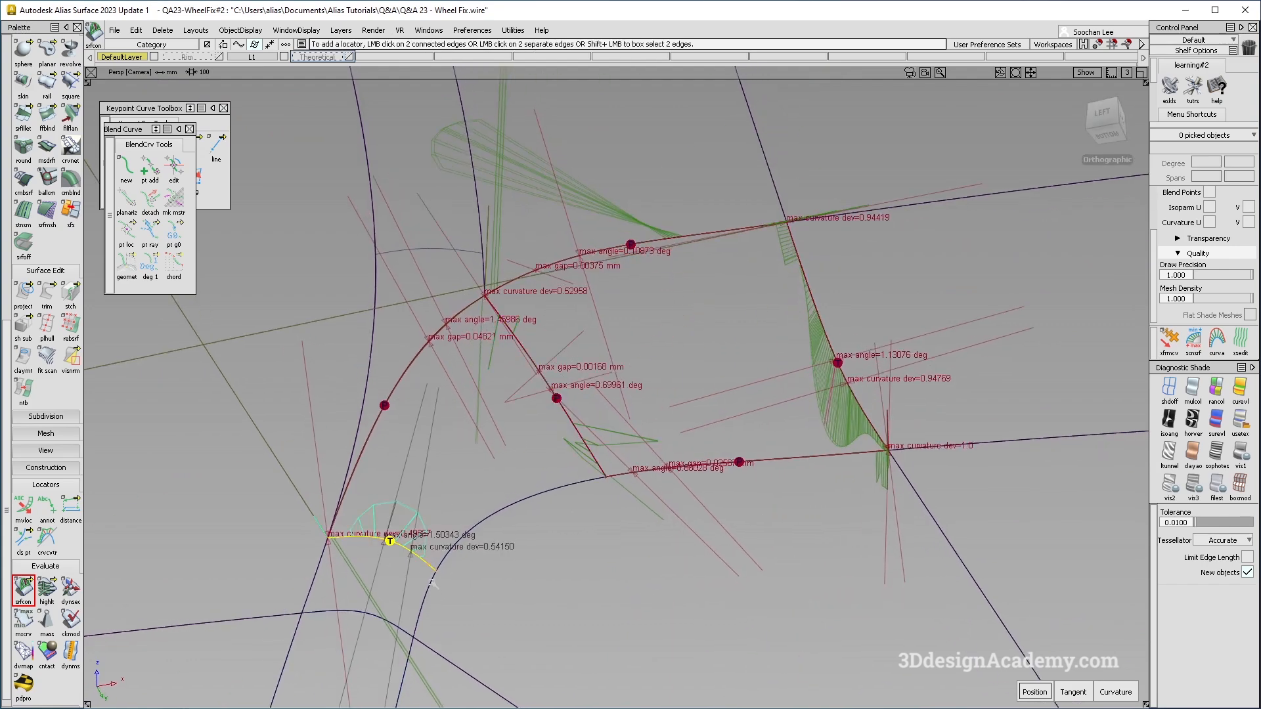
left_click(431, 586)
right_click_drag(529, 539, 641, 323, "alt+shift")
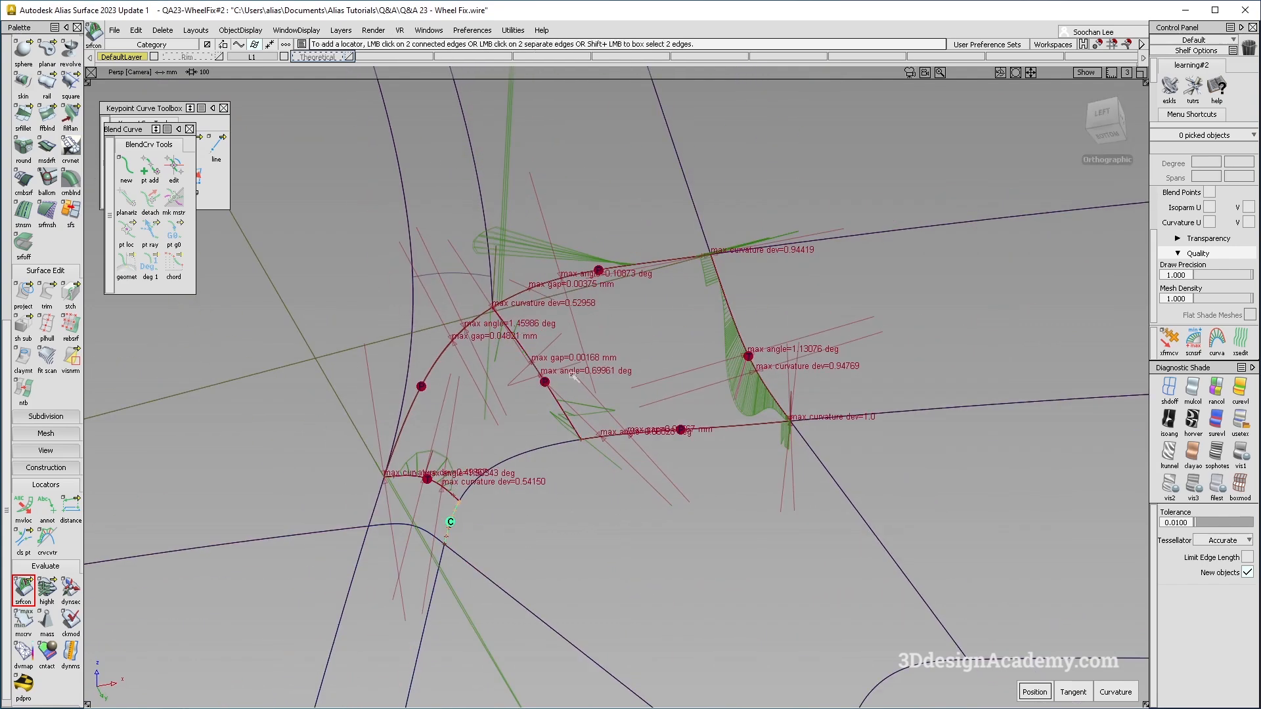
left_click(431, 535)
left_click_drag(431, 535, 624, 371, "alt+shift")
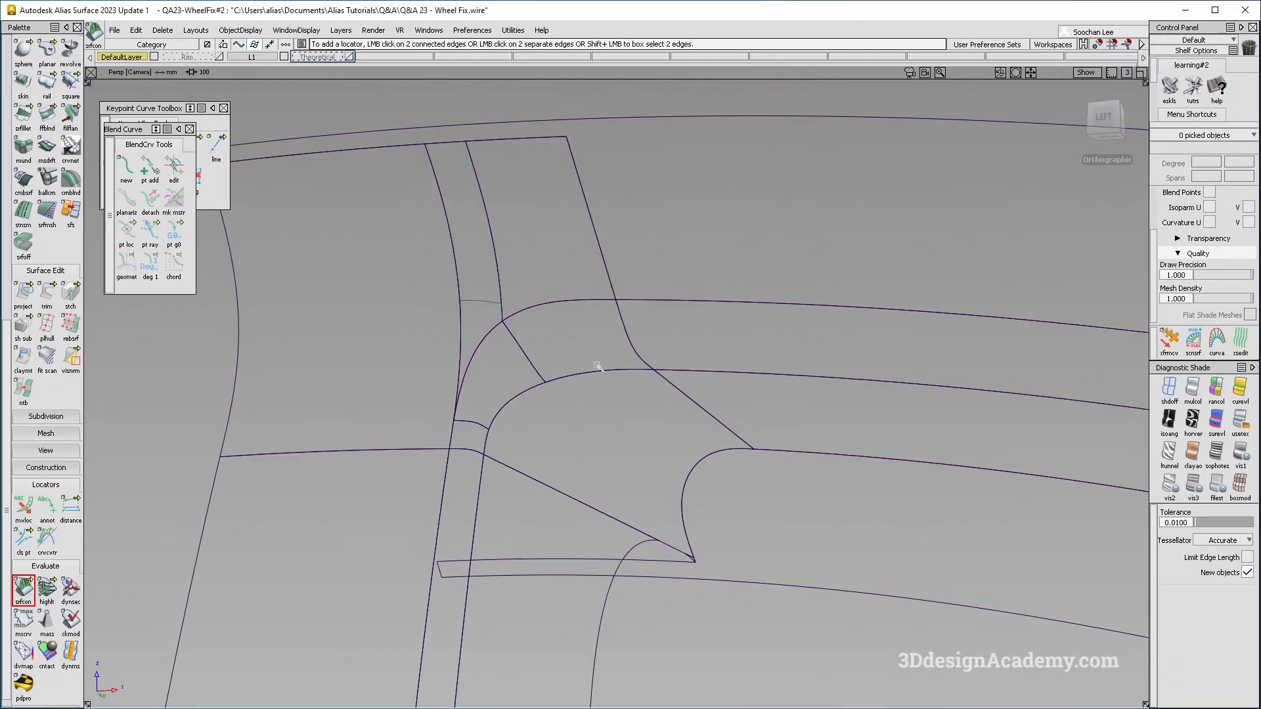
Pick the corner patch that joins the rim fillet and display its control vertices
left_click_drag(728, 282, 683, 284, "ctrl+shift")
left_click(616, 298)
left_click_drag(563, 290, 650, 318, "alt+shift")
middle_click_drag(712, 301, 613, 368, "ctrl+shift")
left_click_drag(614, 368, 612, 335, "alt+shift")
left_click_drag(529, 455, 579, 349, "ctrl+shift")
left_click(583, 376)
middle_click_drag(625, 396, 608, 386, "ctrl+shift")
left_click_drag(608, 387, 677, 354, "alt+shift")
Pick the long rim fillet and convert its trimmed area into an untrimmed surface with Trim Convert
left_click(757, 293)
middle_click_drag(675, 365, 663, 361, "ctrl+shift")
right_click_drag(622, 306, 661, 397, "alt+shift")
middle_click_drag(661, 397, 577, 394, "alt+shift")
middle_click_drag(735, 277, 577, 352, "ctrl+shift")
right_click_drag(552, 329, 570, 317, "alt+shift")
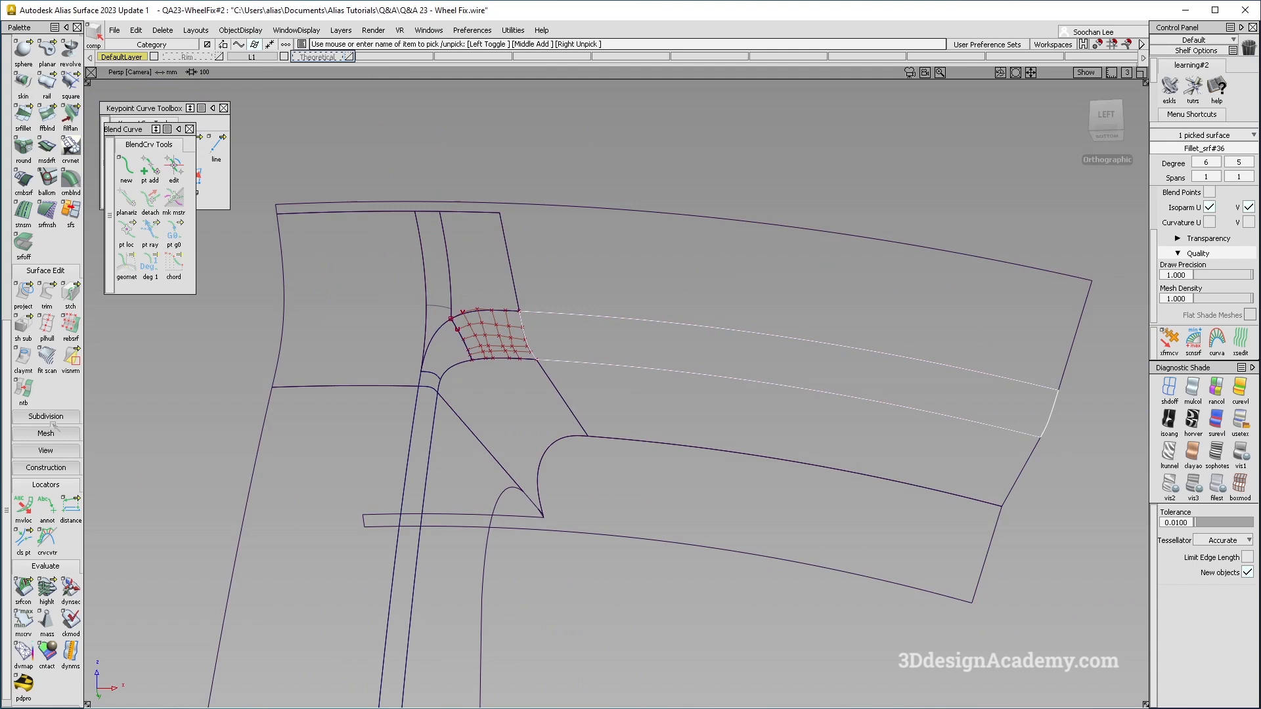
left_click(48, 298)
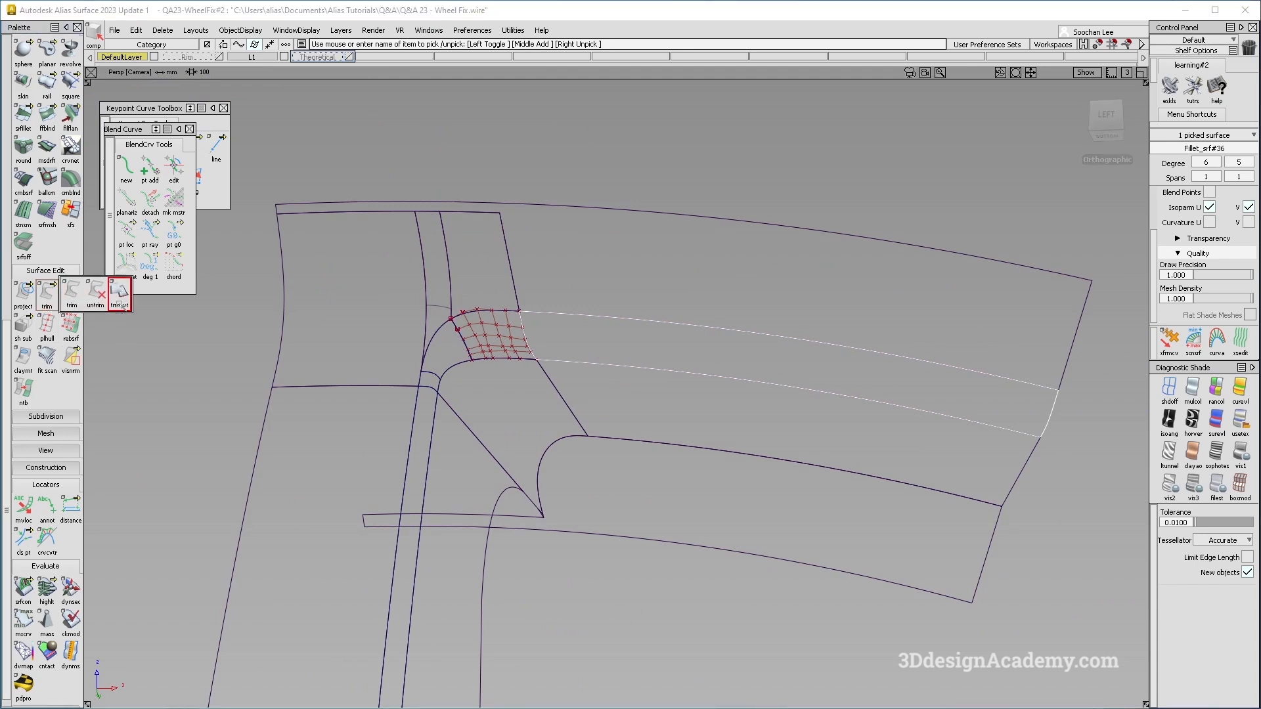
left_click(121, 305)
middle_click_drag(679, 371, 524, 367, "alt+shift")
left_click(762, 425)
left_click_drag(762, 425, 739, 400, "alt+shift")
right_click_drag(739, 401, 714, 374, "alt+shift")
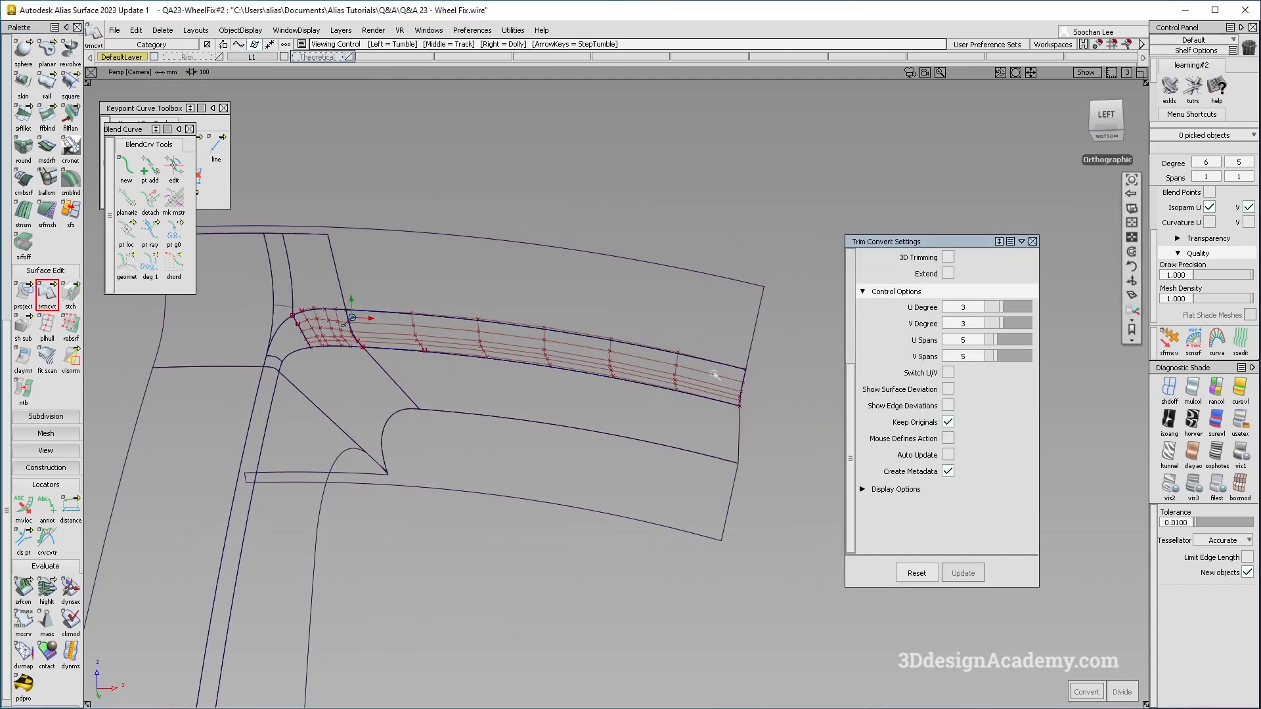
Create a layer named Hide, move the original trimmed rim fillet onto it and hide the layer
left_click(341, 30)
left_click(413, 354)
left_click_drag(424, 302, 349, 330, "ctrl+shift")
left_click(349, 328)
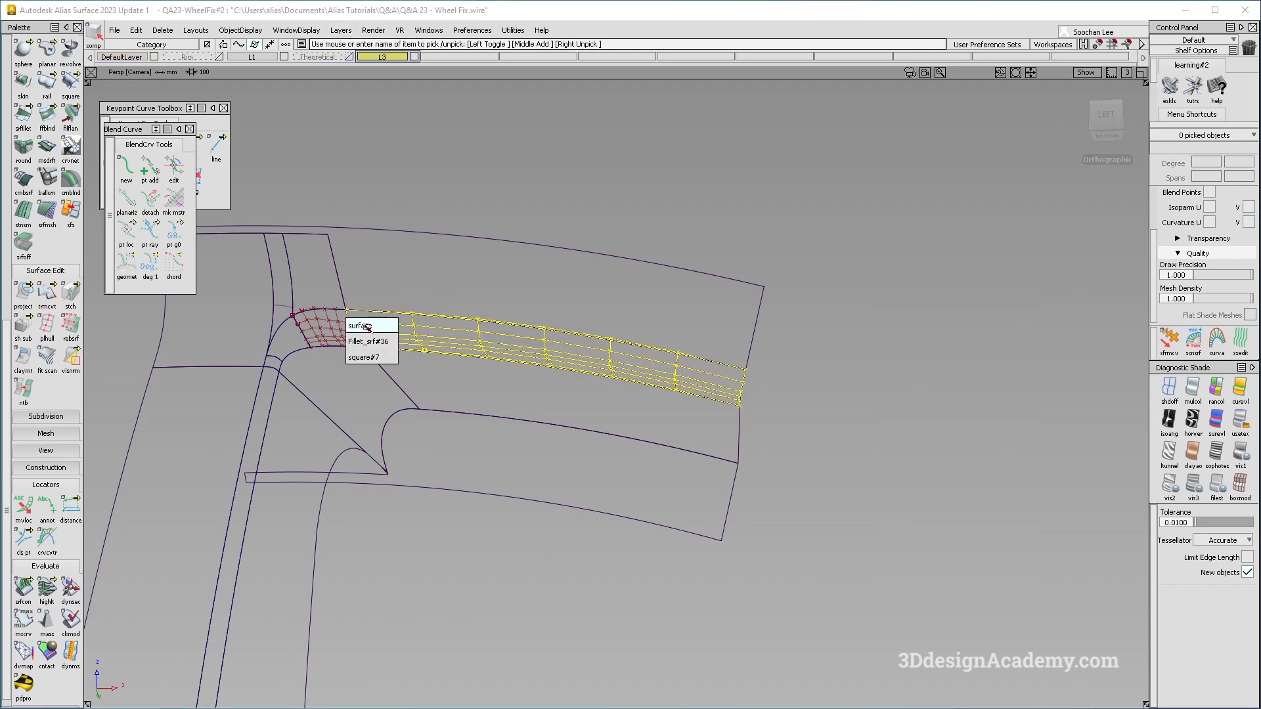
left_click(368, 342)
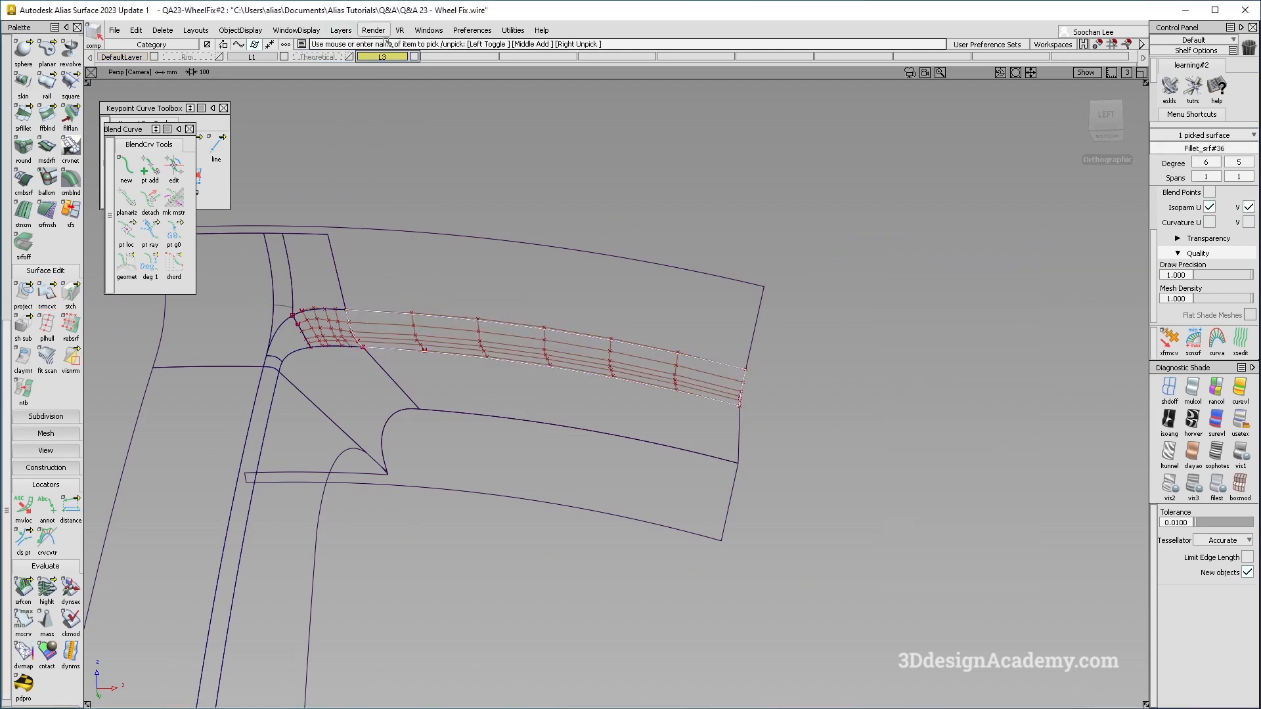
right_click(383, 59)
left_click(394, 61)
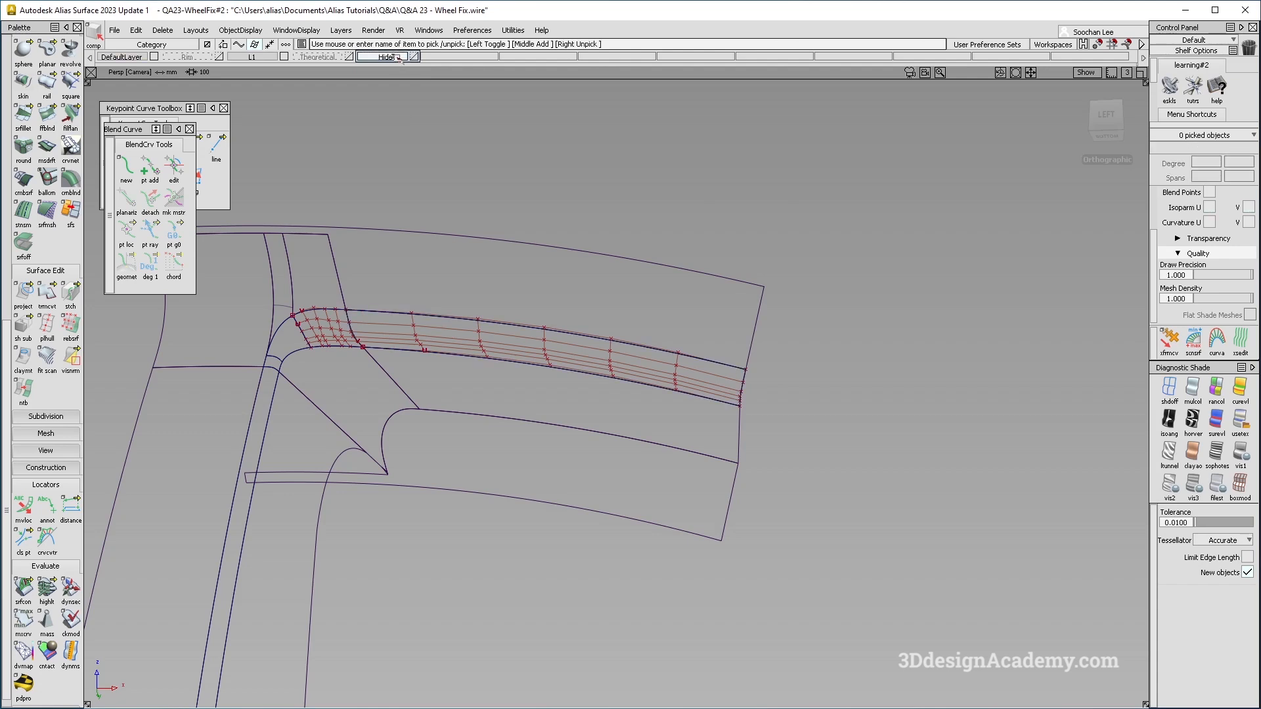
Make DefaultLayer active and check the continuity between the spoke's upper face and the tall narrow surface beside it
right_click_drag(317, 353, 263, 361, "alt+shift")
middle_click_drag(315, 365, 427, 407, "alt+shift")
mouse_move(430, 407)
left_mouse_down("alt+shift")
mouse_move(445, 427)
mouse_move(394, 360)
mouse_move(429, 343)
left_mouse_up("alt+shift")
left_click(270, 357)
left_click_drag(381, 295, 304, 209, "ctrl+shift")
mouse_move(474, 334)
right_mouse_down("alt+shift")
mouse_move(570, 314)
mouse_move(485, 381)
mouse_move(501, 476)
right_mouse_up("alt+shift")
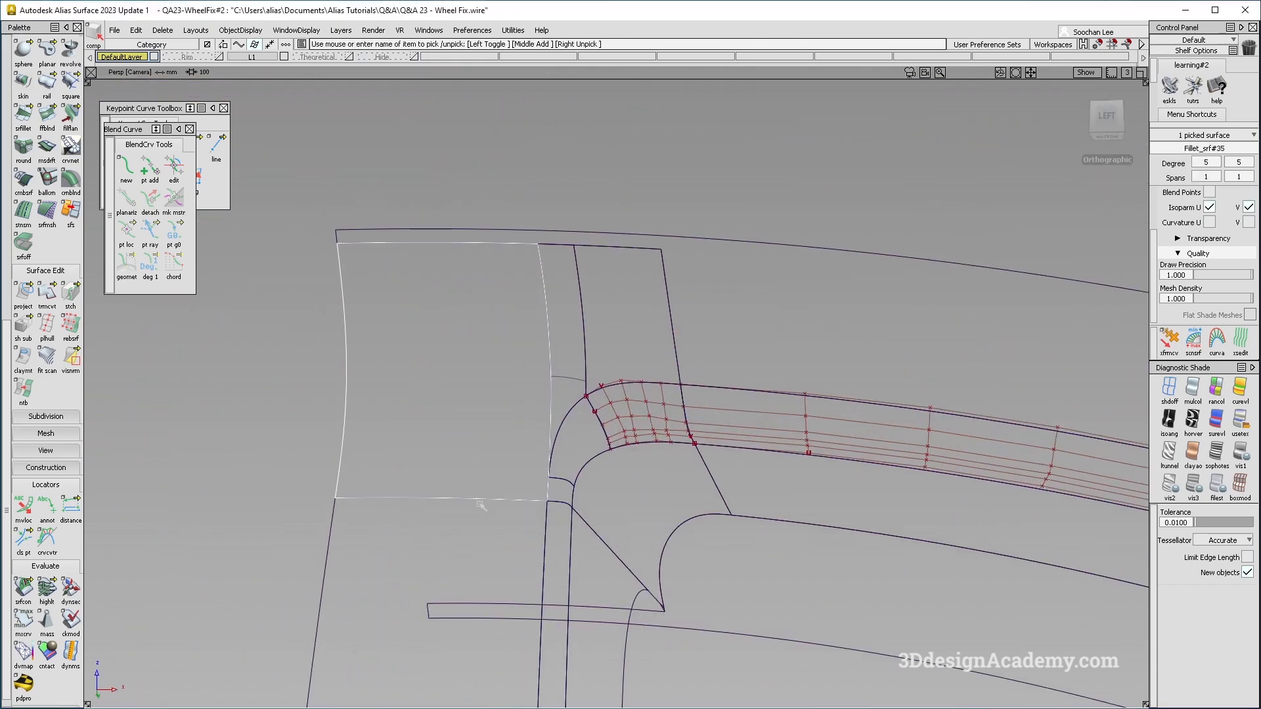
left_click_drag(466, 273, 413, 494, "ctrl+shift")
left_click(23, 589)
left_click(551, 331)
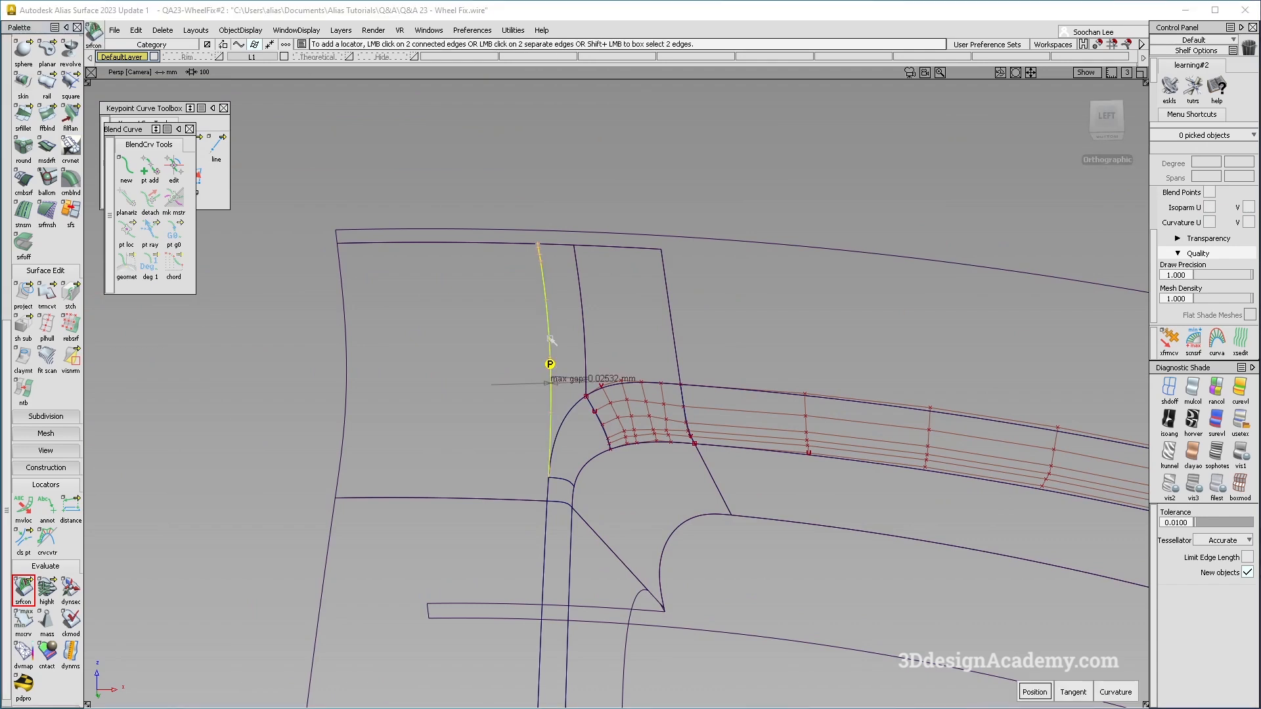
left_click_drag(608, 480, 620, 453, "alt+shift")
Convert the trimmed upper face of the spoke into an untrimmed surface with Trim Convert
mouse_move(614, 247)
left_mouse_down("ctrl+shift")
mouse_move(535, 357)
mouse_move(524, 411)
mouse_move(490, 410)
mouse_move(487, 442)
left_mouse_up("ctrl+shift")
left_click(563, 329)
left_click(472, 399)
left_click_drag(495, 528, 485, 322, "ctrl+shift")
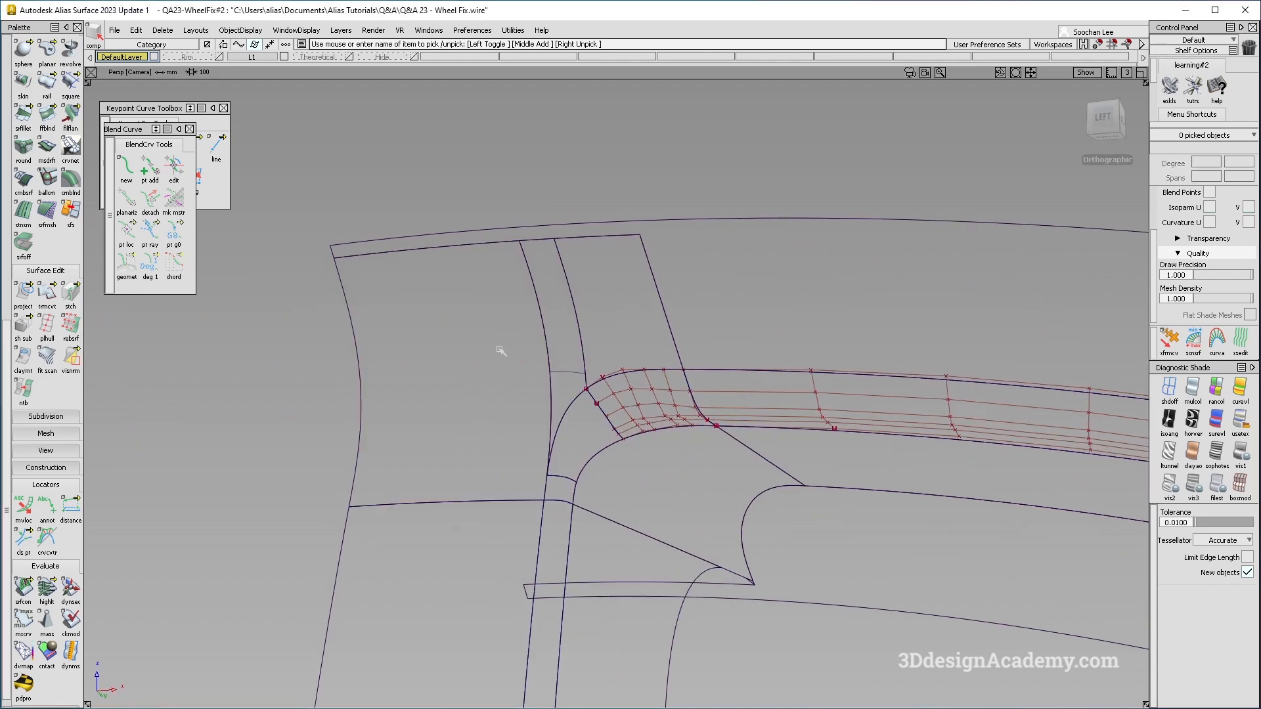
left_click(461, 412)
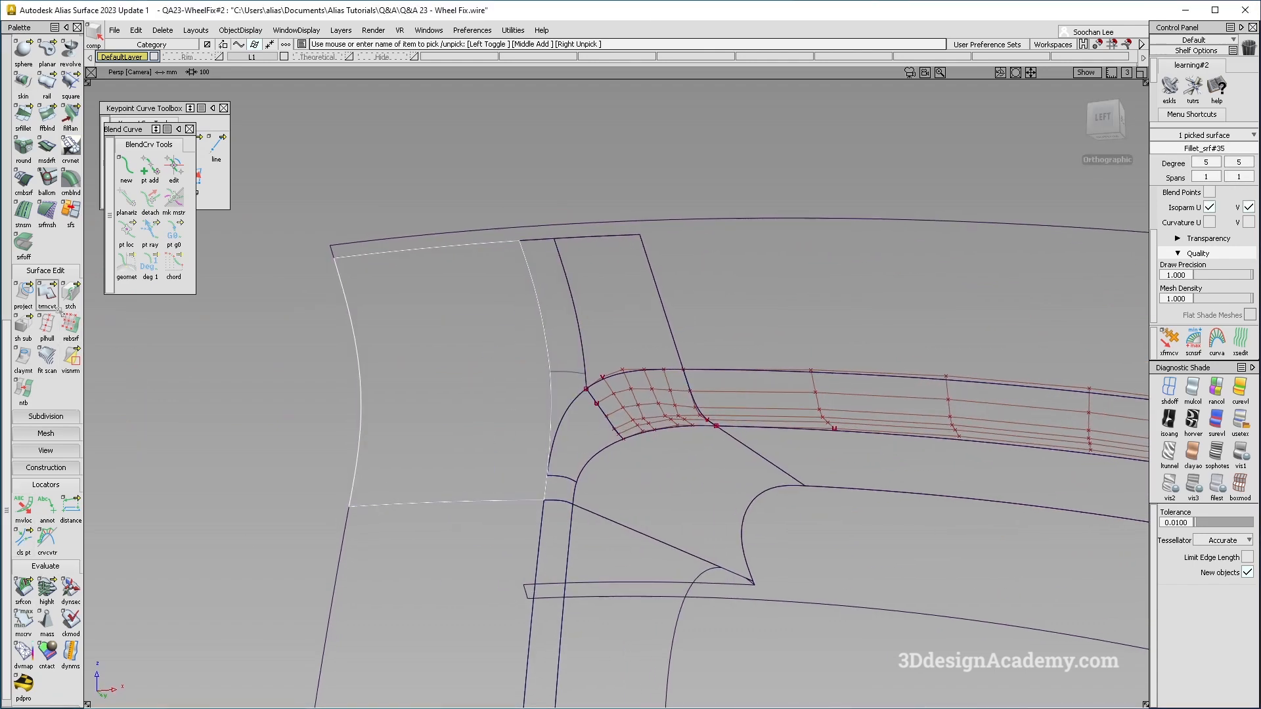
double_click(59, 308)
left_click_drag(555, 388, 549, 332, "ctrl+shift")
left_click(547, 333)
left_click(568, 342)
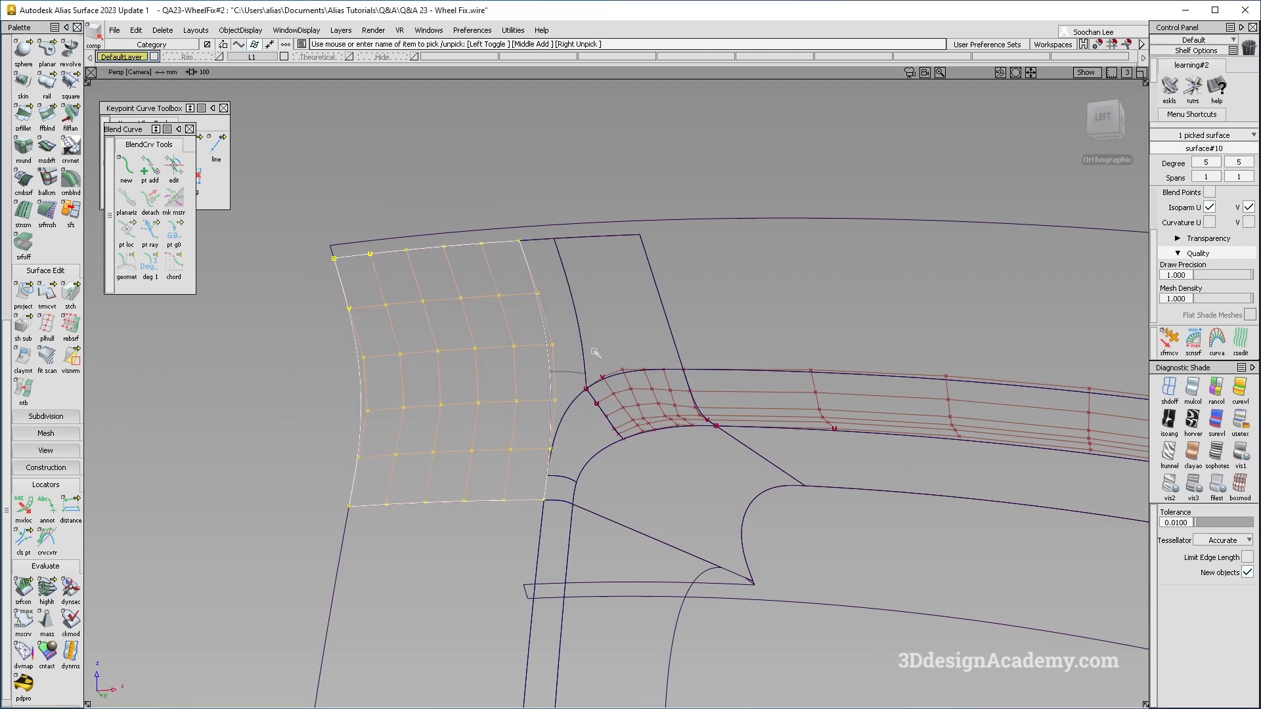
Pick the original trimmed upper face of the spoke and move it to the Hide layer
left_click_drag(558, 340, 571, 283, "ctrl+shift")
left_click(545, 321)
left_click(563, 360)
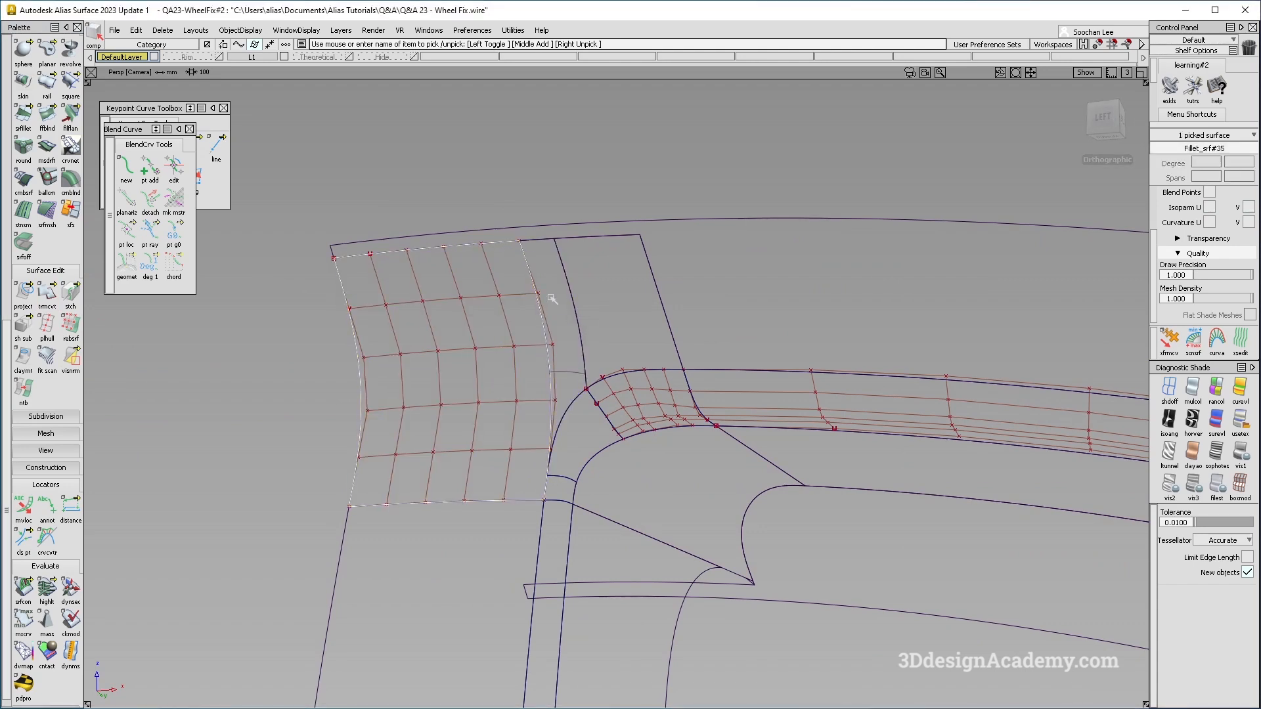
left_click(383, 59)
left_click(385, 69)
Align the lower edge of the converted upper spoke face to the spoke surface below it with G2 continuity
left_click_drag(467, 329, 611, 283, "alt+shift")
mouse_move(613, 282)
left_mouse_down("ctrl+shift")
mouse_move(455, 431)
mouse_move(472, 418)
left_mouse_up("ctrl+shift")
left_click_drag(427, 503, 342, 255, "ctrl+shift")
scroll(56, 170, "up", 6)
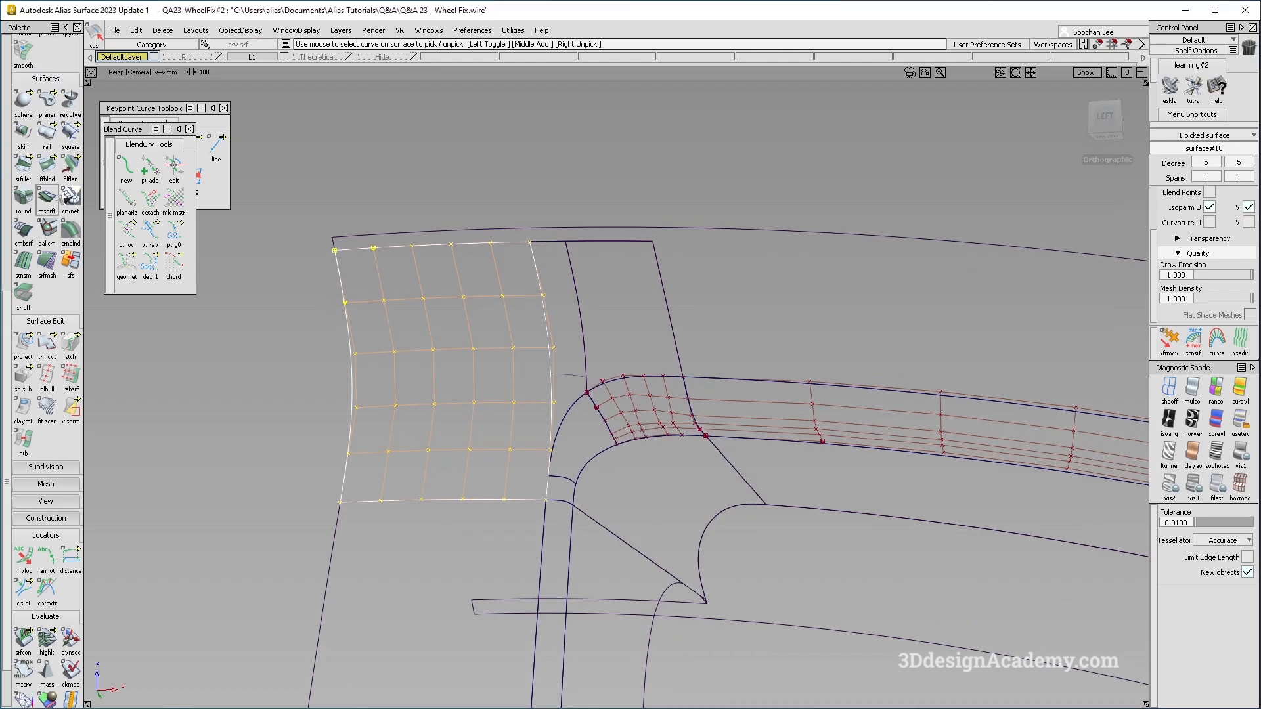
double_click(48, 84)
left_click_drag(560, 435, 630, 426, "alt+shift")
middle_click_drag(630, 426, 410, 398, "alt+shift")
left_click_drag(266, 408, 352, 486, "alt+shift")
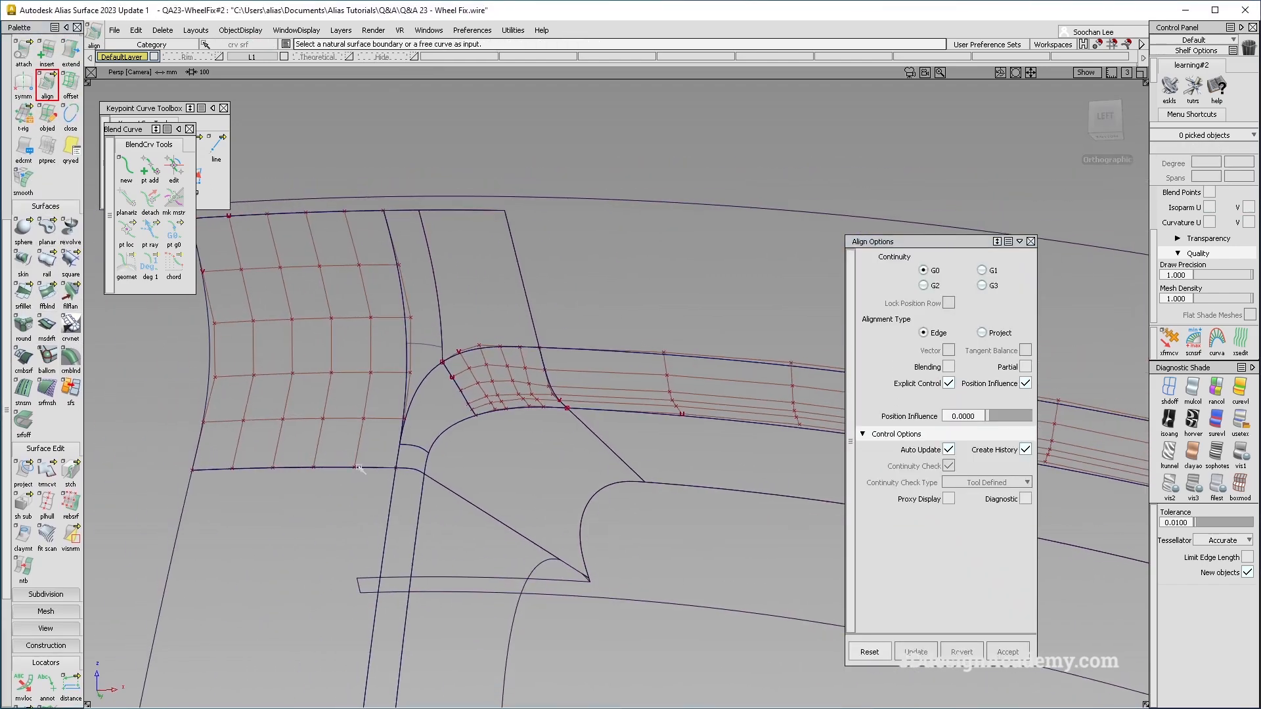
left_click(360, 468)
left_click(927, 285)
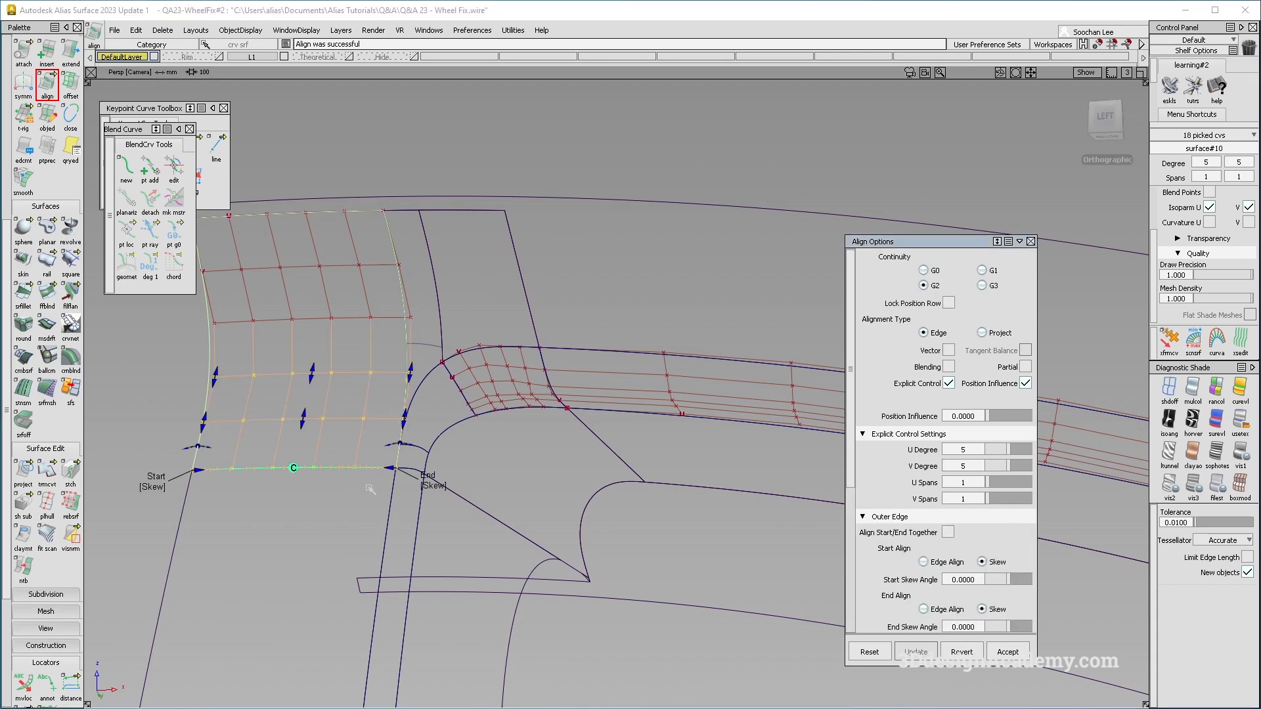
left_click_drag(427, 486, 461, 509, "alt+shift")
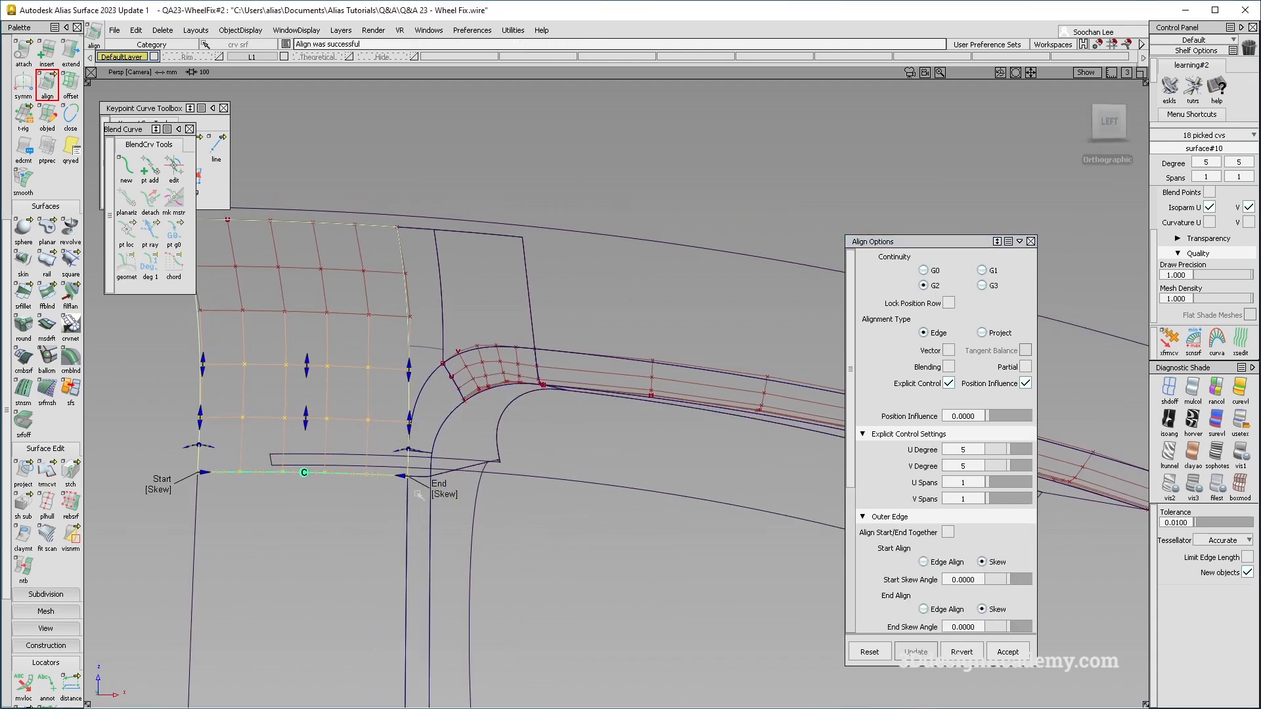
left_click(450, 494)
Align the upper edge of the converted spoke face to the rim surface above it with G2 continuity and Partial enabled
right_click_drag(402, 419, 442, 450, "alt+shift")
left_click_drag(441, 450, 460, 411, "alt+shift")
right_click_drag(460, 411, 447, 396, "alt+shift")
left_click_drag(447, 396, 416, 369, "alt+shift")
middle_click_drag(374, 401, 437, 431, "alt+shift")
left_click_drag(436, 431, 418, 206, "alt+shift")
left_click(419, 206)
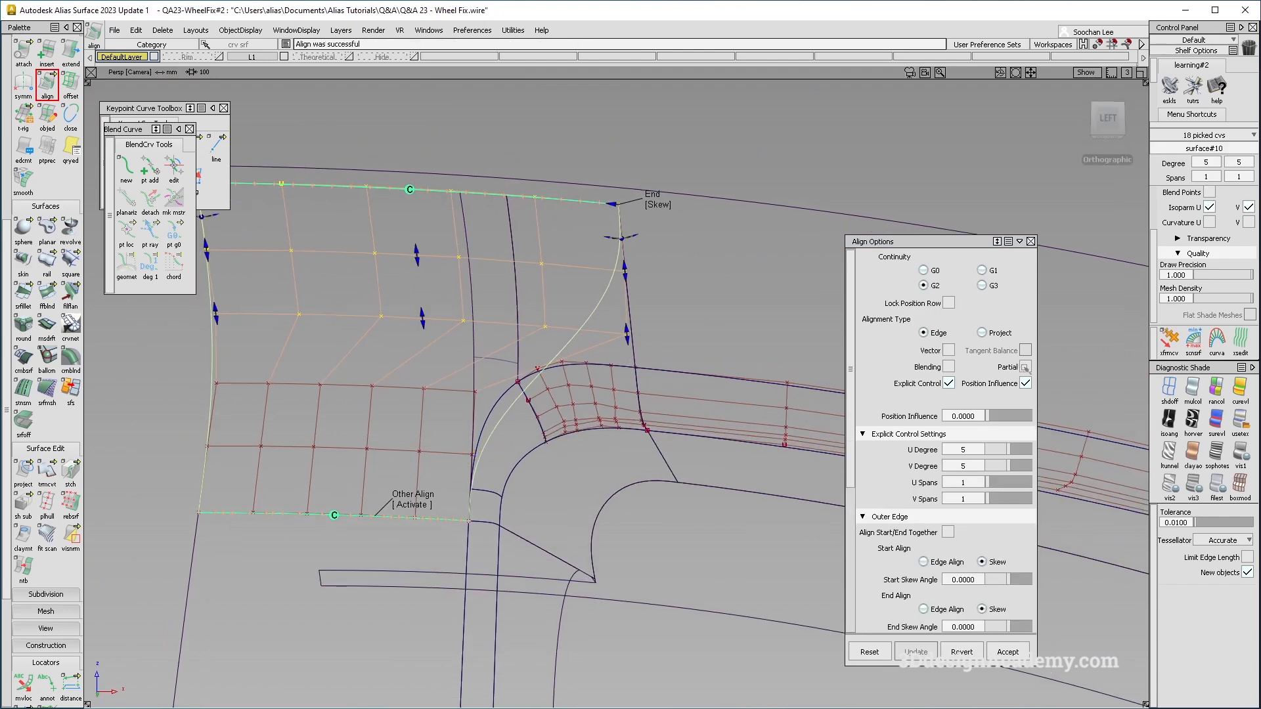
left_click_drag(494, 286, 481, 319, "alt+shift")
middle_click_drag(613, 351, 640, 341, "alt+shift")
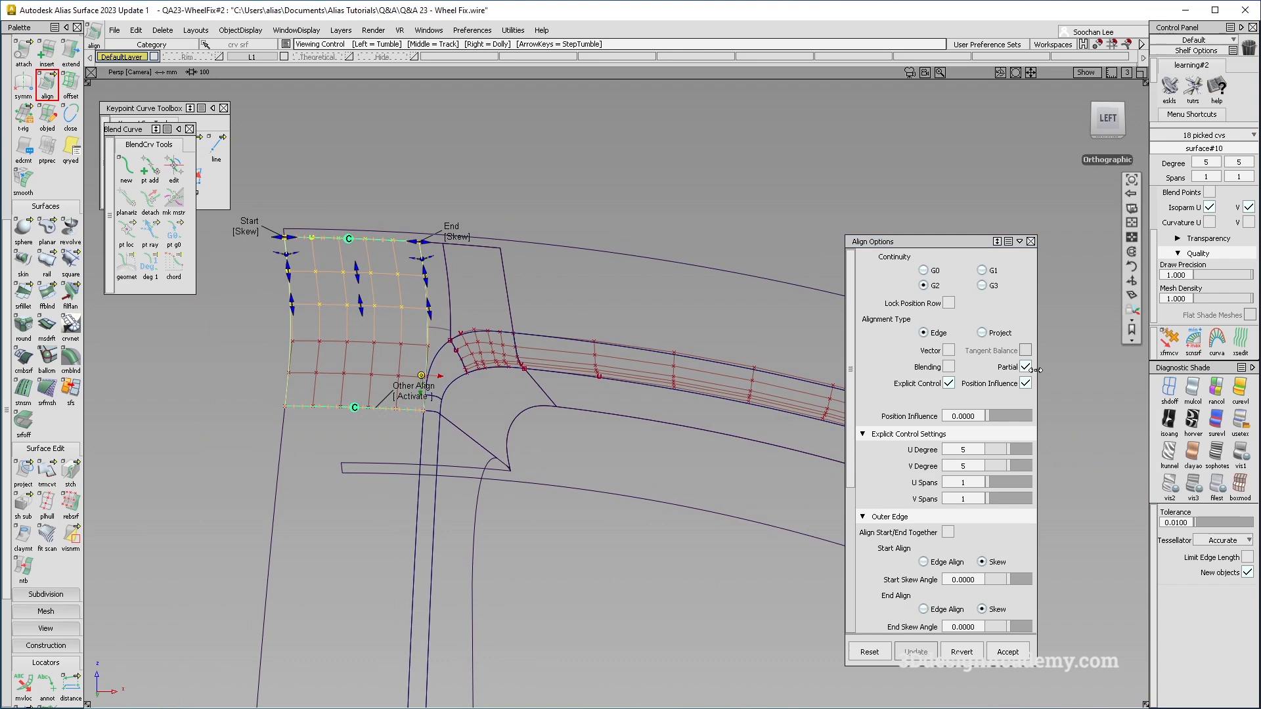
middle_click_drag(341, 254, 420, 291, "alt+shift")
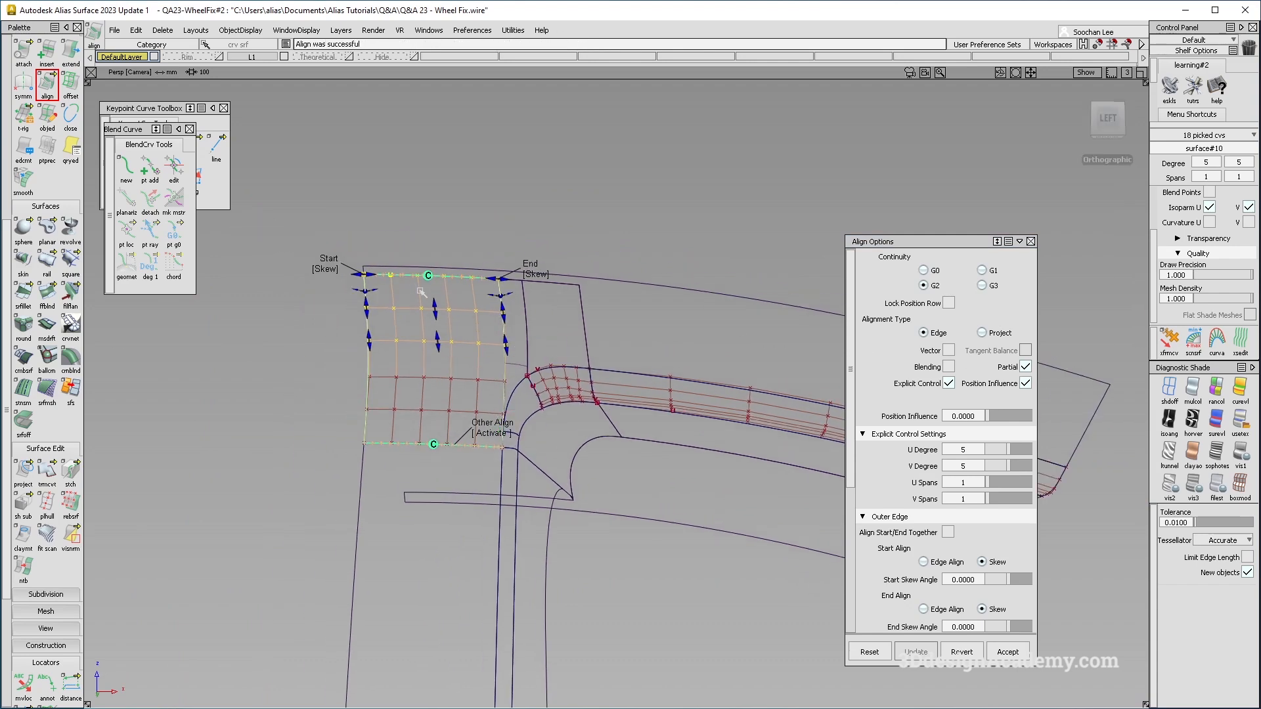
left_click(1025, 367)
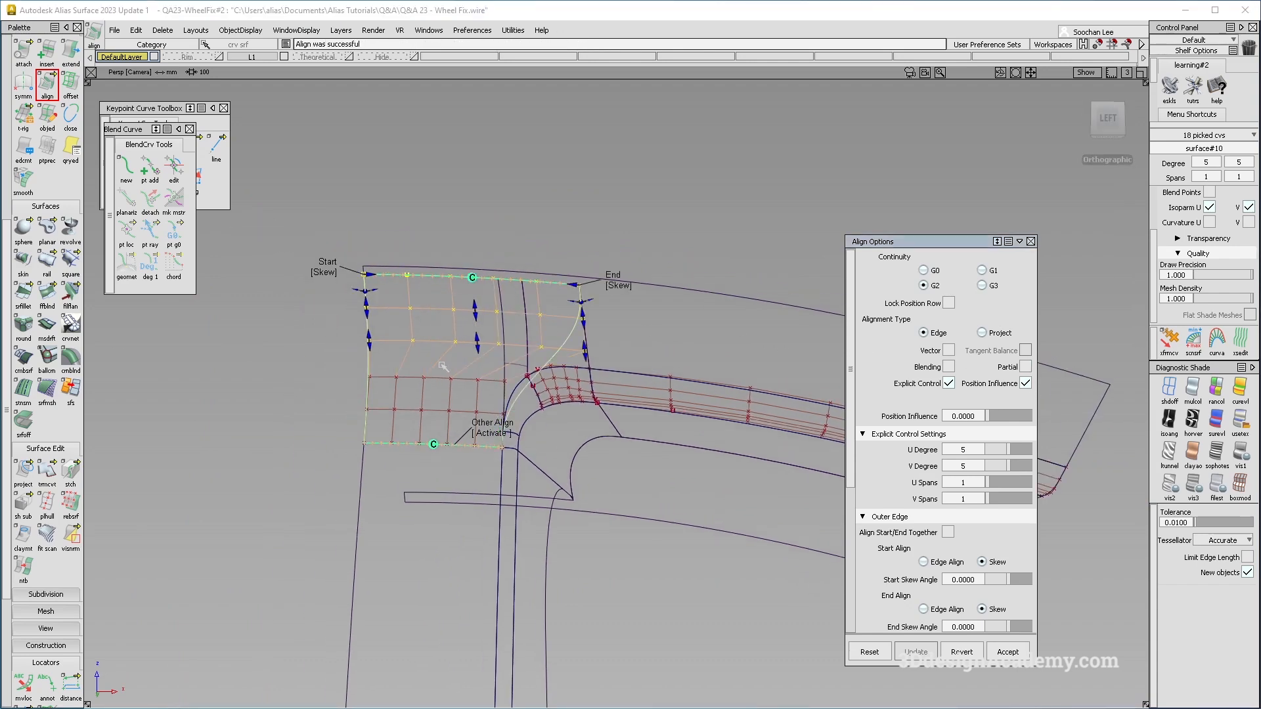
left_click(1025, 367)
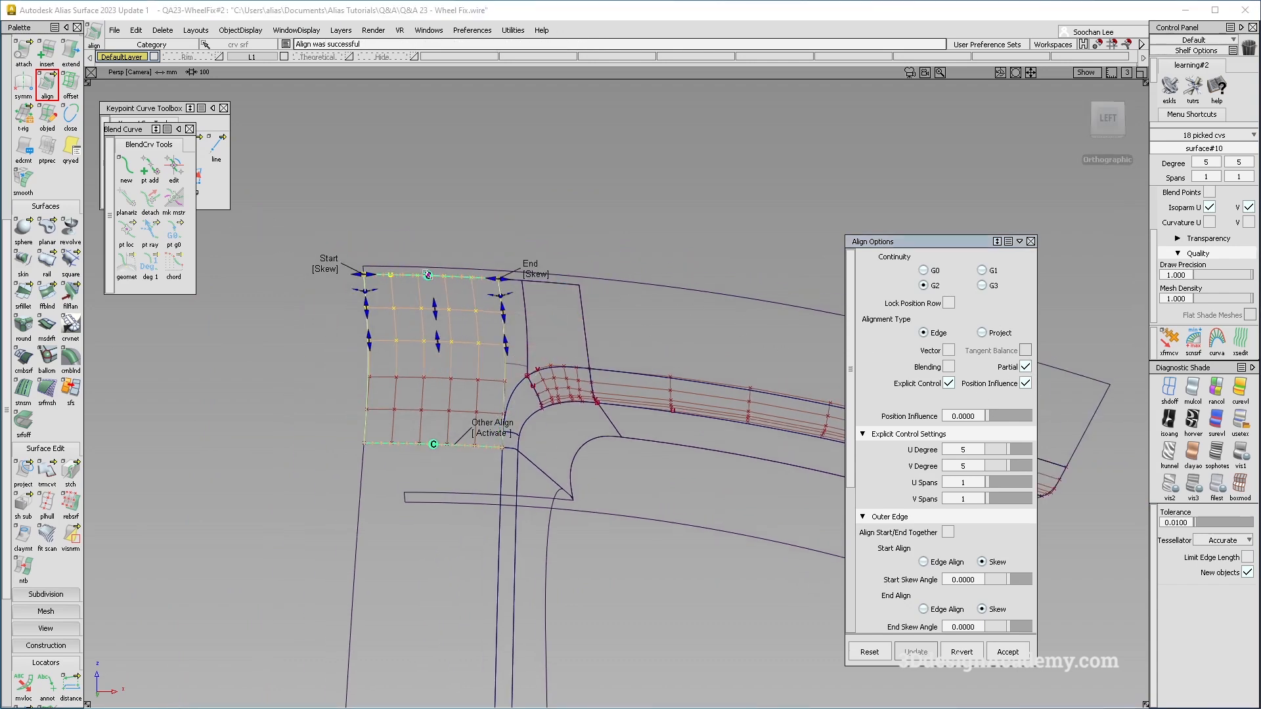
Switch the start of the spoke face's upper edge and both ends of its lower edge from Skew to Edge Align
left_click(327, 267)
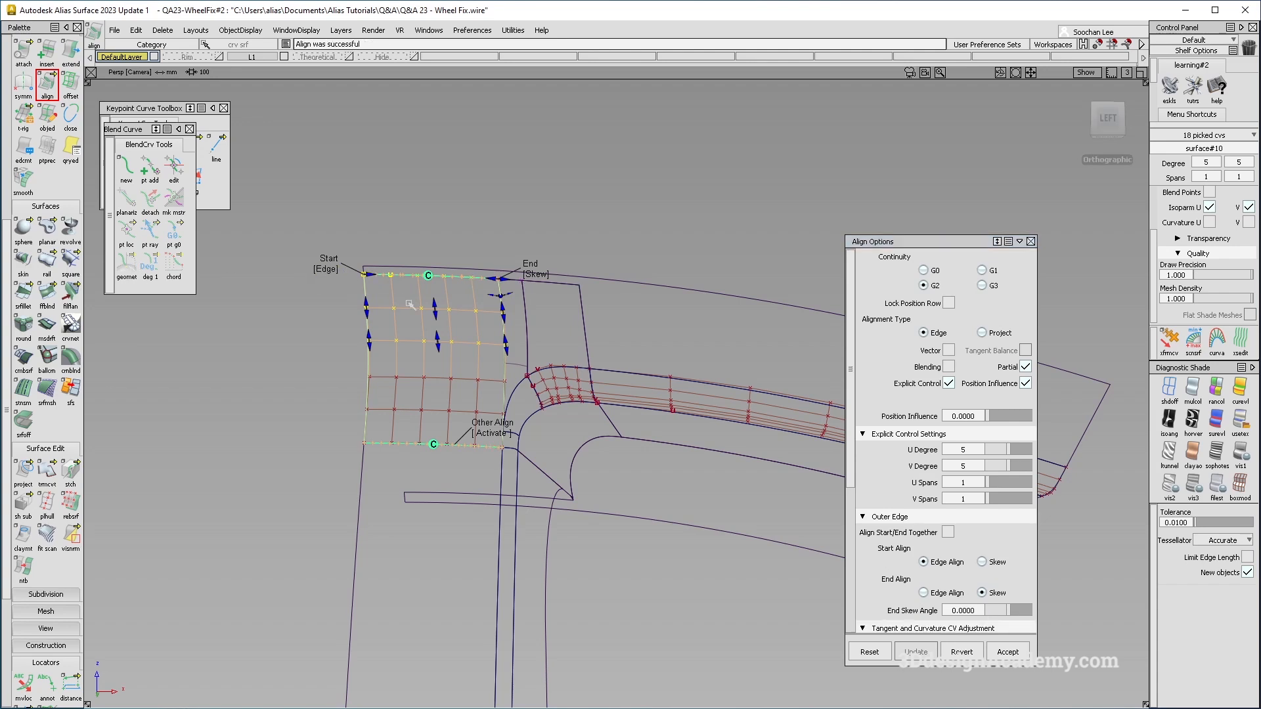
left_click(498, 433)
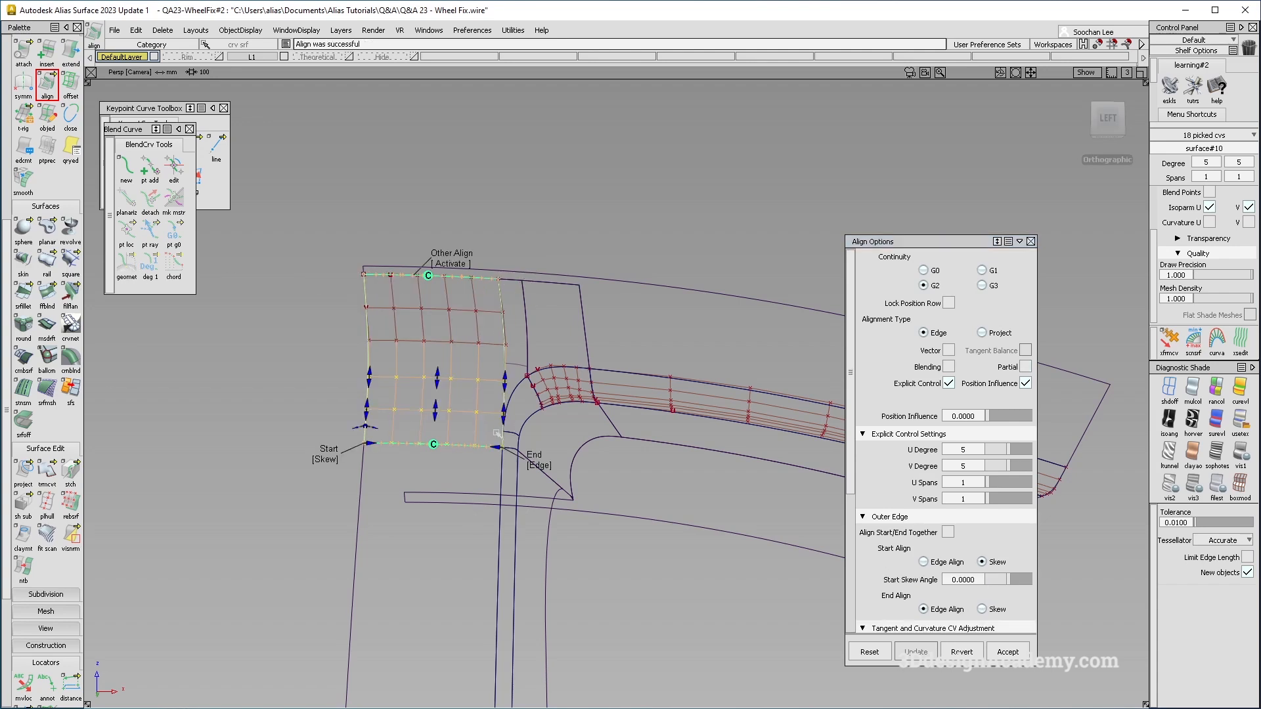
left_click(326, 459)
middle_click_drag(516, 426, 380, 423, "alt+shift")
left_click_drag(381, 422, 394, 416, "alt+shift")
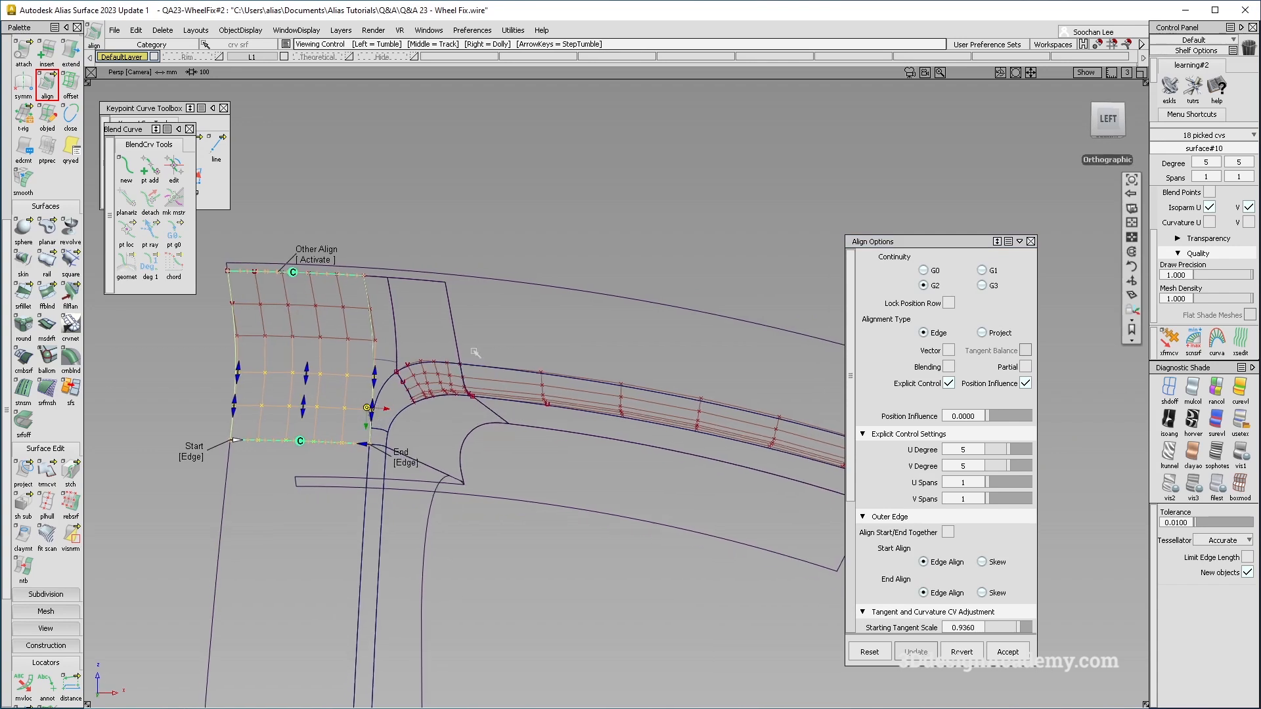
middle_click_drag(381, 342, 562, 373, "alt+shift")
left_click(512, 290)
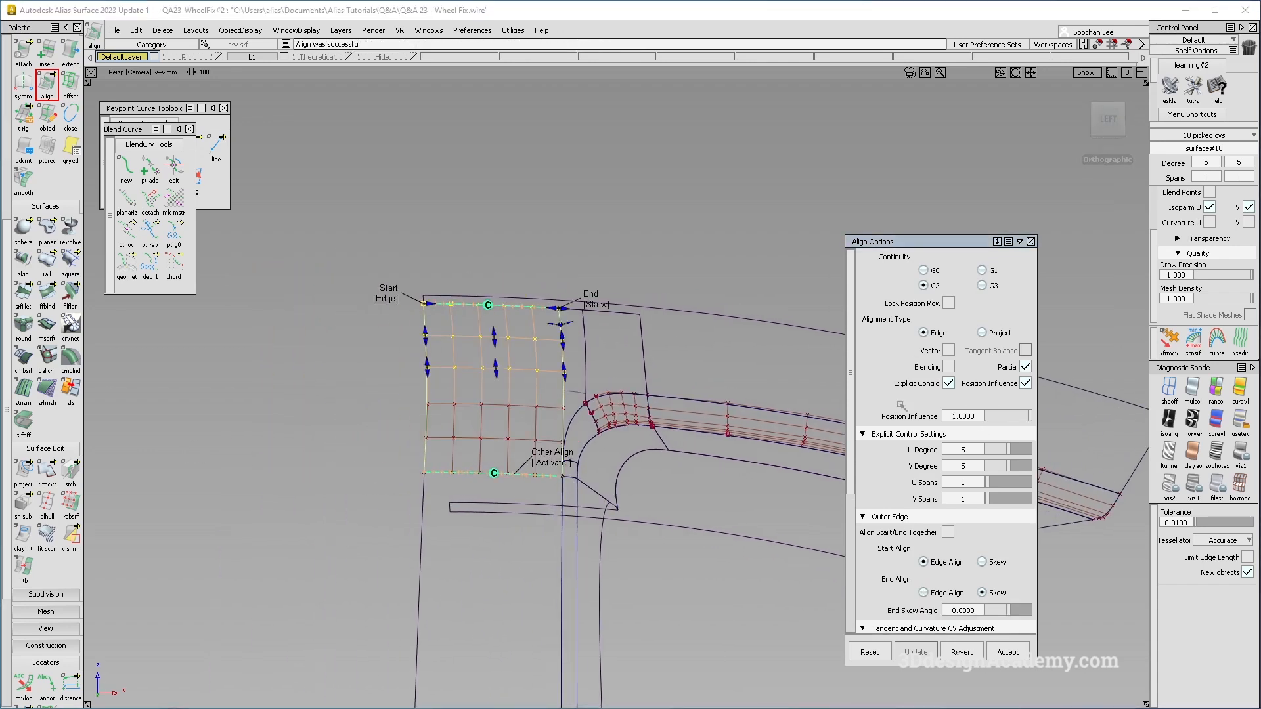
Align the upper edge of the long narrow rim blend strip to its neighbouring surface with G2 continuity, using Edge Align at the start
left_click_drag(722, 440, 684, 453, "alt+shift")
middle_click_drag(683, 454, 439, 393, "alt+shift")
left_click_drag(439, 392, 380, 399, "ctrl+shift")
left_click_drag(515, 482, 535, 433, "alt+shift")
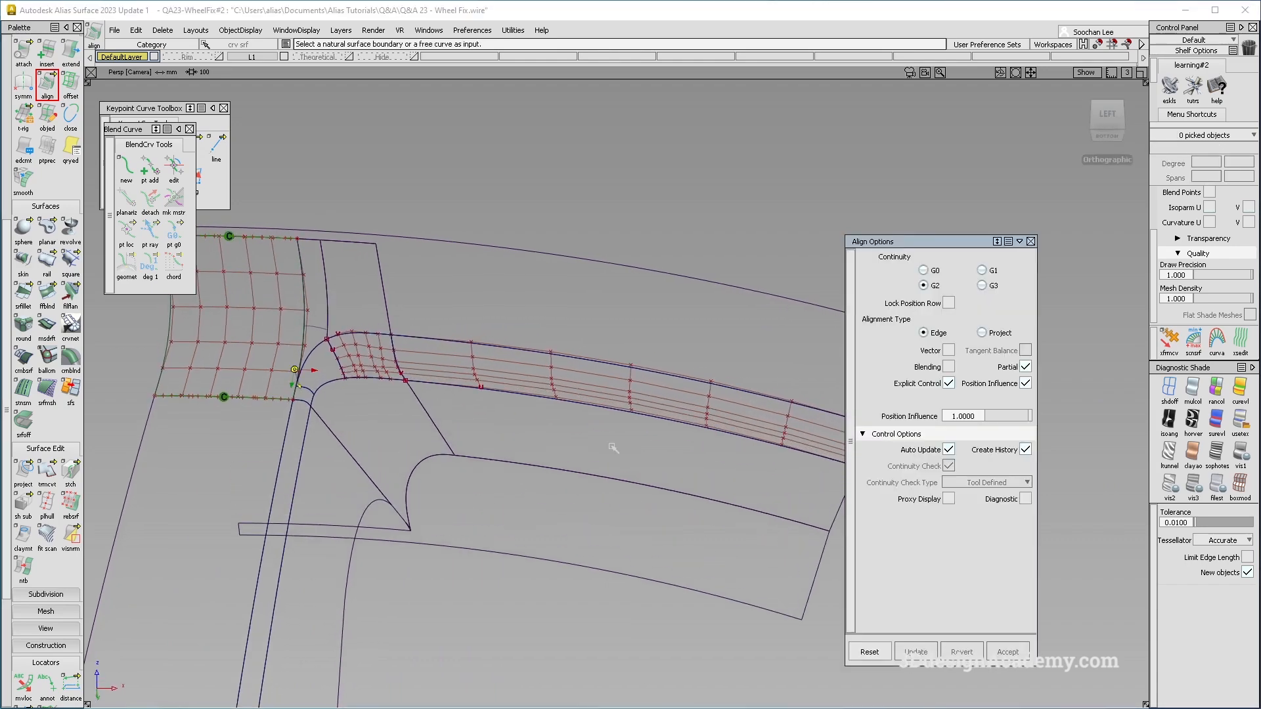
middle_click_drag(534, 433, 498, 421, "alt+shift")
left_click(649, 367)
left_click(348, 323)
left_click(314, 323)
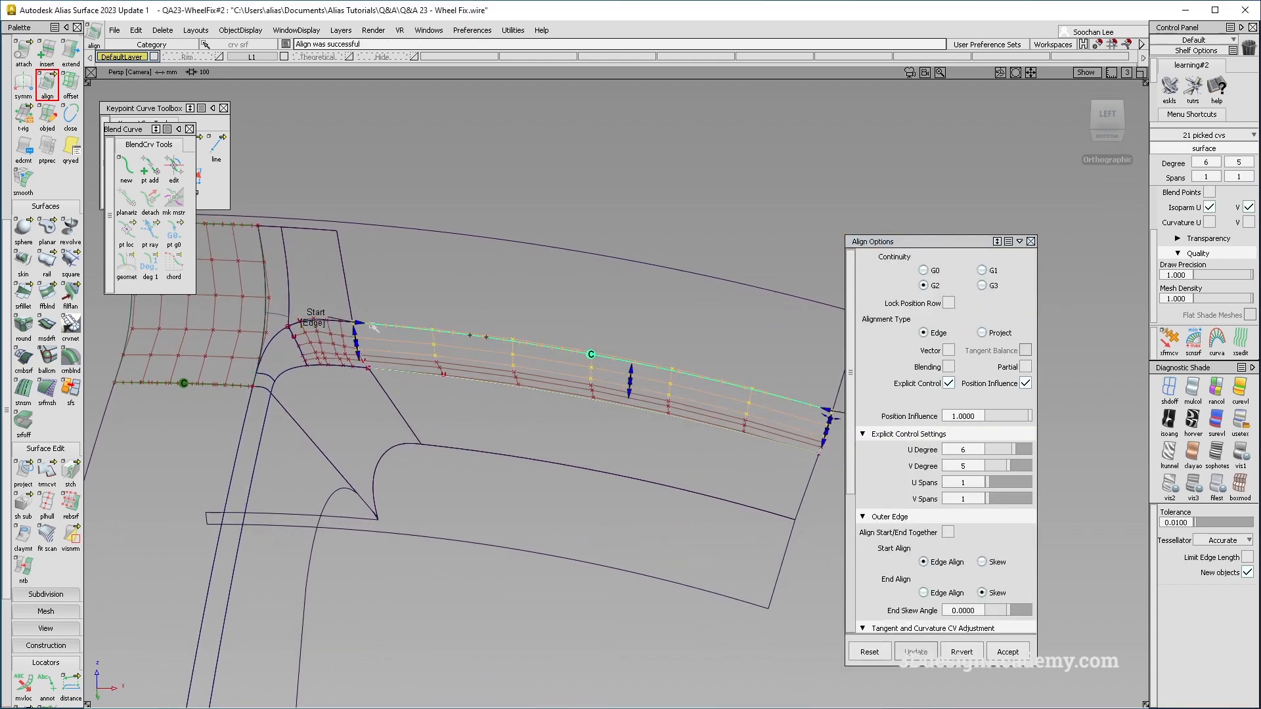
scroll(339, 328, "up", 3)
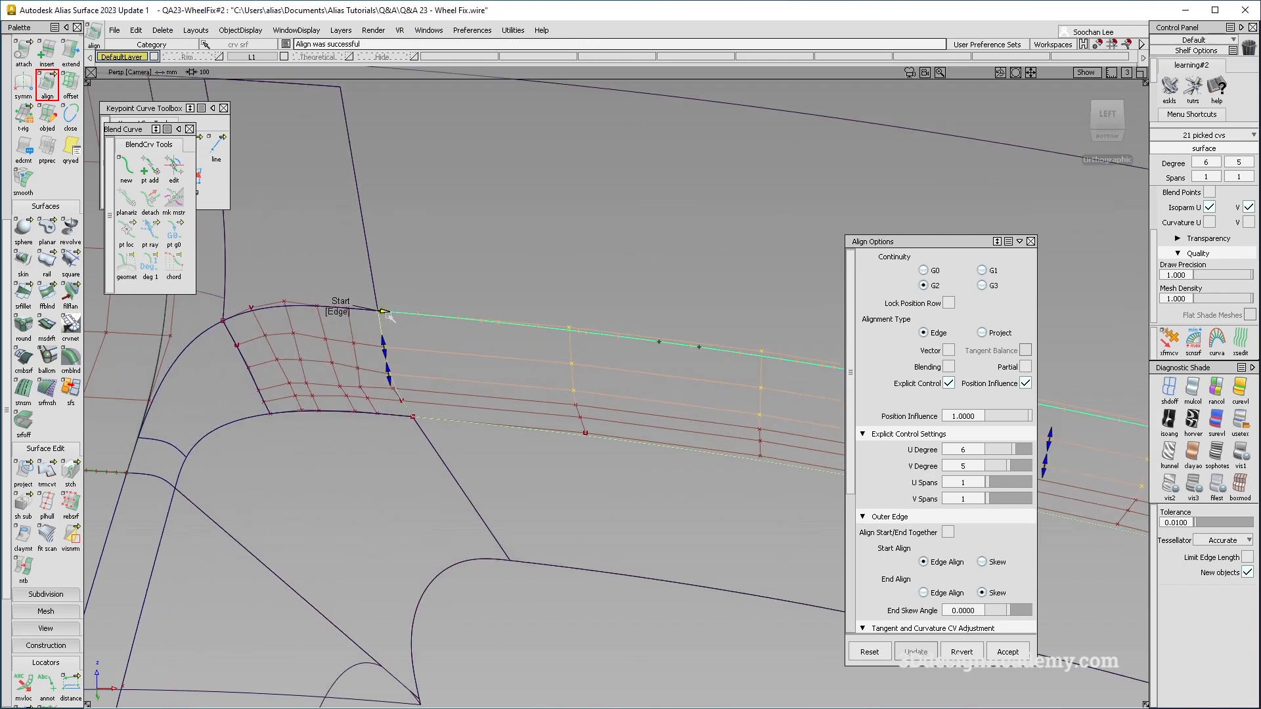
right_click_drag(567, 392, 603, 411, "alt+shift")
middle_click_drag(602, 411, 557, 380, "alt+shift")
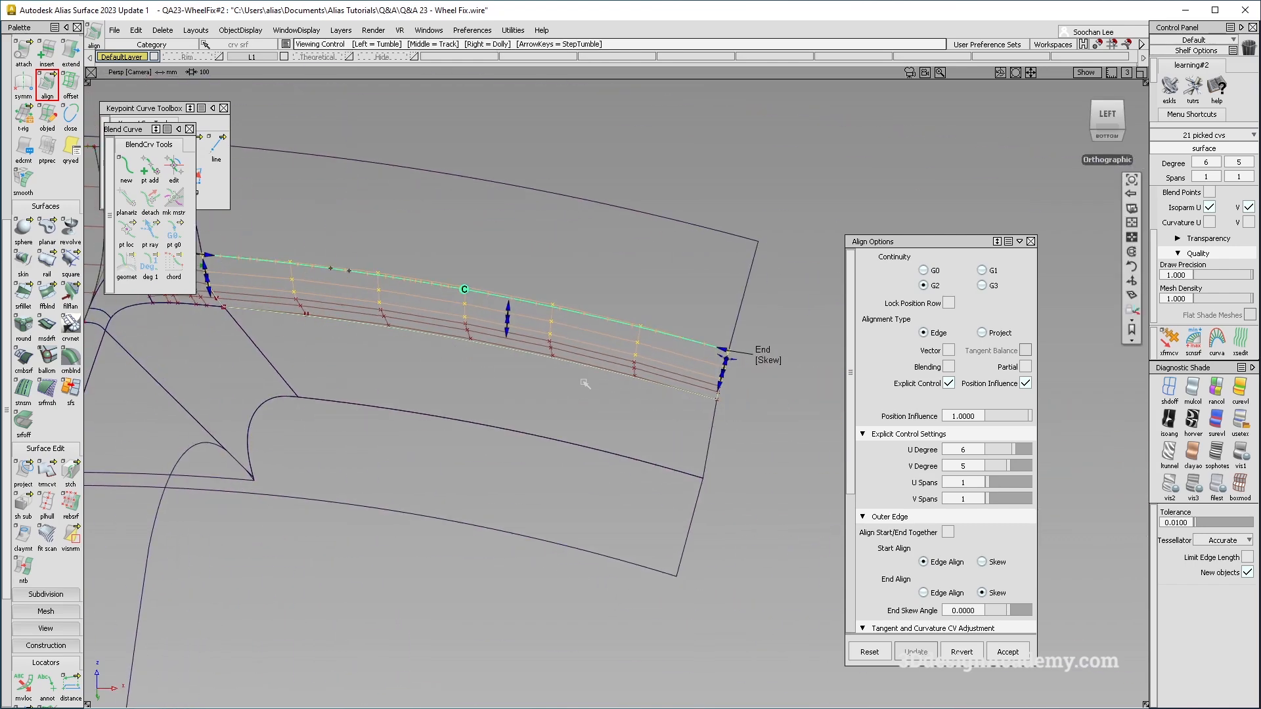
Align the lower edge of the rim blend strip to the surface below it with G2 continuity, using Edge Align at the start
left_click_drag(603, 444, 605, 381, "ctrl+shift")
left_click(580, 365)
left_click(580, 366)
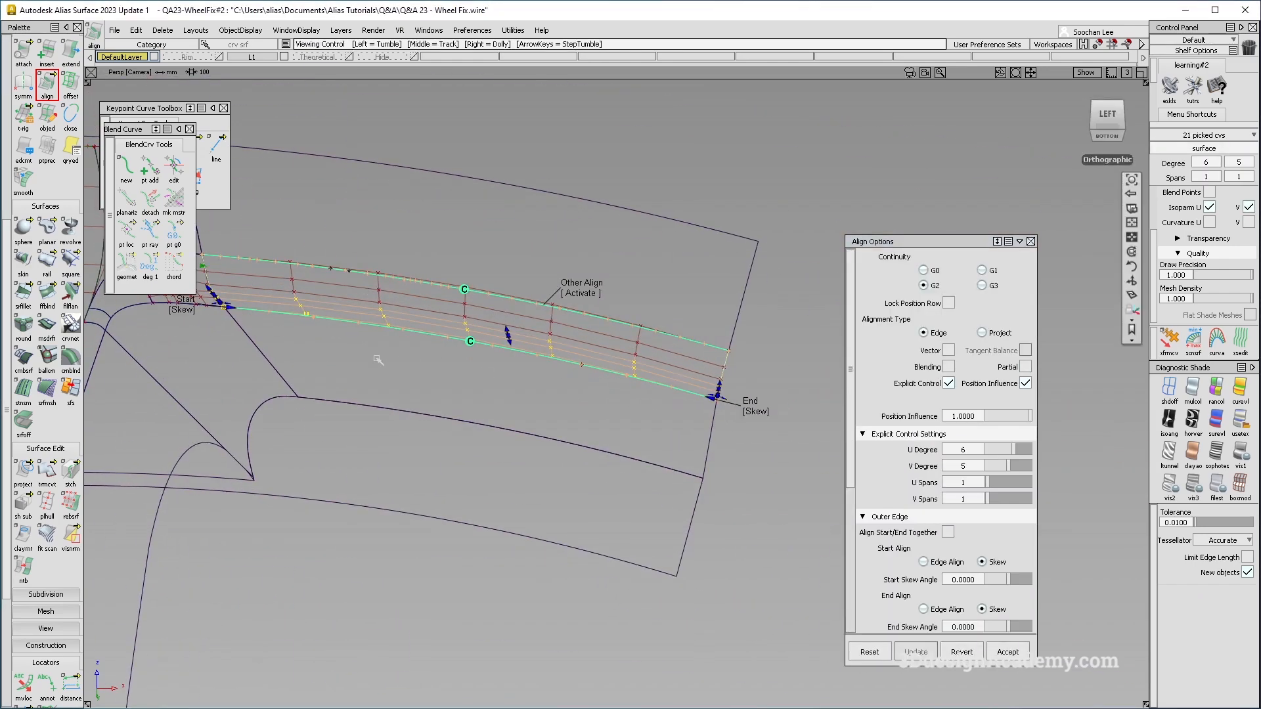
middle_click_drag(377, 359, 463, 372, "alt+shift")
left_click_drag(415, 399, 413, 339, "ctrl+shift")
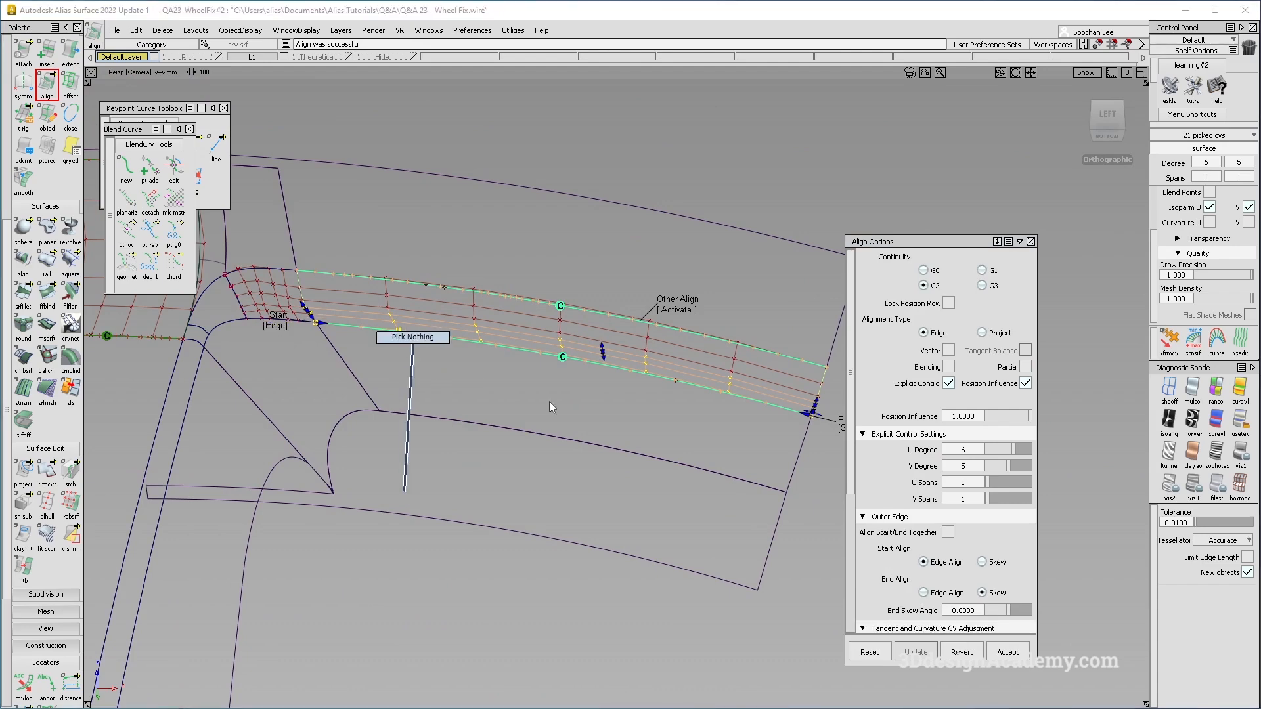
Pick the aligned spoke and rim surfaces and delete their construction history
right_click_drag(618, 389, 584, 378, "alt+shift")
middle_click_drag(584, 379, 686, 496, "alt+shift")
right_click_drag(604, 431, 650, 368, "ctrl+shift")
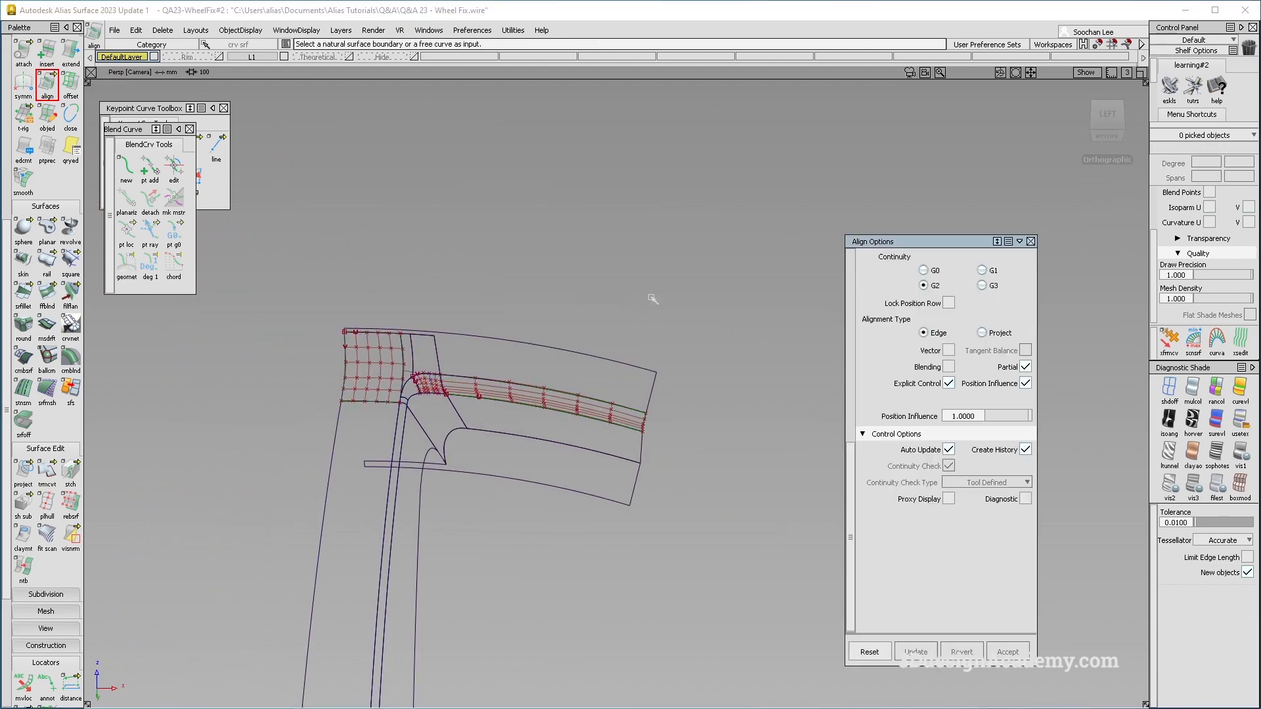
left_click_drag(493, 402, 427, 420, "ctrl+shift")
left_click_drag(326, 436, 359, 431)
left_click(163, 30)
left_click(192, 62)
key("Return")
Pick the narrow rim blend strip and examine its control points and how its ends meet the neighbouring surfaces
right_click_drag(521, 273, 538, 427, "ctrl+shift")
left_click_drag(591, 401, 605, 332, "ctrl+shift")
left_click(591, 371)
right_click_drag(431, 316, 420, 393, "ctrl+shift")
middle_click_drag(530, 430, 588, 392, "alt+shift")
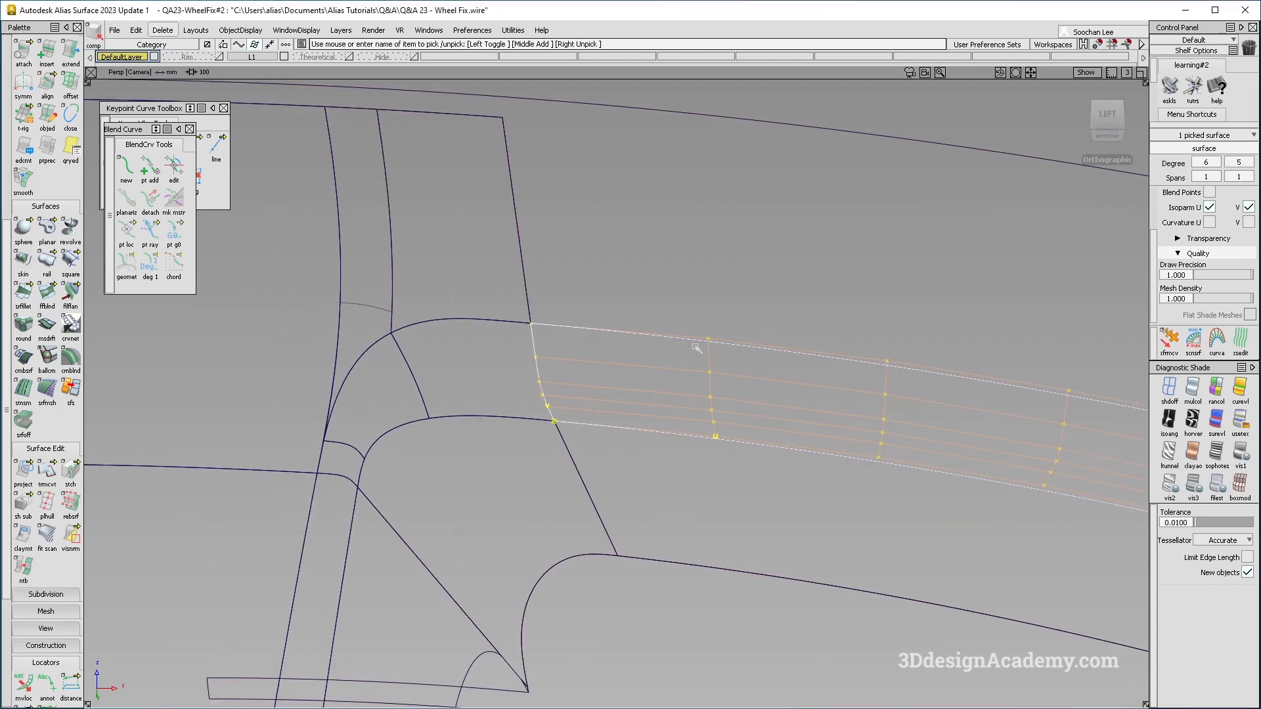
right_click_drag(875, 391, 826, 398, "alt+shift")
left_click_drag(826, 398, 815, 371, "alt+shift")
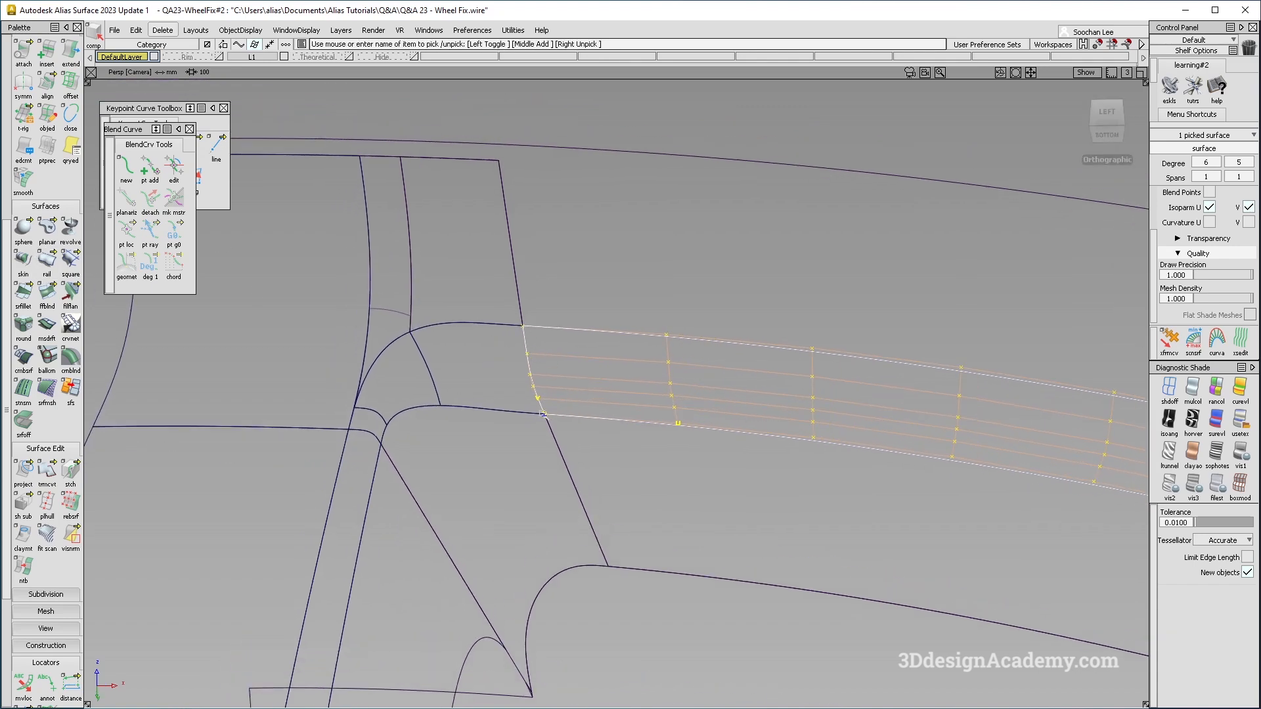
left_click(591, 344)
left_click(667, 377)
left_click(541, 397)
left_click_drag(526, 349, 478, 361, "alt+shift")
right_click_drag(453, 348, 517, 299, "alt+shift")
left_click_drag(518, 298, 445, 358, "alt+shift")
Pick the tall narrow surface beside the converted spoke face and untrim it
left_click(366, 235)
right_click_drag(505, 282, 456, 315, "alt+shift")
left_click_drag(456, 316, 466, 287, "alt+shift")
middle_click_drag(467, 287, 479, 333, "alt+shift")
left_click(48, 471)
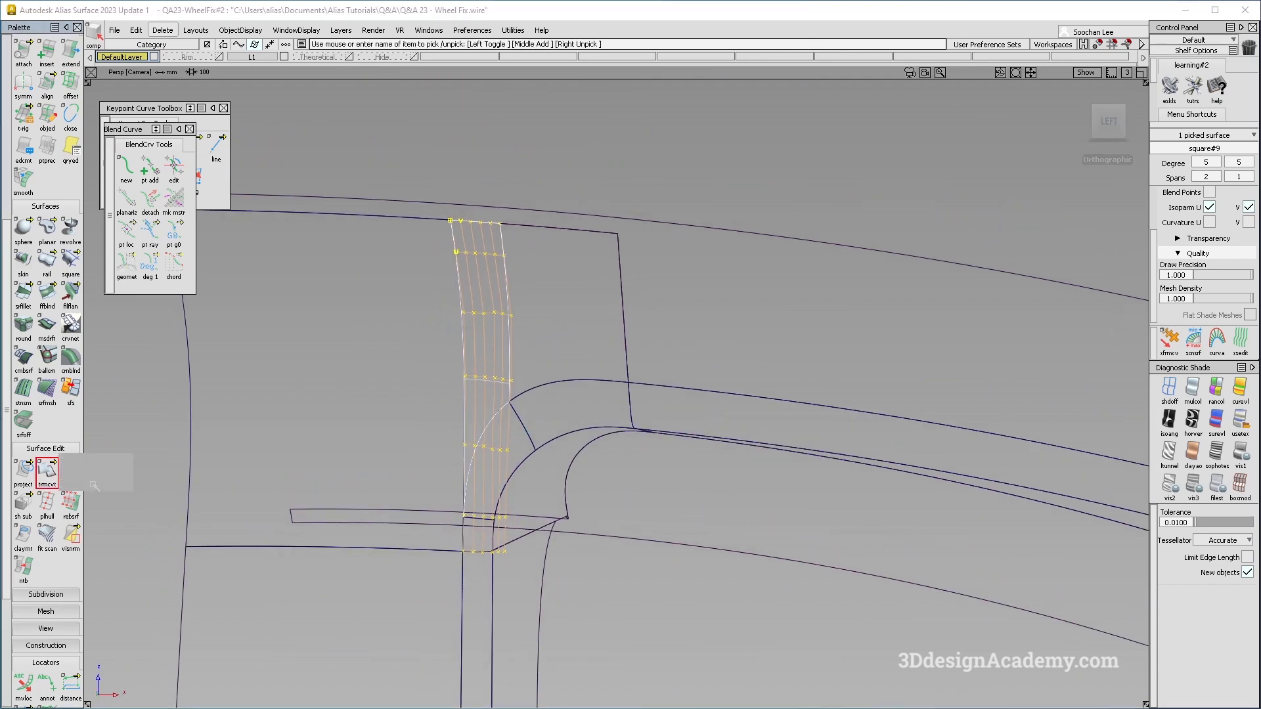
left_click(95, 480)
left_click_drag(494, 381, 493, 439, "alt+shift")
left_click(472, 414)
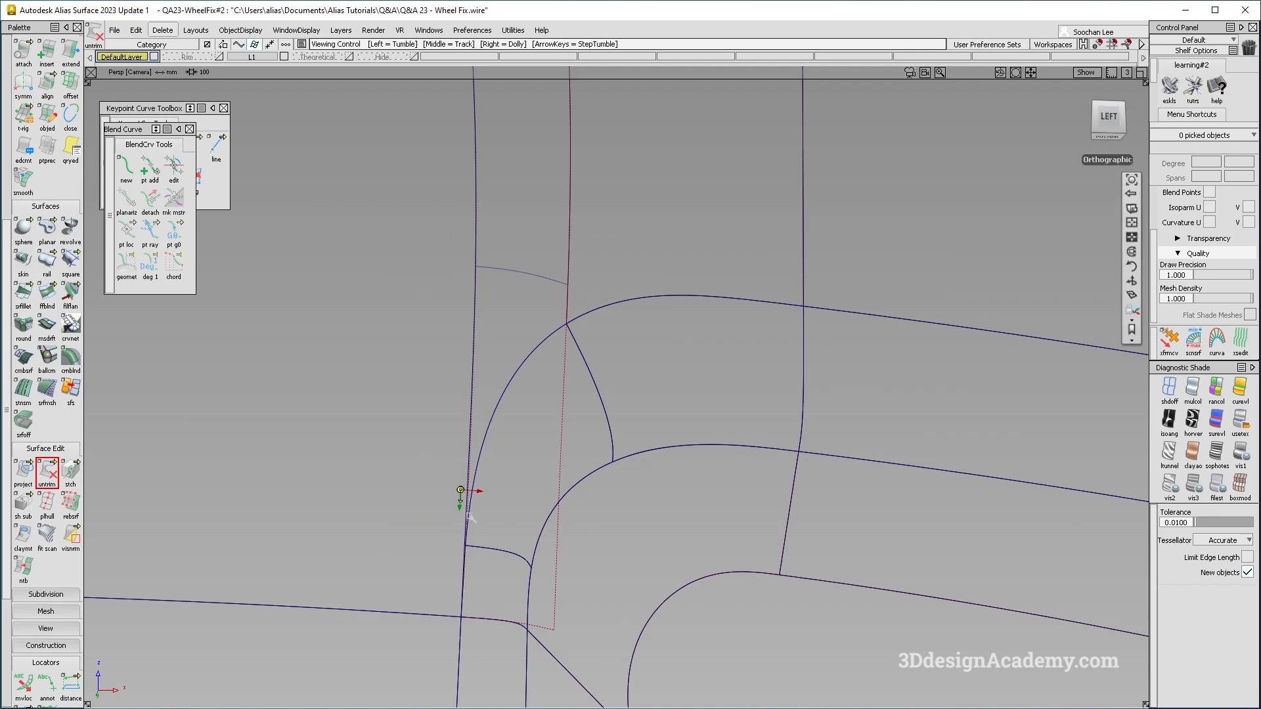
Pick the converted spoke face and examine how closely its side edge meets the untrimmed tall narrow surface
left_click_drag(467, 518, 483, 525, "alt+shift")
right_click_drag(483, 525, 540, 510, "alt+shift")
left_click(459, 545)
right_click_drag(459, 546, 318, 375, "ctrl+shift")
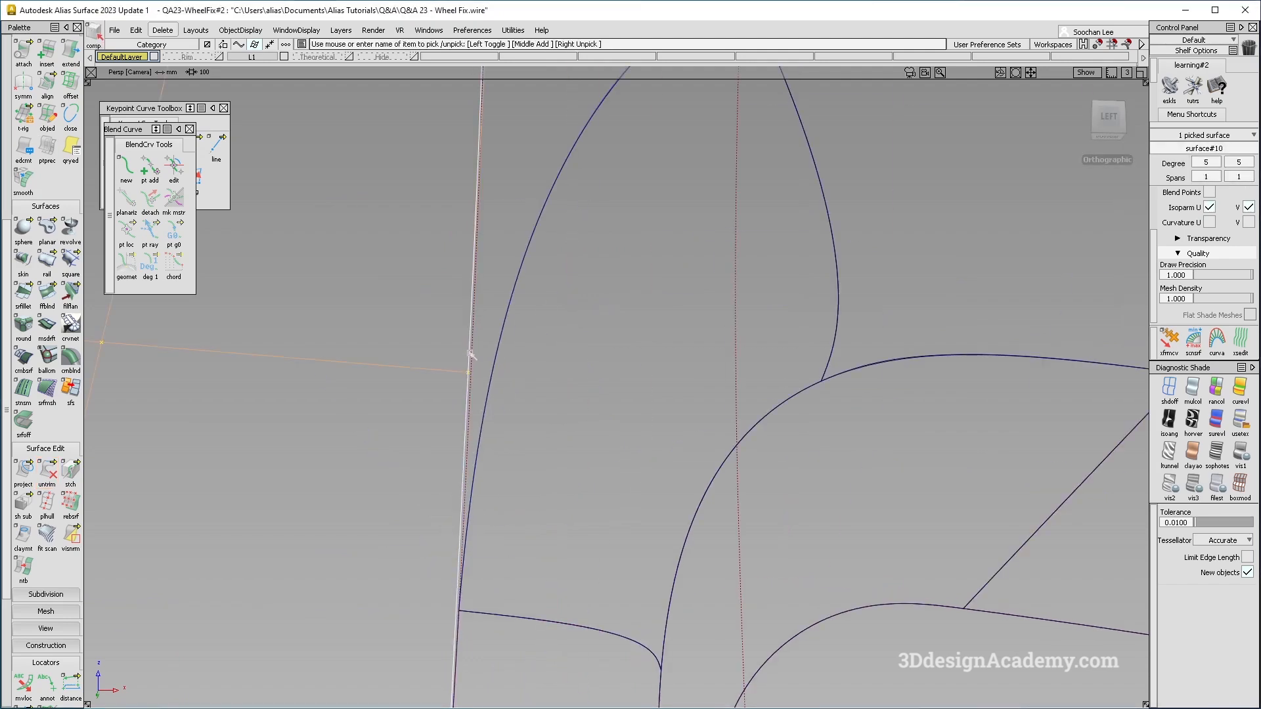
right_click_drag(534, 439, 486, 478, "alt+shift")
left_click(487, 478)
right_click_drag(545, 348, 518, 334, "alt+shift")
Align the long edge of the untrimmed tall narrow surface to the converted spoke face with G2 continuity
left_click(52, 87)
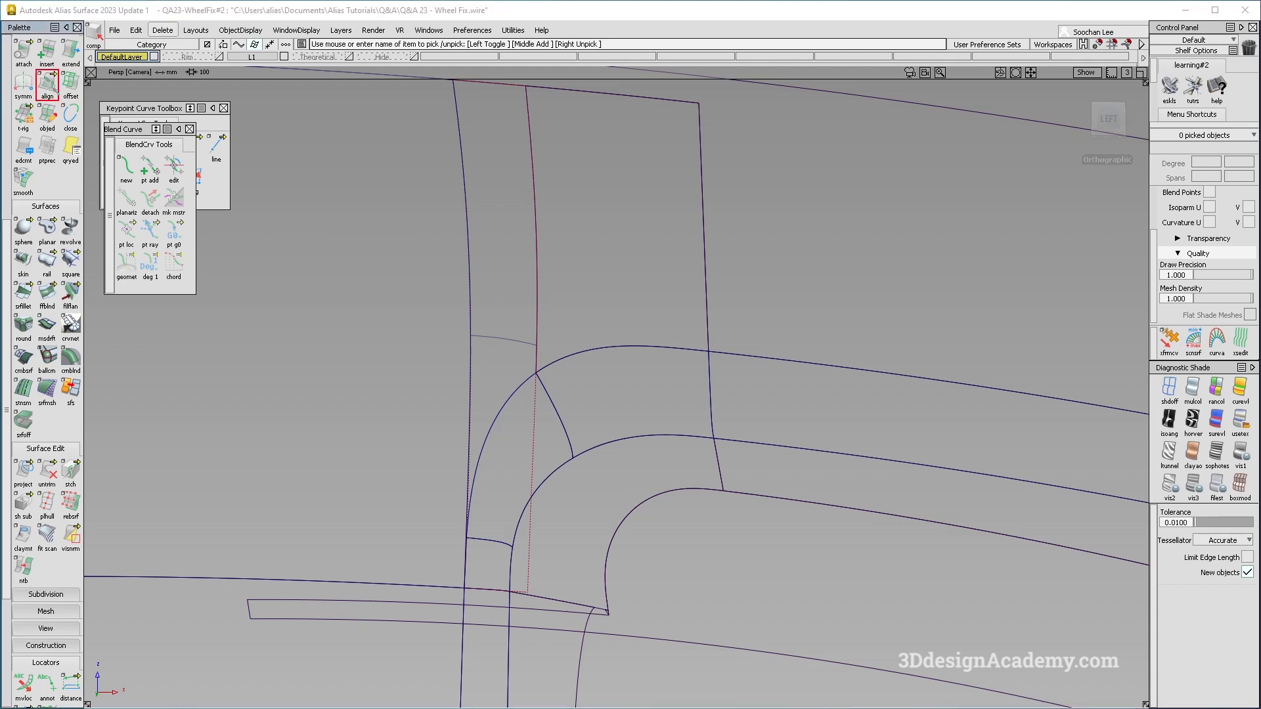
left_click(475, 278)
left_click(482, 287)
left_click(471, 285)
right_click_drag(557, 305, 533, 290, "alt+shift")
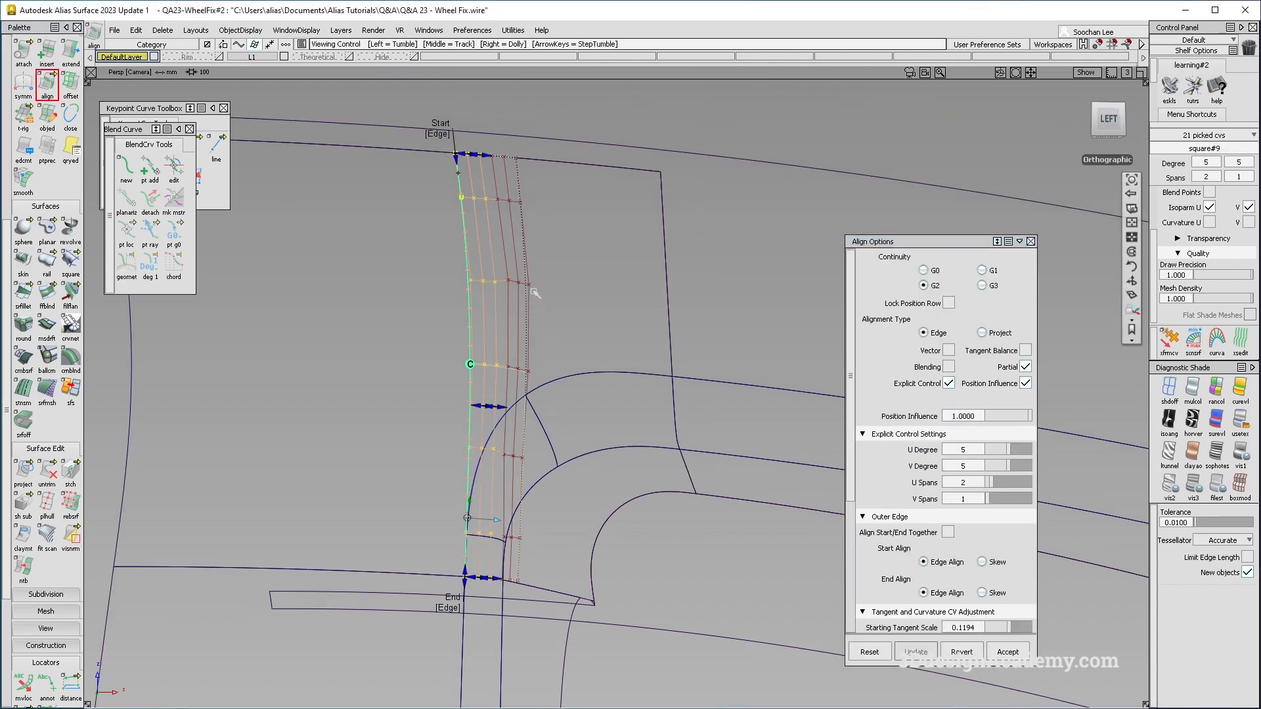
left_click_drag(1017, 416, 735, 383)
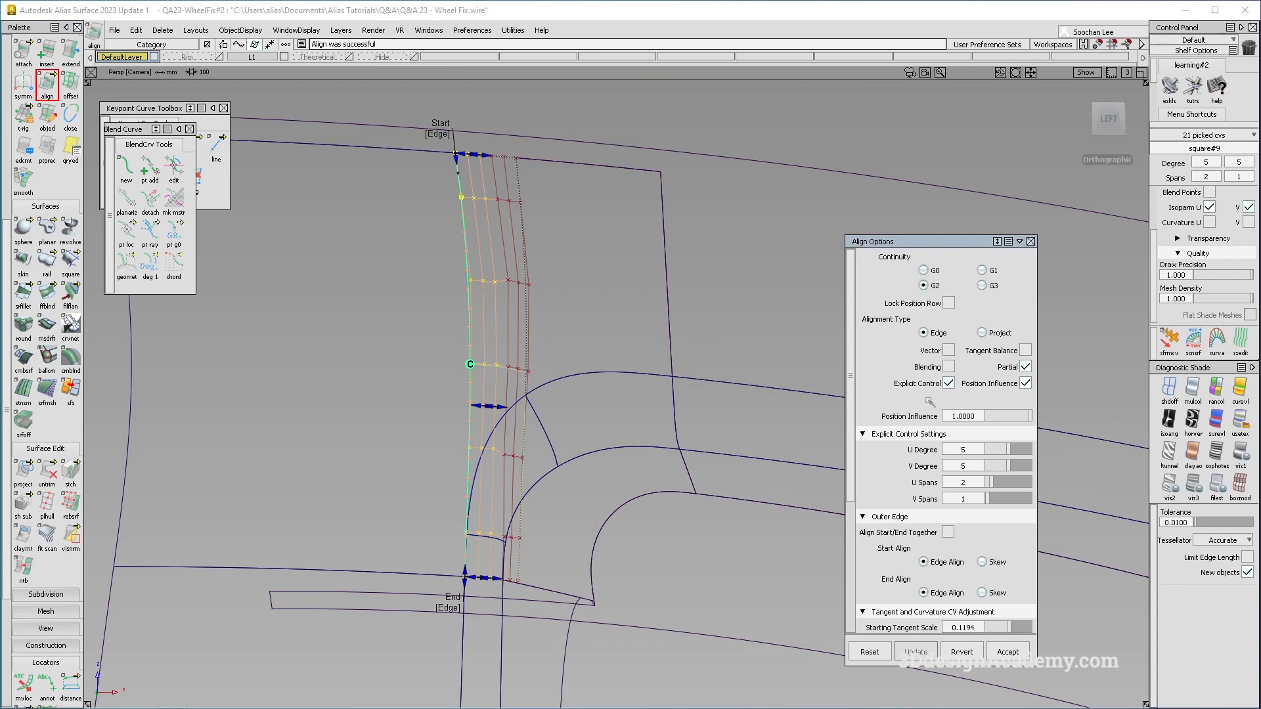
Pick all the visible wheel surfaces and delete their construction history
right_click_drag(459, 568, 622, 630, "alt+shift")
middle_click_drag(622, 640, 549, 475, "alt+shift")
mouse_move(516, 480)
left_mouse_down("alt+shift")
mouse_move(505, 523)
mouse_move(535, 512)
mouse_move(535, 467)
left_mouse_up("alt+shift")
right_click_drag(536, 467, 530, 400, "alt+shift")
left_click_drag(527, 394, 526, 333, "ctrl+shift")
right_click_drag(527, 333, 518, 213, "alt+shift")
left_click_drag(517, 203, 456, 311, "ctrl+shift")
left_click(453, 295)
mouse_move(471, 368)
left_mouse_down("ctrl+shift")
mouse_move(470, 313)
mouse_move(543, 400)
mouse_move(421, 257)
left_mouse_up("ctrl+shift")
left_click_drag(608, 211, 549, 297, "ctrl+shift")
left_click_drag(565, 408, 386, 275)
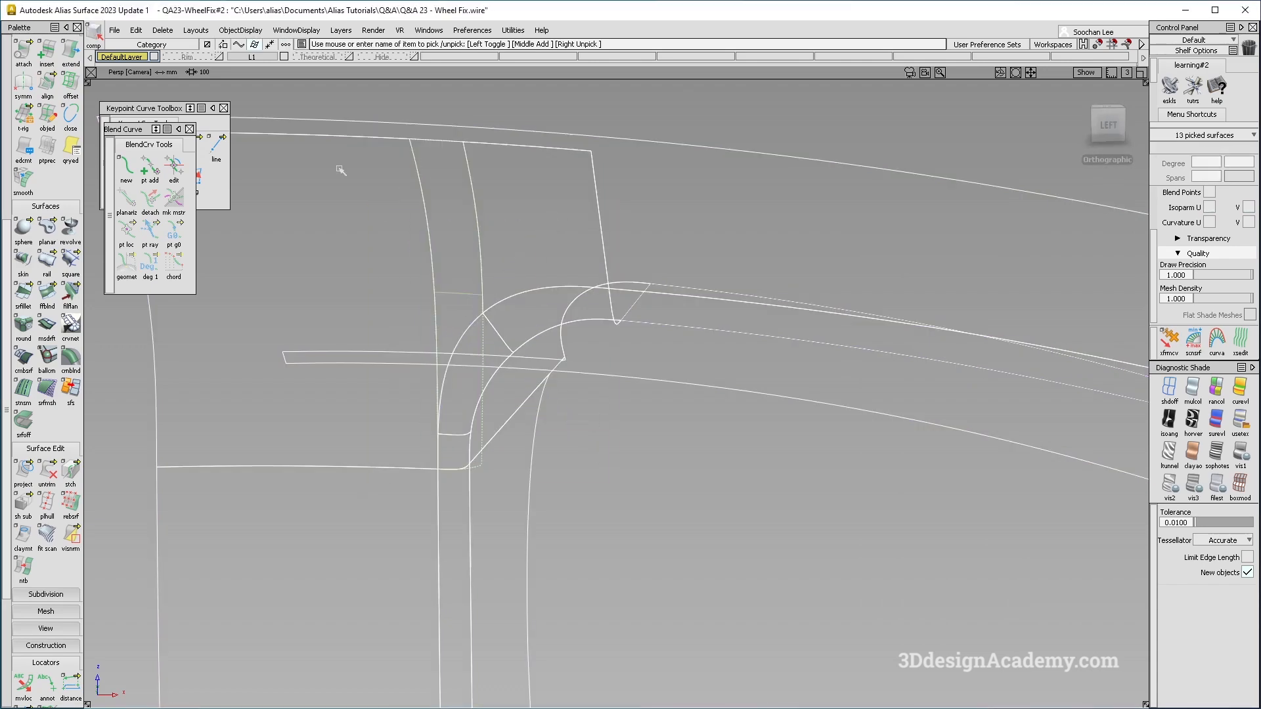
left_click(163, 30)
left_click(168, 46)
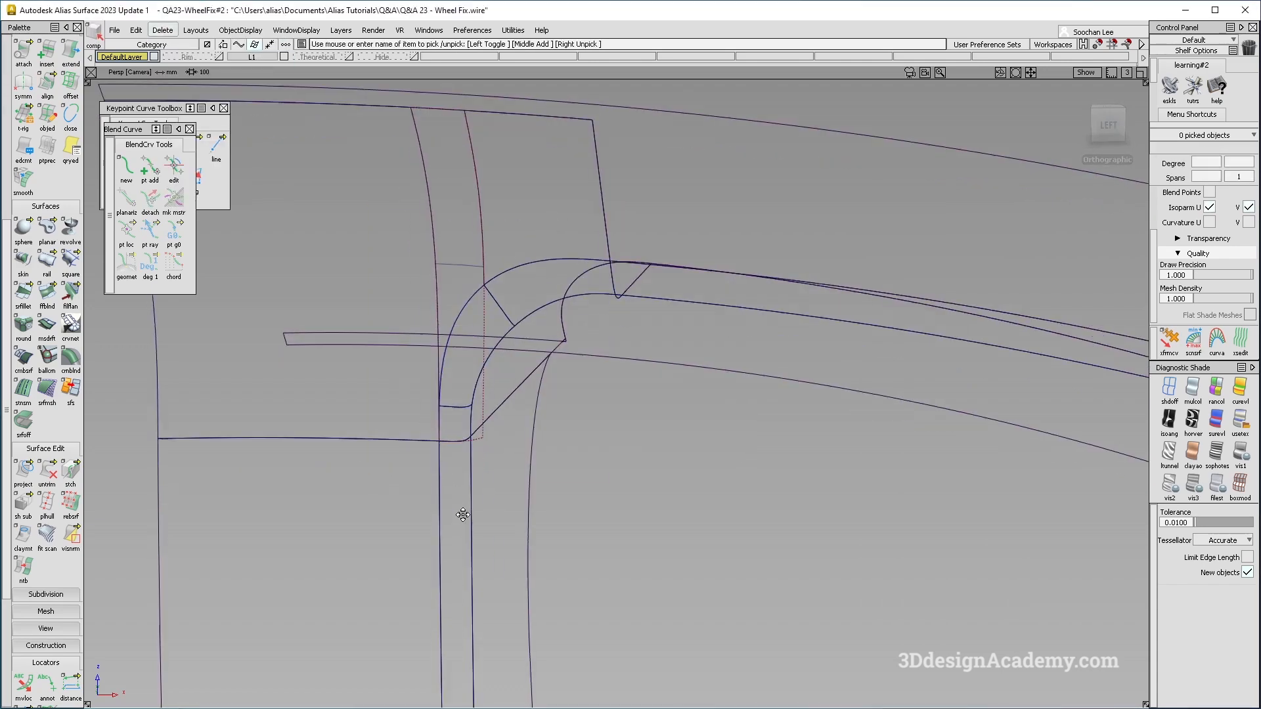
Align the long edge of the narrow strip running down the spoke to the adjacent spoke face with G2 continuity
left_click(444, 463)
right_click_drag(447, 467, 433, 557, "alt+shift")
middle_click_drag(436, 610, 459, 450, "alt+shift")
right_click_drag(459, 450, 430, 485, "alt+shift")
left_click_drag(430, 484, 444, 548, "alt+shift")
left_click(48, 85)
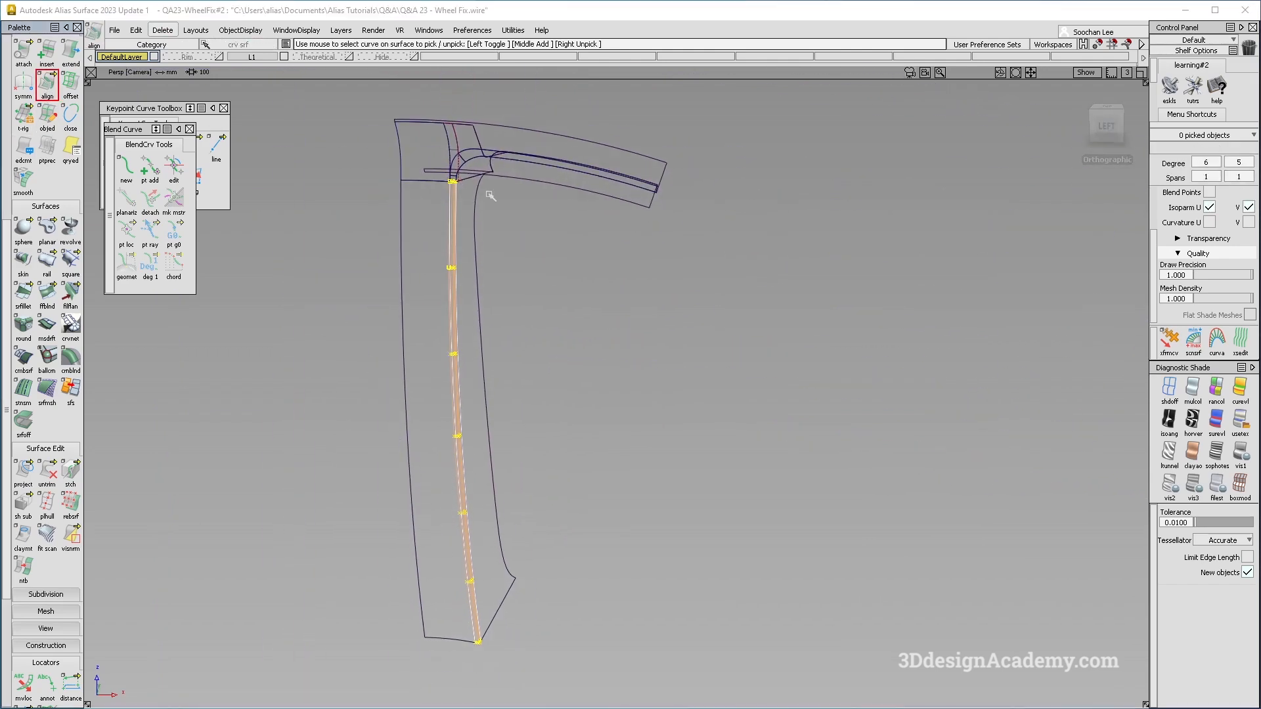
left_click(456, 185)
right_click_drag(458, 184, 550, 184, "alt+shift")
left_click(455, 214)
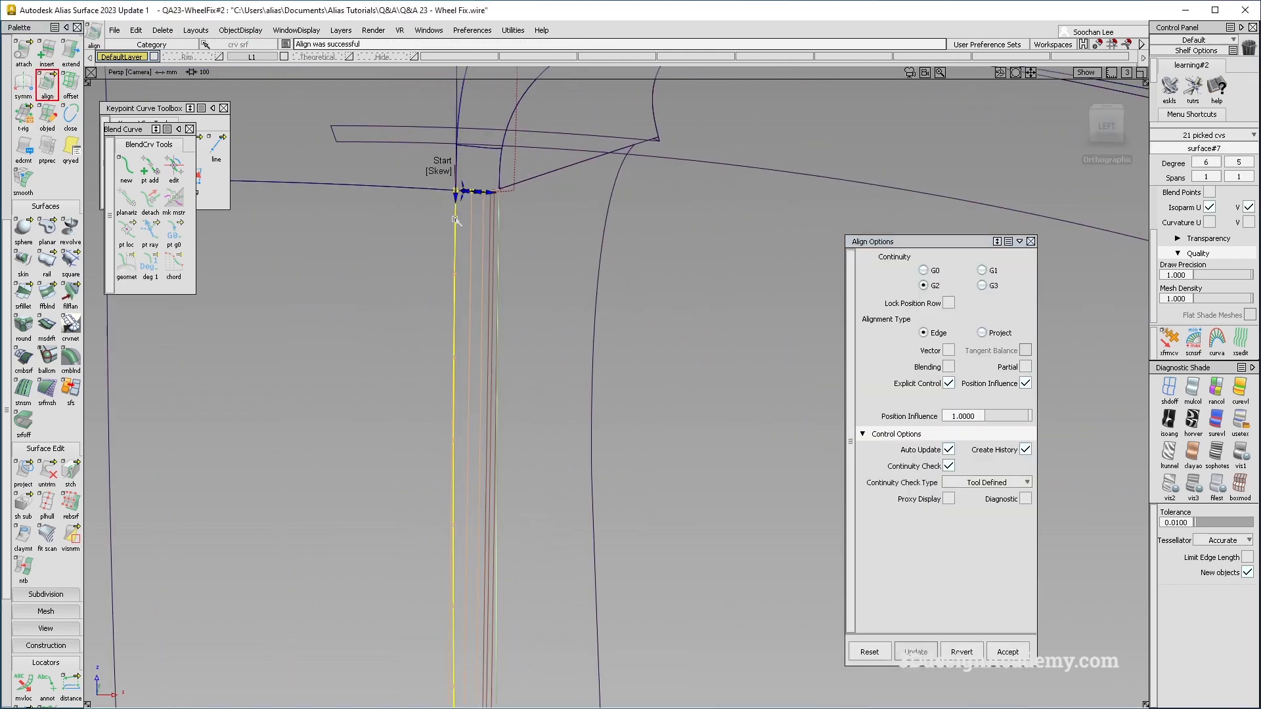
Set both the start and end of the narrow spoke strip's alignment to Edge Align
right_click_drag(542, 320, 460, 321, "alt+shift")
middle_click_drag(564, 525, 518, 243, "alt+shift")
middle_click_drag(499, 508, 501, 367, "alt+shift")
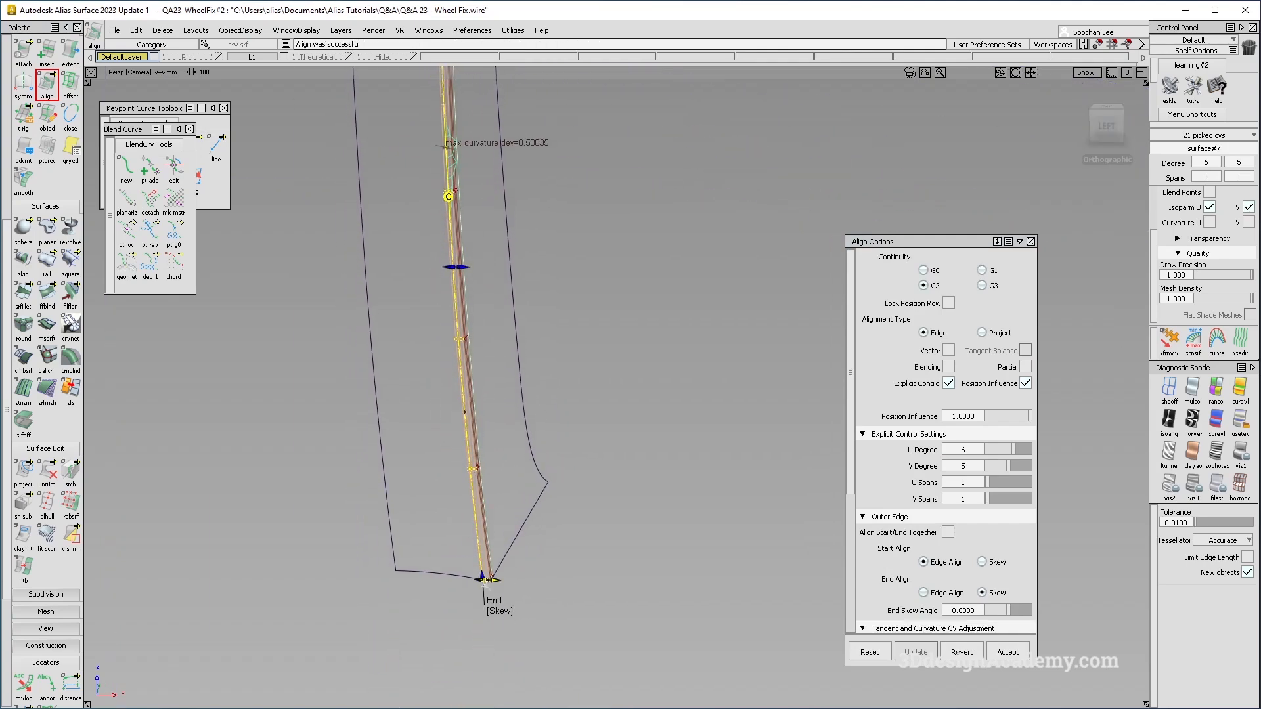
left_click(498, 613)
middle_click_drag(473, 279, 491, 400, "alt+shift")
right_click_drag(491, 399, 709, 374, "alt+shift")
middle_click_drag(733, 233, 774, 398, "alt+shift")
middle_click_drag(516, 227, 523, 412, "alt+shift")
right_click_drag(551, 305, 474, 312, "alt+shift")
left_click_drag(474, 312, 457, 317, "alt+shift")
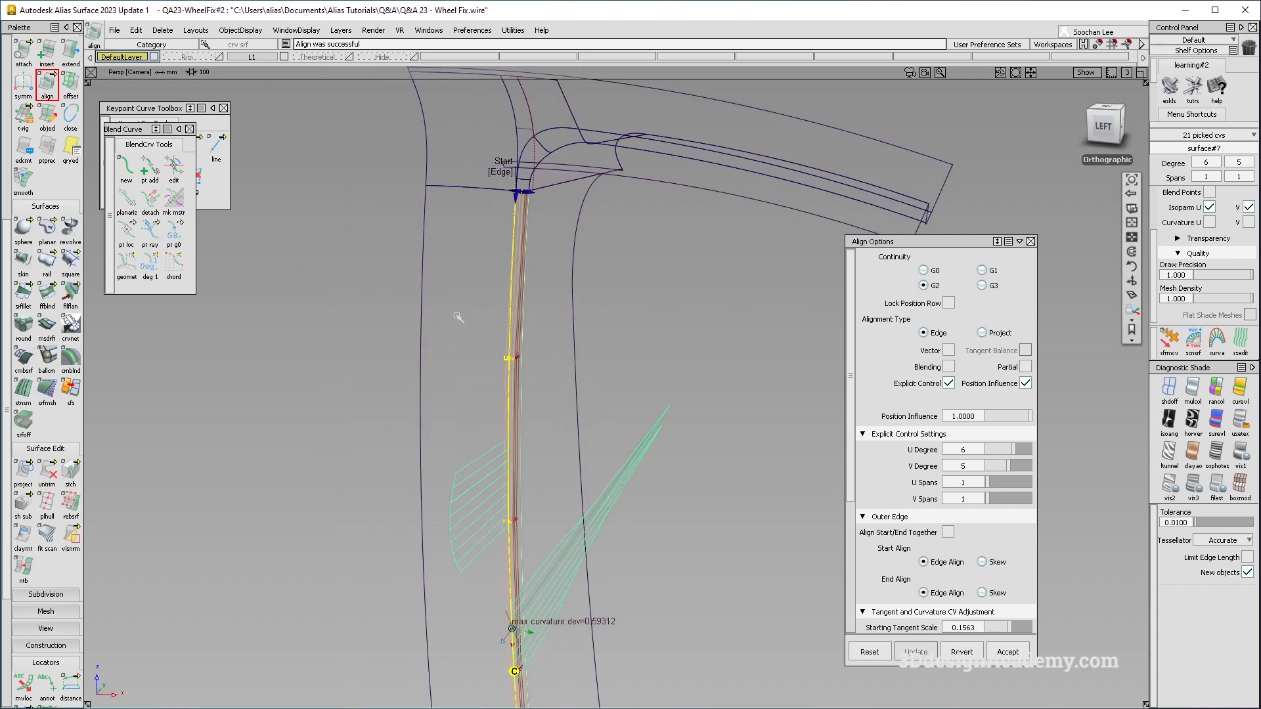
Examine the curvature deviation comb along the aligned edge of the narrow spoke strip and its junction with the corner blend
right_click_drag(509, 439, 600, 414, "alt+shift")
mouse_move(600, 413)
left_mouse_down("alt+shift")
mouse_move(369, 394)
mouse_move(467, 489)
mouse_move(450, 262)
left_mouse_up("alt+shift")
left_click_drag(514, 139, 419, 281, "ctrl+shift")
left_click_drag(315, 189, 387, 267)
left_click_drag(456, 343, 505, 368, "alt+shift")
right_click_drag(506, 368, 386, 444, "alt+shift")
mouse_move(386, 444)
left_mouse_down("alt+shift")
mouse_move(405, 547)
mouse_move(327, 457)
mouse_move(526, 429)
mouse_move(388, 369)
mouse_move(696, 348)
mouse_move(580, 501)
mouse_move(555, 502)
left_mouse_up("alt+shift")
left_click_drag(525, 492, 522, 419, "ctrl+shift")
left_click(511, 422, "alt+shift")
right_click_drag(512, 424, 604, 413, "alt+shift")
mouse_move(604, 412)
left_mouse_down("alt+shift")
mouse_move(532, 442)
mouse_move(537, 411)
left_mouse_up("alt+shift")
left_click_drag(601, 373, 463, 375, "ctrl+shift")
left_click(514, 375)
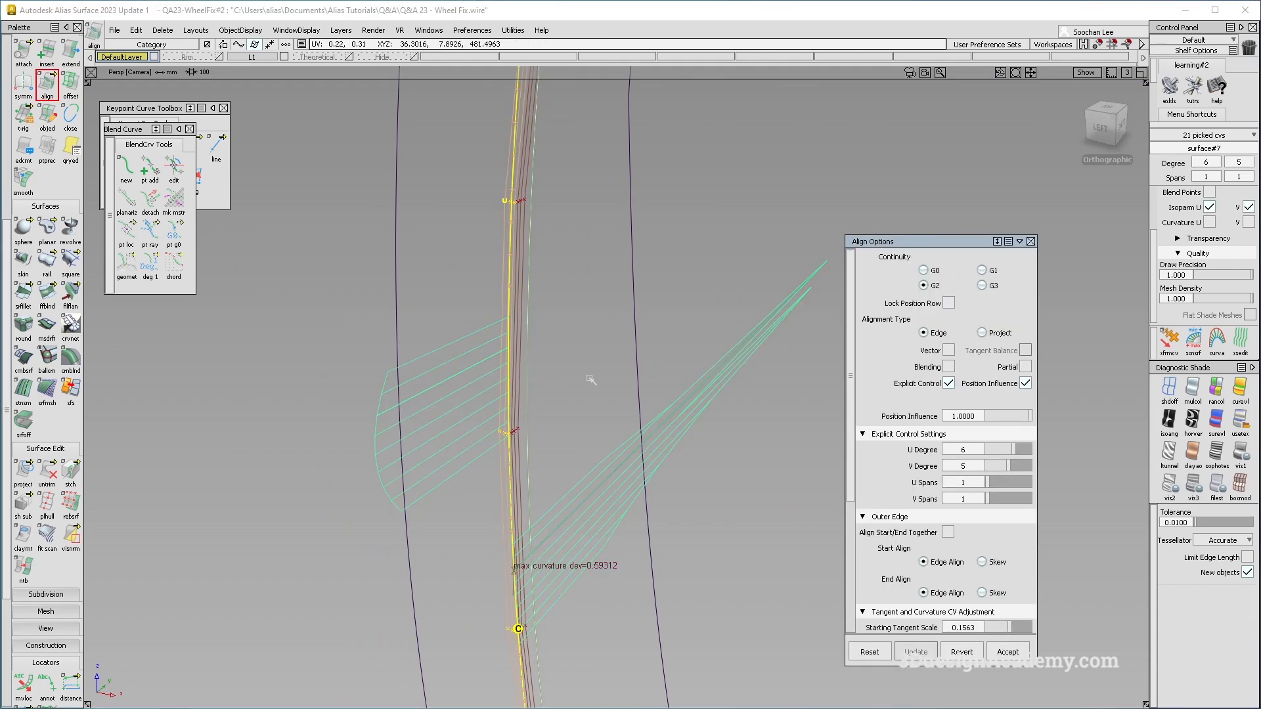
mouse_move(535, 396)
left_mouse_down("alt+shift")
mouse_move(591, 371)
mouse_move(575, 386)
mouse_move(579, 309)
mouse_move(560, 360)
mouse_move(599, 386)
mouse_move(576, 348)
left_mouse_up("alt+shift")
right_click_drag(475, 215, 664, 319, "alt+shift")
left_click_drag(664, 320, 687, 352, "alt+shift")
right_click_drag(687, 352, 654, 383, "alt+shift")
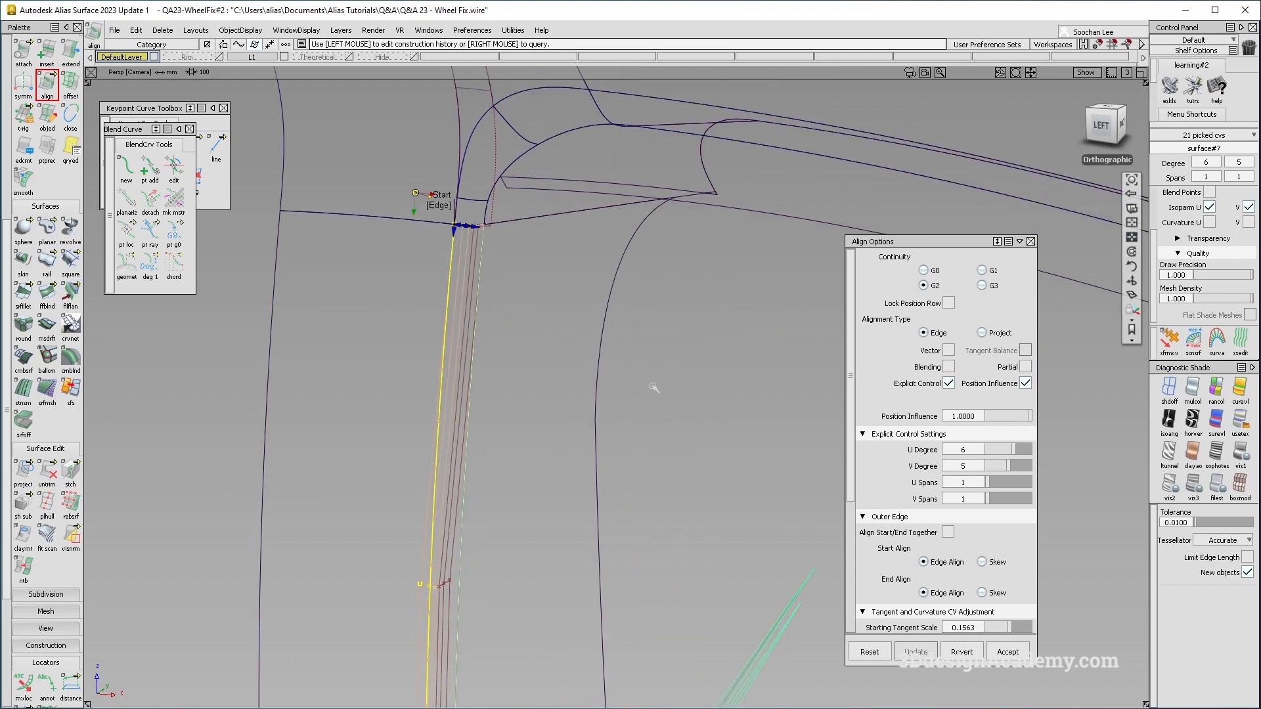
Pick the three long spoke surfaces and delete their construction history
right_click_drag(558, 390, 611, 366, "alt+shift")
left_click_drag(611, 366, 545, 365, "ctrl+shift")
left_click_drag(338, 344, 671, 618)
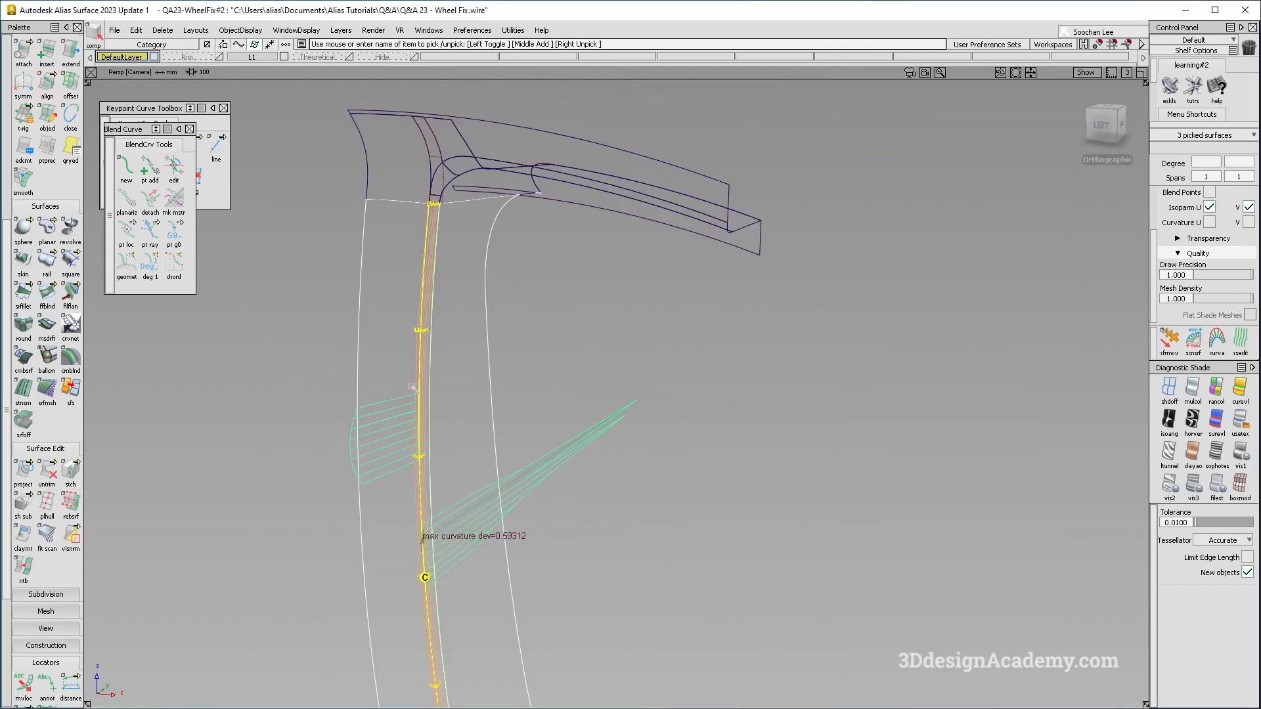
left_click(163, 30)
left_click(197, 74)
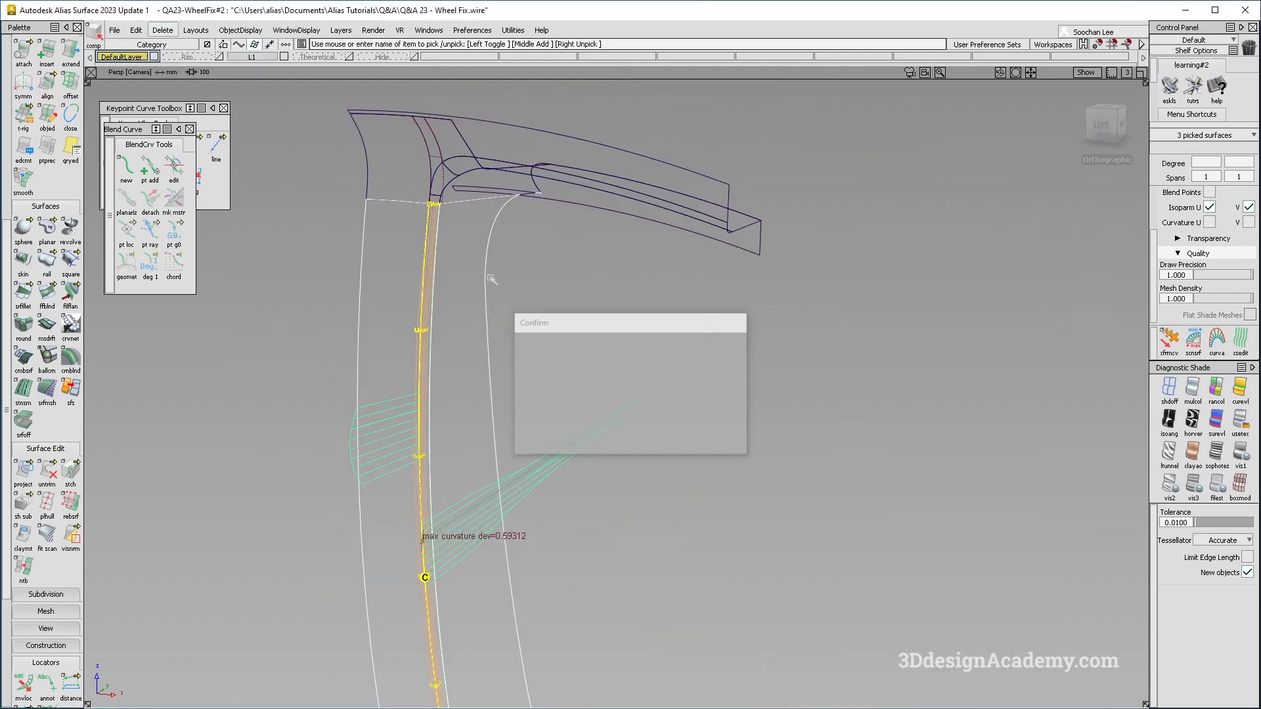
left_click(440, 287)
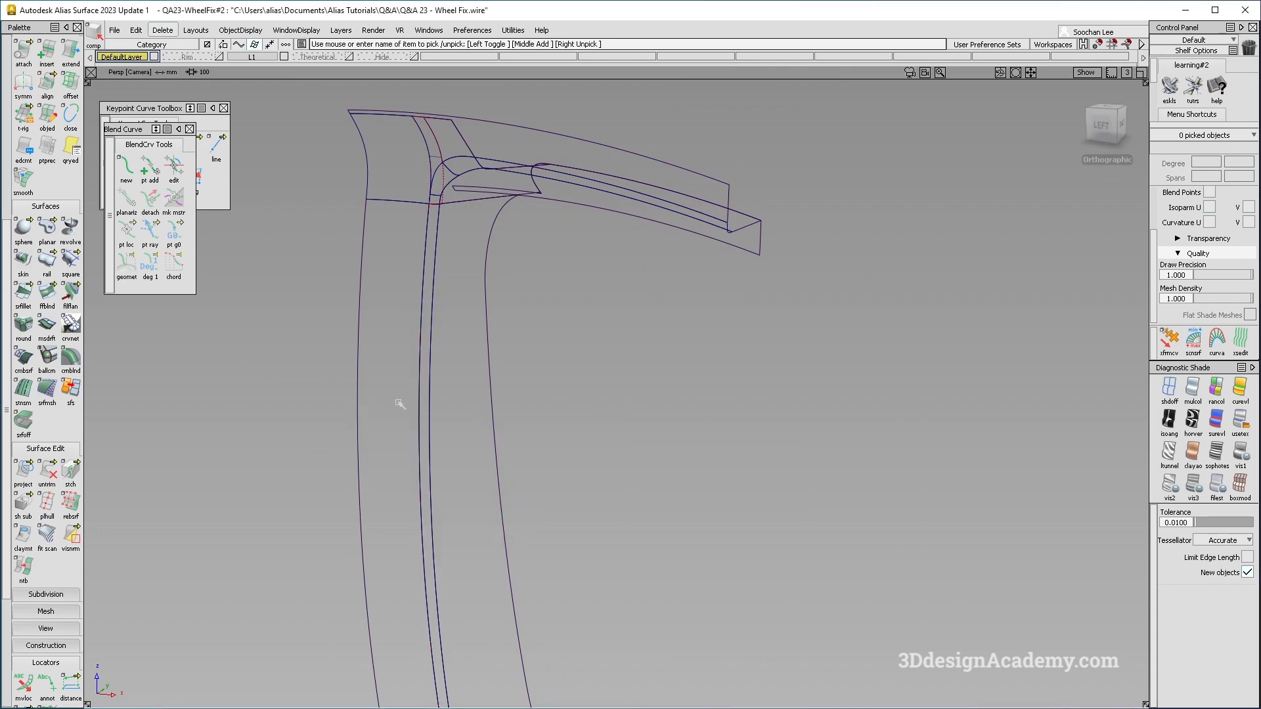
Pick the trimmed vertical strip surface beside the corner blend and examine its trim boundary and control vertices
right_click_drag(440, 212, 566, 203, "alt+shift")
middle_click_drag(549, 141, 498, 326, "alt+shift")
left_click_drag(498, 327, 593, 327, "alt+shift")
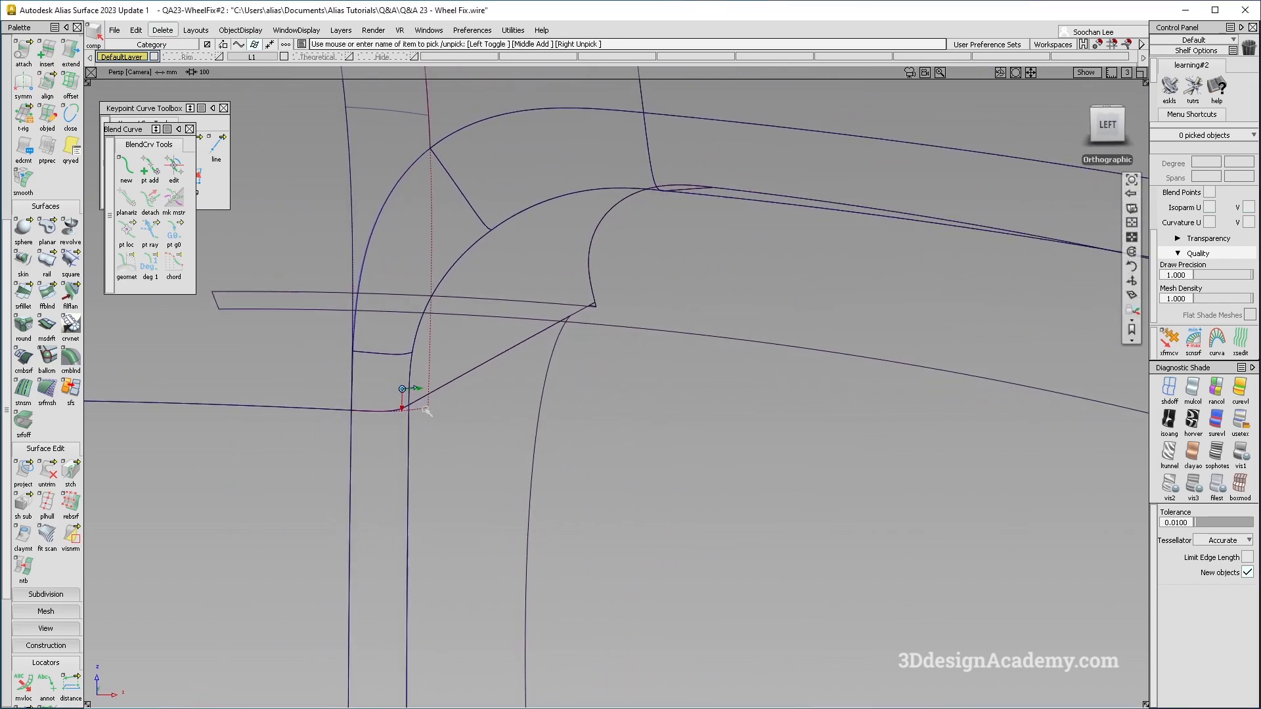
left_click_drag(388, 444, 386, 249, "ctrl+shift")
middle_click_drag(412, 251, 420, 330, "alt+shift")
left_click(401, 194)
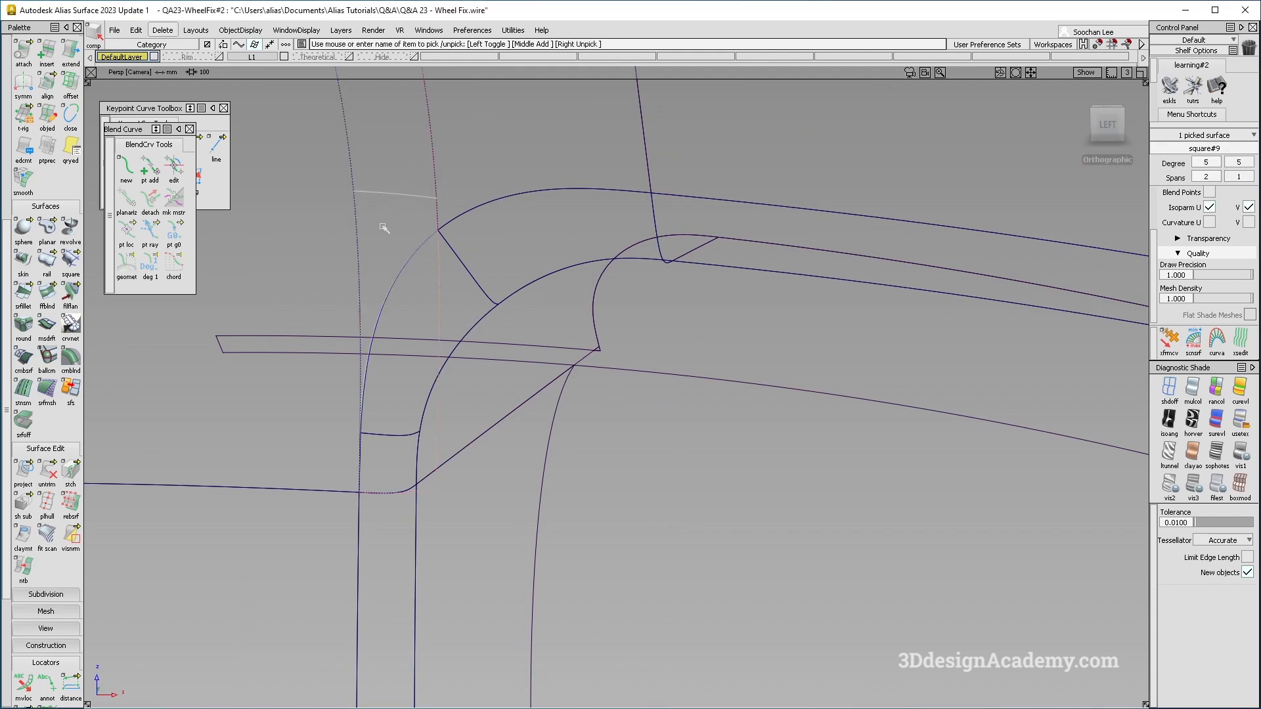
left_click_drag(393, 581, 398, 512, "ctrl+shift")
left_click(416, 527)
mouse_move(484, 543)
left_mouse_down("alt+shift")
mouse_move(384, 463)
mouse_move(450, 570)
left_mouse_up("alt+shift")
left_click_drag(450, 577, 438, 449, "ctrl+shift")
left_click_drag(439, 452, 394, 452, "alt+shift")
mouse_move(431, 263)
left_mouse_down("ctrl+shift")
mouse_move(419, 191)
mouse_move(366, 357)
left_mouse_up("ctrl+shift")
left_click(417, 195)
mouse_move(366, 357)
left_mouse_down("ctrl+shift")
mouse_move(384, 454)
mouse_move(376, 482)
left_mouse_up("ctrl+shift")
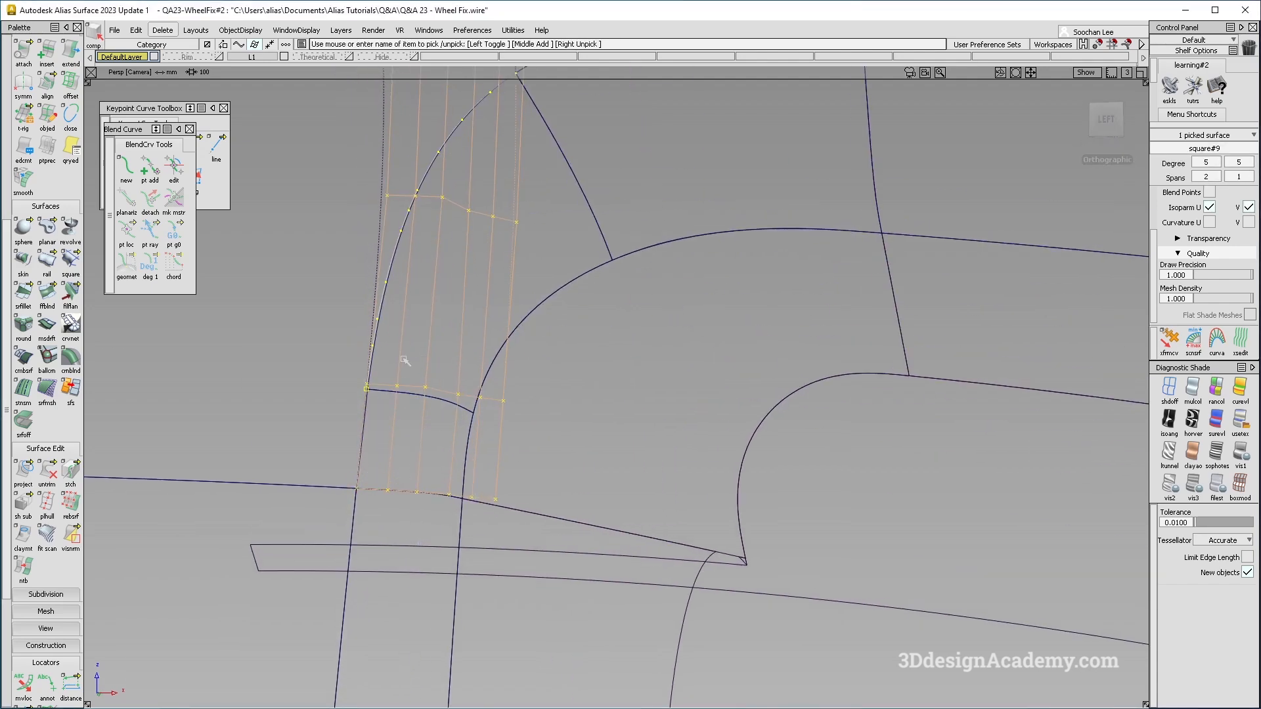
mouse_move(444, 261)
left_mouse_down("alt+shift")
mouse_move(479, 242)
mouse_move(392, 322)
mouse_move(576, 214)
left_mouse_up("alt+shift")
left_click_drag(577, 212, 402, 361, "ctrl+shift")
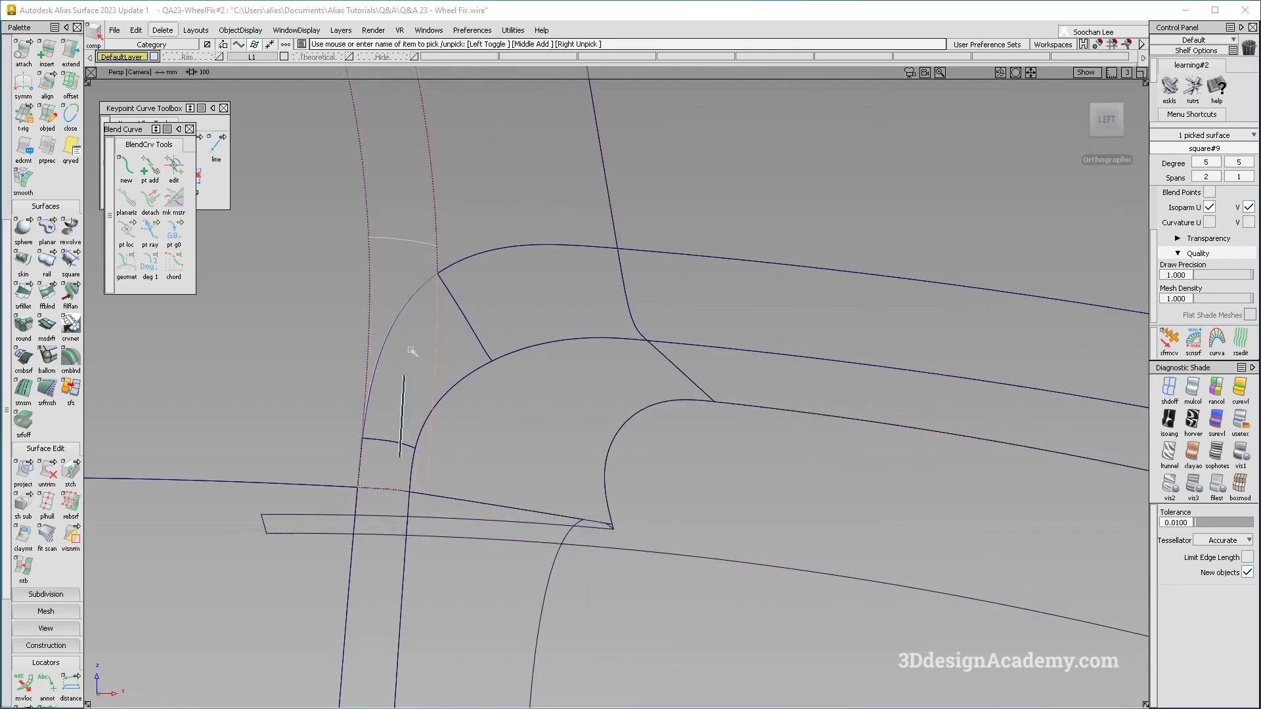
Untrim the vertical strip surface that passes behind the corner blend
left_click(415, 302, "alt+shift")
right_click_drag(428, 306, 415, 432, "alt+shift")
left_click_drag(351, 458, 376, 500, "ctrl+shift")
middle_click_drag(379, 504, 417, 457, "alt+shift")
key("Delete")
key("Return")
Pick the two corner blend patches one at a time and examine how their edges meet the untrimmed strip
left_click_drag(415, 358, 412, 288, "alt+shift")
left_click_drag(392, 205, 300, 330, "ctrl+shift")
right_click_drag(392, 327, 380, 299, "alt+shift")
left_click_drag(385, 315, 385, 274, "alt+shift")
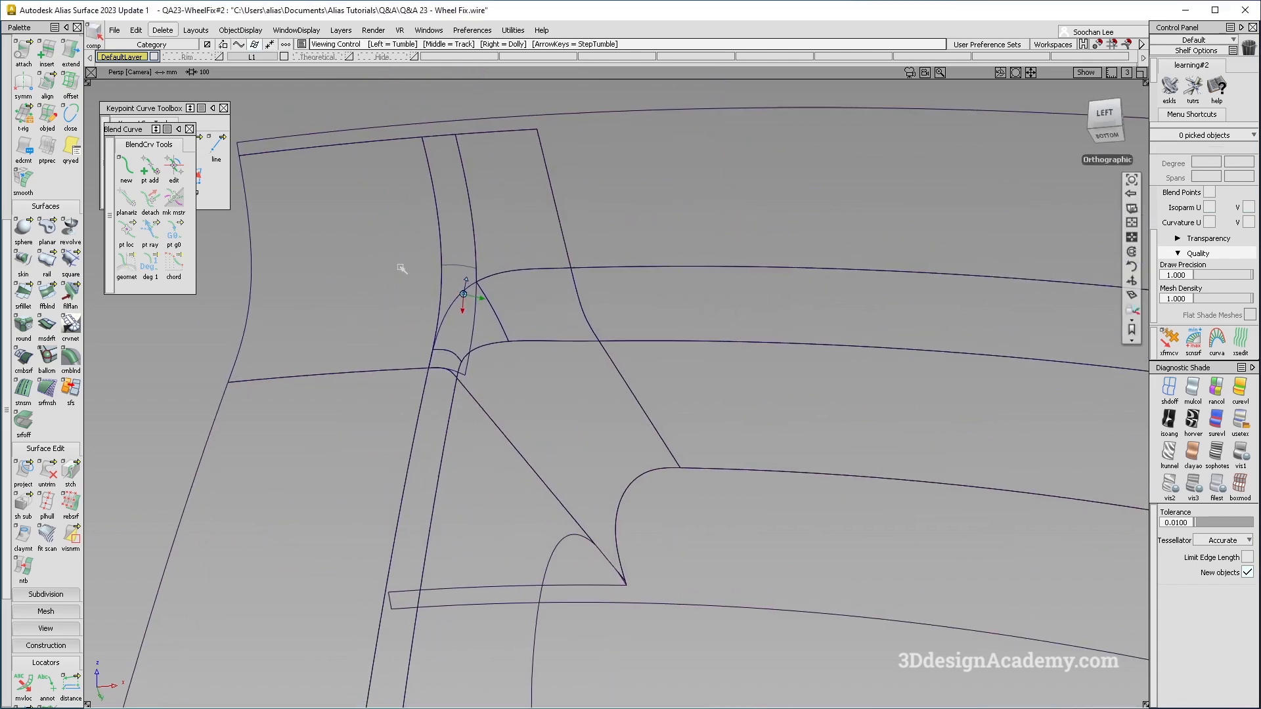
left_click(437, 325)
right_click_drag(447, 357, 515, 456, "alt+shift")
left_click_drag(515, 456, 492, 394, "ctrl+shift")
left_click_drag(449, 381, 449, 427, "alt+shift")
right_click_drag(463, 329, 536, 299, "alt+shift")
middle_click_drag(537, 300, 545, 366, "alt+shift")
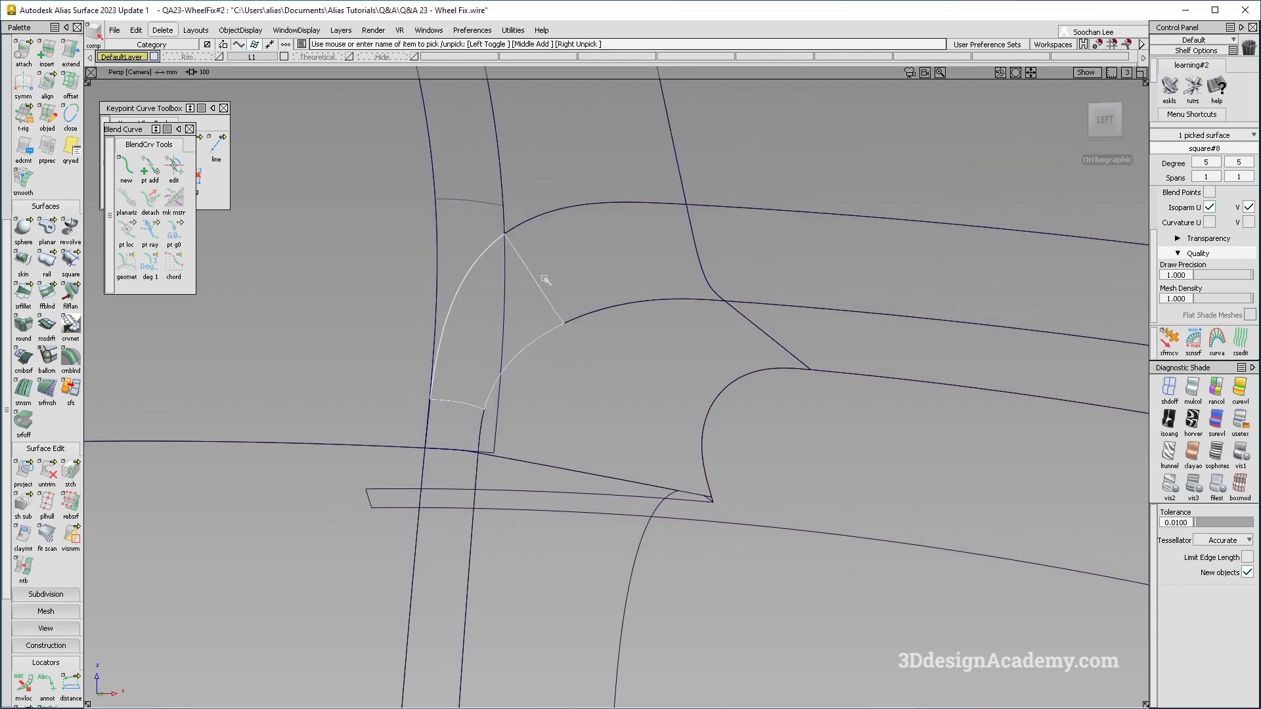
left_click_drag(577, 416, 575, 295, "ctrl+shift")
left_click_drag(617, 262, 688, 121, "alt+shift")
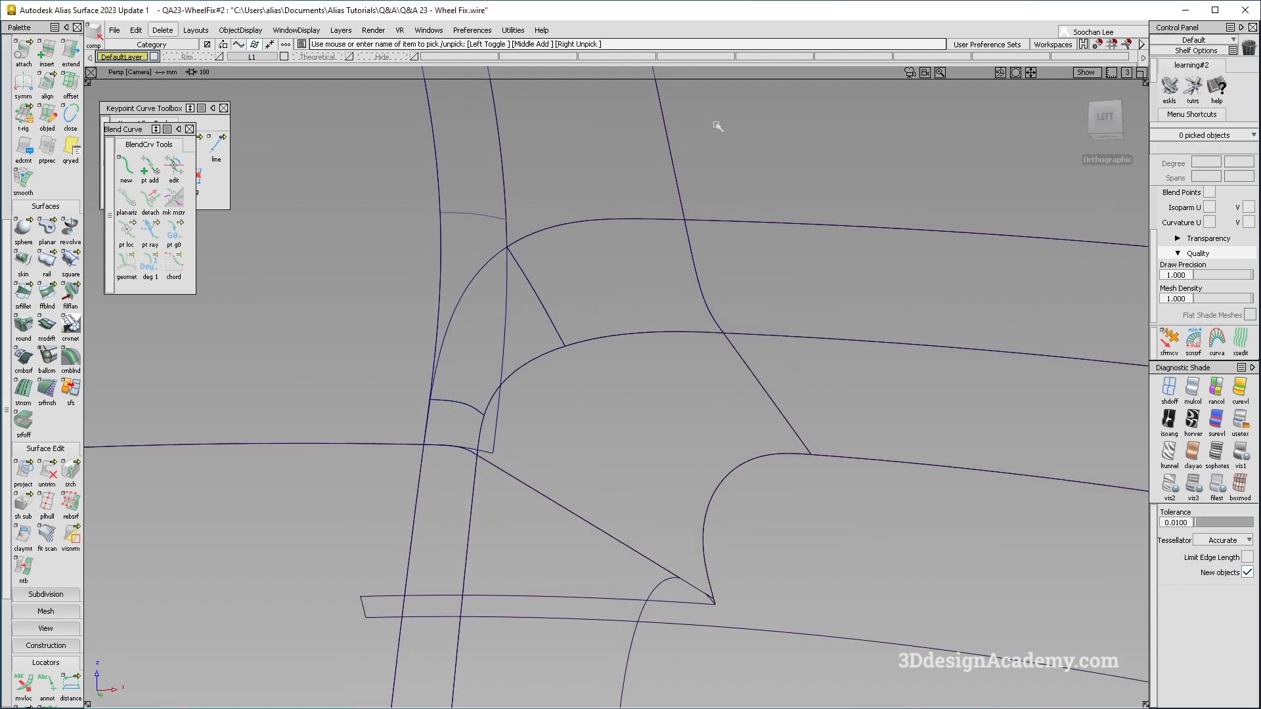
left_click(475, 454)
left_click(483, 480)
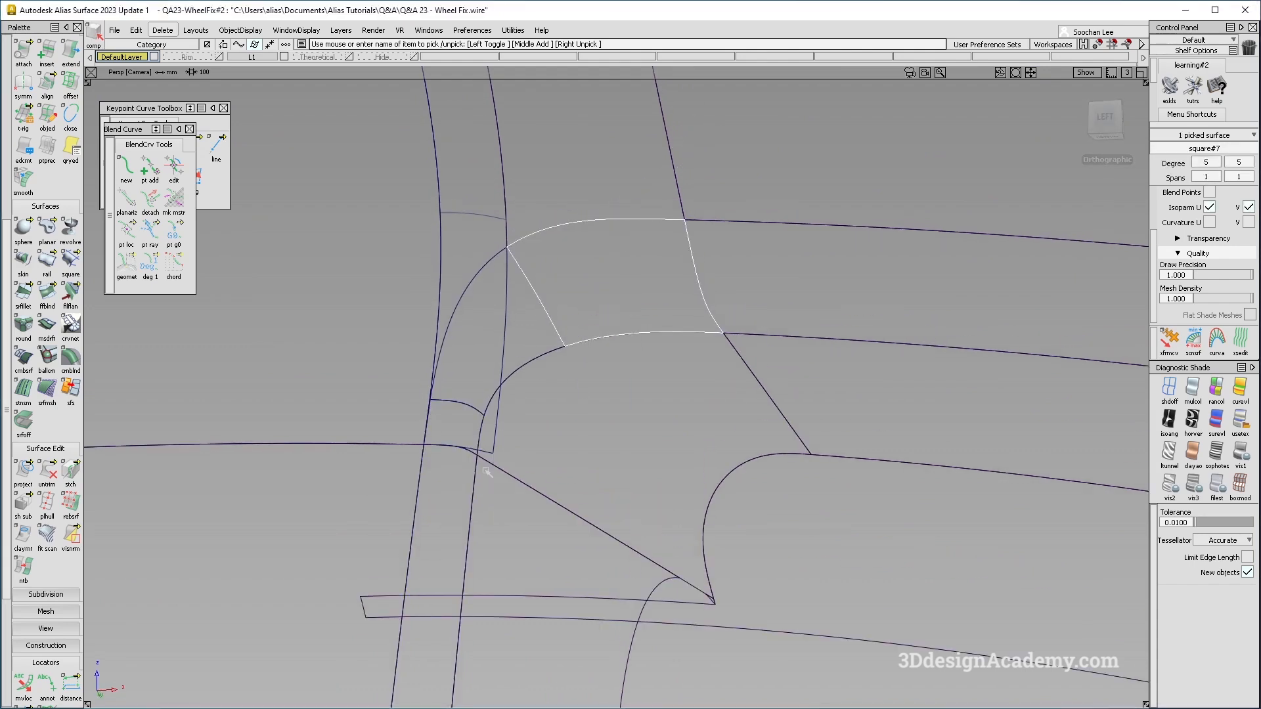
left_click_drag(544, 431, 546, 336, "ctrl+shift")
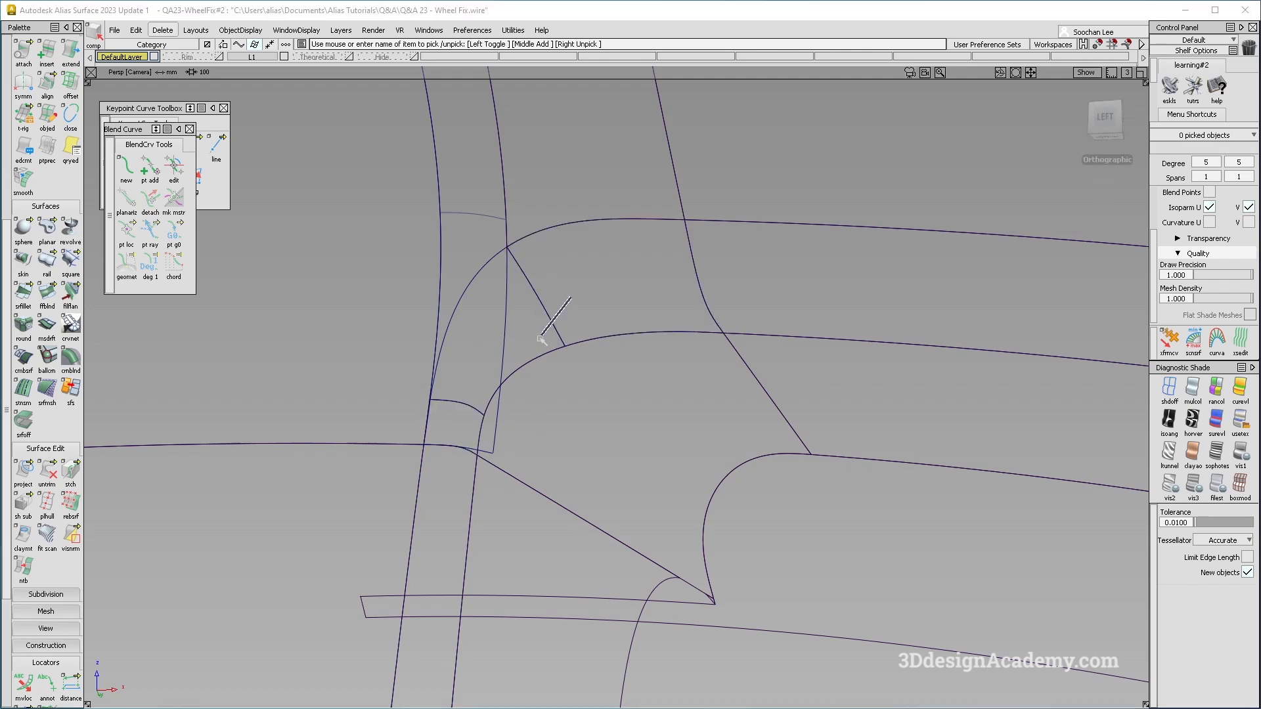
left_click(518, 367)
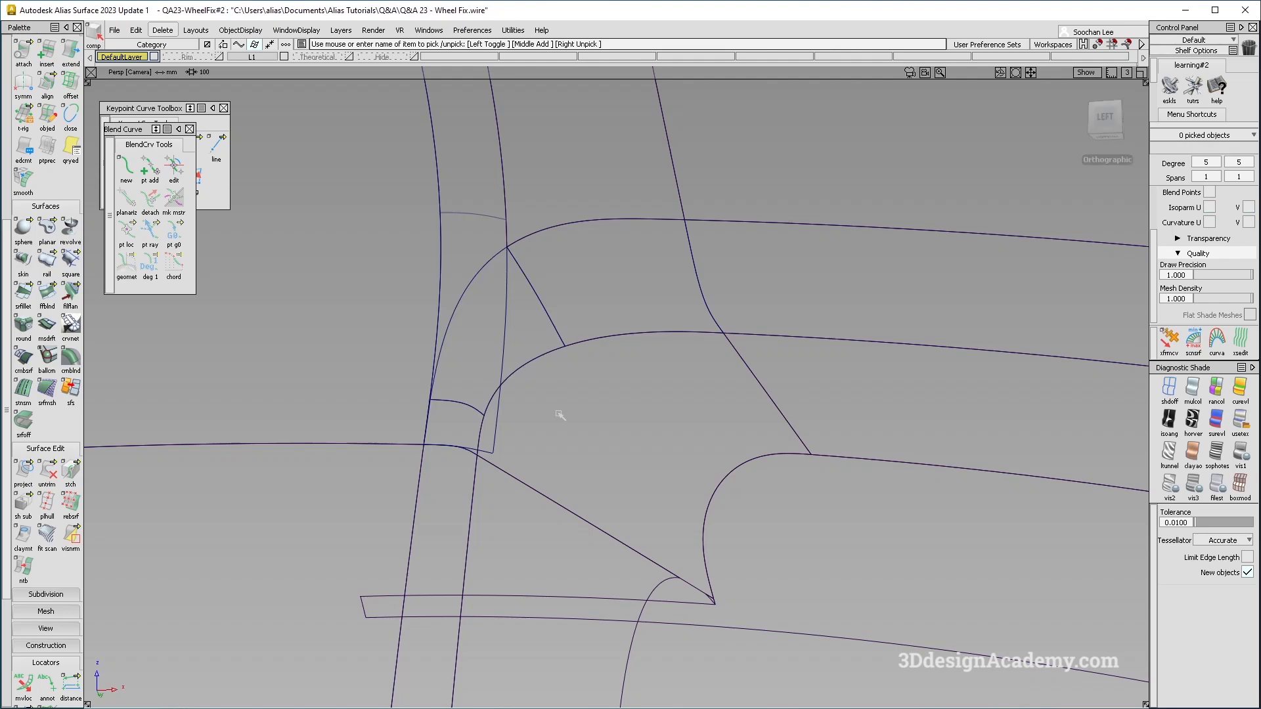
right_click_drag(559, 414, 540, 403, "alt+shift")
left_click_drag(541, 403, 591, 351, "alt+shift")
right_click_drag(591, 351, 570, 360, "alt+shift")
Project the corner blend's outer edge onto the vertical strip along the view direction and trim the strip to it
left_click_drag(444, 534, 463, 459, "ctrl+shift")
left_click_drag(533, 172, 341, 318, "ctrl+shift")
left_click(401, 406)
left_click_drag(401, 416, 334, 149, "ctrl+shift")
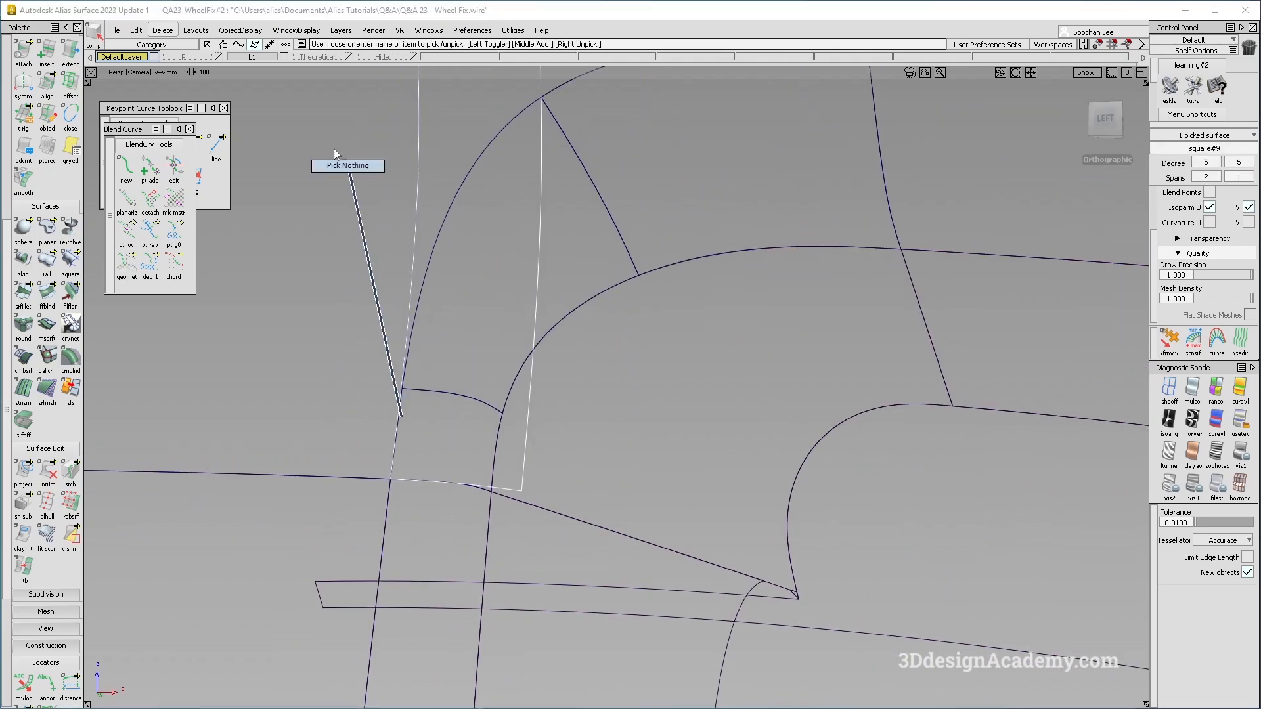
left_click(23, 470)
left_click(421, 150)
key("space")
left_click(478, 162)
key("space")
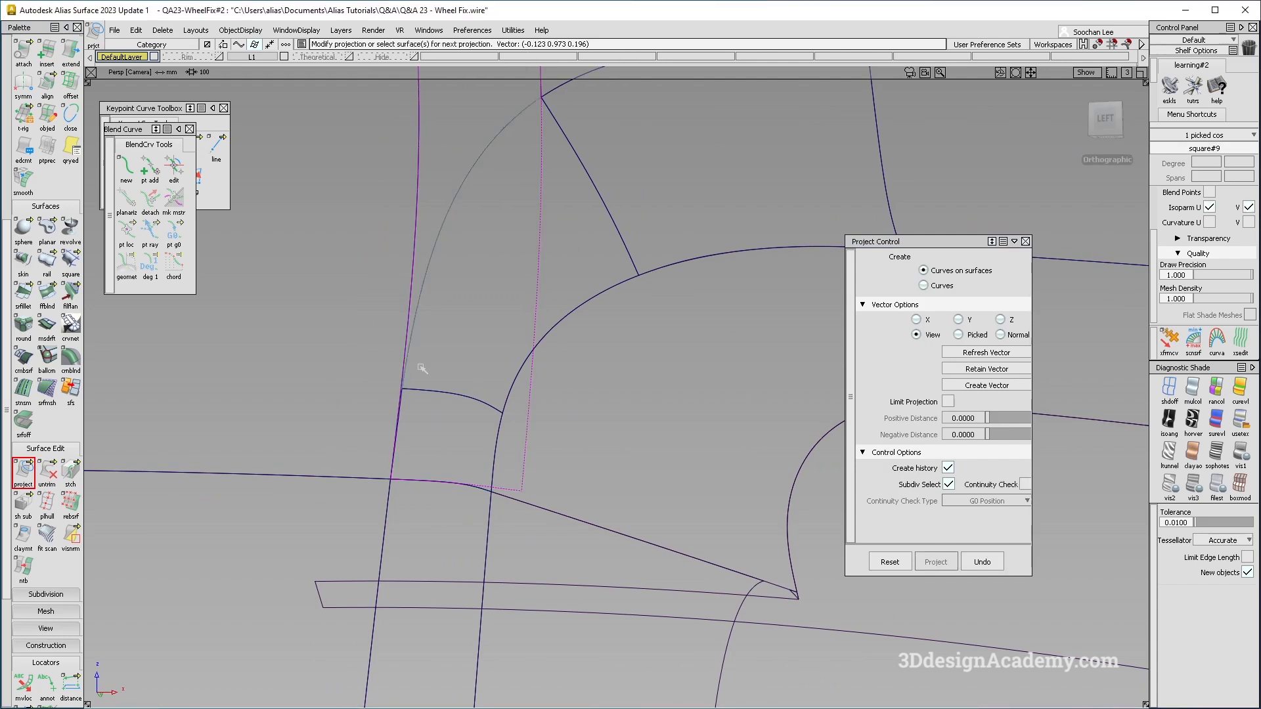
left_click(25, 472)
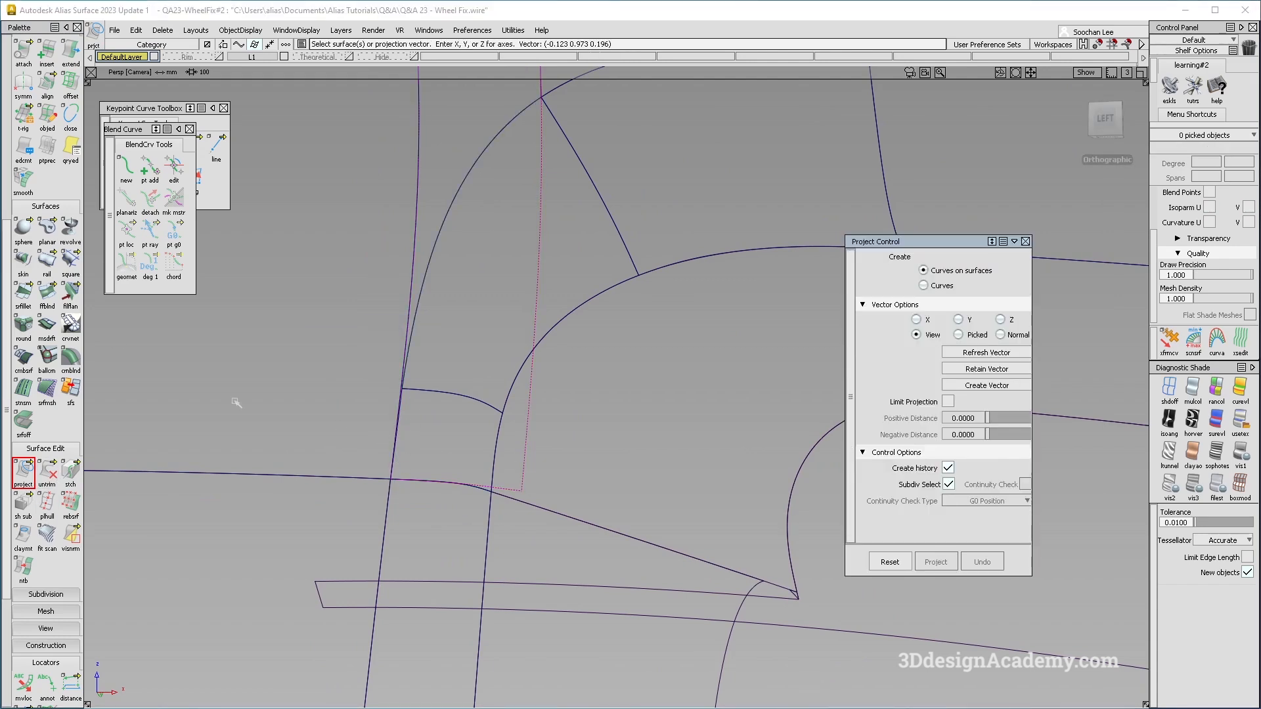
left_click_drag(497, 155, 476, 155, "ctrl+shift")
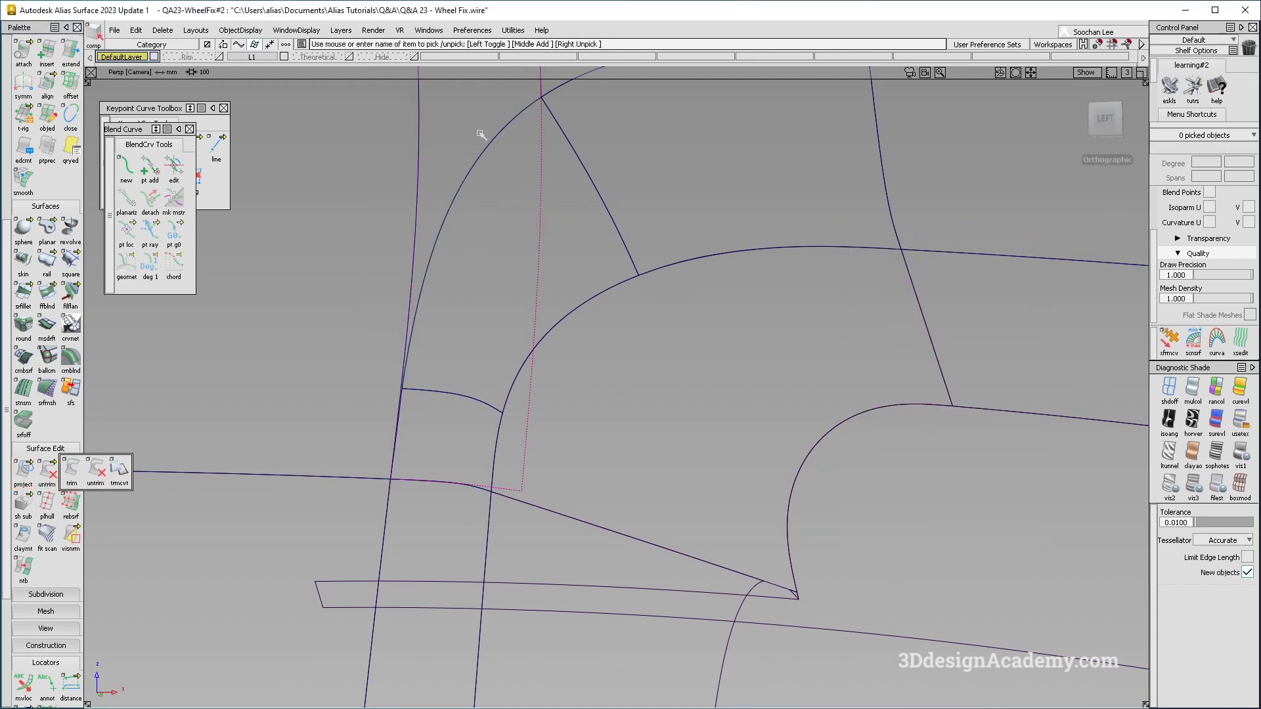
Pick the trimmed vertical strip surface and make it invisible
left_click(419, 124)
left_click(240, 30)
left_click(249, 80)
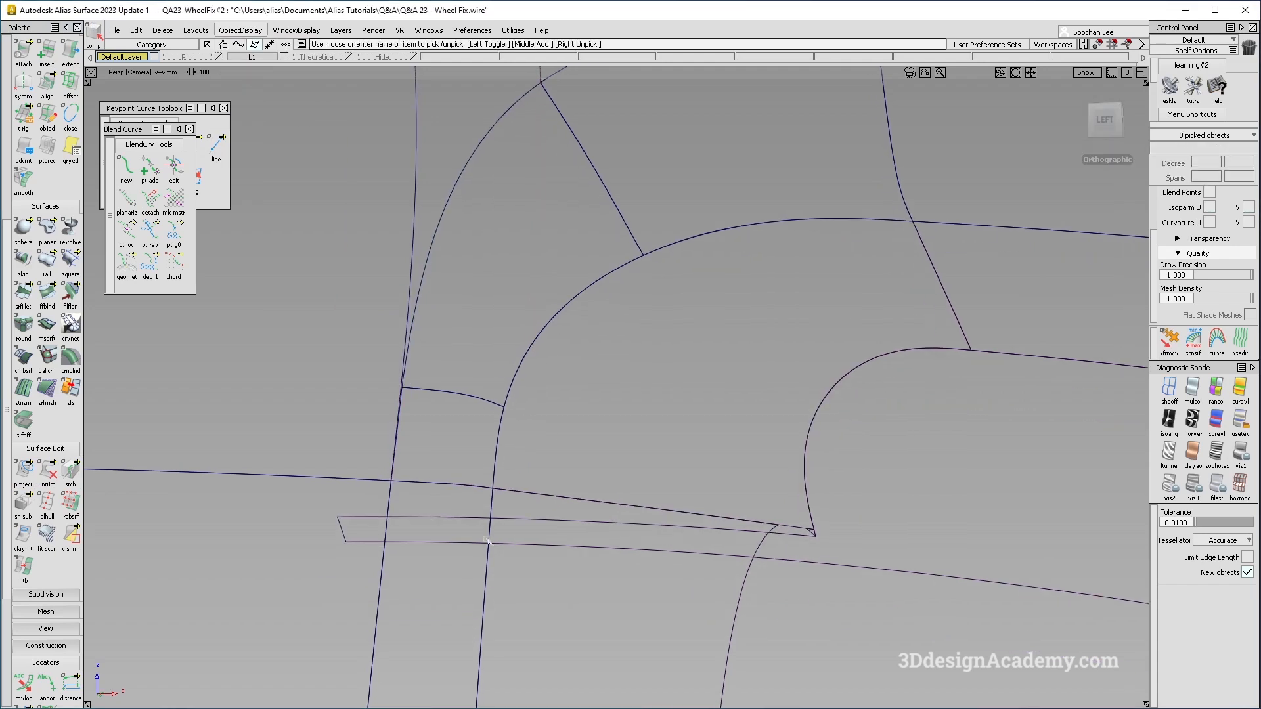
Check surface continuity along the seam between the small patch under the corner blend and the narrow spoke strip
left_click_drag(392, 446, 422, 446, "alt+shift")
scroll(40, 506, "down", 3)
left_click(23, 640)
left_click_drag(516, 451, 429, 398, "alt+shift")
left_click(478, 437)
right_click_drag(429, 398, 381, 388, "alt+shift")
left_click_drag(381, 387, 444, 398, "alt+shift")
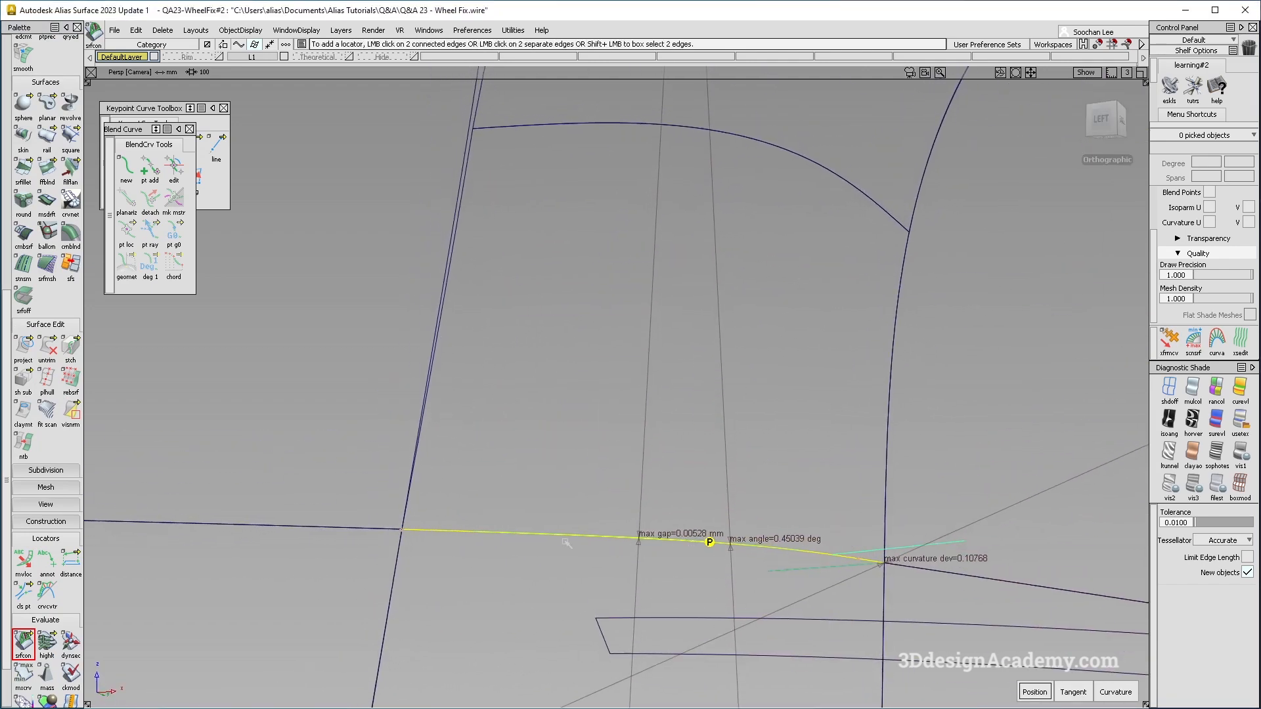
Pick the two surfaces meeting at the checked seam, examine their control vertices, and clear the selection
left_click_drag(881, 357, 807, 445, "ctrl+shift")
left_click(700, 541)
left_click_drag(741, 478, 709, 499, "alt+shift")
right_click_drag(709, 499, 545, 447, "alt+shift")
left_click(455, 436, "alt+shift")
left_click_drag(545, 447, 480, 453, "alt+shift")
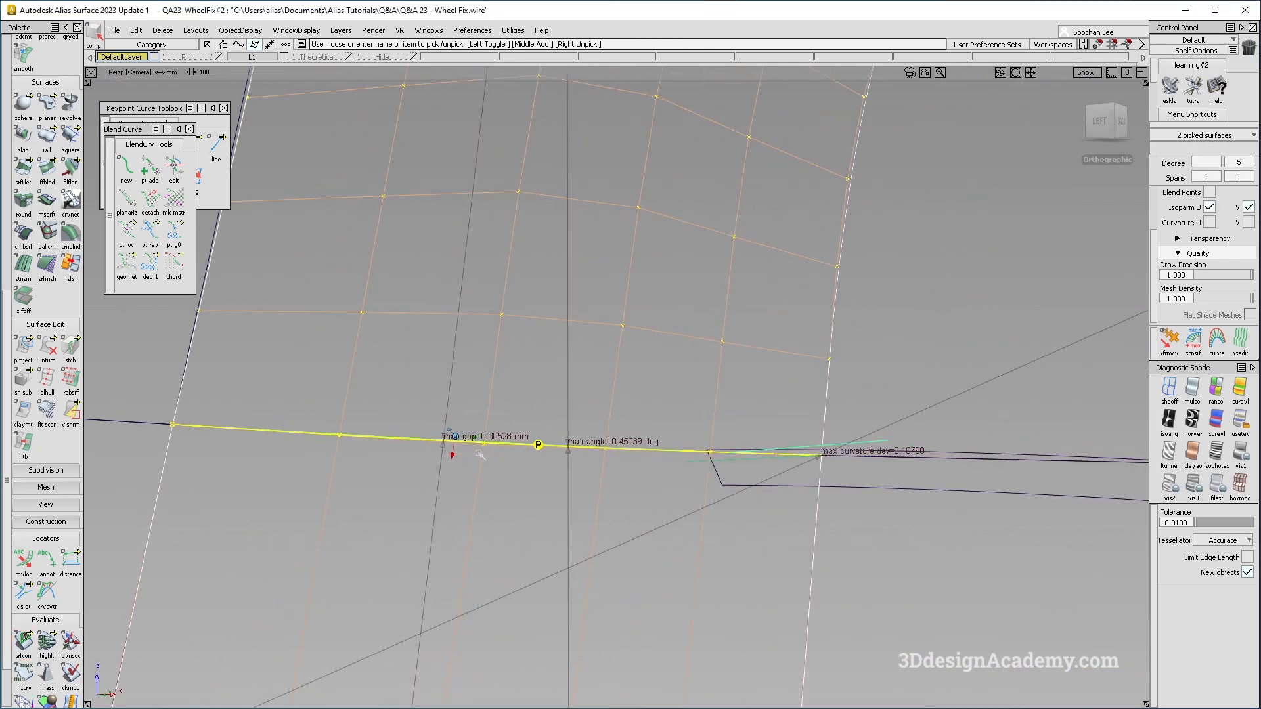
left_click_drag(589, 369, 496, 451, "ctrl+shift")
left_click(161, 547)
left_click_drag(495, 392, 358, 525, "ctrl+shift")
left_click_drag(453, 431, 451, 523, "ctrl+shift")
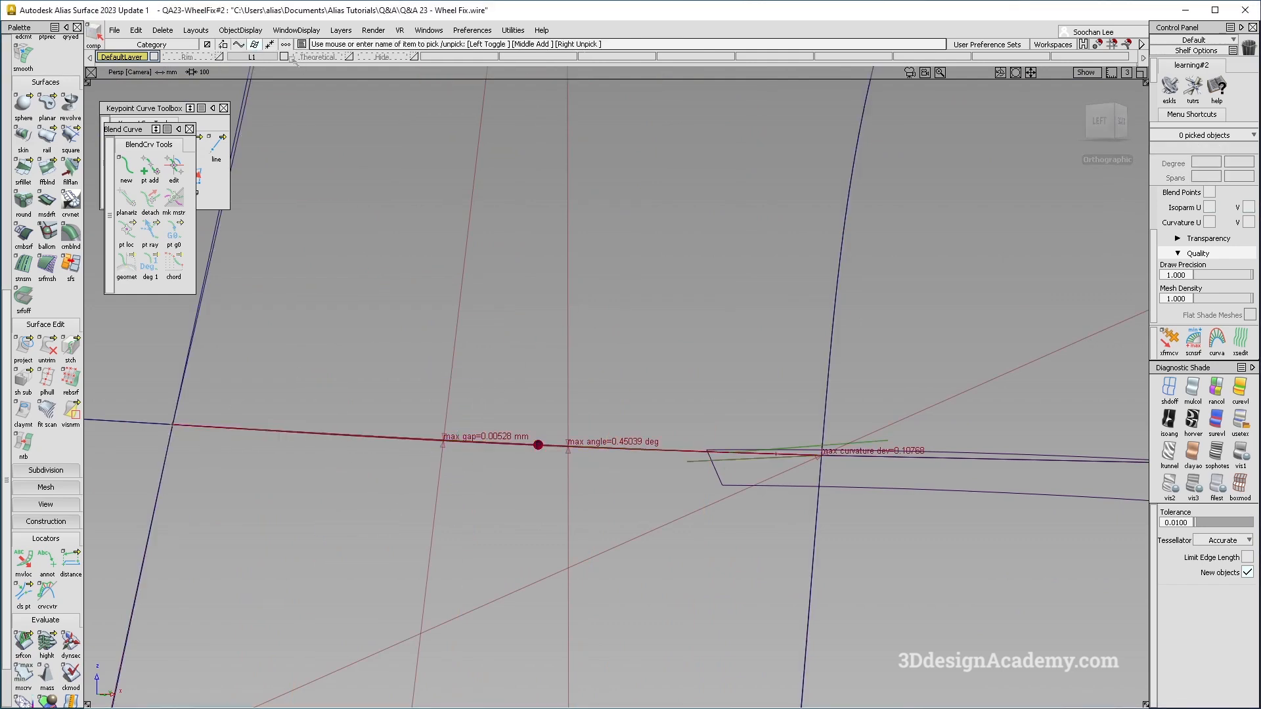
Show the Rim layer, pick its objects and hide all unselected objects
left_click(220, 57)
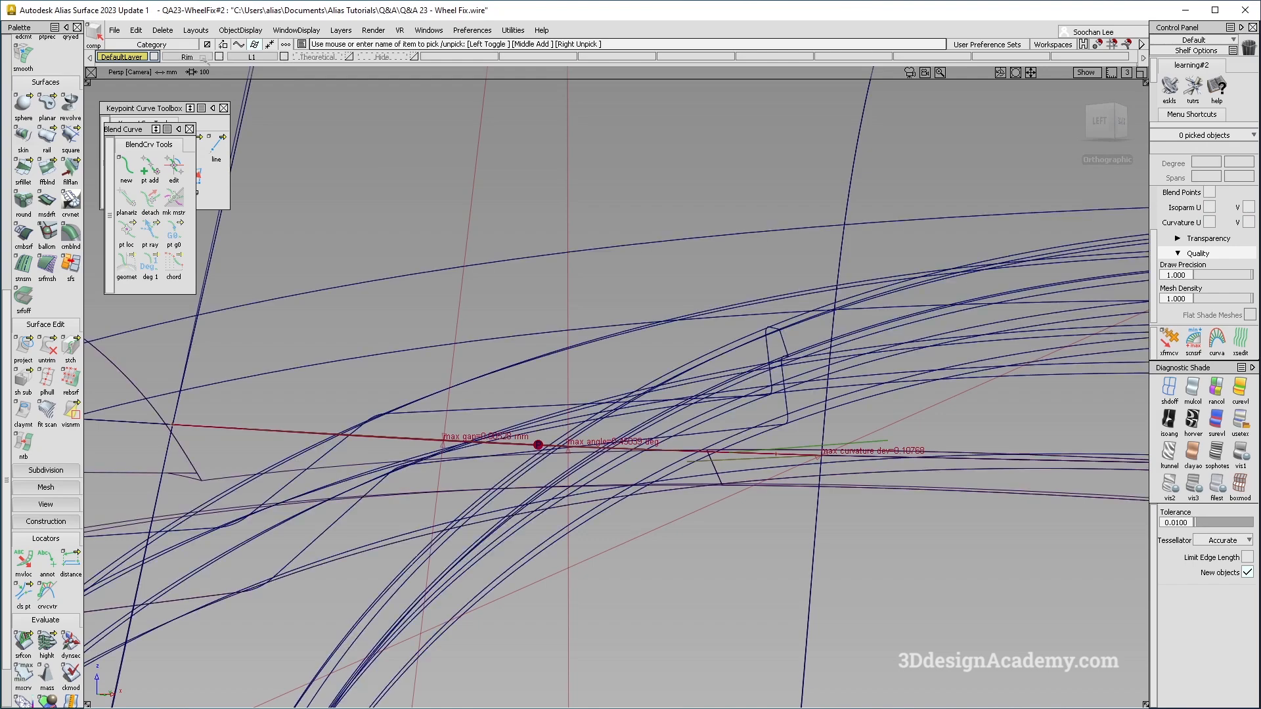
left_click_drag(200, 57, 197, 92)
left_click(241, 31)
left_click(248, 109)
left_click_drag(590, 442, 559, 560, "ctrl+shift")
Examine the matching seam on the Rim layer's surfaces in shaded view, check its surface continuity, and remove the check locator
left_click_drag(562, 558, 567, 581, "alt+shift")
left_click(1195, 390)
left_click_drag(384, 527, 391, 538, "alt+shift")
left_click(24, 643)
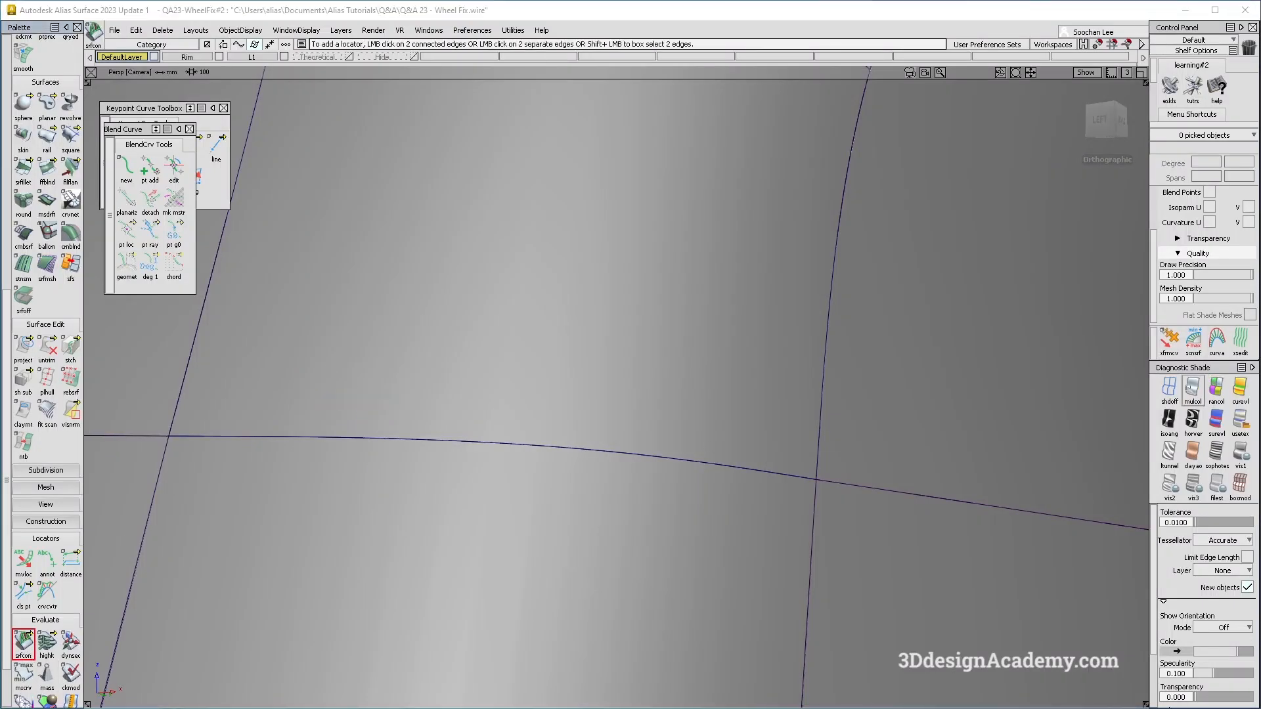
left_click(1189, 388)
mouse_move(499, 468)
left_mouse_down("alt+shift")
mouse_move(518, 501)
mouse_move(570, 436)
left_mouse_up("alt+shift")
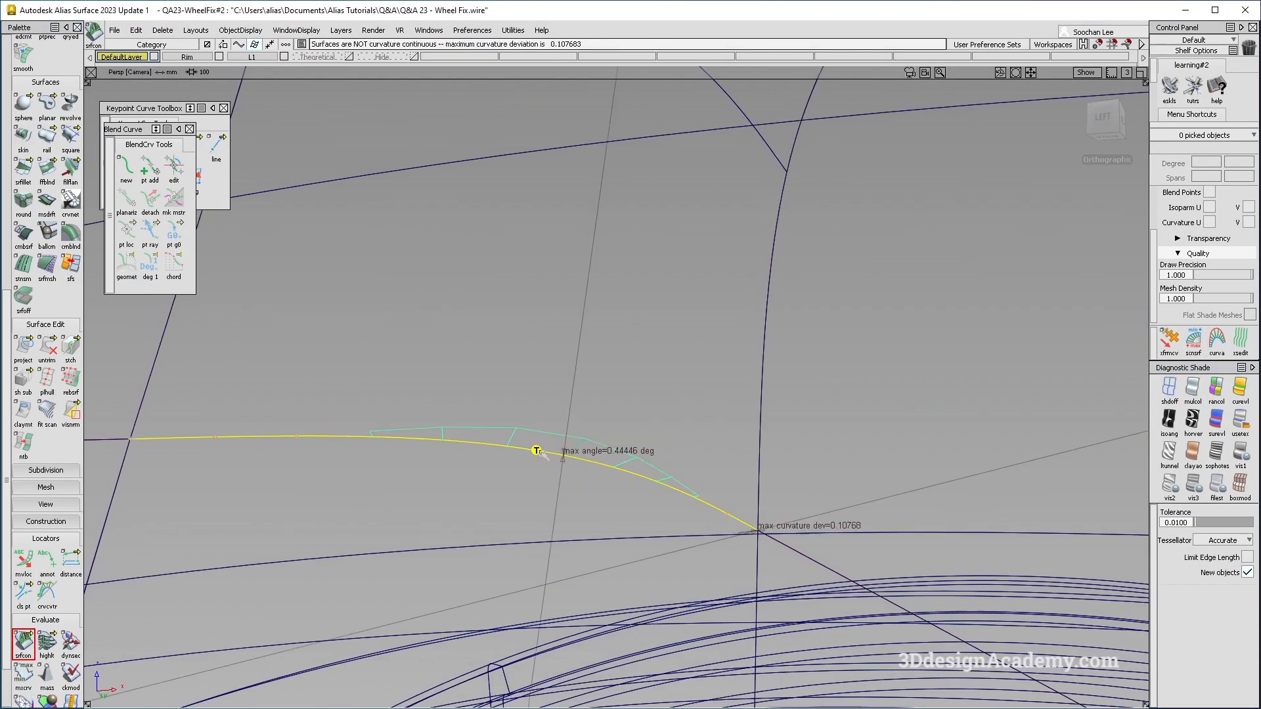
left_click(539, 452)
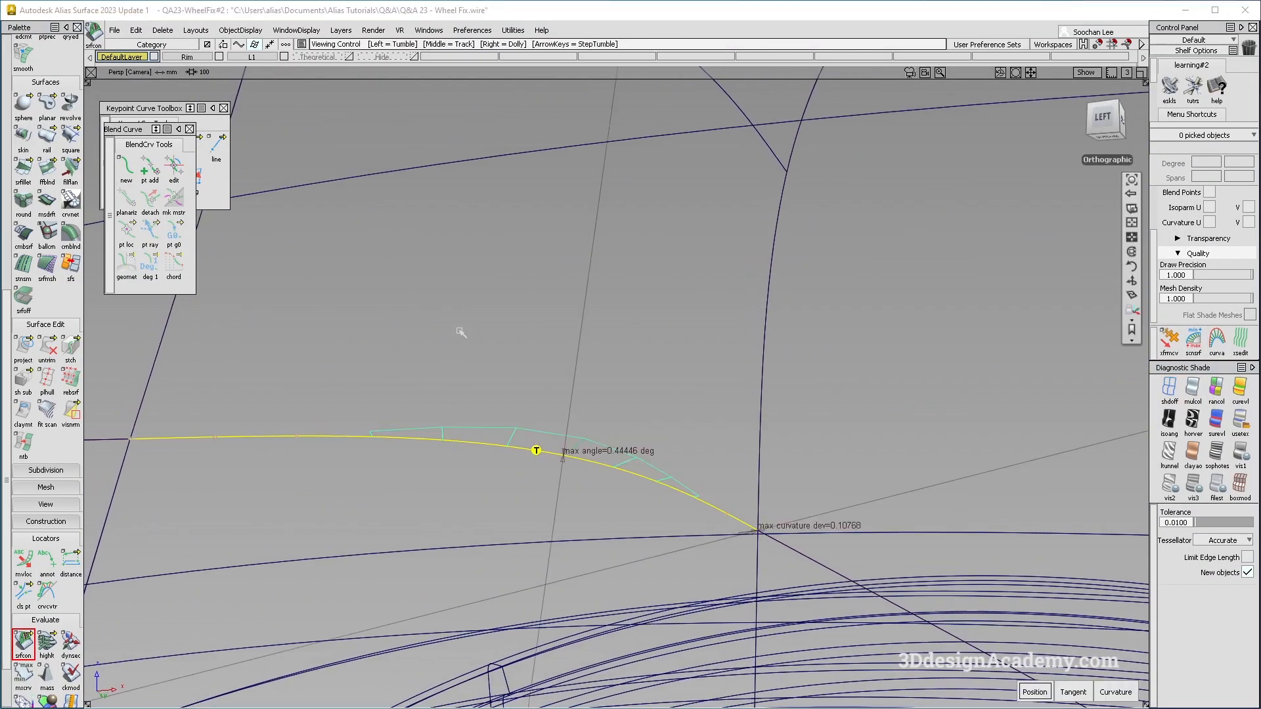
key("Delete")
Turn off the Rim layer's visibility and make the hidden spoke surfaces visible again
left_click(218, 57)
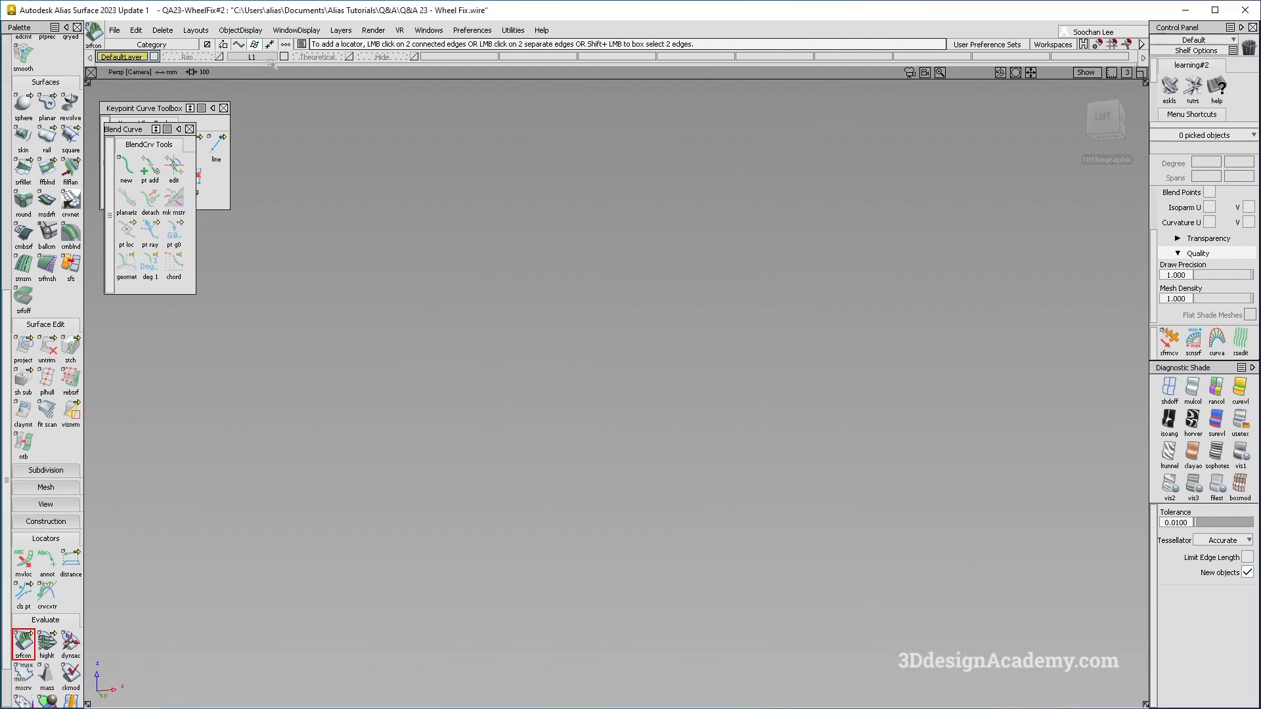
left_click(248, 33)
left_click(256, 62)
left_click_drag(420, 495, 644, 459, "alt+shift")
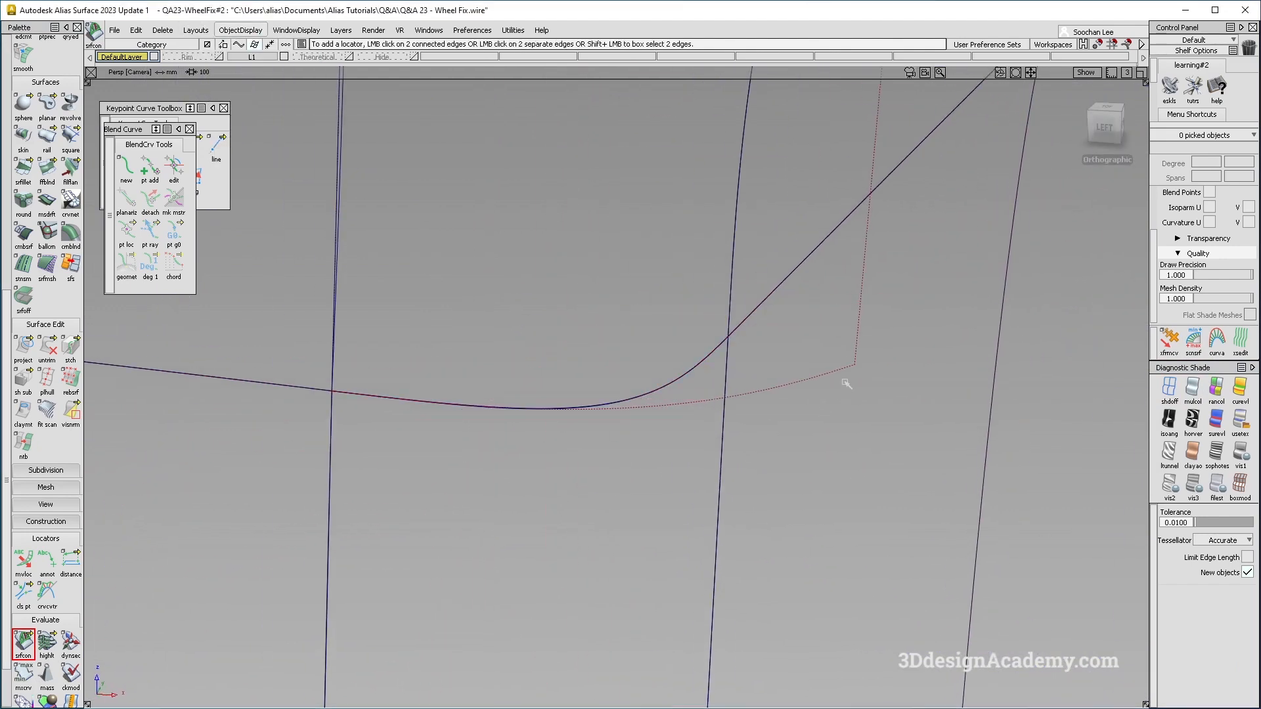
Hide the trimmed strip with the dotted outline so only the small patch and its neighbours are displayed
left_click_drag(832, 359, 811, 377, "ctrl+shift")
left_click(810, 378)
left_click(245, 32)
left_click(251, 78)
Align the small patch's side edge to the adjacent spoke face with G2 continuity, Edge type and Partial enabled
left_click_drag(535, 335, 539, 421, "alt+shift")
scroll(46, 197, "up", 4)
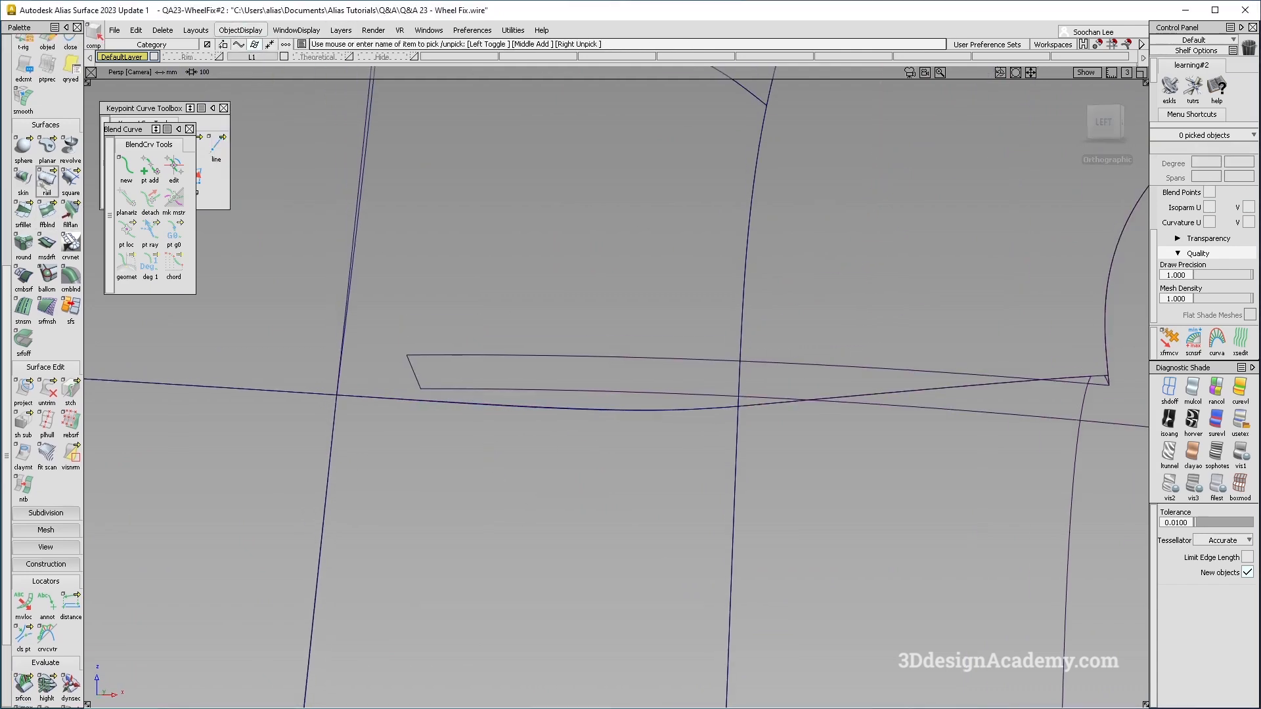
left_click(47, 102)
left_click_drag(525, 191, 475, 239, "alt+shift")
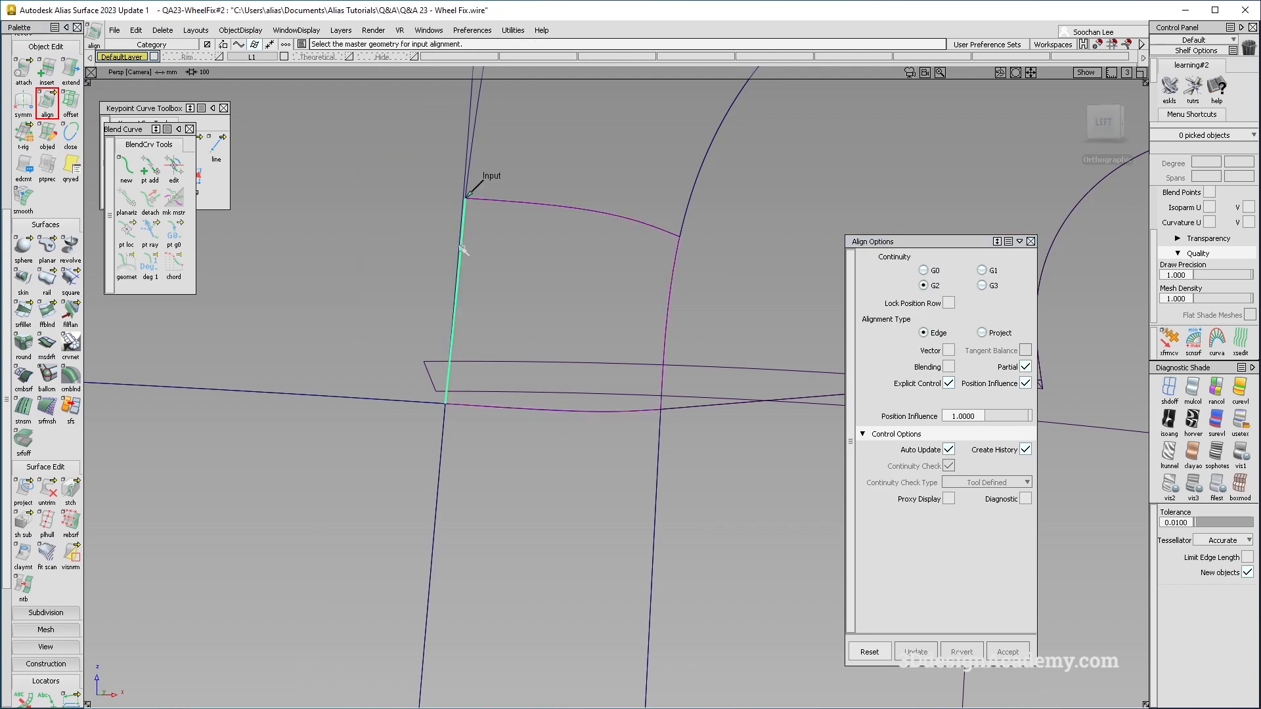
left_click(460, 246)
left_click_drag(459, 247, 488, 257, "alt+shift")
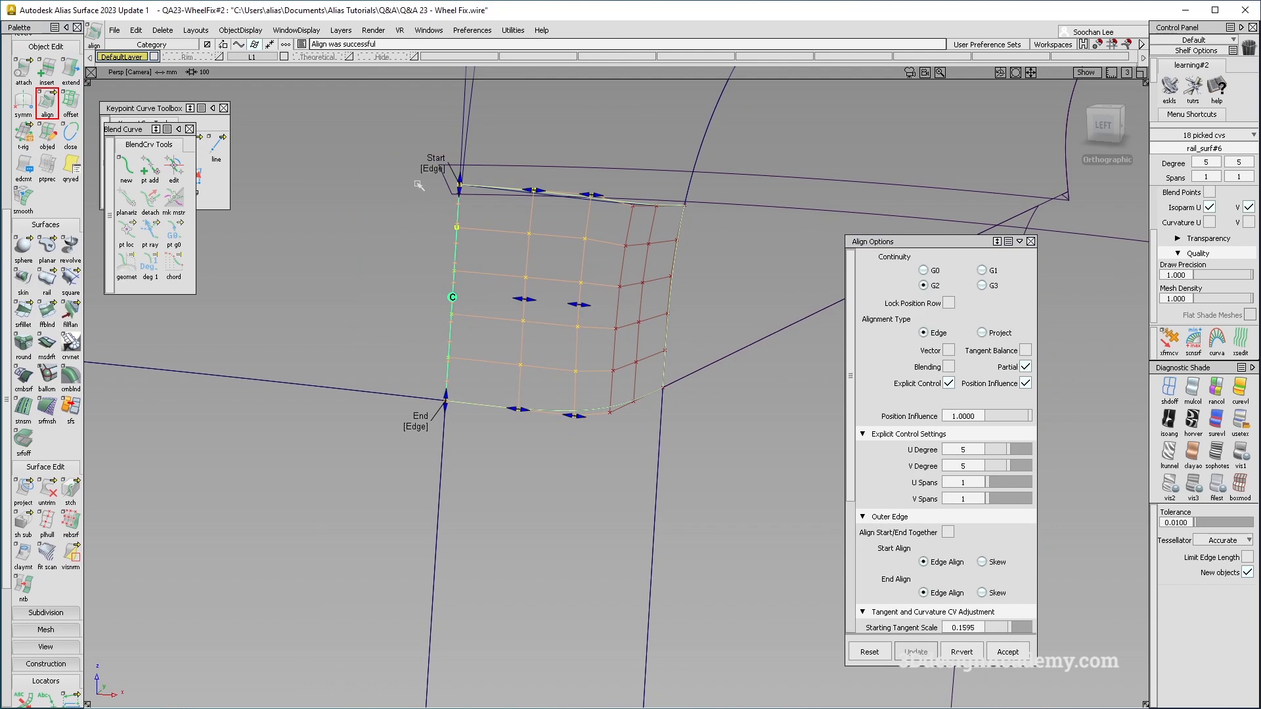
Set the start of the small patch's side-edge alignment to Skew
left_click(431, 169)
left_click_drag(576, 315, 518, 384, "alt+shift")
right_click_drag(519, 384, 571, 388, "alt+shift")
left_click_drag(571, 388, 576, 449, "alt+shift")
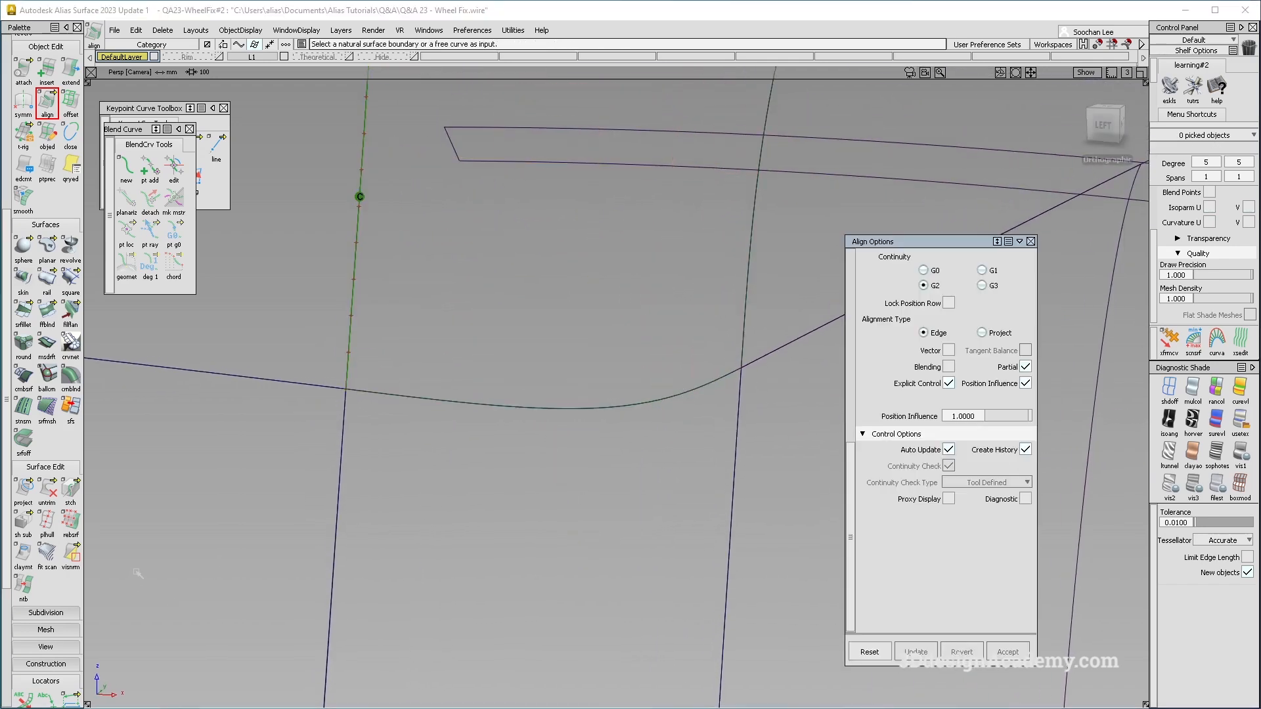
left_click(470, 401)
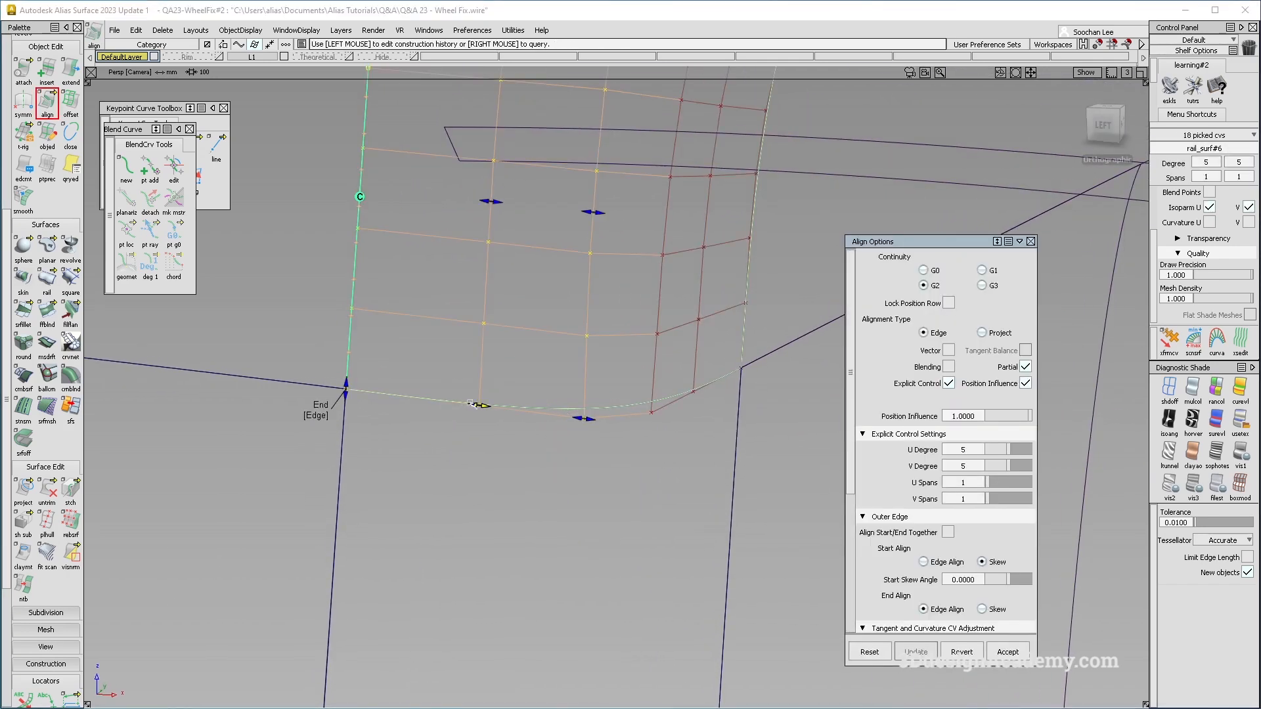
left_click(635, 415)
Check surface continuity between the small patch's lower edge and the narrow spoke strip, examining its curvature deviation comb
scroll(39, 459, "down", 5)
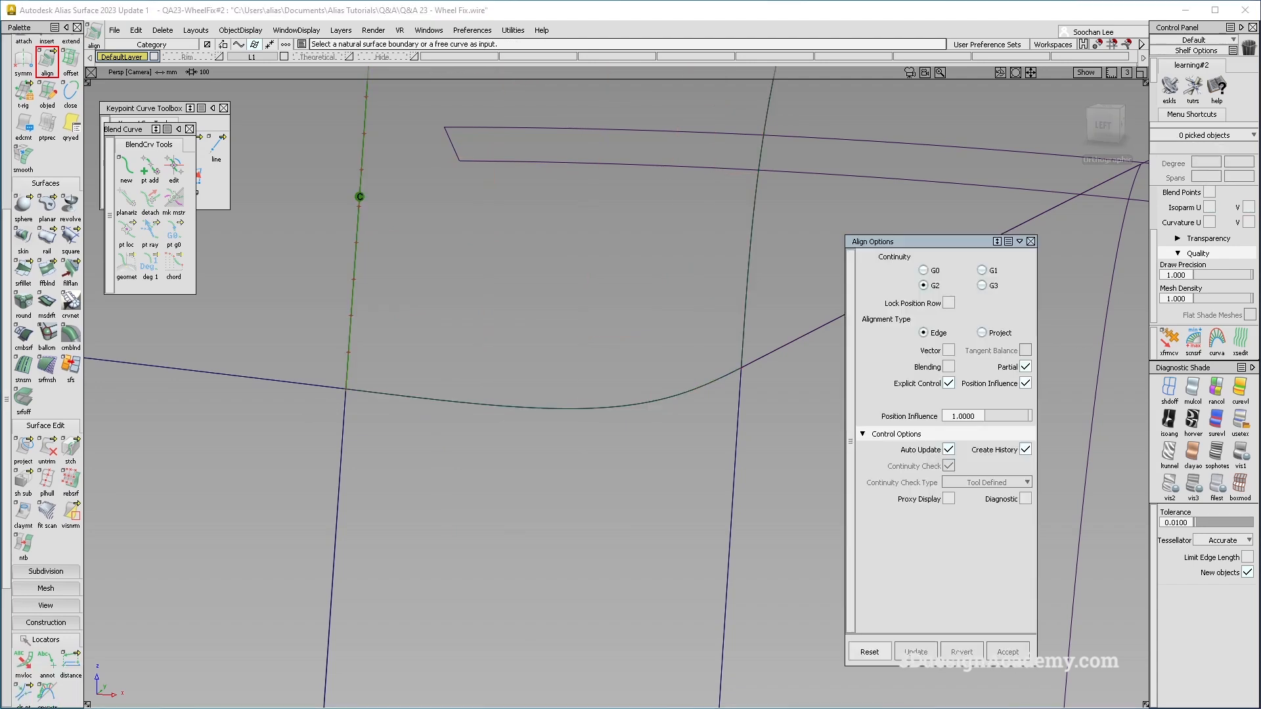
left_click(24, 620)
left_click(575, 410)
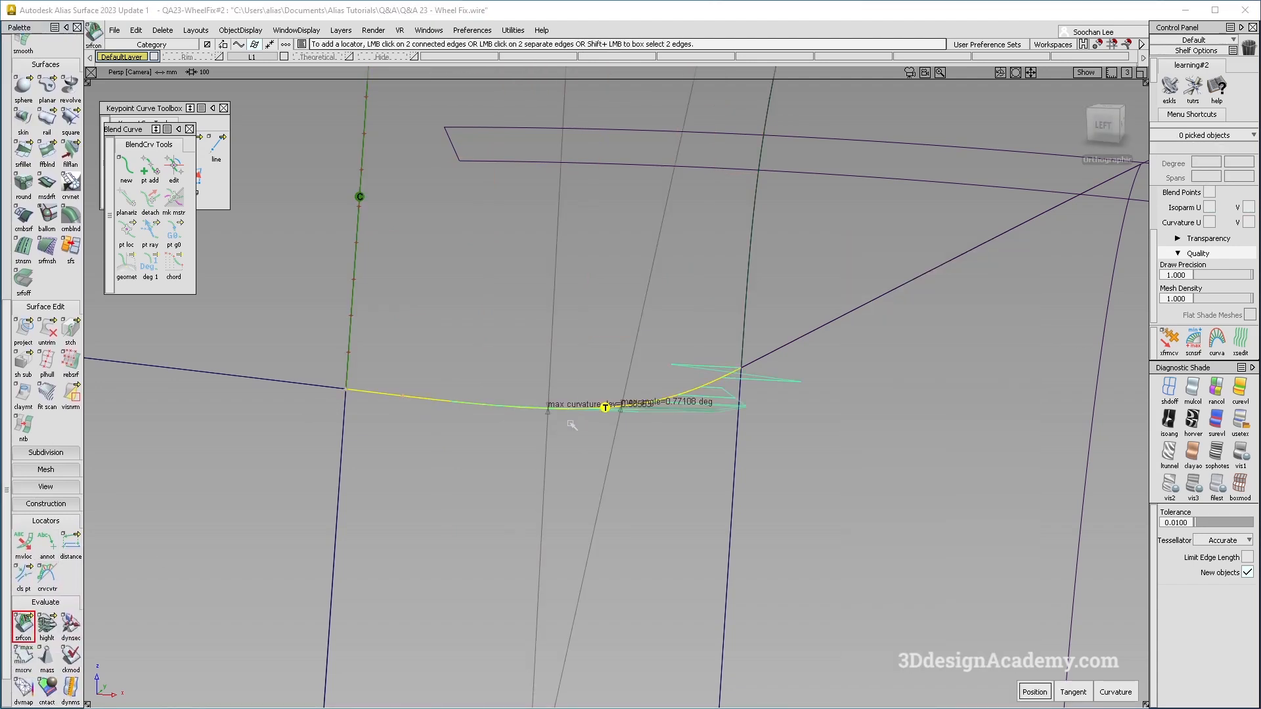
left_click_drag(571, 425, 512, 397, "alt+shift")
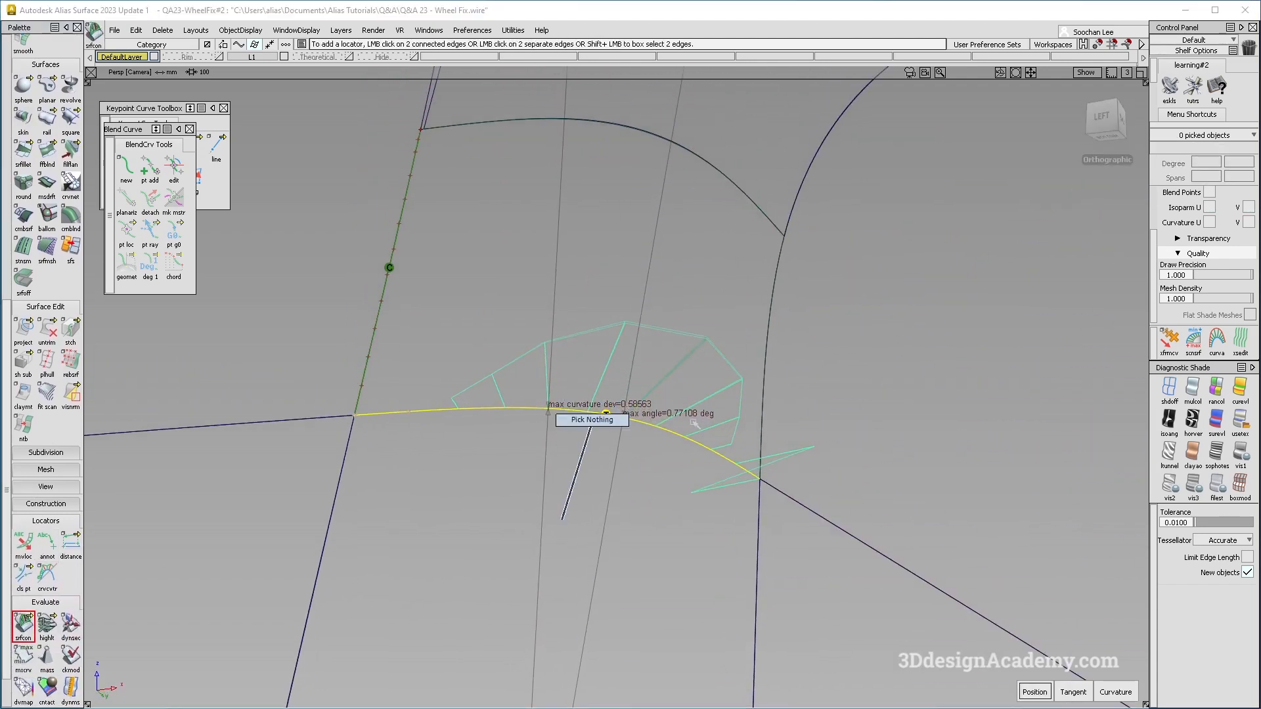
Align the small patch's lower edge to the end of the narrow spoke strip with G2 continuity
scroll(46, 368, "up", 5)
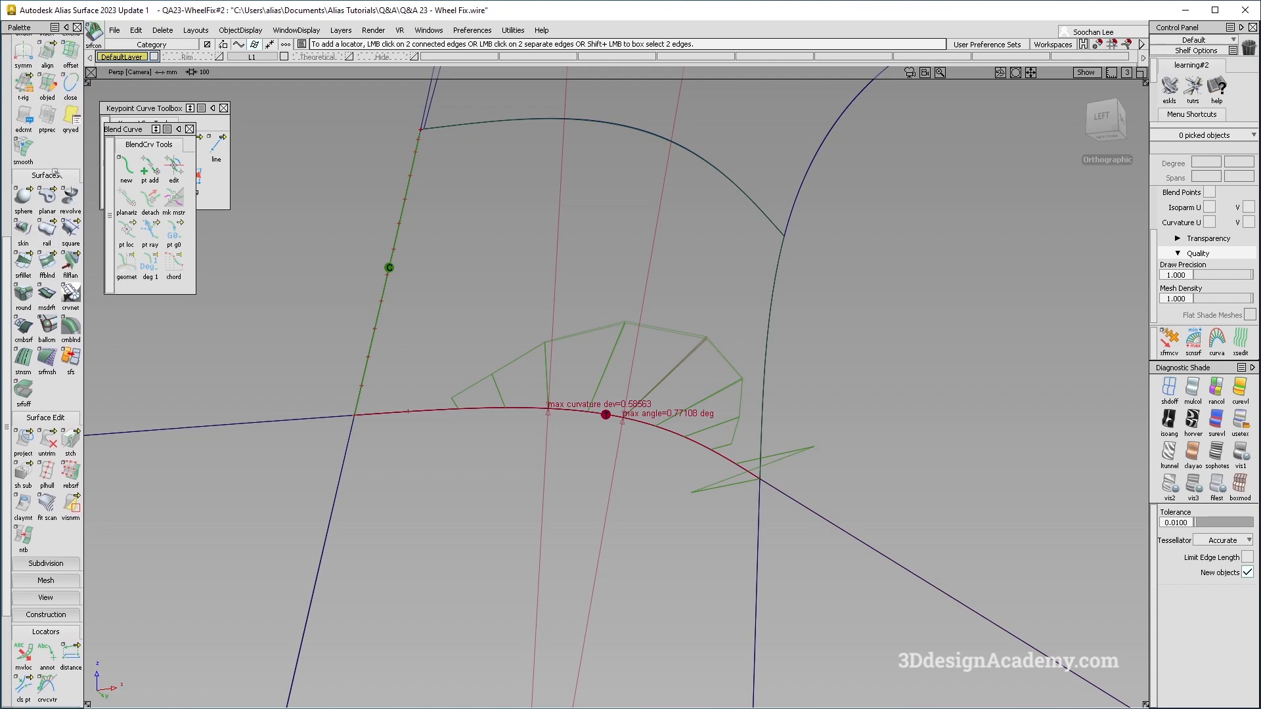
left_click(47, 167)
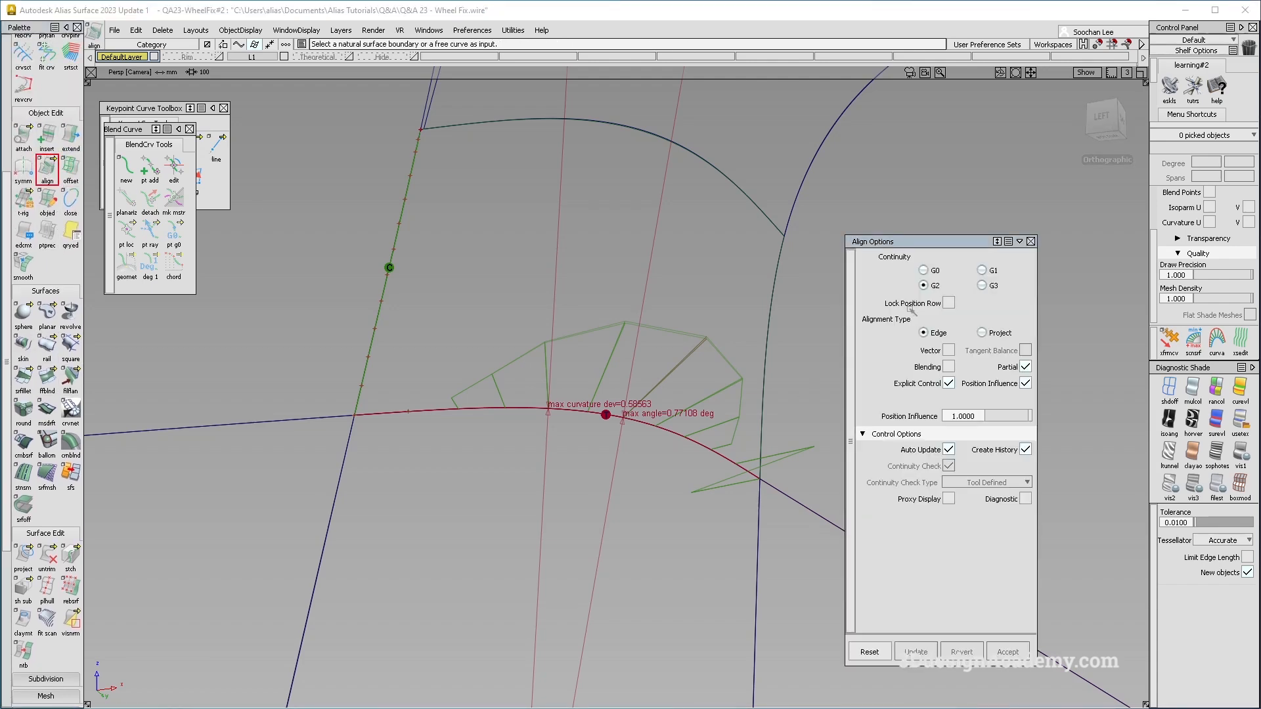
left_click(625, 421)
left_click(650, 439)
left_click(644, 433)
left_click(622, 418)
left_click_drag(622, 418, 506, 354, "alt+shift")
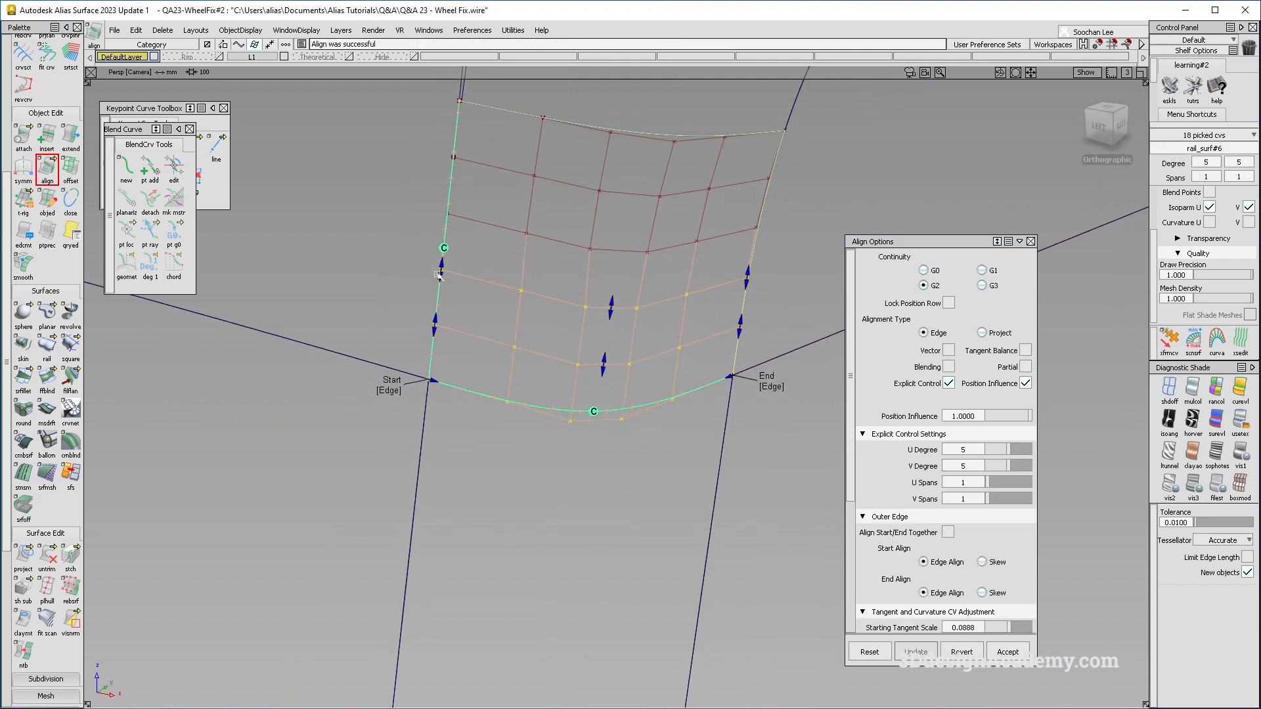
Enable Proxy Display for the small patch's lower-edge alignment
left_click_drag(613, 413, 582, 257, "alt+shift")
scroll(944, 544, "down", 6)
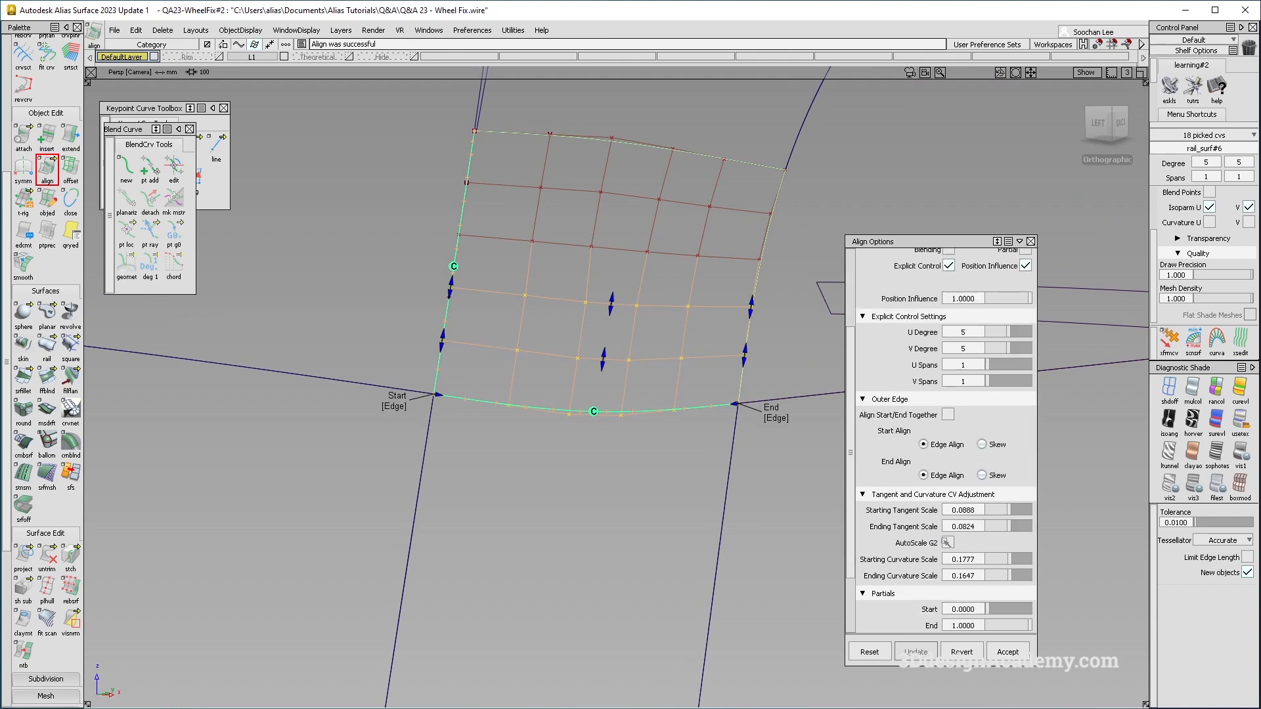
left_click(948, 625)
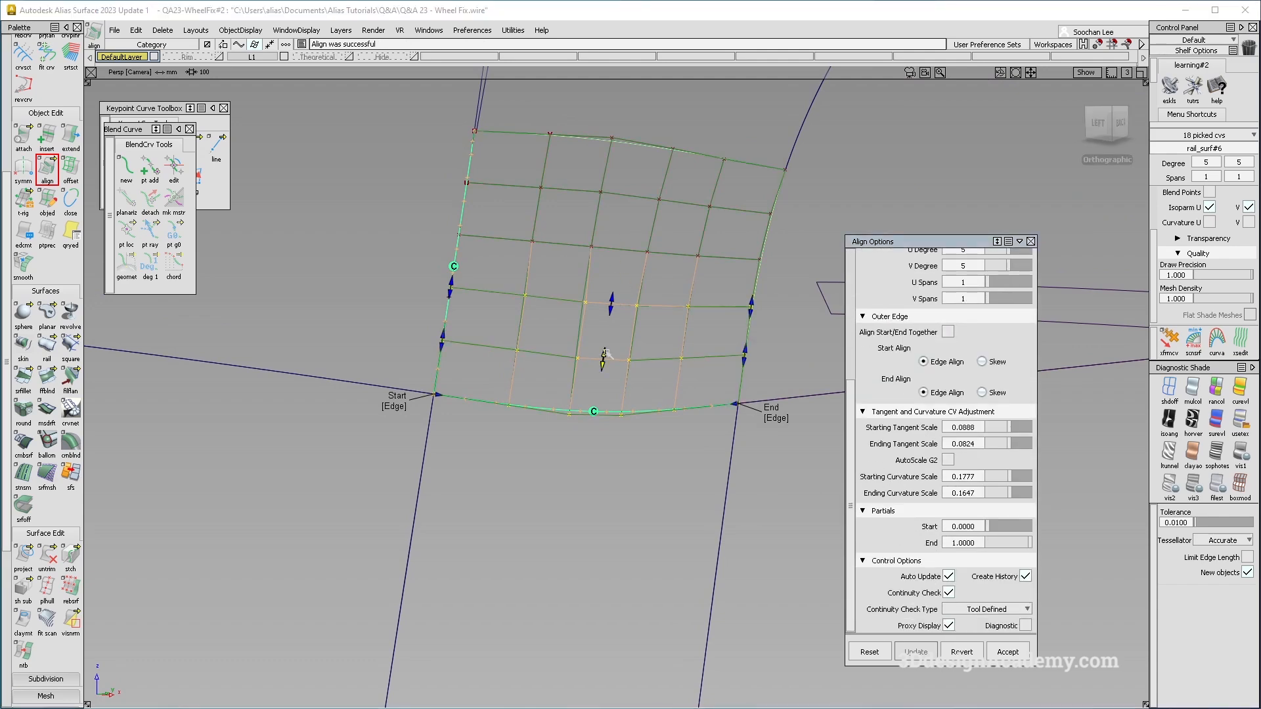
Examine the aligned small patch and the surrounding spoke-to-rim blend curves from several angles
left_click_drag(610, 308, 546, 352, "alt+shift")
left_click_drag(672, 394, 673, 366, "alt+shift")
right_click_drag(600, 194, 523, 341, "alt+shift")
left_click_drag(523, 341, 564, 290, "alt+shift")
right_click_drag(635, 220, 540, 345, "alt+shift")
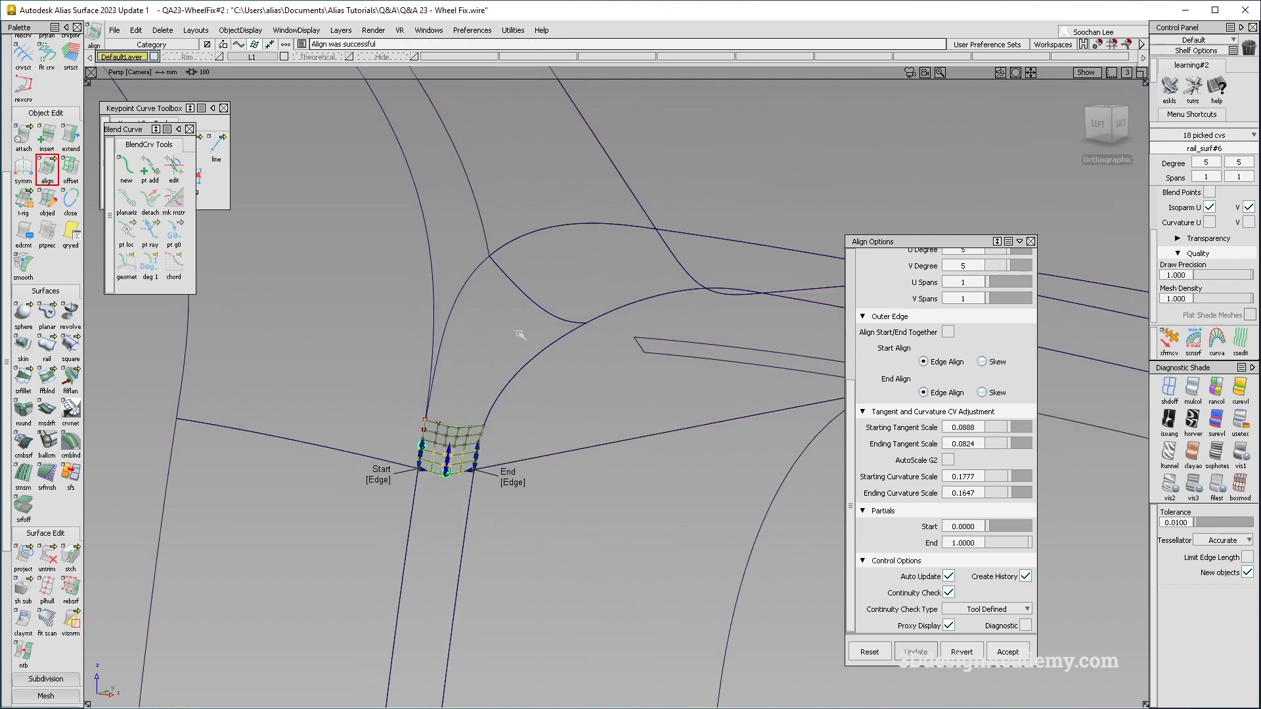
left_click_drag(683, 256, 521, 285, "alt+shift")
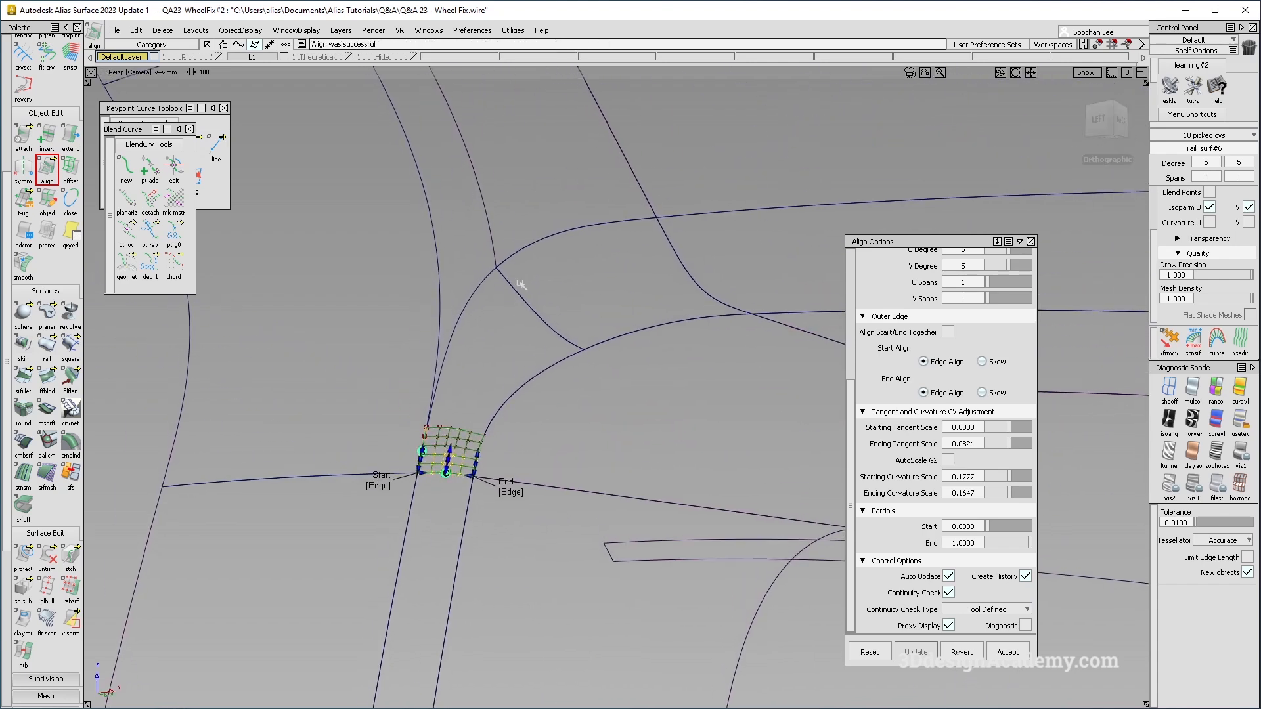
right_click_drag(453, 452, 436, 387, "alt+shift")
left_click_drag(437, 388, 453, 456, "alt+shift")
left_click_drag(527, 425, 584, 453, "alt+shift")
left_click(599, 444)
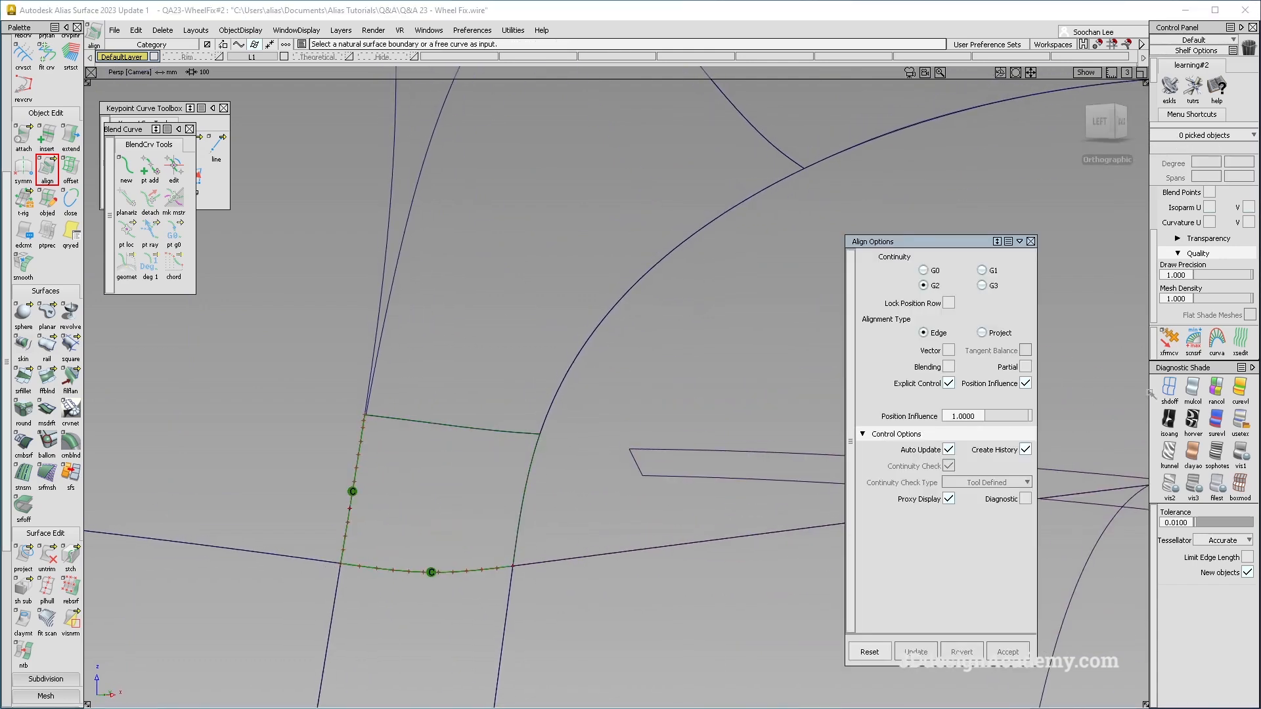
Shade the model and check surface continuity along the small patch's opposite side edge, next to the broad adjacent face
left_click(1192, 390)
left_click_drag(533, 509, 482, 529, "alt+shift")
left_click_drag(434, 573, 350, 356, "ctrl+shift")
left_click_drag(8, 511, 7, 622)
left_click(23, 652)
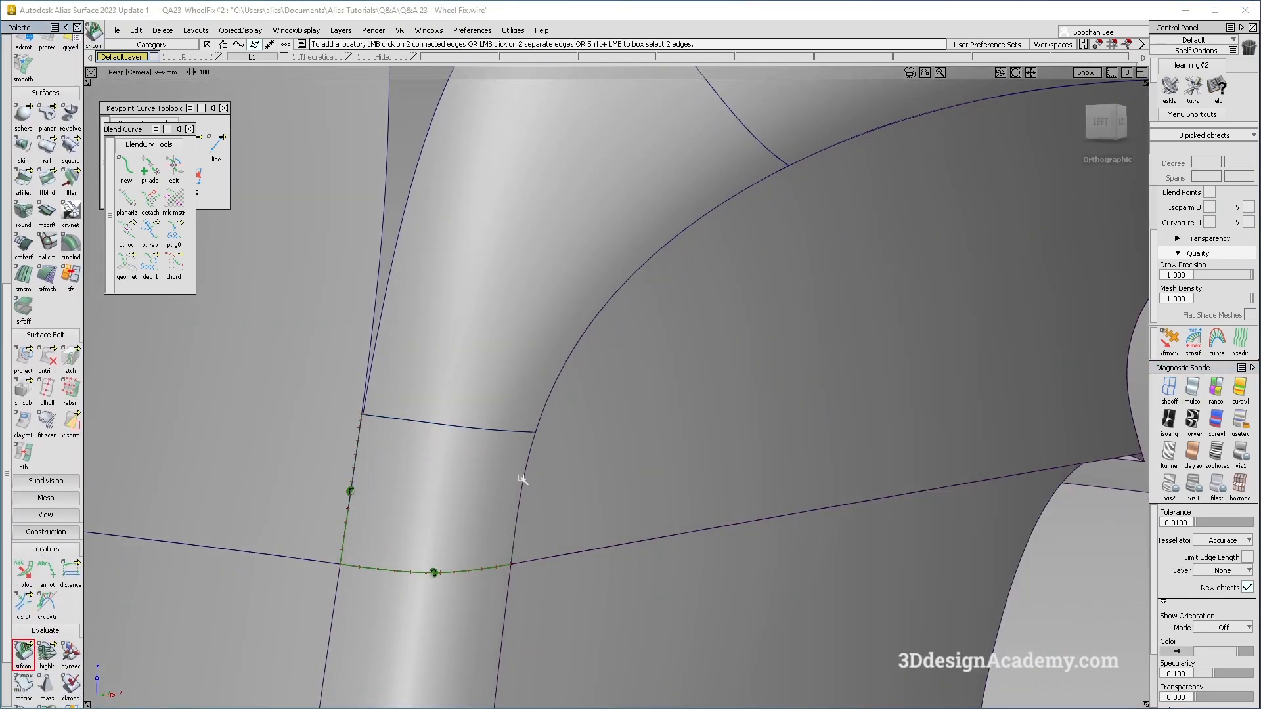
left_click(520, 480)
left_click_drag(525, 460, 560, 457, "alt+shift")
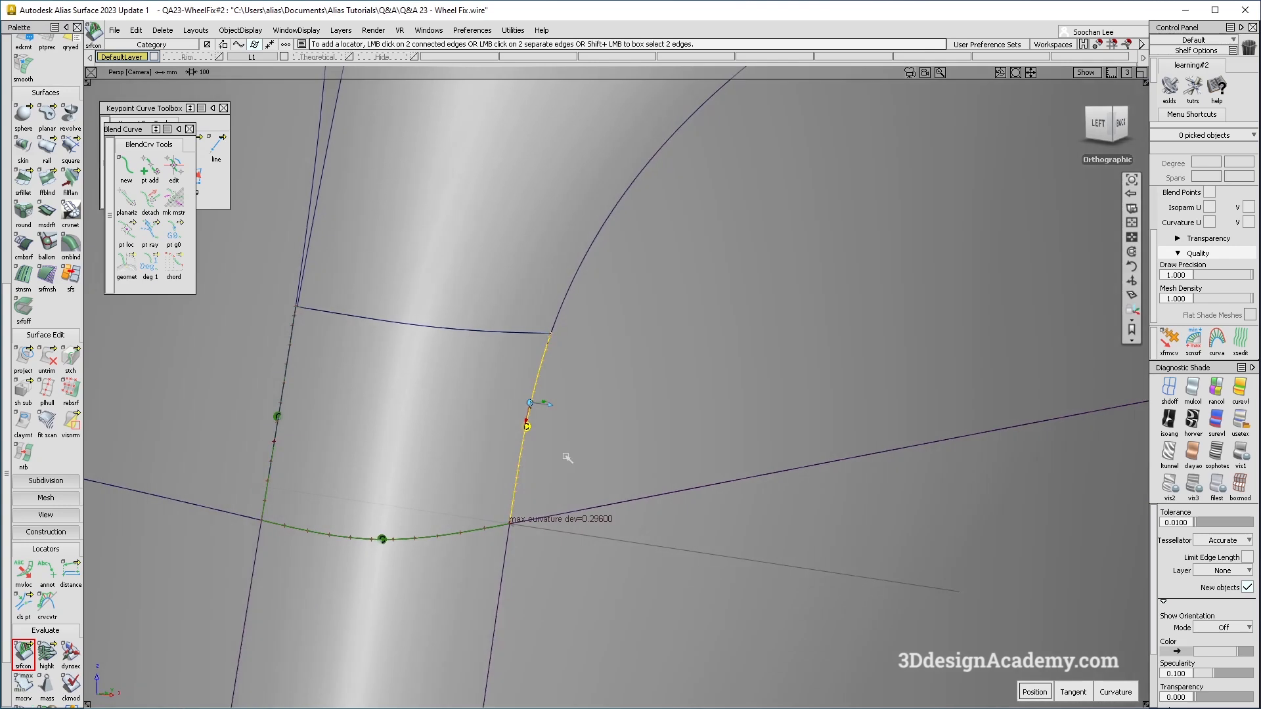
Turn off shading and align the small patch's opposite side edge to the broad adjacent face with G2 continuity and Partial enabled
left_click(1168, 388)
left_click_drag(8, 381, 7, 280)
left_click(46, 151)
left_click(537, 386)
key("Return")
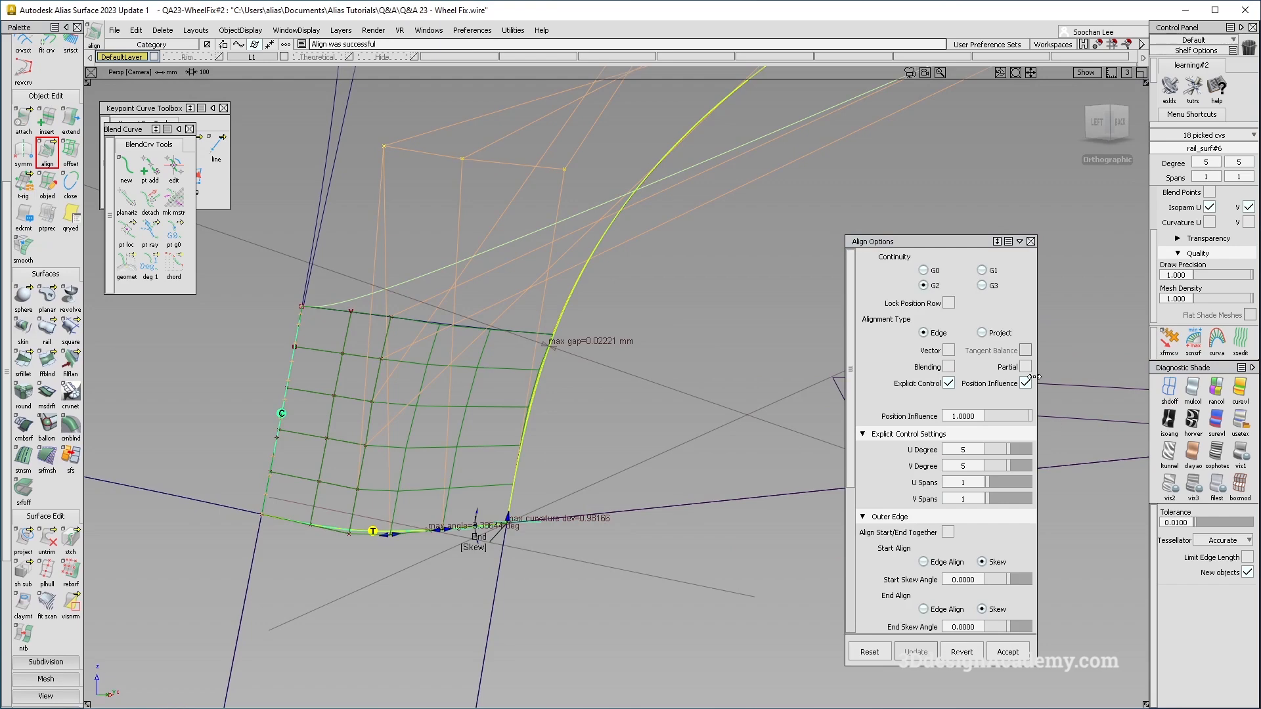
left_click(1024, 367)
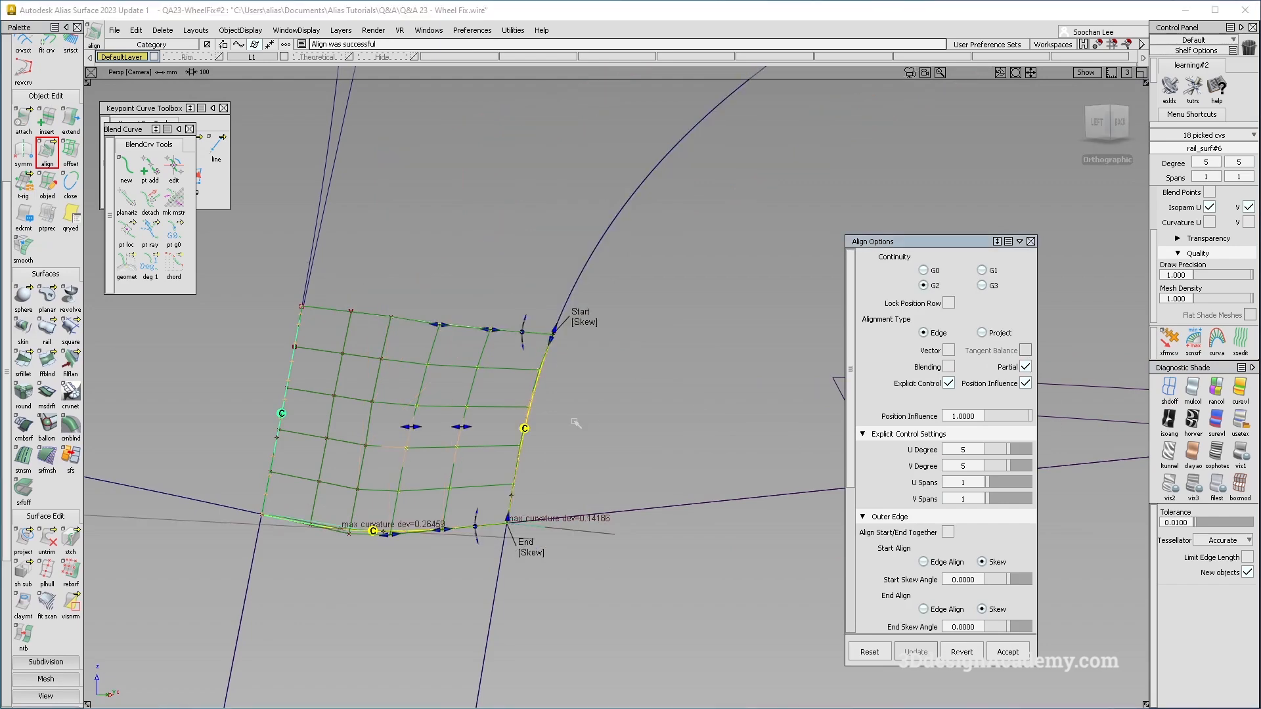
left_click_drag(512, 501, 509, 442, "alt+shift")
left_click(510, 463)
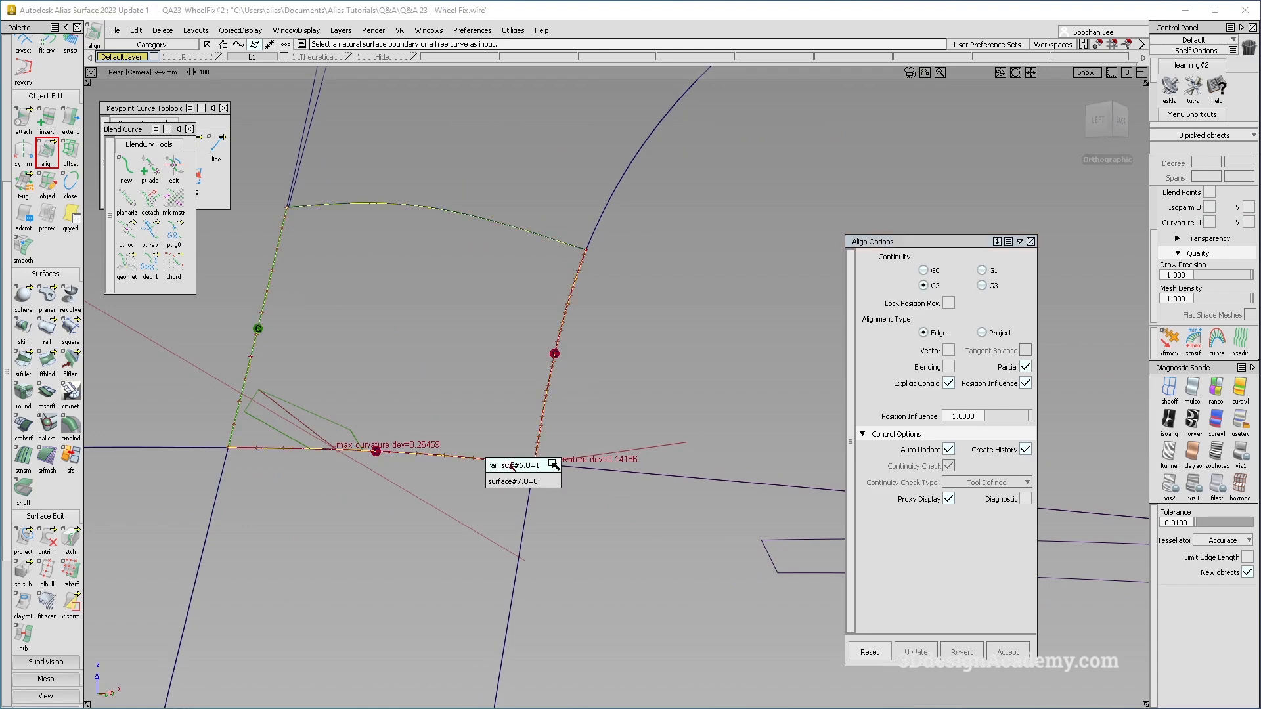
Display the control vertices and hull of the large surface adjoining the blend
right_click_drag(642, 535, 645, 511, "alt+shift")
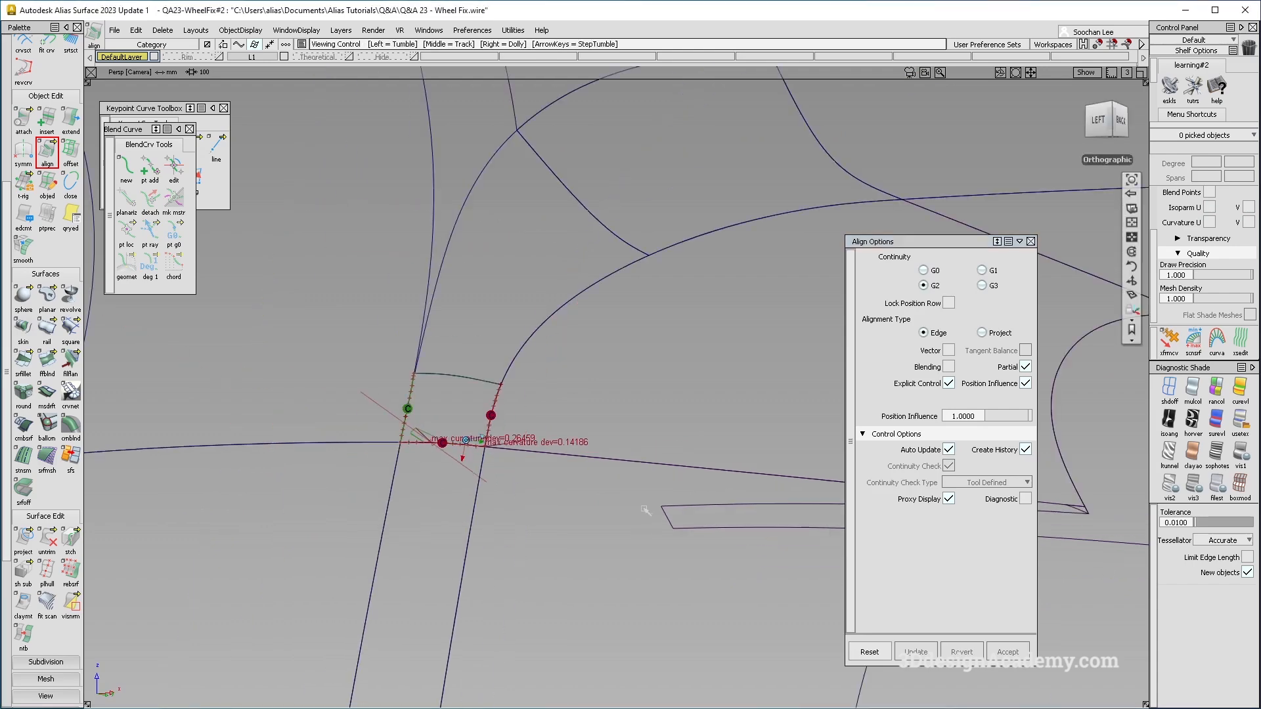
left_click_drag(765, 399, 761, 436, "ctrl+shift")
left_click(729, 471)
right_click_drag(703, 459, 655, 439, "alt+shift")
left_click_drag(655, 439, 645, 478, "alt+shift")
right_click_drag(646, 479, 586, 474, "alt+shift")
left_click_drag(586, 474, 522, 462, "alt+shift")
right_click_drag(522, 463, 550, 462, "alt+shift")
left_click(376, 409)
scroll(52, 73, "up", 9)
scroll(56, 73, "up", 2)
left_click(47, 59)
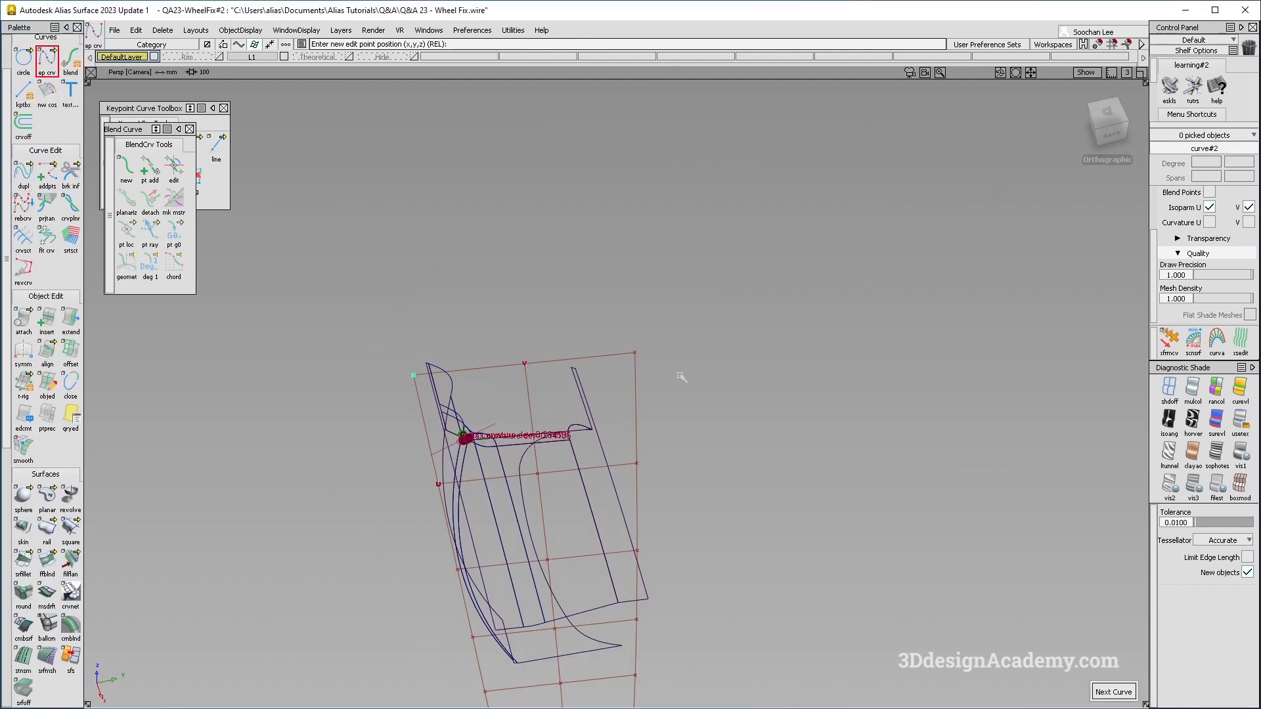
key("shift+alt")
right_click_drag(585, 361, 526, 307, "alt+shift")
left_click_drag(526, 306, 526, 413, "alt+shift")
right_click_drag(525, 414, 464, 424, "alt+shift")
left_click_drag(464, 425, 608, 442, "alt+shift")
left_click_drag(580, 279, 630, 349, "ctrl+shift")
left_click(621, 330)
key("Delete")
key("Return")
left_click_drag(492, 583, 482, 483, "alt+shift")
mouse_move(482, 483)
middle_mouse_down("alt+shift")
mouse_move(538, 436)
mouse_move(481, 497)
middle_mouse_up("alt+shift")
right_click_drag(588, 378, 663, 383, "alt+shift")
left_click_drag(872, 388, 824, 434, "ctrl+shift")
left_click(816, 367)
left_click_drag(602, 562, 604, 348, "ctrl+shift")
right_click_drag(604, 349, 739, 369, "alt+shift")
left_click_drag(739, 369, 601, 368, "alt+shift")
middle_click_drag(601, 367, 578, 426, "alt+shift")
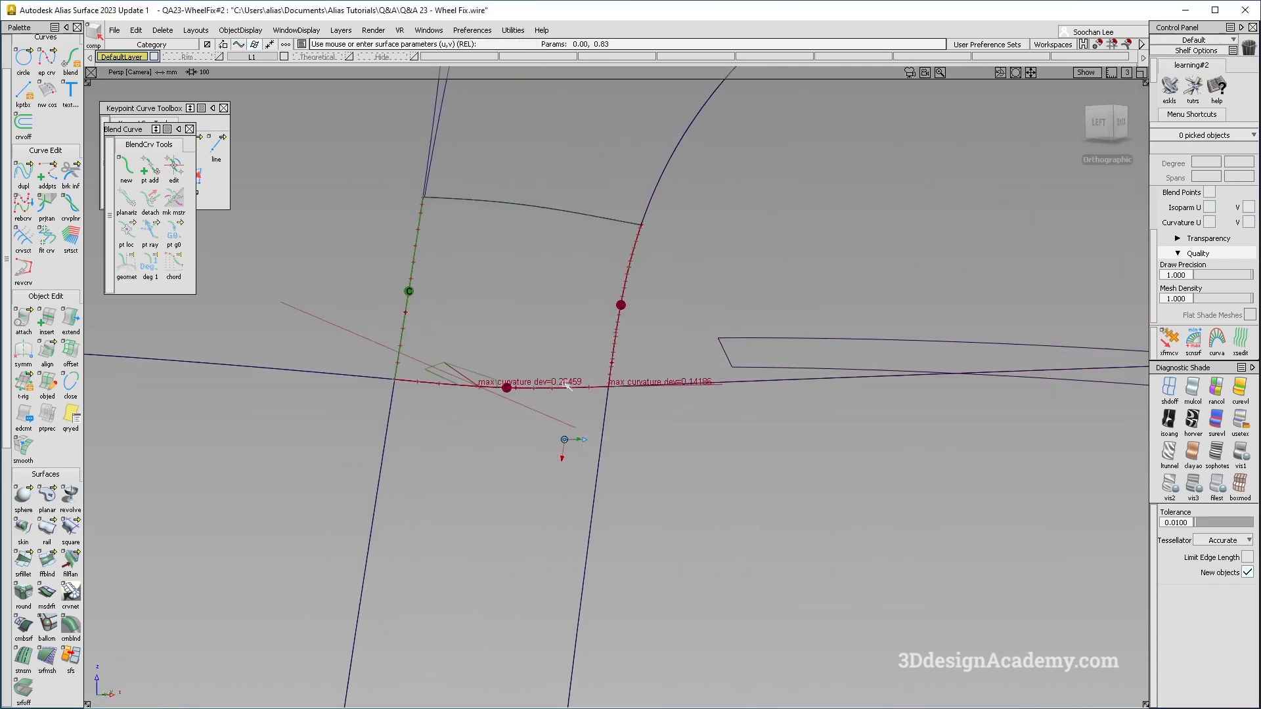
Realign the small patch's lower edge to the end of the narrow spoke strip with G2 continuity and the Edge type
double_click(47, 355)
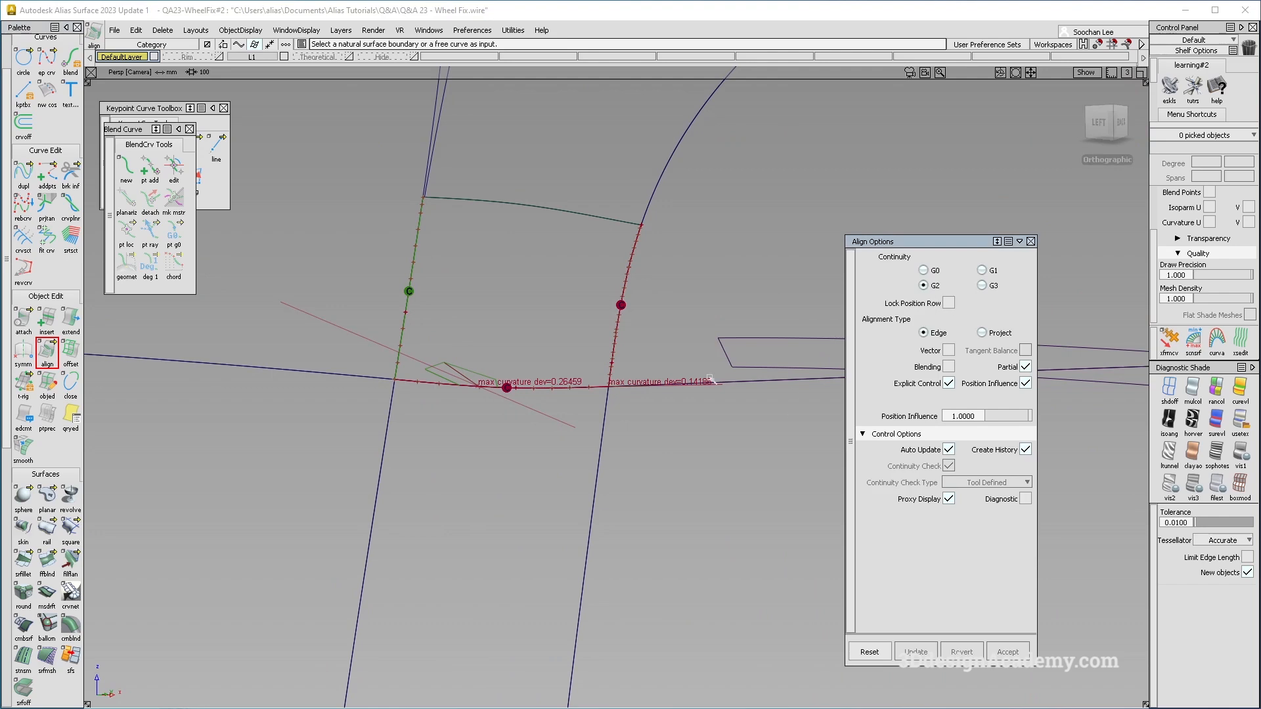
mouse_move(545, 418)
left_mouse_down("alt+shift")
mouse_move(563, 434)
mouse_move(555, 398)
left_mouse_up("alt+shift")
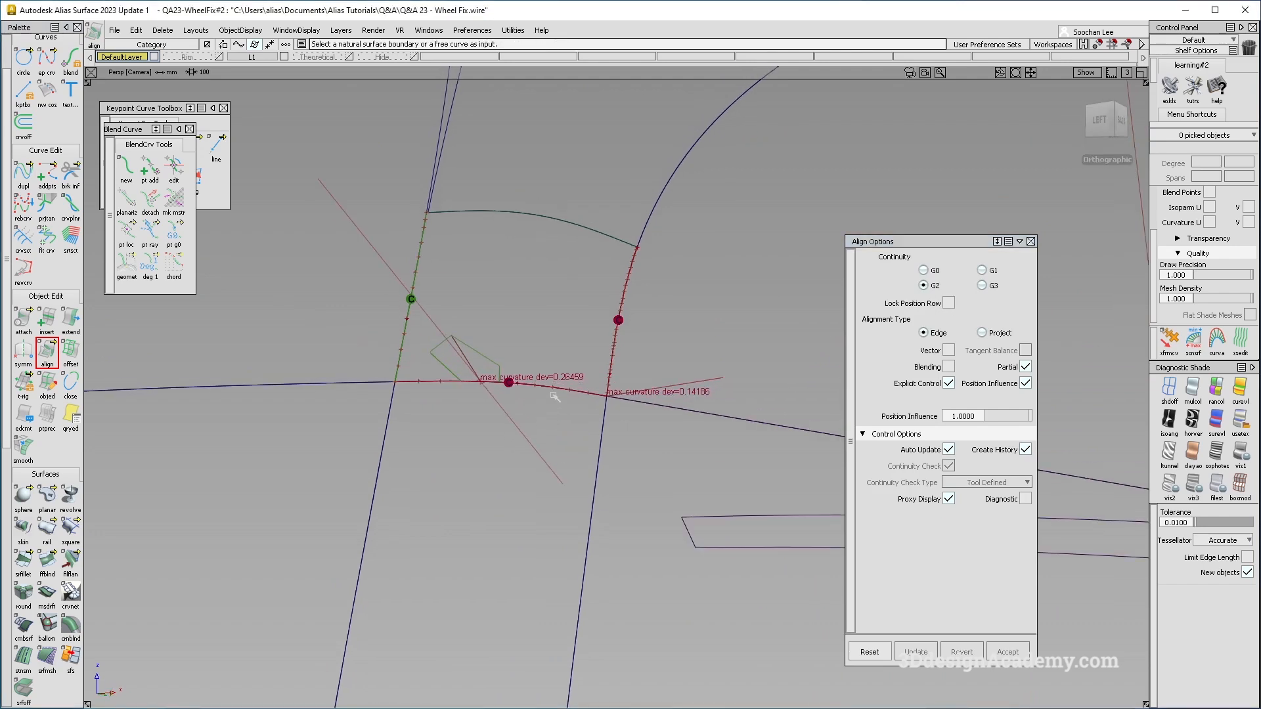
left_click(557, 390)
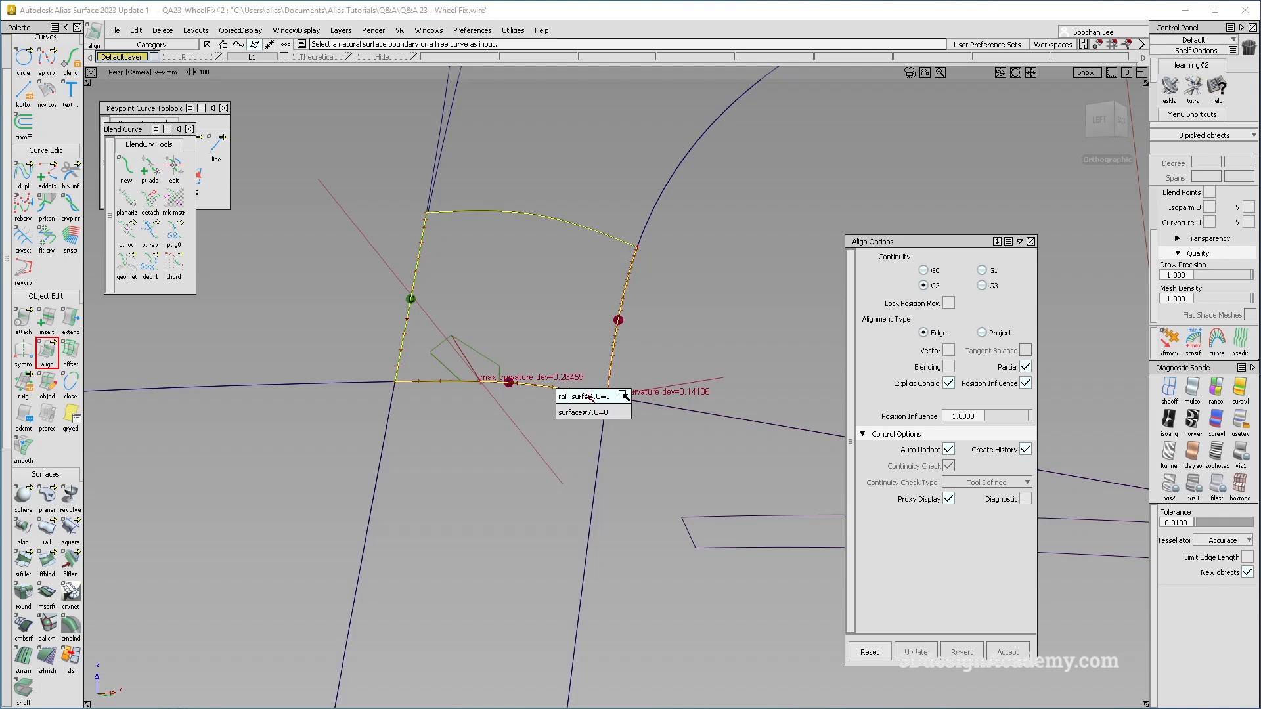
left_click(588, 397)
key("Return")
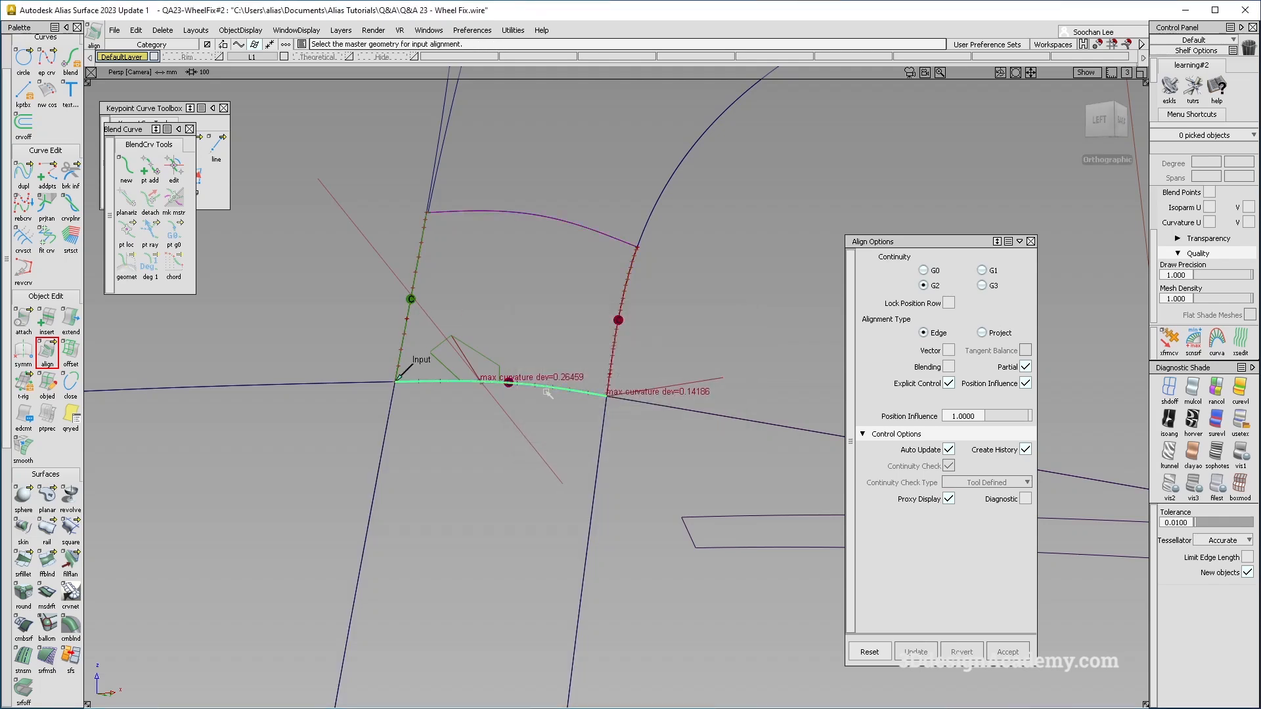
left_click_drag(552, 389, 652, 338, "alt+shift")
left_click(720, 401)
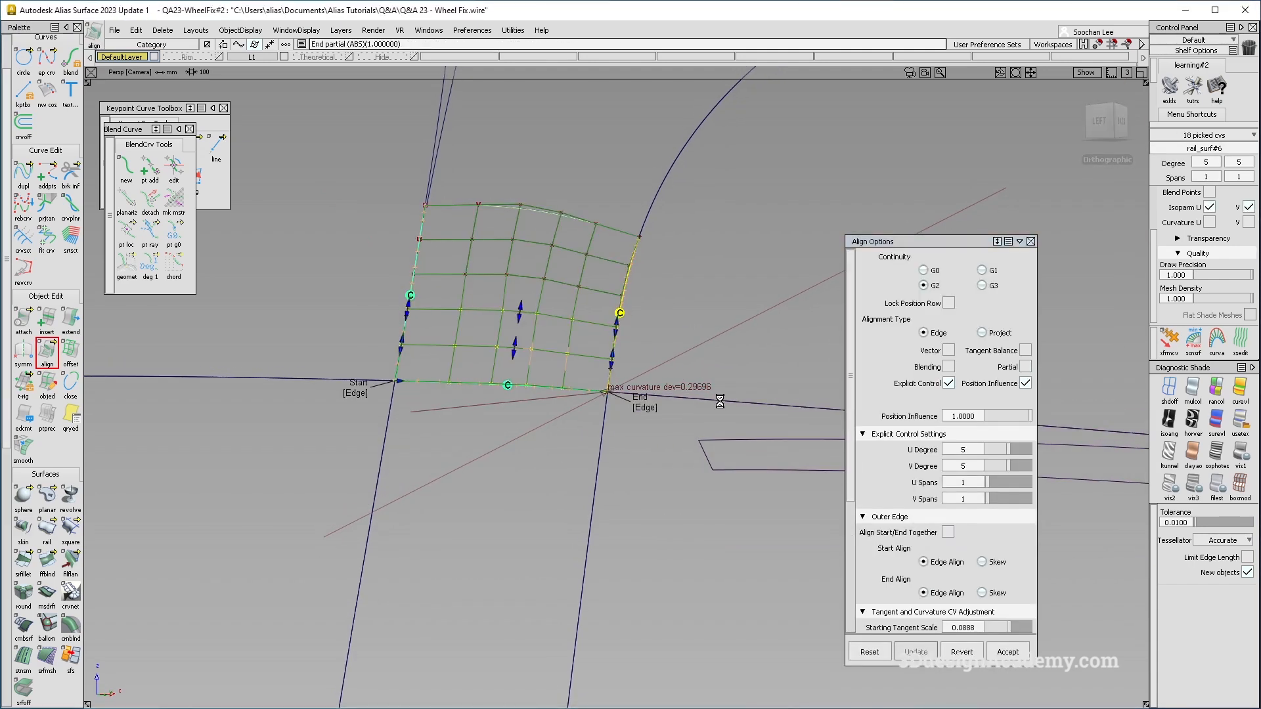
Select the small patch and delete its construction history
right_click_drag(635, 378, 621, 356, "alt+shift")
mouse_move(620, 356)
left_mouse_down("ctrl+shift")
mouse_move(608, 254)
mouse_move(566, 290)
left_mouse_up("ctrl+shift")
left_click(373, 182)
left_click(162, 30)
left_click(165, 64)
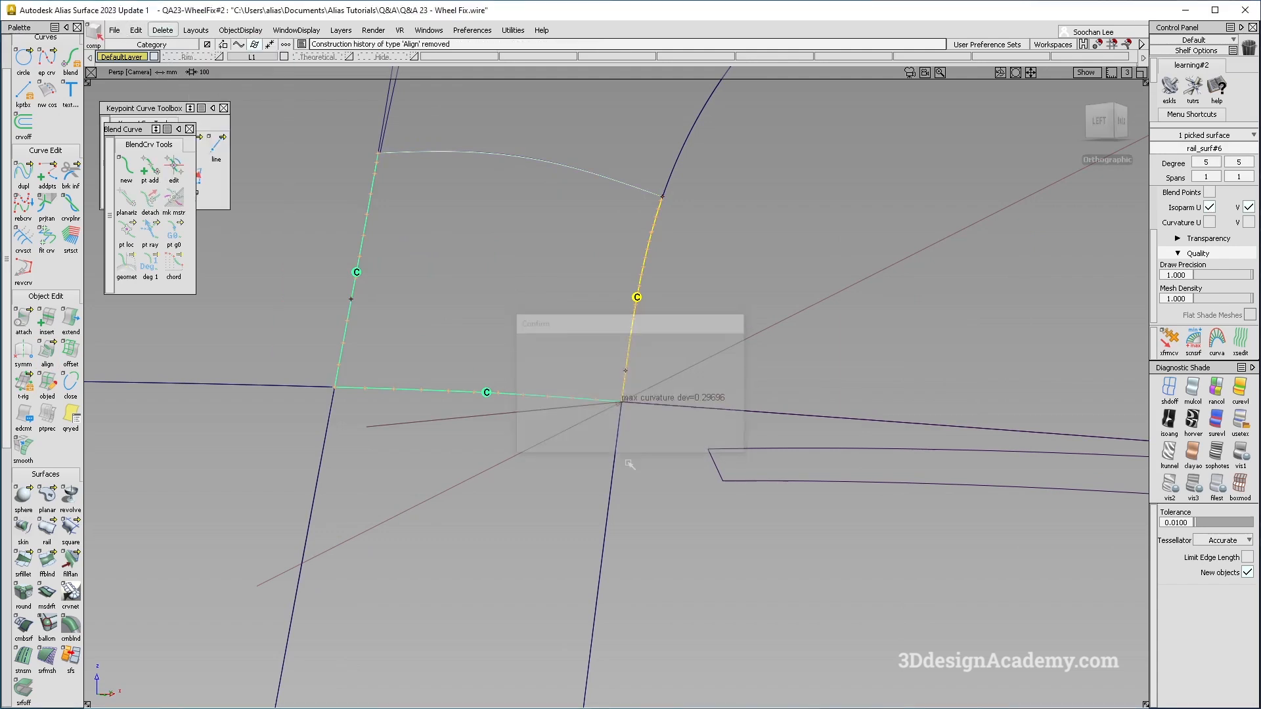
Pick one control vertex on the small patch's lower edge and set the CV move tool's mouse sensitivity to 500000
left_click_drag(581, 448, 506, 388, "ctrl+shift")
left_click_drag(505, 389, 524, 406)
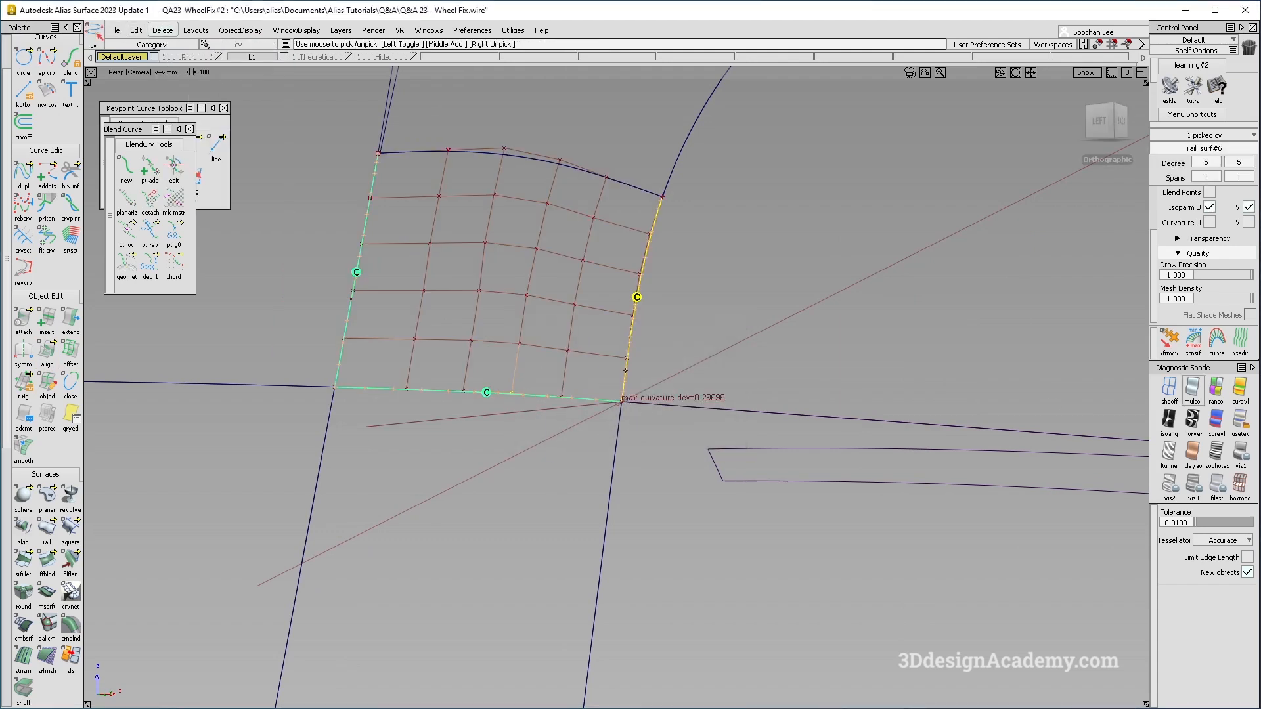
left_click(1169, 341)
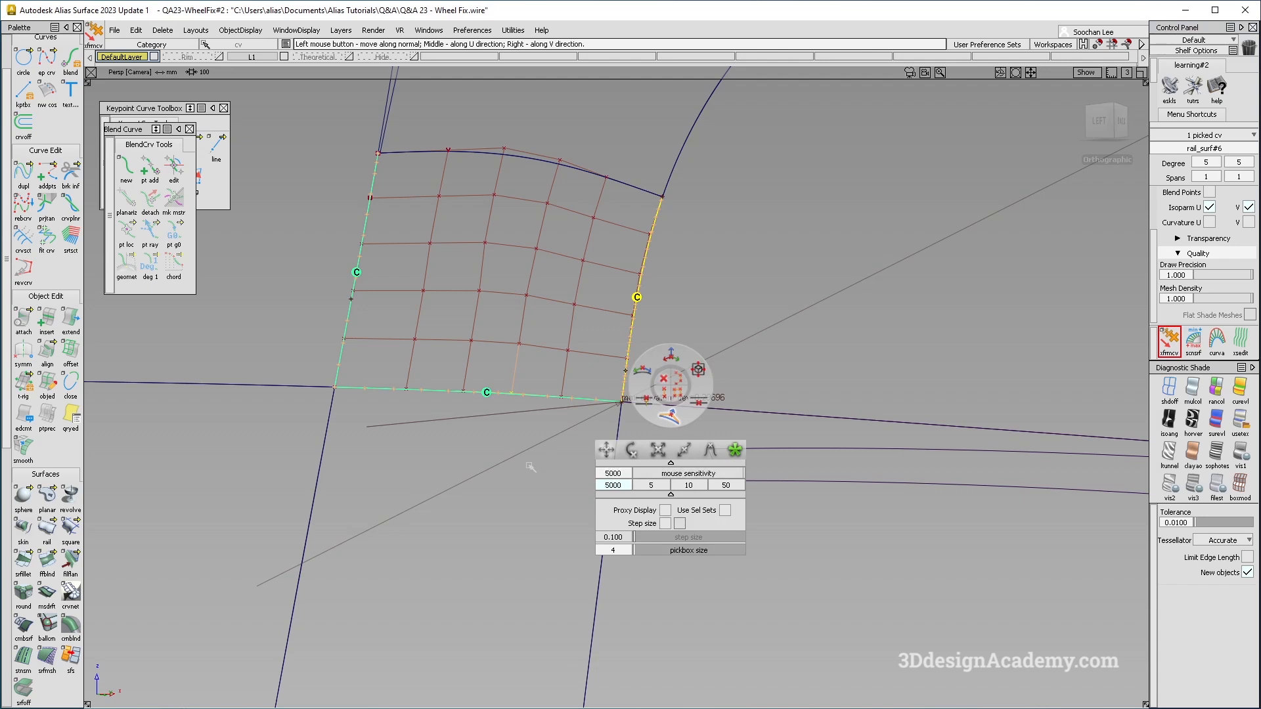
mouse_move(521, 465)
left_mouse_down()
mouse_move(540, 467)
mouse_move(528, 473)
left_mouse_up()
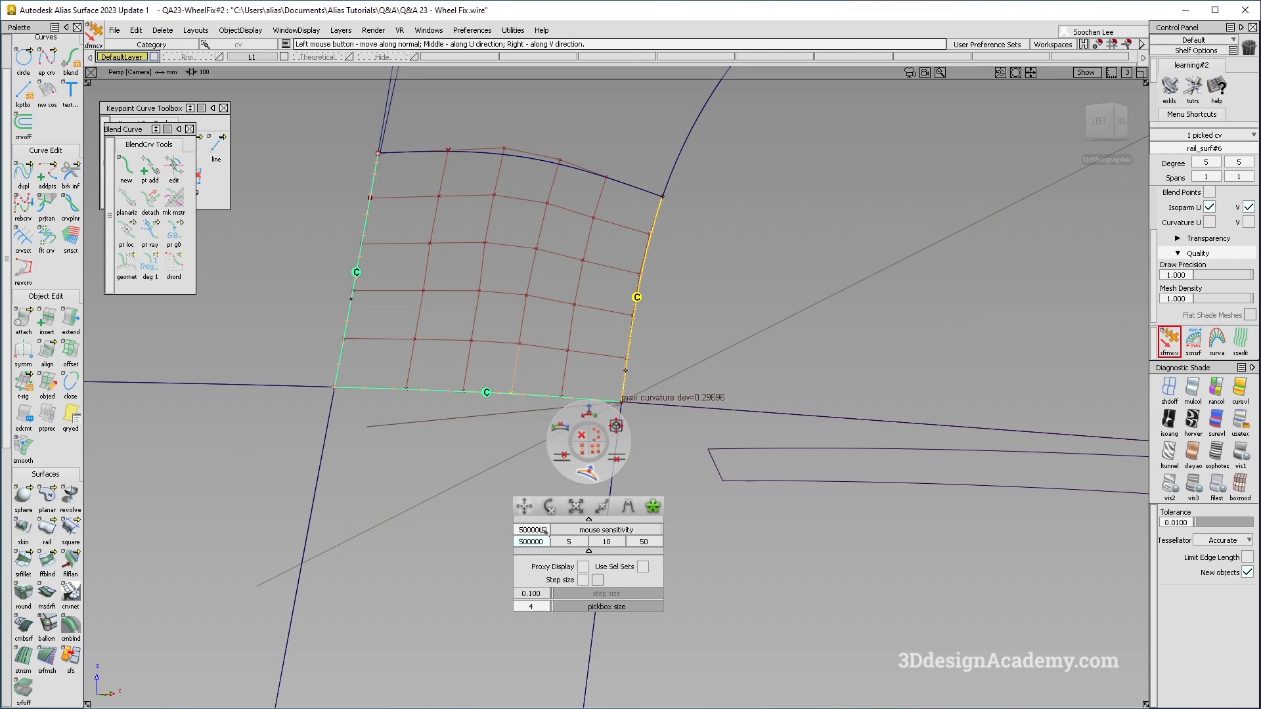
left_click(682, 436)
Hide the small patch's control vertices and remove the continuity locators around it
left_click_drag(585, 368, 583, 252, "ctrl+shift")
left_click(565, 248)
left_click_drag(538, 441, 574, 320, "ctrl+shift")
left_click_drag(673, 459, 582, 321, "ctrl+shift")
Check surface continuity along the upper, lower and end edges of the corner blend surface
right_click_drag(585, 324, 617, 307, "alt+shift")
left_click_drag(617, 307, 641, 290, "alt+shift")
right_click_drag(641, 290, 535, 341, "alt+shift")
mouse_move(534, 341)
left_mouse_down("alt+shift")
mouse_move(629, 279)
mouse_move(562, 293)
mouse_move(499, 273)
mouse_move(563, 318)
mouse_move(568, 294)
left_mouse_up("alt+shift")
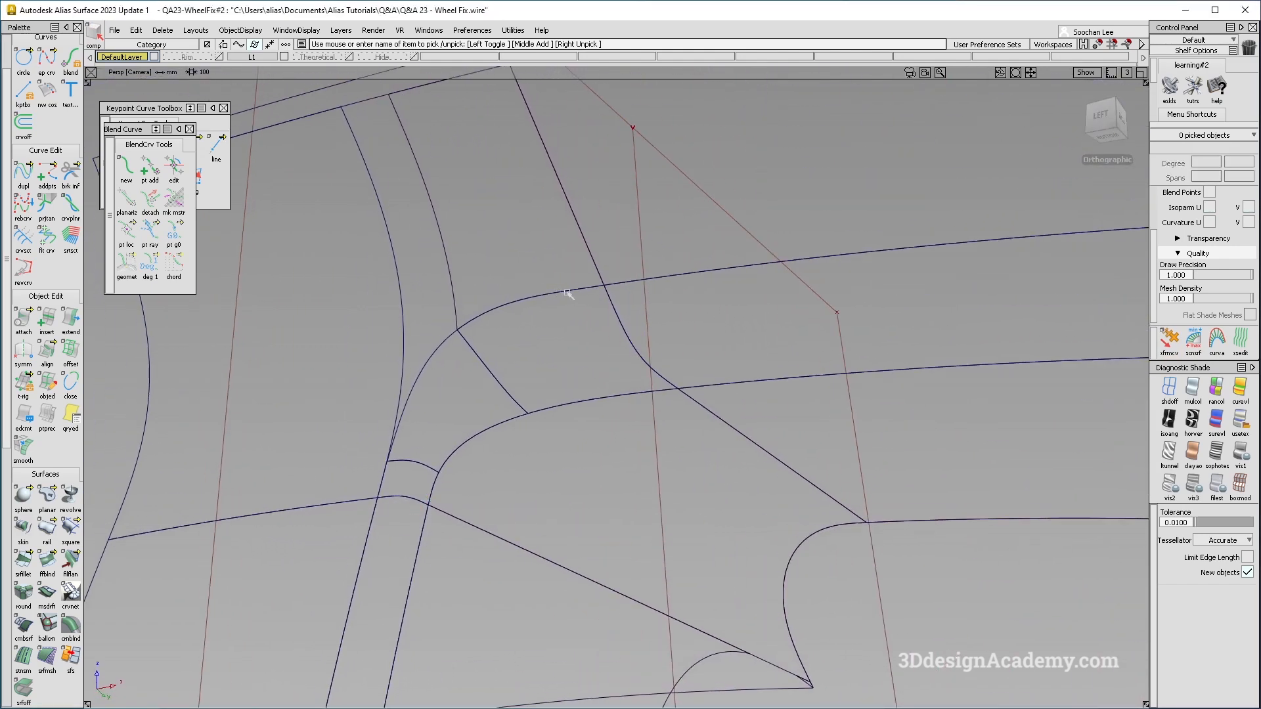
left_click_drag(501, 400, 490, 337, "alt+shift")
scroll(42, 630, "down", 5)
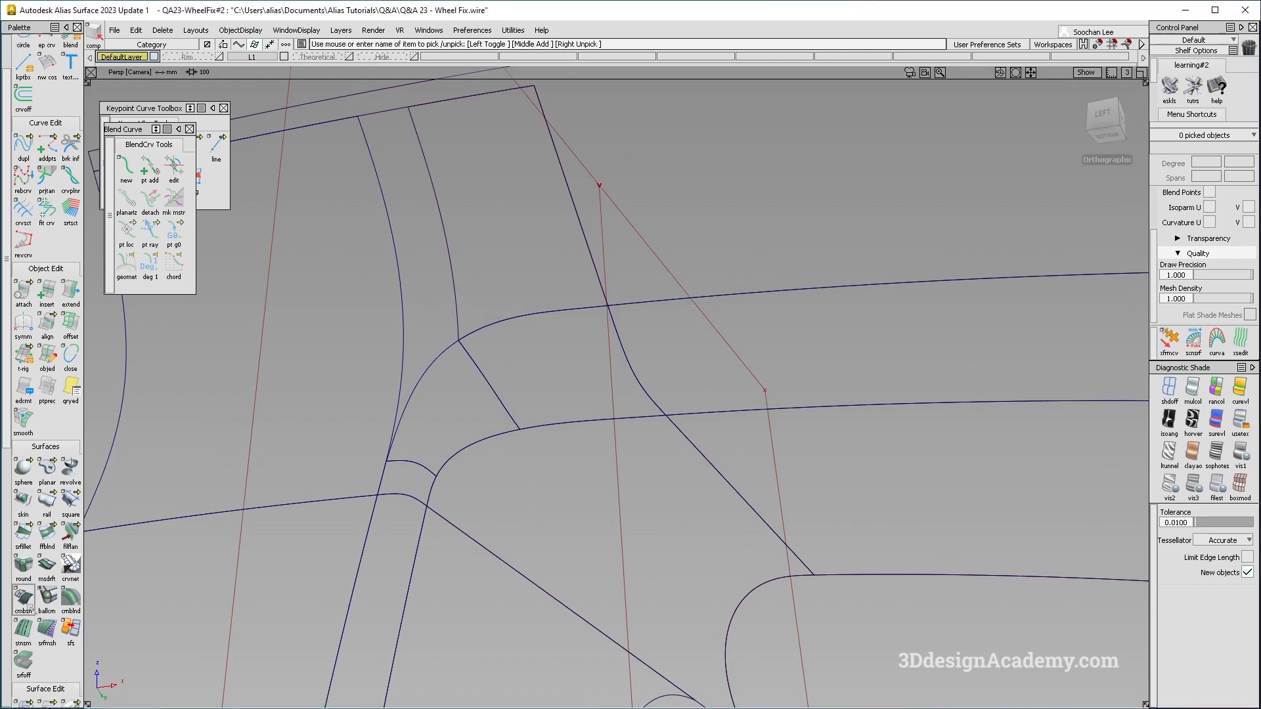
scroll(42, 636, "down", 3)
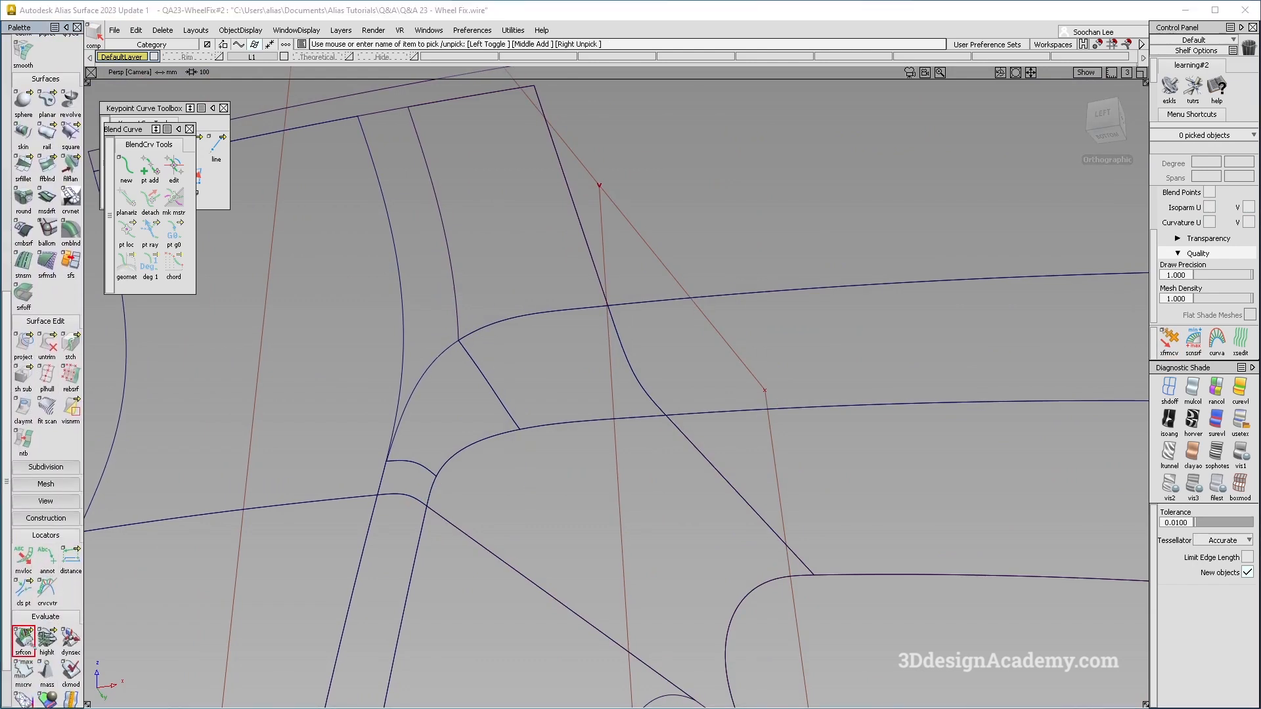
left_click(555, 307)
left_click(614, 412)
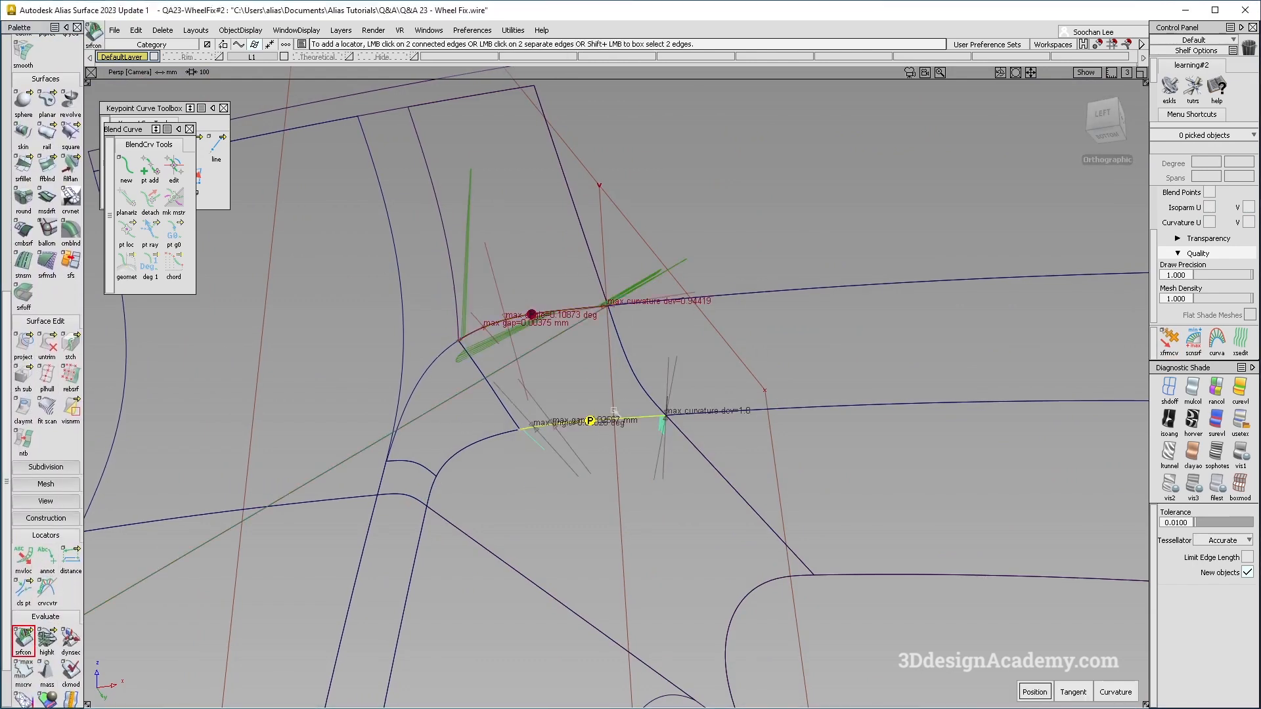
left_click(632, 369)
Examine the gap, angle and curvature deviation combs along the corner blend surface's three checked edges
left_click_drag(633, 369, 559, 299, "alt+shift")
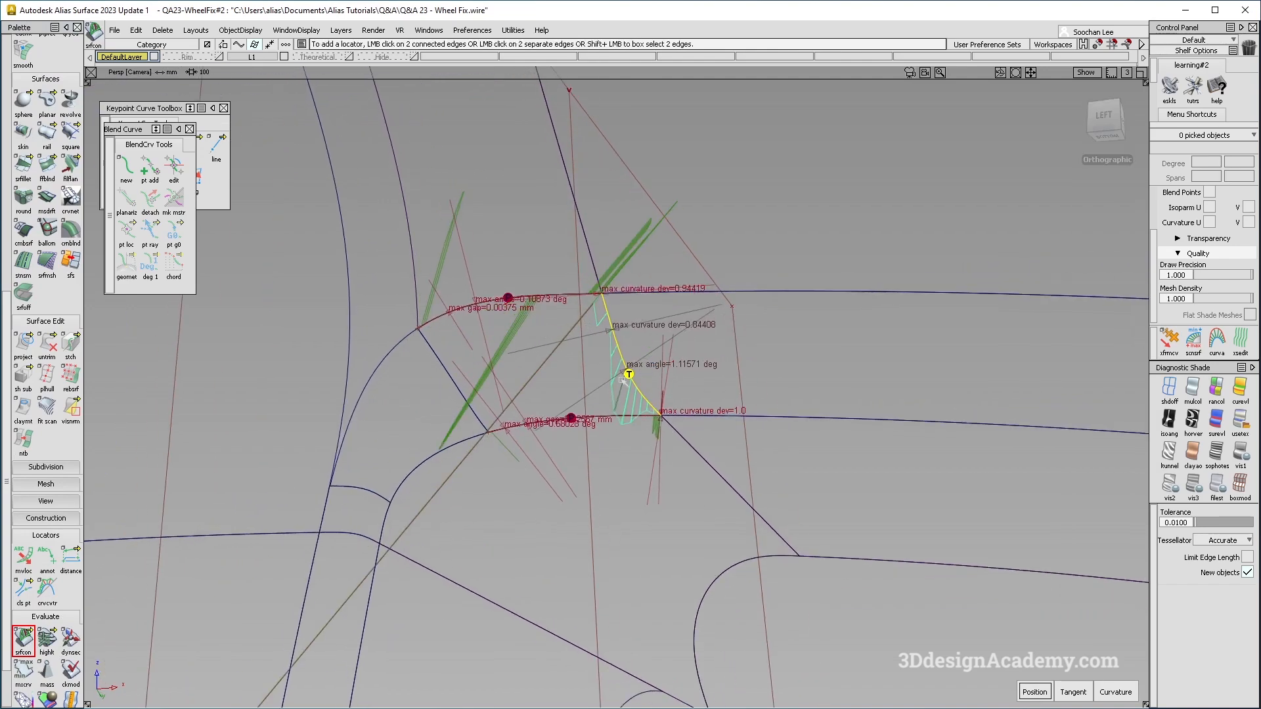
left_click_drag(615, 371, 593, 329, "alt+shift")
left_click_drag(554, 366, 554, 392, "alt+shift")
left_click_drag(547, 344, 512, 358, "alt+shift")
left_click_drag(602, 470, 596, 434, "alt+shift")
right_click_drag(579, 441, 608, 380, "alt+shift")
left_click_drag(608, 380, 601, 398, "alt+shift")
right_click_drag(600, 398, 449, 274, "alt+shift")
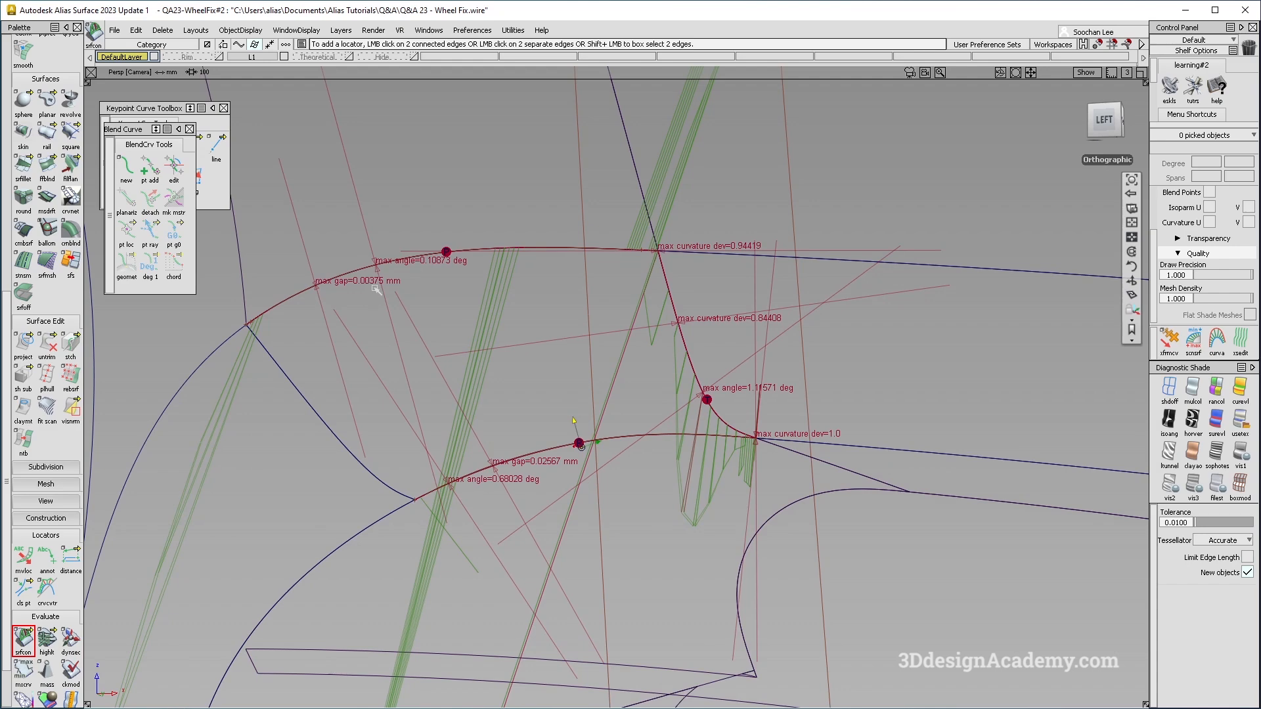
mouse_move(630, 465)
left_mouse_down("alt+shift")
mouse_move(620, 476)
mouse_move(642, 487)
left_mouse_up("alt+shift")
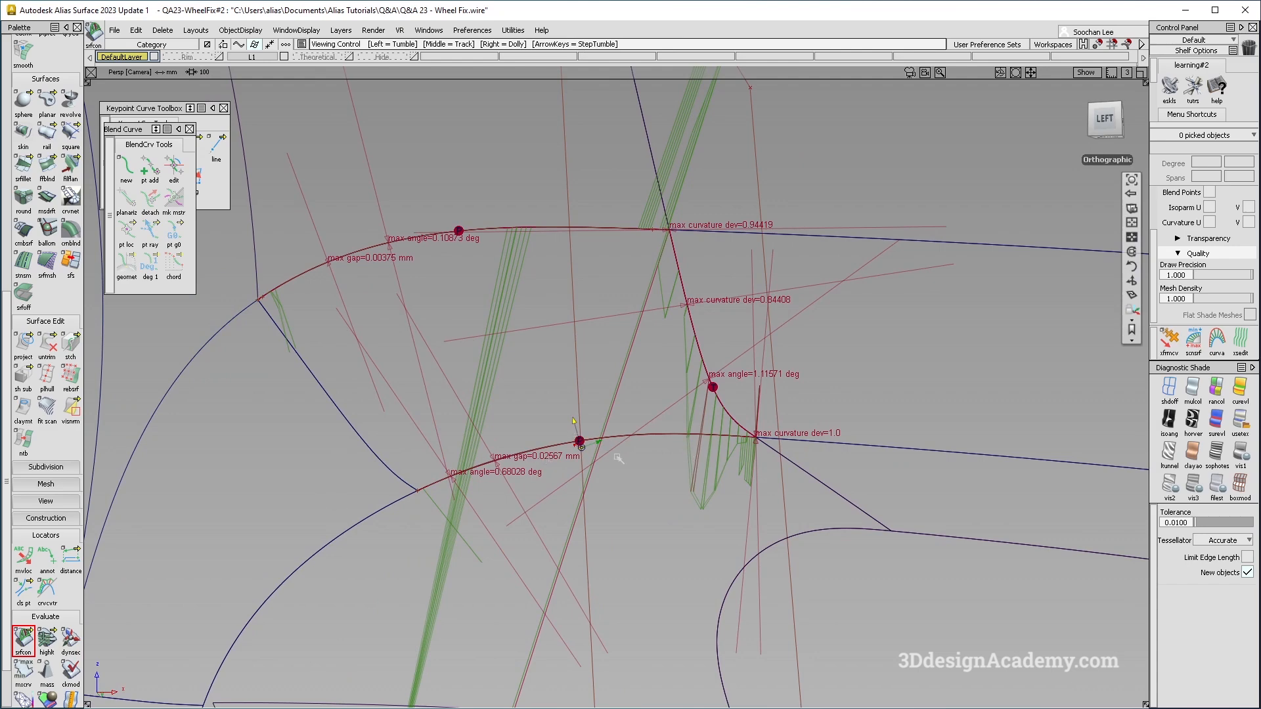
left_click_drag(618, 458, 611, 440, "alt+shift")
Align the corner blend surface's upper edge to the adjacent surface with G2 continuity, Edge type and Partial enabled
left_click_drag(492, 495, 440, 320, "ctrl+shift")
scroll(48, 180, "up", 3)
scroll(47, 180, "up", 2)
double_click(47, 135)
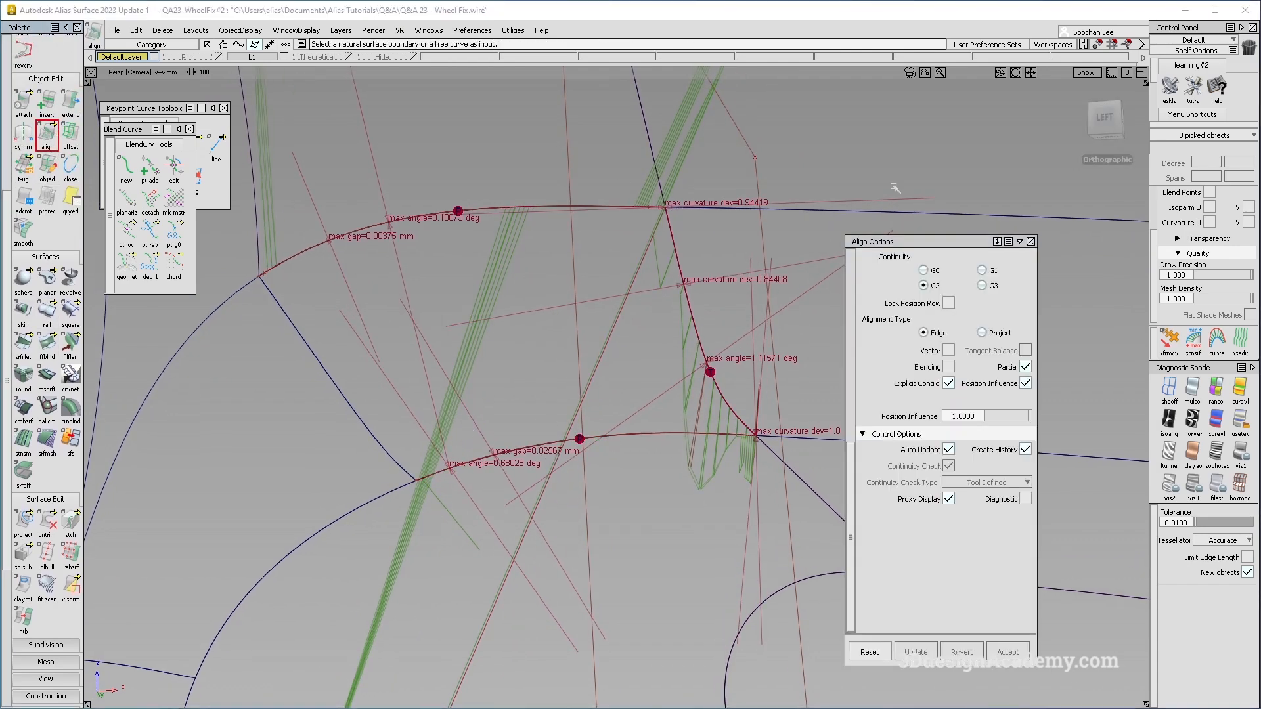
left_click(511, 206)
left_click(580, 440)
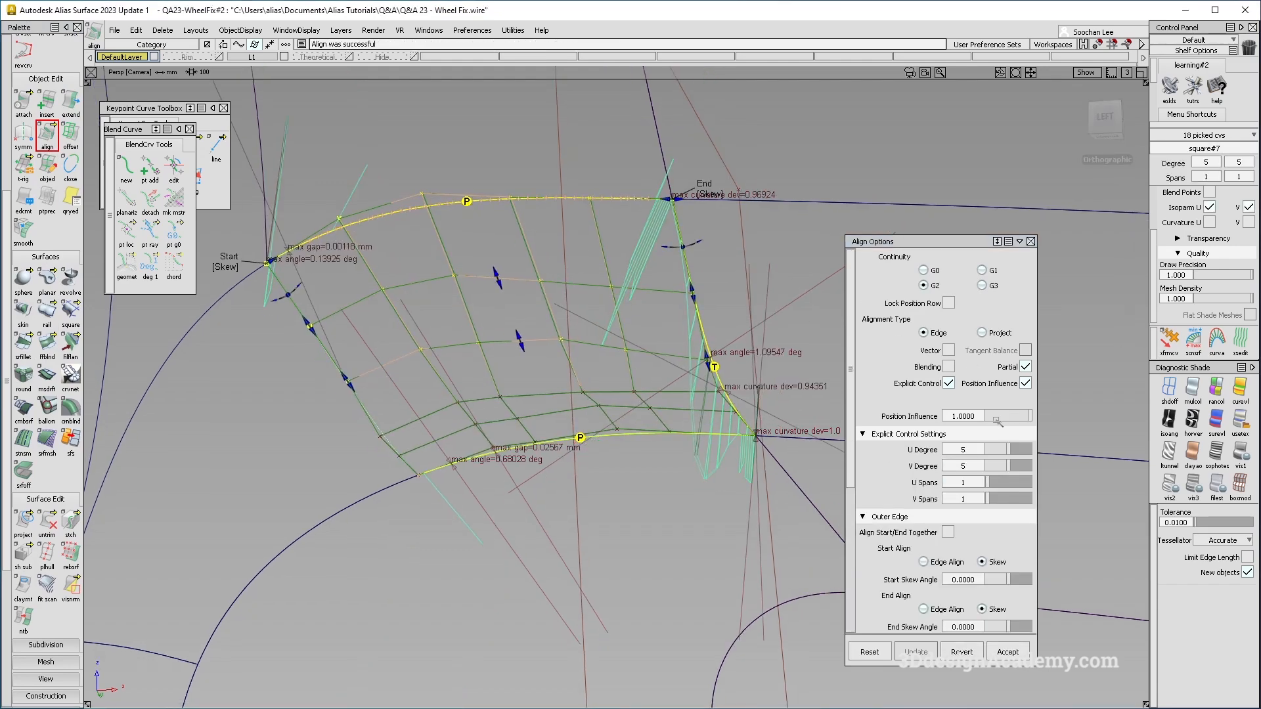
Try a Position Influence of 0 on the upper-edge alignment and return it to 1
left_click_drag(997, 421, 859, 419)
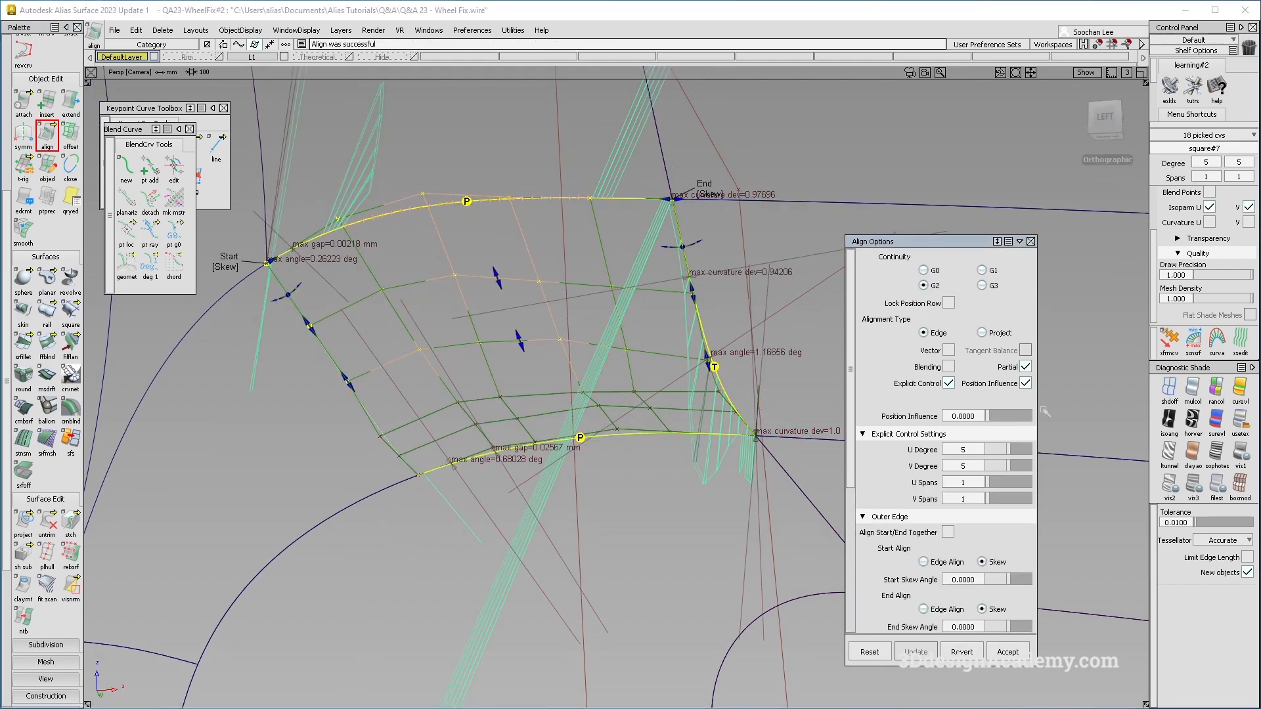
left_click_drag(1006, 418, 1077, 417)
left_click_drag(489, 263, 485, 216, "alt+shift")
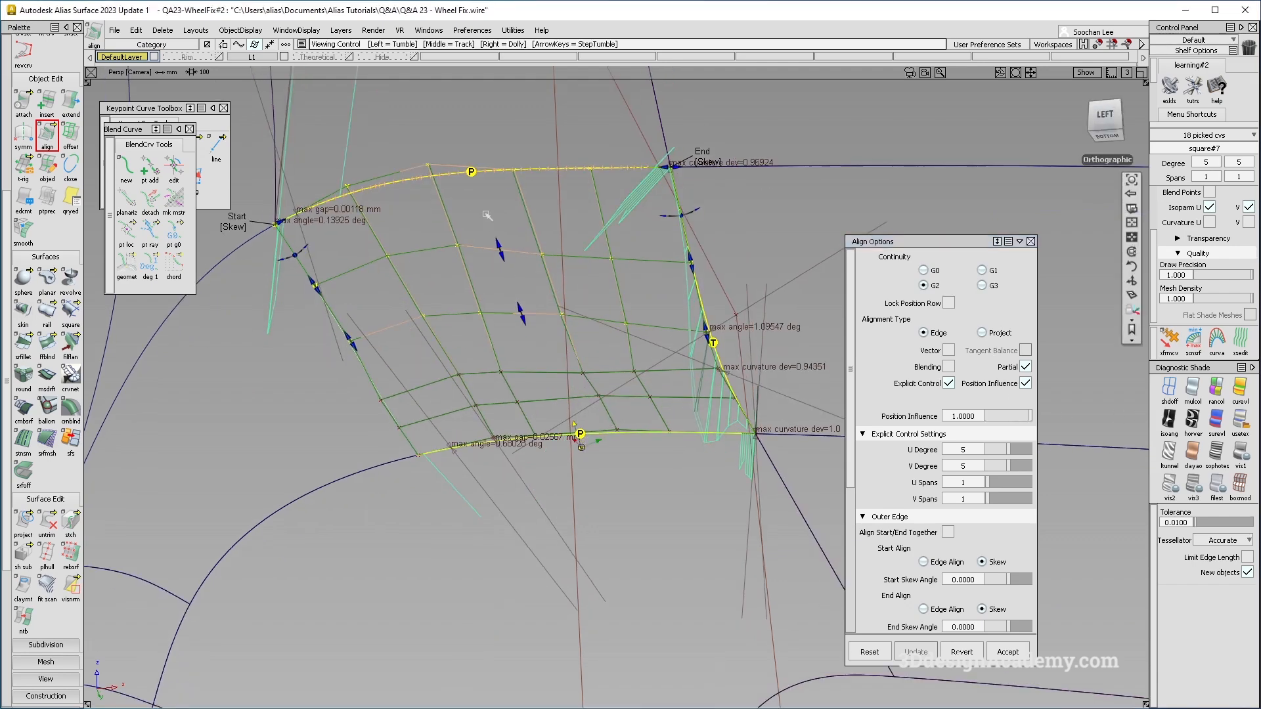
Align the corner blend surface's lower edge to its neighbouring surface with G2 continuity, Edge type and Partial enabled
middle_click_drag(604, 305, 526, 255, "alt+shift")
left_click_drag(561, 475, 516, 397, "alt+shift")
left_click(556, 382)
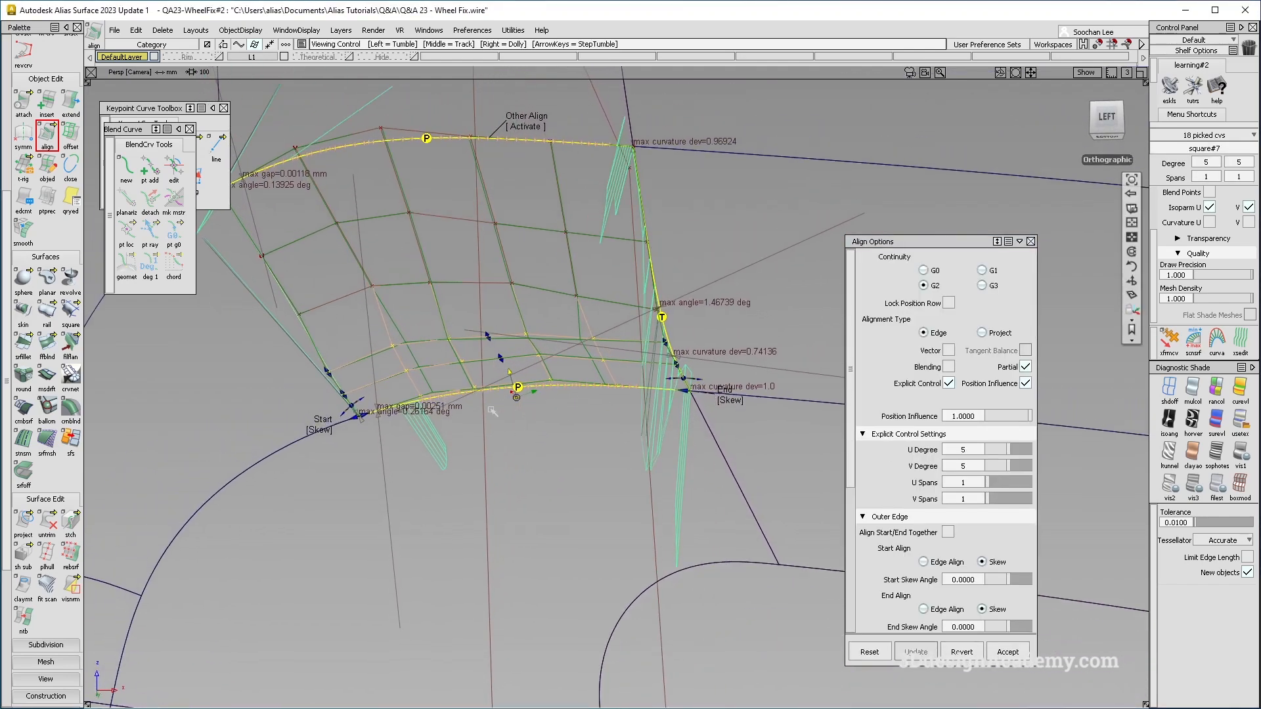
left_click_drag(599, 384, 543, 339, "alt+shift")
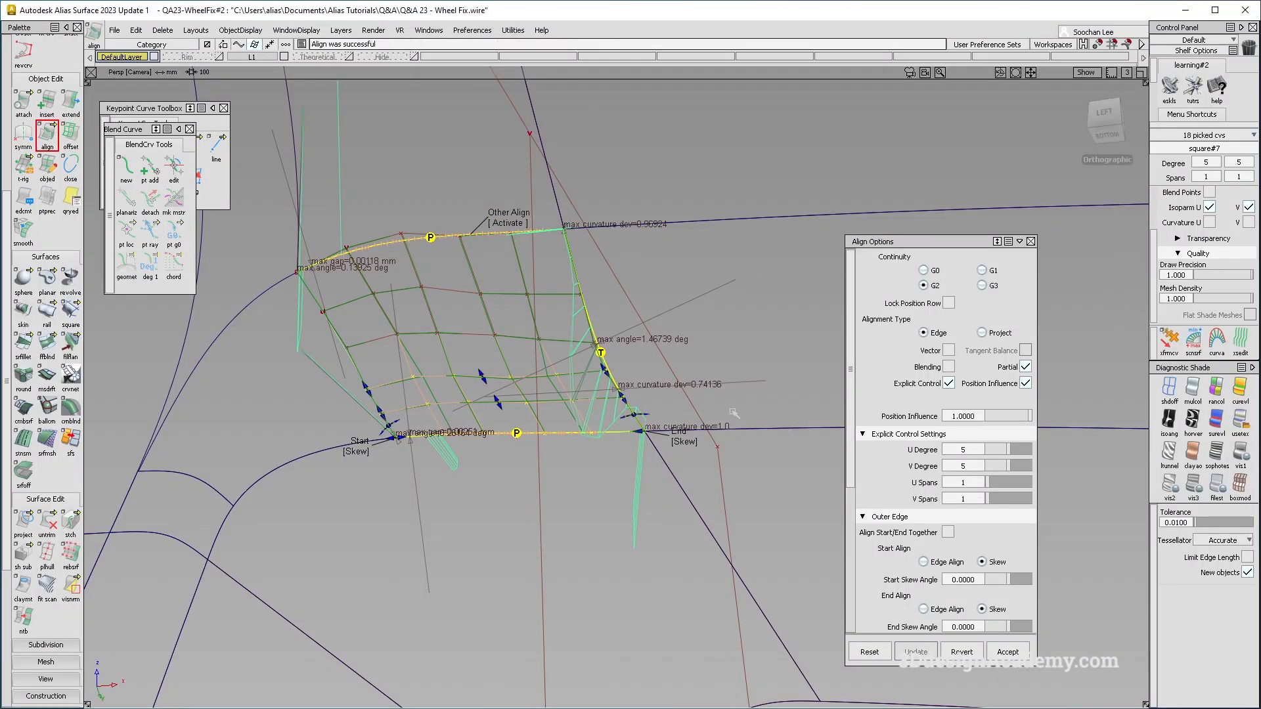
Untrim the two surfaces adjoining the corner blend's upper and lower edges
left_click_drag(467, 376, 489, 359, "alt+shift")
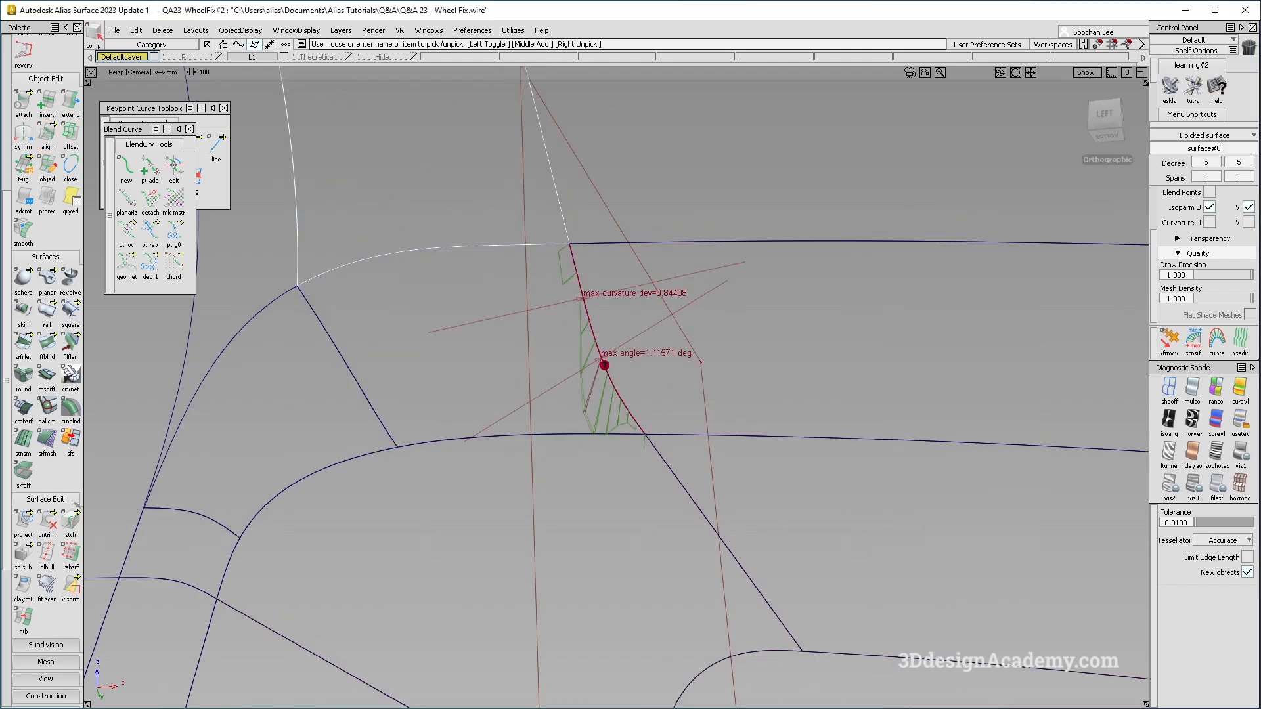
left_click(53, 524)
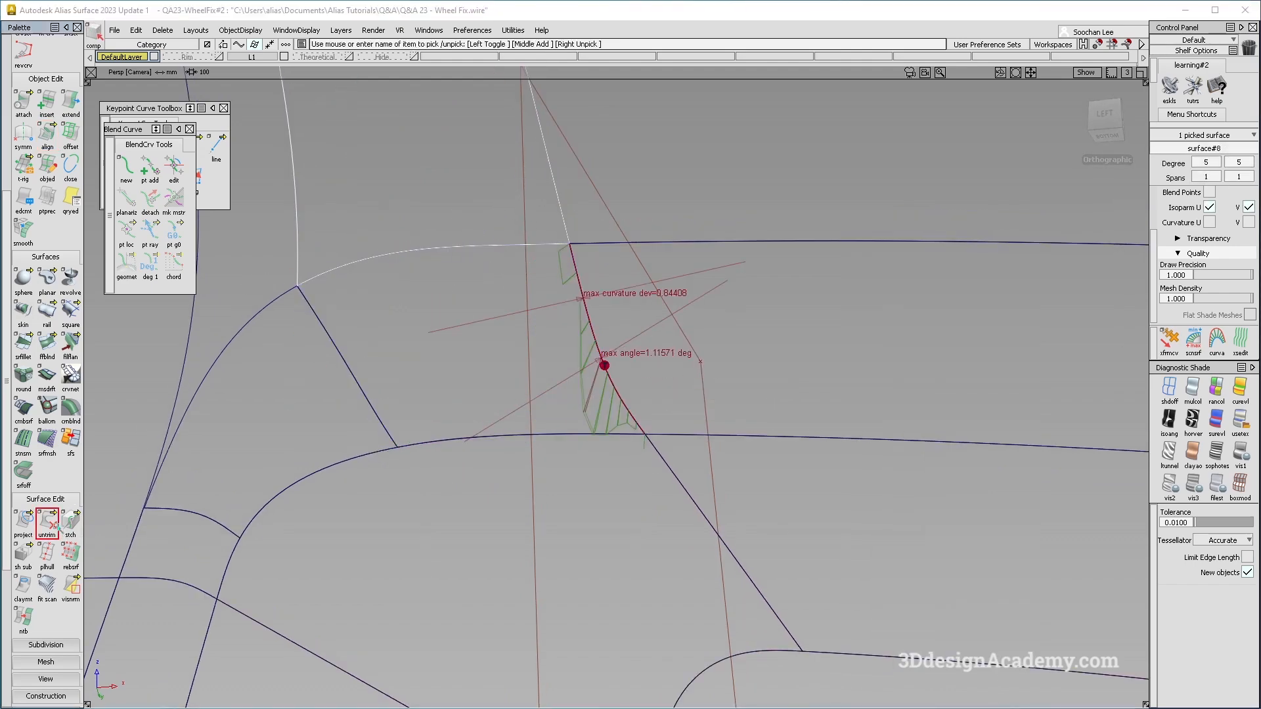
left_click_drag(459, 422, 490, 549, "alt+shift")
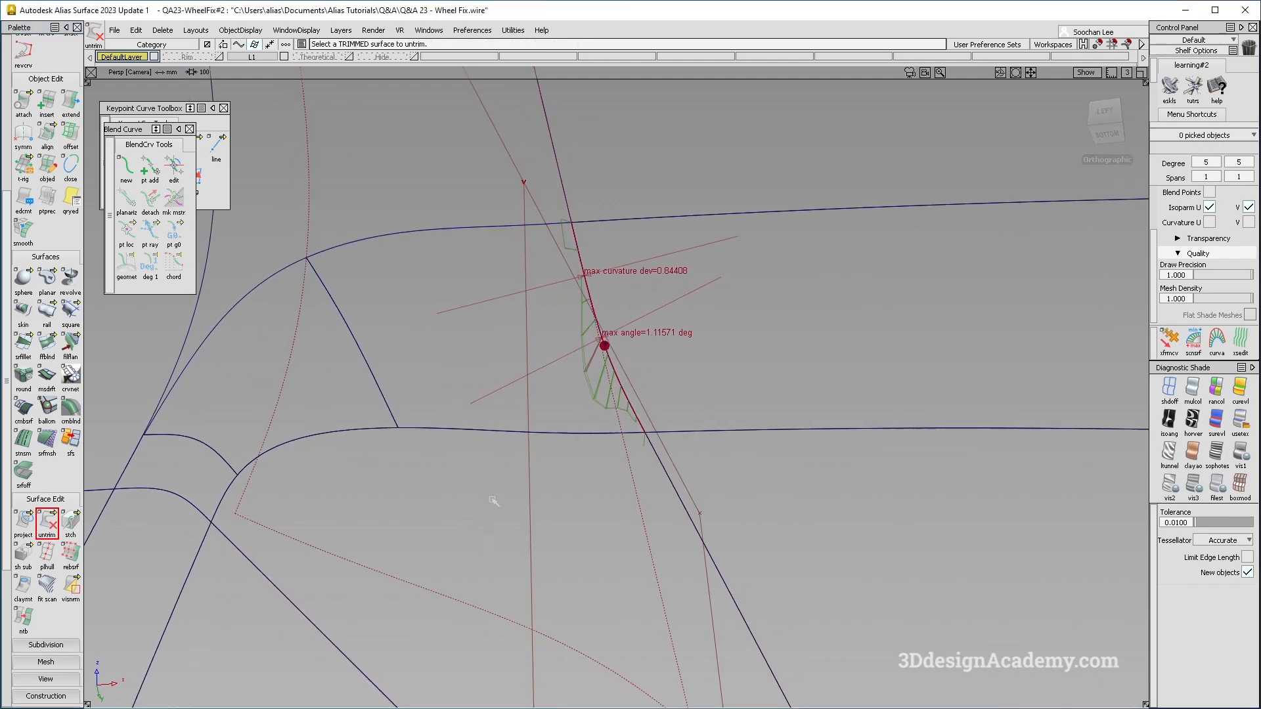
left_click(423, 631)
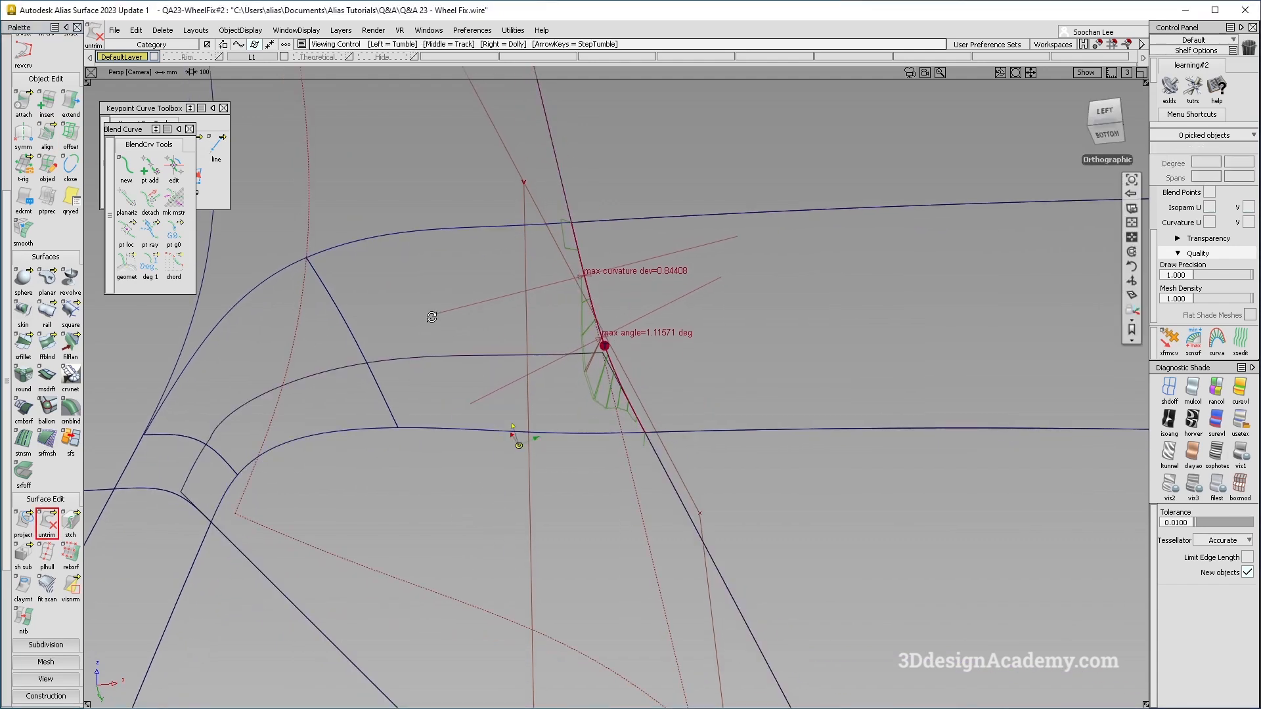
left_click_drag(431, 315, 445, 366, "alt+shift")
Select the corner blend surface square#7 and start Align with G2 continuity, Edge type and Partial enabled
left_click_drag(538, 203, 422, 455, "ctrl+shift")
left_click(452, 407)
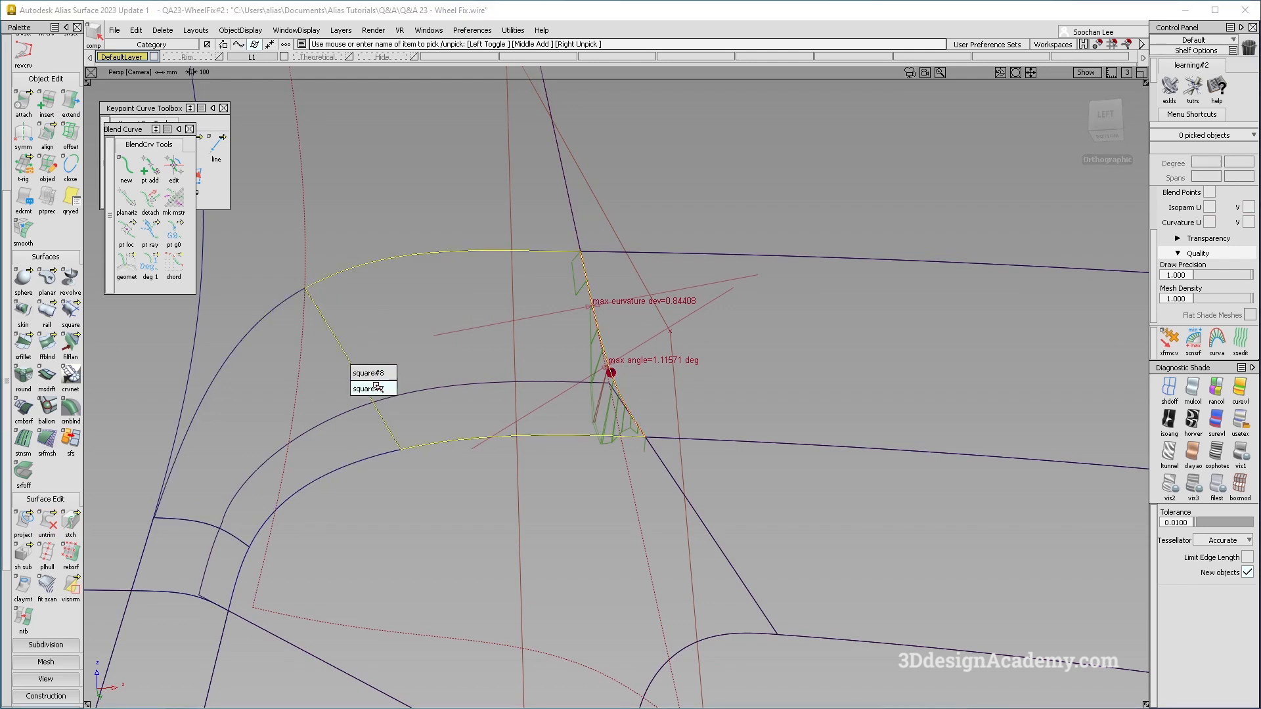
left_click(371, 382)
left_click_drag(469, 420, 502, 412, "alt+shift")
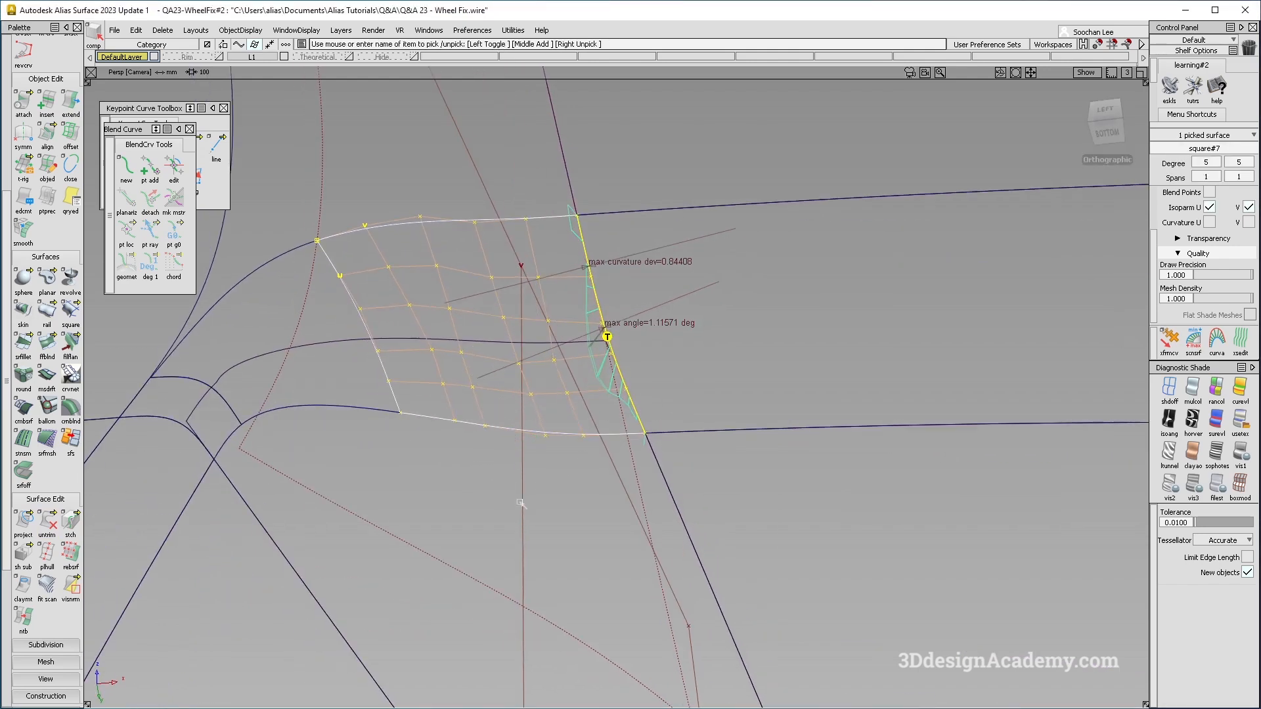
double_click(46, 134)
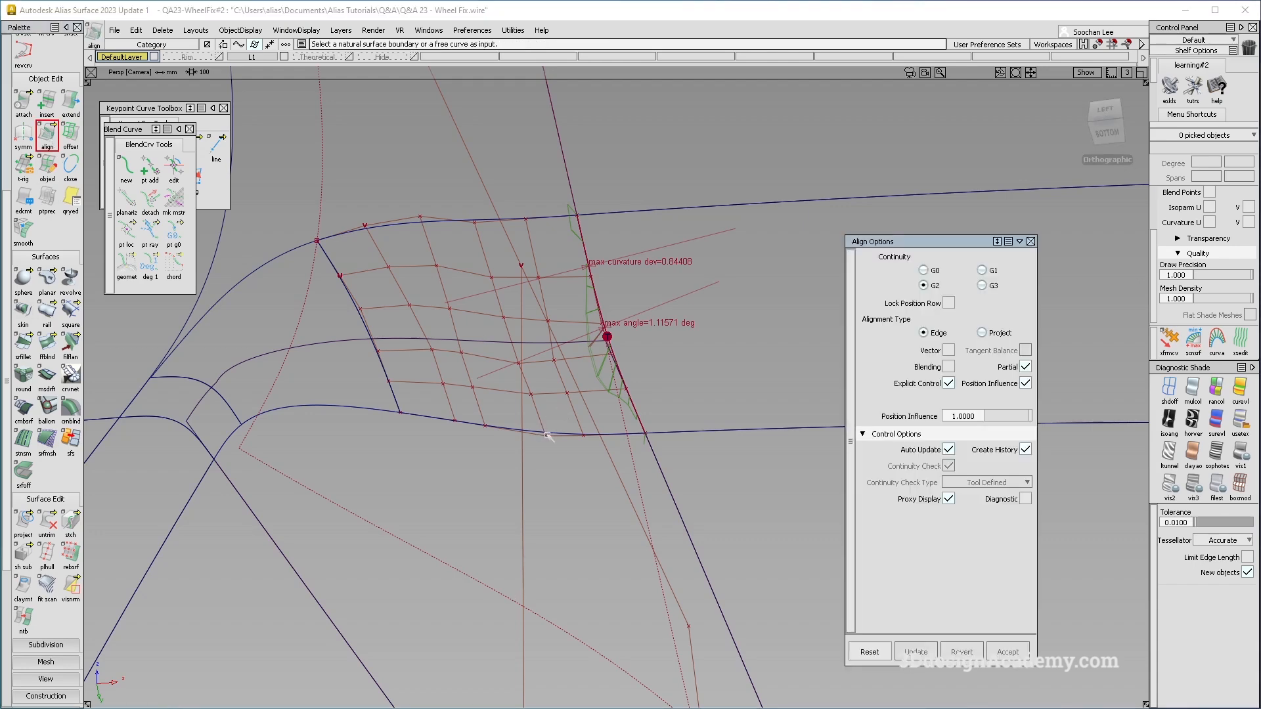
left_click_drag(470, 337, 494, 244, "alt+shift")
left_click(494, 246)
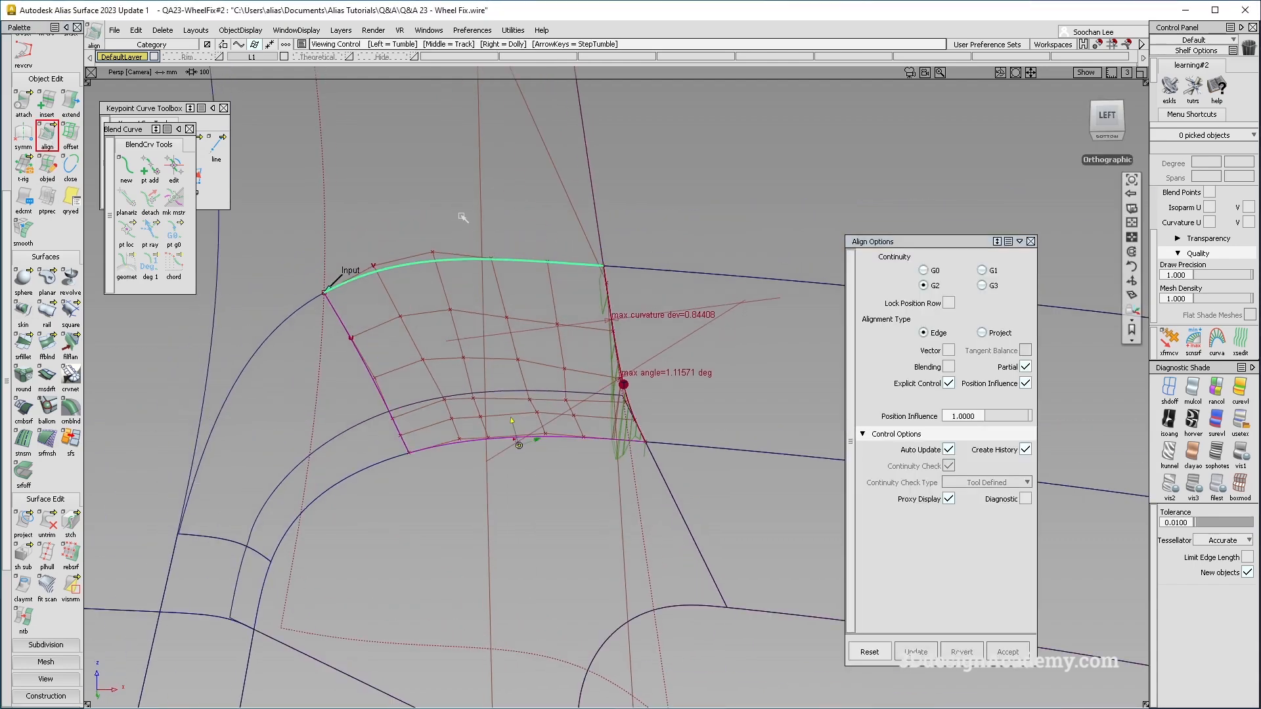
left_click_drag(453, 214, 443, 275, "alt+shift")
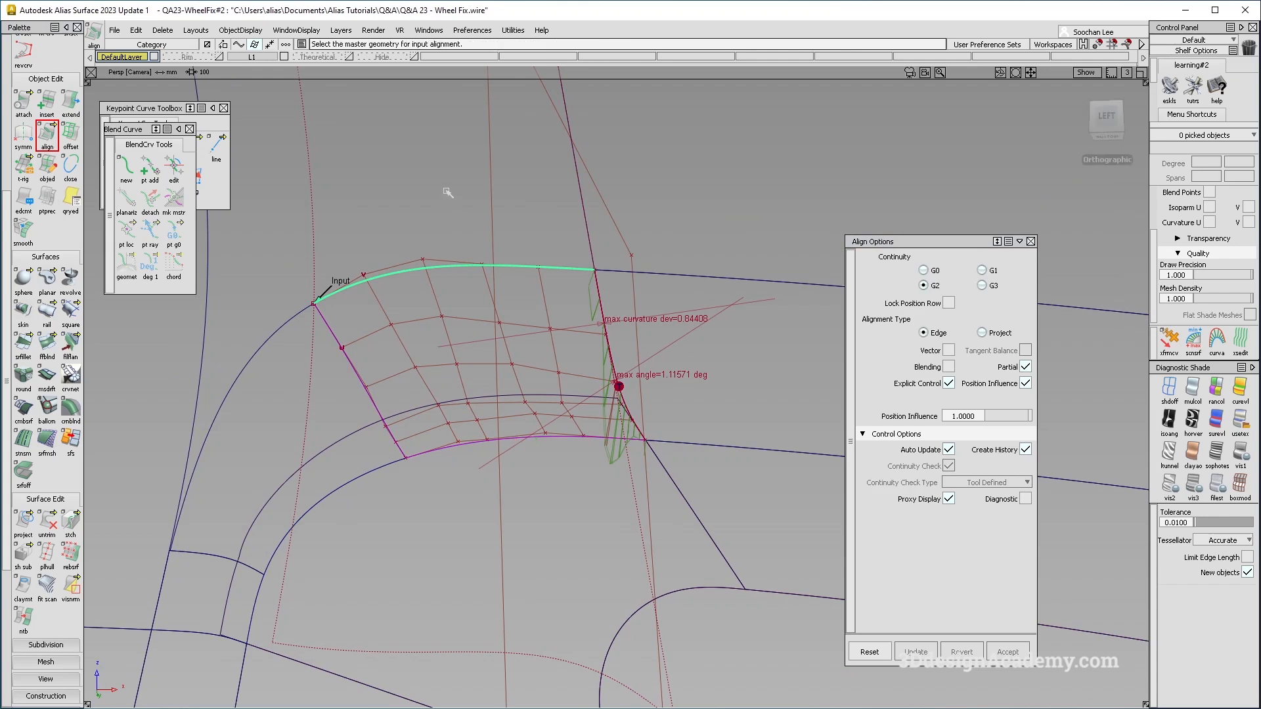
left_click(440, 197)
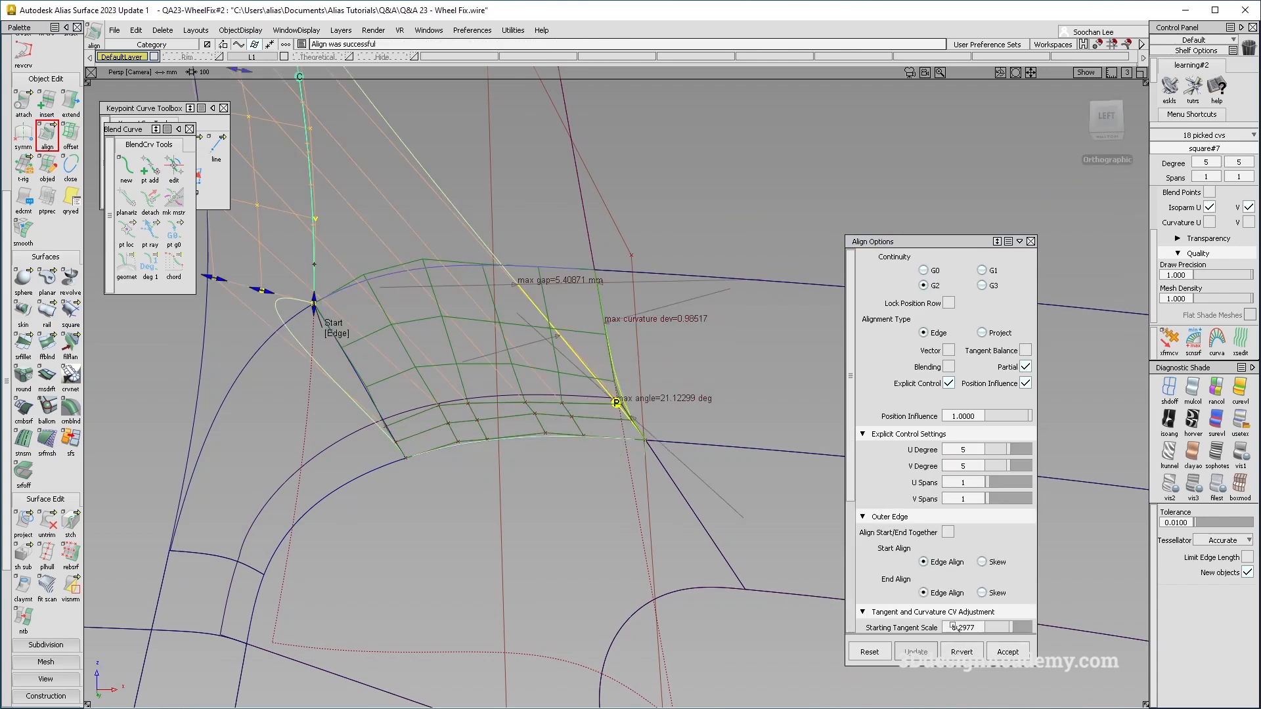
left_click(1005, 652)
Align the corner blend's upper edge to the untrimmed surface with G2 continuity, trying Position Influence 0 and Project type along the View vector
left_click(462, 268)
left_click(464, 269)
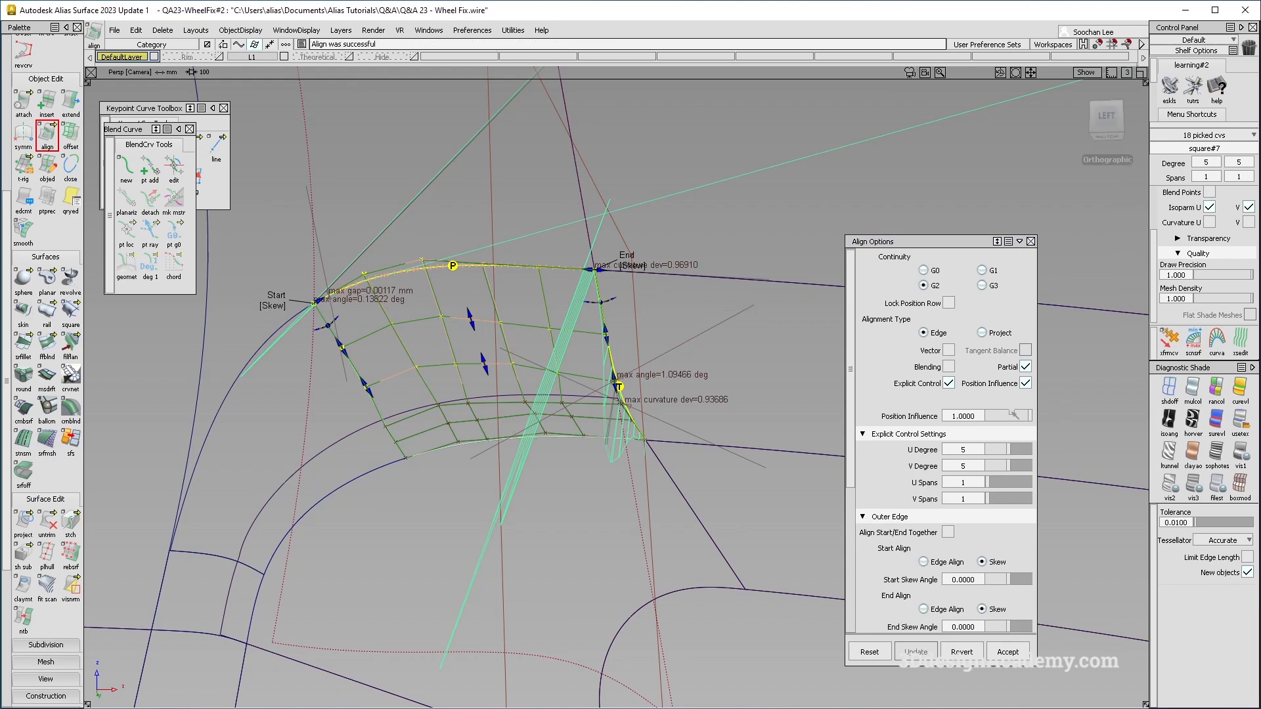
left_click_drag(1021, 418, 978, 419)
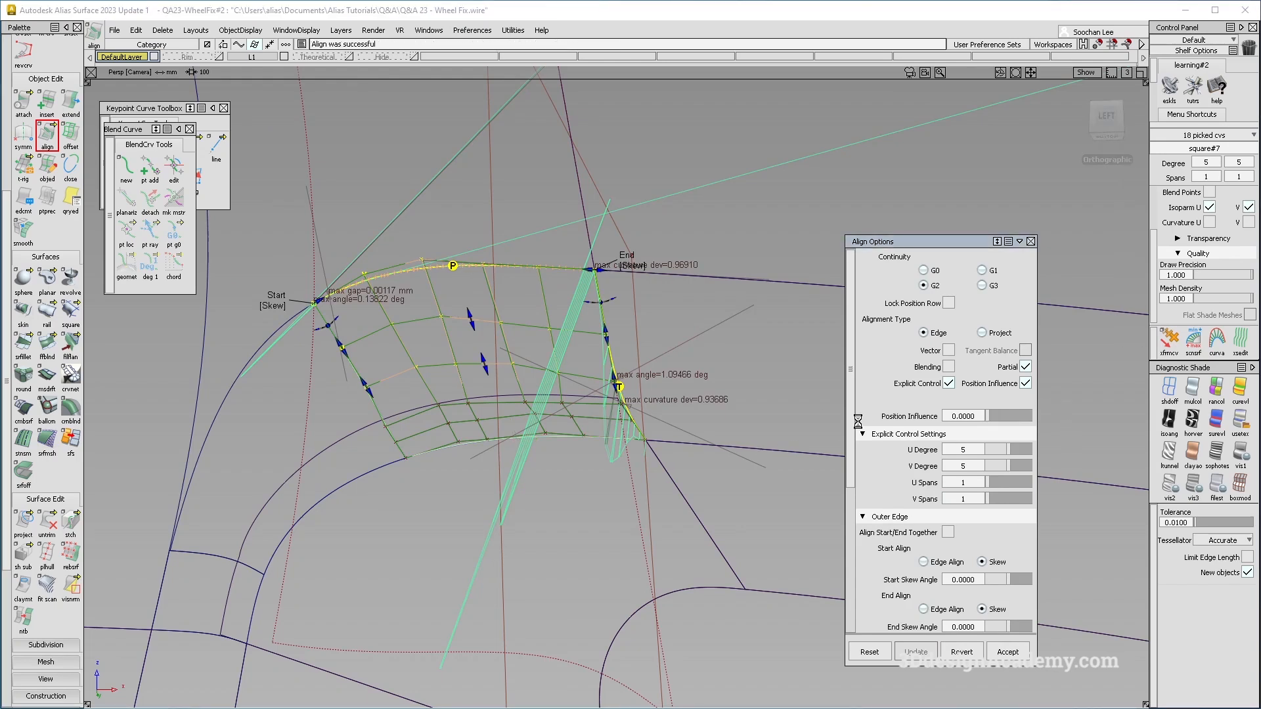
left_click(982, 333)
Examine the control point layout and deviation combs of the projected upper-edge alignment from several angles
key("shift+alt")
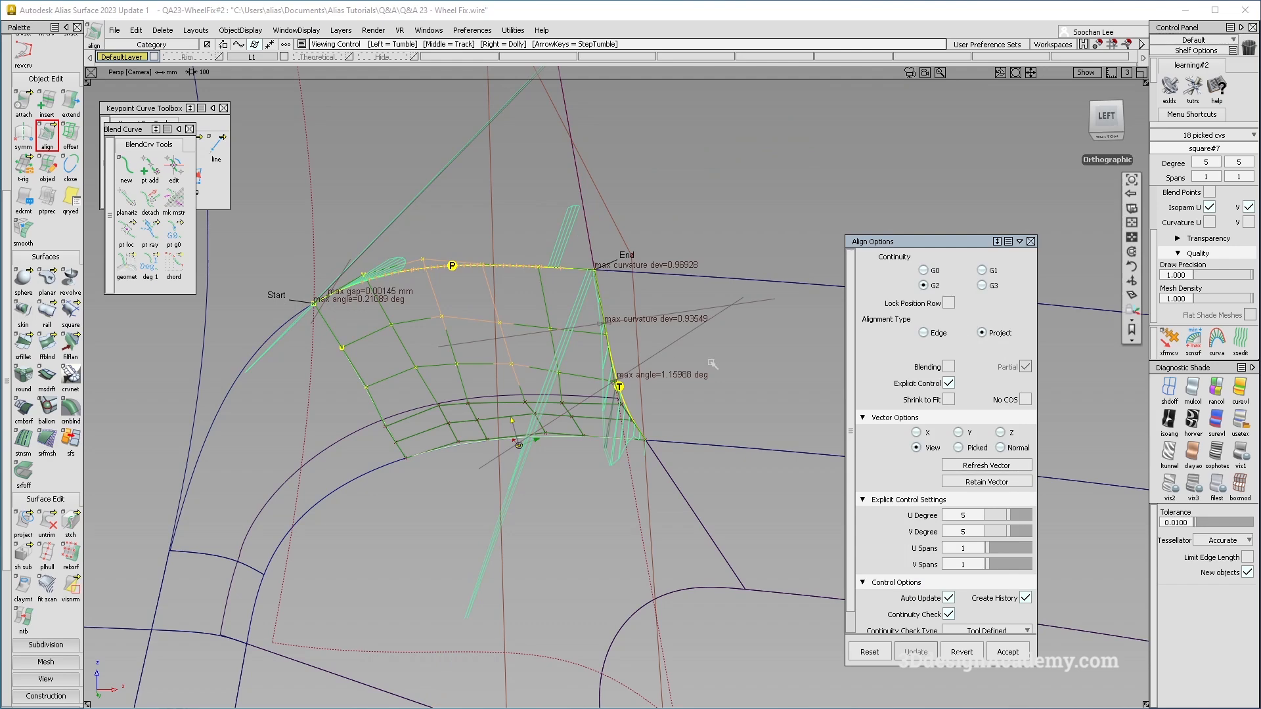
left_click_drag(597, 386, 559, 398, "alt+shift")
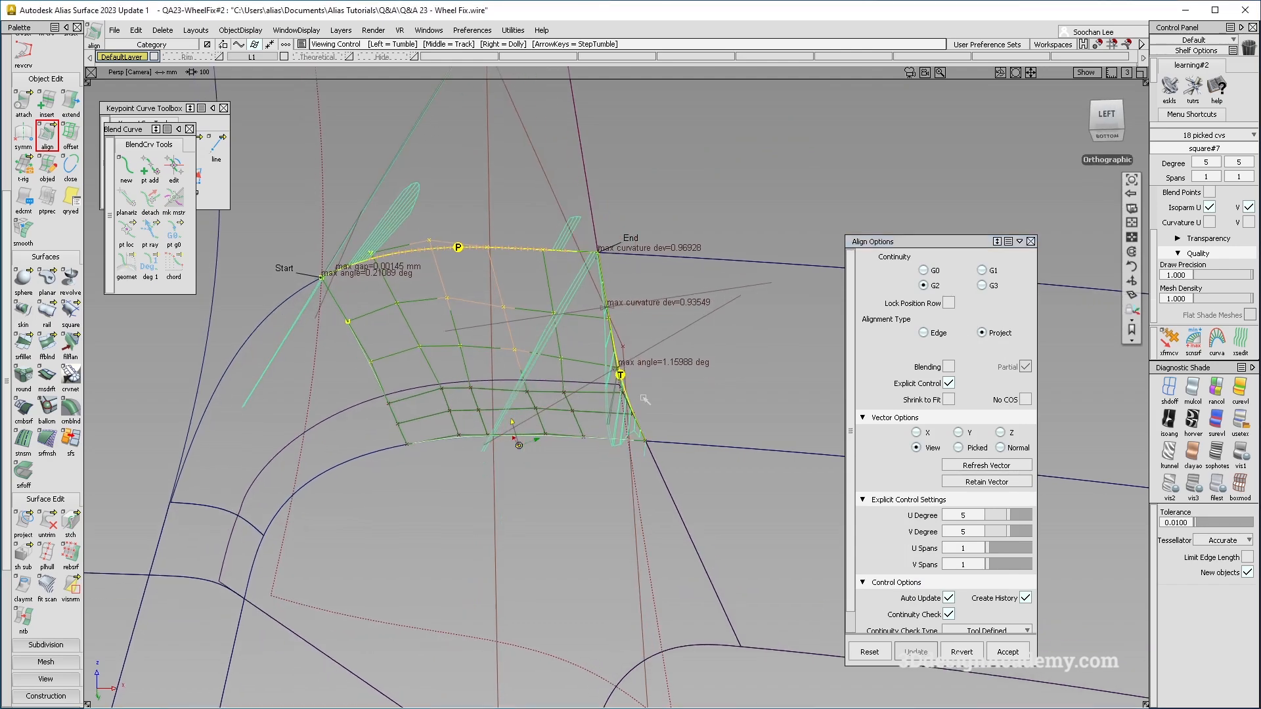
key("shift+alt")
left_click_drag(582, 375, 601, 402, "alt+shift")
left_click_drag(604, 319, 631, 341, "alt+shift")
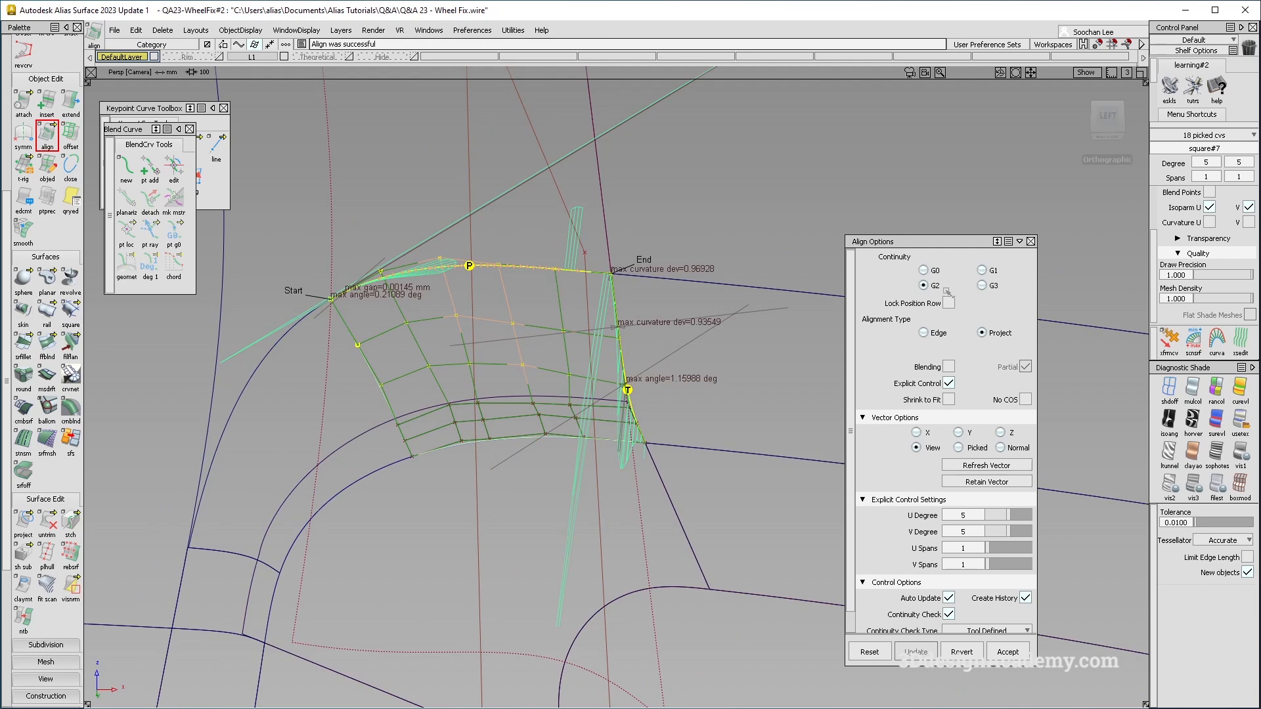
left_click_drag(469, 320, 447, 307, "alt+shift")
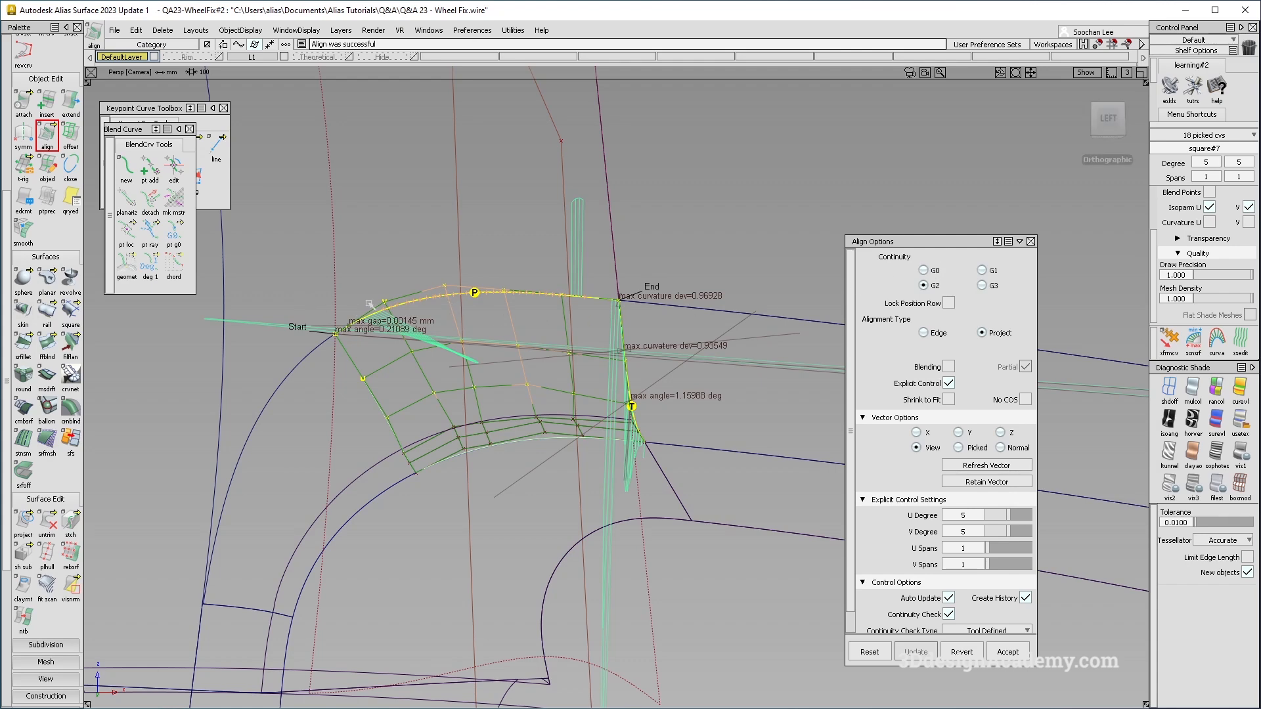
left_click_drag(642, 335, 338, 264, "alt+shift")
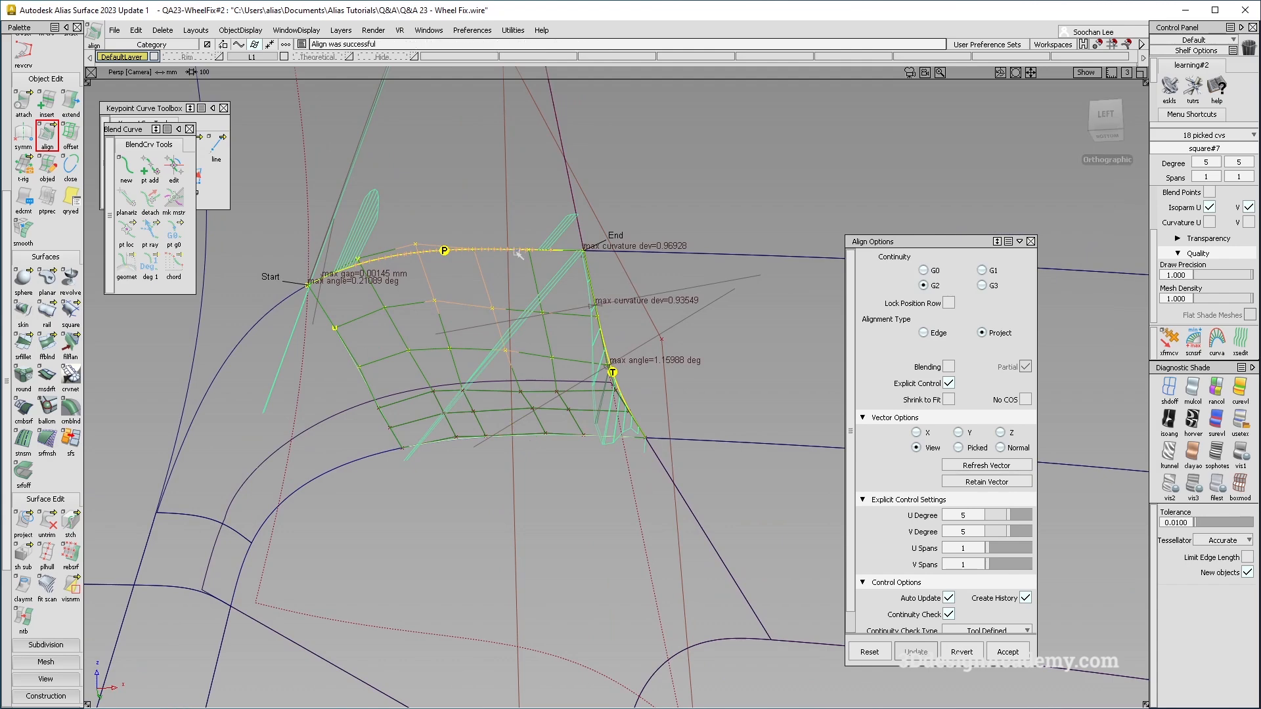
left_click_drag(571, 458, 416, 280, "alt+shift")
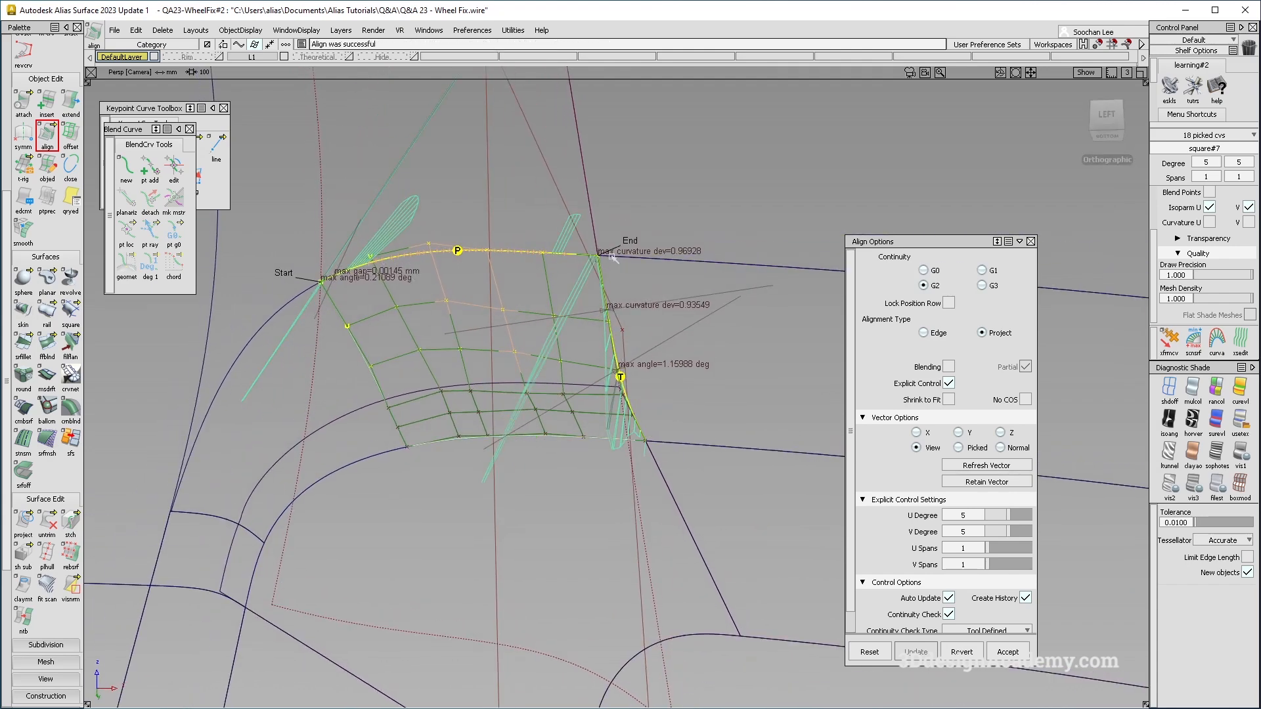
left_click_drag(323, 294, 516, 380, "alt+shift")
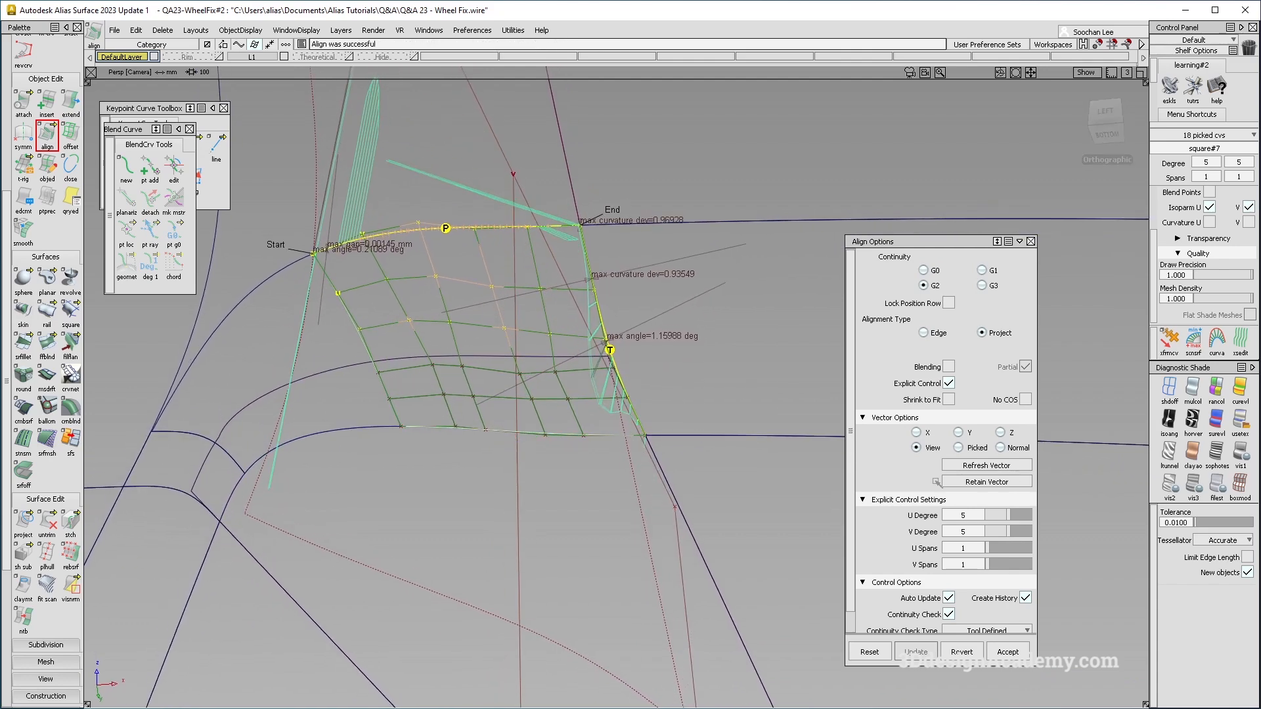
left_click_drag(523, 538, 518, 493, "alt+shift")
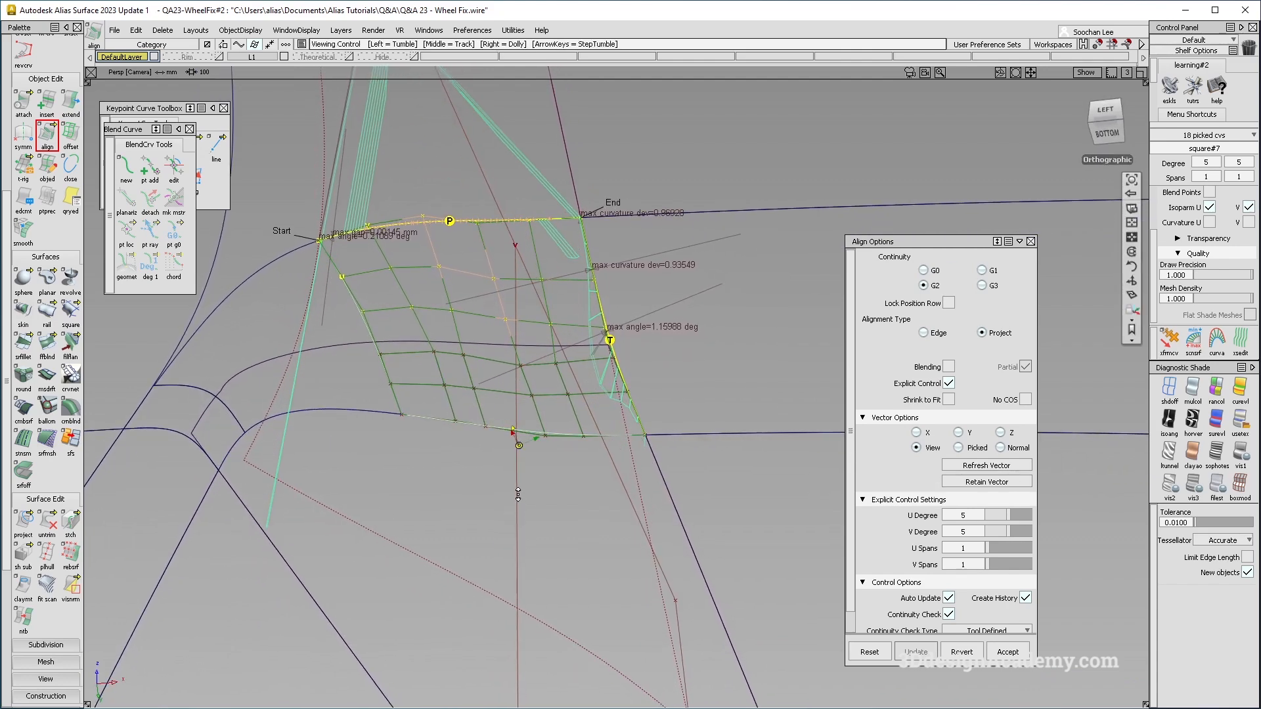
Try a G2 Edge alignment of the corner blend's lower edge with Position Influence 1
left_click(576, 562)
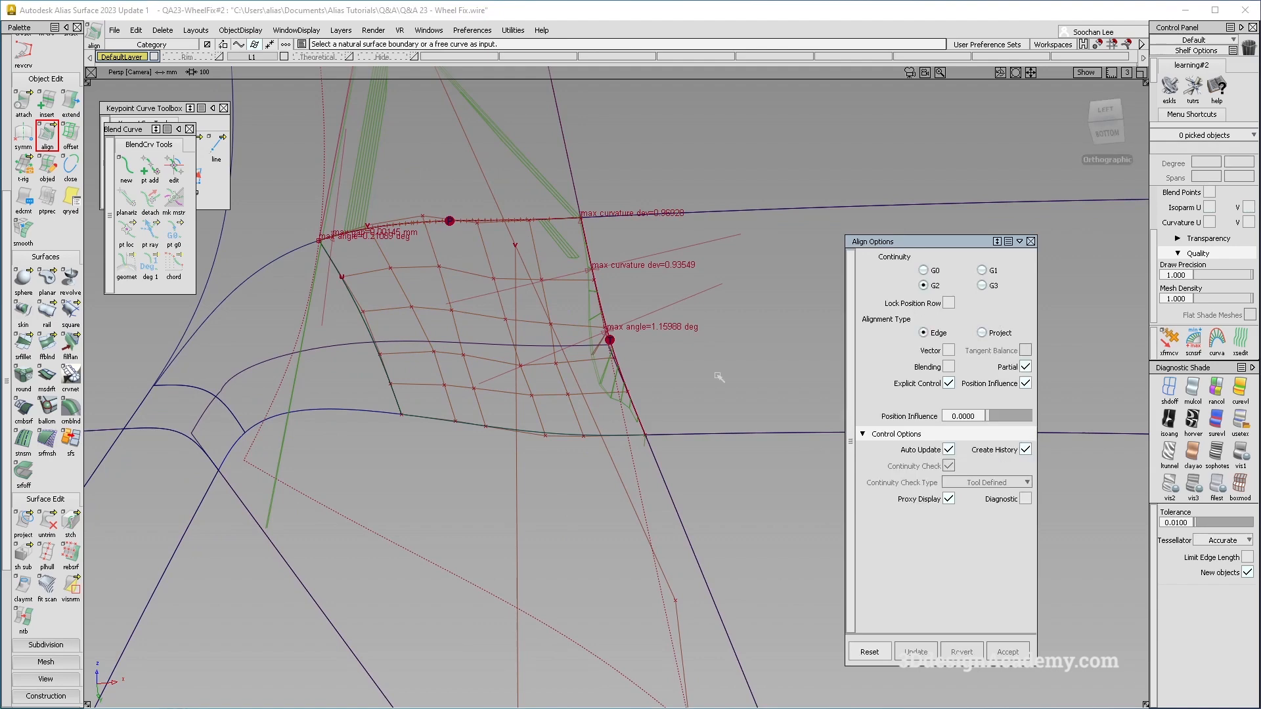
left_click(542, 432)
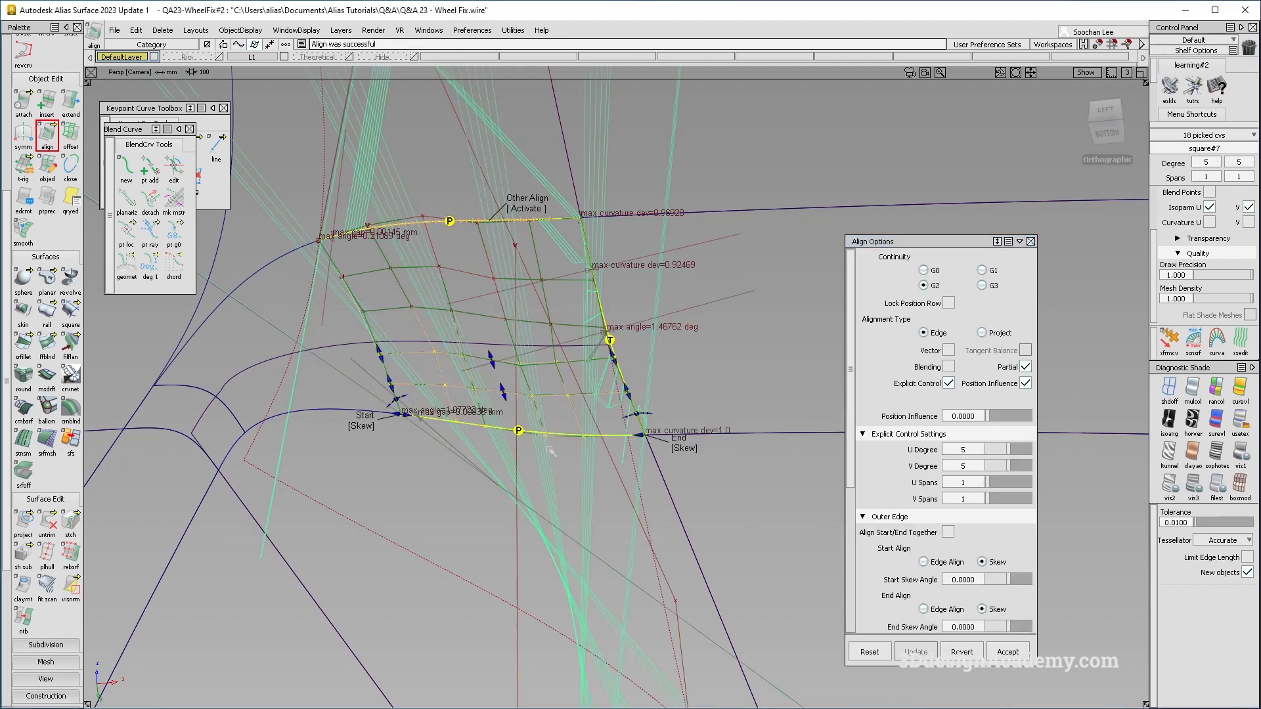
left_click_drag(550, 451, 551, 467, "alt+shift")
left_click_drag(1007, 417, 1033, 419)
left_click_drag(551, 449, 549, 441, "alt+shift")
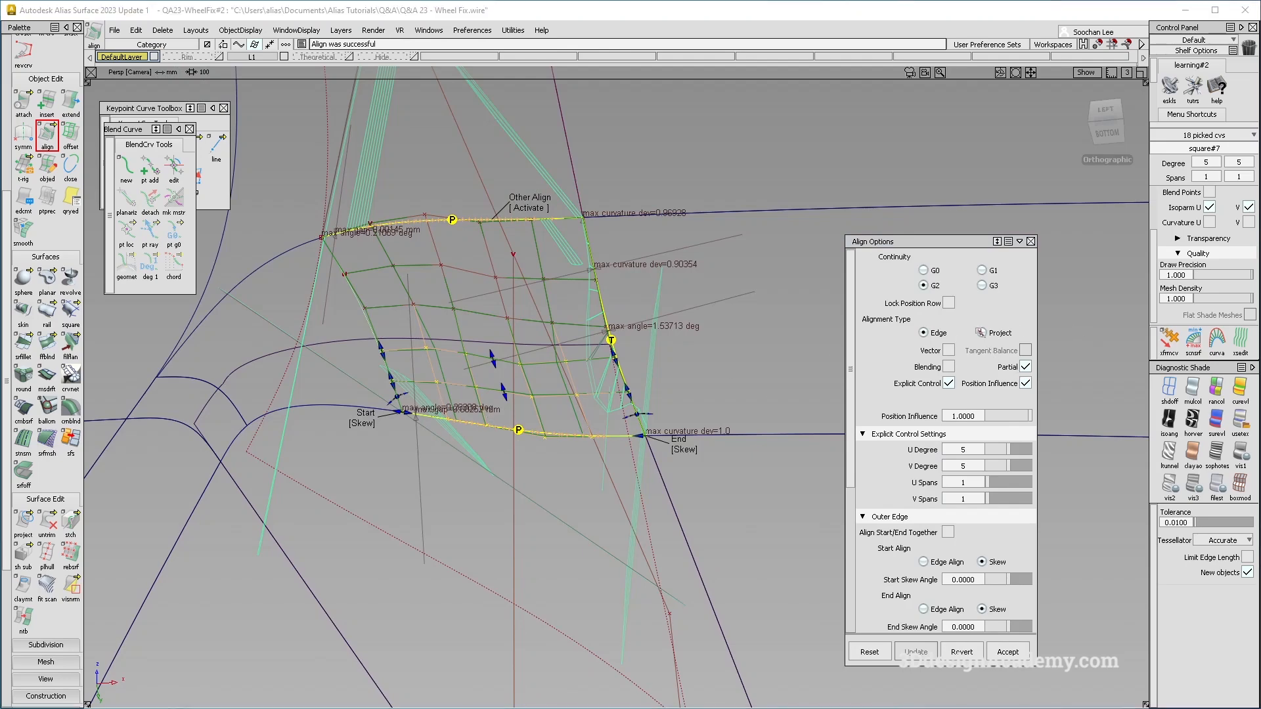
Try Project type along the Normal vector with Position Influence 1 on the lower edge, inspect the combs, and revert the alignment
left_click(981, 333)
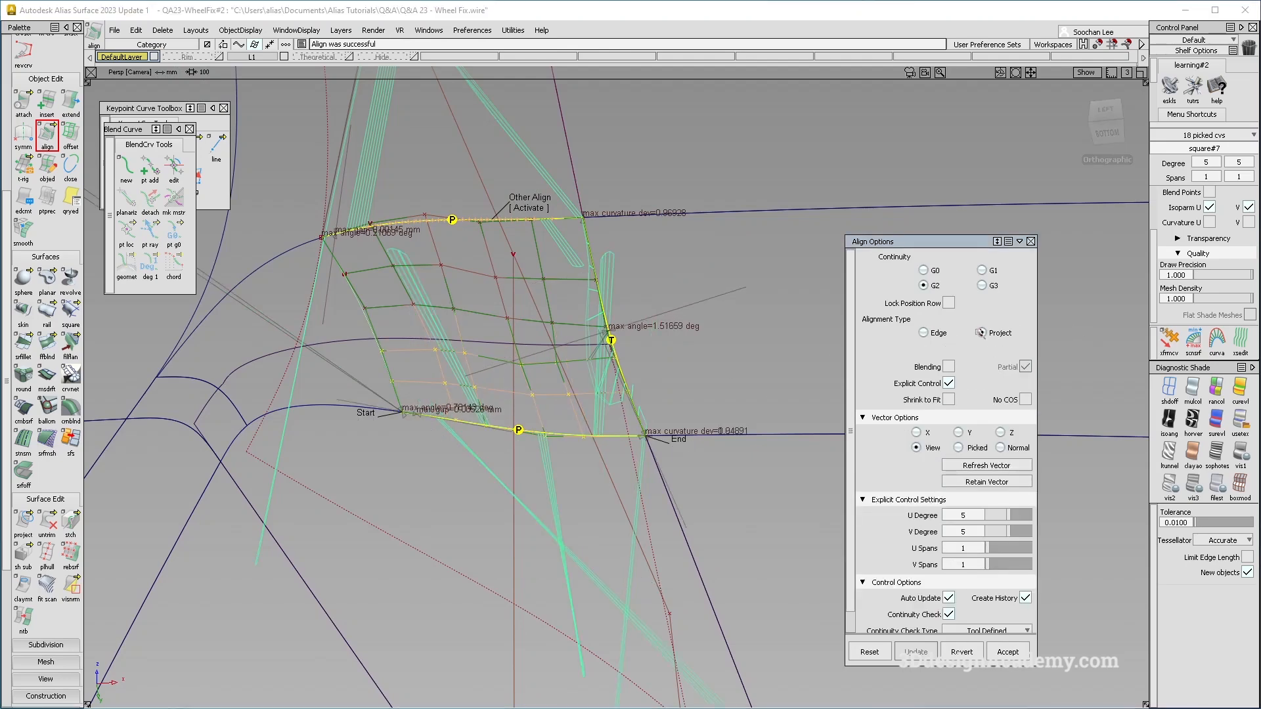
left_click(1000, 448)
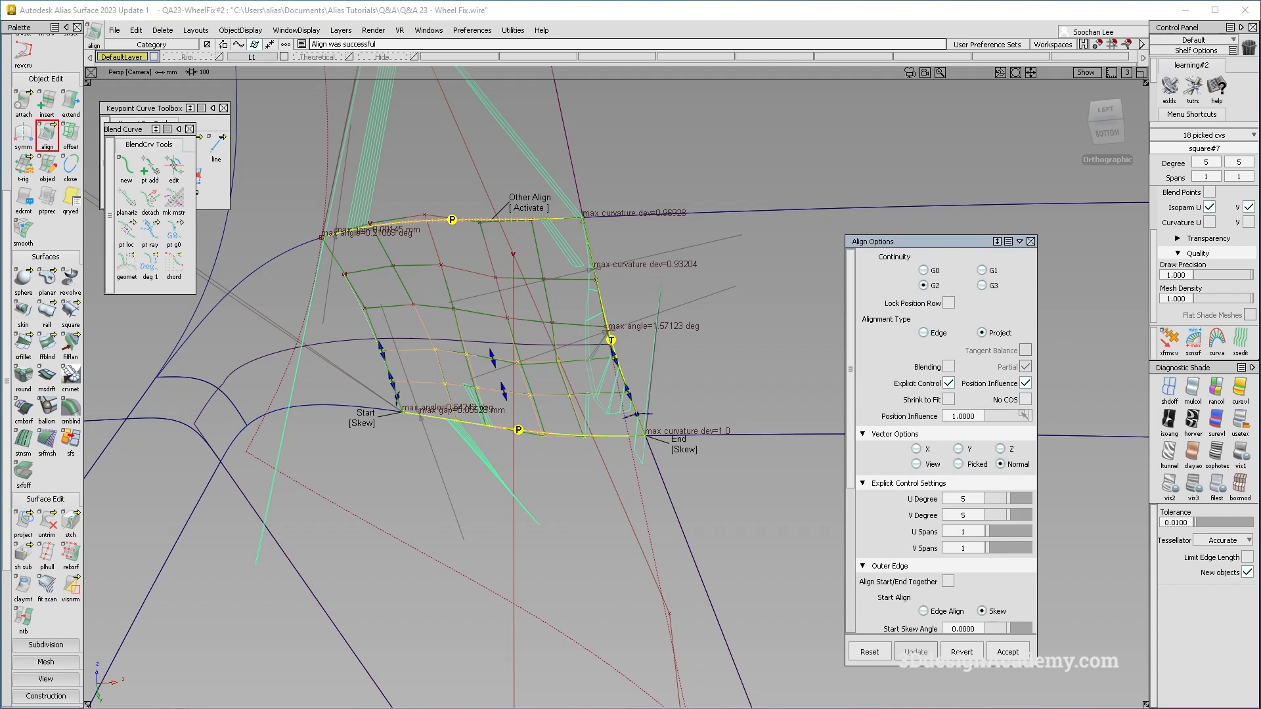
mouse_move(1015, 419)
left_mouse_down()
mouse_move(975, 416)
mouse_move(1037, 416)
left_mouse_up()
left_click_drag(667, 368, 520, 458, "alt+shift")
right_click_drag(520, 458, 585, 447, "alt+shift")
left_click_drag(565, 427, 522, 392, "alt+shift")
right_click_drag(521, 390, 459, 371, "alt+shift")
left_click_drag(500, 366, 545, 401, "alt+shift")
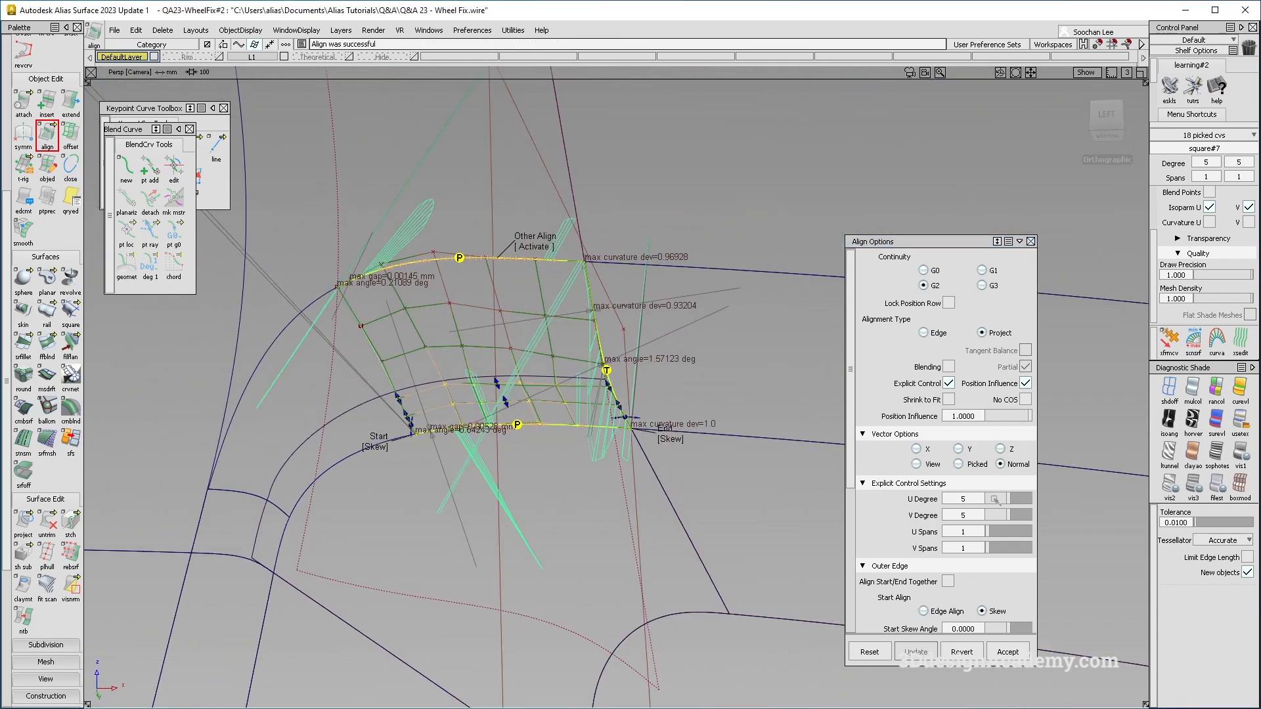
left_click(961, 652)
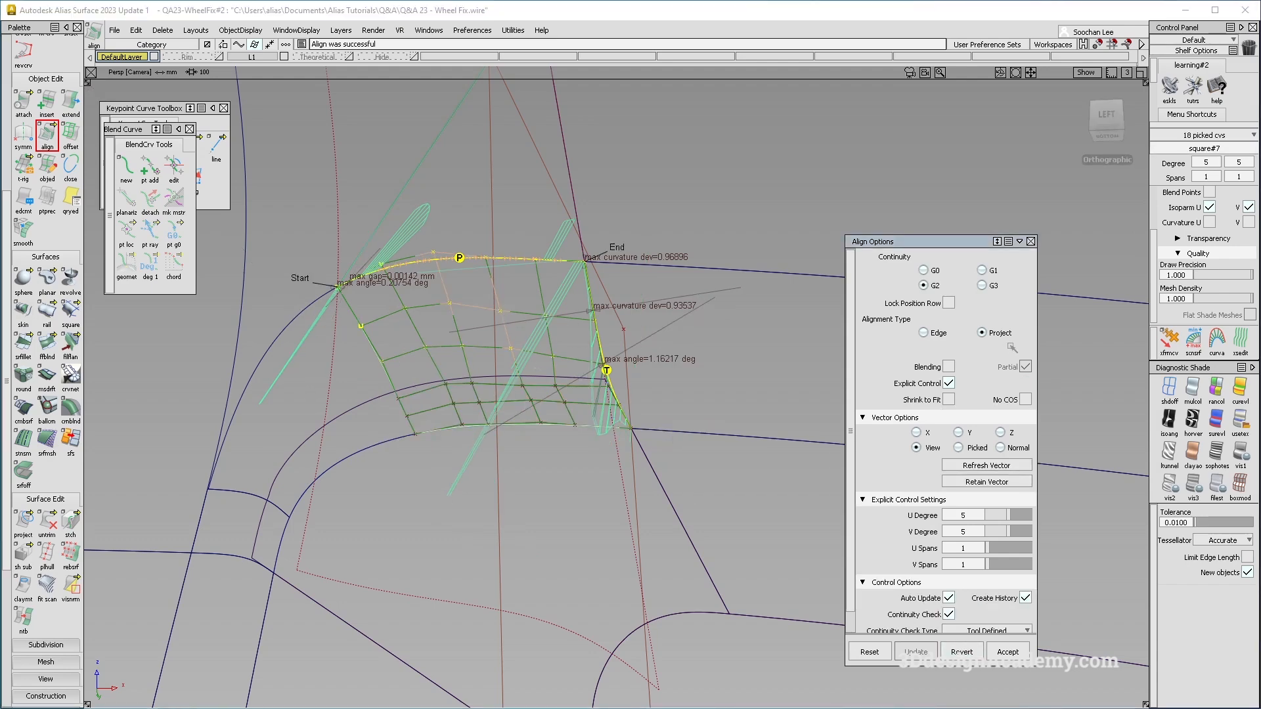
Switch the corner blend's upper-edge alignment to Edge type and set its V Spans to 2
left_click(923, 333)
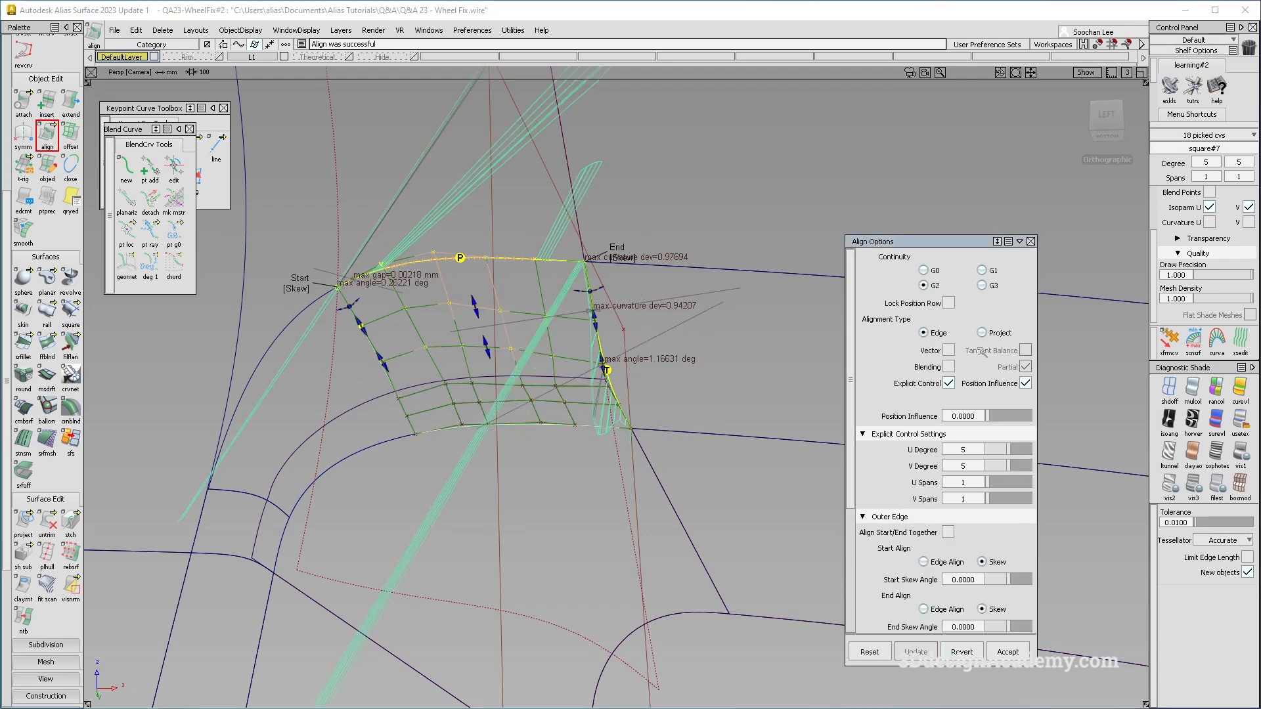
left_click_drag(992, 482, 974, 486)
left_click(992, 499)
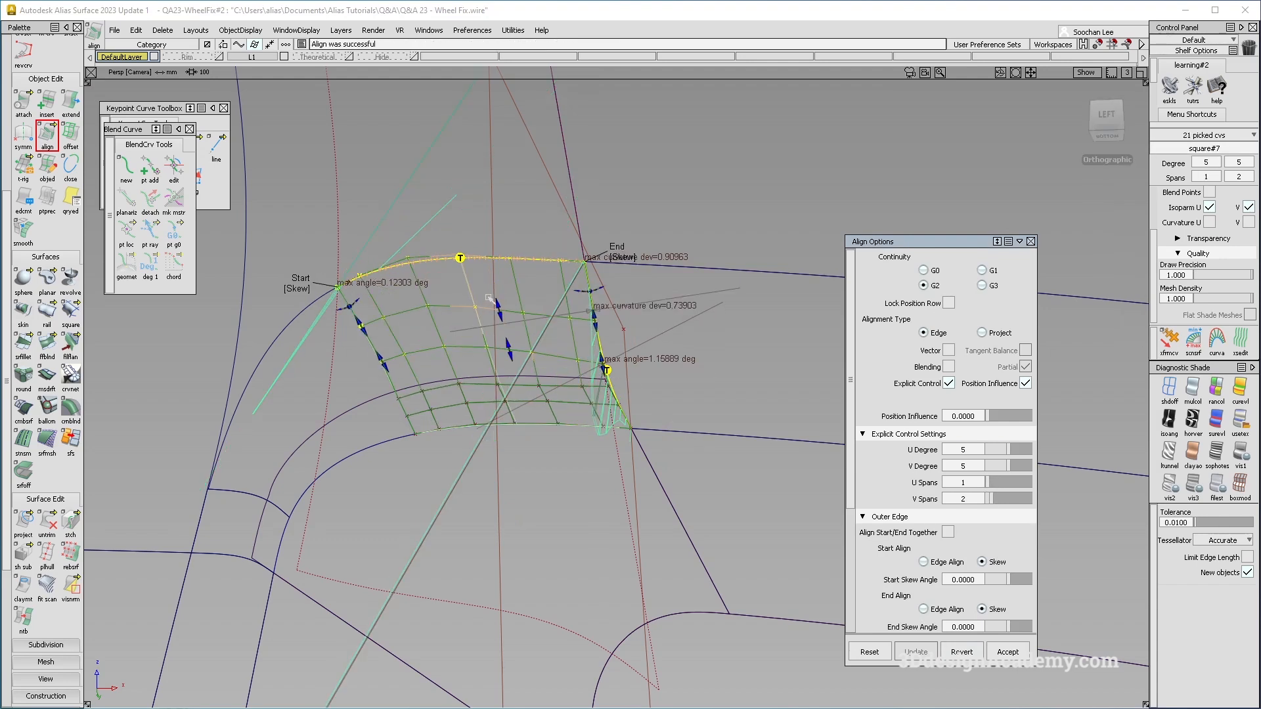
Examine the control point flow and the angle and curvature deviations along the two-span corner blend's edges
left_click(457, 302, "alt+shift")
right_click_drag(457, 302, 514, 306, "alt+shift")
left_click_drag(514, 306, 514, 296, "alt+shift")
mouse_move(392, 329)
left_mouse_down("alt+shift")
mouse_move(408, 367)
mouse_move(395, 353)
left_mouse_up("alt+shift")
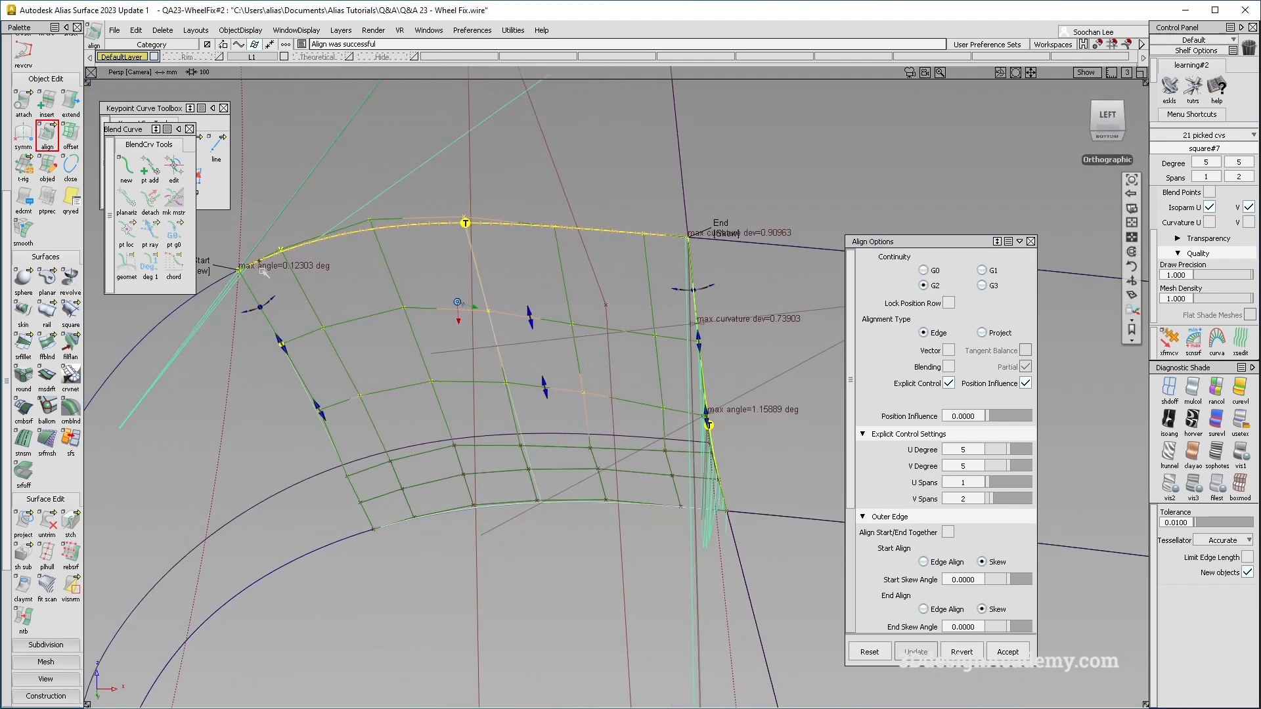
mouse_move(636, 288)
left_mouse_down("alt+shift")
mouse_move(586, 290)
mouse_move(631, 309)
left_mouse_up("alt+shift")
middle_click_drag(578, 433, 565, 350, "alt+shift")
left_click_drag(558, 368, 544, 404, "alt+shift")
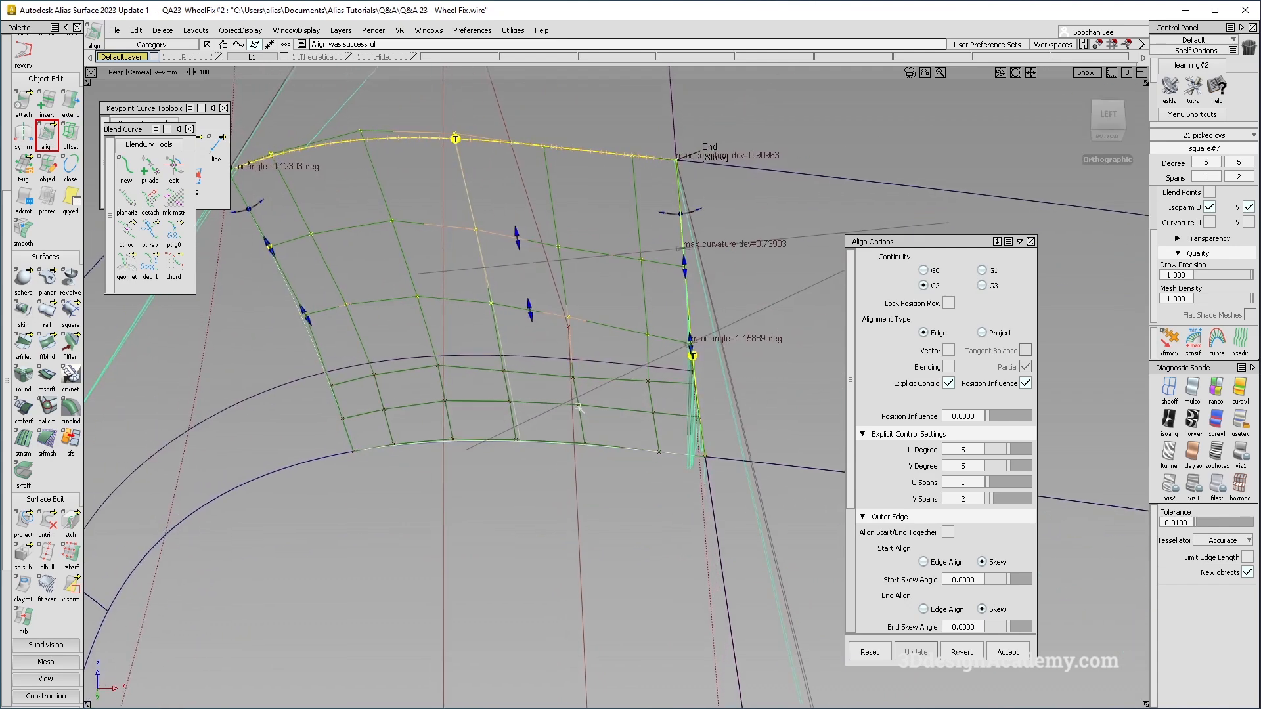
left_click_drag(586, 462, 559, 441, "alt+shift")
Align the corner blend's lower edge to the neighbouring surface with G2 continuity, Edge type, Partial enabled and Position Influence 1
key("space")
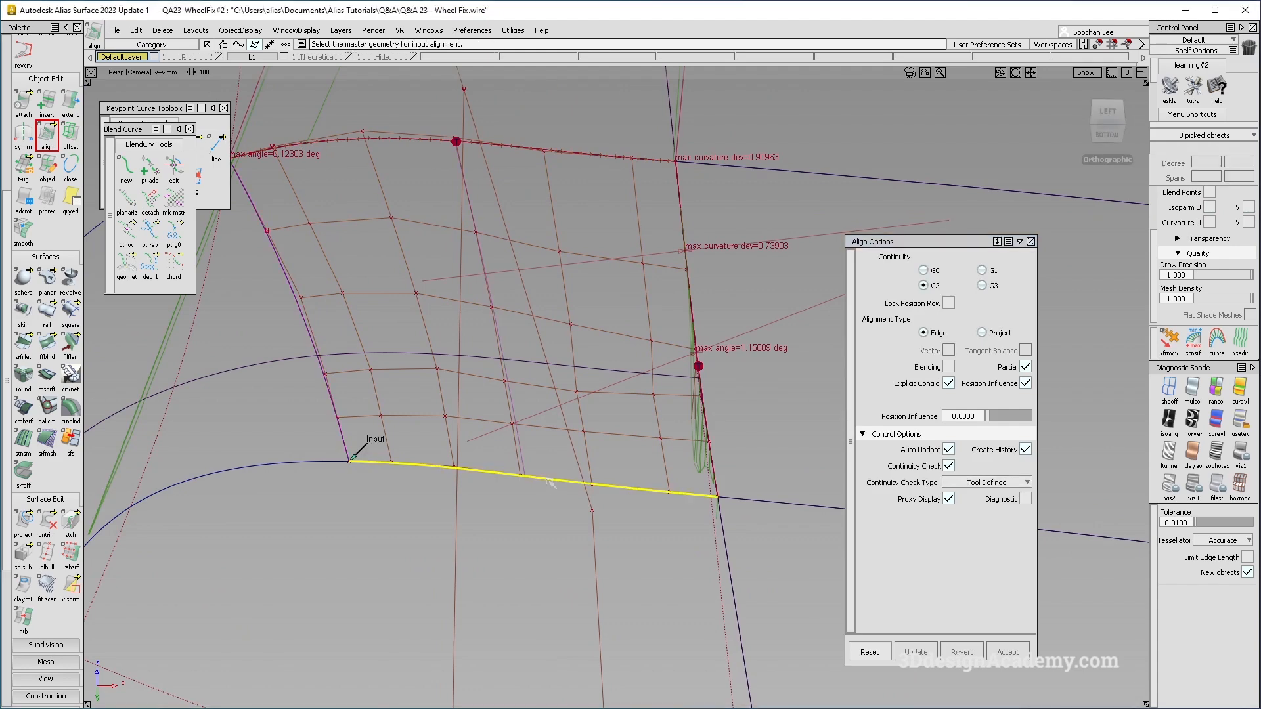
left_click(549, 485)
key("shift+alt")
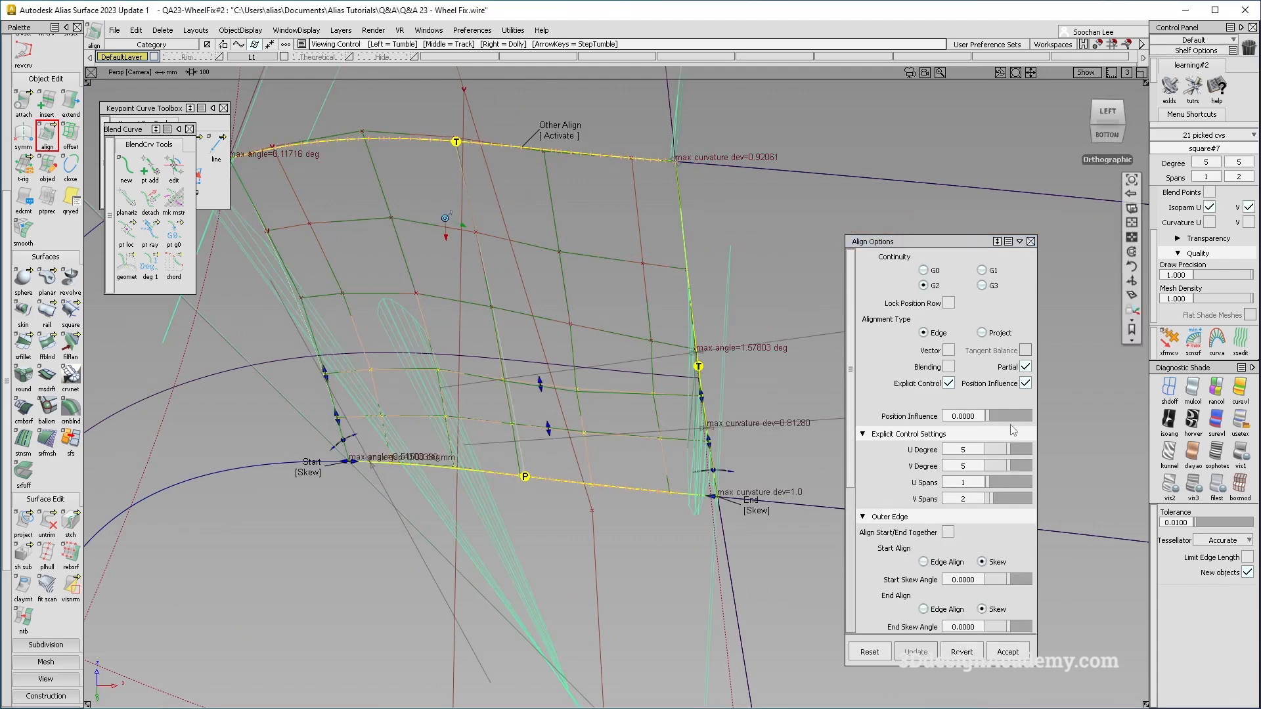
left_click_drag(1006, 421, 1022, 416)
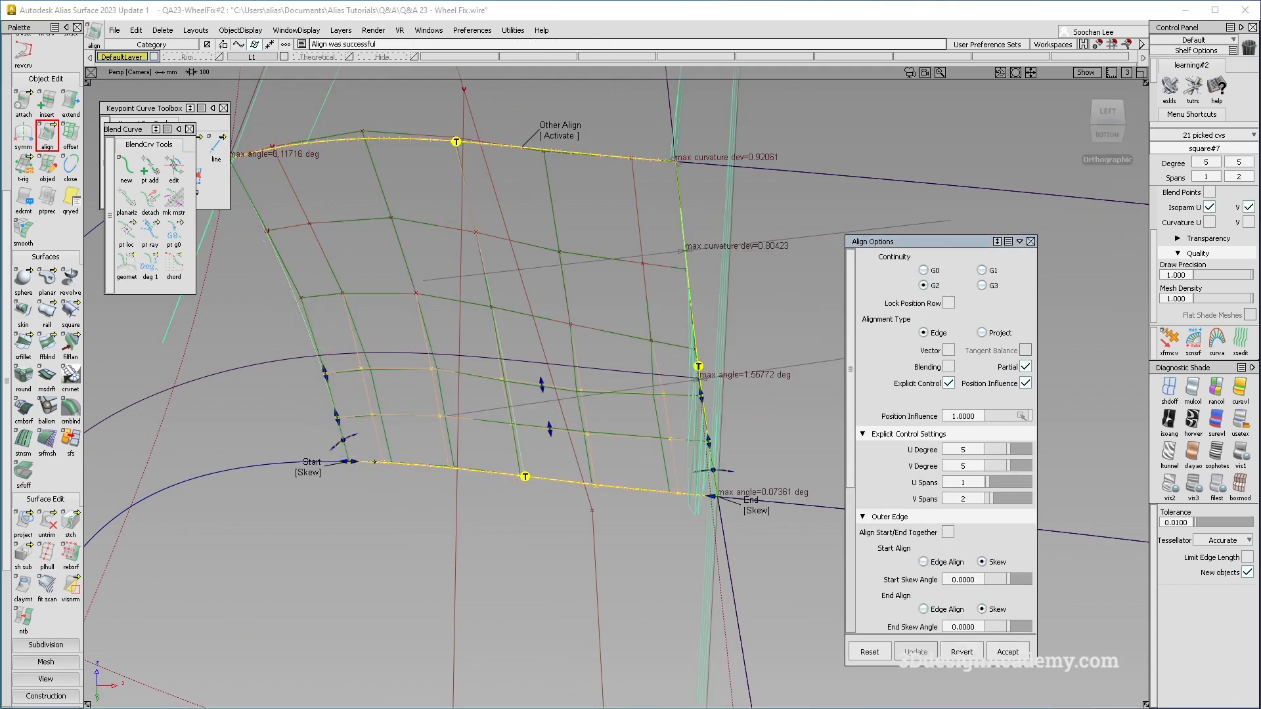
left_click_drag(491, 432, 567, 399, "alt+shift")
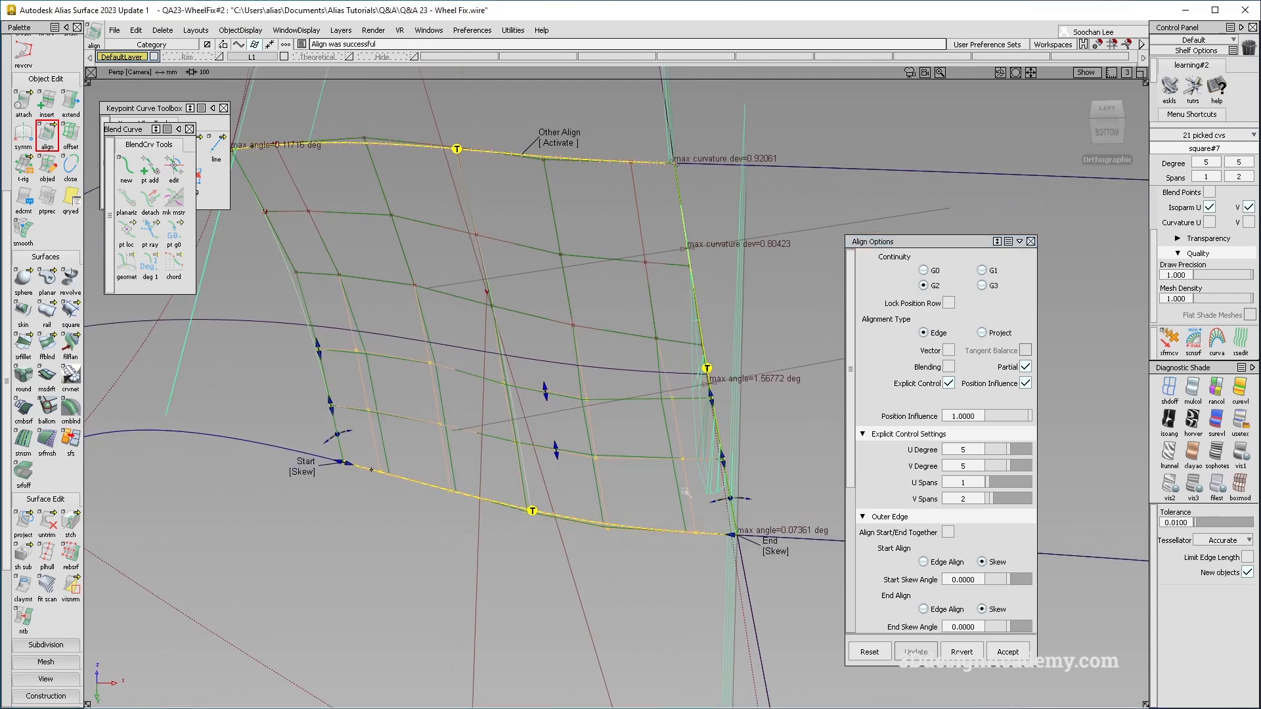
Isolate the corner blend surface by hiding all unselected objects, and clear the selection
left_click_drag(701, 505, 611, 455, "alt+shift")
left_click_drag(722, 474, 573, 410, "alt+shift")
key("space")
left_click_drag(592, 409, 522, 352, "alt+shift")
left_click_drag(600, 373, 602, 327, "ctrl+shift")
left_click(602, 329)
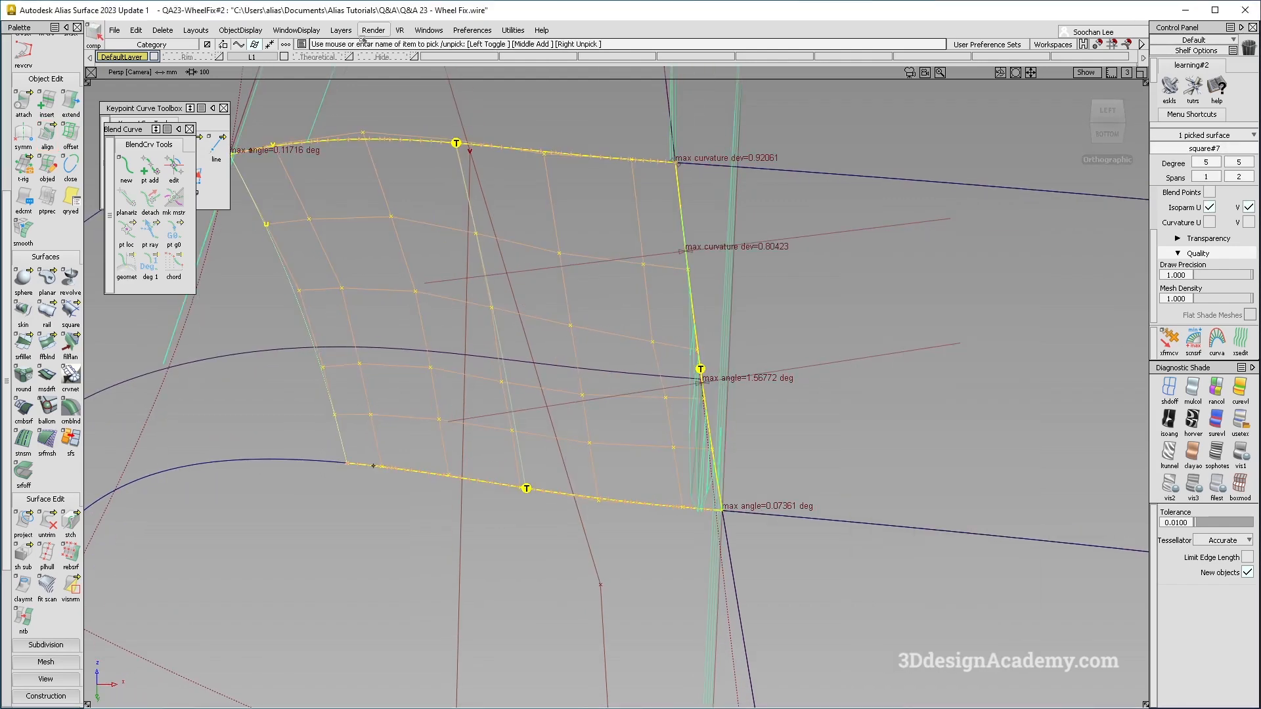
left_click(242, 34)
left_click(257, 110)
left_click_drag(437, 442, 451, 517, "ctrl+shift")
Build a Square surface from the corner blend's four edges with G2 Curvature on boundaries 1 and 3
left_click(70, 312)
left_click(454, 140)
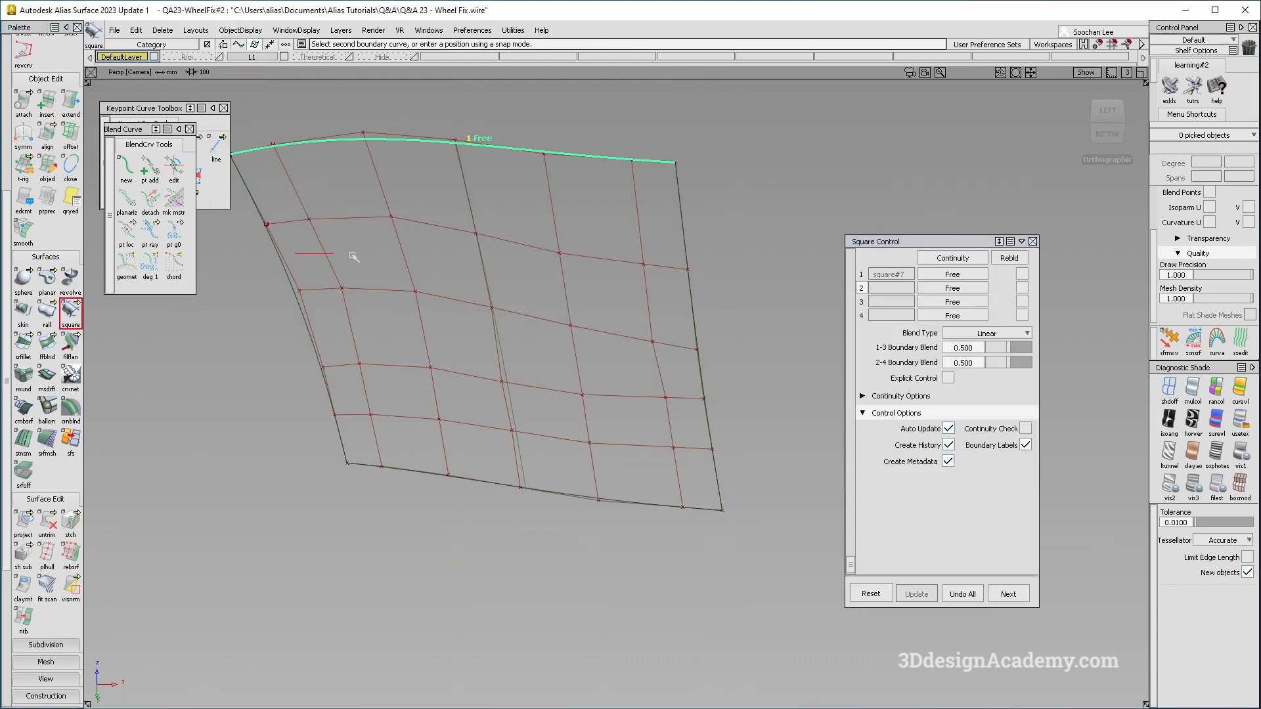
left_click(314, 320)
left_click(698, 342)
left_click(952, 274)
left_click(971, 322)
left_click(953, 302)
left_click(971, 365)
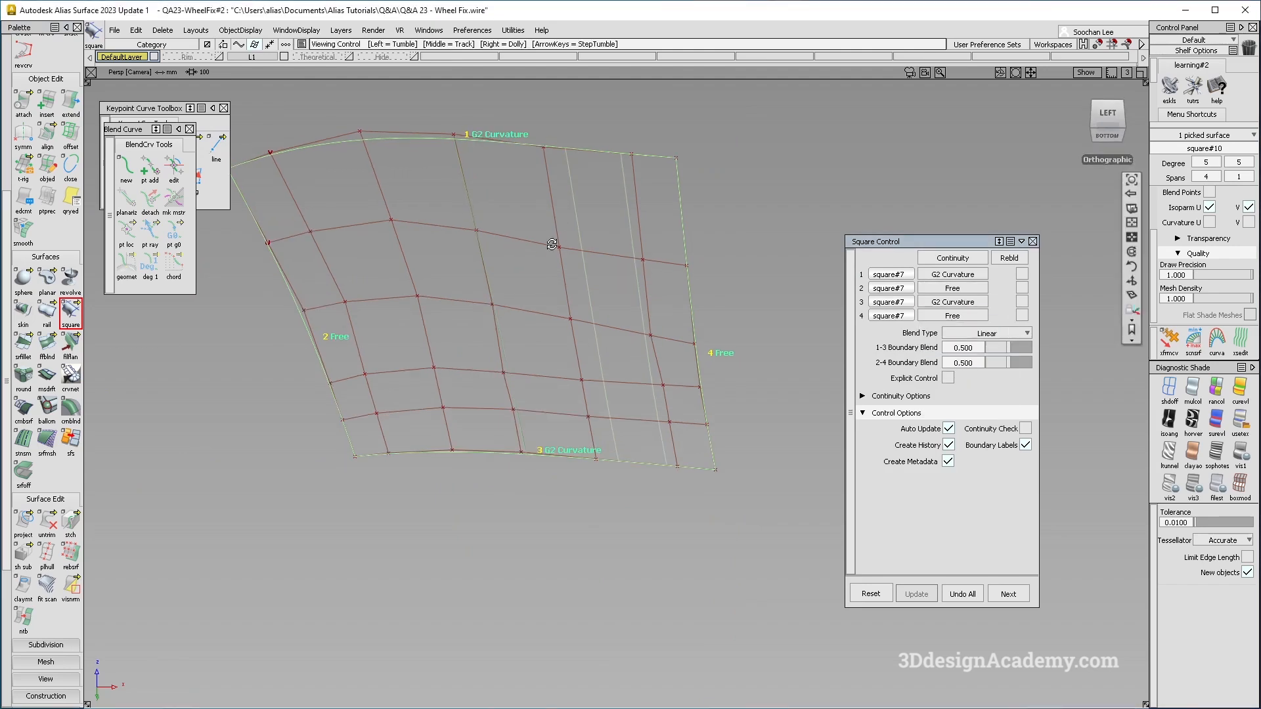
Enable Explicit Control on the Square surface with U and V degree 5, 2 U spans and 1 V span
left_click(948, 379)
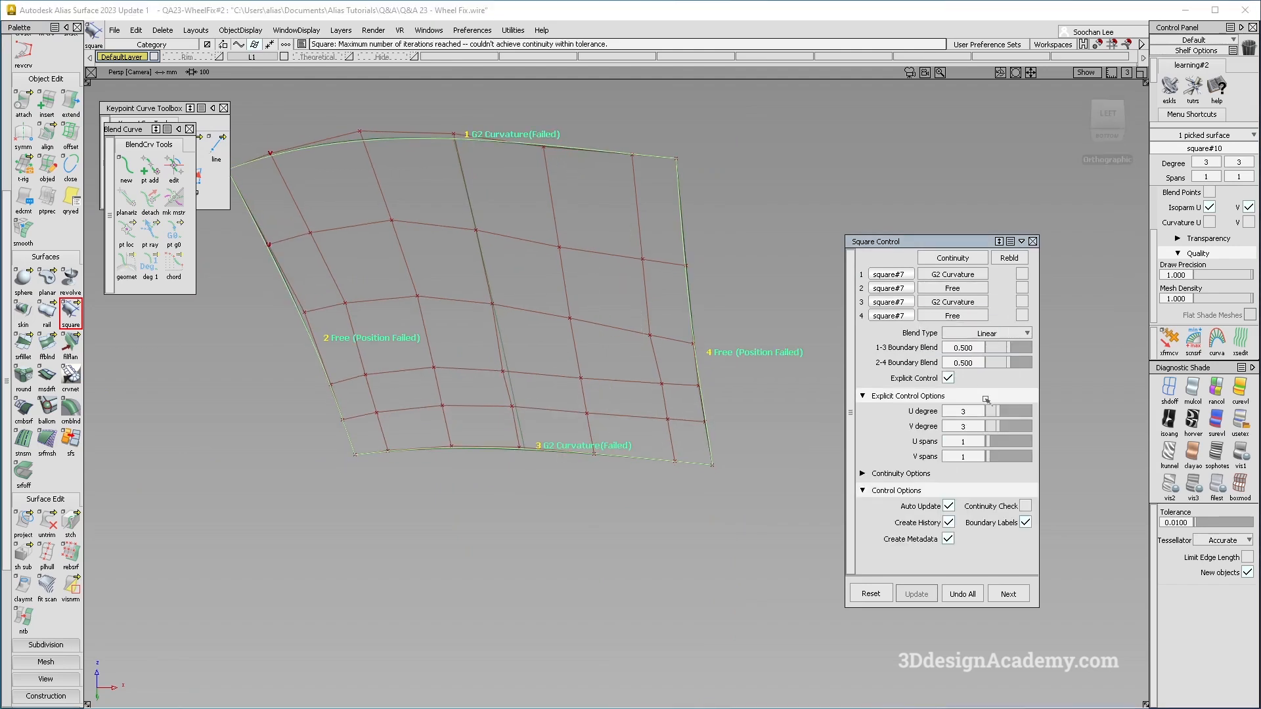
double_click(1006, 412)
left_click(1005, 428)
left_click(1006, 427)
left_click(995, 442)
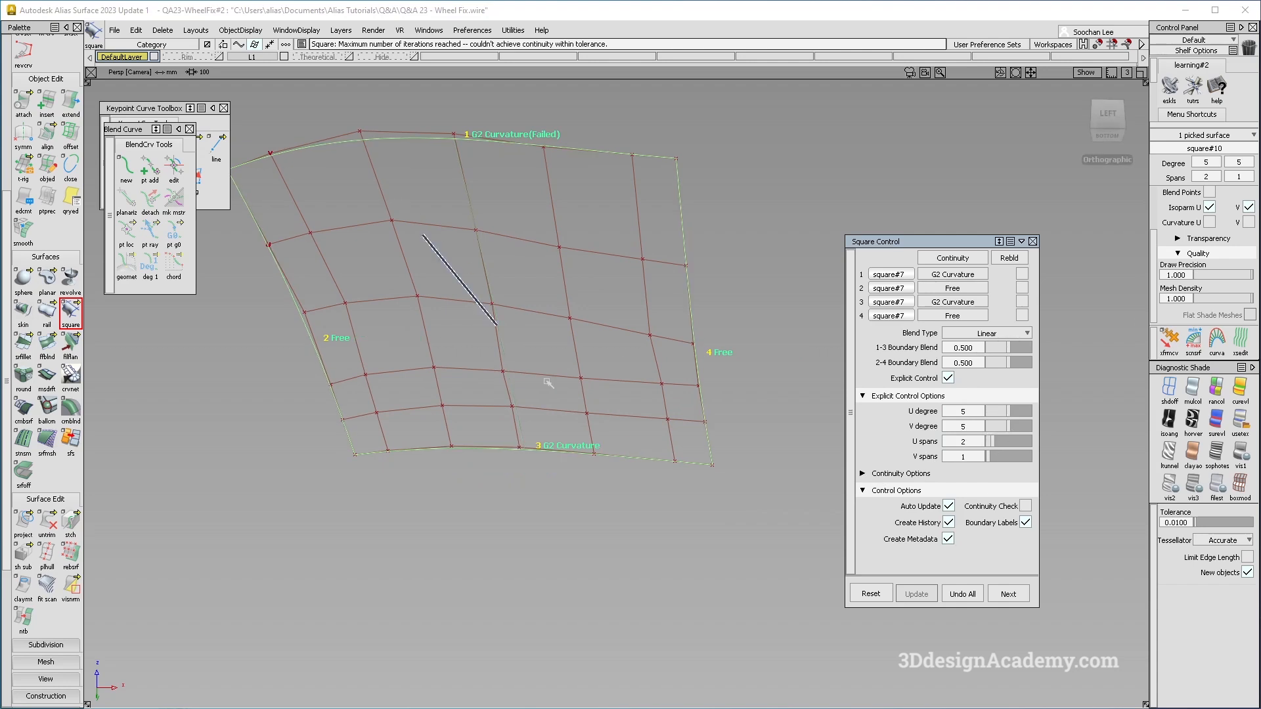
Delete the original corner blend surface underneath the new Square surface
right_click_drag(411, 281, 560, 318, "alt+shift")
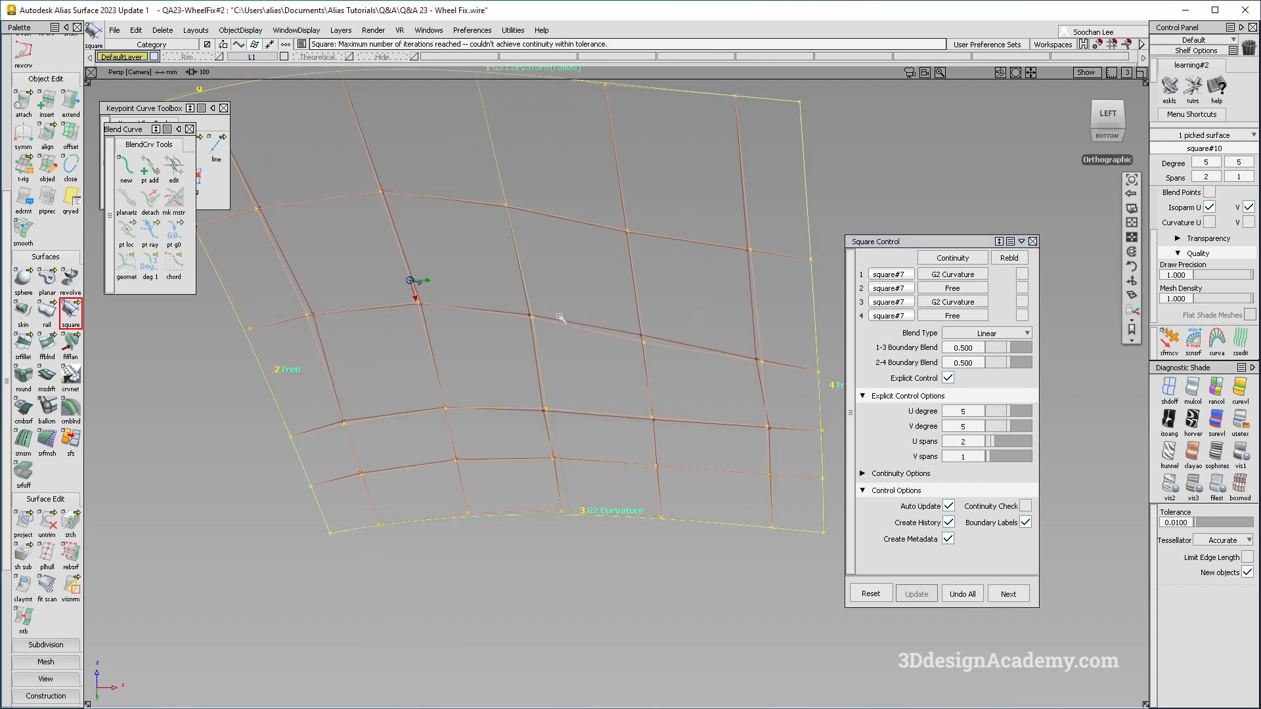
left_click_drag(607, 430, 615, 351, "ctrl+shift")
left_click(627, 334)
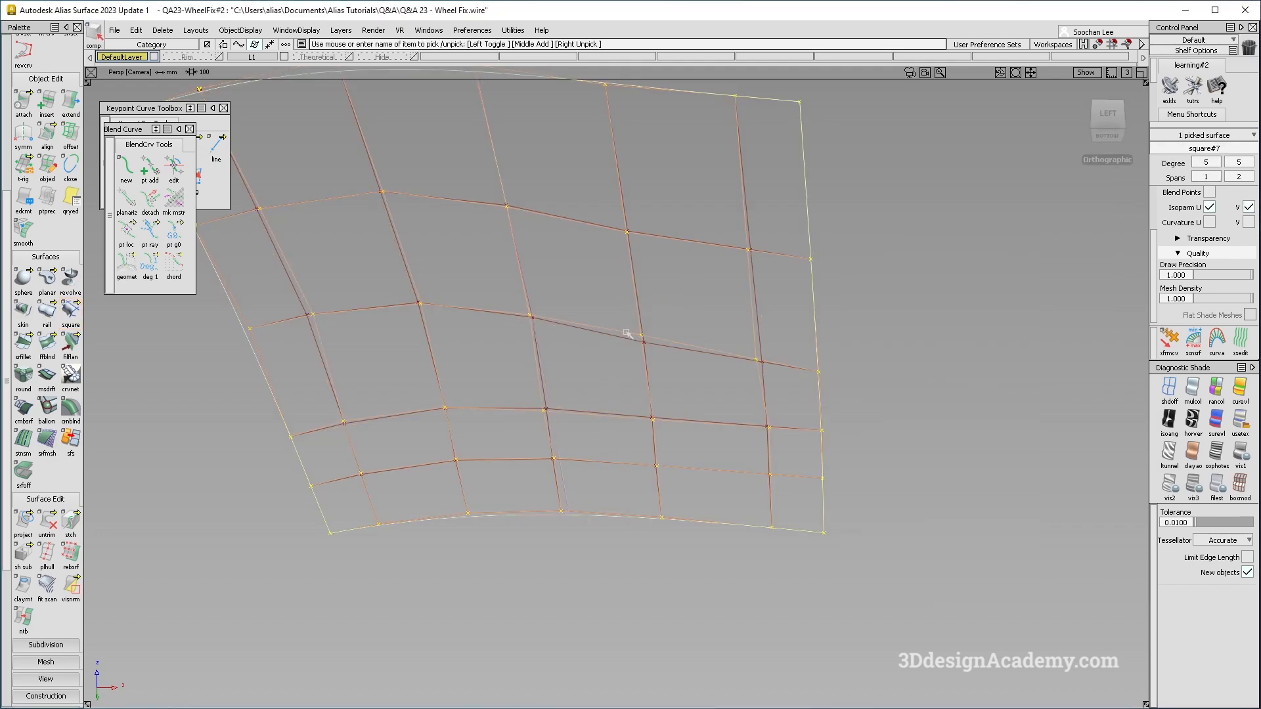
left_click(616, 334)
right_click_drag(669, 332, 591, 195, "alt+shift")
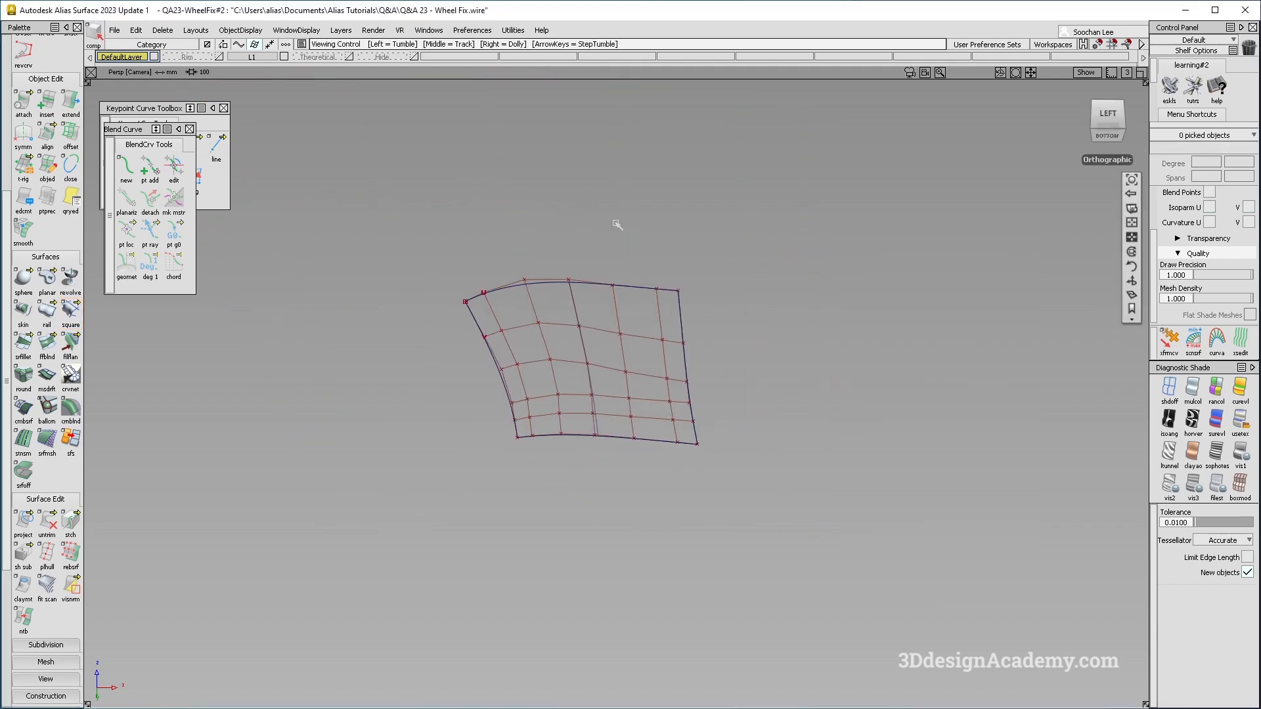
right_click_drag(667, 359, 690, 363, "alt+shift")
Bring back the hidden wheel geometry around the new Square surface
left_click(241, 30)
left_click(246, 62)
right_click_drag(587, 311, 620, 315, "alt+shift")
mouse_move(525, 503)
left_mouse_down("alt+shift")
mouse_move(518, 464)
mouse_move(519, 519)
left_mouse_up("alt+shift")
Add surface continuity checks to the new blend's upper and lower edges and examine the deviations
scroll(46, 394, "down", 6)
left_click(23, 635)
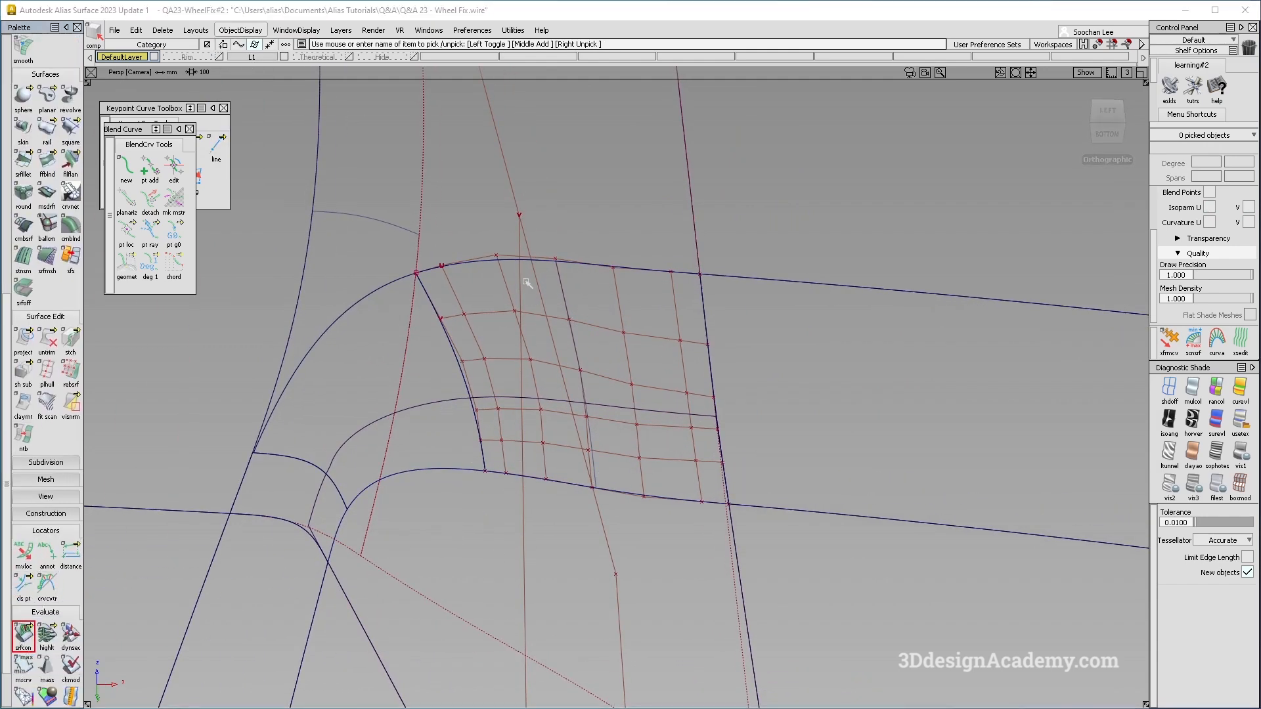
left_click(507, 264)
left_click(576, 486)
left_click_drag(584, 460, 664, 388, "alt+shift")
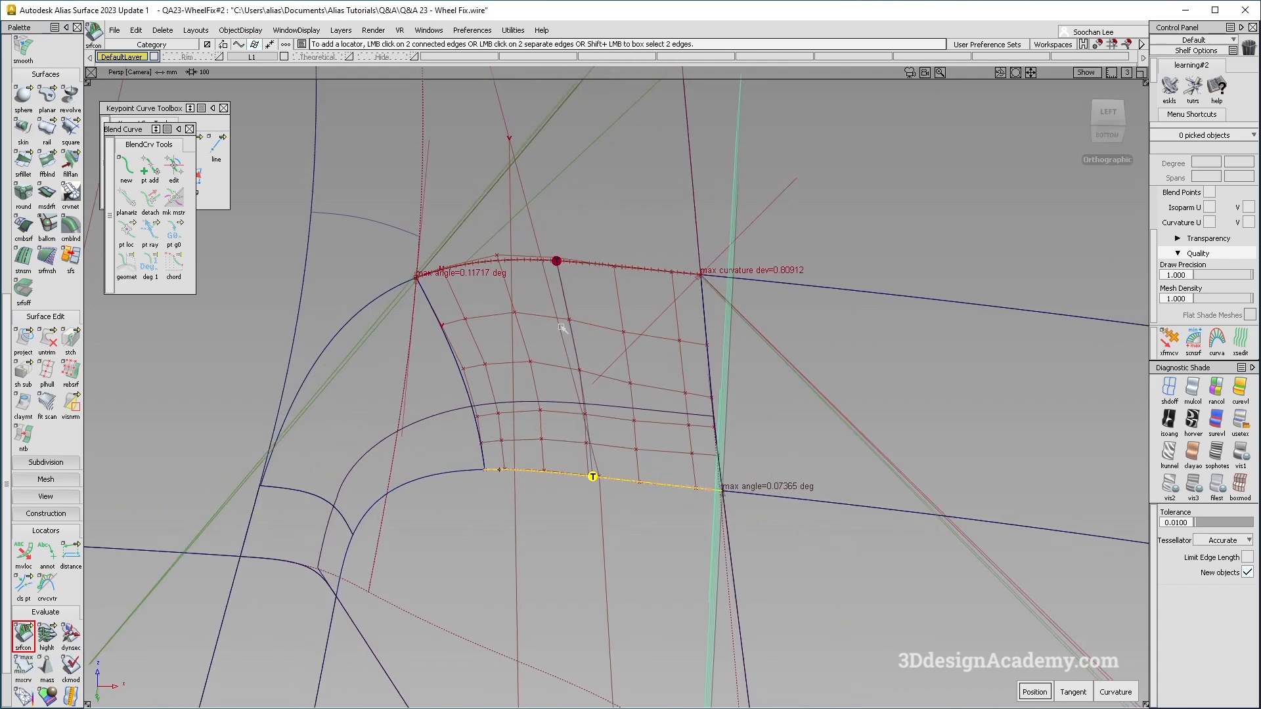
left_click_drag(594, 459, 617, 344, "ctrl+shift")
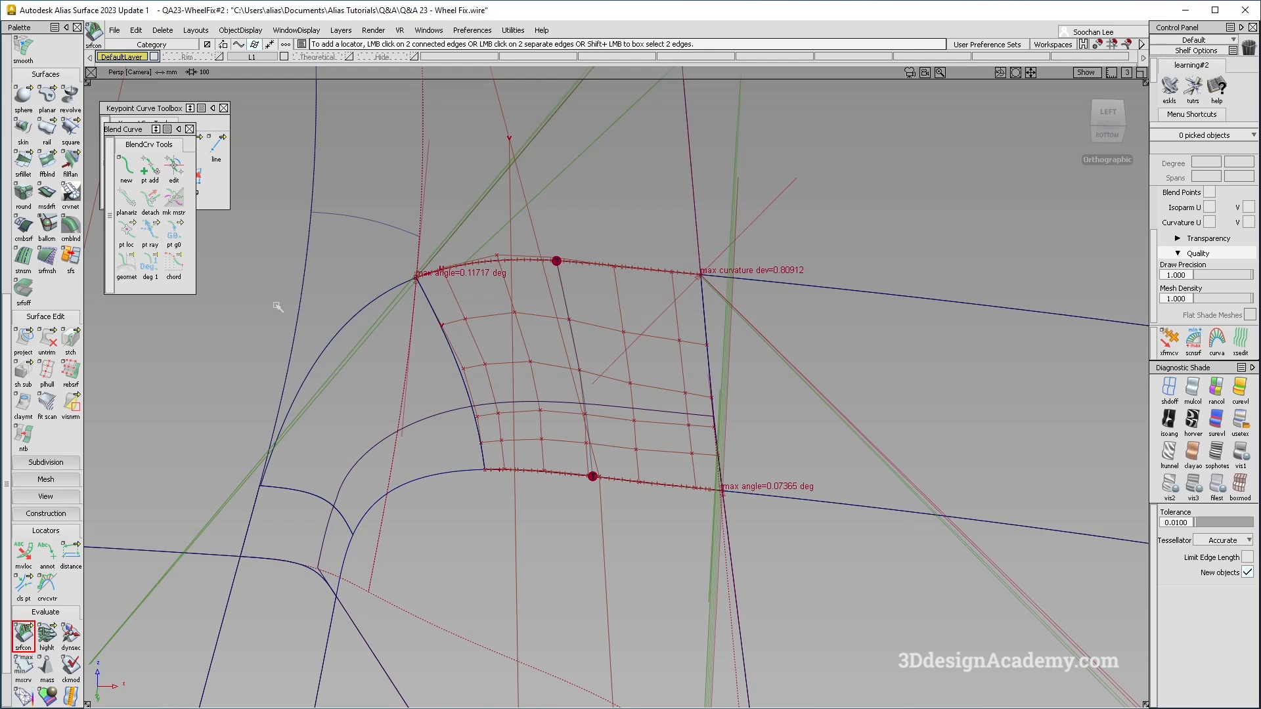
Align the new blend's right edge to the neighbouring surface with G2 continuity, Edge type, Explicit Control and Position Influence 1
left_click_drag(278, 307, 243, 279, "ctrl+shift")
scroll(58, 147, "up", 3)
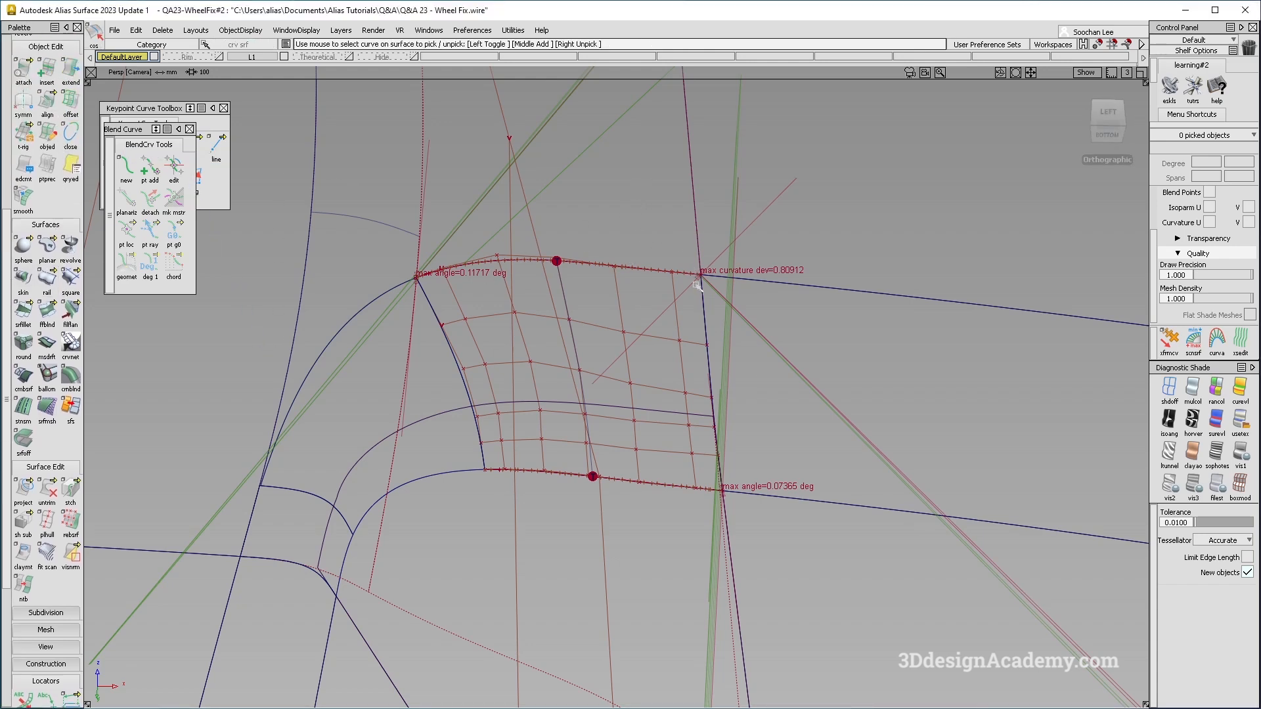
double_click(47, 102)
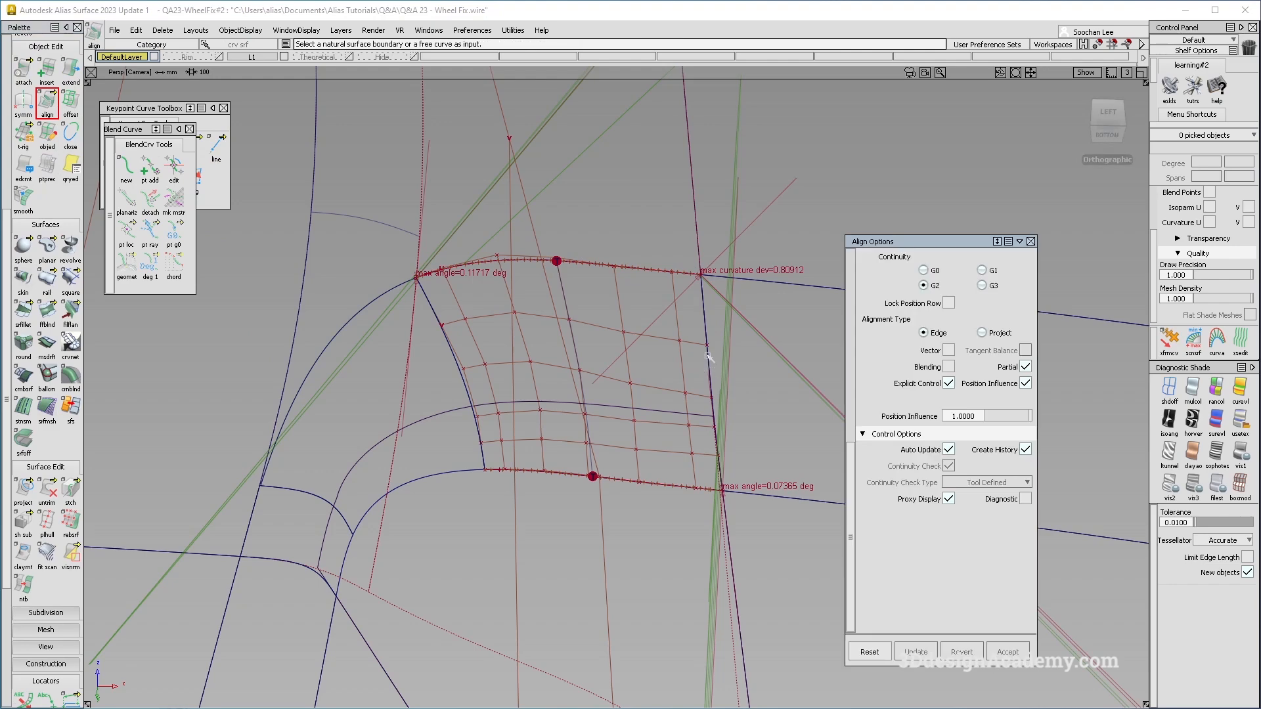
left_click(714, 359)
left_click(713, 363)
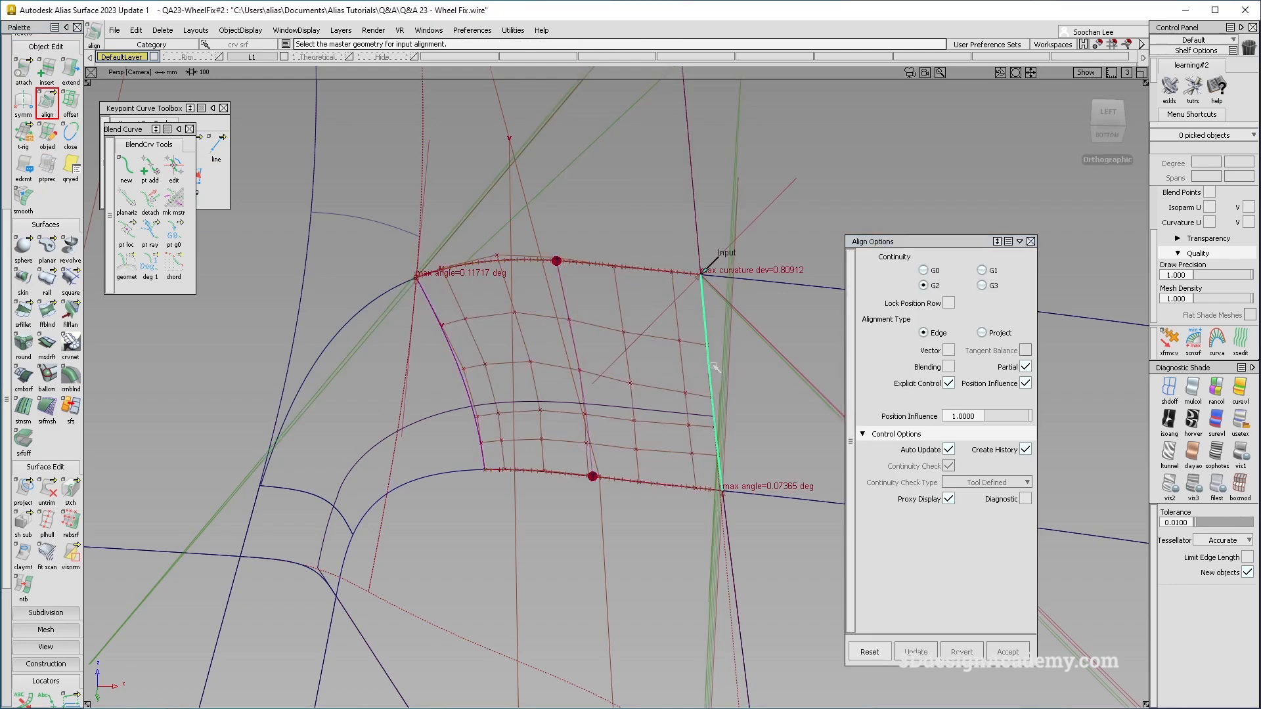
left_click(711, 363)
left_click(715, 369)
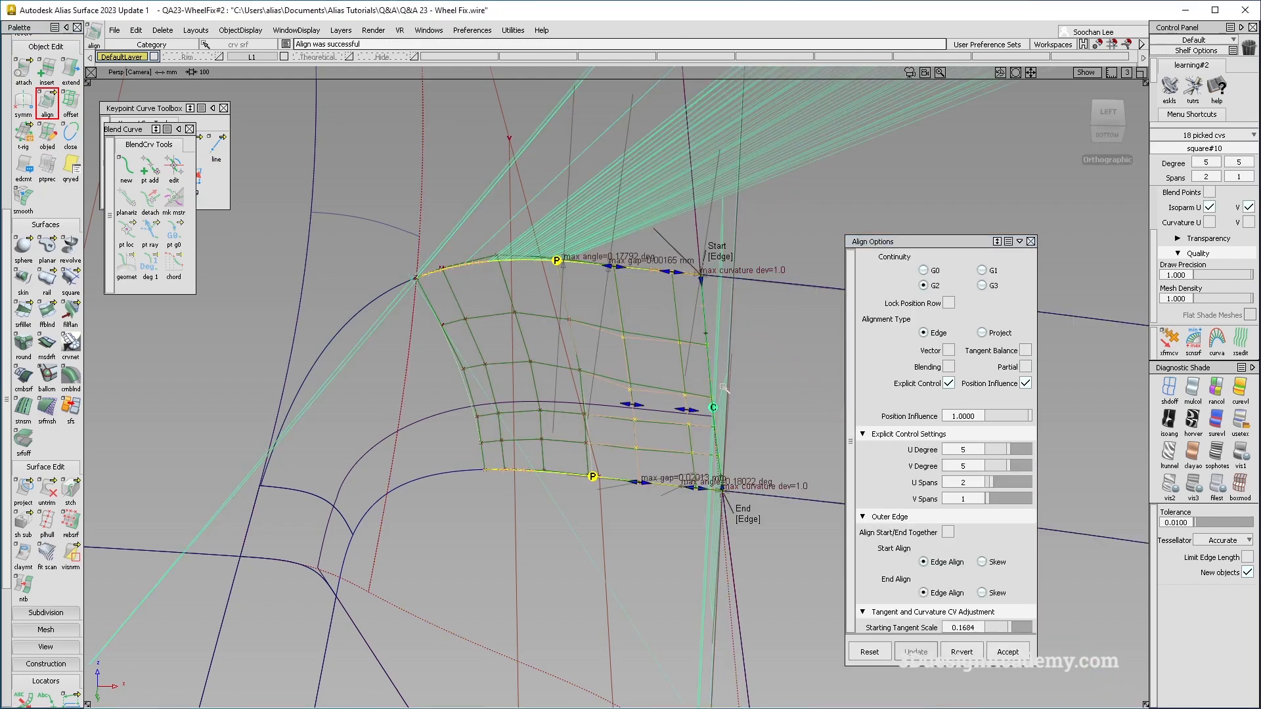
scroll(709, 421, "up", 5)
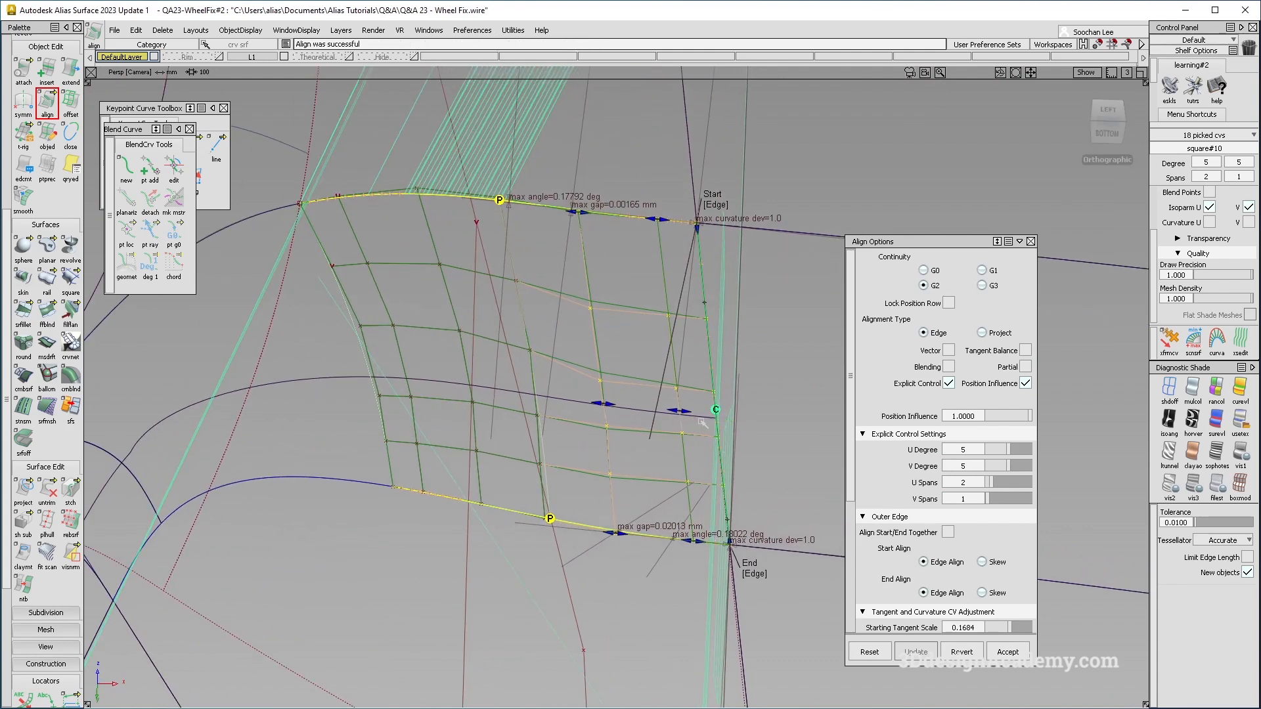
left_click_drag(696, 423, 694, 409, "alt+shift")
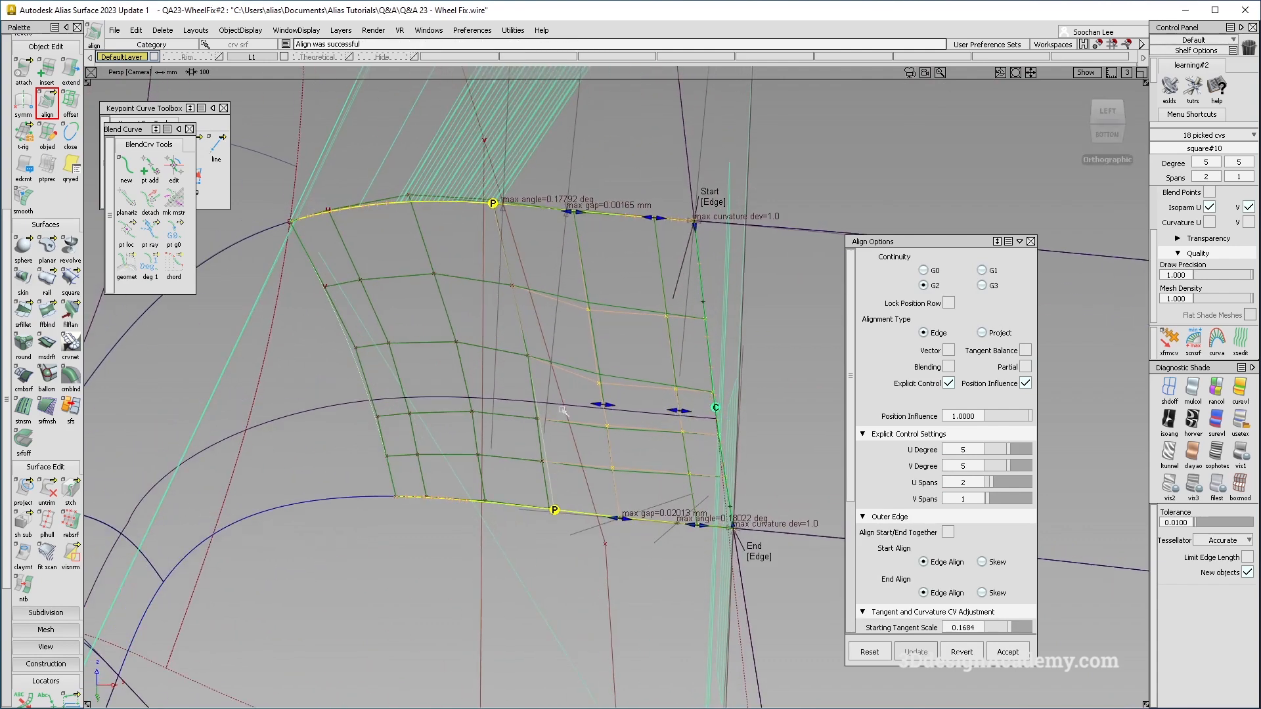
Switch the right-edge alignment to G1 continuity and inspect the deviations at the blend's lower right corner
left_click(982, 271)
left_click_drag(668, 396, 663, 360, "alt+shift")
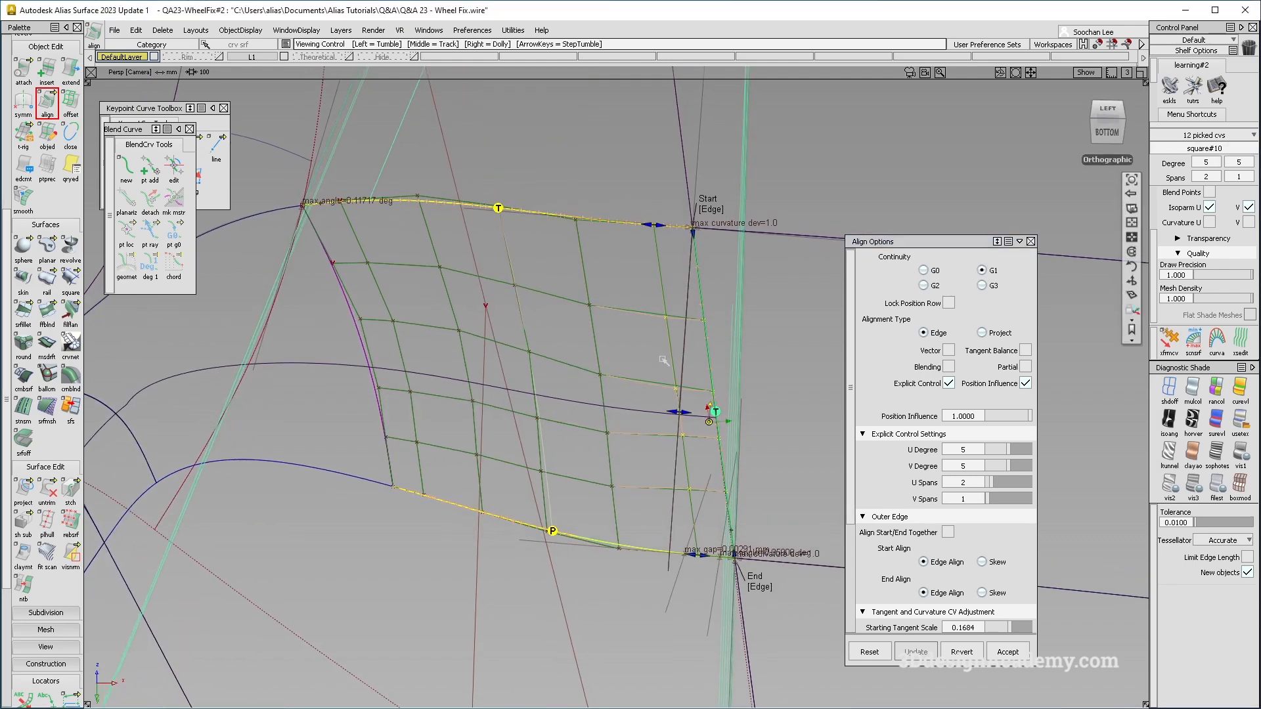
left_click_drag(691, 384, 607, 406, "alt+shift")
middle_click_drag(643, 463, 647, 395, "alt+shift")
left_click_drag(630, 402, 637, 420, "alt+shift")
right_click_drag(647, 420, 742, 413, "alt+shift")
left_click_drag(635, 454, 581, 399, "alt+shift")
right_click_drag(616, 418, 518, 398, "alt+shift")
left_click_drag(578, 427, 607, 388, "alt+shift")
Try Vector alignment of the blend's right edge along the Normal and View directions
left_click(949, 350)
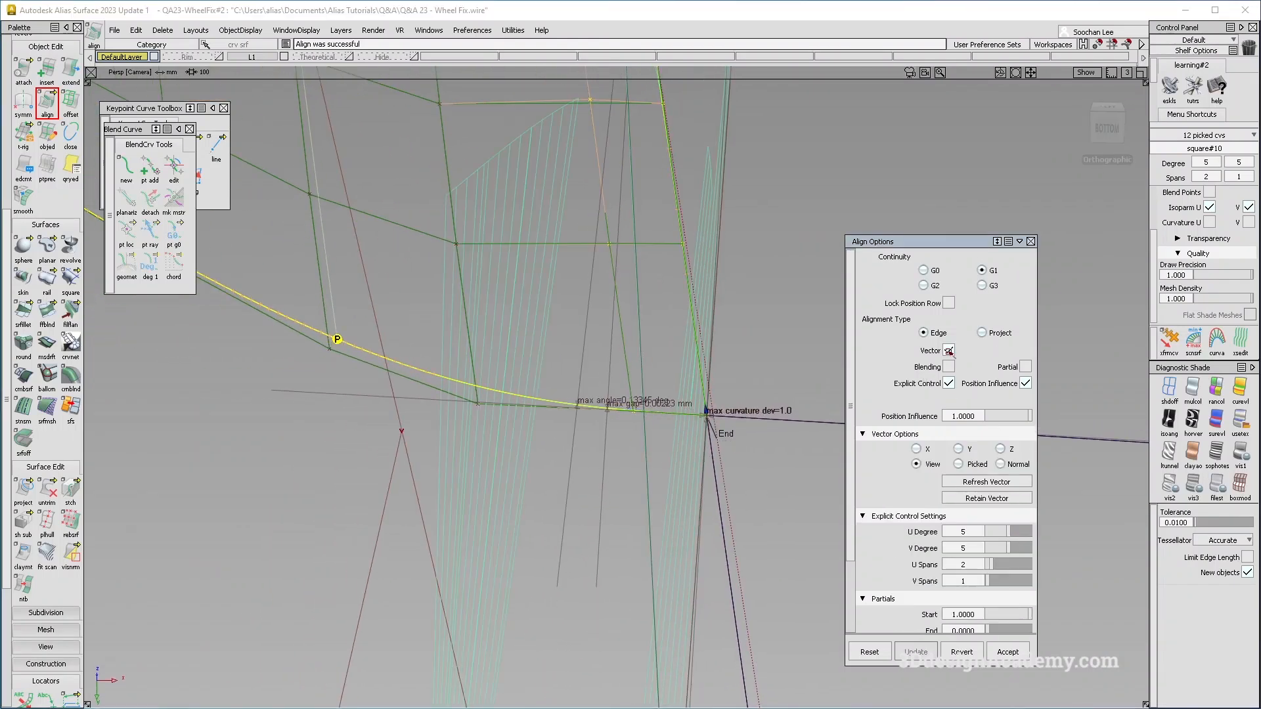
left_click(998, 464)
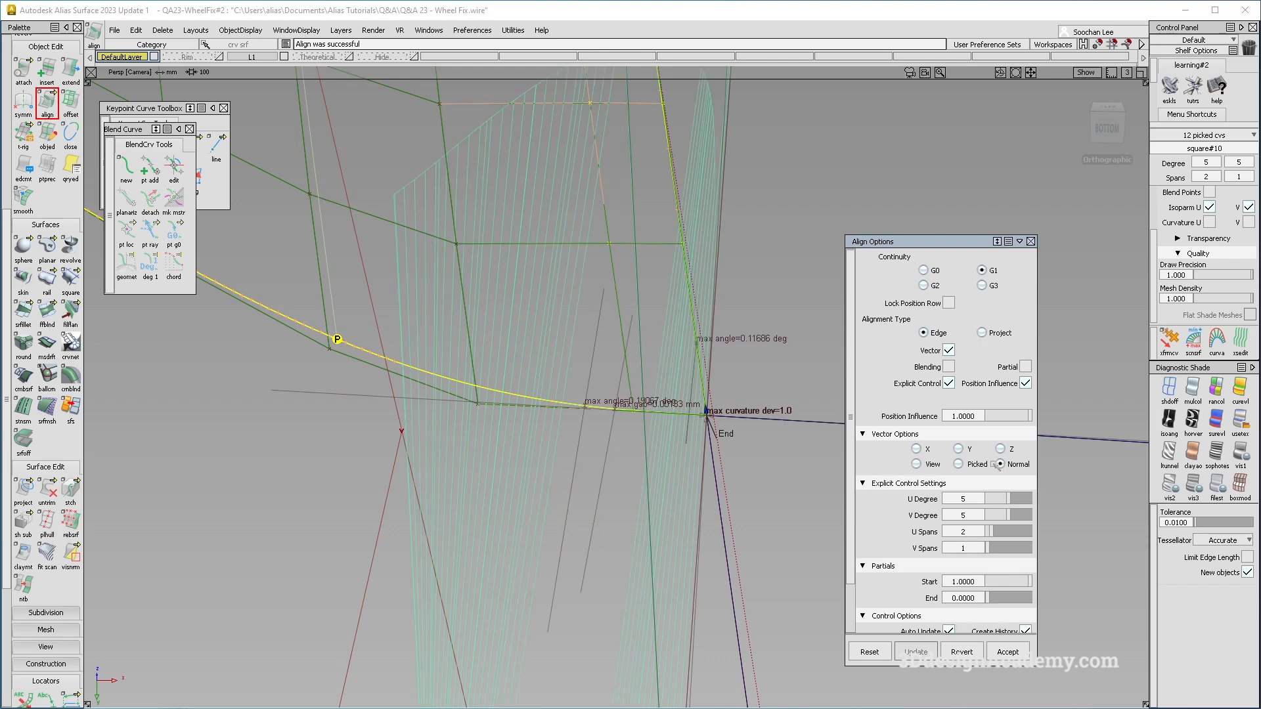
left_click(917, 464)
left_click_drag(742, 460, 682, 475, "alt+shift")
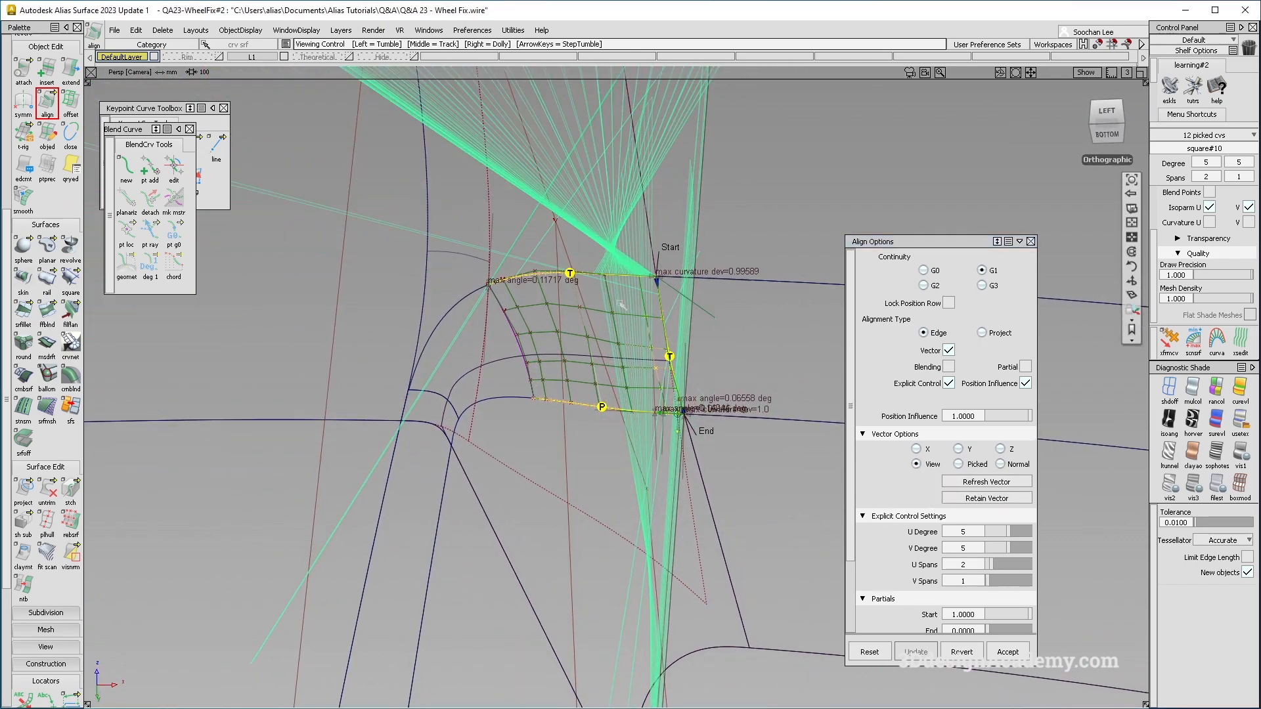
right_click_drag(619, 301, 647, 383, "alt+shift")
left_click_drag(646, 382, 694, 362, "alt+shift")
Align the blend's lower edge to the neighbouring surface with G1 continuity, Edge type, Partial enabled and Position Influence 1
left_click_drag(691, 457, 649, 509, "ctrl+shift")
right_click_drag(649, 510, 655, 493, "alt+shift")
middle_click_drag(655, 494, 653, 442, "alt+shift")
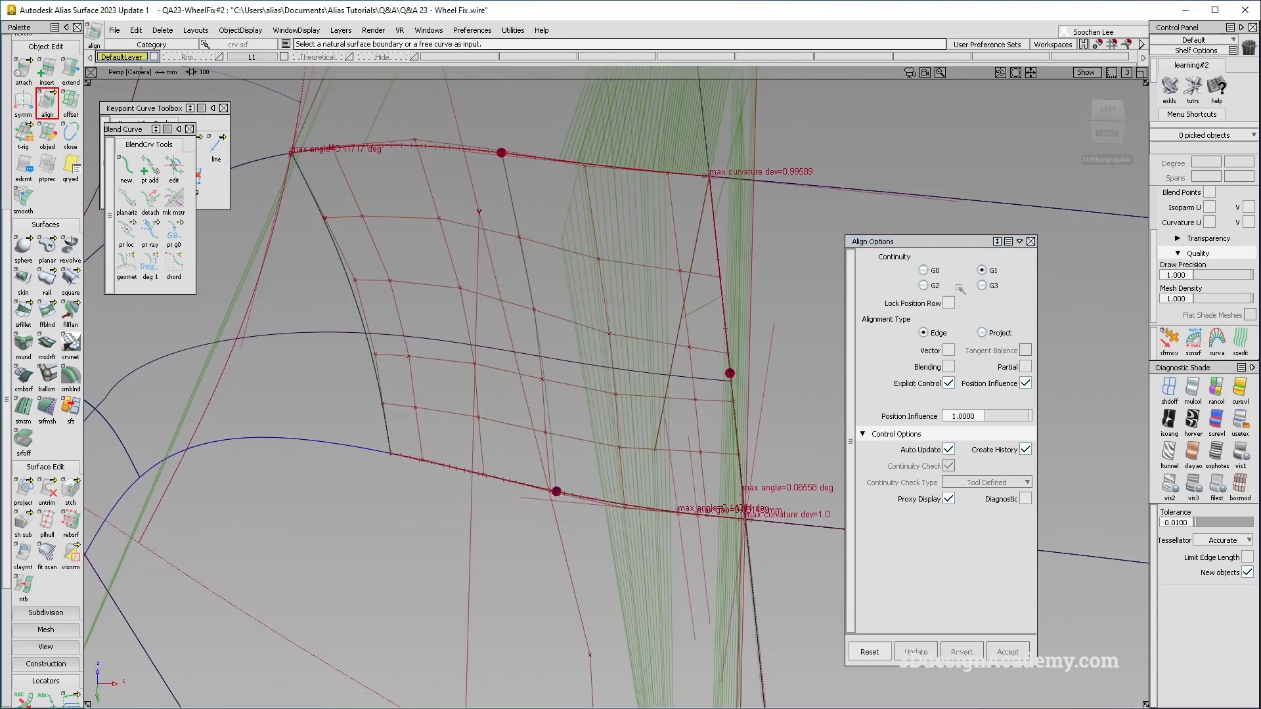
right_click_drag(714, 526, 698, 514, "alt+shift")
left_click(667, 511)
key("Return")
left_click(656, 510)
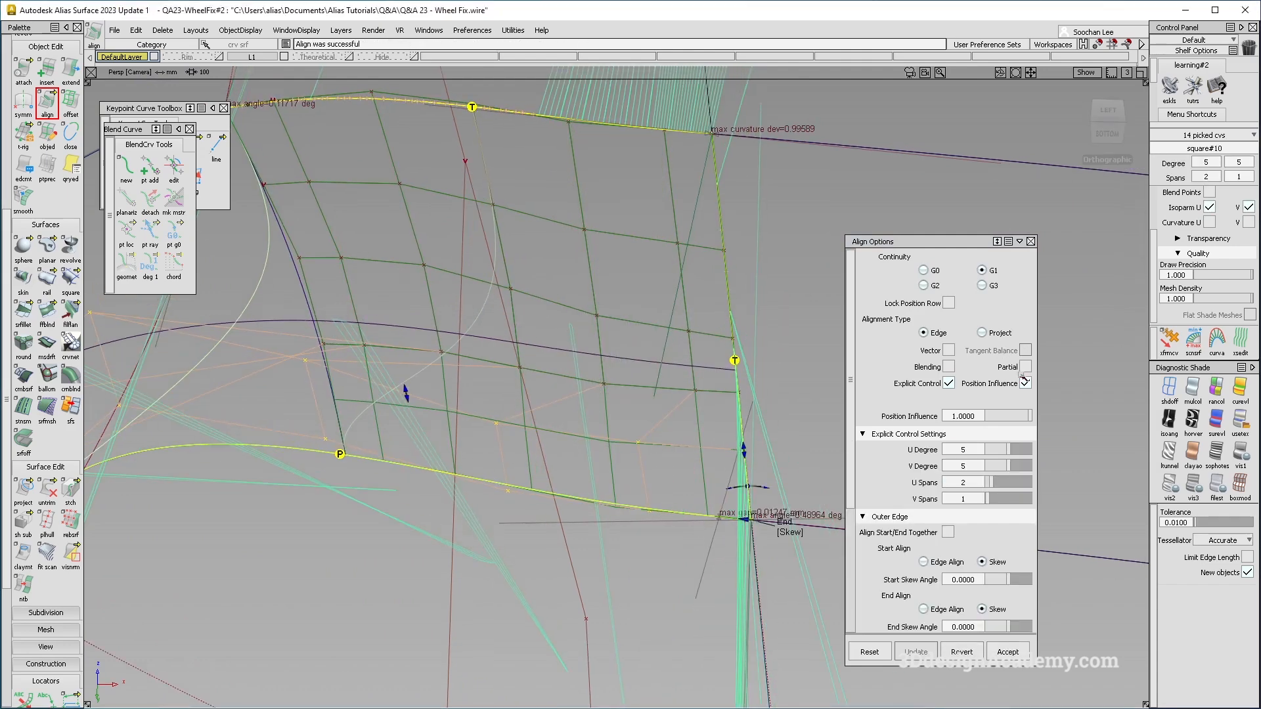
left_click(1025, 366)
left_click_drag(696, 453, 643, 447, "alt+shift")
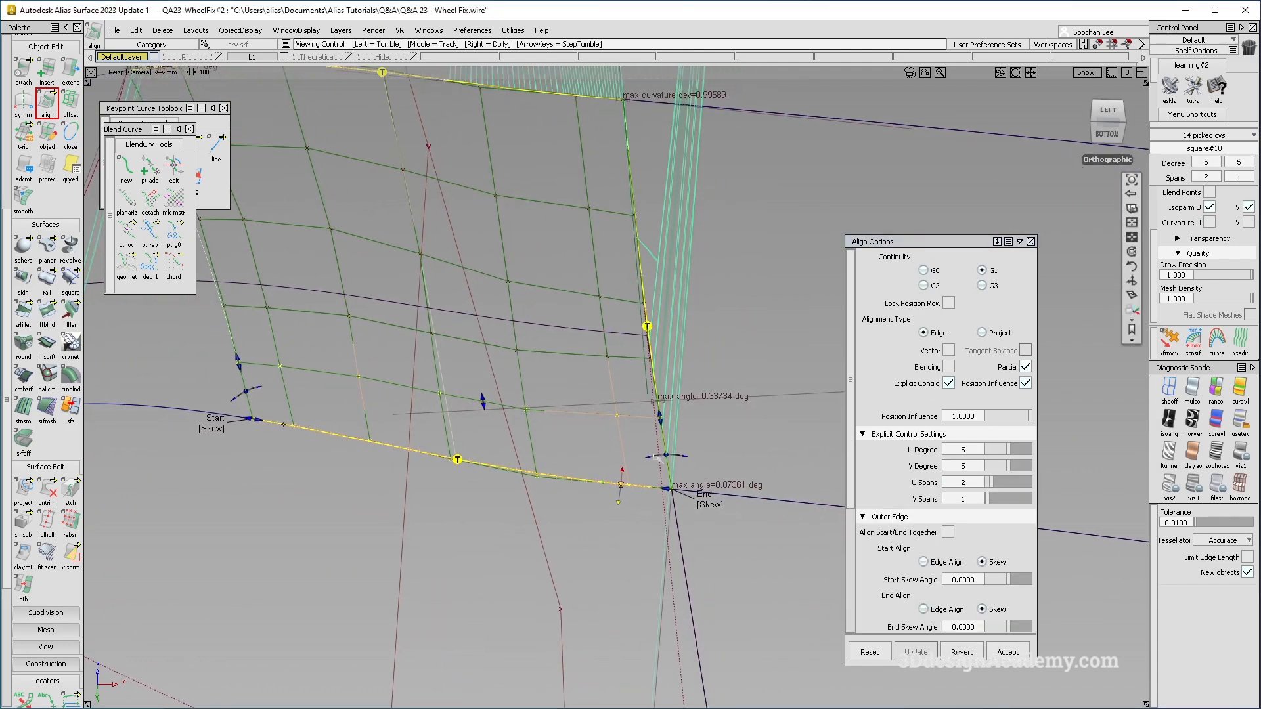
Pick the corner blend surface and delete its Align construction history
left_click(650, 304)
left_click_drag(650, 304, 620, 321, "alt+shift")
left_click(646, 380)
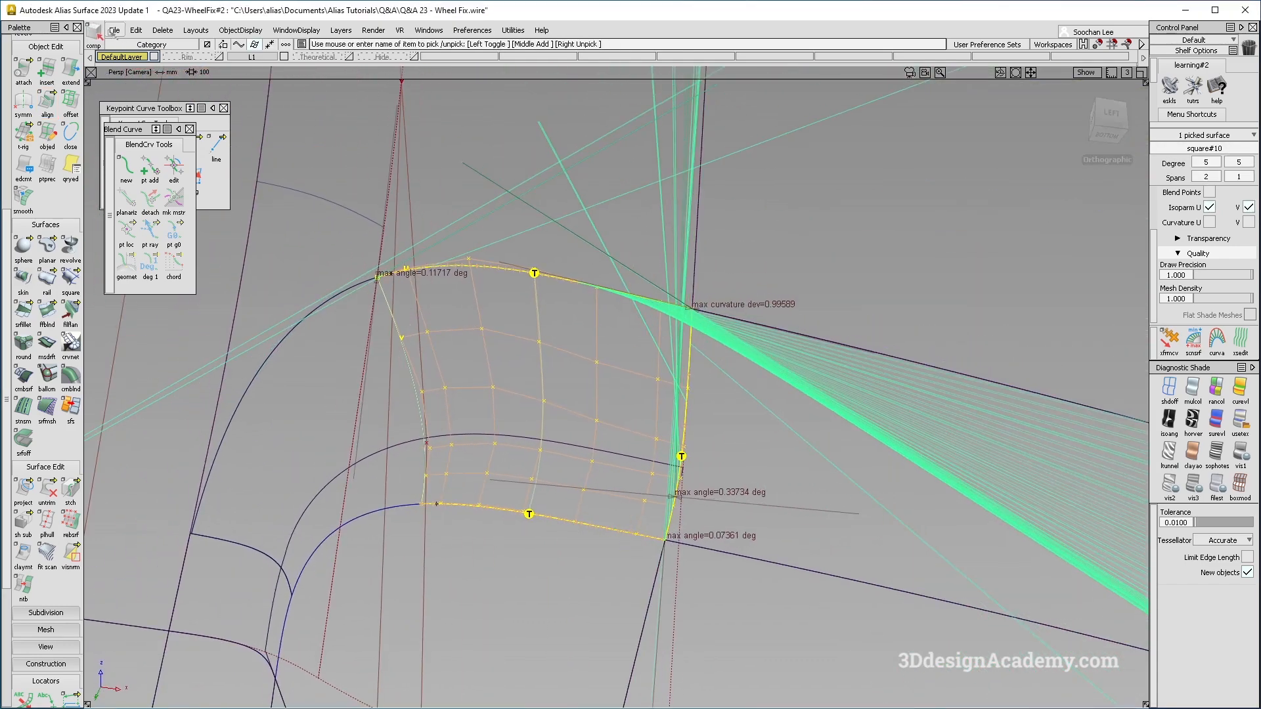
left_click(162, 31)
left_click_drag(630, 459, 667, 546, "alt+shift")
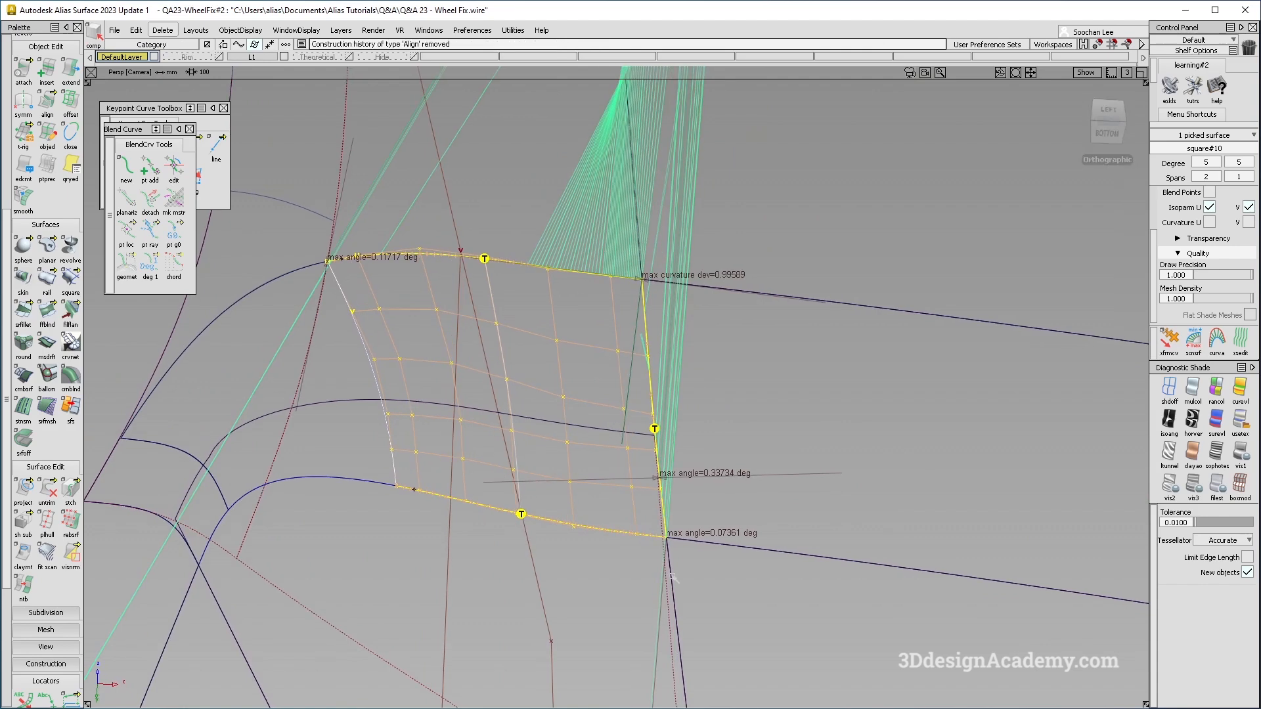
left_click(667, 546)
Examine the junction of the seams at the corner blend's lower right corner
right_click_drag(689, 550, 731, 547, "alt+shift")
left_click_drag(732, 547, 676, 522, "alt+shift")
left_click(655, 436)
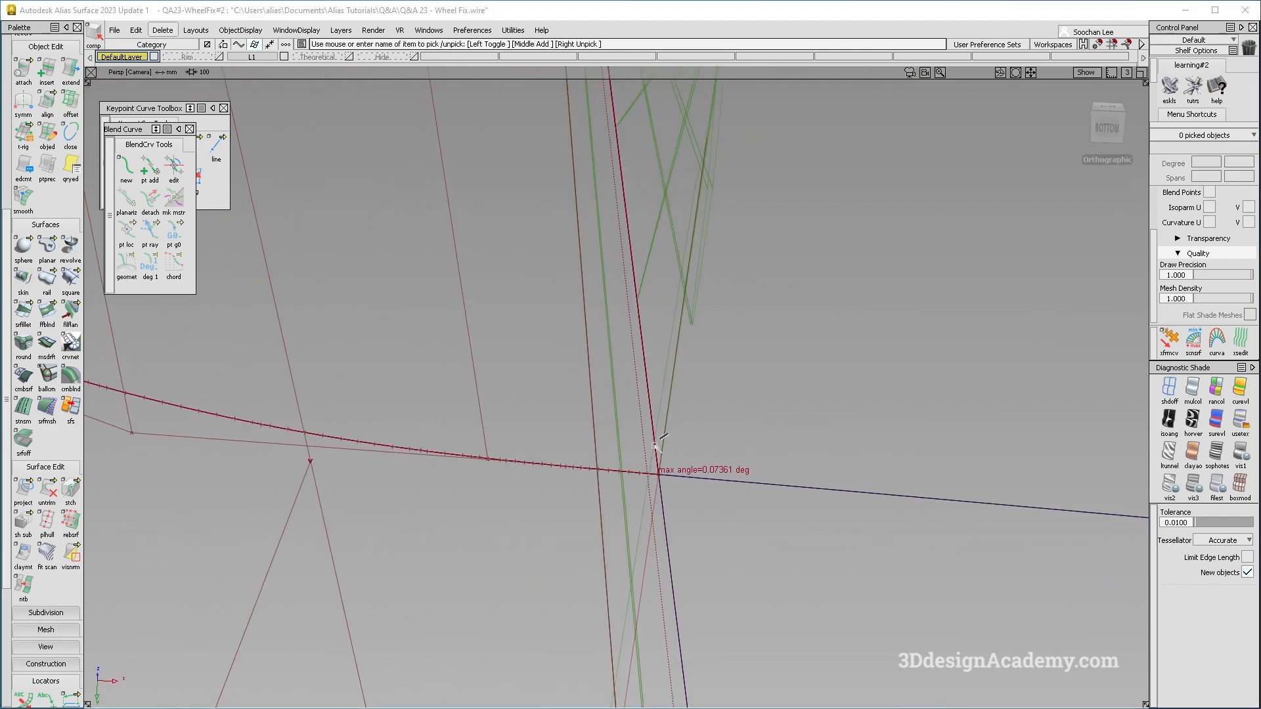
right_click_drag(725, 530, 681, 543, "alt+shift")
left_click_drag(681, 542, 830, 594, "alt+shift")
right_click_drag(830, 595, 792, 599, "alt+shift")
left_click(793, 600)
Display the control points and hulls of the neighbouring surface below the corner blend and inspect them along the shared edge
left_click_drag(817, 406, 780, 454, "ctrl+shift")
left_click(805, 470)
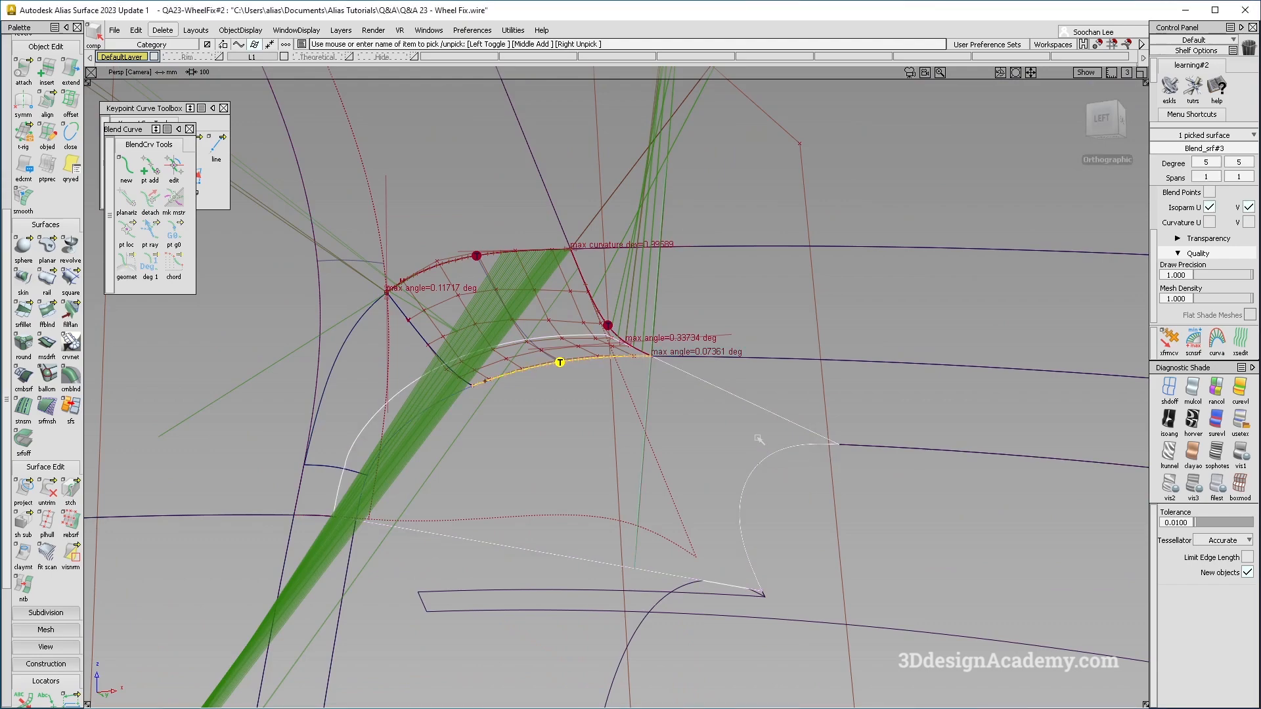
left_click_drag(709, 397, 671, 336, "alt+shift")
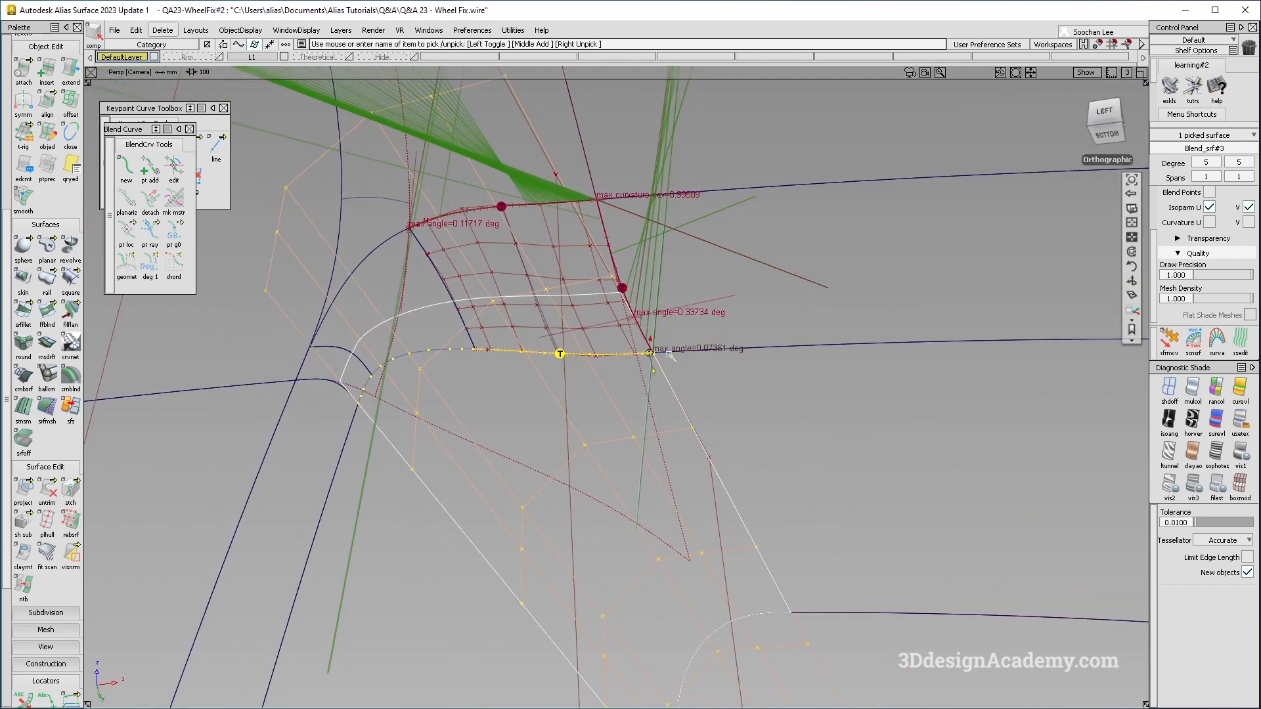
right_click_drag(652, 353, 619, 436, "alt+shift")
left_click_drag(591, 441, 515, 366, "ctrl+shift")
left_click_drag(563, 329, 700, 384, "alt+shift")
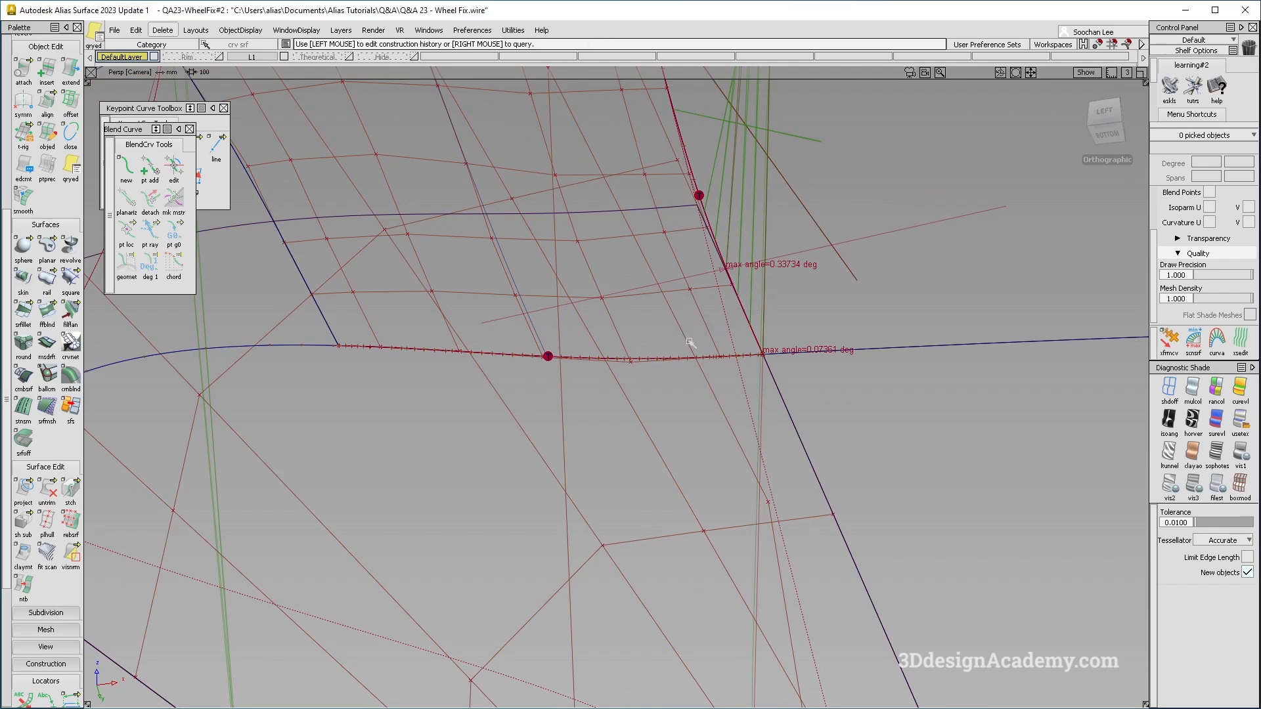
left_click_drag(622, 361, 541, 191, "alt+shift")
Realign the blend's right edge to Blend_srf#3.V=1.0 with G1 continuity, Edge type and Position Influence 1, and inspect the lower corner
left_click(47, 102)
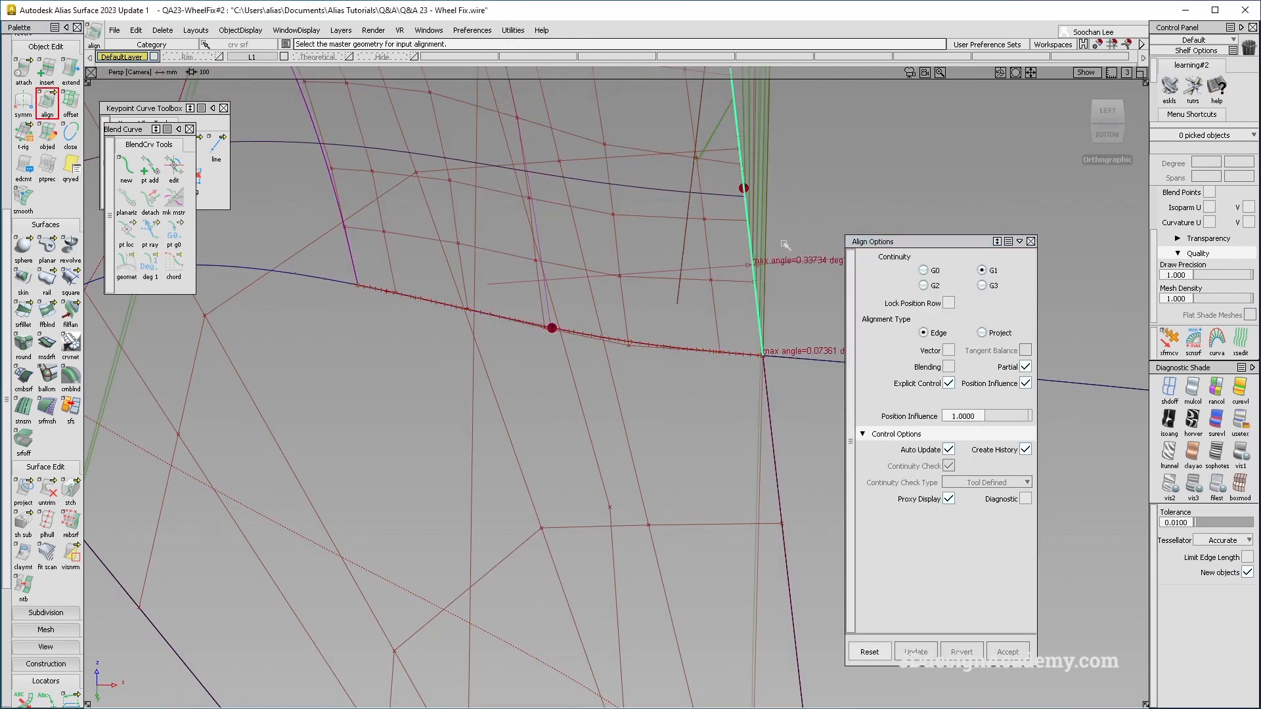
left_click(747, 220)
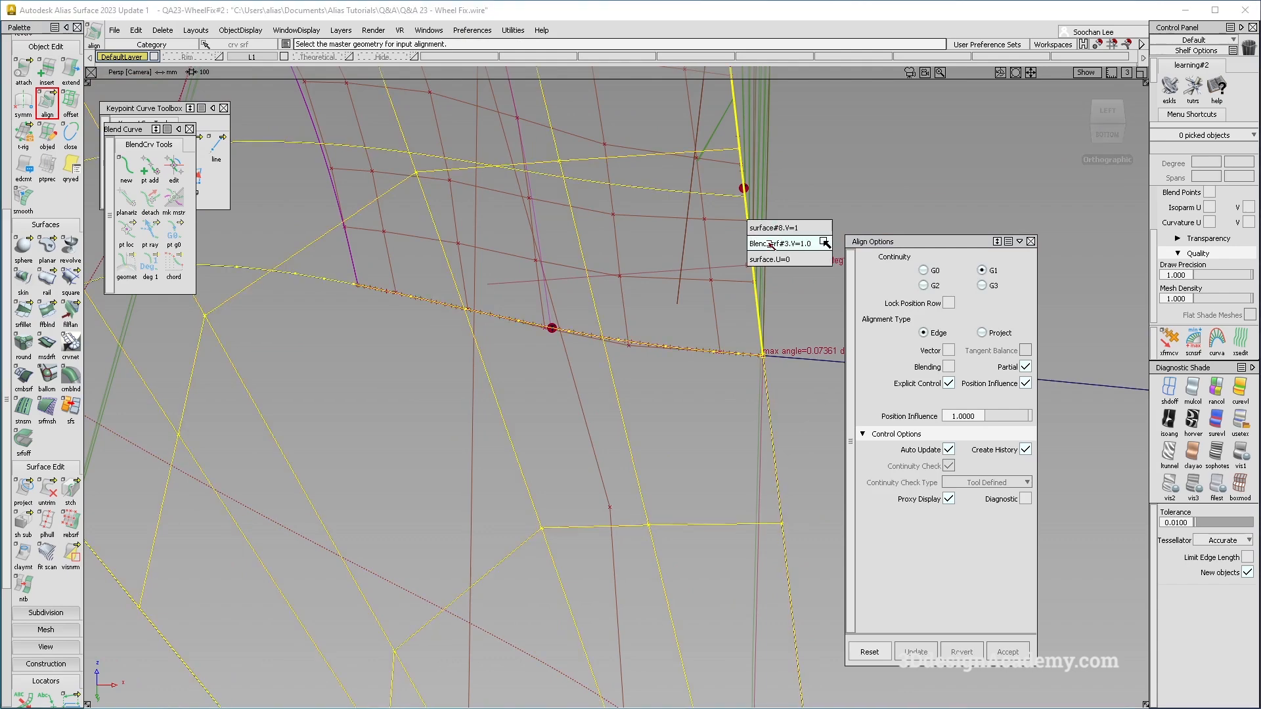
left_click(768, 244)
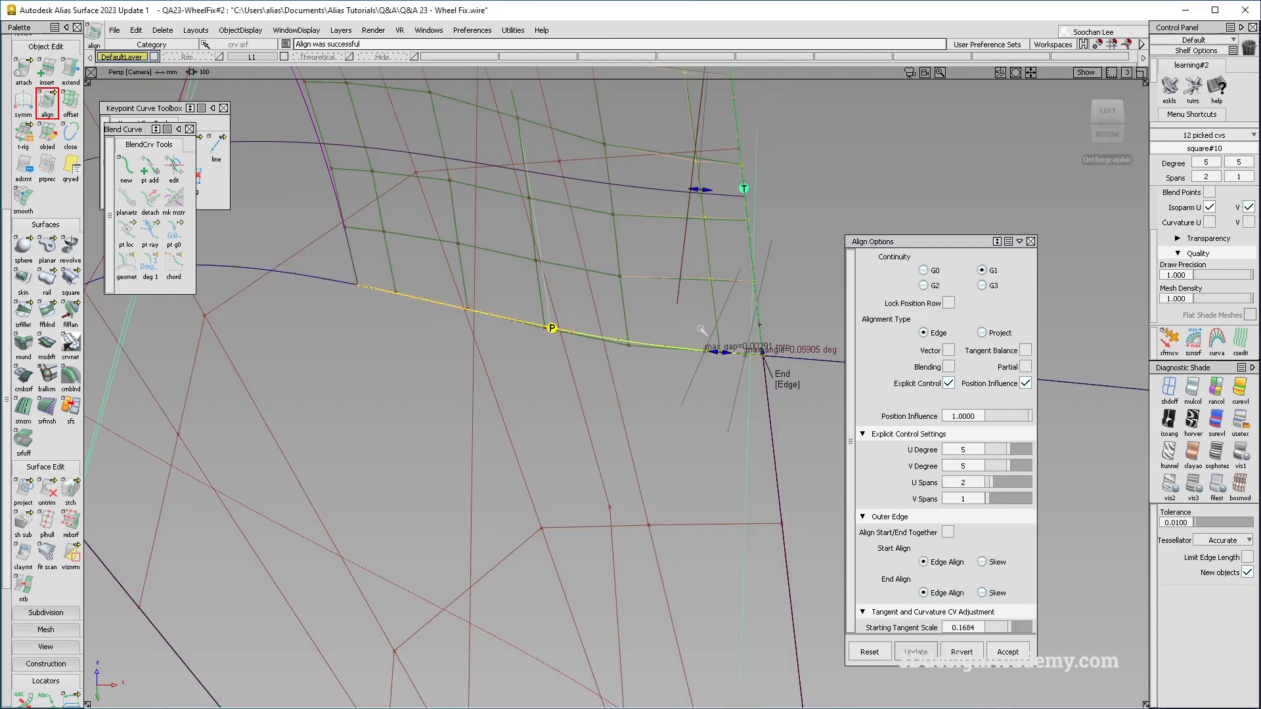
left_click_drag(721, 368, 694, 300, "alt+shift")
right_click_drag(740, 387, 788, 377, "alt+shift")
left_click_drag(722, 381, 649, 383, "alt+shift")
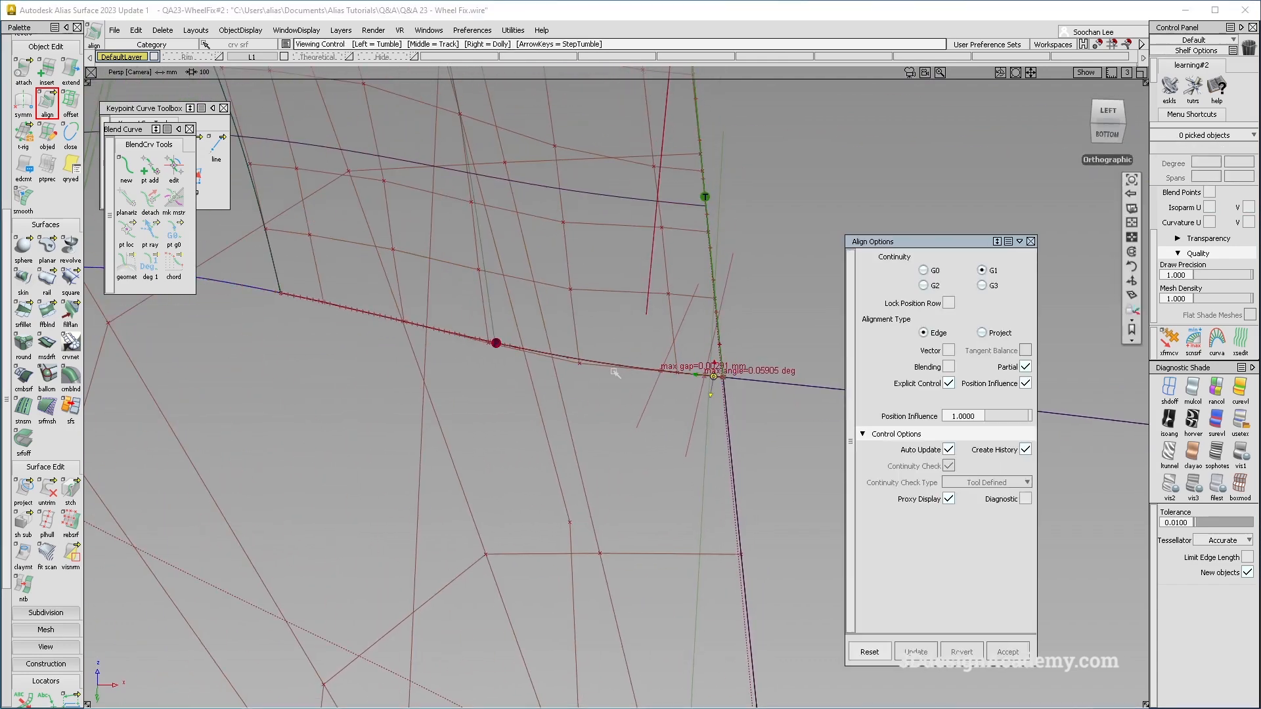
Delete the surface continuity locator on the corner blend's lower edge
left_click_drag(247, 261, 608, 337, "alt+shift")
left_click_drag(591, 428, 487, 315, "ctrl+shift")
left_click(459, 316)
left_click_drag(591, 350, 669, 366, "alt+shift")
key("Delete")
key("Return")
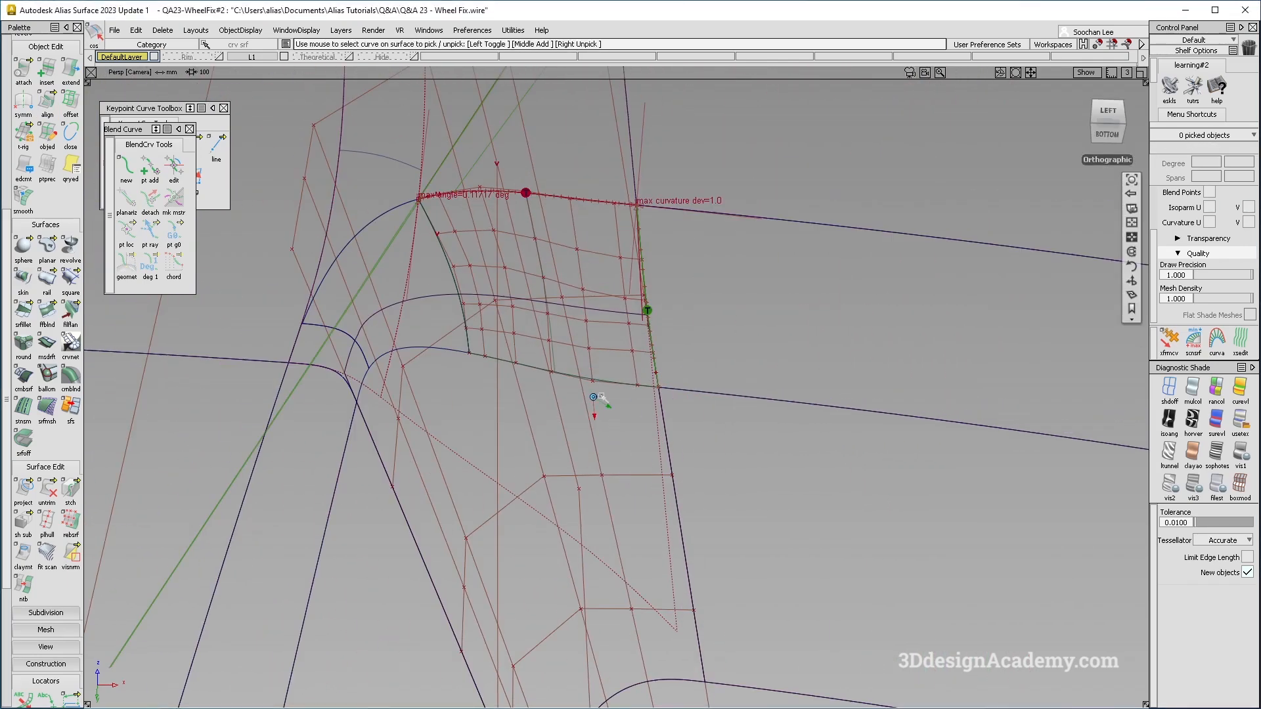
Align the corner blend's lower edge to the neighbouring surface below with G1 continuity, Edge type and Position Influence 1, and inspect the lower right corner
right_click_drag(599, 395, 603, 438, "alt+shift")
middle_click_drag(601, 441, 498, 197, "ctrl+shift")
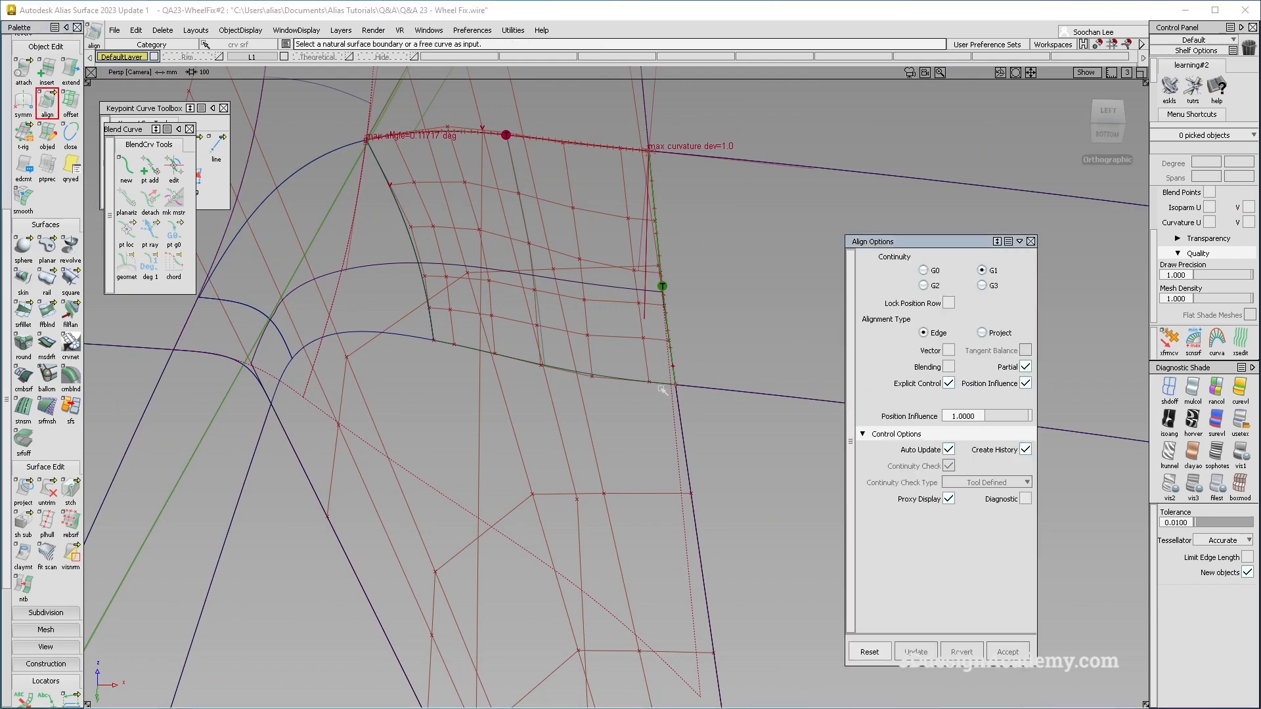
left_click(662, 390)
key("Return")
left_click_drag(681, 487, 713, 418, "alt+shift")
left_click(700, 485)
right_click_drag(675, 365, 679, 409, "alt+shift")
left_click_drag(679, 408, 652, 333, "alt+shift")
left_click_drag(630, 289, 606, 316, "ctrl+shift")
Delete the construction history of the corner blend surface
left_click(603, 306)
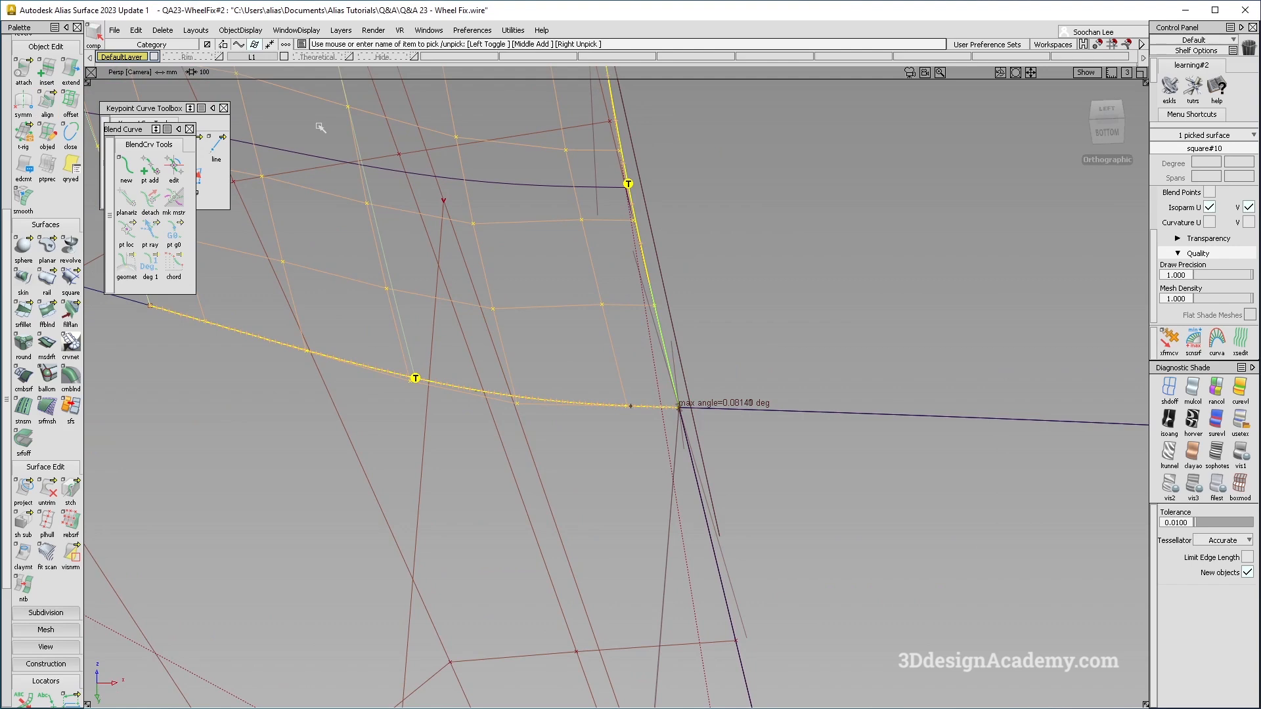
left_click(166, 34)
left_click(166, 65)
left_click_drag(671, 367, 675, 390, "ctrl+shift")
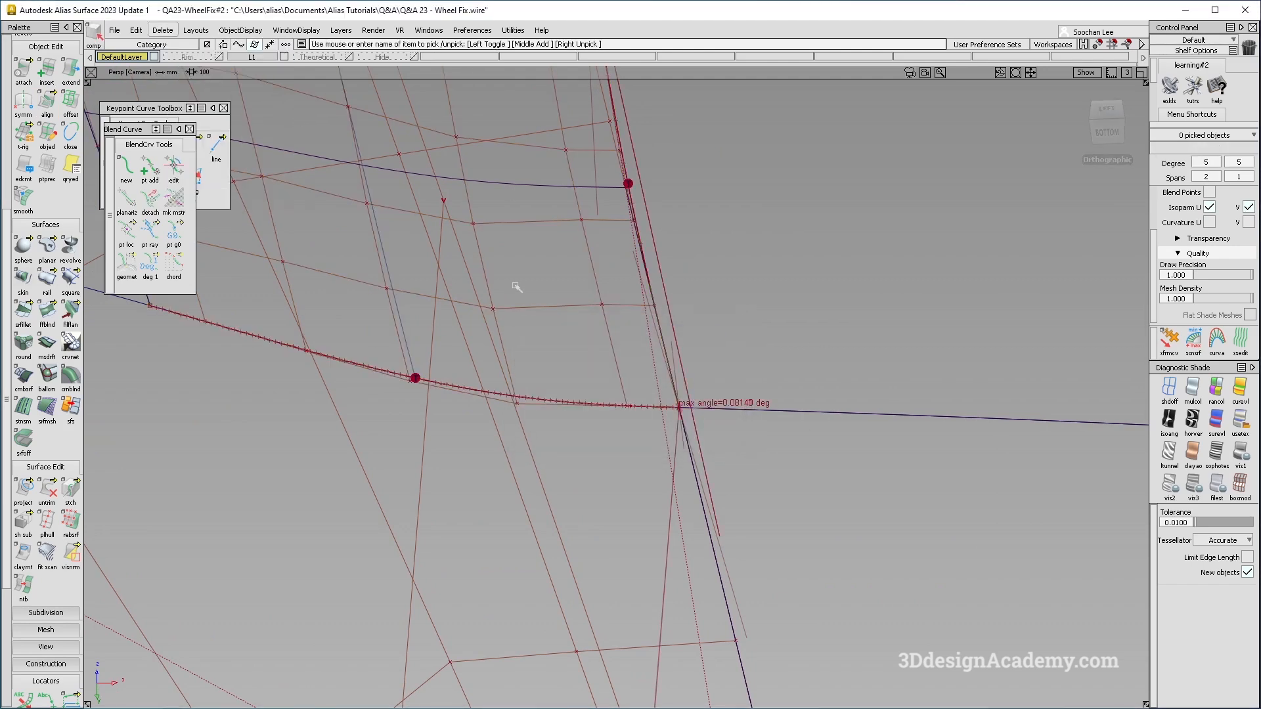
Move the edge CVs beside the blend's lower right corner along the surface normal with Transform CV to reduce the angle deviation
left_click_drag(516, 285, 571, 289, "ctrl+shift")
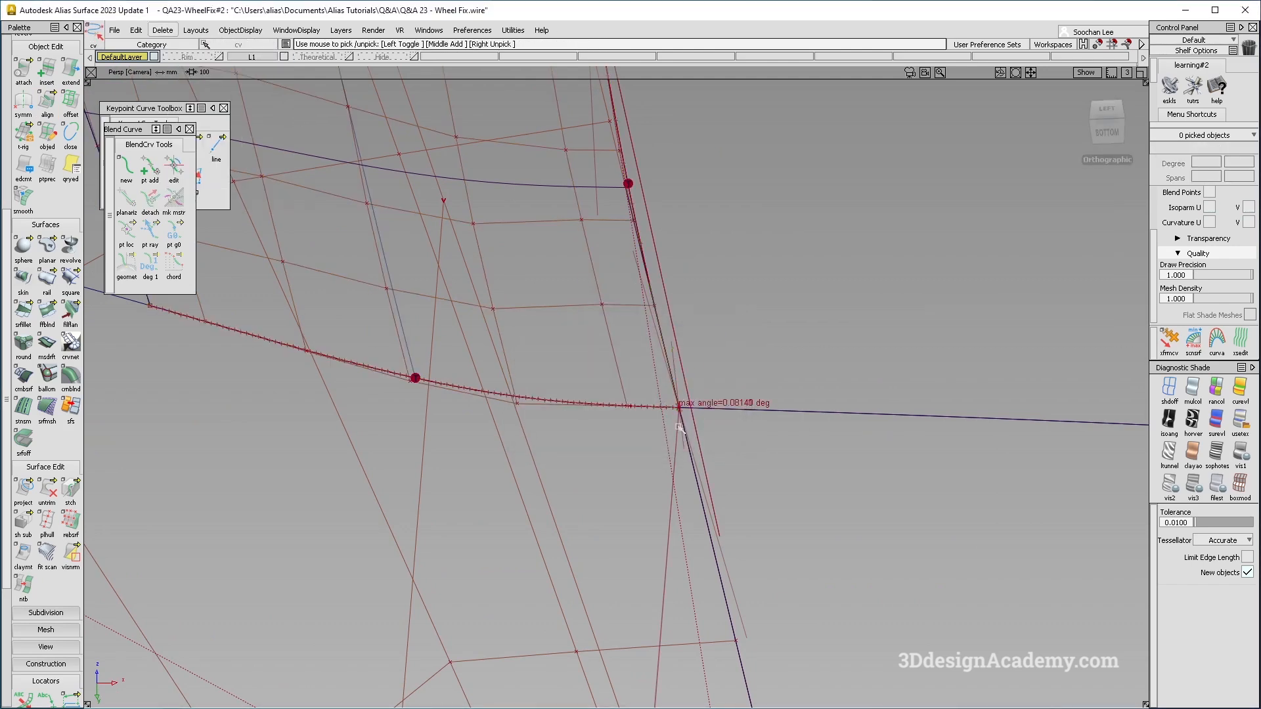
left_click(655, 307)
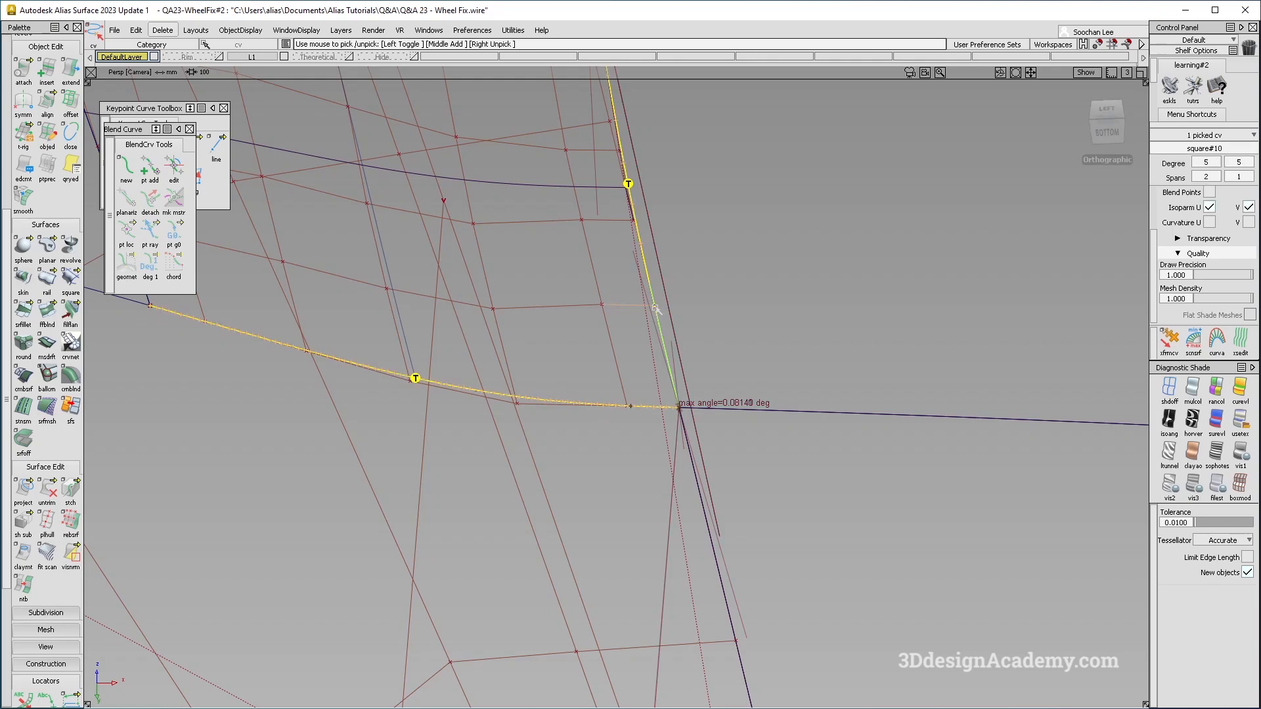
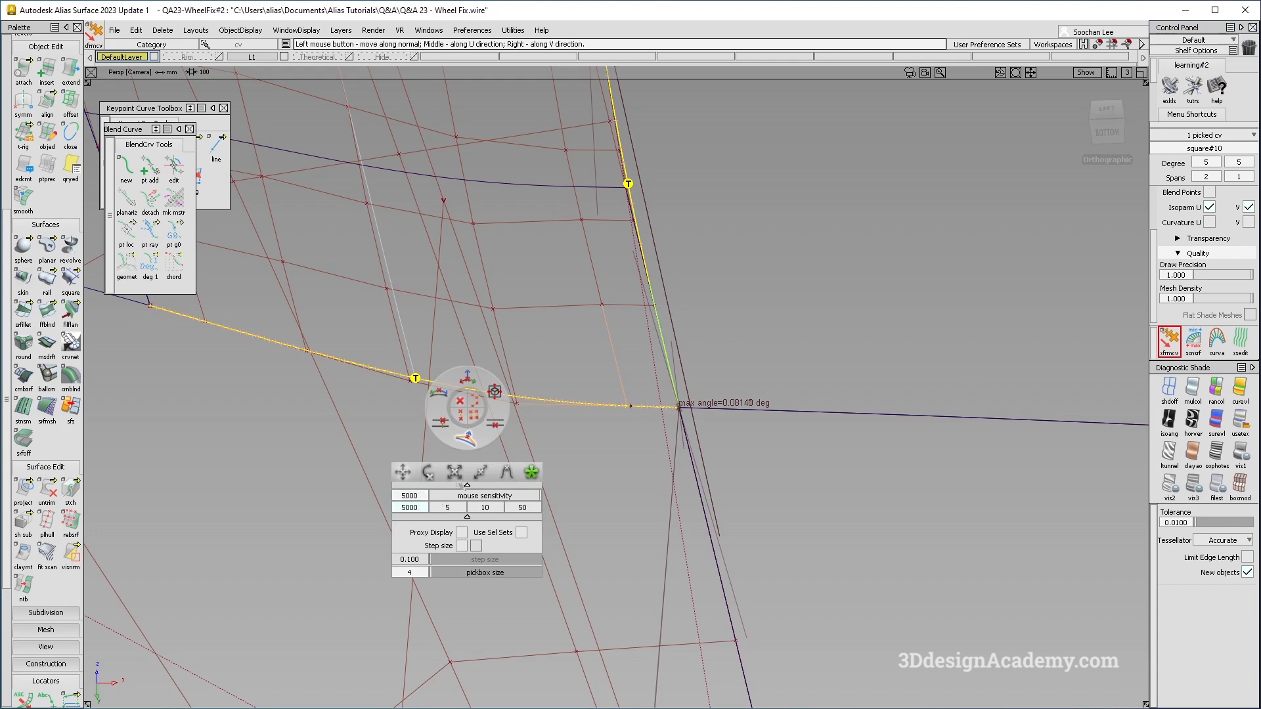
left_click_drag(637, 447, 623, 447)
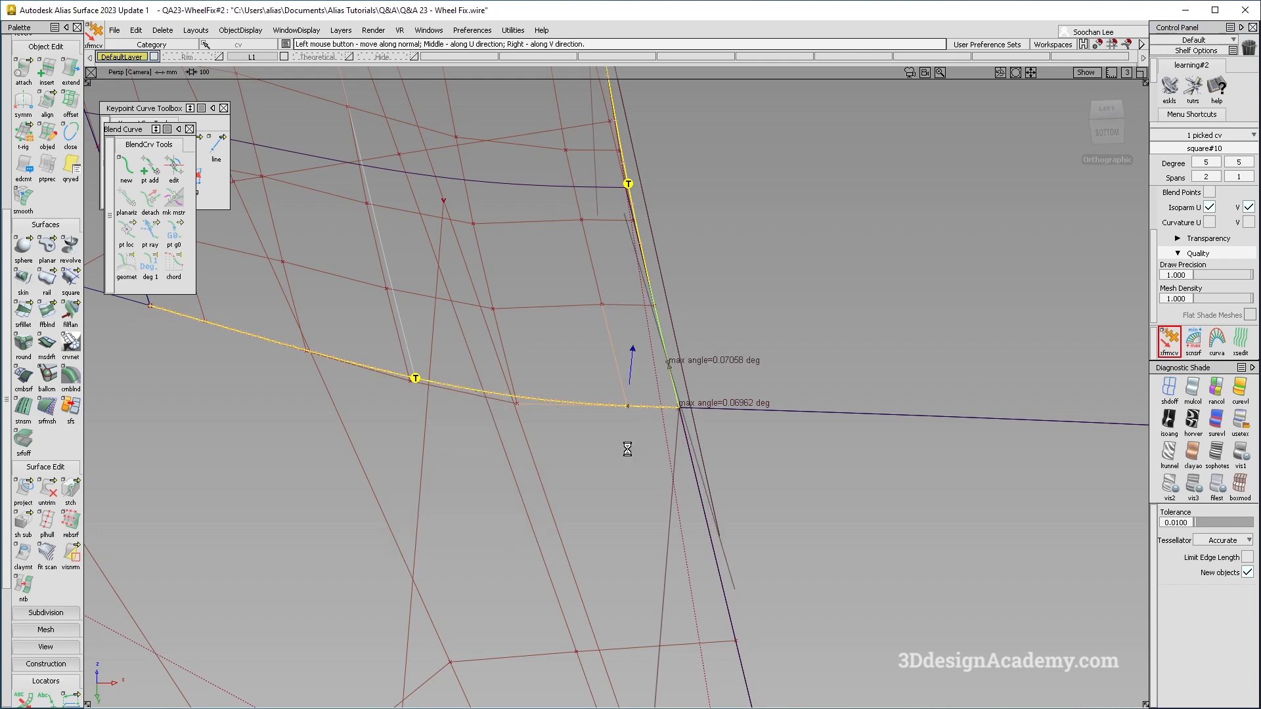
mouse_move(632, 450)
left_mouse_down()
mouse_move(562, 450)
mouse_move(611, 462)
left_mouse_up()
left_click_drag(649, 305, 634, 269, "alt+shift")
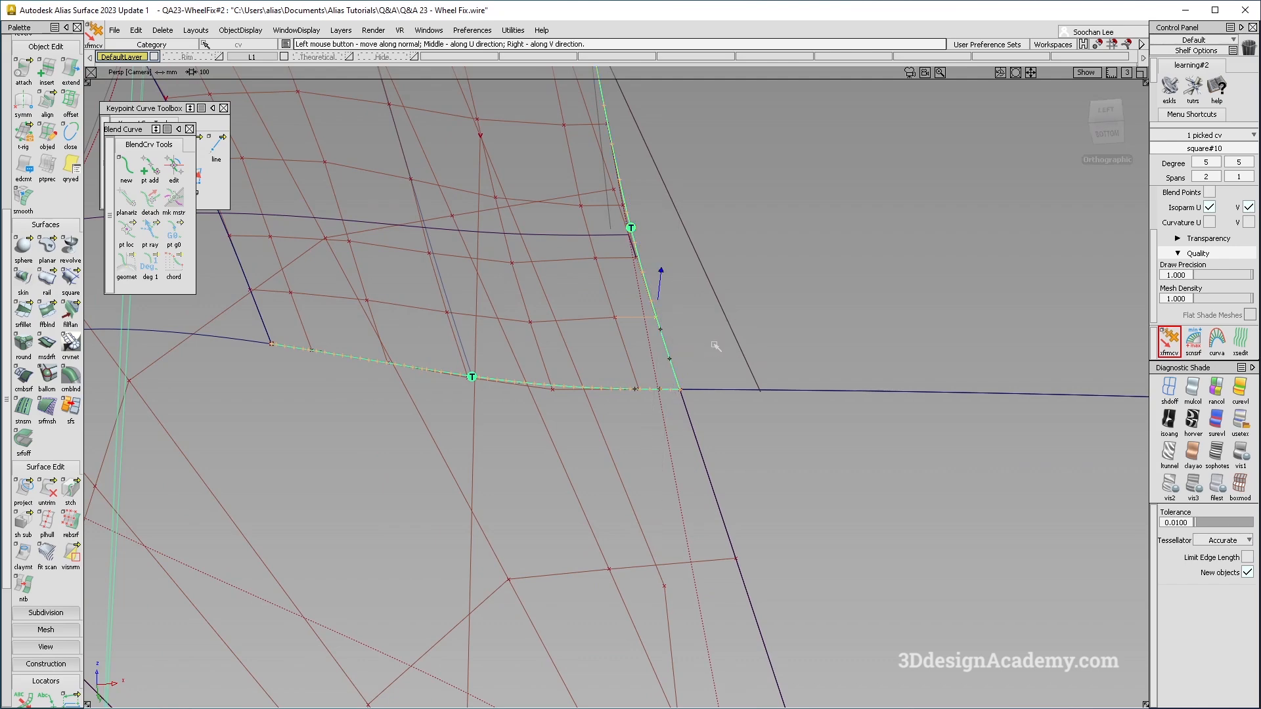
Move the upper-edge CV beside the blend's upper left corner along the surface normal with Transform CV
left_click_drag(577, 262, 518, 332, "alt+shift")
scroll(459, 283, "up", 3)
left_click_drag(423, 305, 489, 258, "alt+shift")
left_click(477, 241)
left_click(1169, 340)
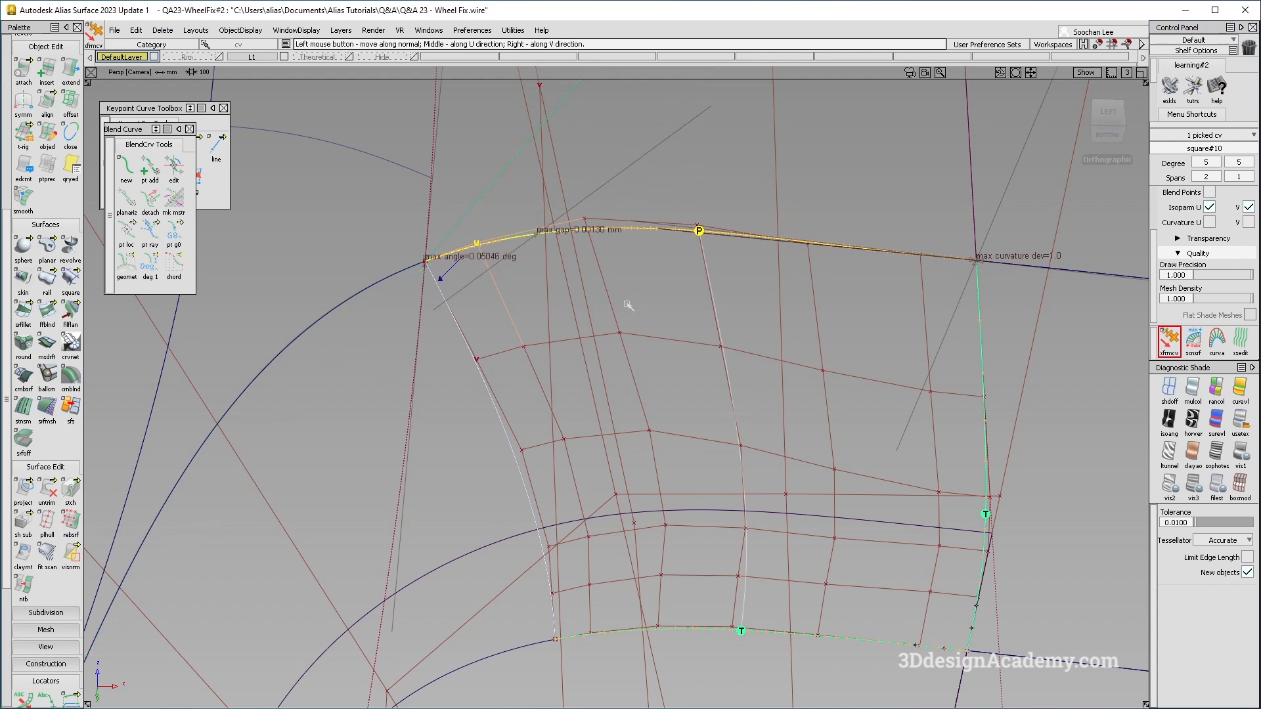
Move CVs near the upper-left corner of the square surface to bring its upper edge to curvature continuity
left_click_drag(618, 302, 538, 288)
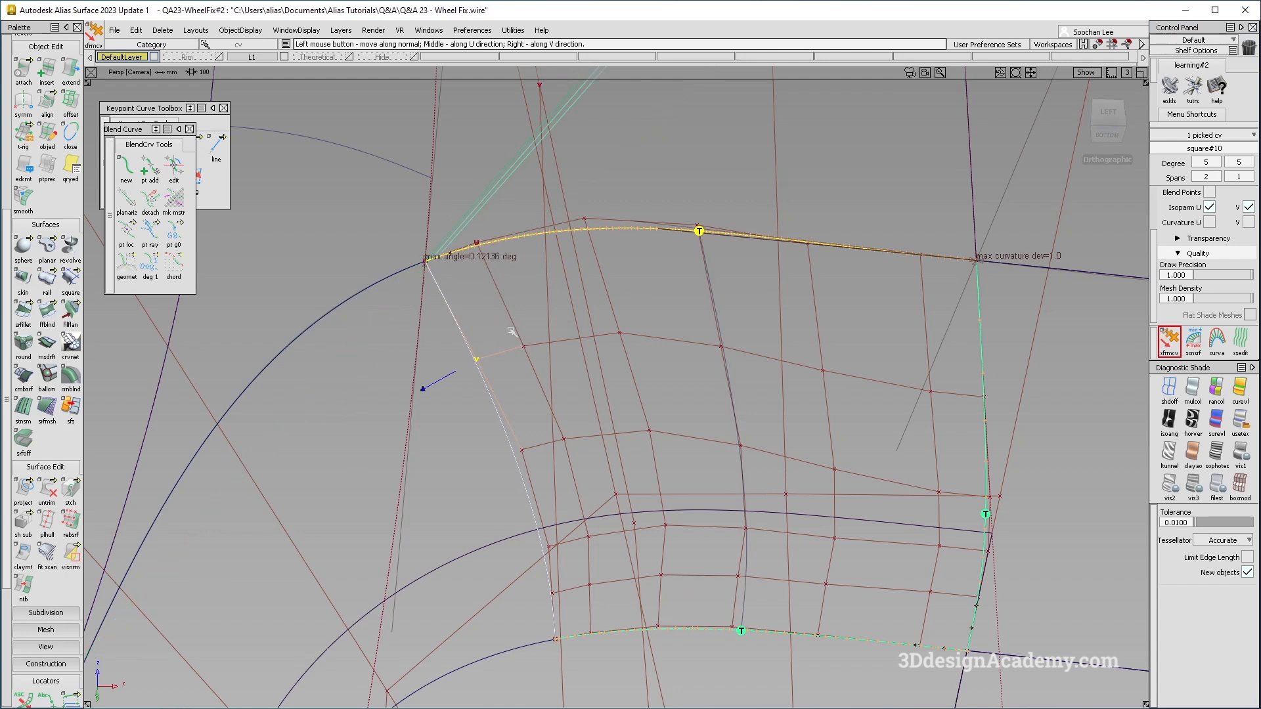
left_click(478, 243)
left_click_drag(481, 298, 487, 299)
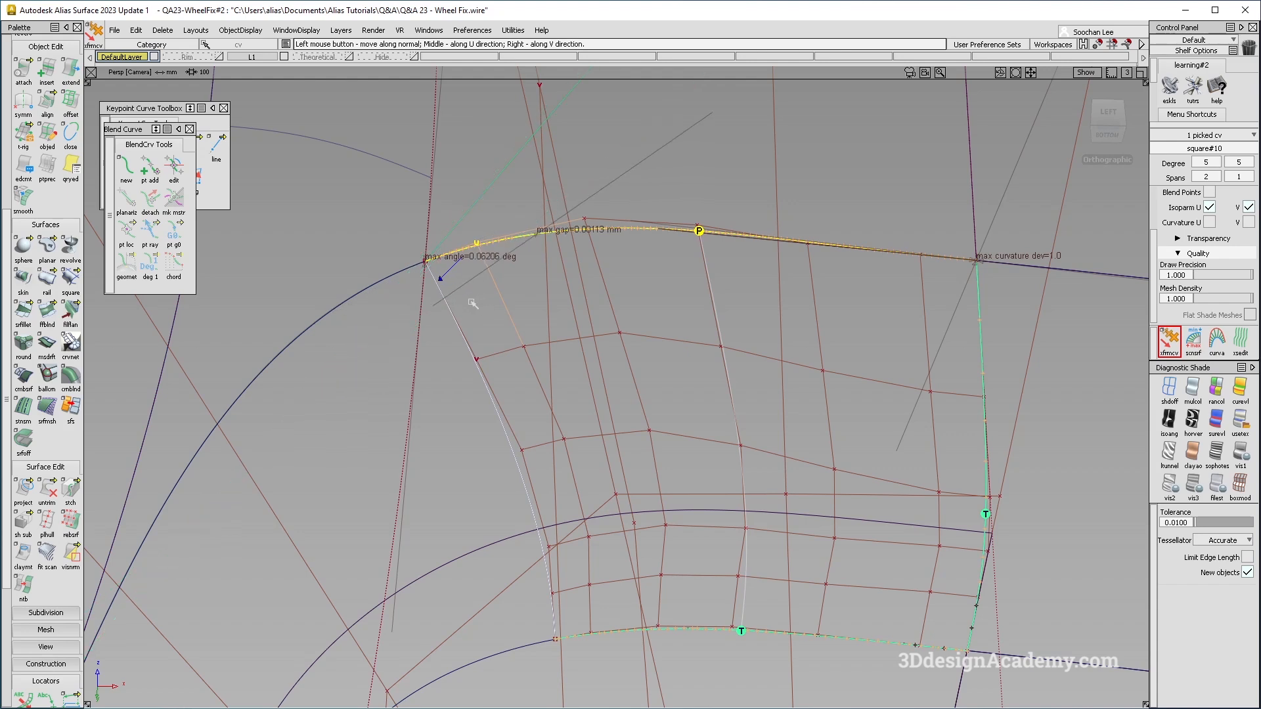
left_click_drag(470, 304, 472, 306)
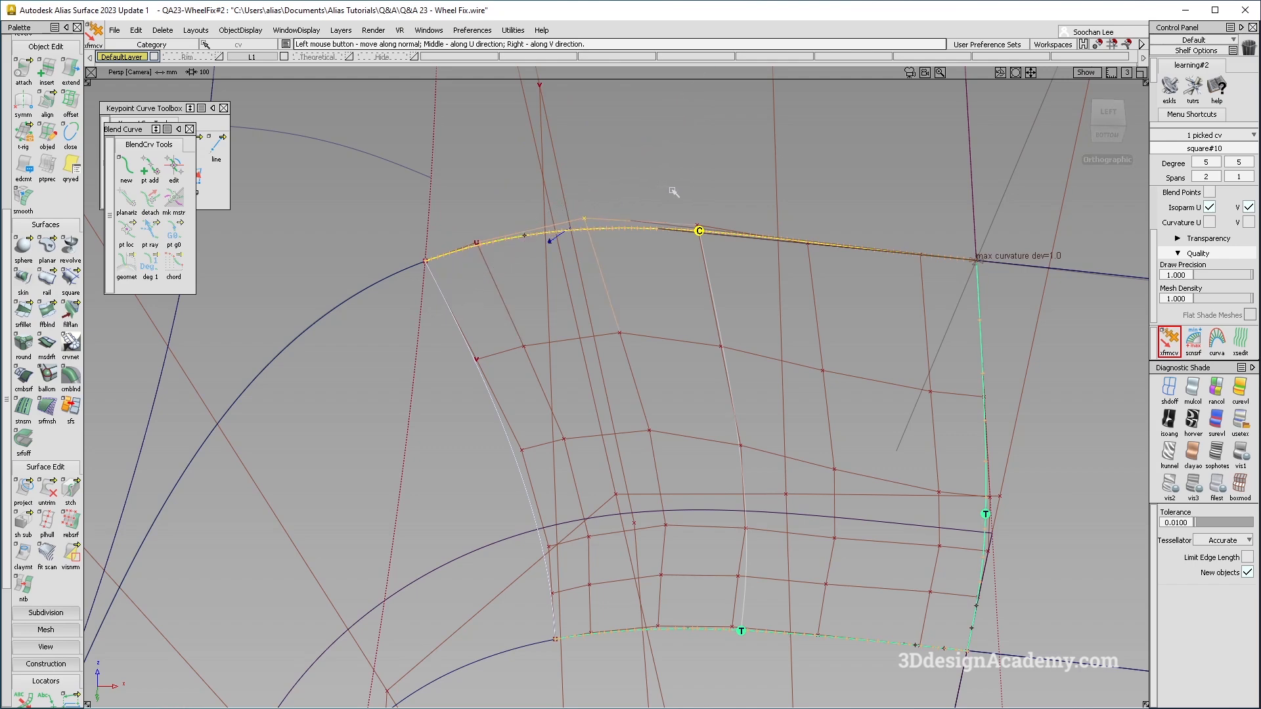
Hide the edited surface's CVs, clear its continuity locators and deselect everything
left_click_drag(677, 192, 614, 288, "alt+shift")
left_click_drag(661, 368, 617, 319, "ctrl+shift")
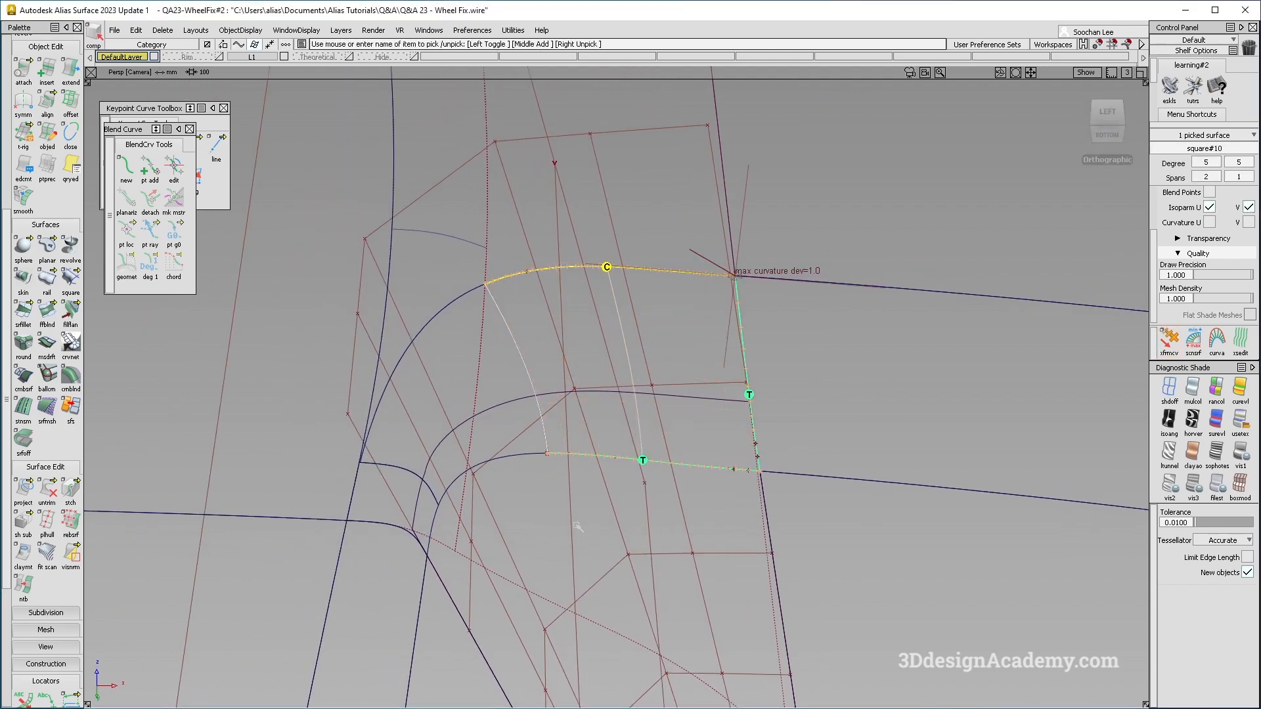
left_click_drag(569, 593, 636, 462, "ctrl+shift")
left_click(633, 464)
right_click_drag(633, 464, 550, 545, "ctrl+shift")
left_click_drag(549, 546, 544, 452, "ctrl+shift")
left_click_drag(600, 518, 501, 446, "alt+shift")
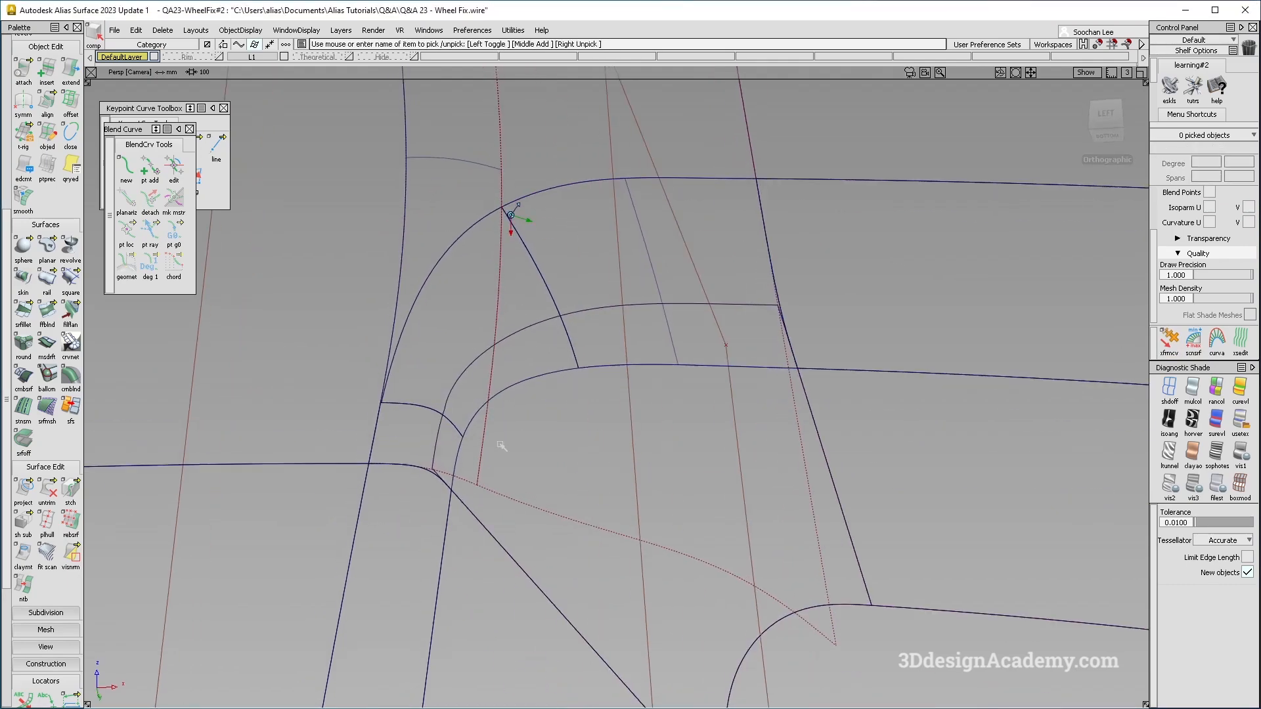
scroll(46, 460, "down", 4)
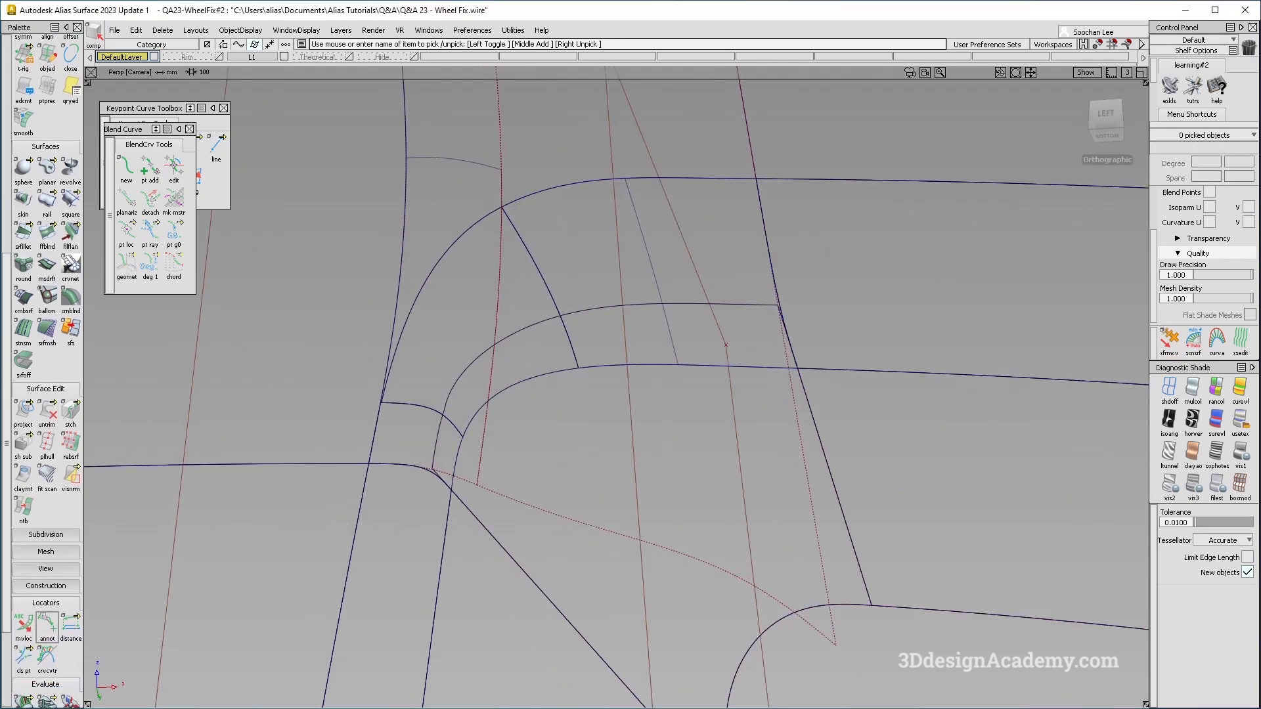
scroll(24, 657, "down", 1)
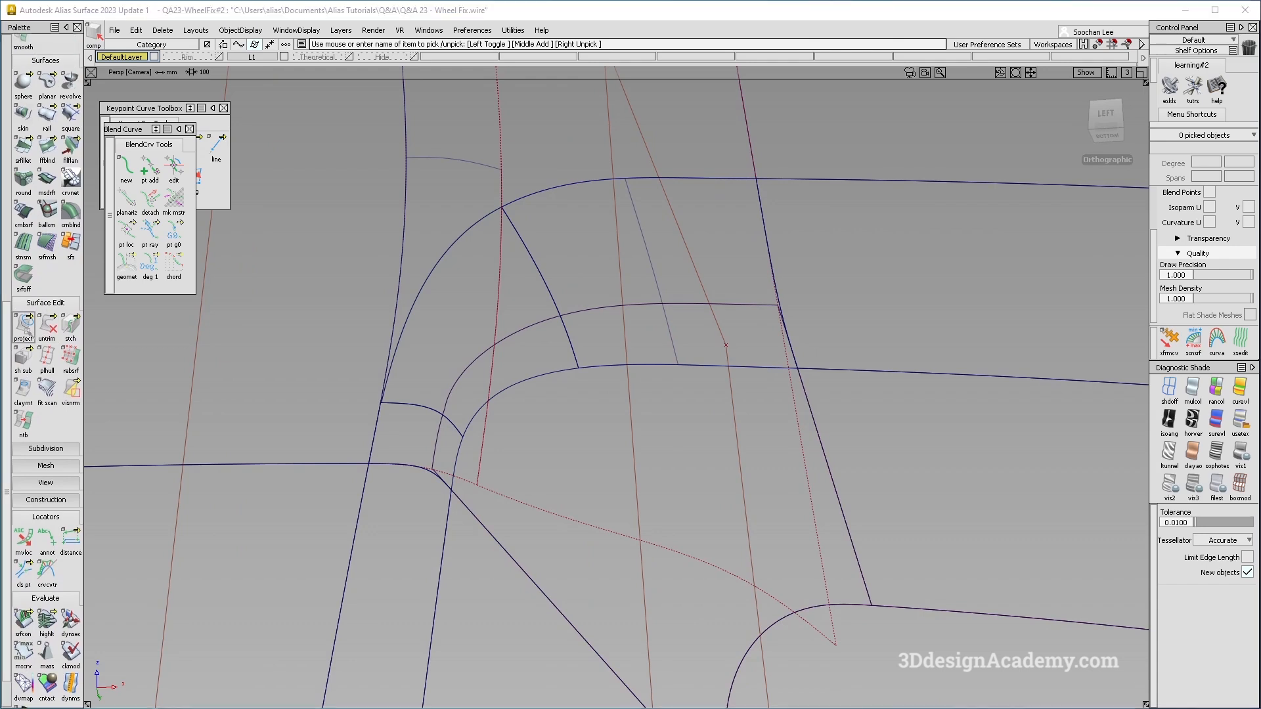
double_click(23, 326)
left_click(535, 377)
left_click_drag(586, 520, 572, 427, "alt+shift")
key("ctrl+z")
left_click_drag(636, 144, 642, 243, "alt+shift")
middle_click_drag(641, 243, 619, 356, "alt+shift")
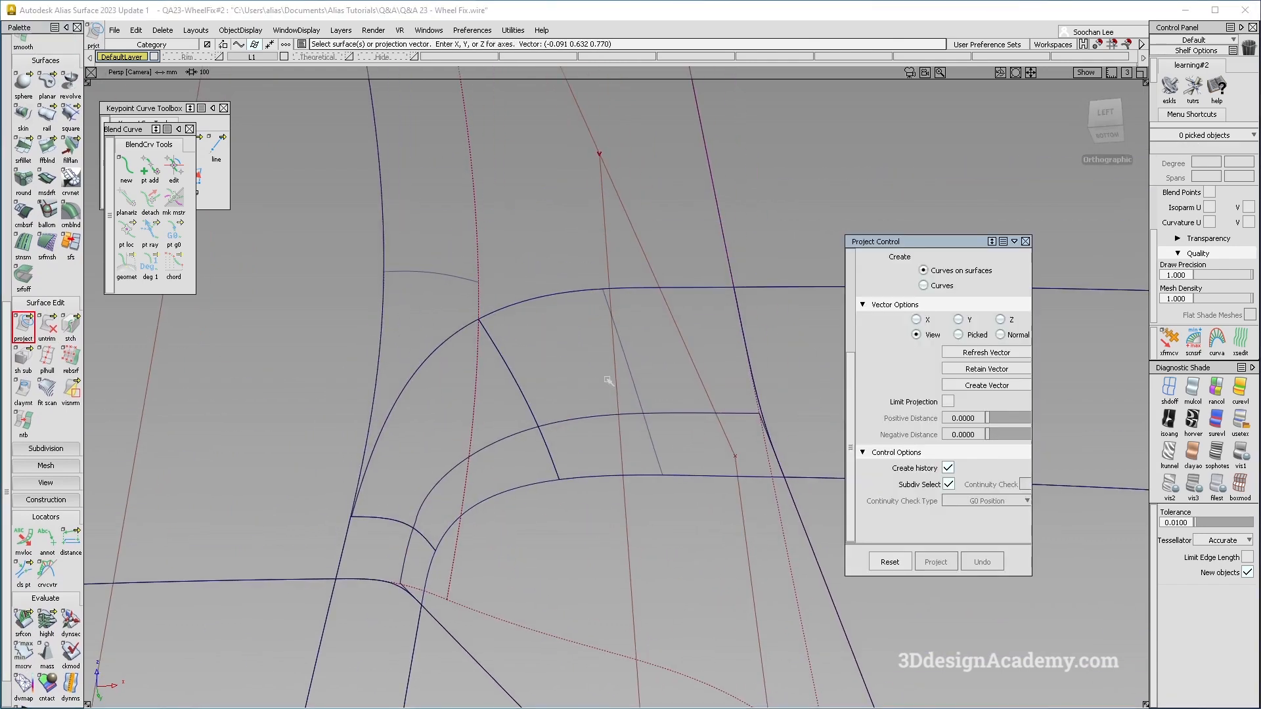
Turn on diagnostic shading for the model and try to trim the vertical strip surface overlapping the corner patch
left_click(47, 325)
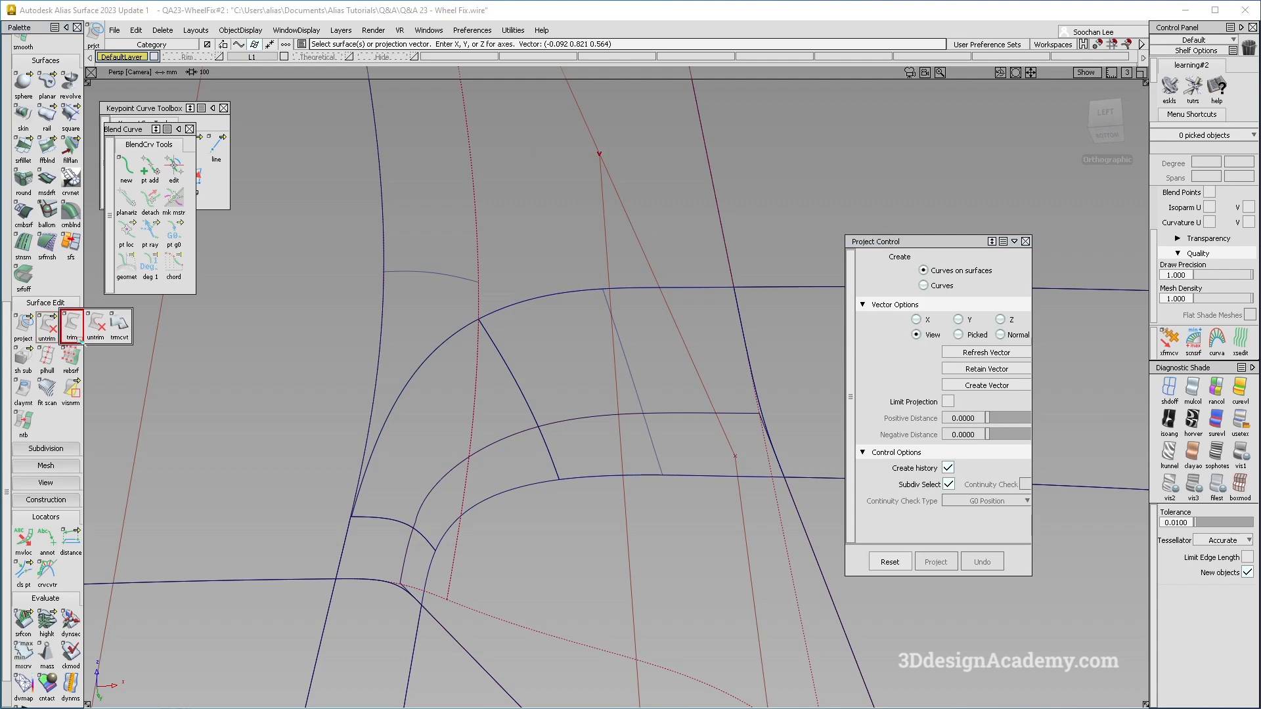
left_click(591, 234)
left_click(1227, 379)
mouse_move(451, 402)
left_mouse_down("alt+shift")
mouse_move(558, 473)
mouse_move(486, 282)
mouse_move(434, 326)
left_mouse_up("alt+shift")
left_click(416, 254)
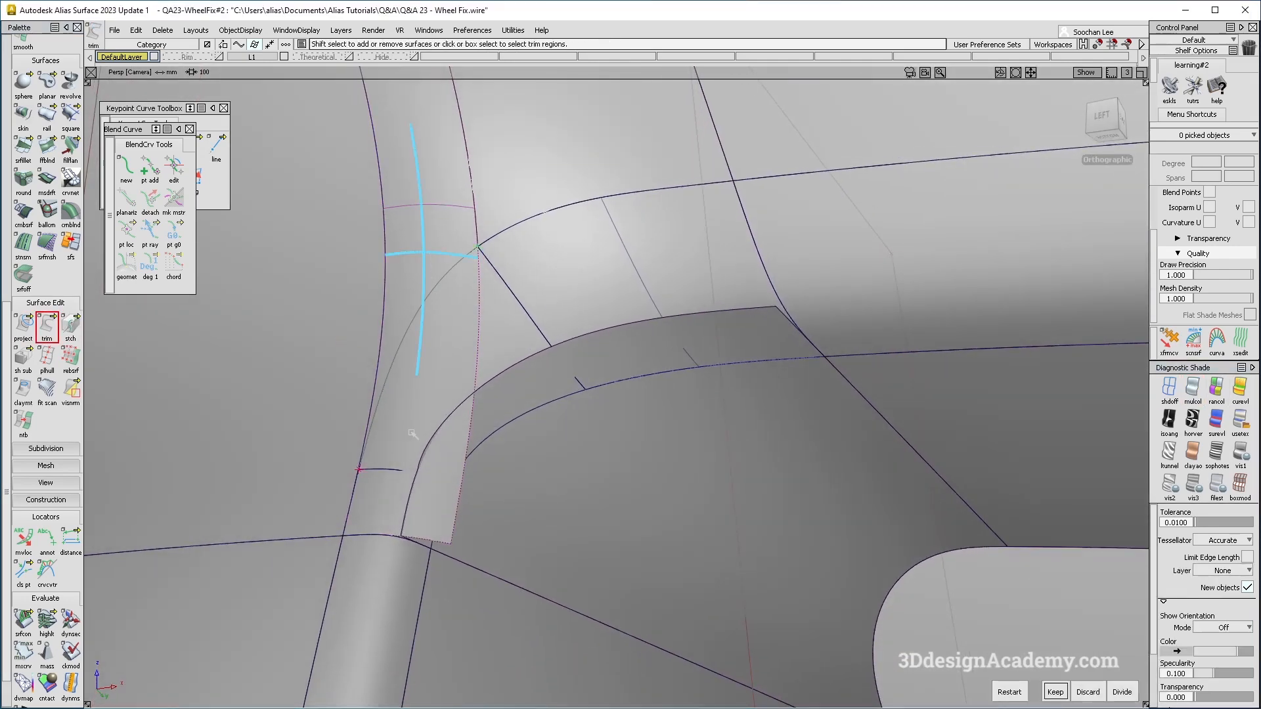
left_click_drag(478, 453, 533, 421, "alt+shift")
key("ctrl+z")
key("ctrl+z")
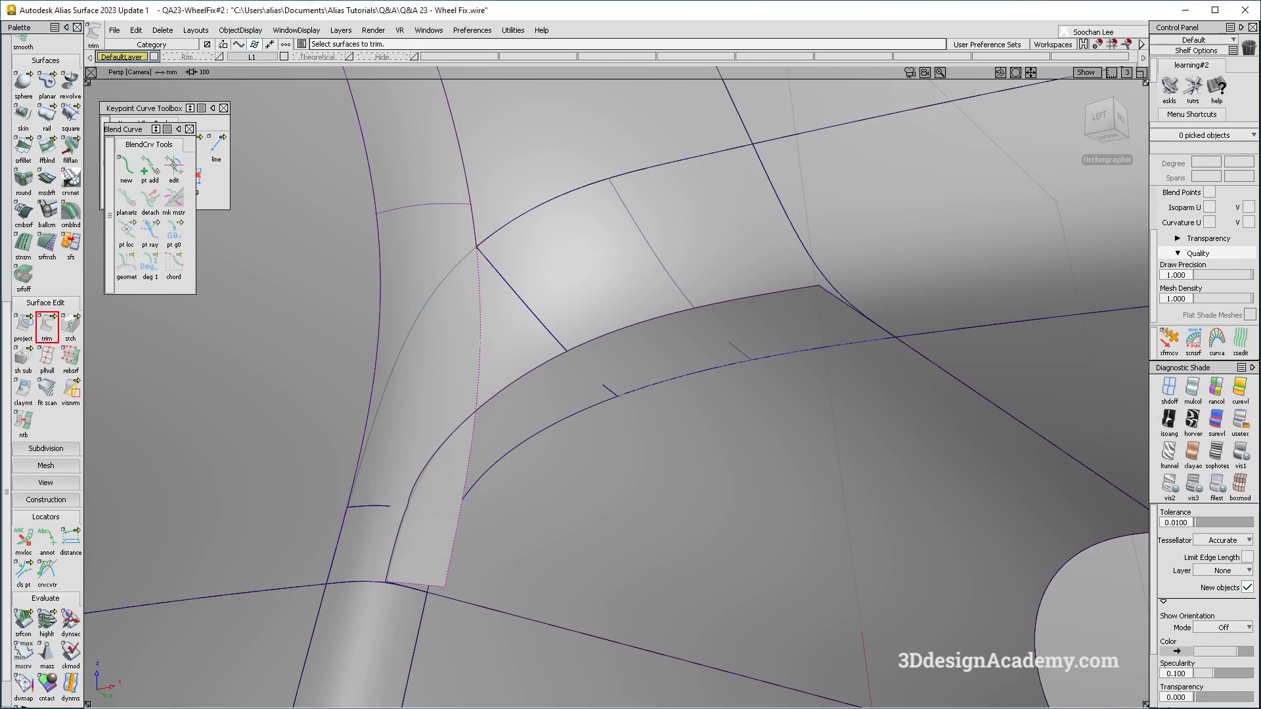
Make the vertical strip surface overlapping the corner patch invisible
left_click(442, 247)
left_click(240, 30)
left_click(240, 76)
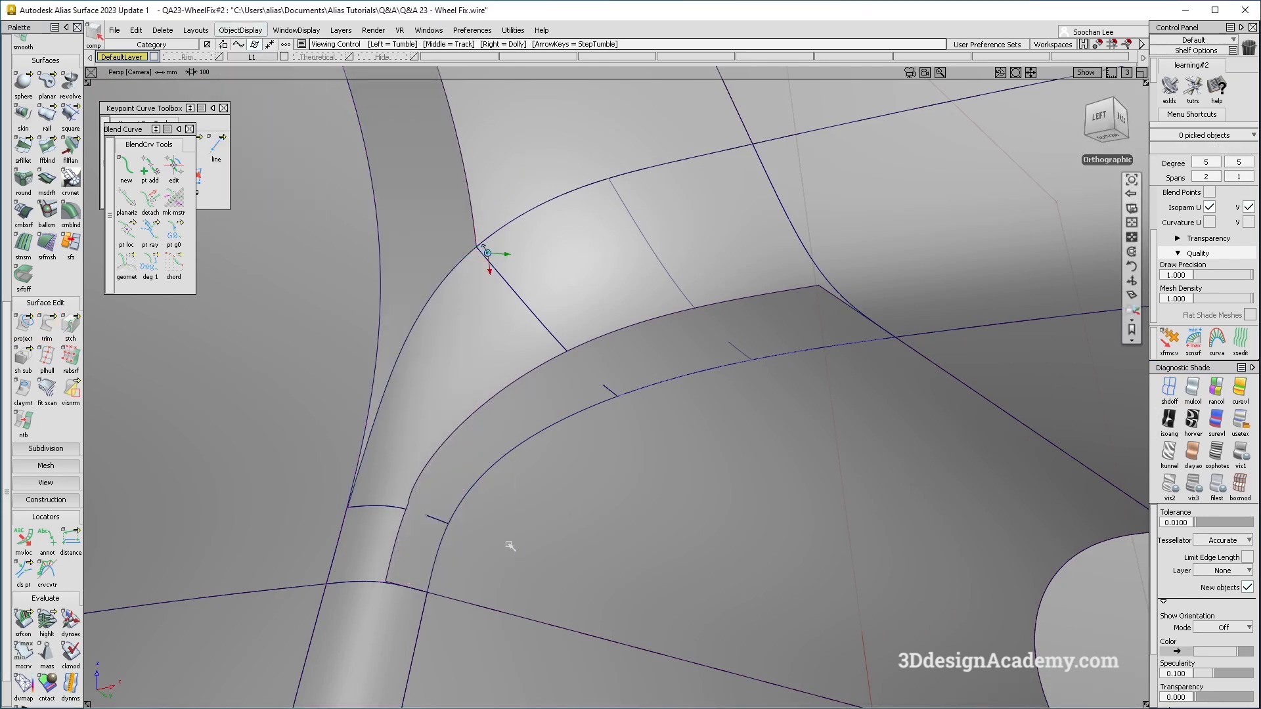
left_click_drag(510, 543, 538, 558, "alt+shift")
left_click_drag(538, 558, 534, 454, "ctrl+shift")
left_click(351, 505)
left_click(437, 380)
left_click(632, 290)
left_click_drag(684, 557, 692, 466, "ctrl+shift")
left_click(616, 492, "ctrl+shift")
left_click_drag(538, 507, 486, 420, "alt+shift")
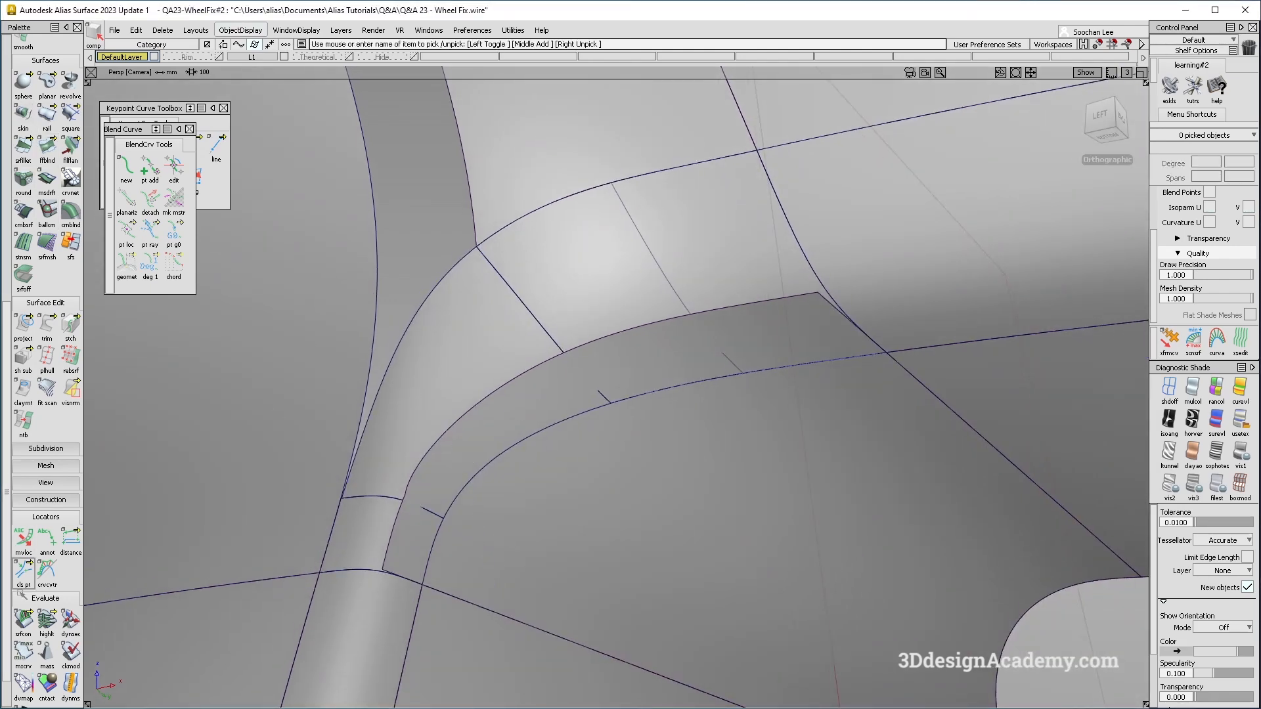
Project the corner patch's lower edge onto the large inner blend surface along the surface normal and clear the selection
left_click(24, 323)
left_click(572, 422)
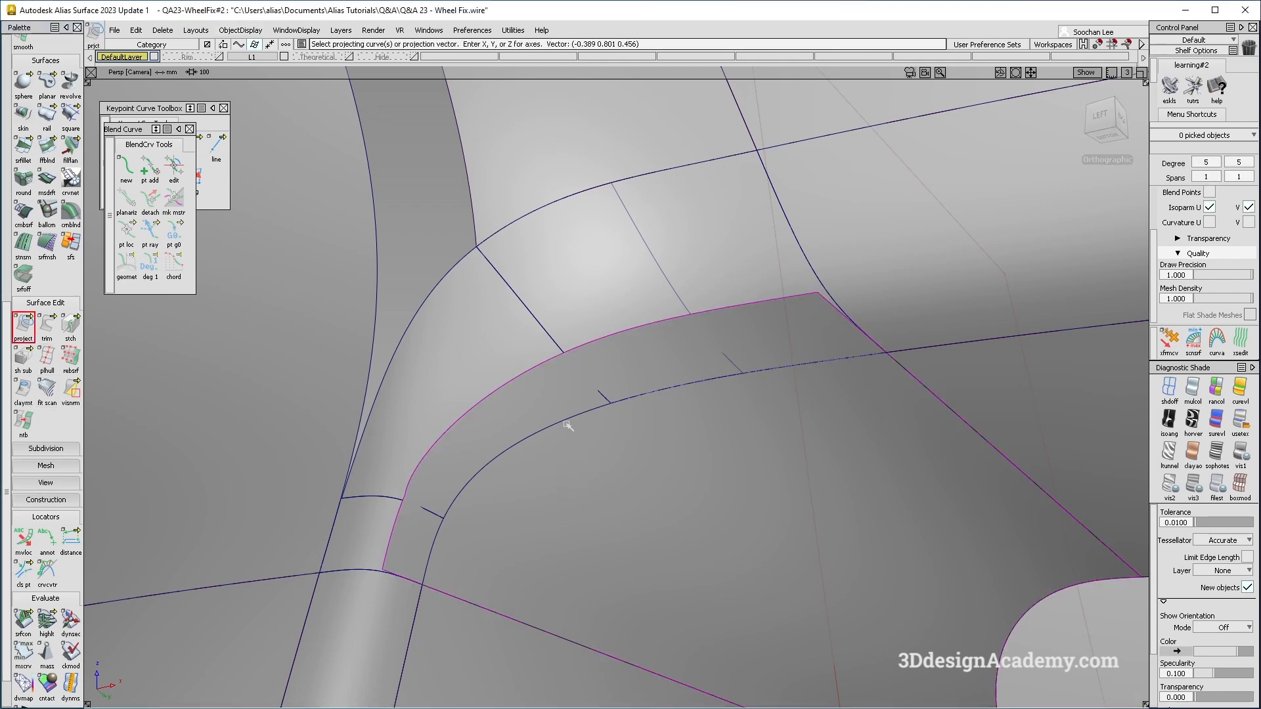
left_click(1004, 335)
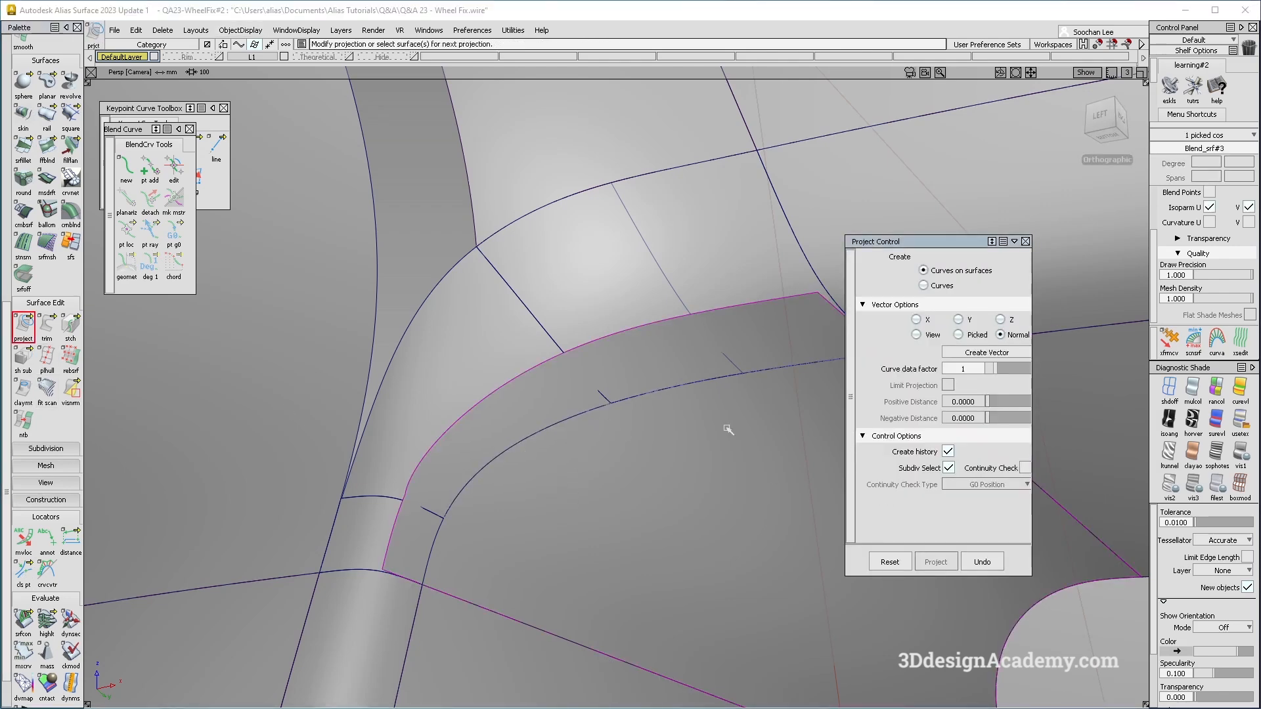
left_click_drag(498, 533, 469, 449, "ctrl+shift")
Check surface continuity along the corner patch's lower edge and along the adjoining edge just below it
left_click(24, 620)
left_click(526, 440)
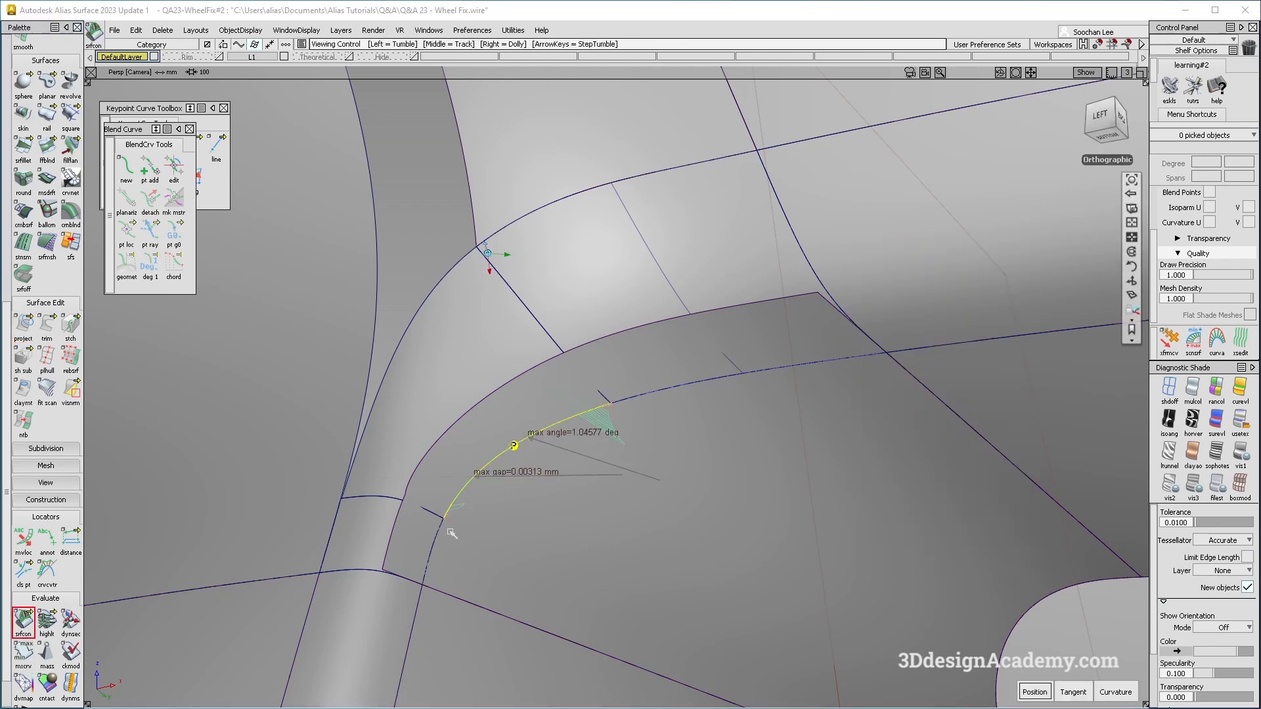
left_click_drag(441, 542, 436, 531, "alt+shift")
left_click(430, 533)
scroll(448, 516, "up", 3)
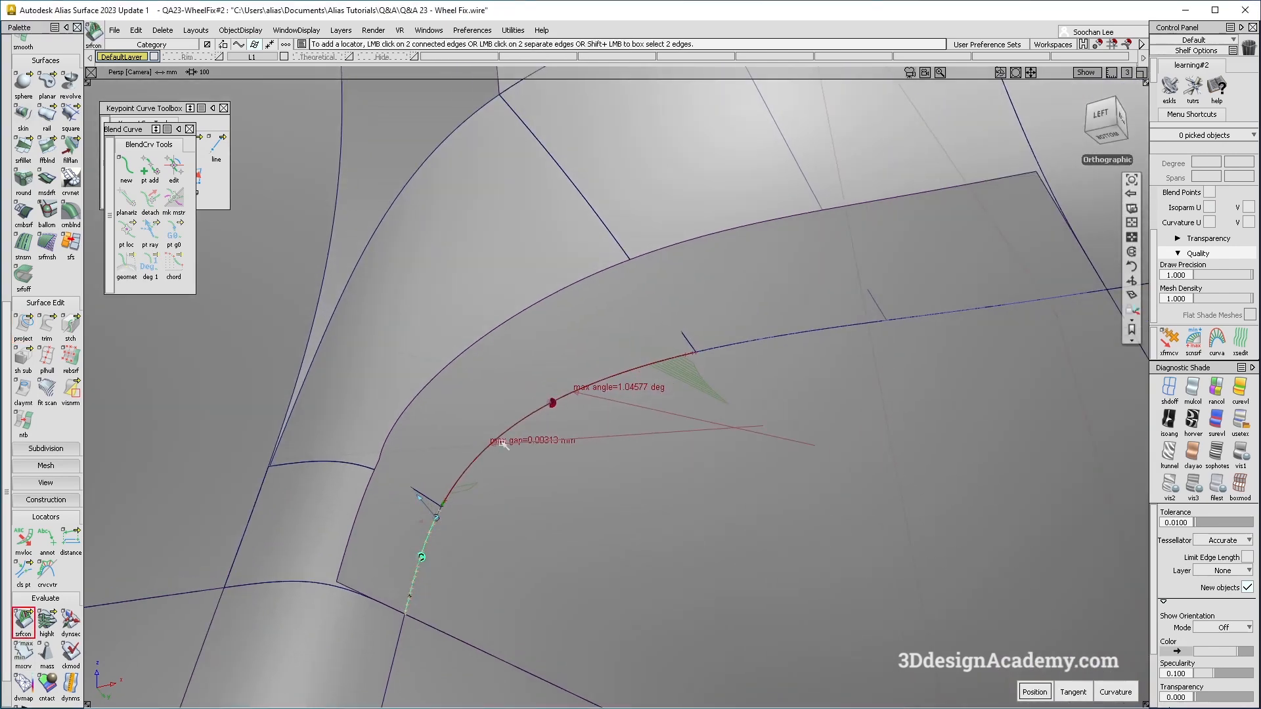
left_click_drag(693, 374, 672, 419, "alt+shift")
left_click_drag(583, 467, 582, 422, "alt+shift")
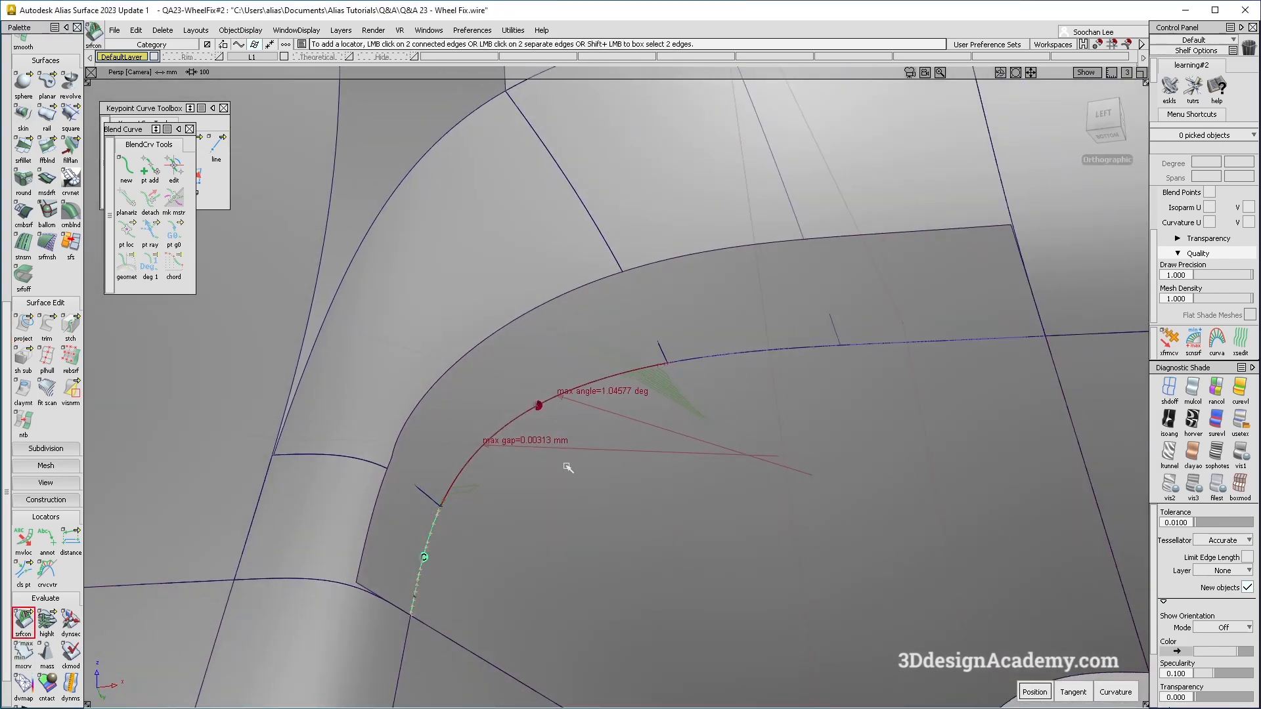
Align the corner patch's lower edge to the projected curve on the inner surface with G2 continuity and Edge alignment
scroll(3, 117, "up", 4)
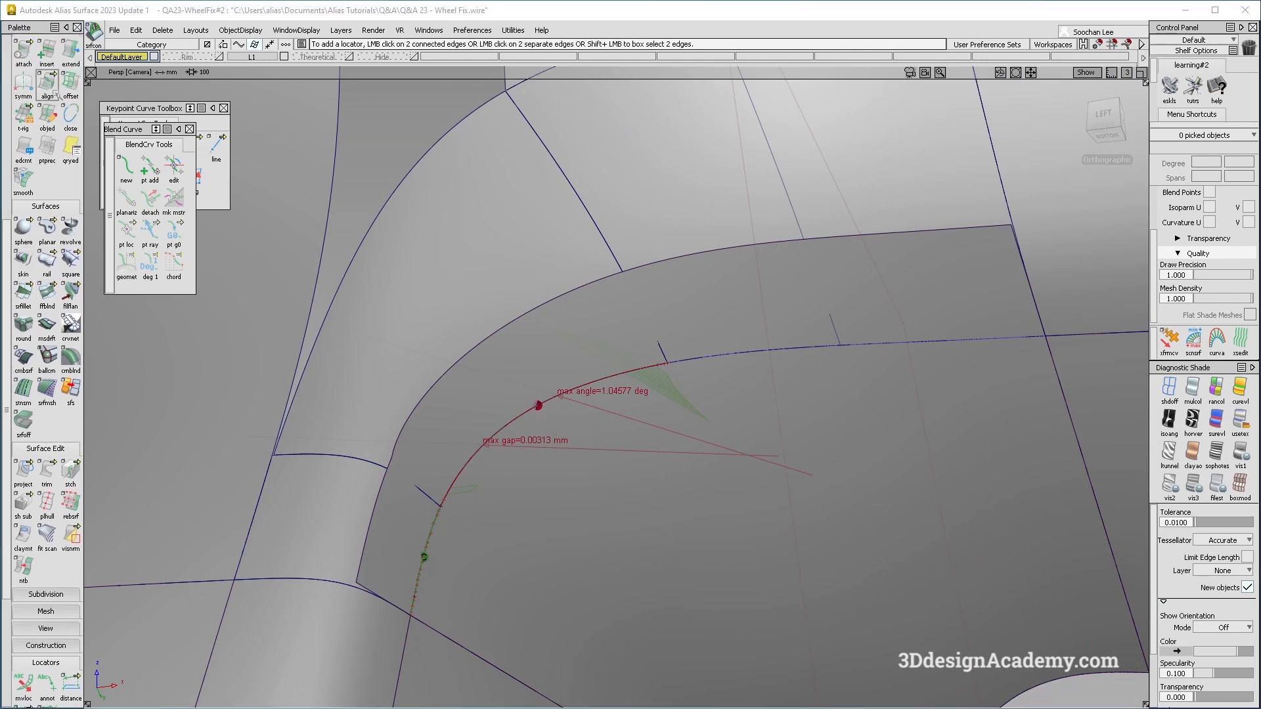
double_click(55, 94)
left_click(924, 332)
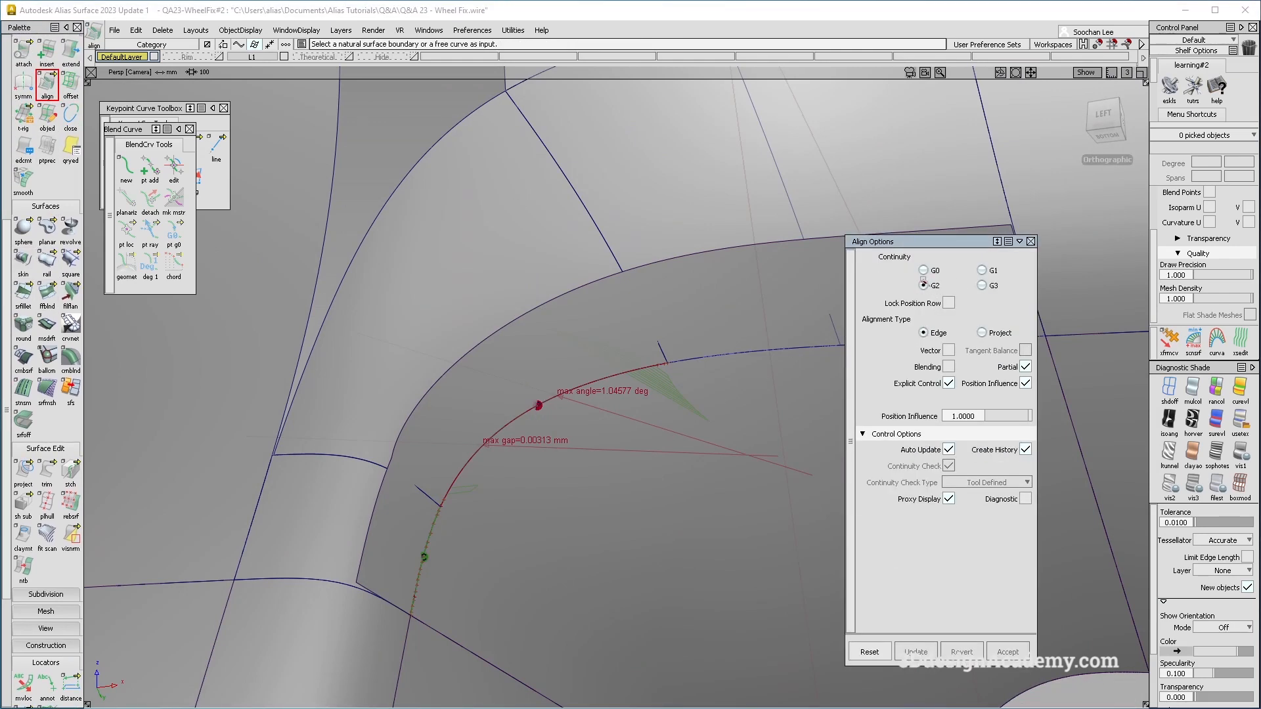
left_click(567, 394)
left_click(569, 438)
left_click_drag(622, 411, 622, 420, "alt+shift")
left_click_drag(1022, 418, 1070, 424)
key("shift+alt")
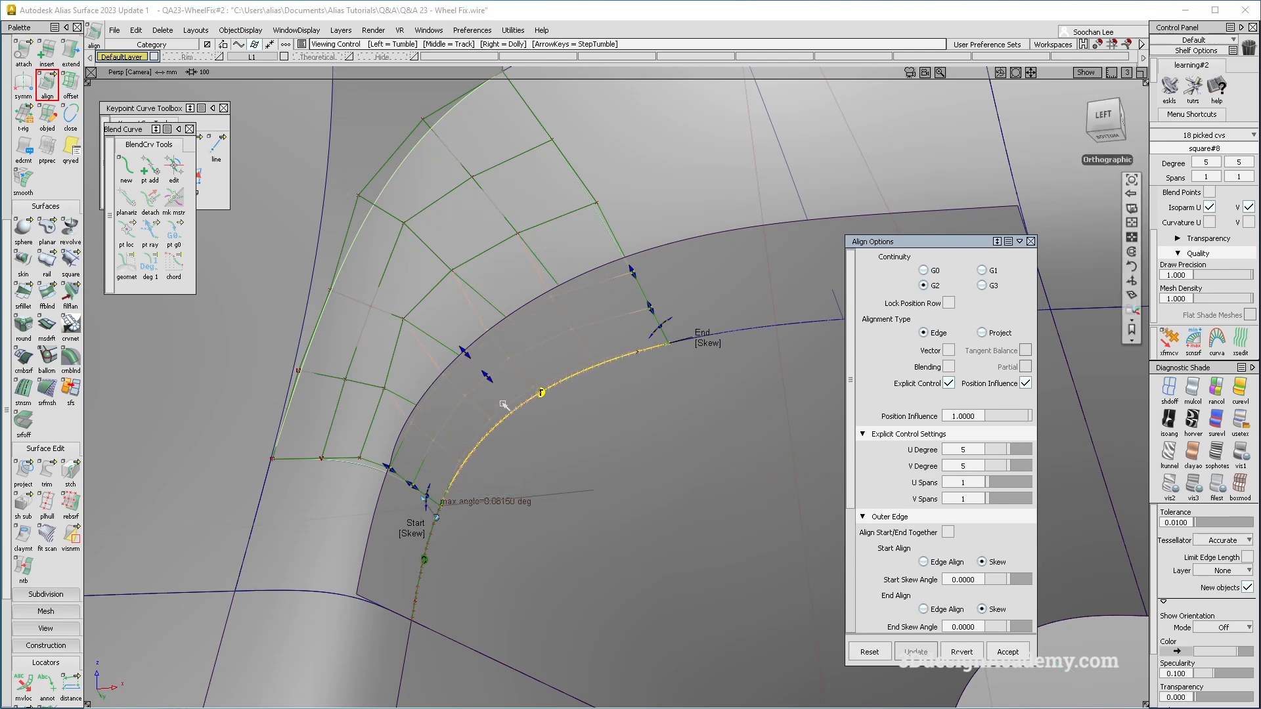
left_click_drag(506, 407, 501, 388, "alt+shift")
mouse_move(442, 480)
left_mouse_down("alt+shift")
mouse_move(226, 479)
mouse_move(419, 517)
mouse_move(421, 469)
left_mouse_up("alt+shift")
left_click_drag(430, 420, 423, 348, "alt+shift")
left_click_drag(469, 331, 469, 378, "ctrl+shift")
Check surface continuity along the corner patch's two end edges, against the vertical rail surface and the upper square surface
scroll(24, 616, "down", 4)
left_click(24, 576)
left_click(353, 477)
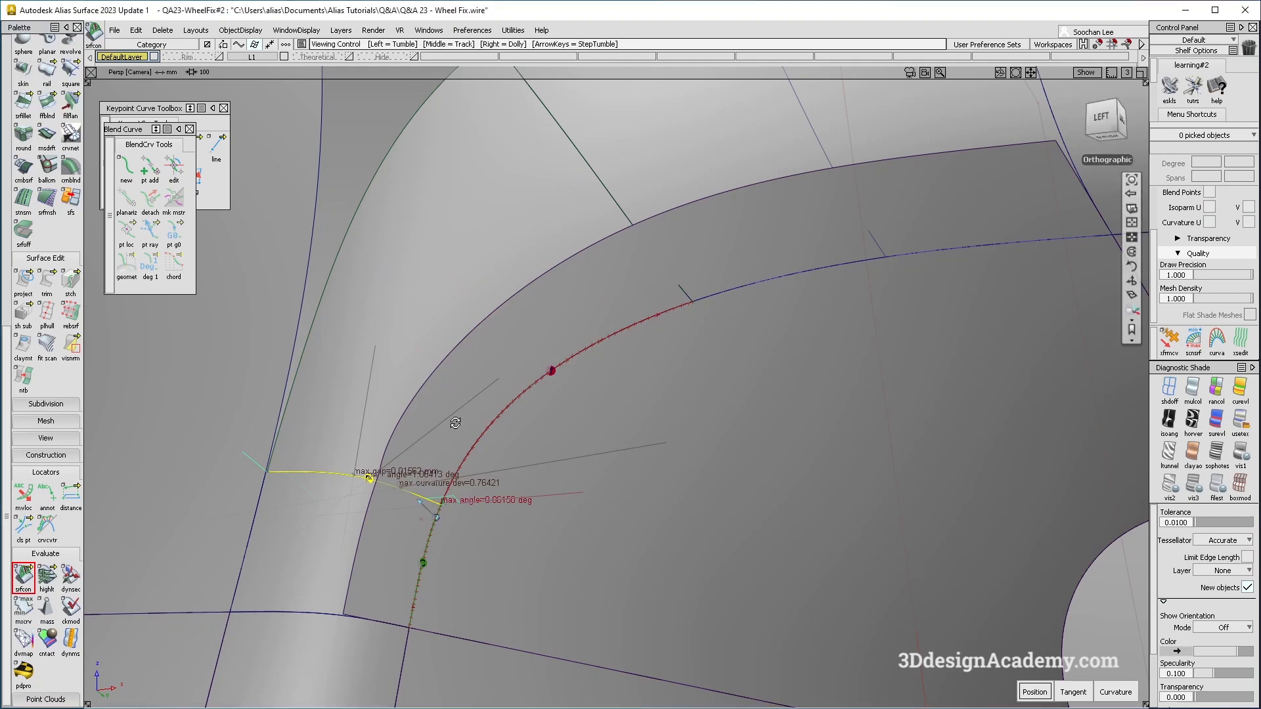
left_click_drag(456, 423, 464, 389, "alt+shift")
left_click(612, 241)
left_click_drag(490, 347, 488, 392, "alt+shift")
left_click_drag(545, 357, 600, 223, "alt+shift")
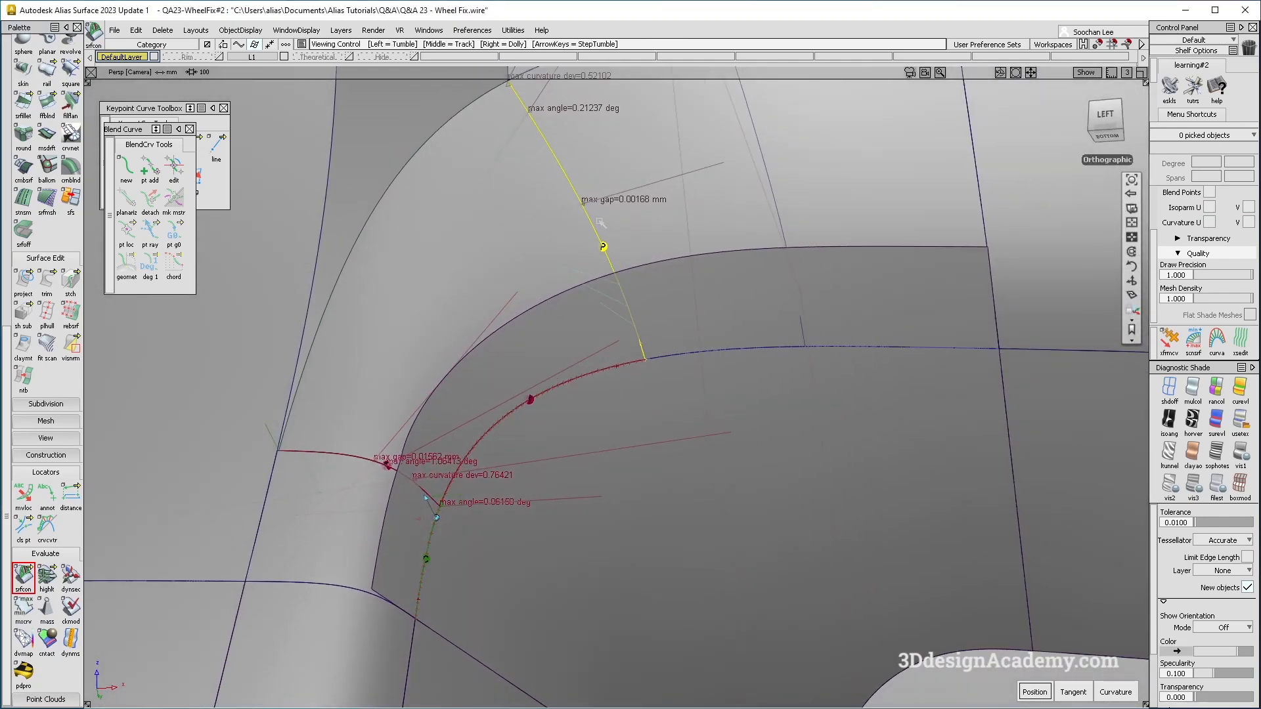
Pick the corner patch and display its CVs
mouse_move(577, 265)
left_mouse_down("alt+shift")
mouse_move(549, 308)
mouse_move(417, 324)
left_mouse_up("alt+shift")
left_click_drag(466, 484, 466, 271, "ctrl+shift")
left_click(483, 390)
left_click_drag(483, 390, 449, 354, "alt+shift")
left_click_drag(543, 214, 424, 362, "ctrl+shift")
left_click(419, 369)
left_click_drag(306, 333, 360, 456, "ctrl+shift")
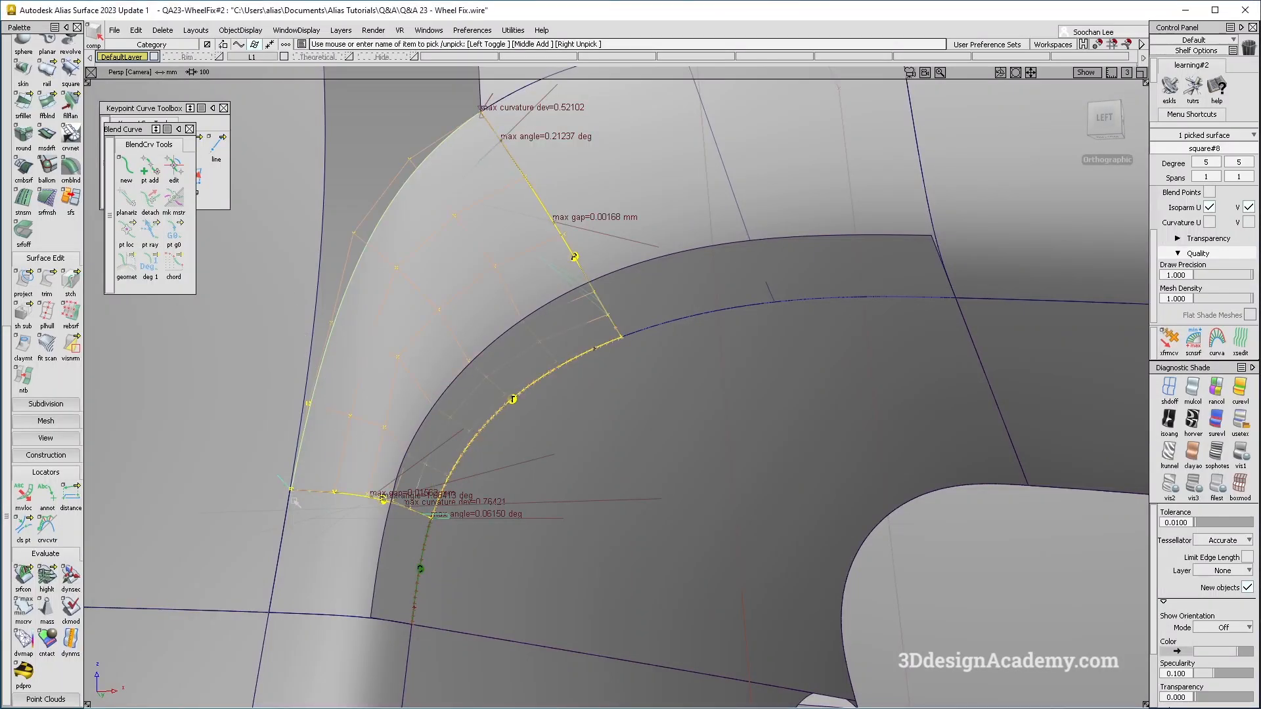
left_click_drag(403, 338, 372, 375, "alt+shift")
left_click_drag(372, 375, 249, 121, "ctrl+shift")
Align the corner patch's square#8 U=0 edge to the neighbouring rail surface with G2 continuity and Edge alignment
scroll(50, 150, "up", 5)
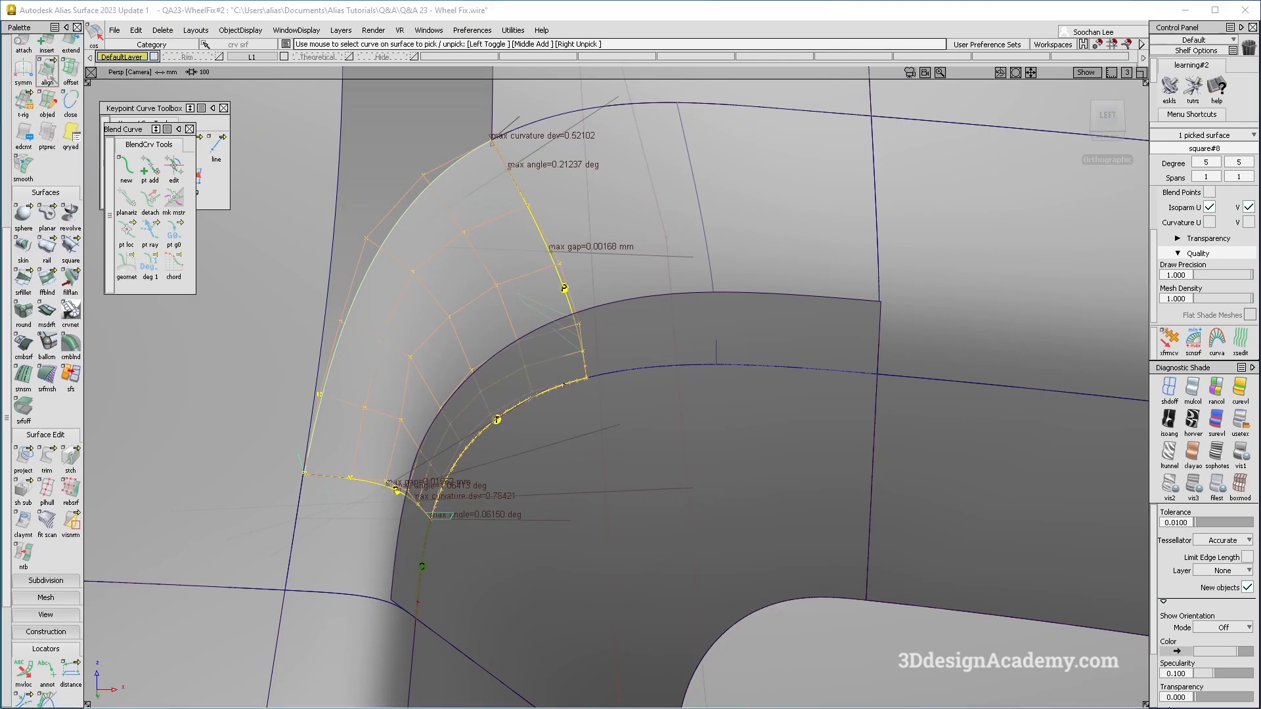
double_click(49, 69)
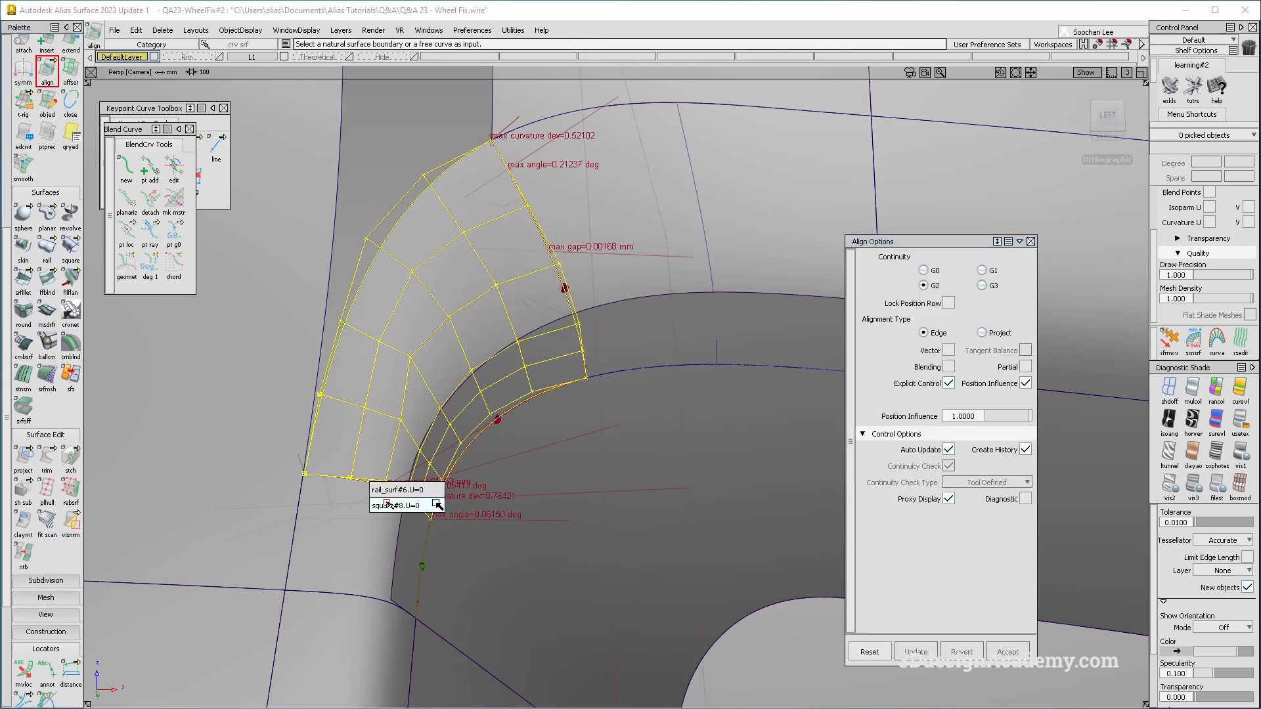
left_click(369, 485)
left_click(369, 486)
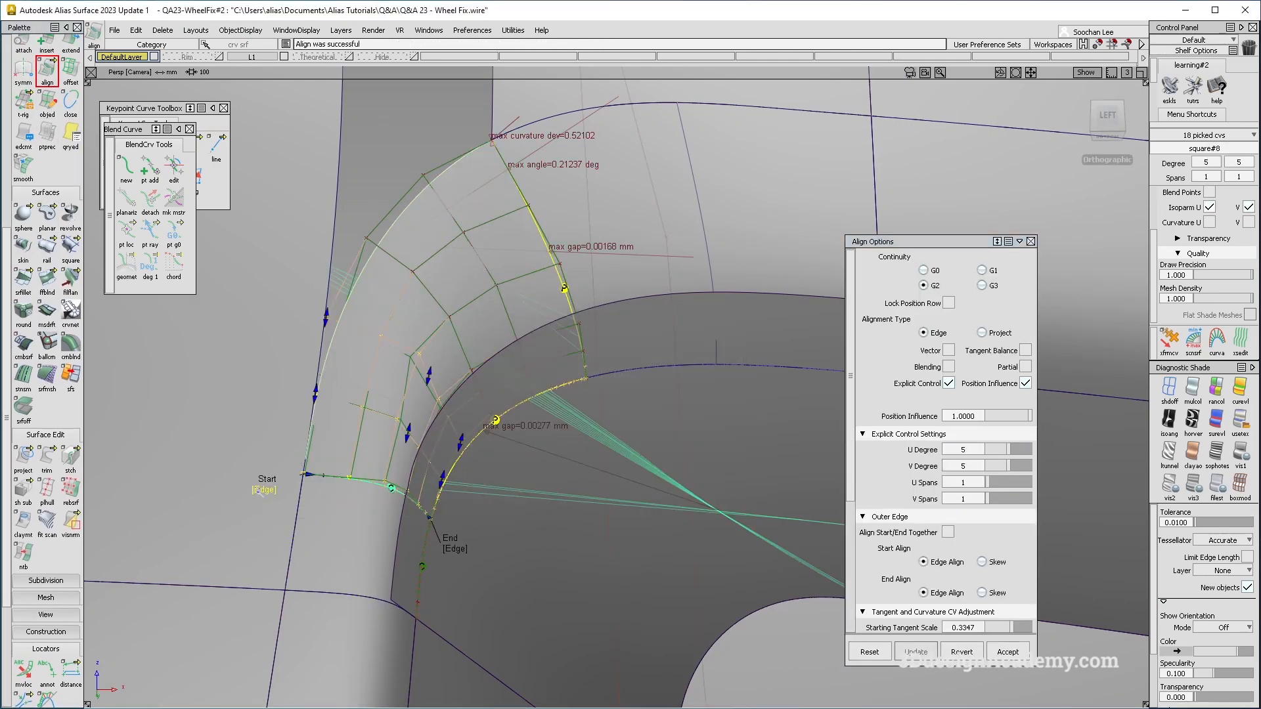
left_click_drag(304, 460, 420, 513, "alt+shift")
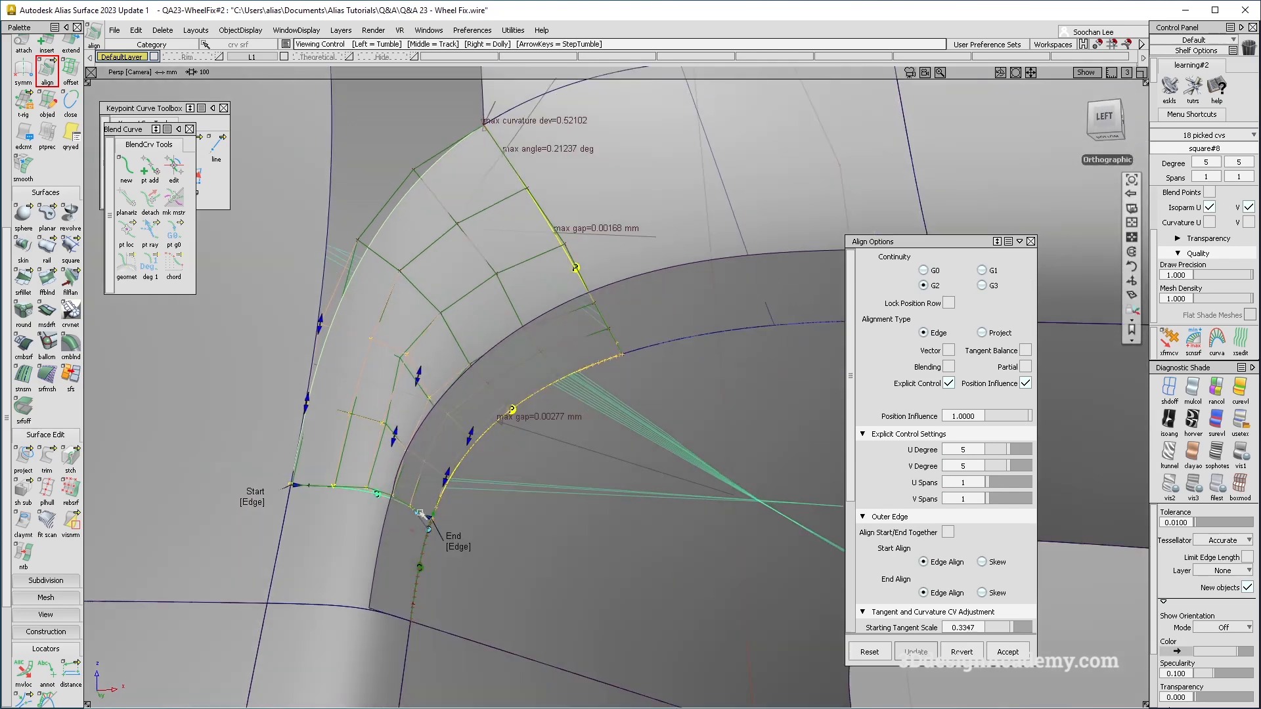
left_click_drag(424, 409, 379, 455, "alt+shift")
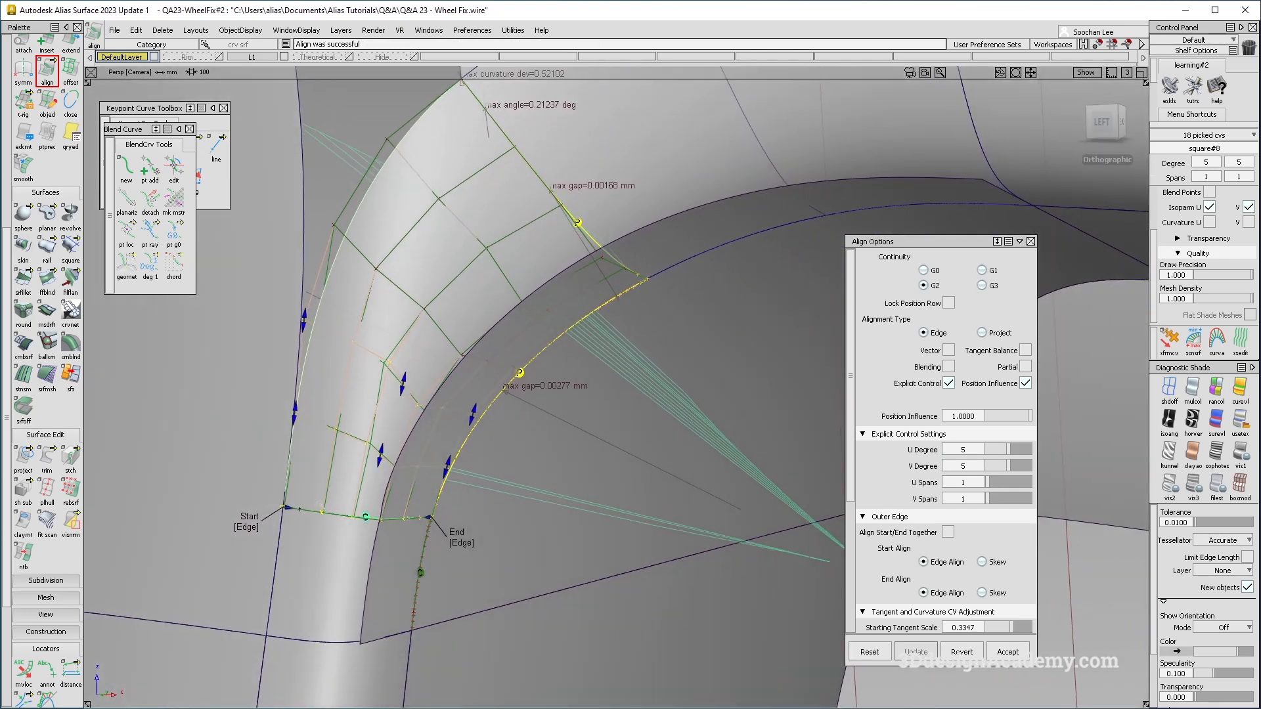
Align the corner patch's square#8 U=1 edge to the adjacent square#10 surface with G2 continuity and Edge alignment
left_click(381, 454)
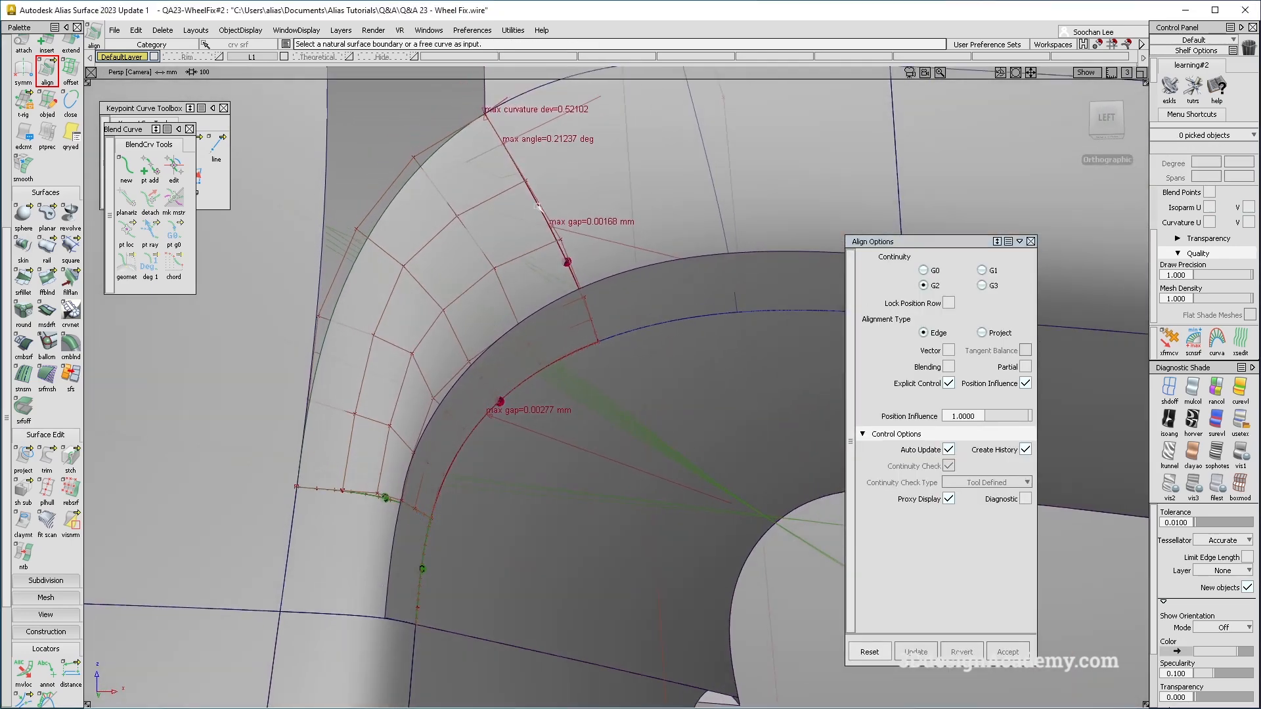
left_click(538, 207)
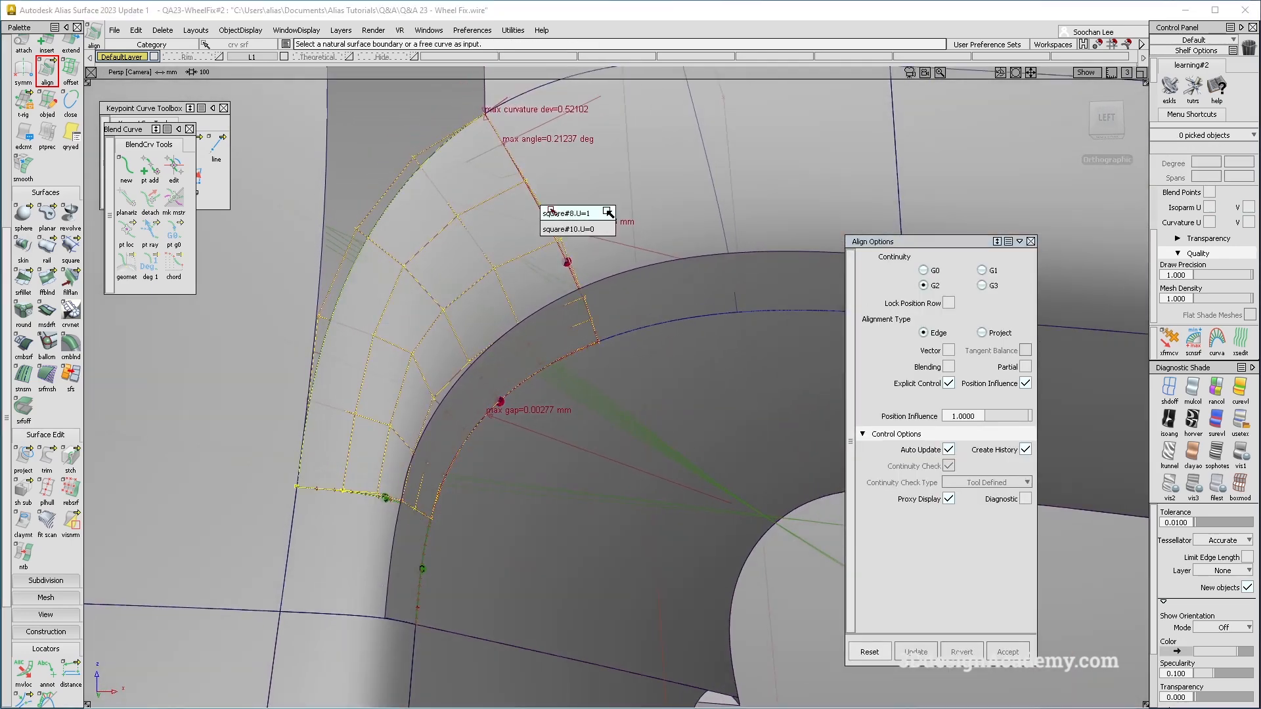
left_click(562, 215)
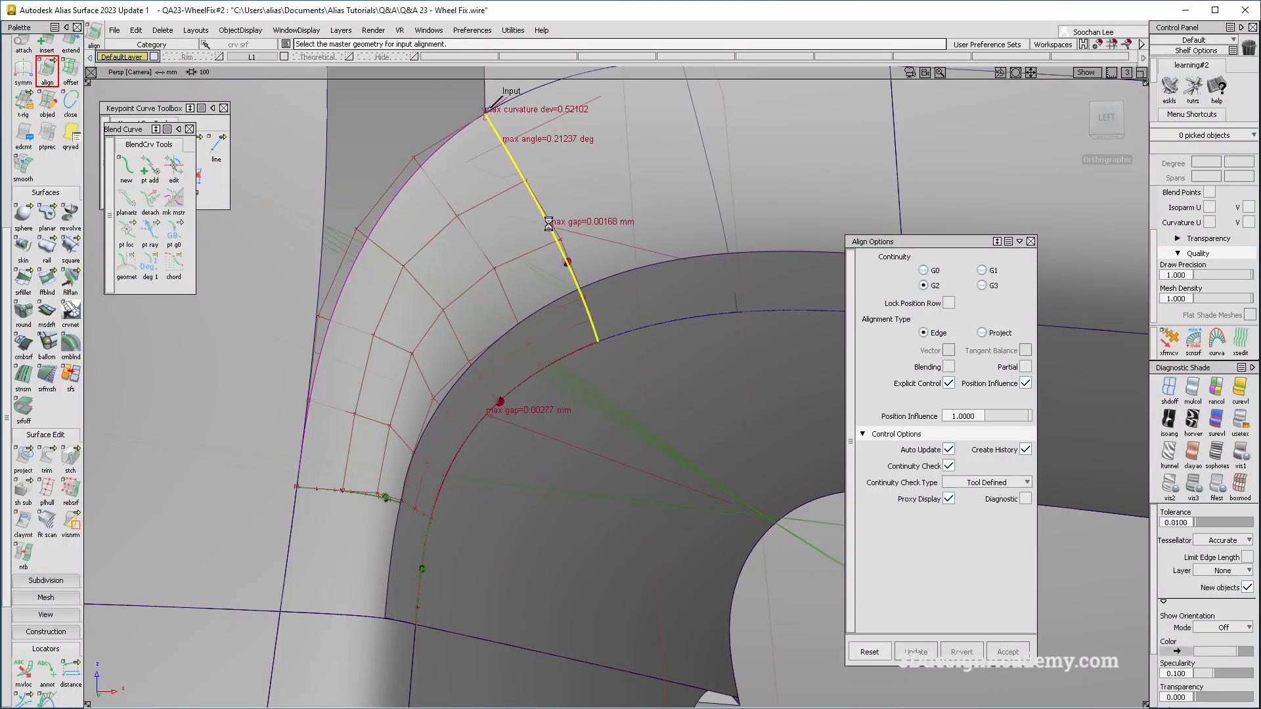
left_click(548, 223)
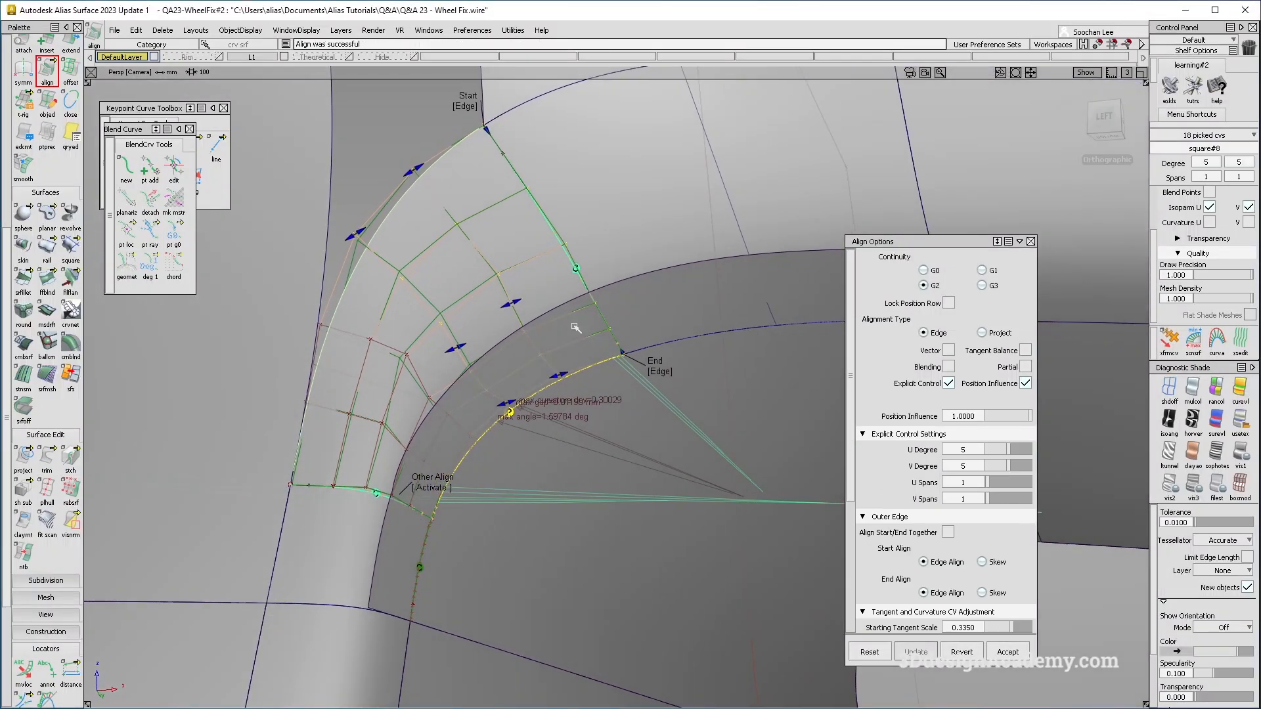
left_click_drag(534, 327, 494, 385, "alt+shift")
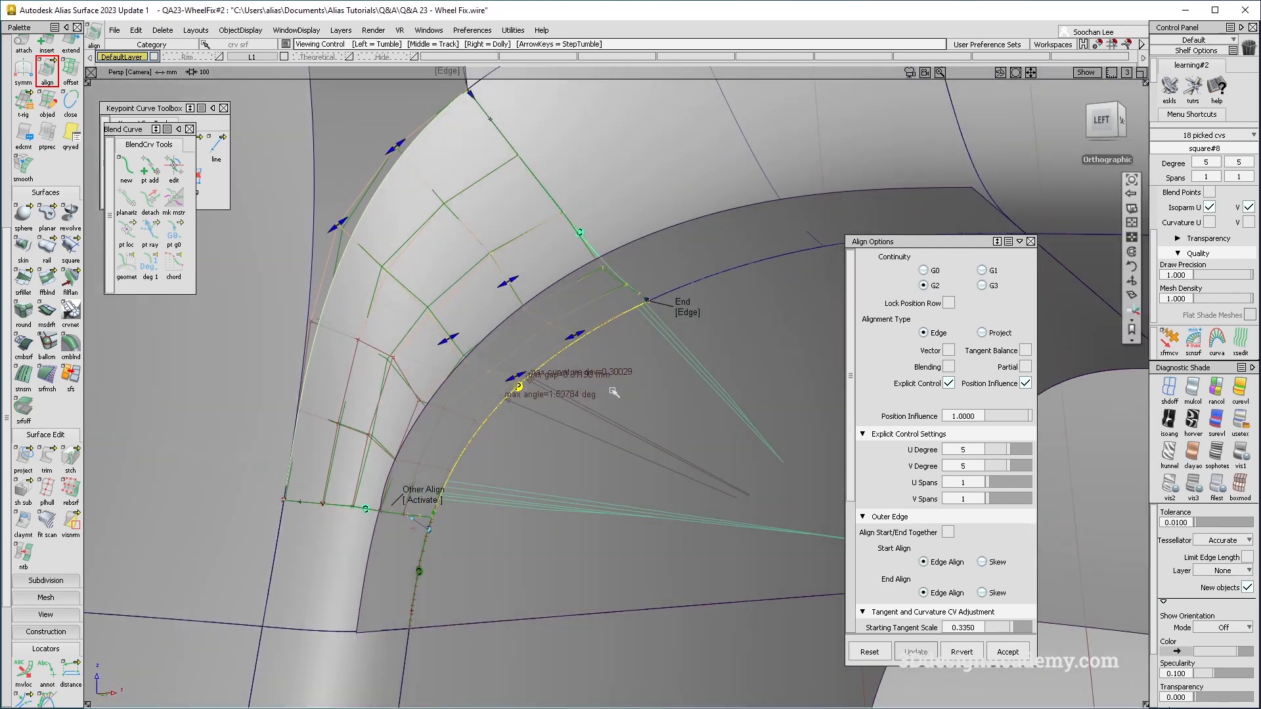
Pick the square#8 corner patch and isolate it by hiding all unselected geometry
left_click_drag(614, 391, 453, 265, "alt+shift")
left_click(436, 285)
left_click(249, 30)
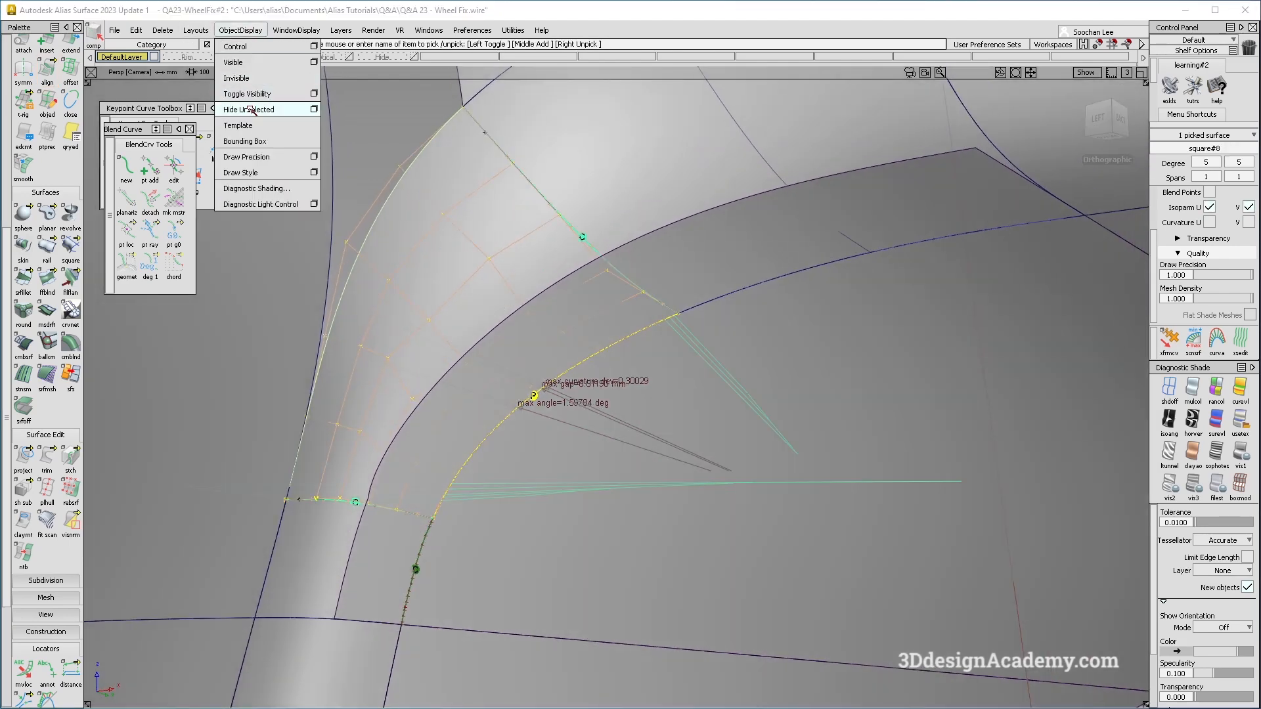
left_click(254, 105)
Build a square surface from the four square#8 edges, with G2 Curvature on sides 1 and 3, degree 5 and one span each way
left_click(68, 250)
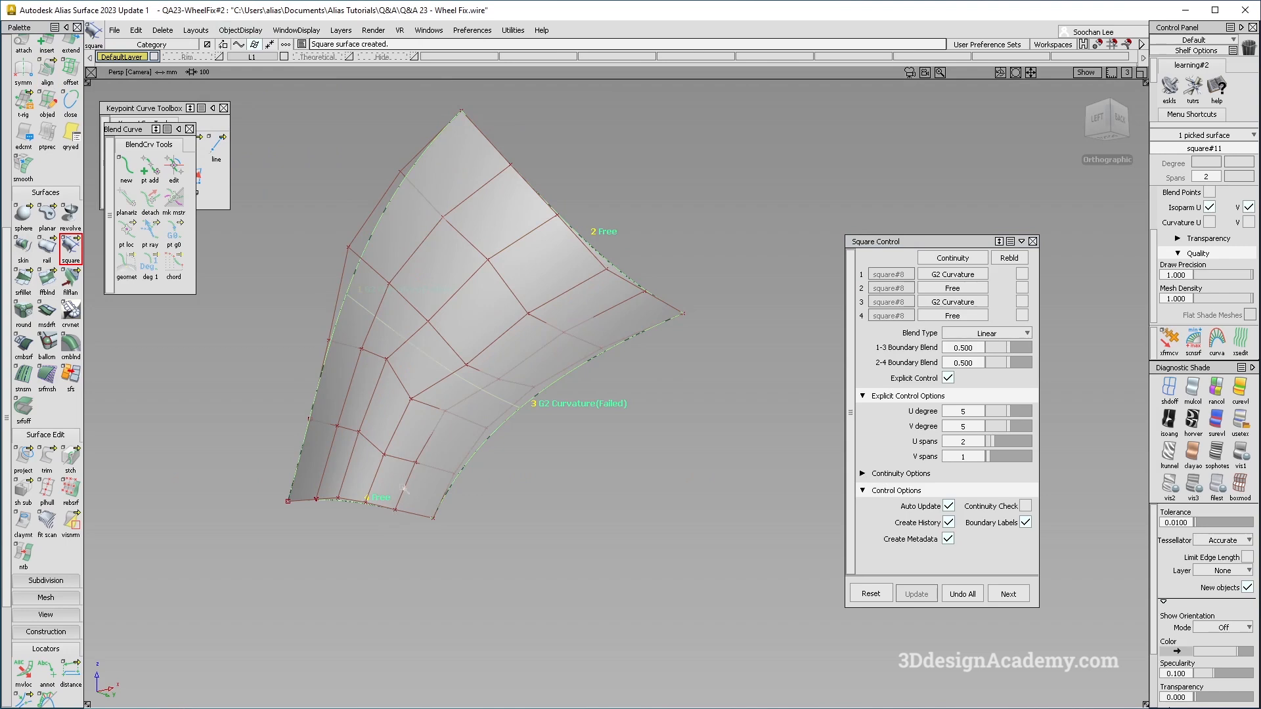
left_click_drag(441, 452, 463, 449, "alt+shift")
left_click_drag(985, 441, 845, 442)
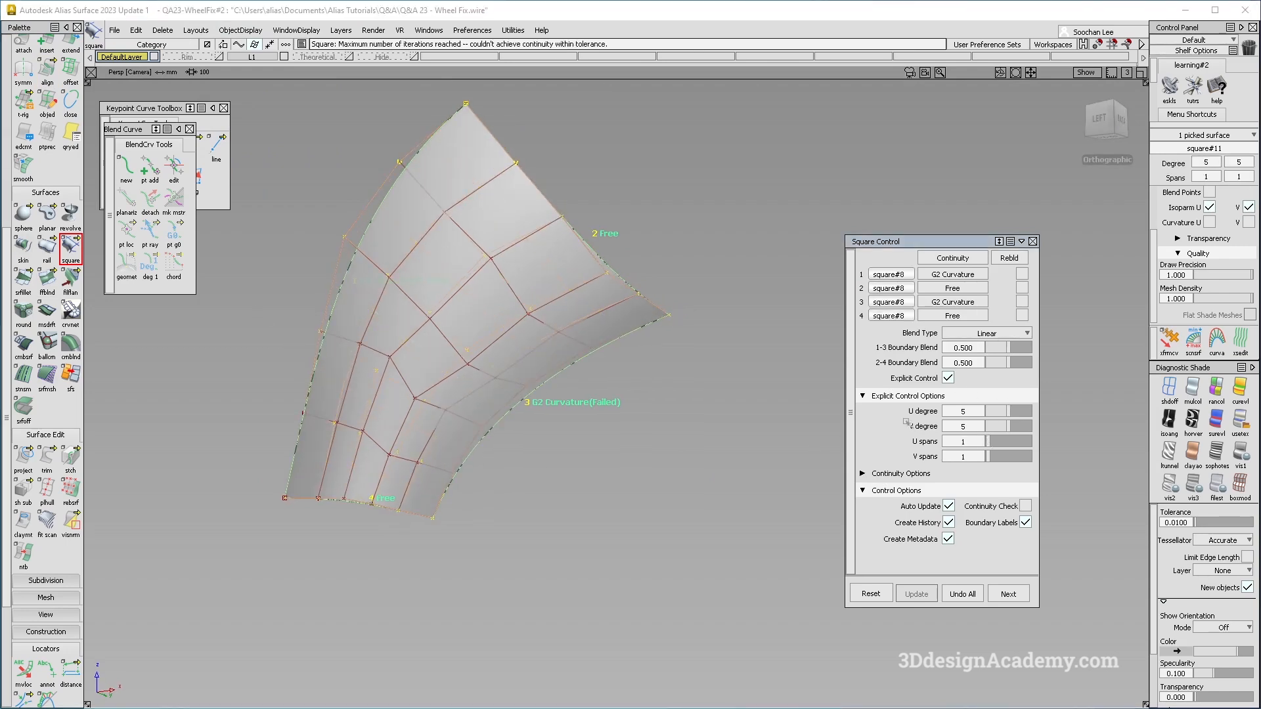
left_click_drag(581, 394, 608, 403, "alt+shift")
Unhide the remaining wheel surfaces around the rebuilt corner patch
key("ctrl+z")
key("ctrl+z")
left_click_drag(459, 338, 259, 282, "alt+shift")
left_click(240, 31)
left_click(250, 67)
Check surface continuity along the rebuilt patch's two end edges, against the vertical rail and the upper square surface
left_click_drag(491, 408, 522, 546, "alt+shift")
scroll(70, 604, "down", 5)
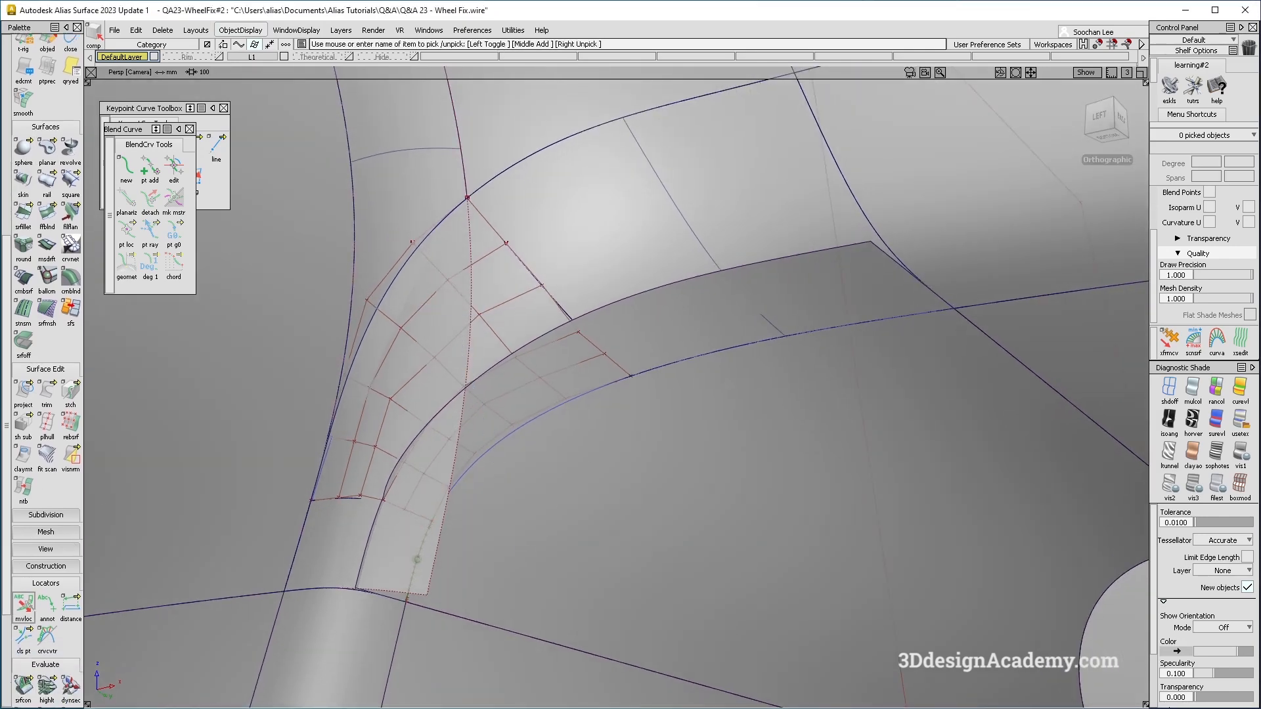
left_click(353, 501)
left_click_drag(515, 337, 549, 355, "alt+shift")
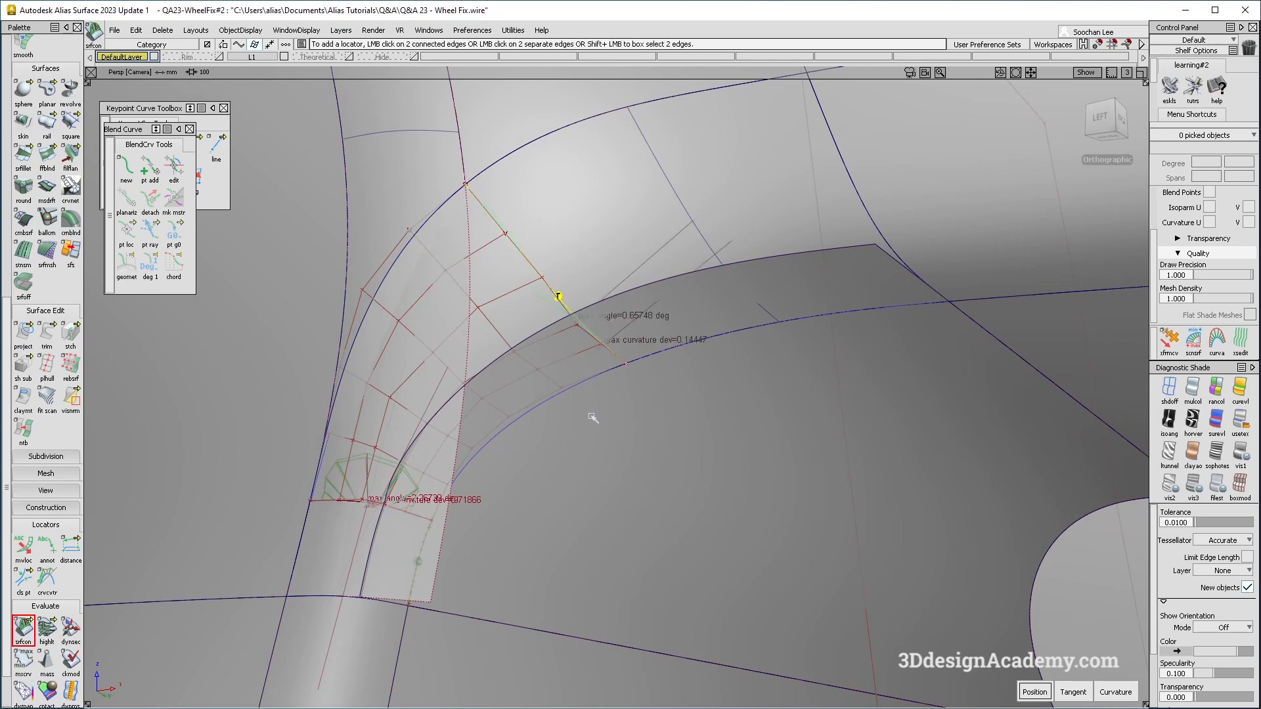
left_click_drag(593, 418, 524, 358, "alt+shift")
left_click_drag(564, 460, 631, 445, "alt+shift")
key("Escape")
Trim the large inner surface back to the corner's curved boundary and hide the square#9 surface
left_click(47, 332)
left_click(622, 471)
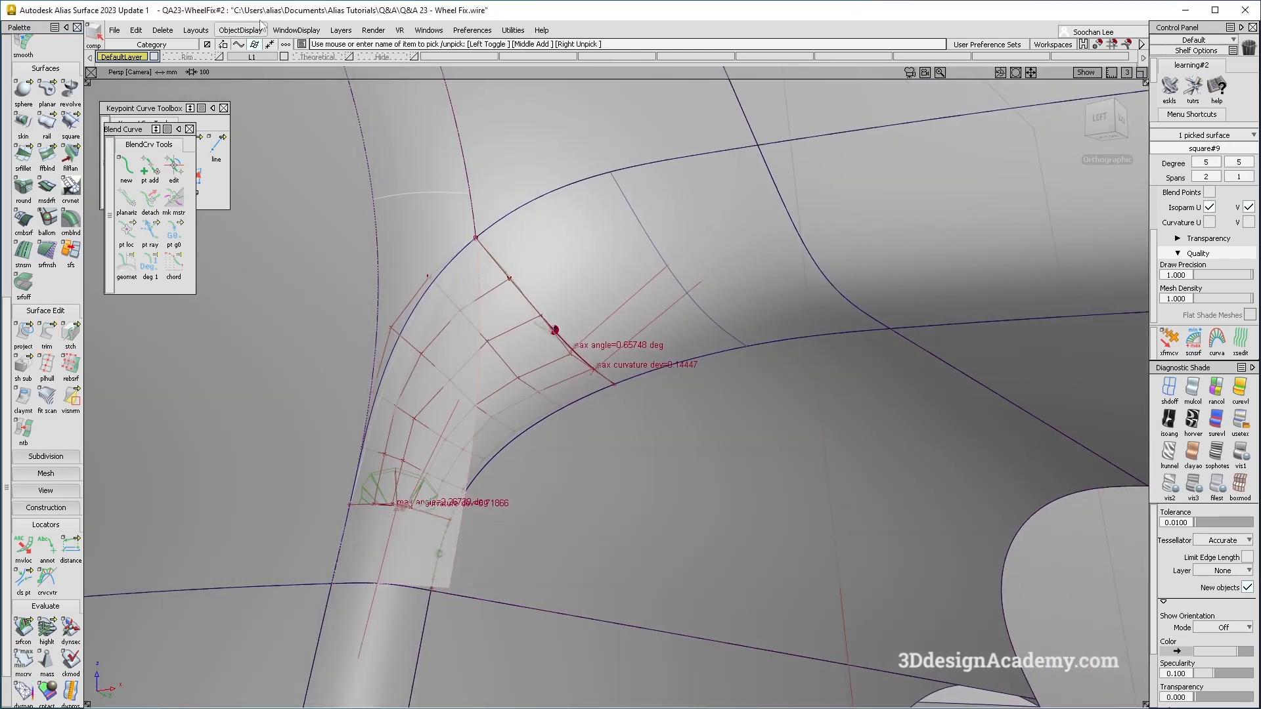
left_click(256, 30)
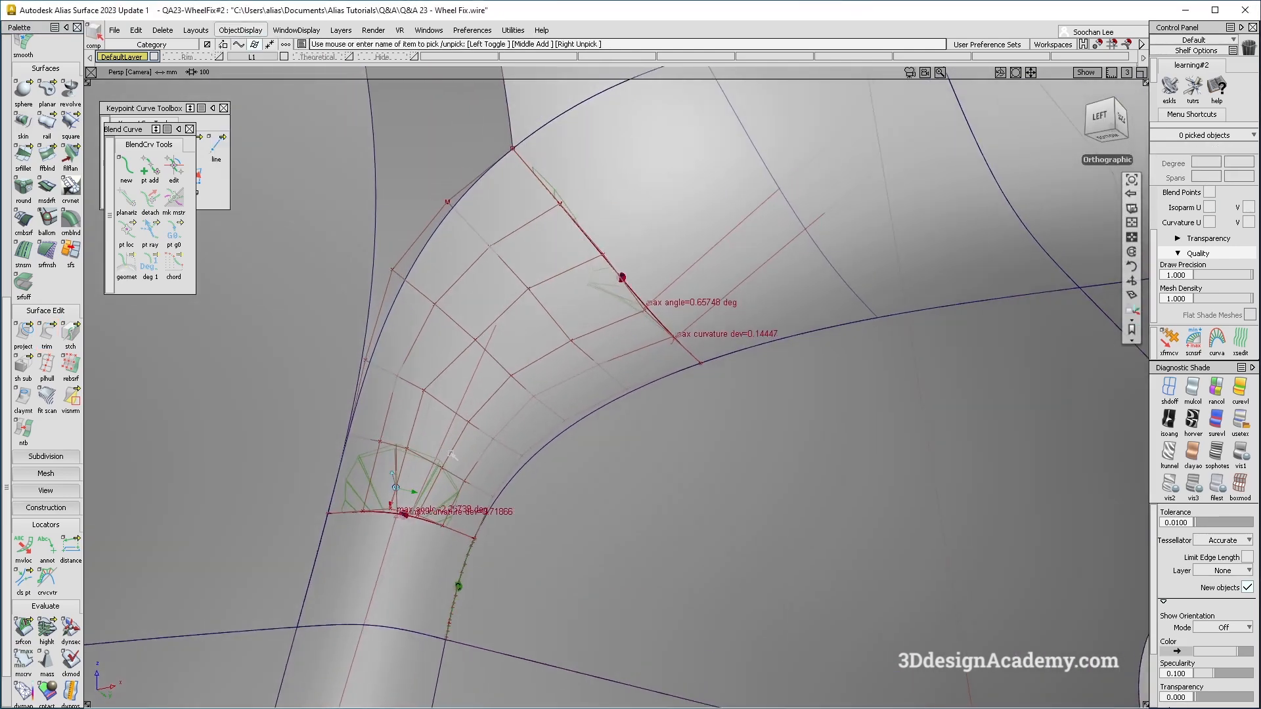
left_click_drag(452, 453, 2, 131, "ctrl+shift")
Check surface continuity along the corner patch's inner curved edge against the trimmed surface
scroll(42, 686, "down", 3)
left_click(23, 574)
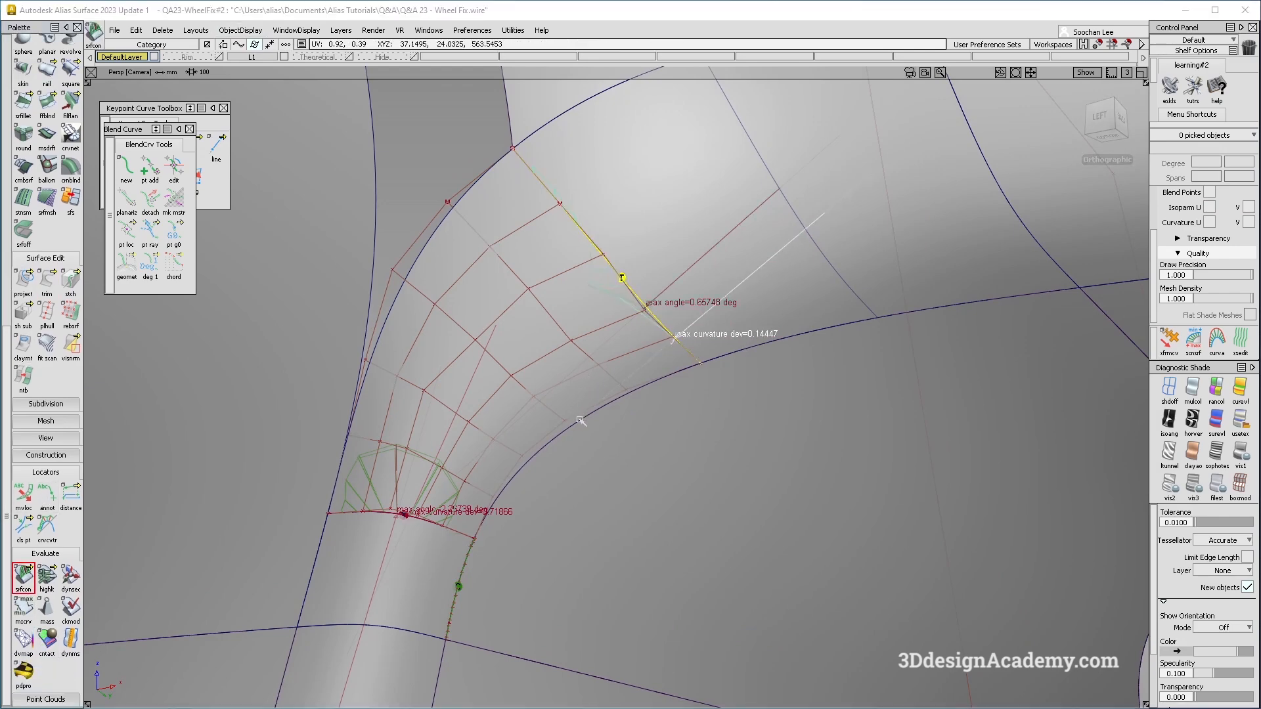
left_click(633, 392)
left_click_drag(585, 541, 575, 578, "alt+shift")
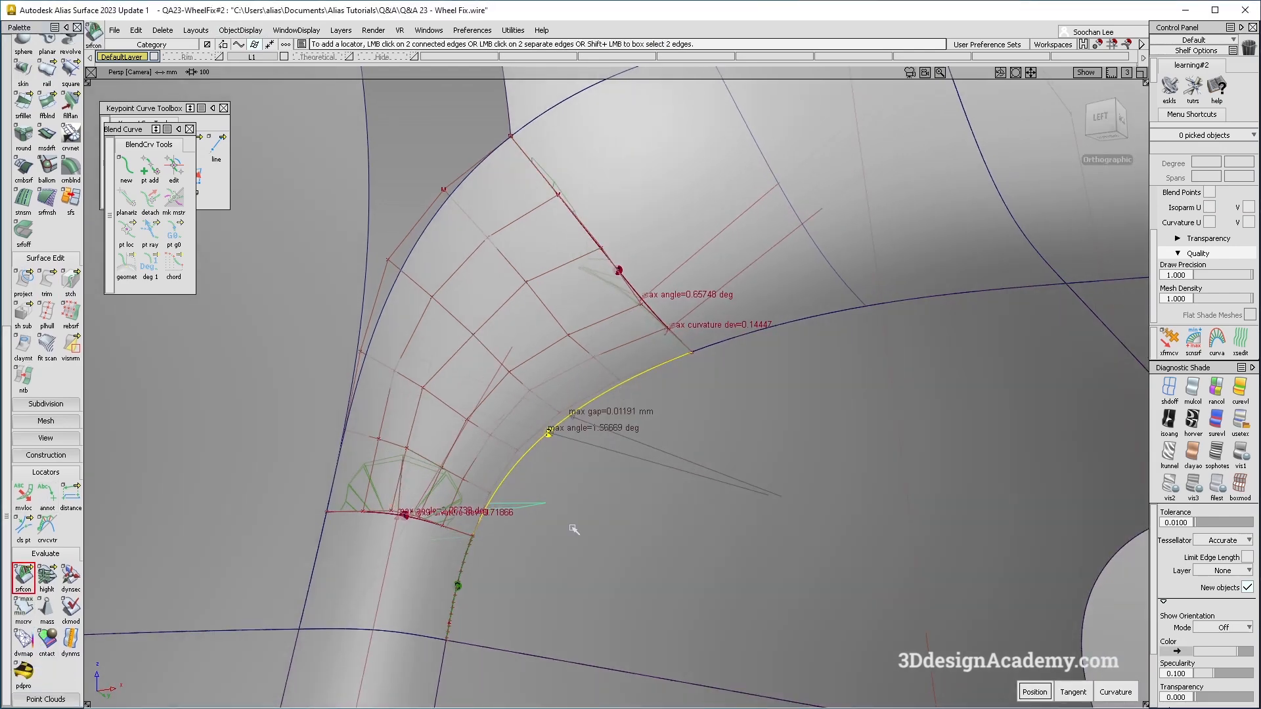
Align square#11's inner curved edge to the adjoining surface with G2 continuity, Skew at both outer edges and position influence 0
scroll(43, 394, "up", 6)
left_click(46, 84)
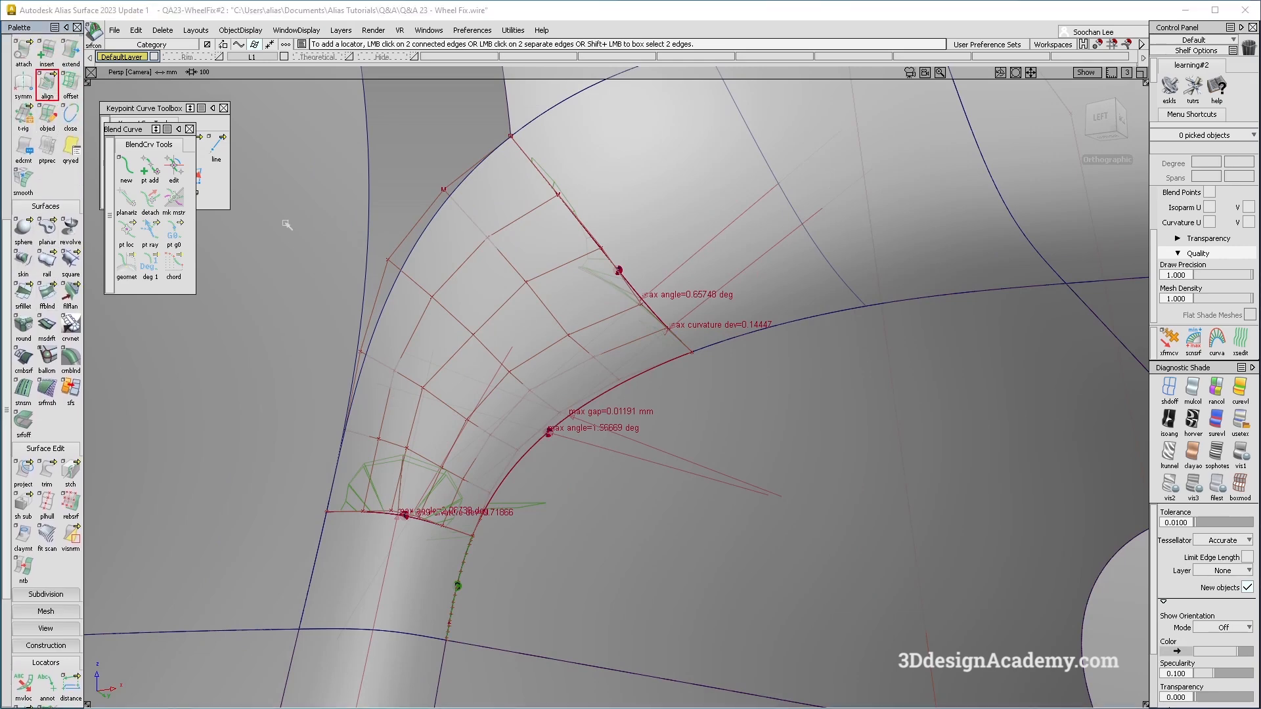
left_click(610, 393)
left_click(610, 392)
left_click_drag(610, 394, 308, 414, "alt+shift")
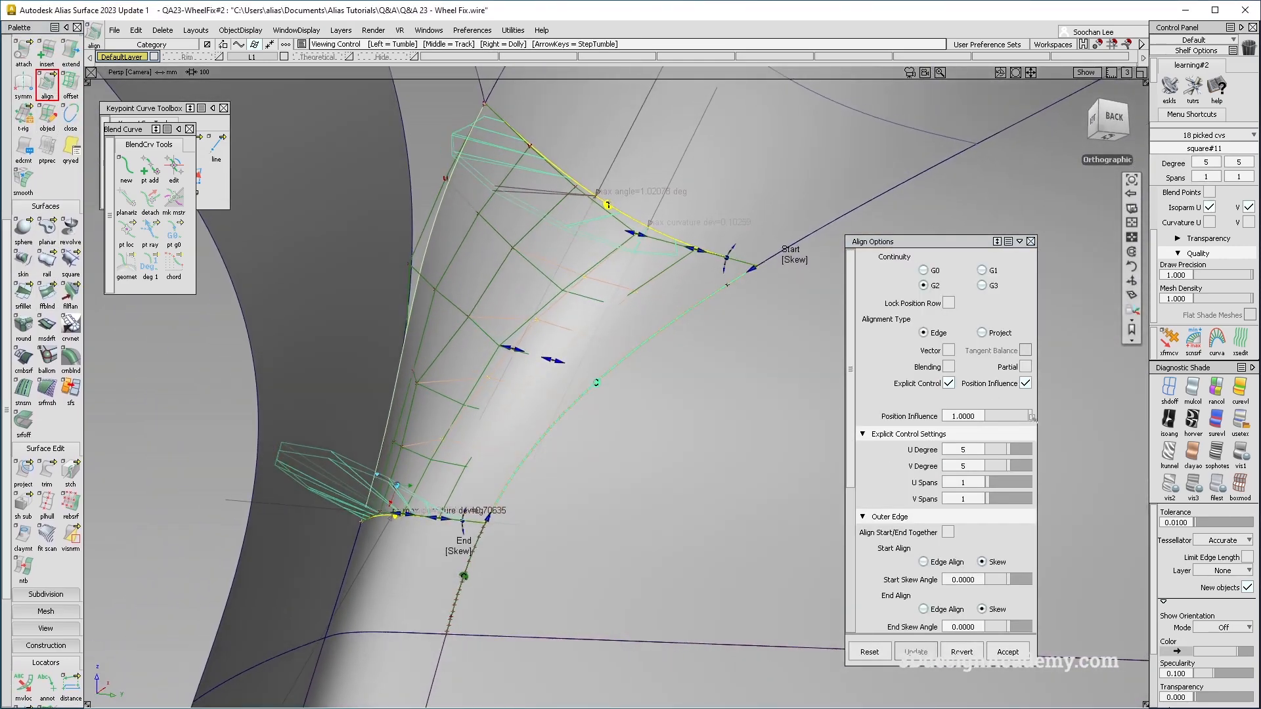
left_click_drag(1030, 416, 985, 417)
left_click_drag(781, 420, 722, 407, "alt+shift")
left_click(979, 406)
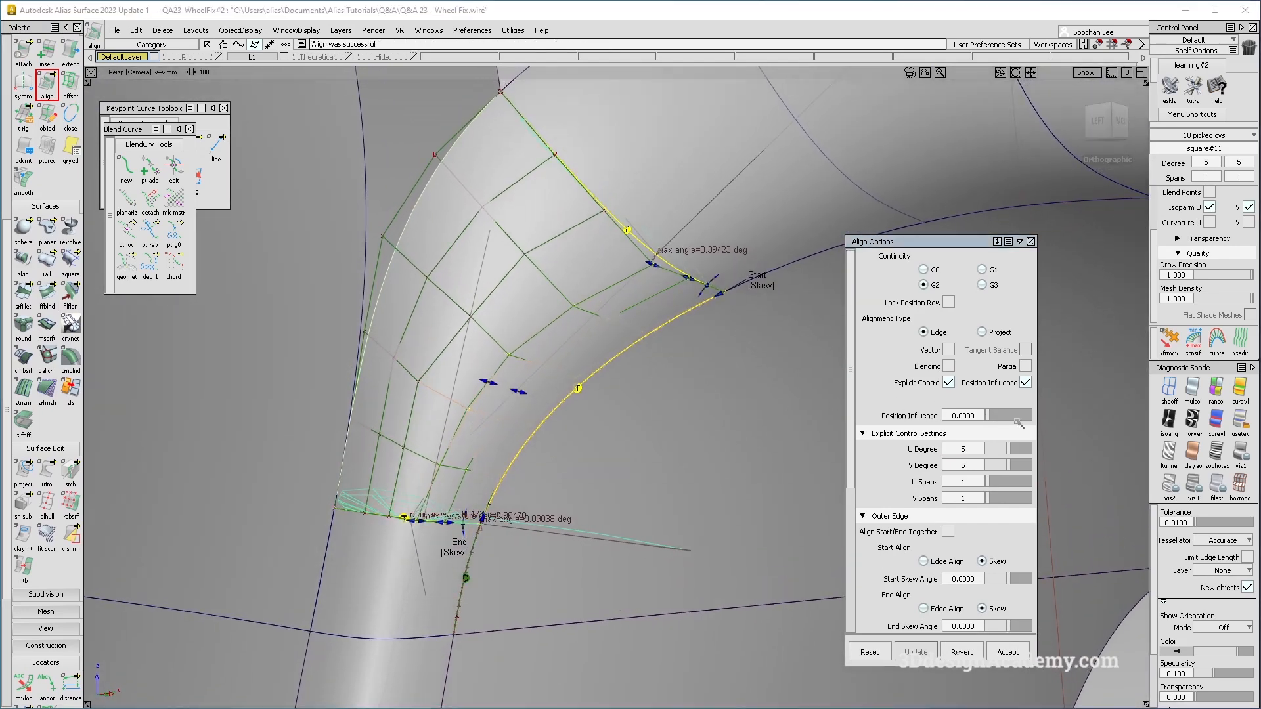
left_click_drag(1085, 429, 627, 349, "alt+shift")
Pick the aligned square#11 patch and hide everything else
left_click_drag(566, 463, 575, 273, "ctrl+shift")
left_click(558, 263)
left_click(243, 31)
left_click(245, 108)
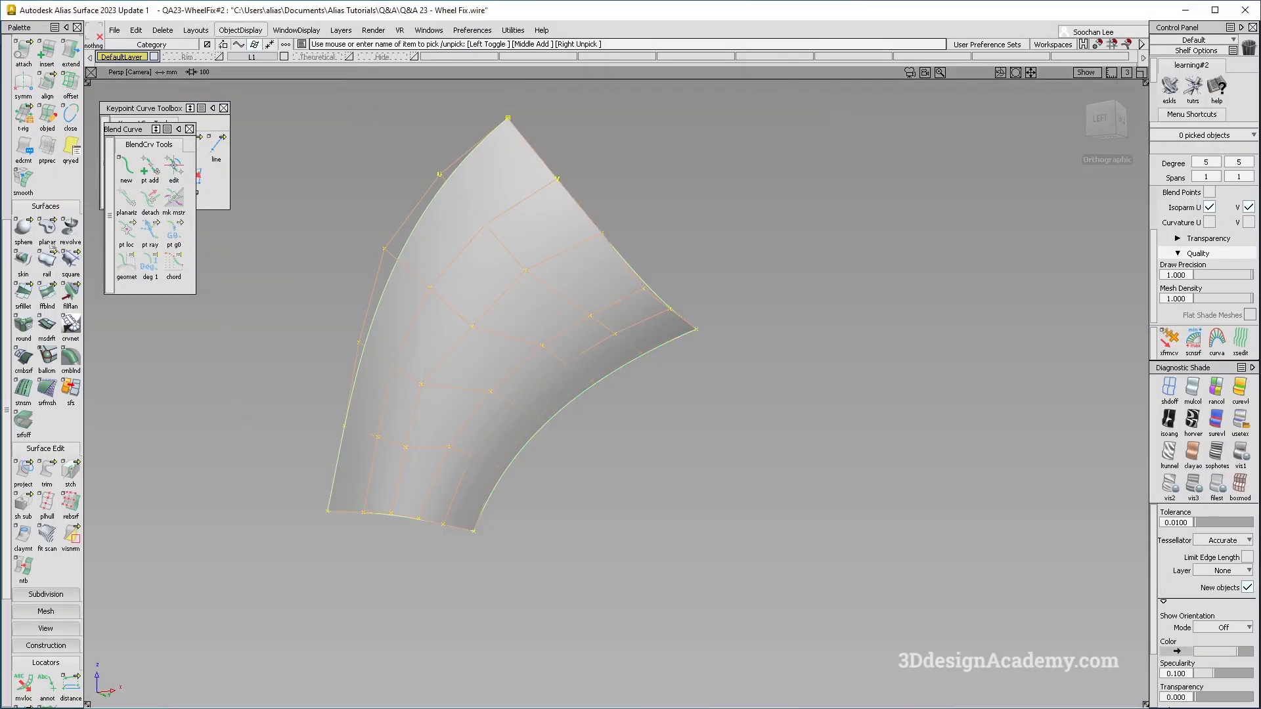
Build a square surface from the four square#11 edges, with G2 Curvature on sides 1 and 3 and Free on 2 and 4
left_click_drag(453, 354, 453, 298, "ctrl+shift")
right_click_drag(453, 299, 365, 246, "ctrl+shift")
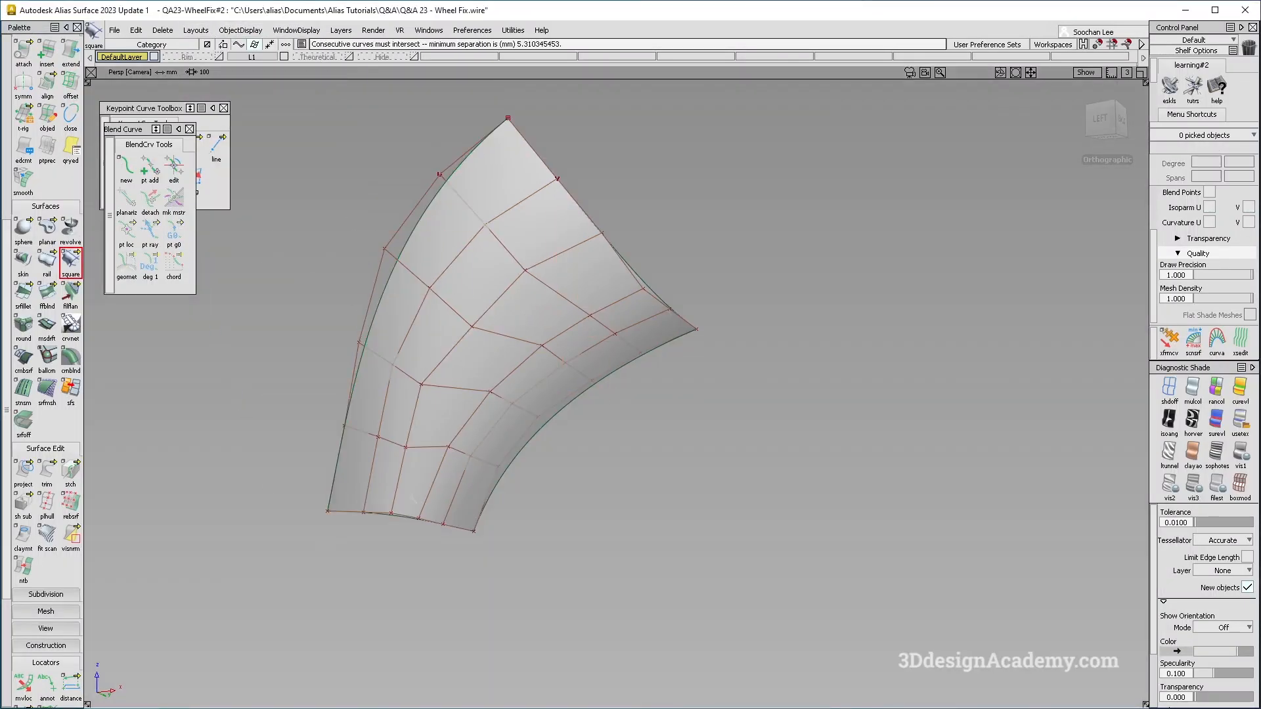
left_click(402, 515)
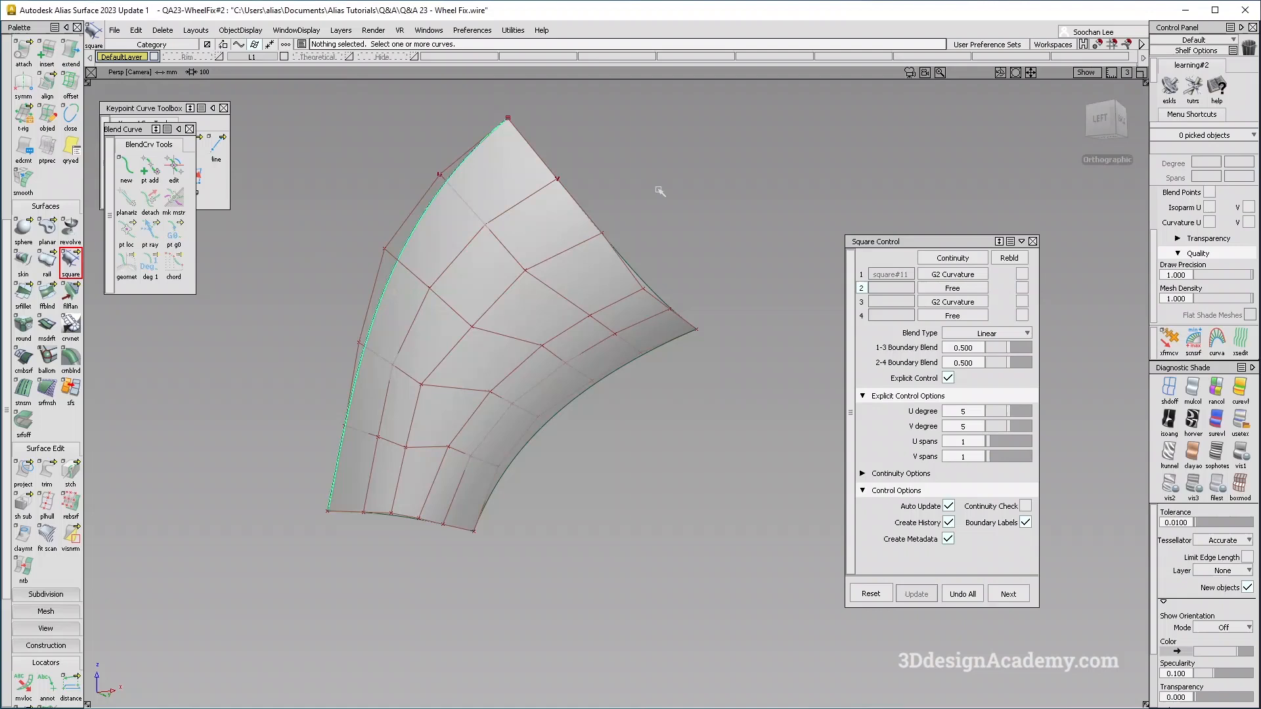
left_click(412, 520)
left_click_drag(430, 449, 543, 467, "alt+shift")
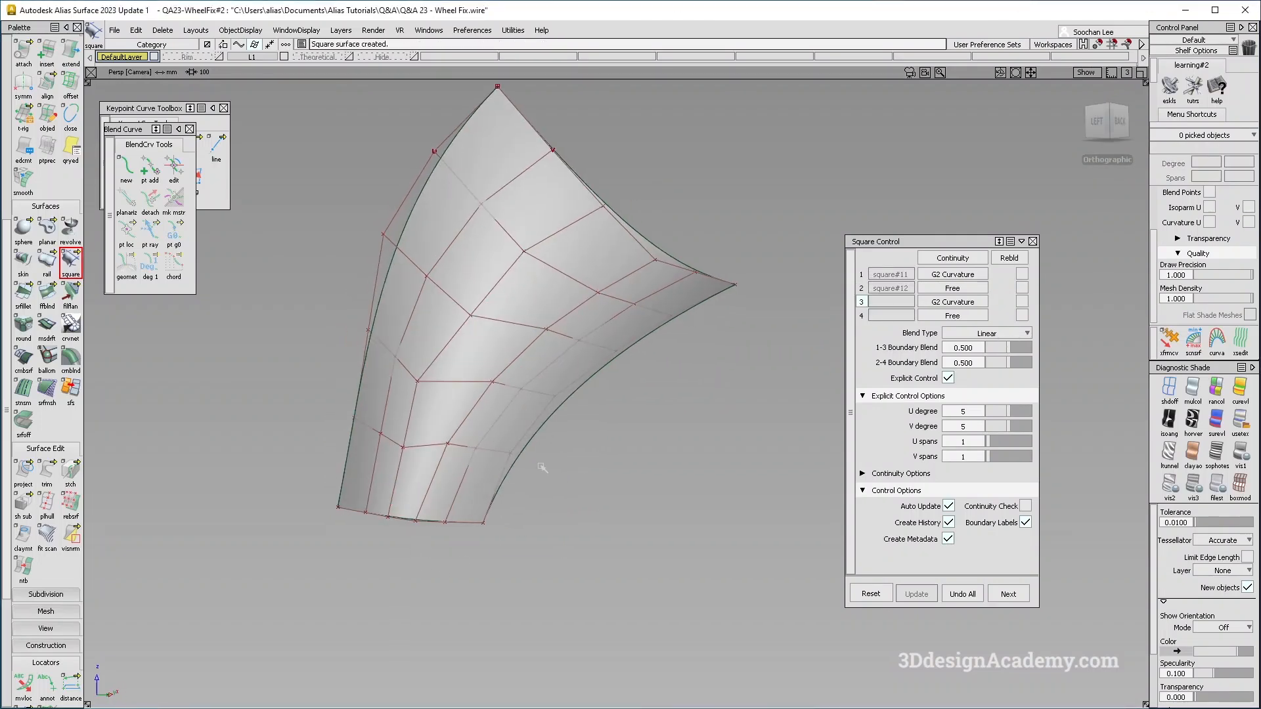
key("ctrl+q")
left_click(671, 260)
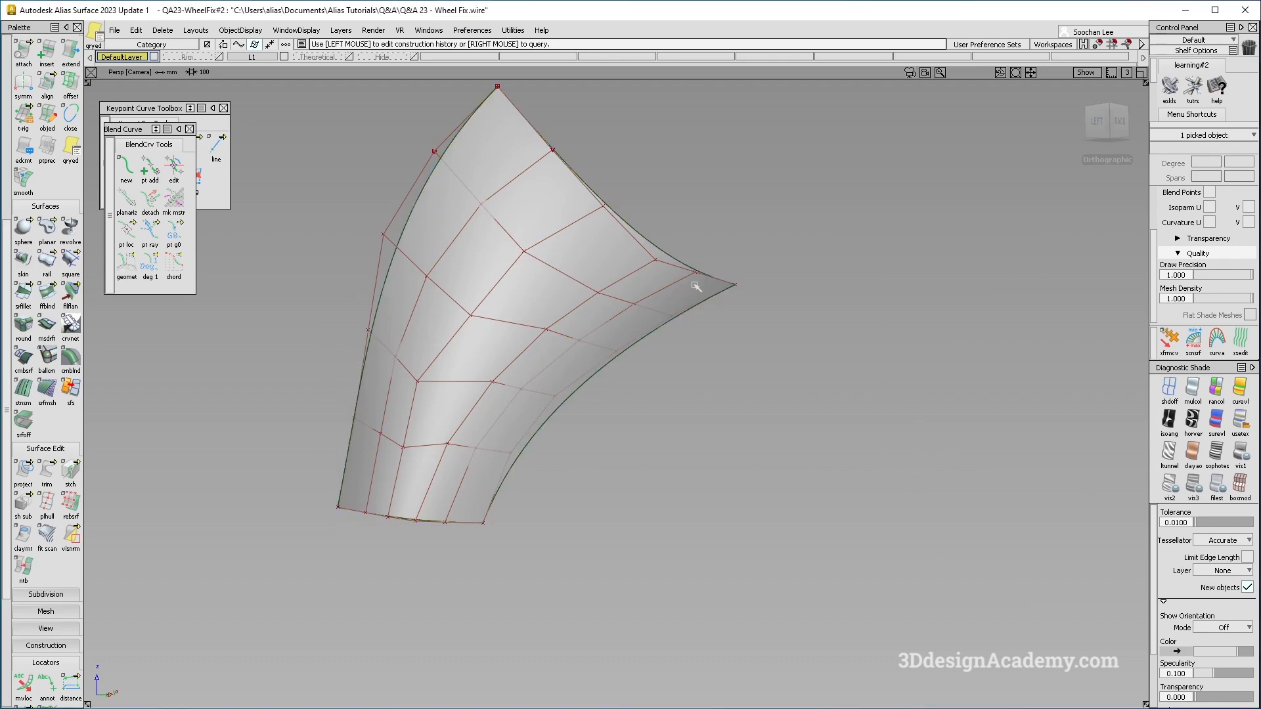
left_click(696, 283)
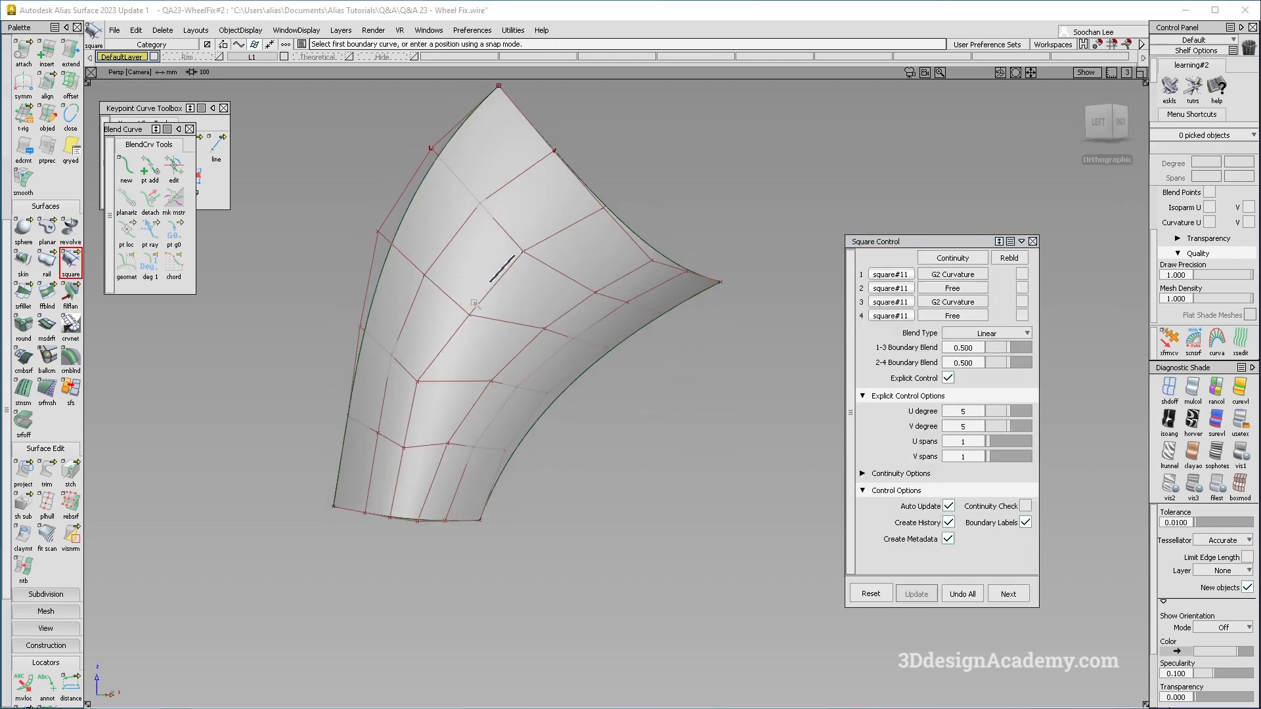
Delete the old square#11 patch and unhide the surrounding wheel surfaces
key("q")
left_click(470, 318)
key("shift+Delete")
key("Return")
left_click(280, 142)
left_click(240, 30)
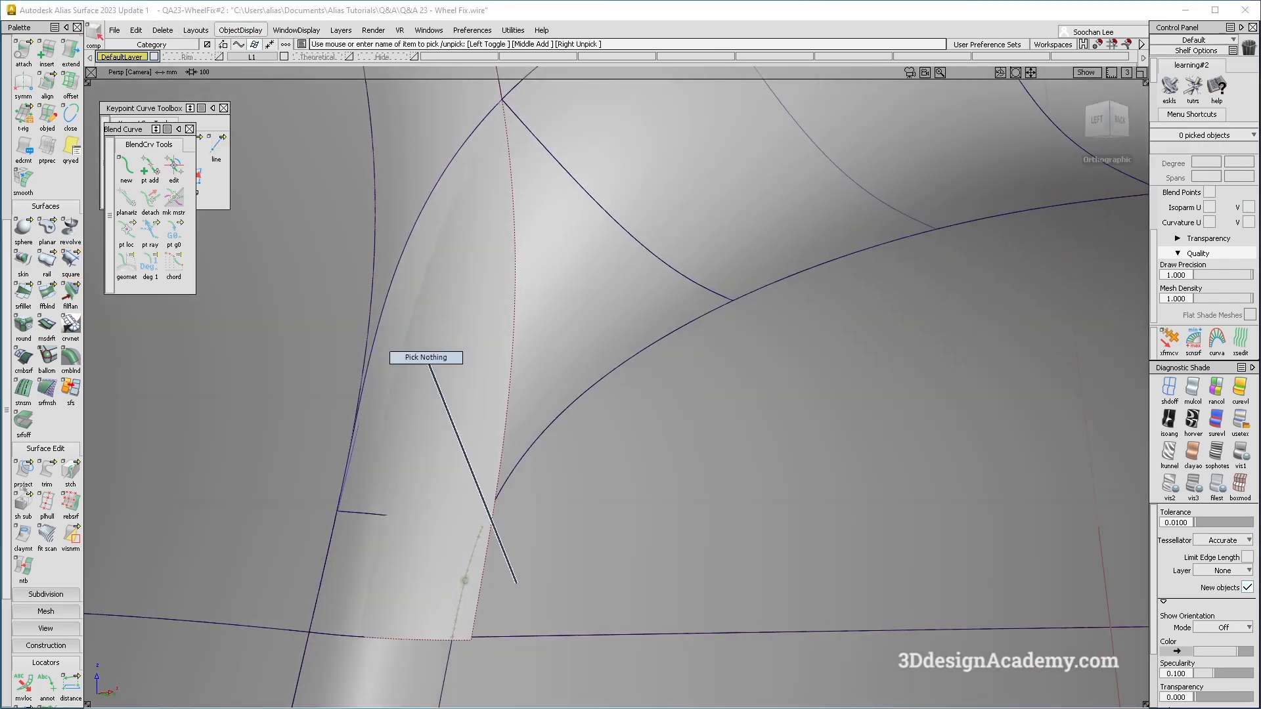
Check surface continuity along the new corner patch's lower and upper end edges
scroll(21, 627, "down", 2)
scroll(21, 627, "down", 1)
left_click(23, 623)
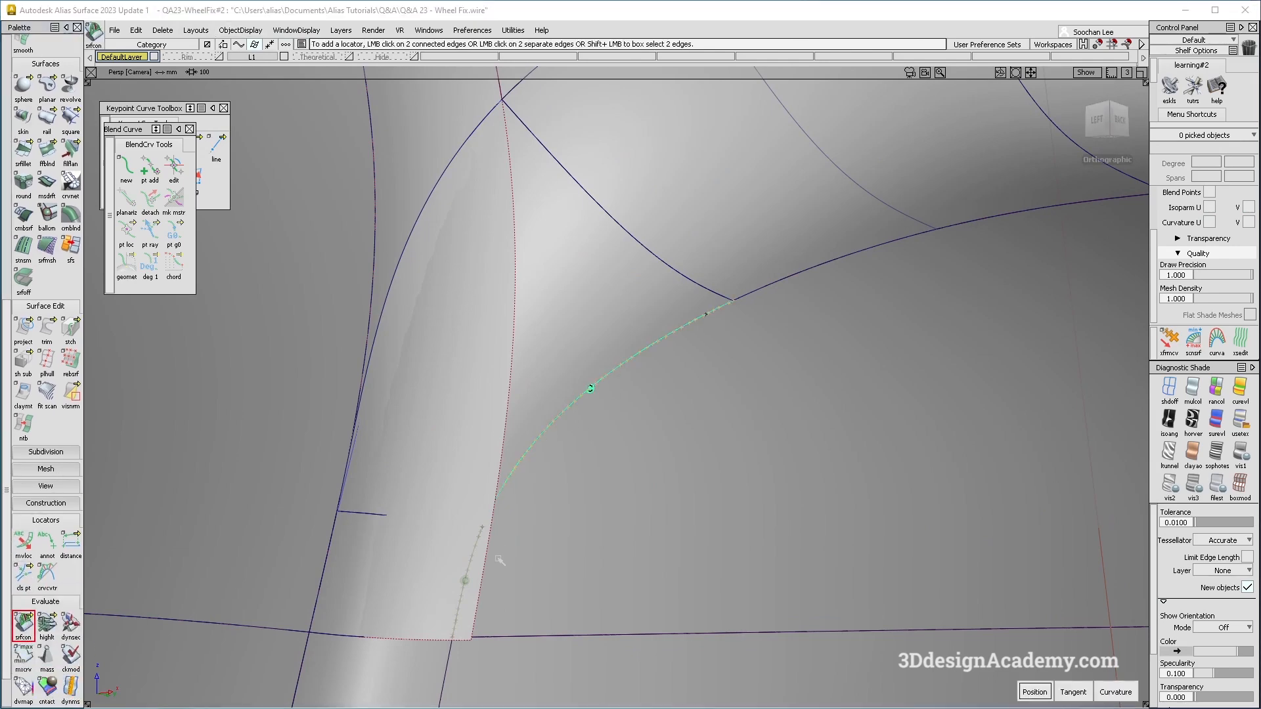
left_click(362, 516)
left_click_drag(362, 516, 636, 308, "alt+shift")
left_click(615, 319)
left_click_drag(416, 241, 648, 361, "alt+shift")
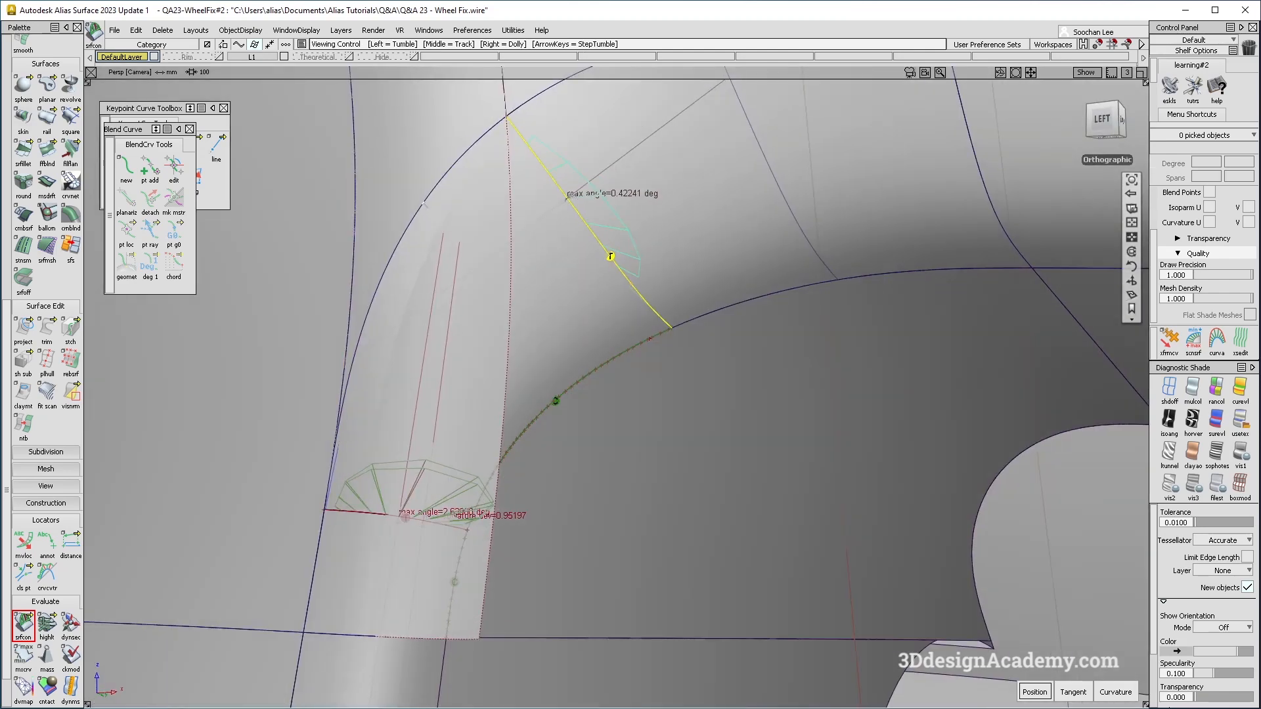
right_click_drag(647, 360, 657, 515, "alt+shift")
left_click_drag(629, 388, 650, 460, "alt+shift")
right_click_drag(650, 460, 663, 503, "alt+shift")
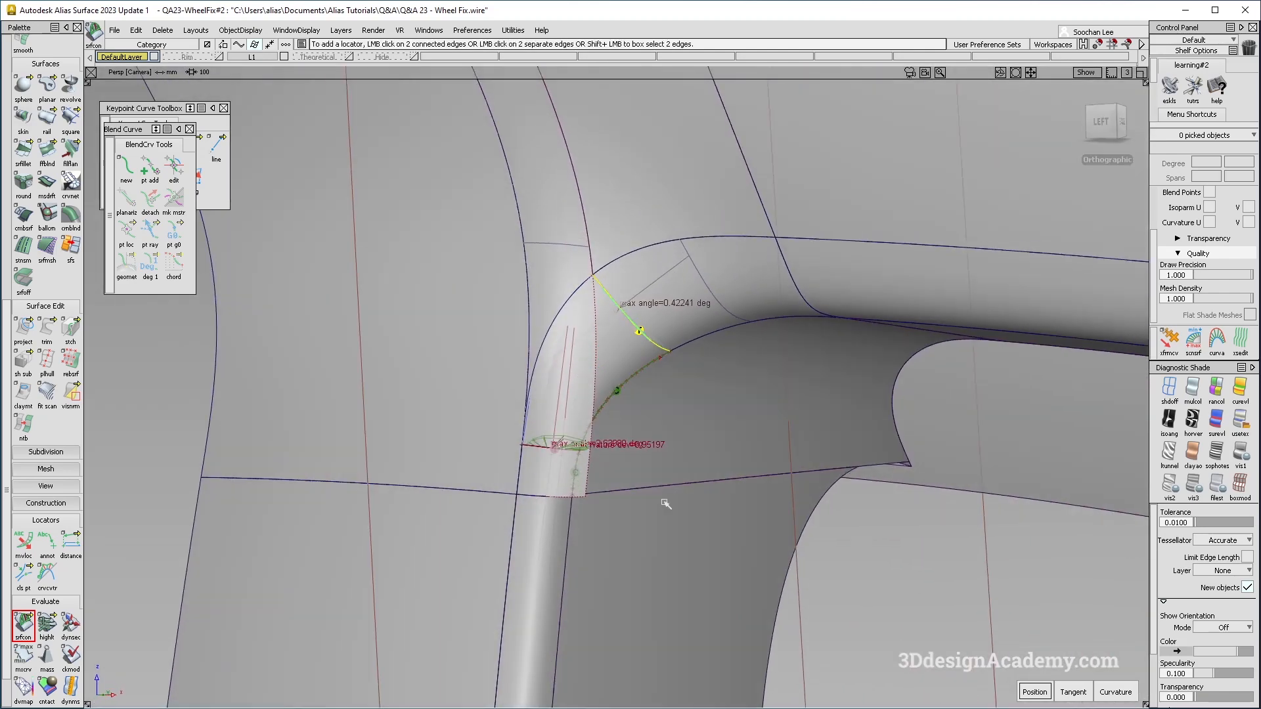
left_click(713, 524)
Turn off diagnostic shading and run Surface Continuity with G2 Curvature, # Per Span spacing, combs and maximum labels
left_click(1169, 388)
right_click_drag(561, 439, 593, 459, "alt+shift")
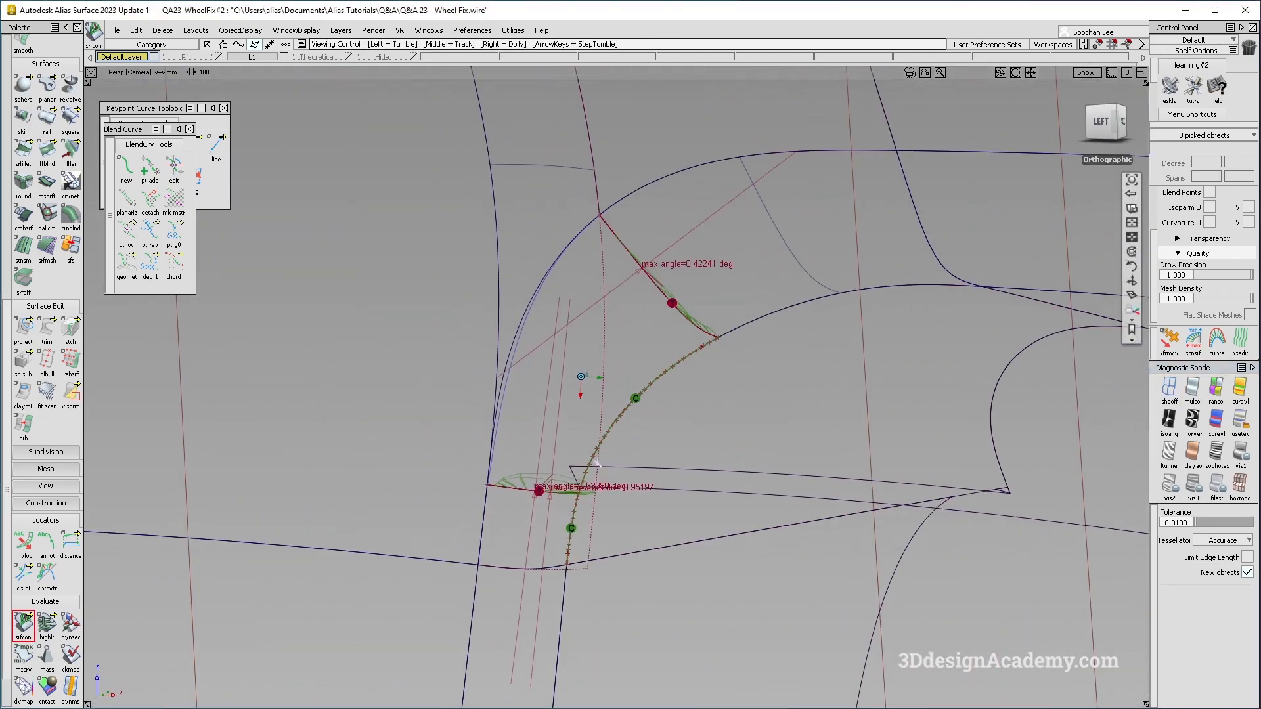
left_click_drag(594, 459, 552, 515, "alt+shift")
double_click(23, 621)
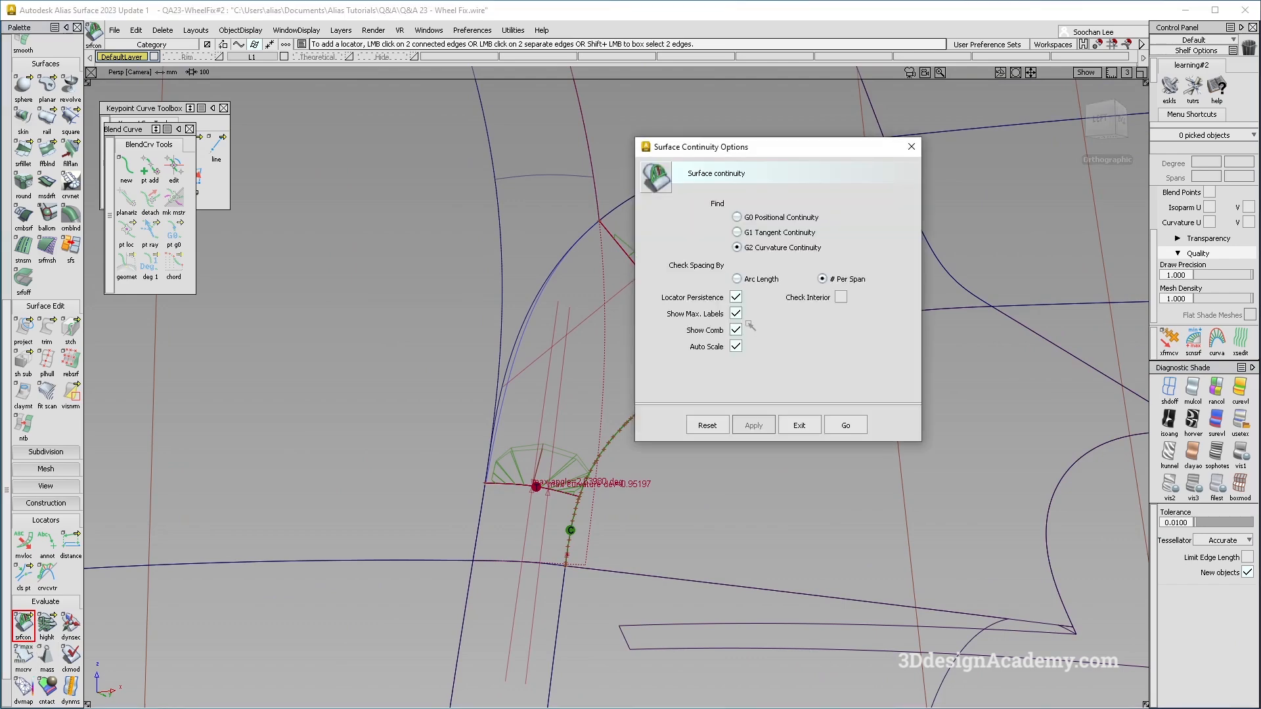
left_click(839, 422)
right_click_drag(575, 478, 642, 460, "alt+shift")
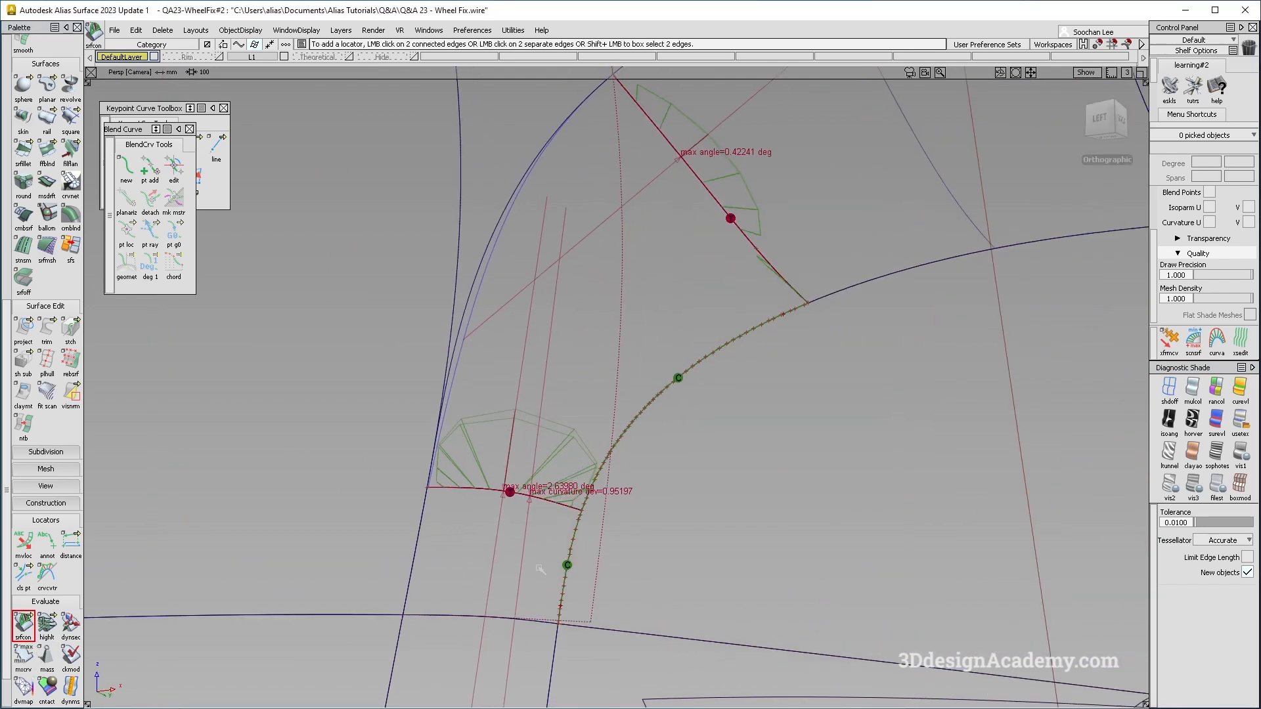
Align square#12's lower end edge to the neighbouring rail surface with G2 continuity and Edge alignment
scroll(46, 118, "up", 3)
double_click(47, 86)
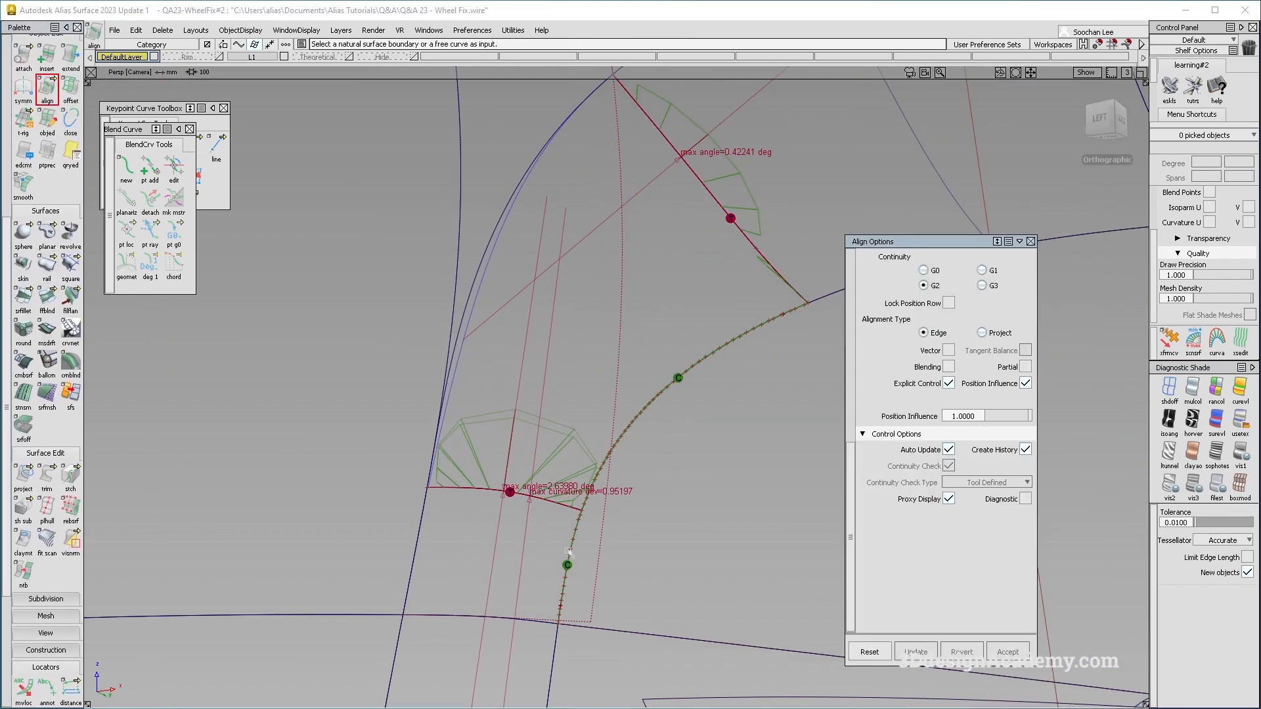
left_click(550, 501)
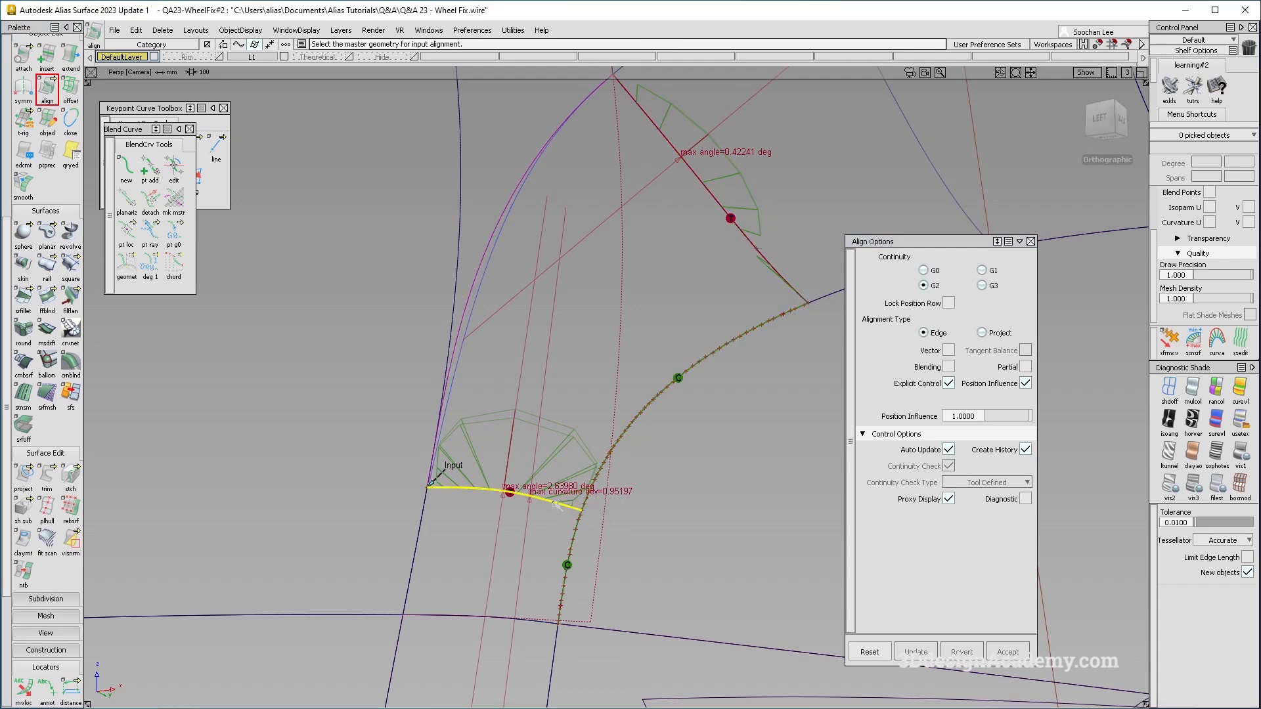
left_click(556, 505)
left_click_drag(605, 336, 674, 384, "alt+shift")
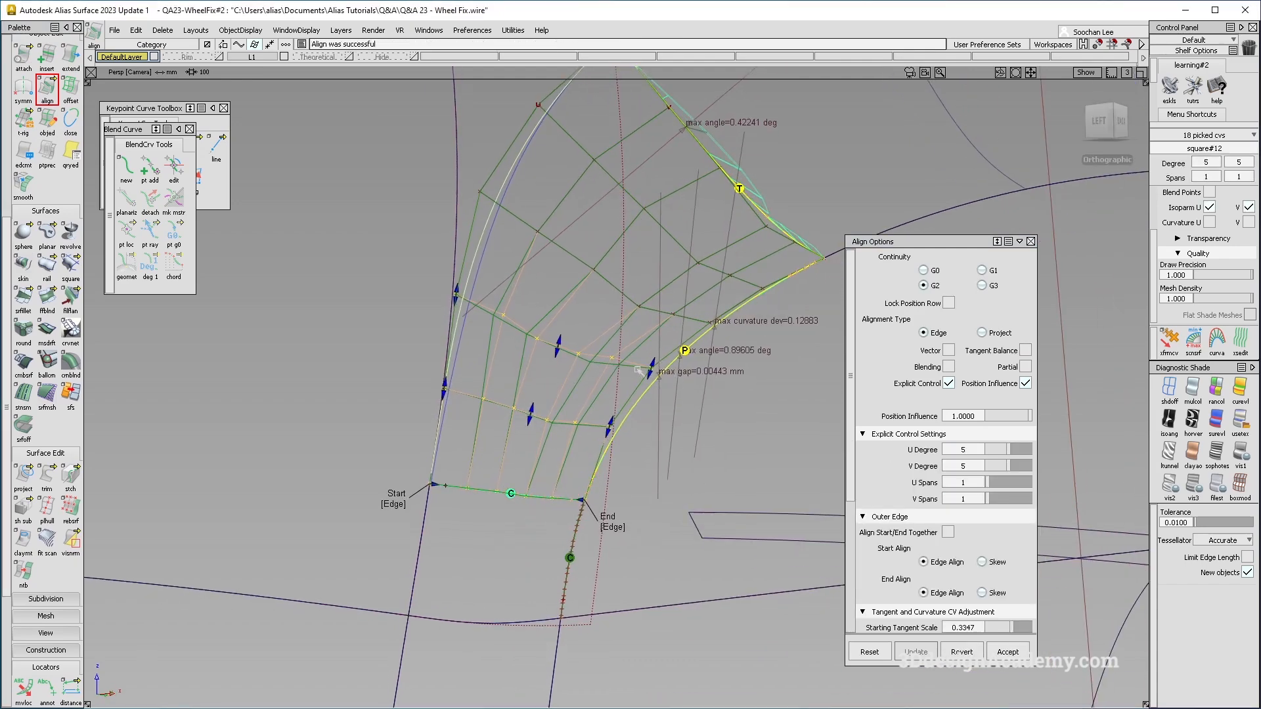
mouse_move(618, 289)
left_mouse_down("alt+shift")
mouse_move(646, 308)
mouse_move(527, 359)
left_mouse_up("alt+shift")
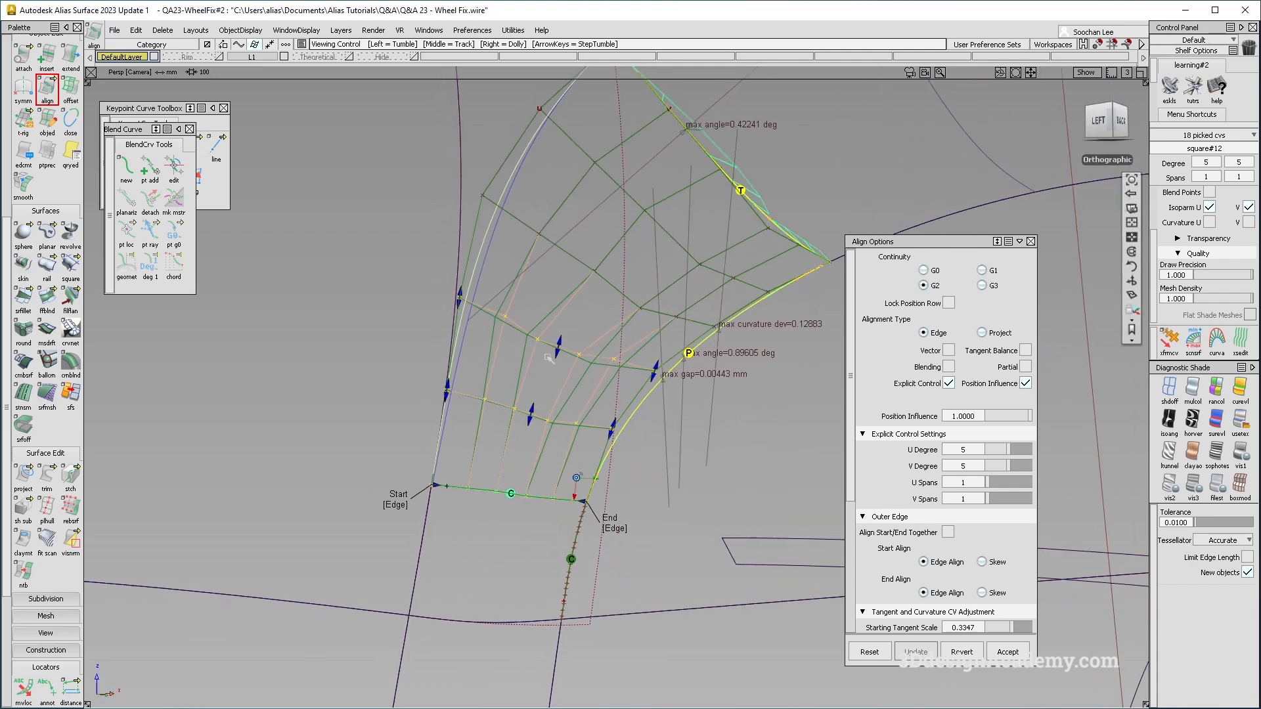
left_click_drag(711, 367, 742, 323, "alt+shift")
Align the square#12 U=0 edge to the adjacent square#10 surface with G2 continuity and Edge alignment
left_click(750, 261)
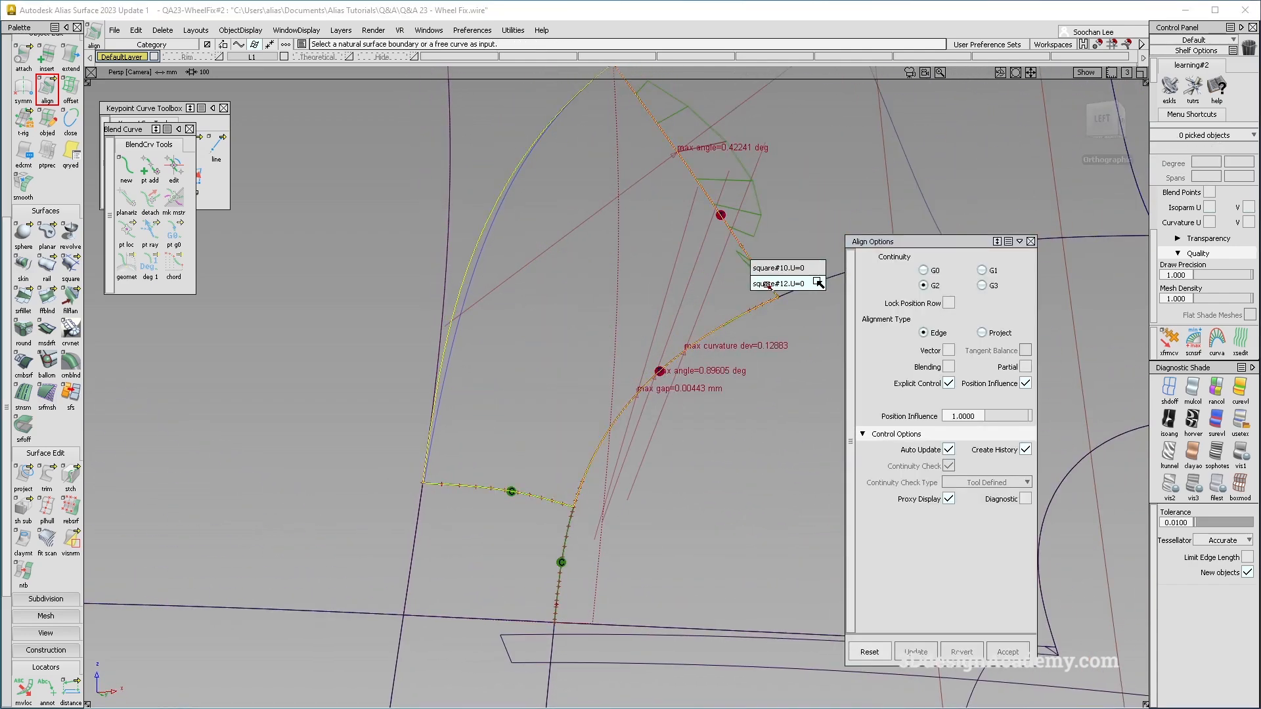
left_click(769, 269)
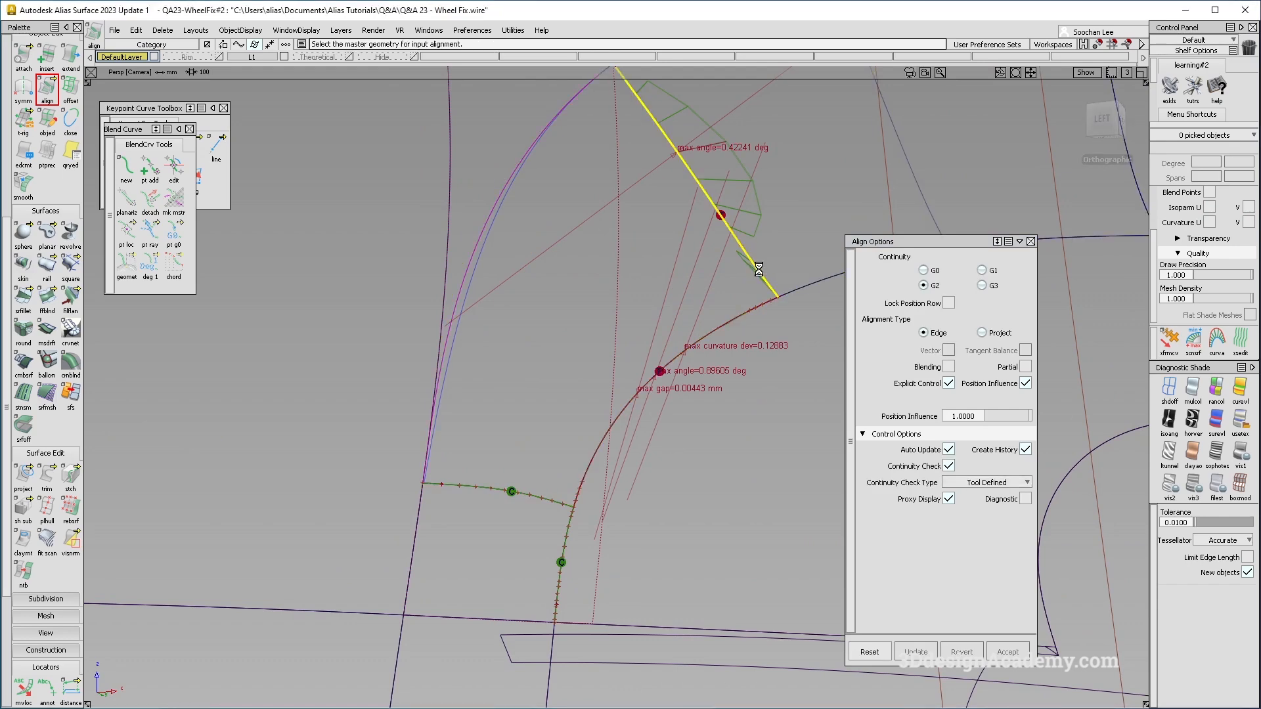
left_click(760, 271)
left_click_drag(776, 342, 713, 346, "alt+shift")
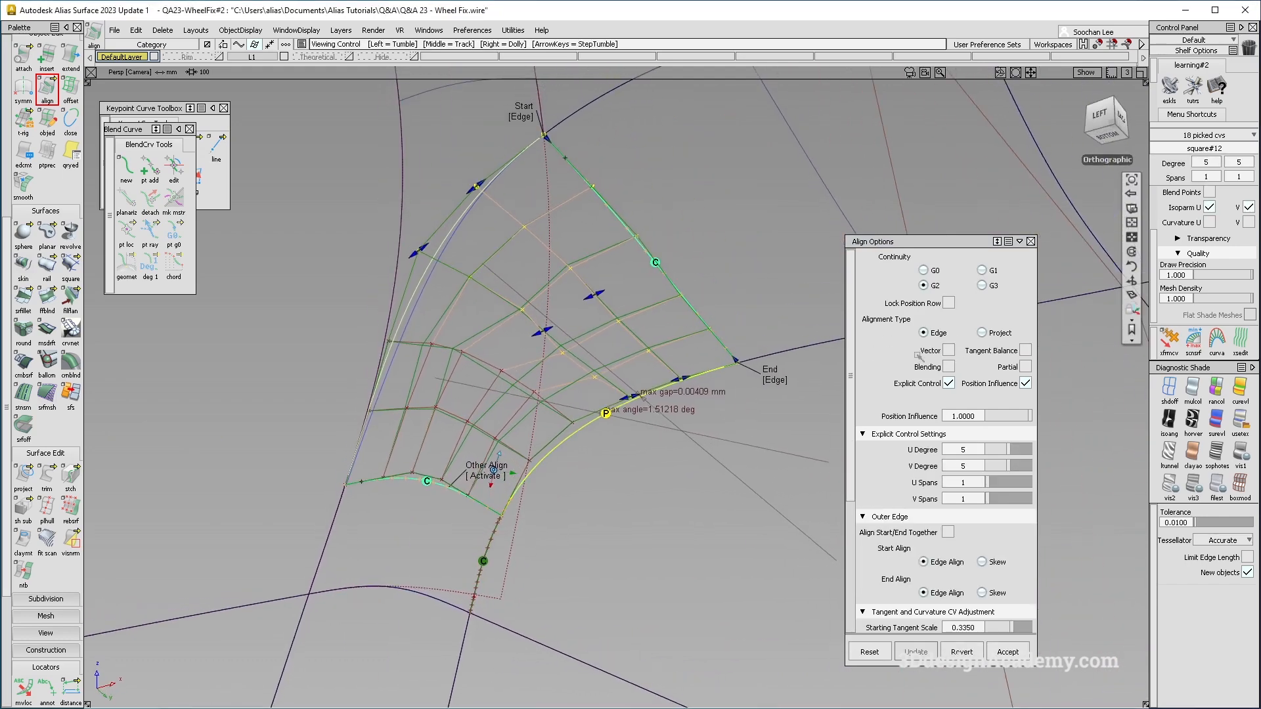
Set the U=0 edge alignment to Vector along Normal, and try the same option on the lower end edge's alignment
left_click(948, 350)
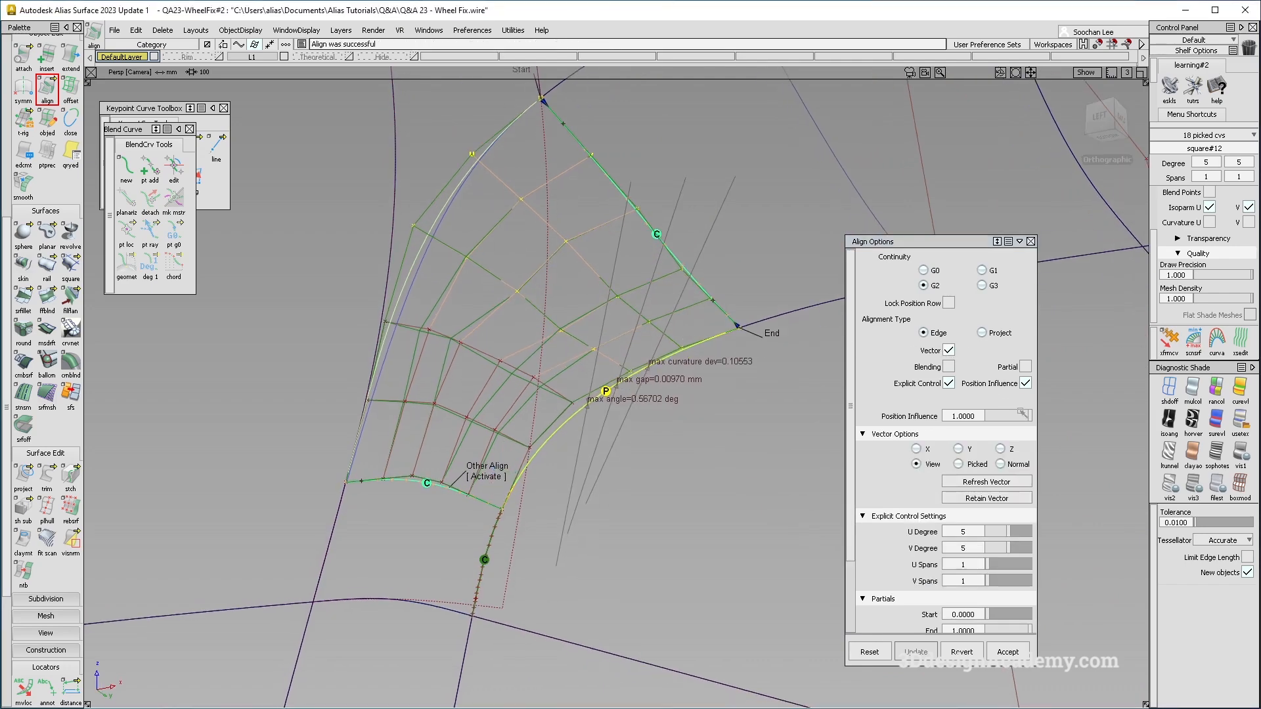
left_click(1000, 464)
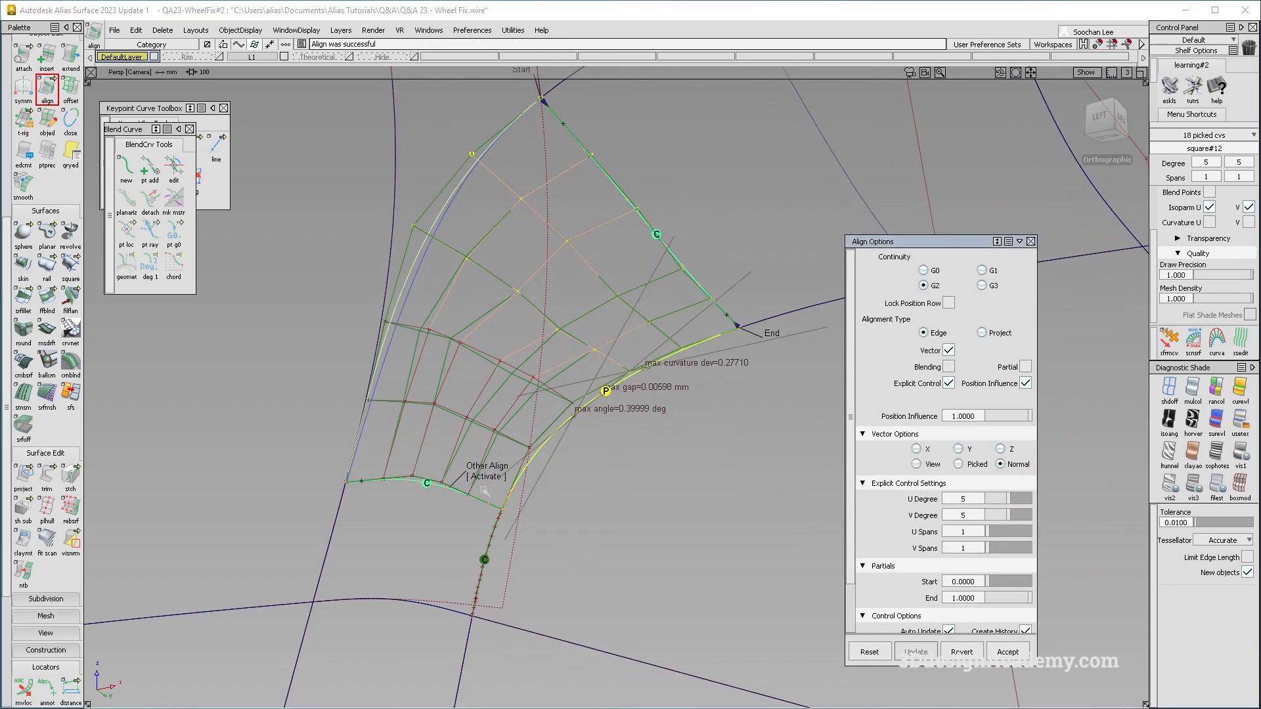
left_click(948, 350)
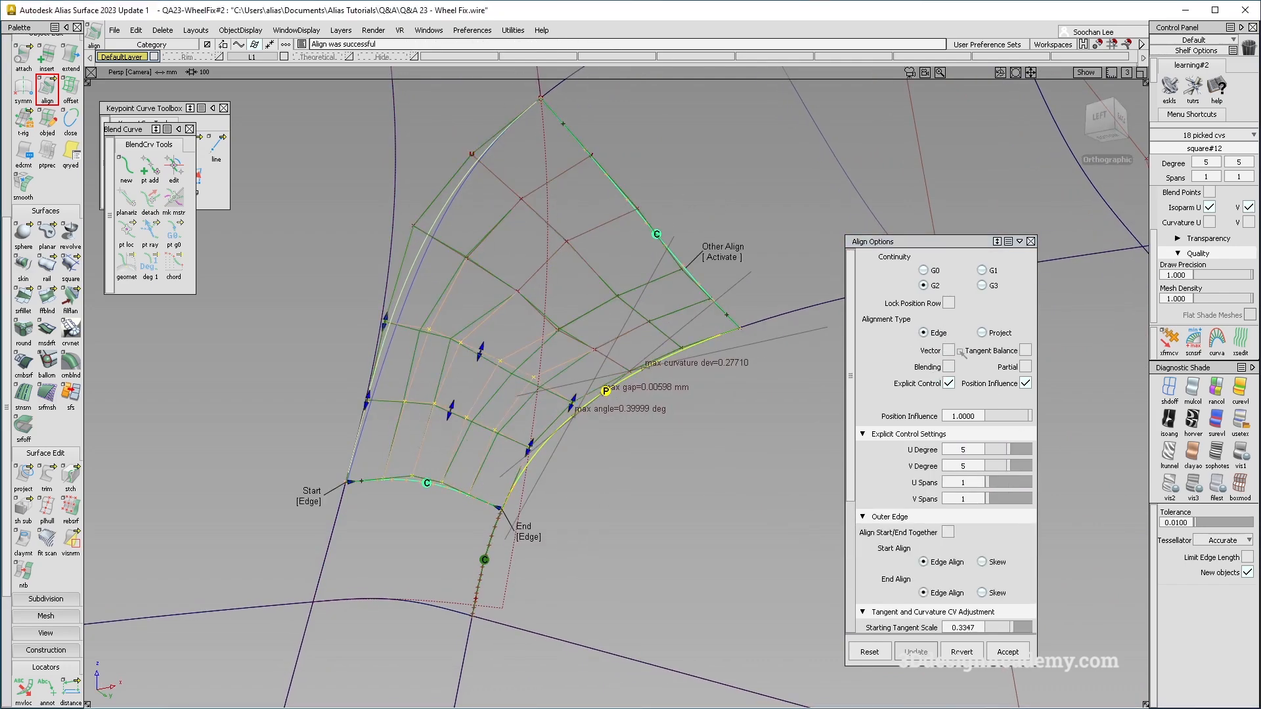
left_click(948, 350)
left_click(1000, 464)
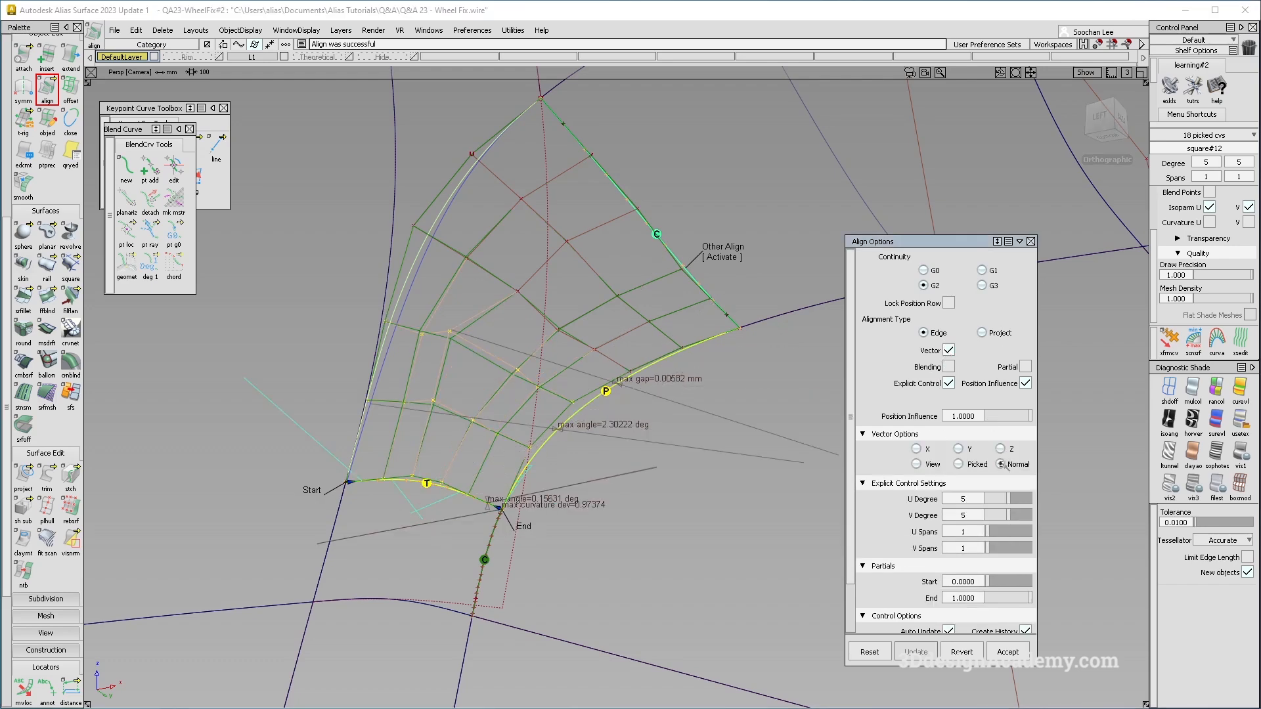
left_click(948, 350)
Leave the alignment and display the CVs and hull of square#12
left_click_drag(514, 371, 591, 387, "alt+shift")
mouse_move(605, 315)
left_mouse_down("ctrl+shift")
mouse_move(600, 377)
mouse_move(581, 322)
mouse_move(588, 296)
left_mouse_up("ctrl+shift")
left_click_drag(598, 235, 505, 377, "ctrl+shift")
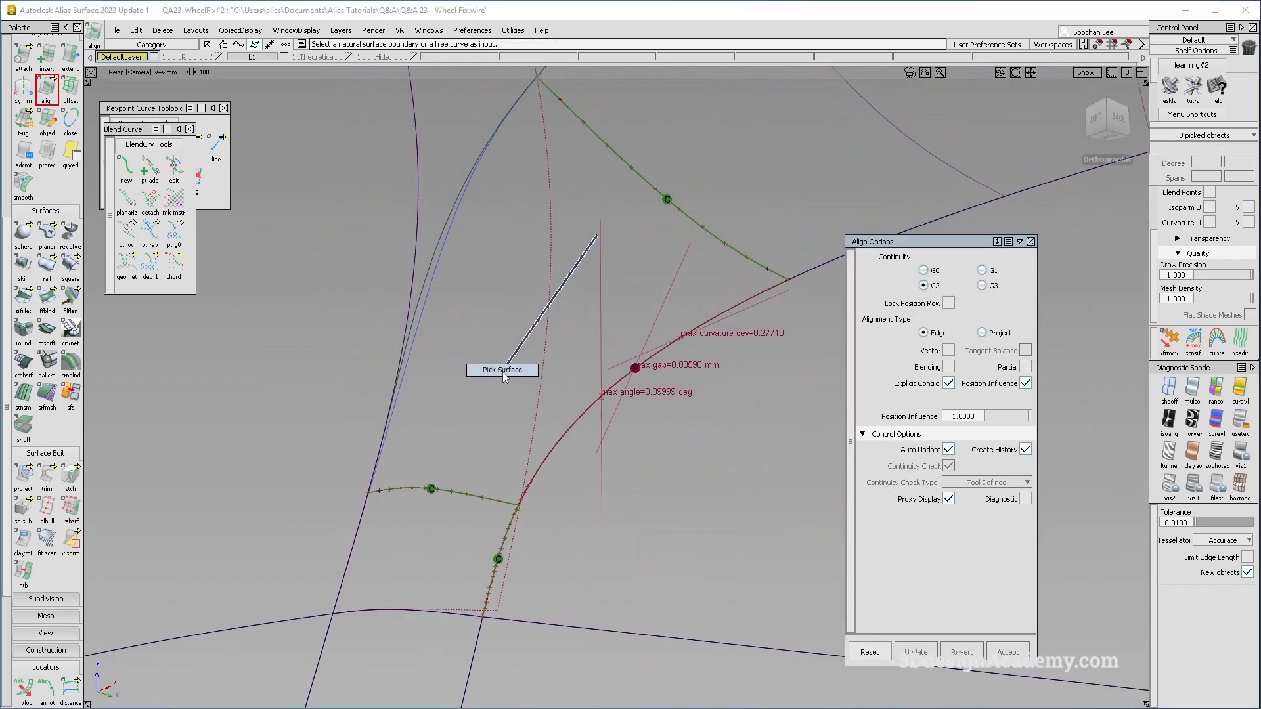
left_click(593, 411)
left_click_drag(642, 363, 705, 405, "ctrl+shift")
left_click(616, 275)
left_click_drag(604, 299, 470, 444, "ctrl+shift")
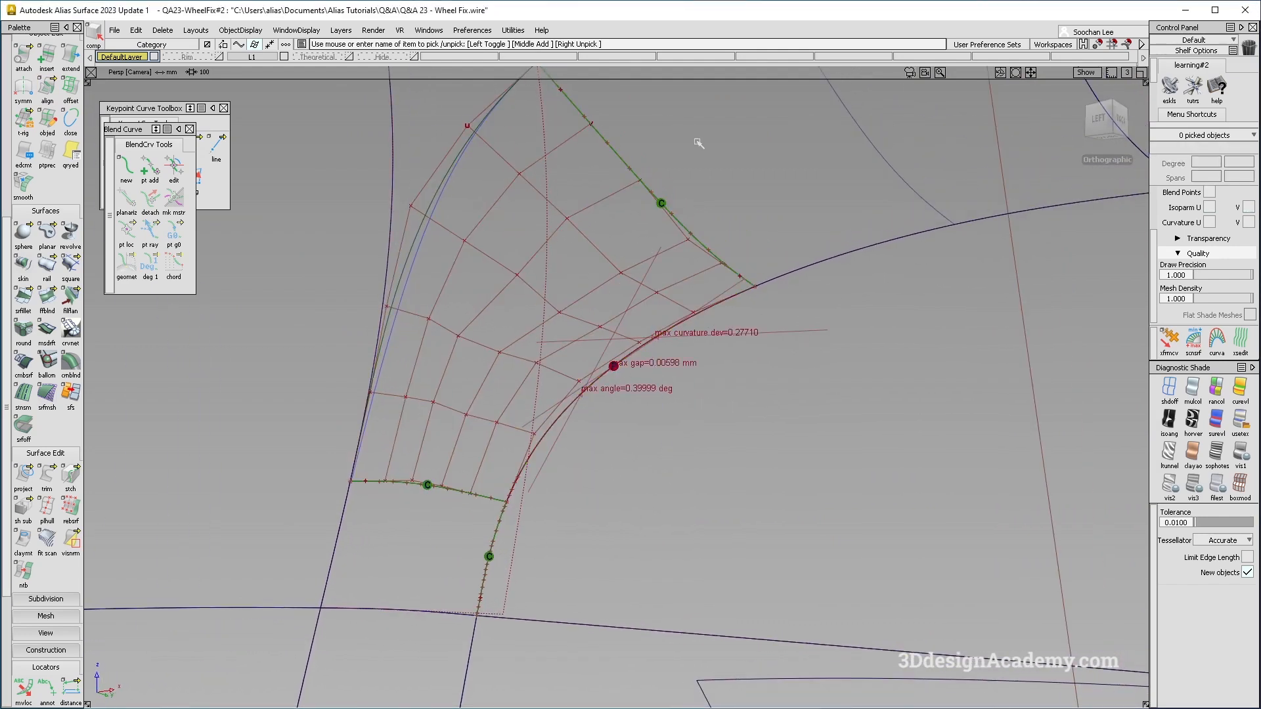
Align square#12's inner curved edge to the adjoining surface with G1 continuity, Edge alignment and Skew at both ends
left_click_drag(639, 408, 601, 205, "ctrl+shift")
left_click(51, 91)
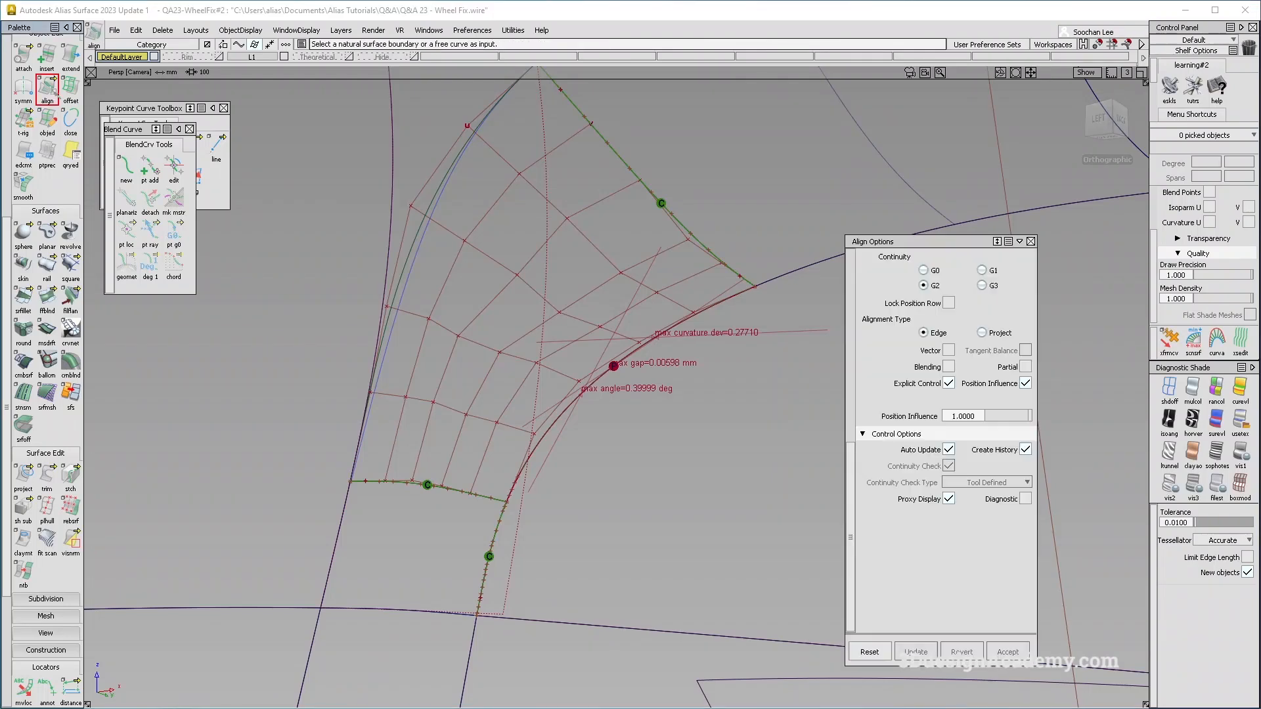
left_click(648, 343)
key("Return")
left_click_drag(709, 377, 692, 292, "alt+shift")
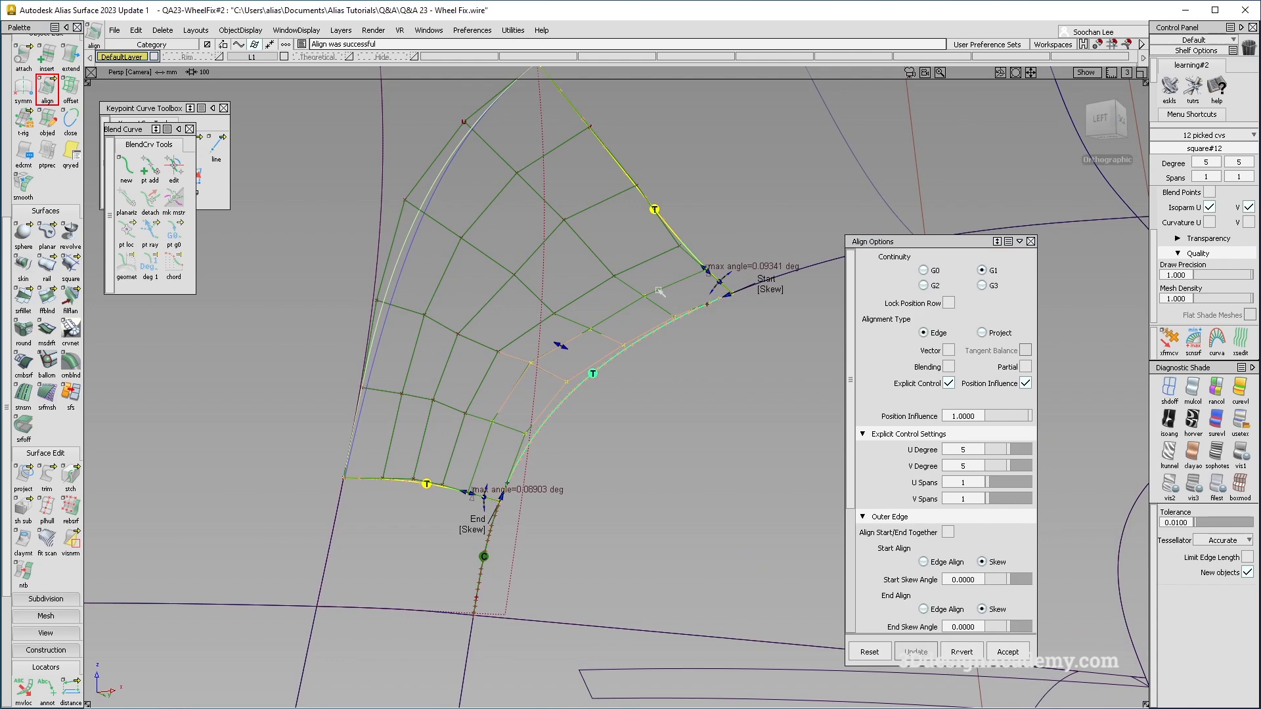
Delete the construction history of the corner patch square#12
left_click_drag(649, 431, 683, 222, "ctrl+shift")
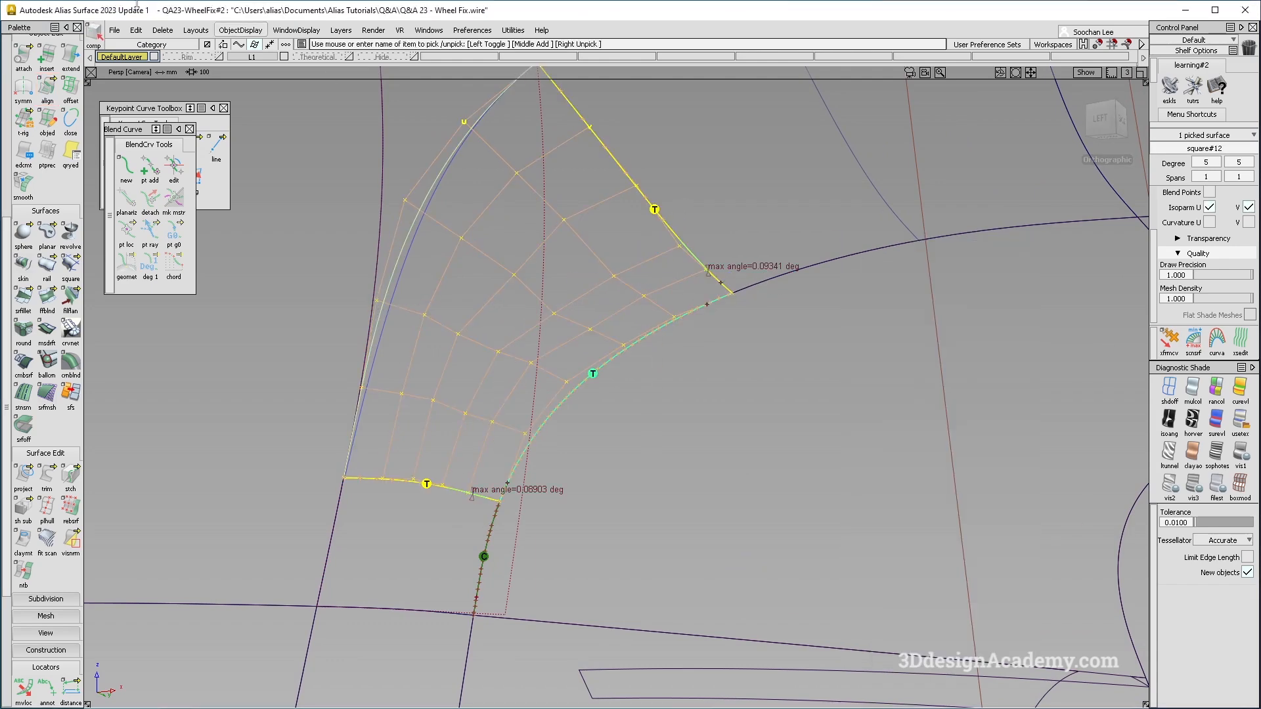
left_click(162, 30)
left_click(225, 56)
key("Return")
Slightly nudge two CVs of square#12 near the upper end of its inner edge to reduce the angle deviation
left_click_drag(667, 396, 669, 301, "ctrl+shift")
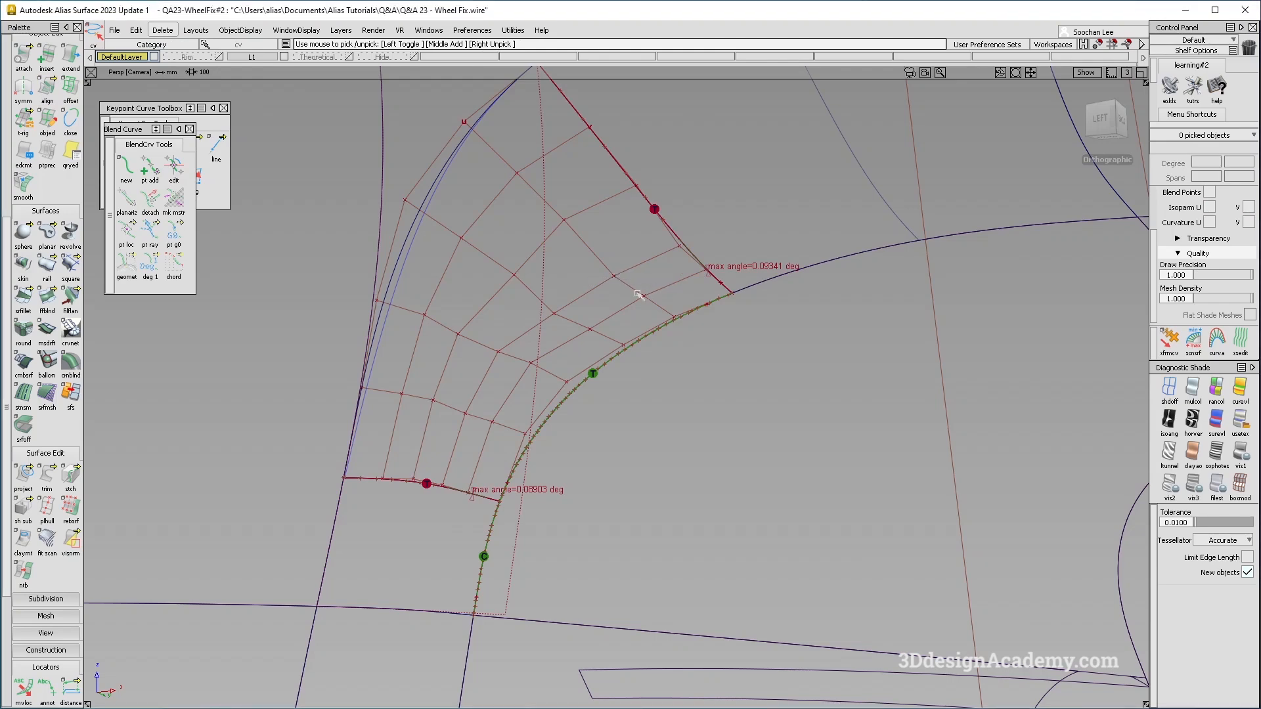
left_click(649, 299)
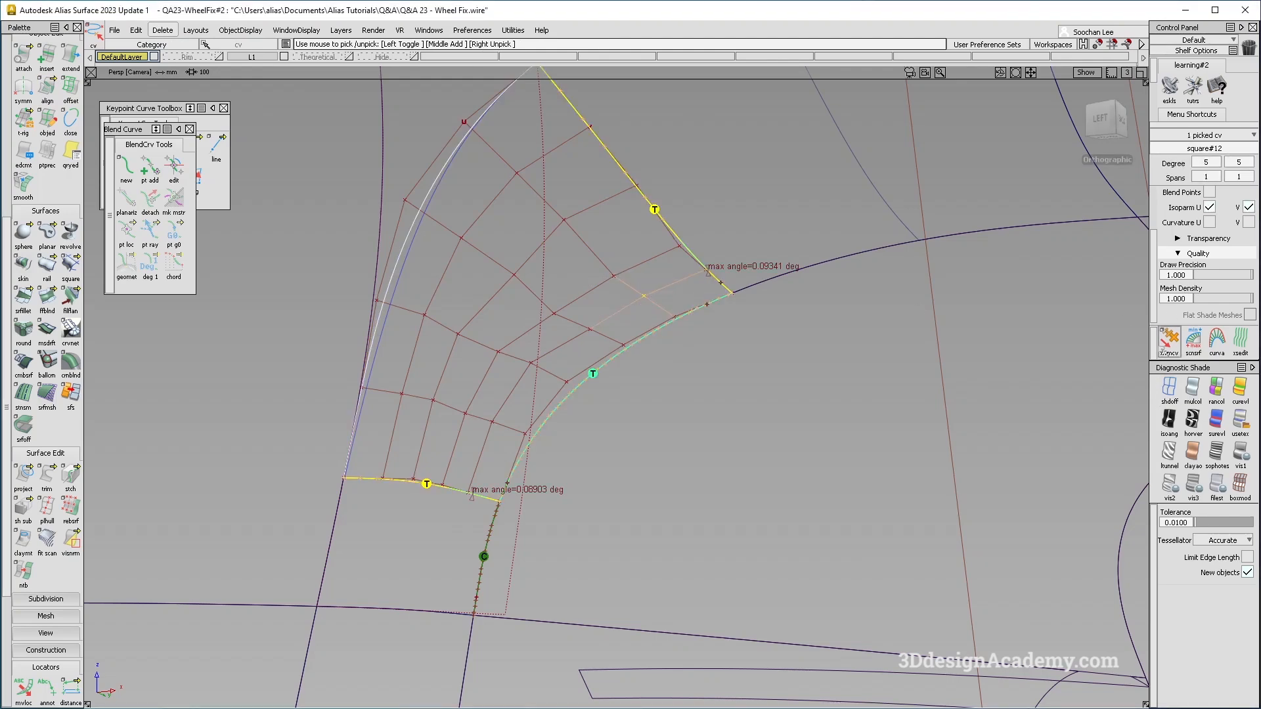
left_click(1167, 343)
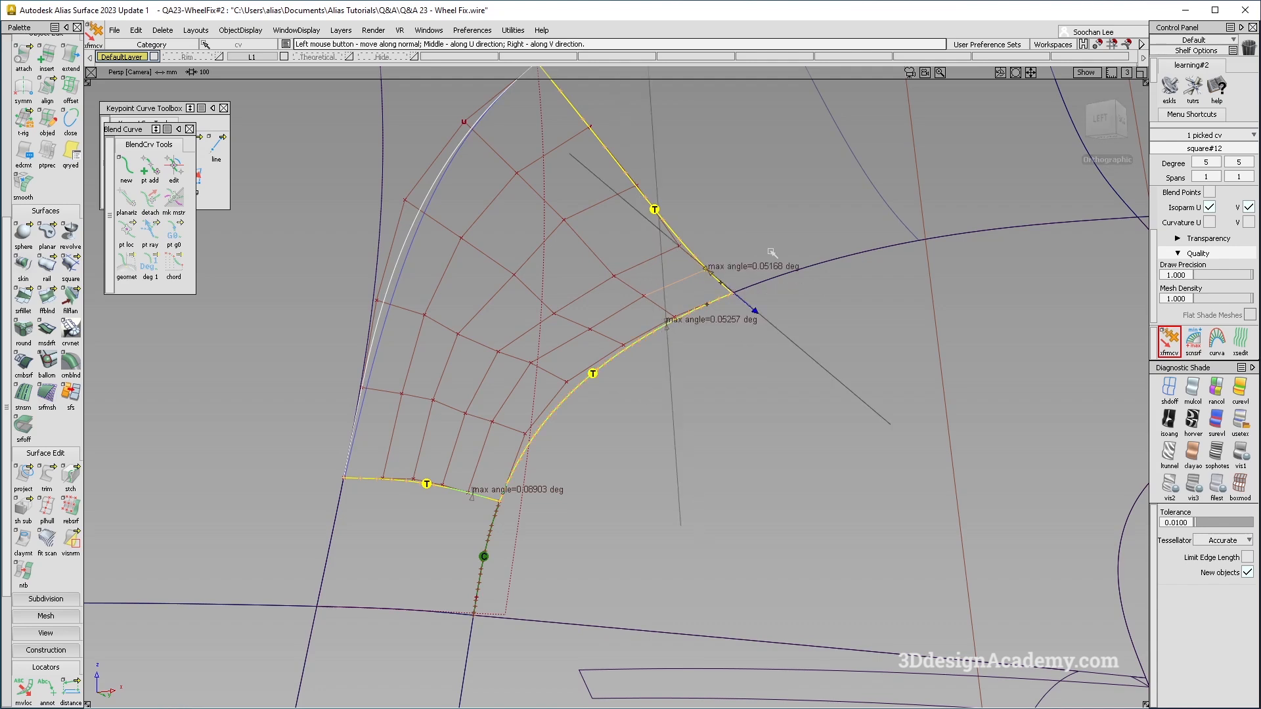
left_click_drag(769, 252, 771, 252)
left_click(698, 315)
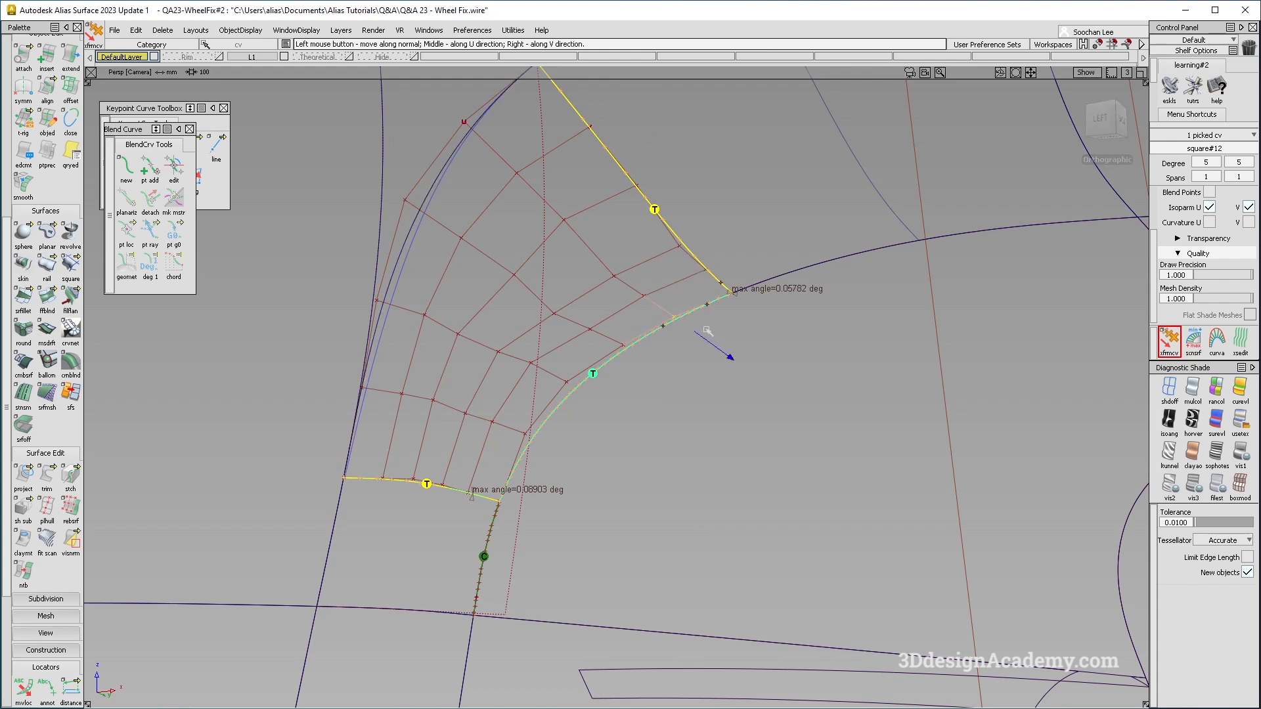
left_click_drag(709, 330, 707, 333)
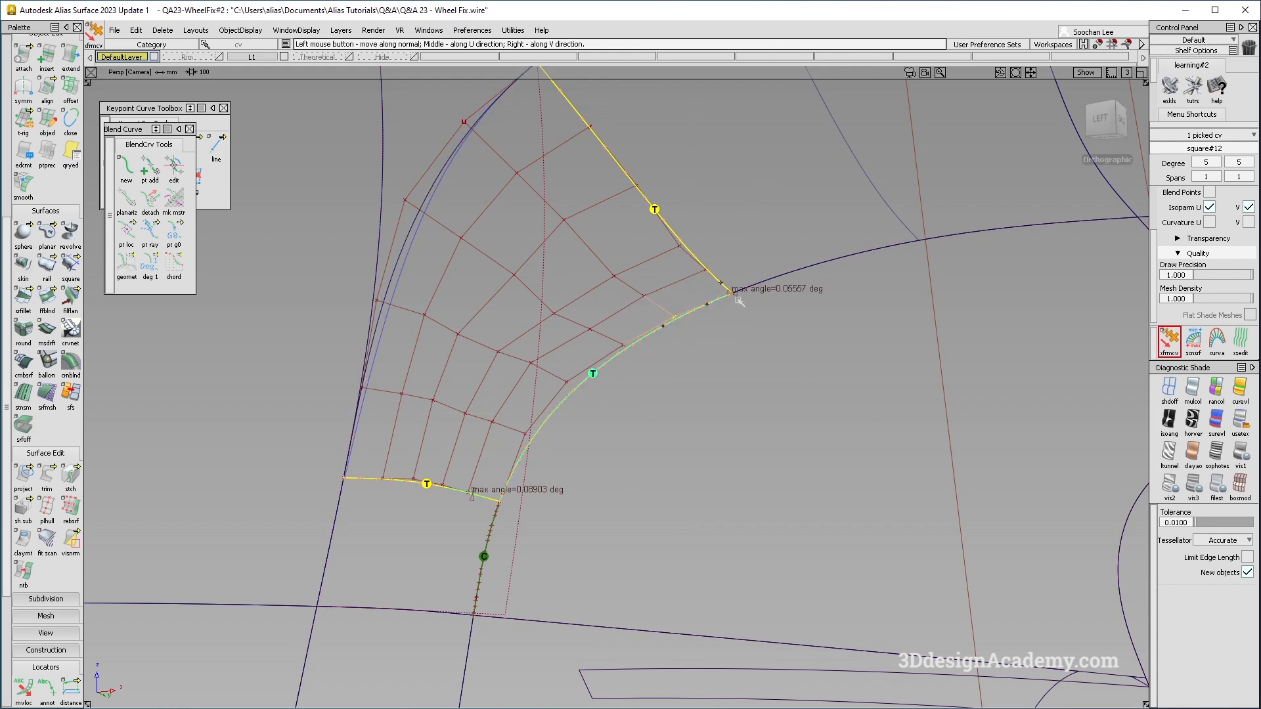
Align the square#12 U=0 edge to the adjacent square#10 surface with G1 continuity and Edge alignment
right_click_drag(708, 334, 754, 279, "alt+shift")
middle_click_drag(754, 279, 676, 338, "alt+shift")
left_click_drag(676, 339, 102, 133, "ctrl+shift")
scroll(46, 131, "up", 2)
double_click(47, 134)
left_click(568, 297)
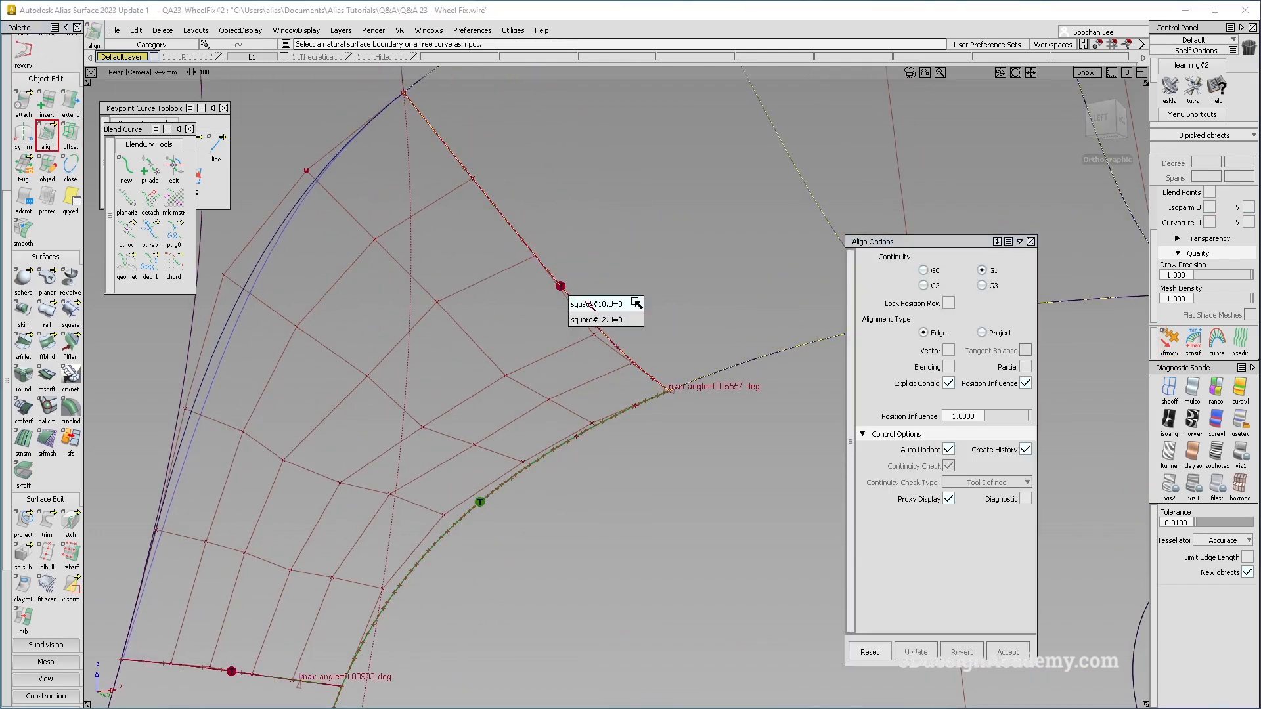
left_click(636, 319)
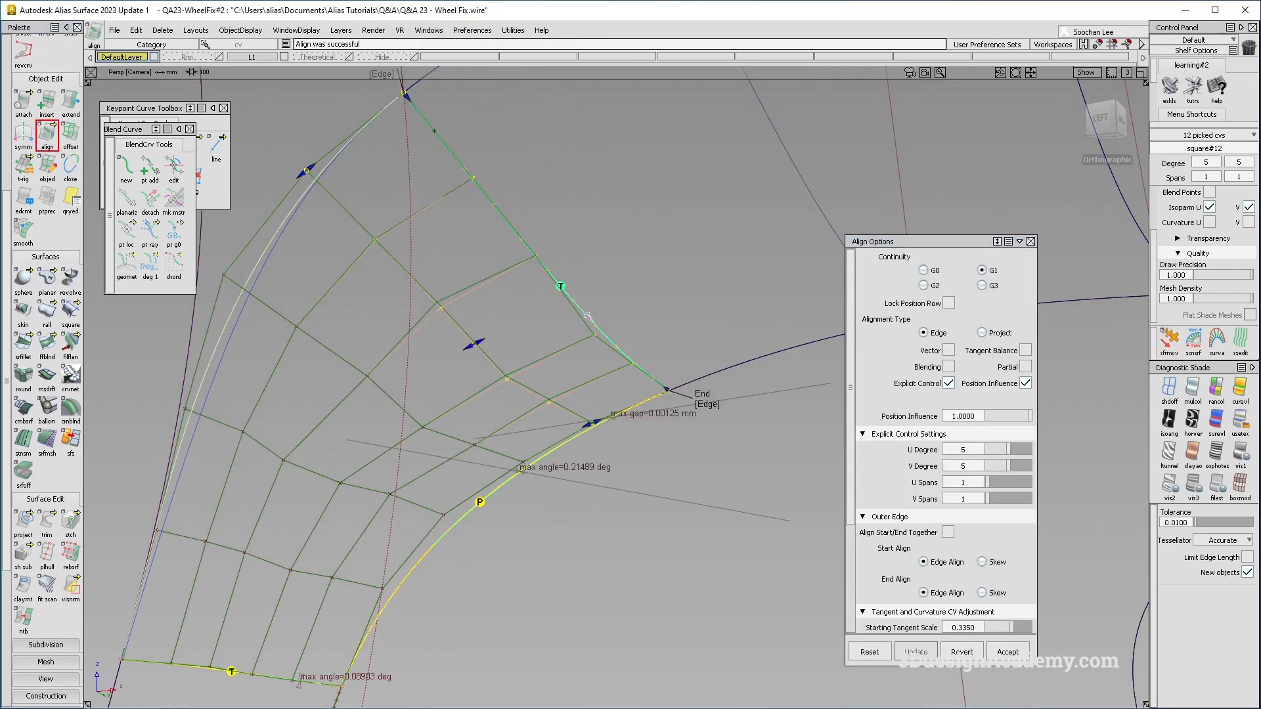
left_click_drag(697, 461, 644, 414, "alt+shift")
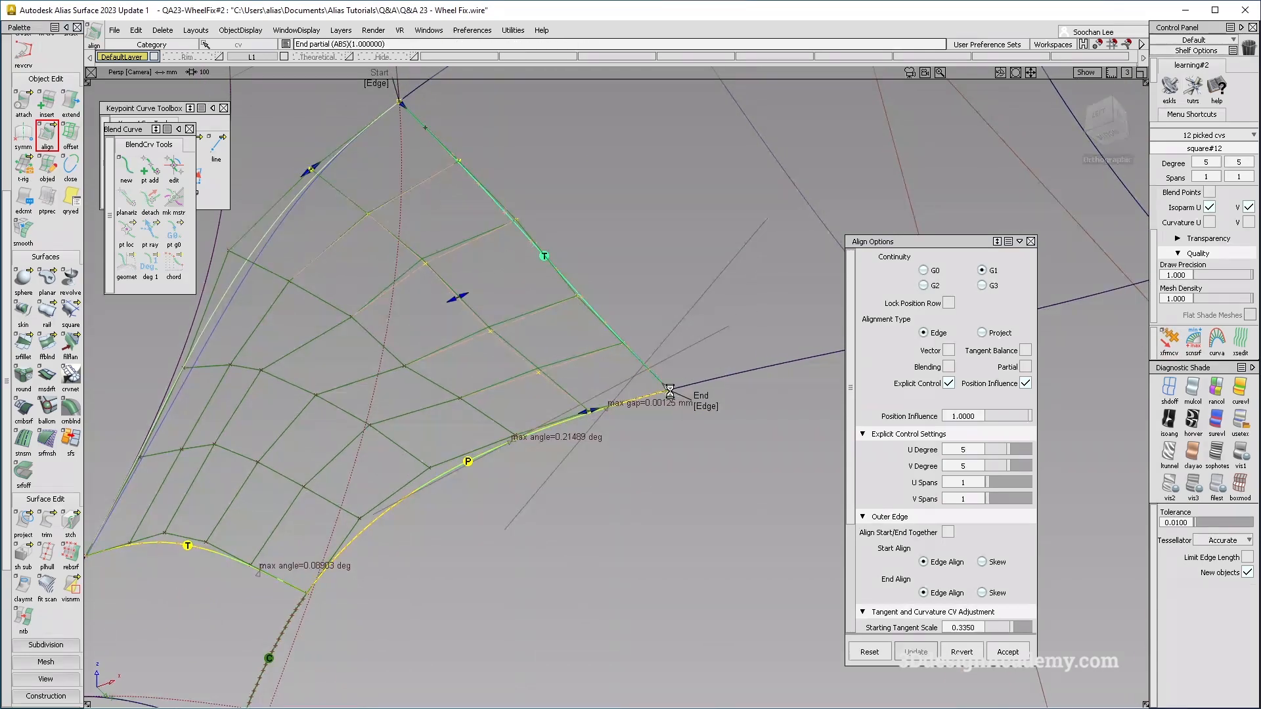
left_click_drag(600, 413, 603, 437, "alt+shift")
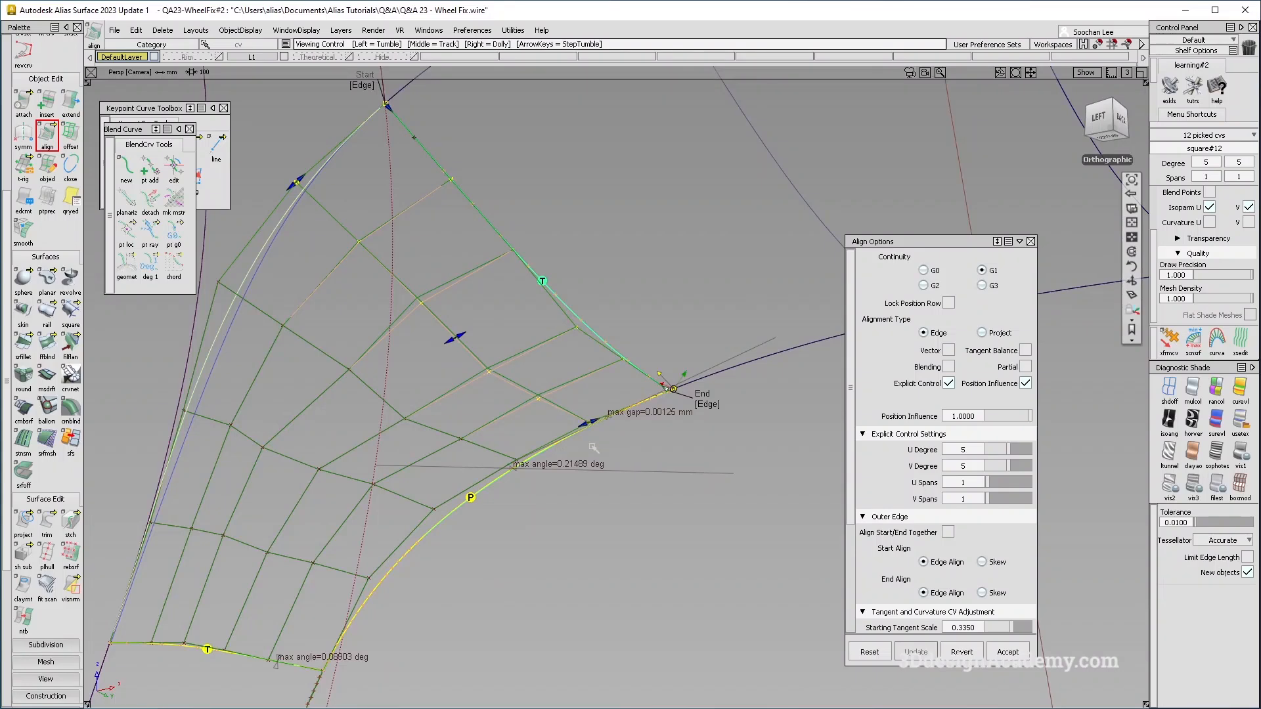
right_click_drag(594, 448, 592, 466, "alt+shift")
middle_click_drag(592, 466, 563, 403, "alt+shift")
mouse_move(515, 442)
left_mouse_down("ctrl+shift")
mouse_move(507, 420)
mouse_move(422, 362)
left_mouse_up("ctrl+shift")
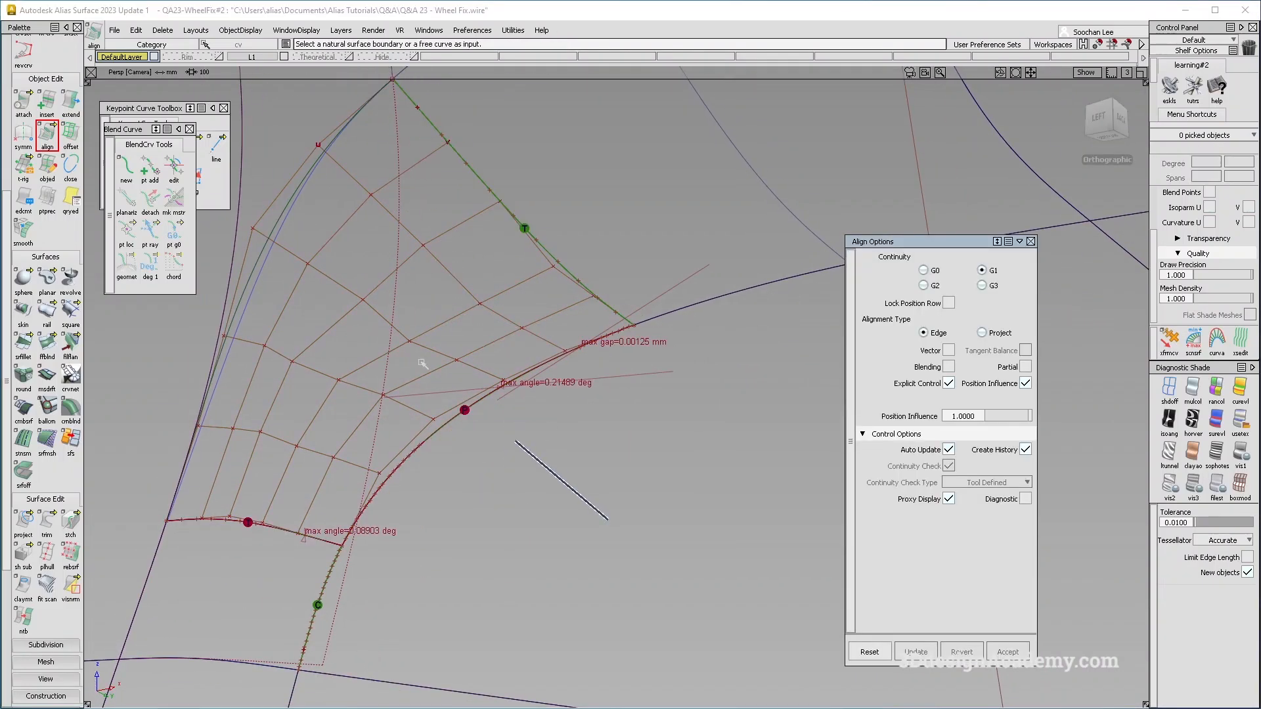
Clear the continuity locators and untrim the surface adjoining the corner patch's inner edge
left_click_drag(579, 297, 480, 389, "ctrl+shift")
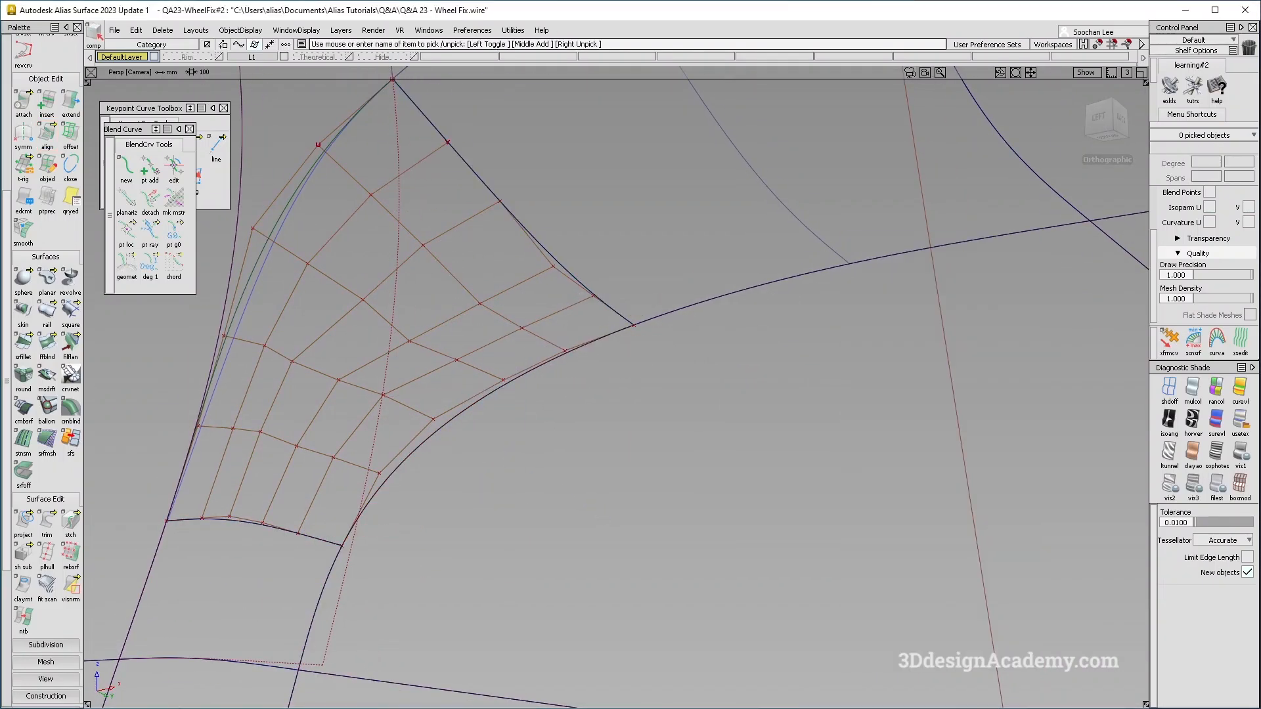
left_click_drag(589, 449, 527, 400, "ctrl+shift")
left_click_drag(633, 358, 476, 537, "ctrl+shift")
left_click(396, 468)
left_click_drag(44, 519, 99, 524)
Delete the old curve-on-surface that runs along the corner patch's inner edge
left_click_drag(615, 453, 531, 373, "ctrl+shift")
left_click(494, 389)
key("Delete")
key("Return")
Align square#12's inner edge to the untrimmed surface with G1 continuity, Project alignment and the Normal vector option
left_click(47, 134)
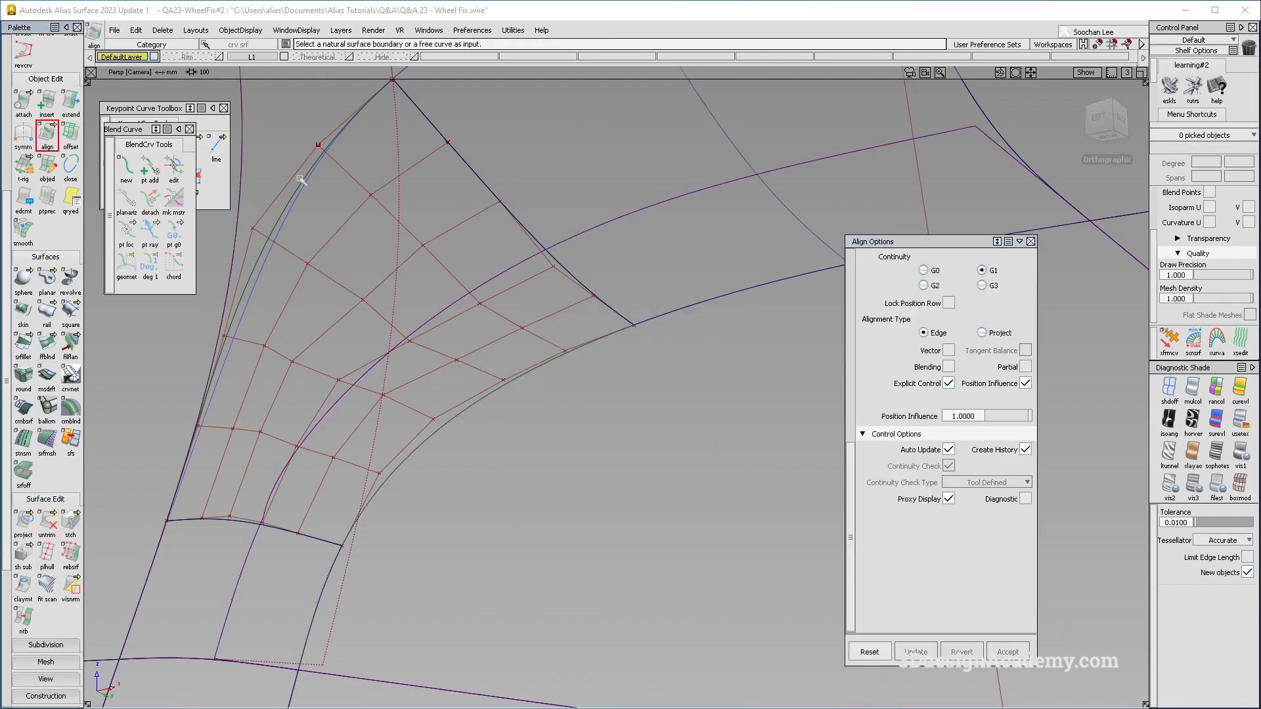
left_click(547, 360)
key("Return")
left_click(989, 335)
left_click(583, 472)
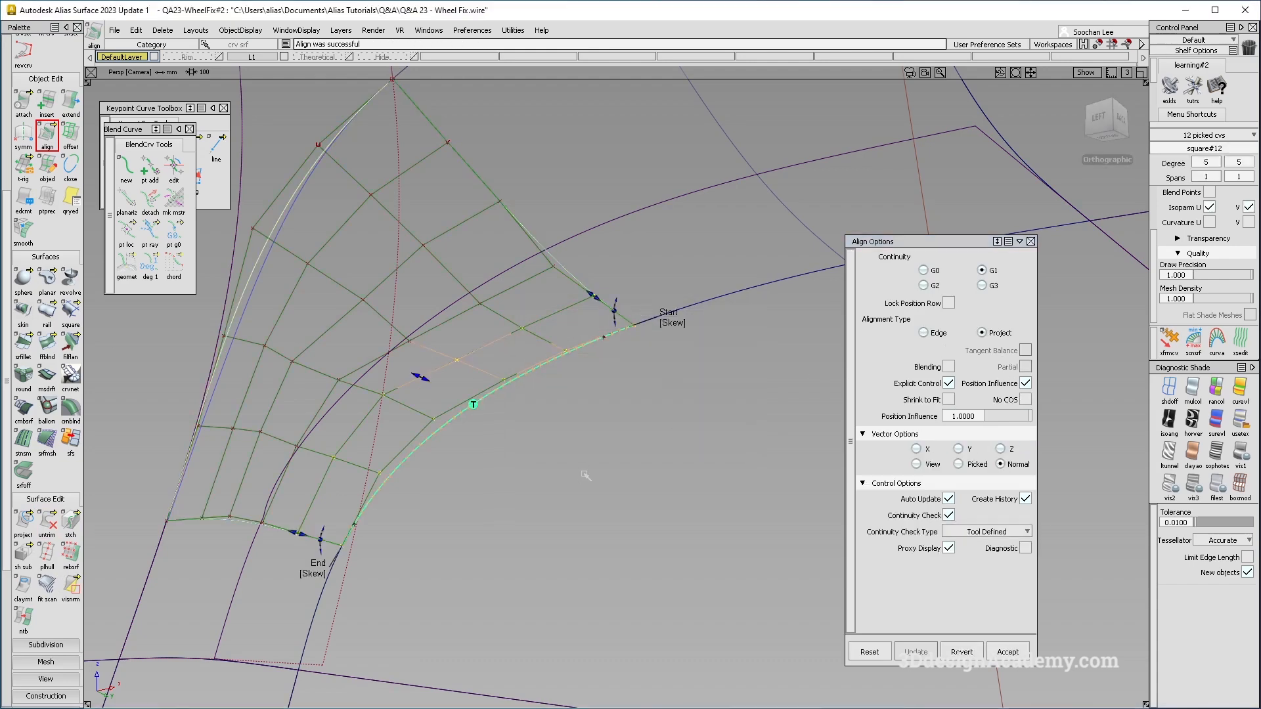
left_click(522, 577)
Check surface continuity along square#12's lower end edge and its U=0 edge
scroll(48, 525, "down", 5)
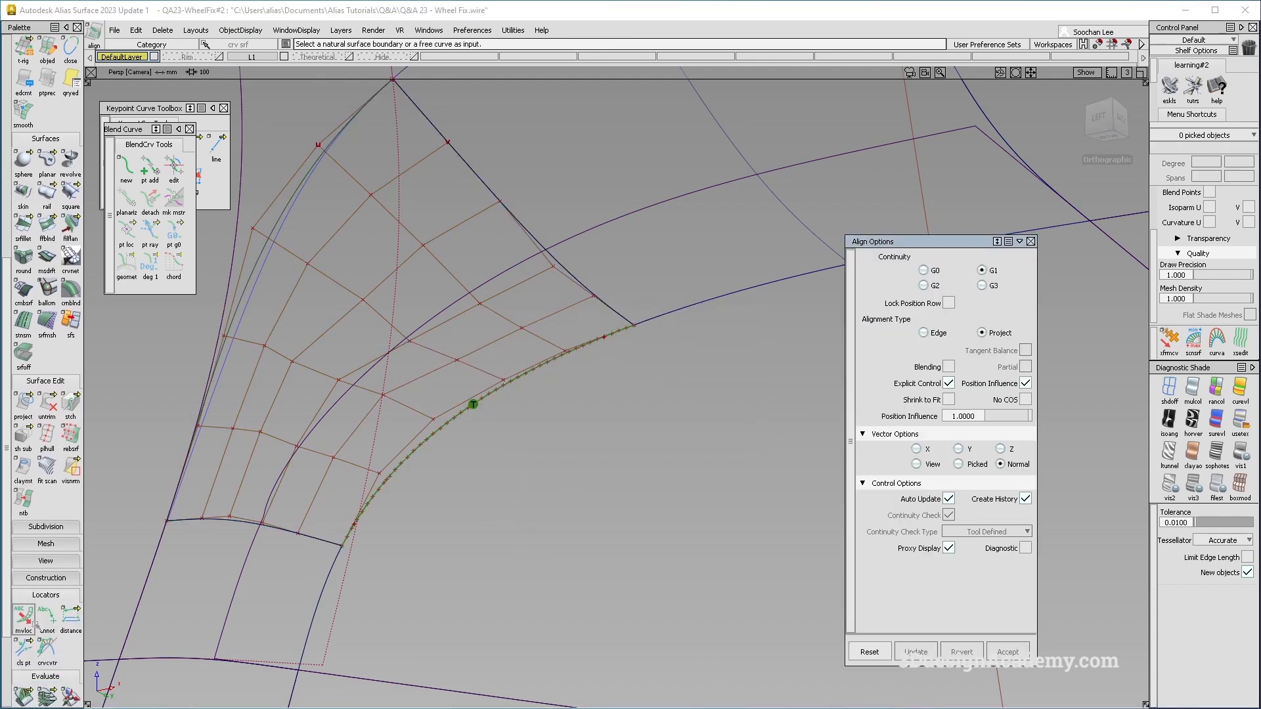
left_click(23, 633)
left_click(306, 536)
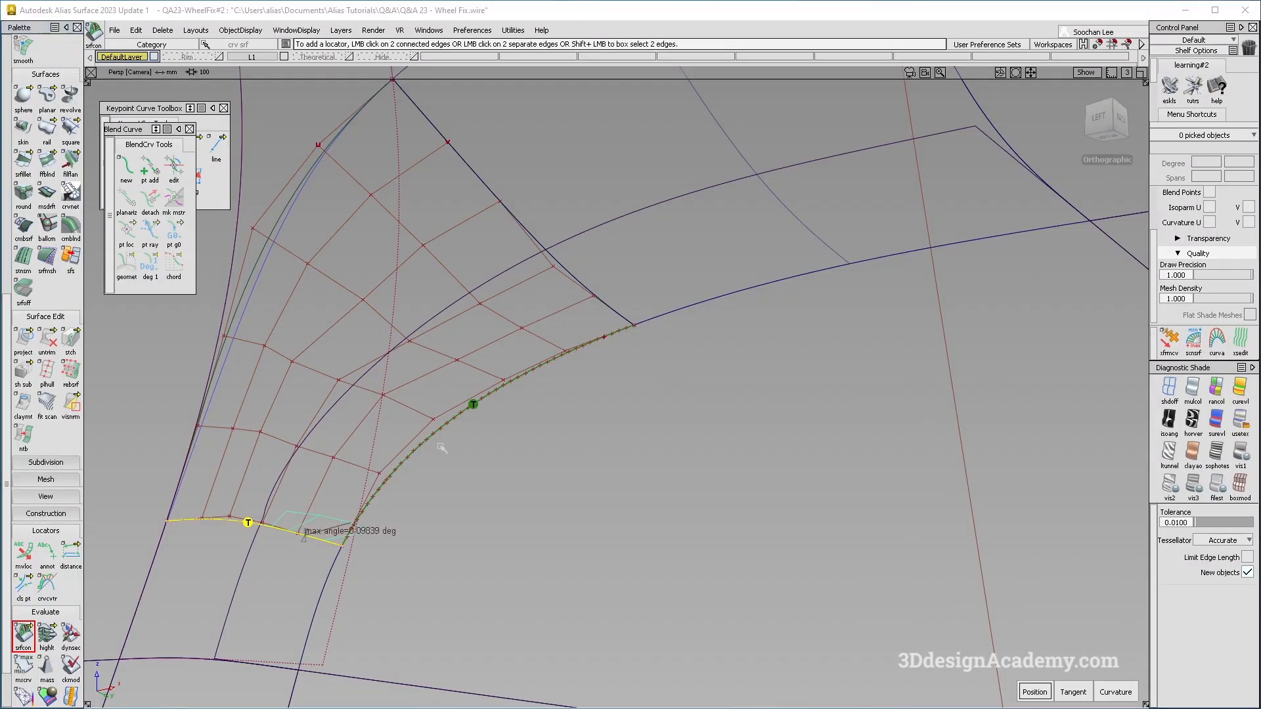
left_click(592, 296)
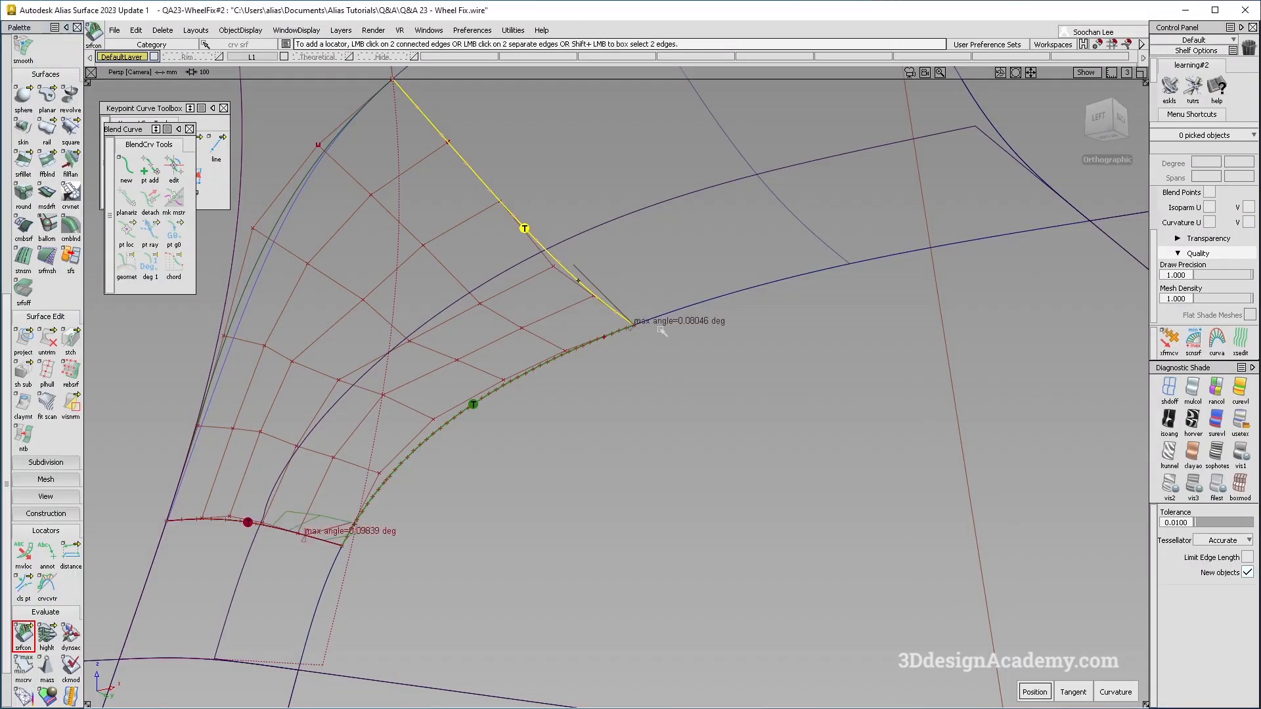
Delete square#12's construction history so that its projected alignment is detached
right_click_drag(647, 311, 605, 337, "alt+shift")
left_click_drag(605, 337, 570, 284, "ctrl+shift")
left_click(483, 324)
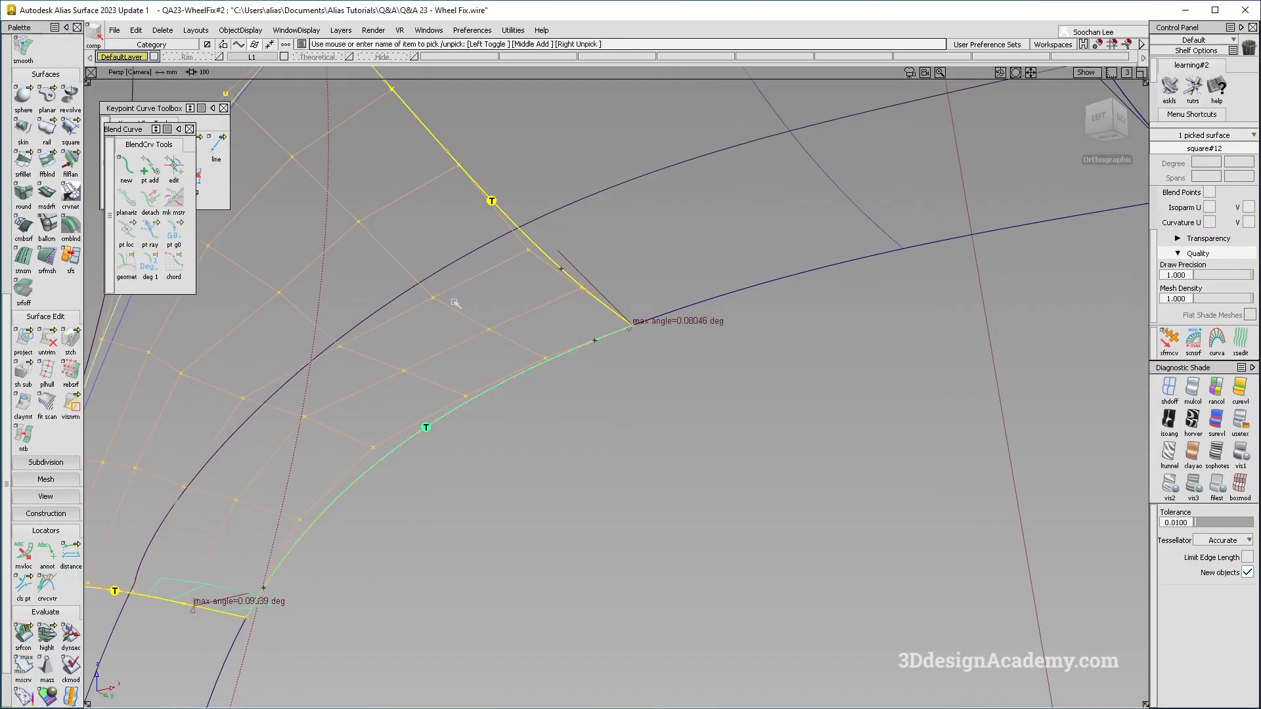
left_click(156, 32)
left_click(174, 63)
left_click(570, 439)
Nudge the CV beside the upper end of the inner edge to improve square#12's continuity with square#10
left_click_drag(562, 430, 554, 394, "alt+shift")
left_click_drag(497, 343, 546, 338, "ctrl+shift")
left_click_drag(476, 304, 519, 300, "ctrl+shift")
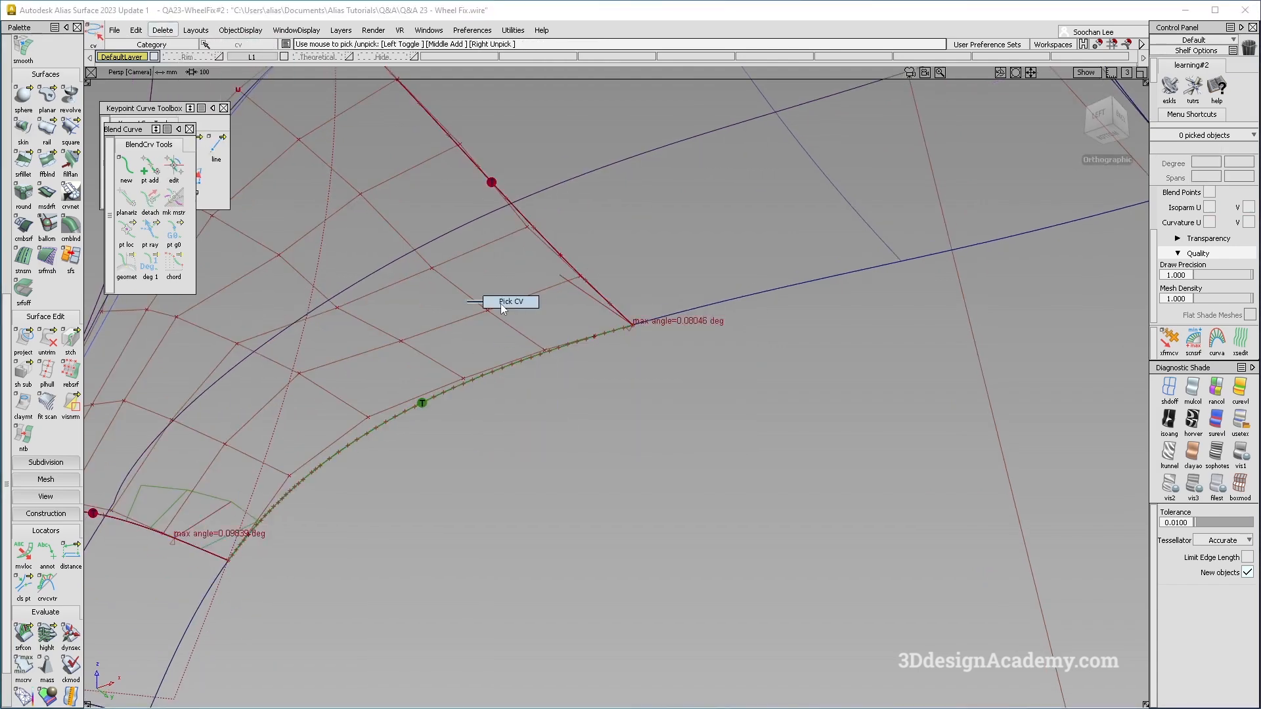
left_click(543, 351)
left_click(1169, 341)
key("alt+shift")
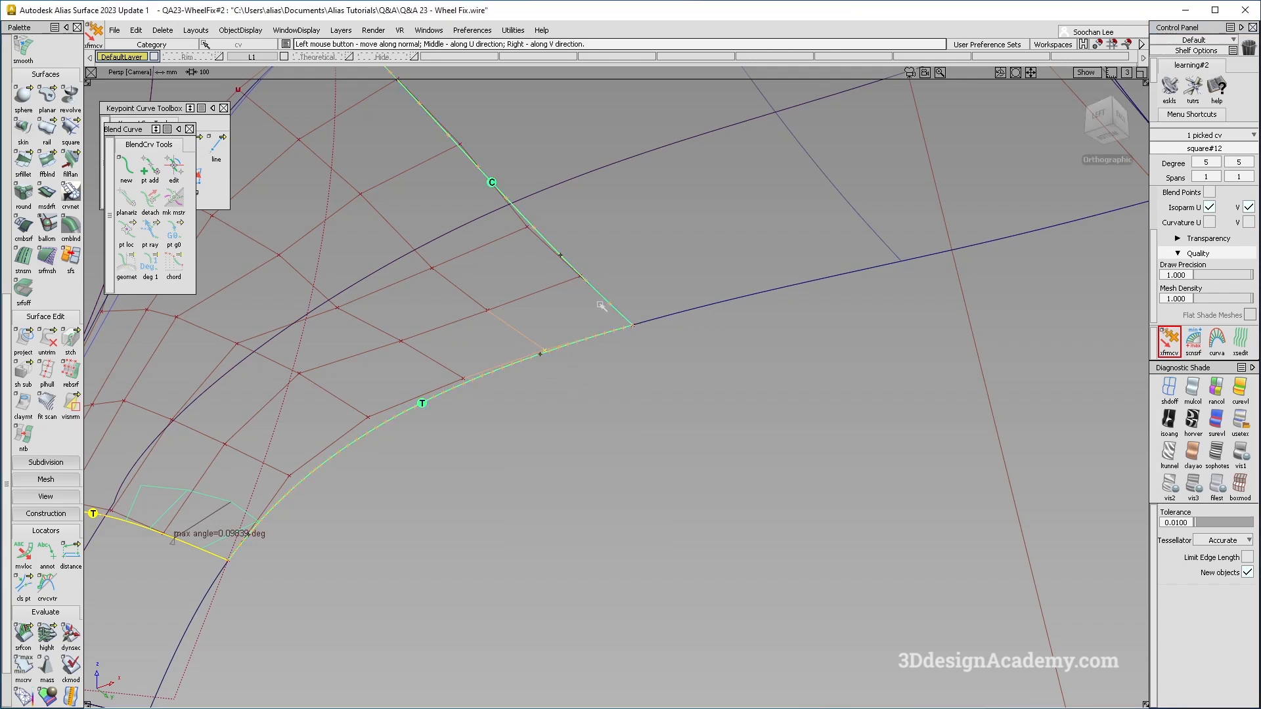
Nudge the interior CV near the lower end of square#12's inner edge to improve continuity along the lower end edge
left_click_drag(591, 353, 630, 335, "alt+shift")
right_click_drag(573, 158, 665, 281, "alt+shift")
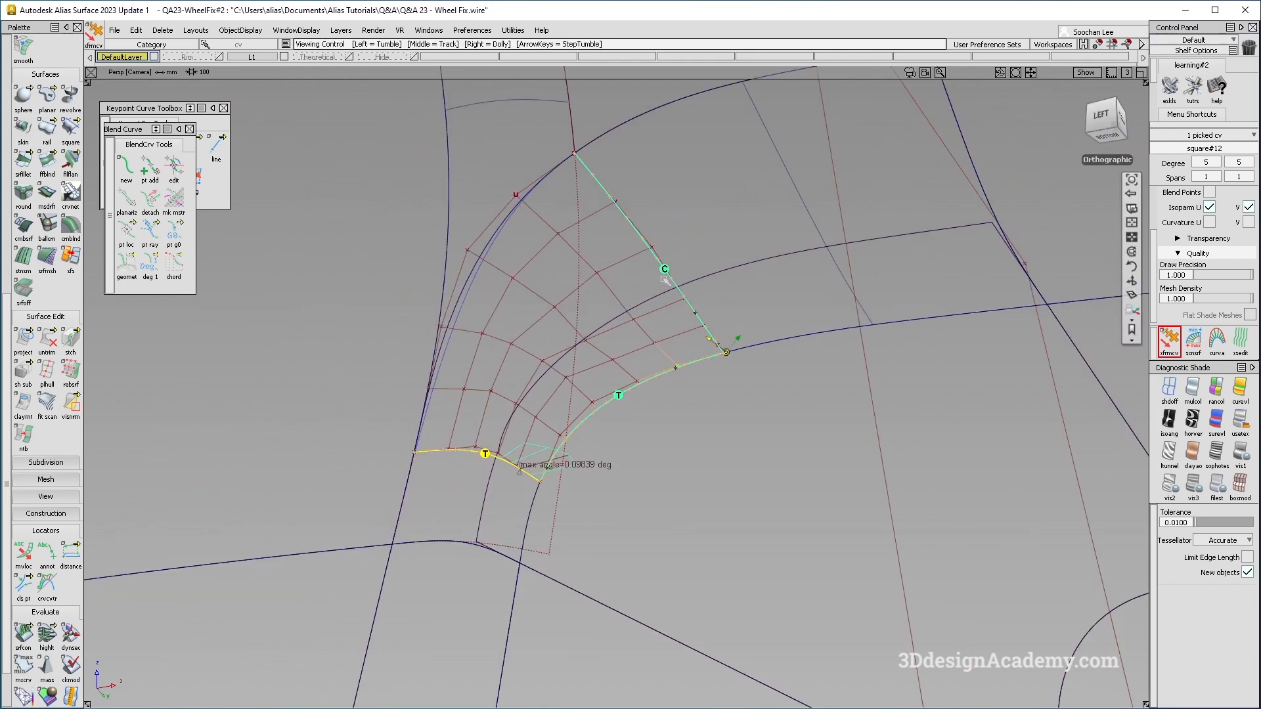
left_click_drag(545, 420, 554, 433, "alt+shift")
right_click_drag(517, 474, 584, 460, "alt+shift")
mouse_move(584, 460)
left_mouse_down("alt+shift")
mouse_move(563, 465)
mouse_move(588, 442)
left_mouse_up("alt+shift")
left_click(541, 397)
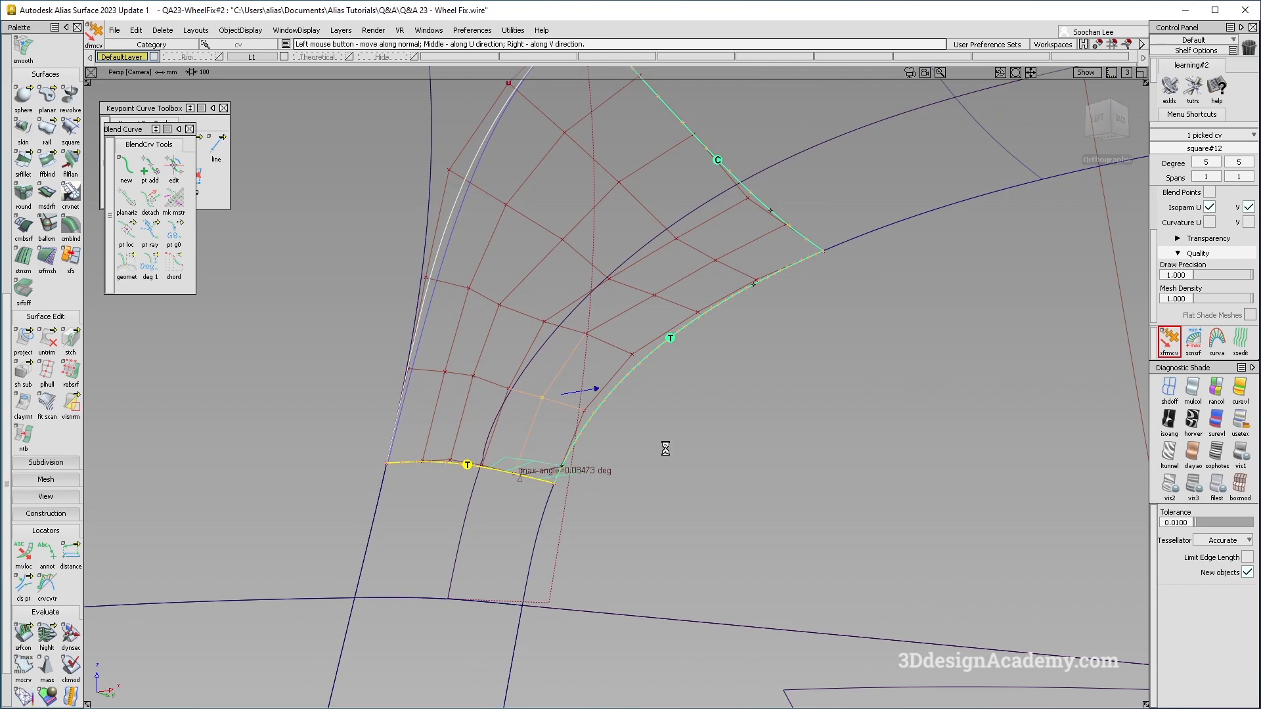
left_click_drag(677, 450, 682, 449)
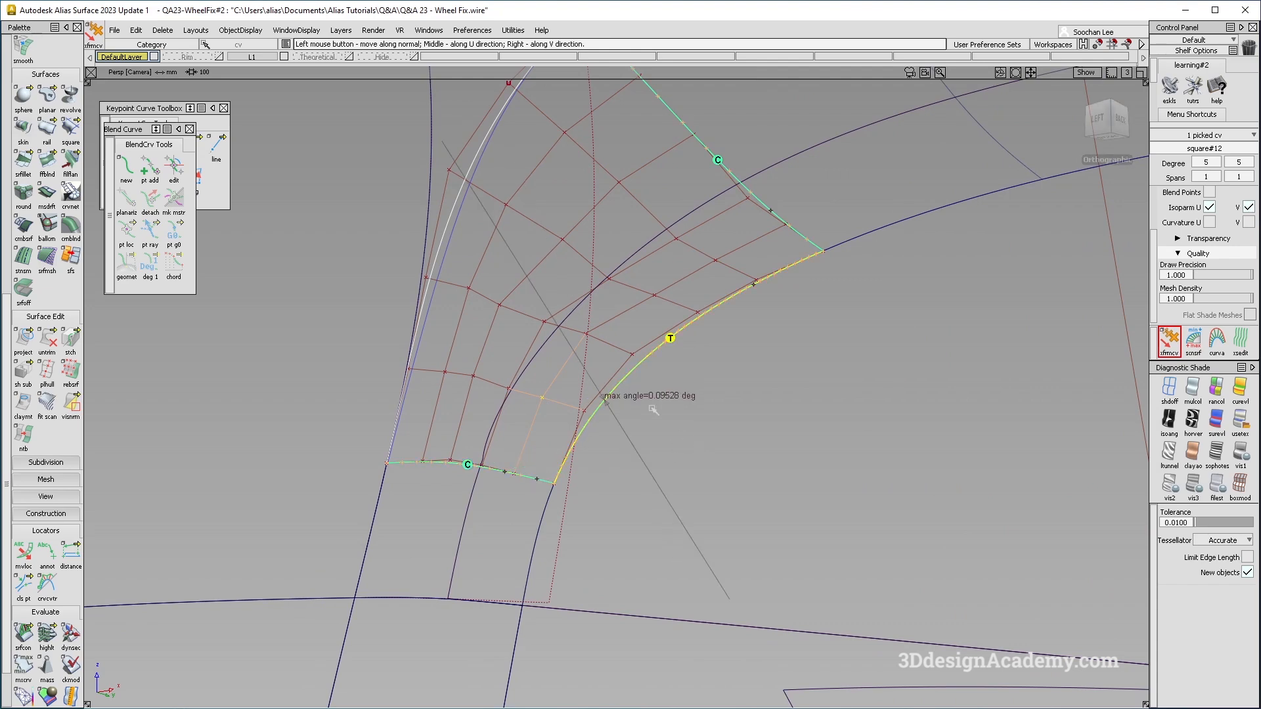
Fine-tune the CVs along the lower part of square#12's inner edge, undoing an unwanted nudge
left_click(631, 355)
left_click_drag(675, 396, 701, 399)
left_click_drag(614, 403, 705, 424)
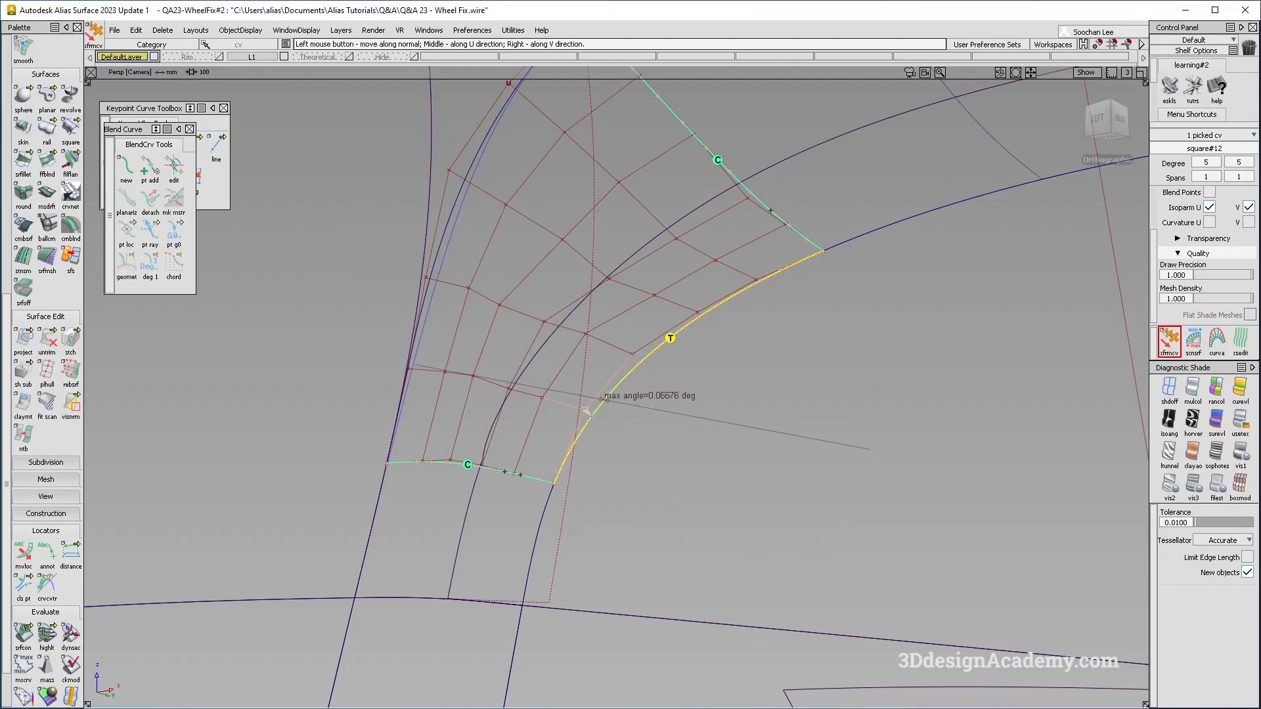
left_click_drag(638, 358, 686, 375)
key("ctrl+z")
right_click_drag(571, 415, 579, 414, "alt+shift")
mouse_move(538, 394)
left_mouse_down()
mouse_move(582, 380)
mouse_move(569, 381)
left_mouse_up()
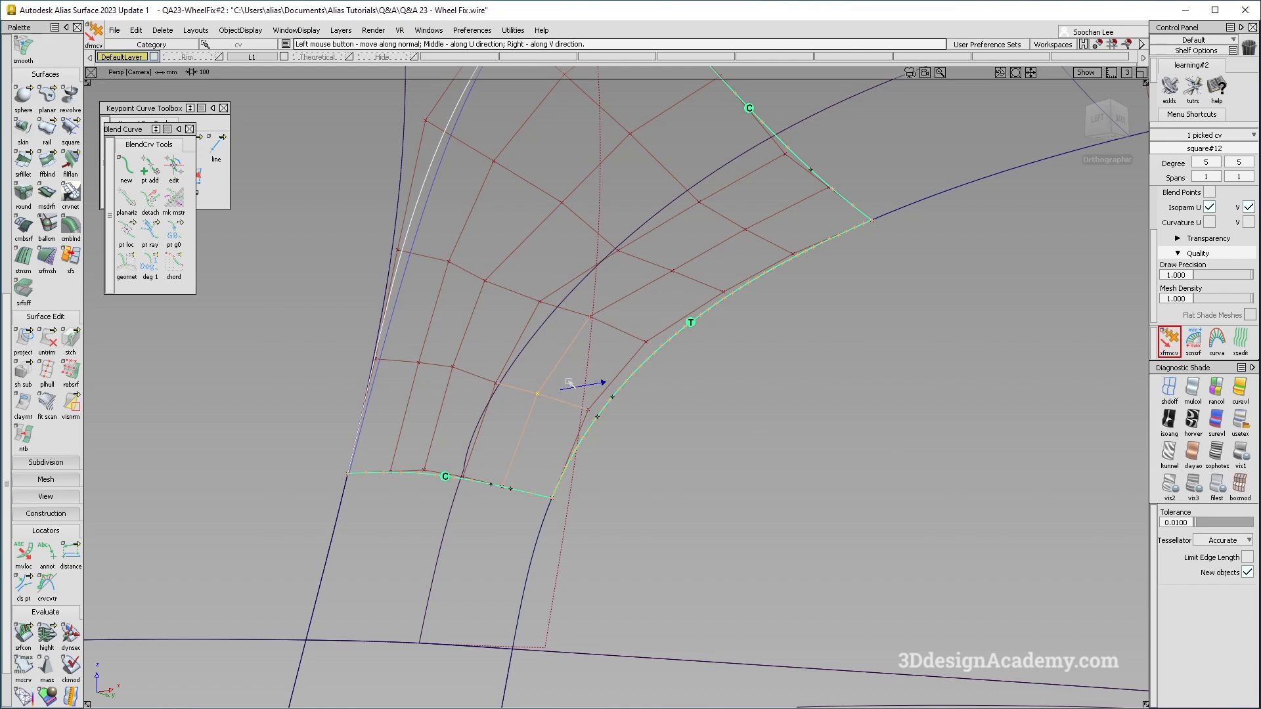
Hide square#12's CVs and hull, clear the continuity locators, and deselect everything
right_click_drag(567, 382, 632, 334, "alt+shift")
left_click_drag(632, 333, 652, 383, "alt+shift")
left_click_drag(651, 383, 662, 292, "ctrl+shift")
left_click(639, 323)
right_click_drag(760, 271, 631, 373, "ctrl+shift")
left_click(766, 501)
right_click_drag(766, 501, 749, 412, "alt+shift")
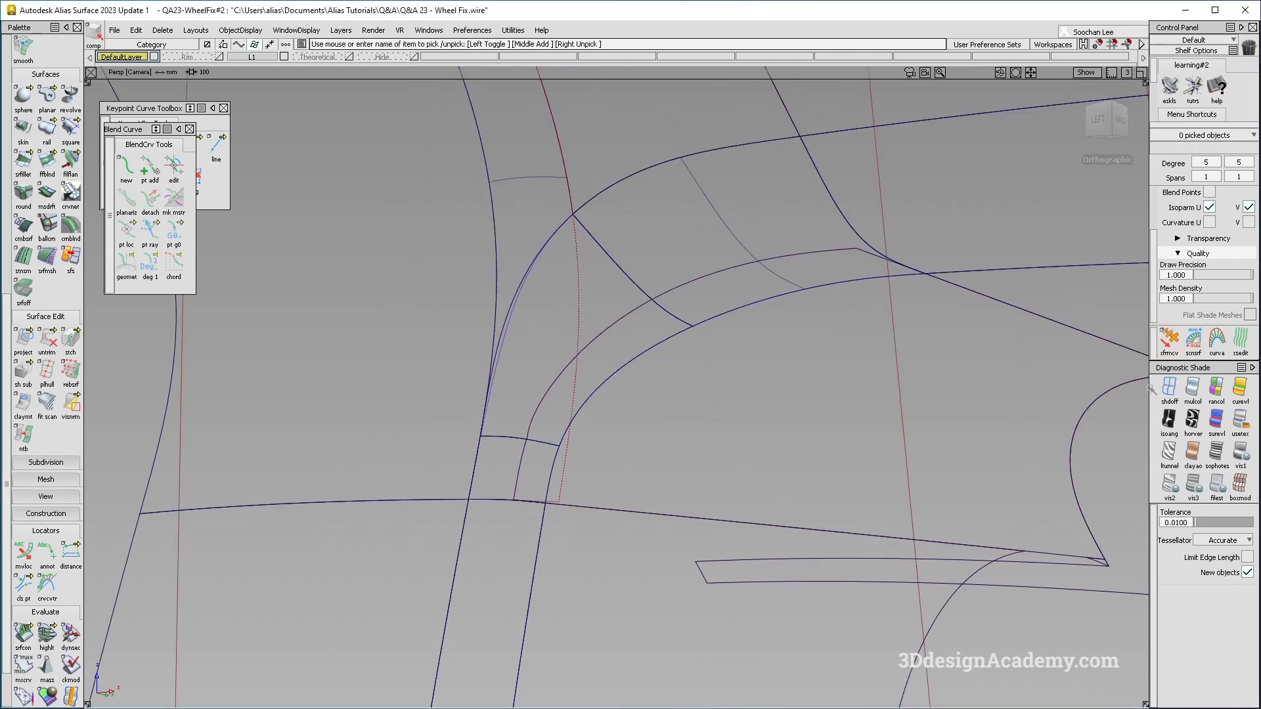
Apply Multi Color shading and trim the adjoining inner surface back to the corner patch's inner edge
left_click(1192, 388)
left_click_drag(634, 485, 642, 450, "alt+shift")
left_click(55, 343)
left_click_drag(59, 344, 73, 342)
left_click(707, 431)
left_click(703, 436)
key("space")
Delete the leftover curve by the corner patch's outer edge and select the square#12 surface
mouse_move(633, 346)
left_mouse_down("alt+shift")
mouse_move(645, 354)
mouse_move(608, 418)
left_mouse_up("alt+shift")
mouse_move(526, 515)
left_mouse_down("ctrl+shift")
mouse_move(498, 475)
mouse_move(518, 385)
left_mouse_up("ctrl+shift")
left_click(465, 426)
key("Delete")
left_click(630, 436)
left_click_drag(585, 349, 614, 341, "alt+shift")
left_click(618, 337)
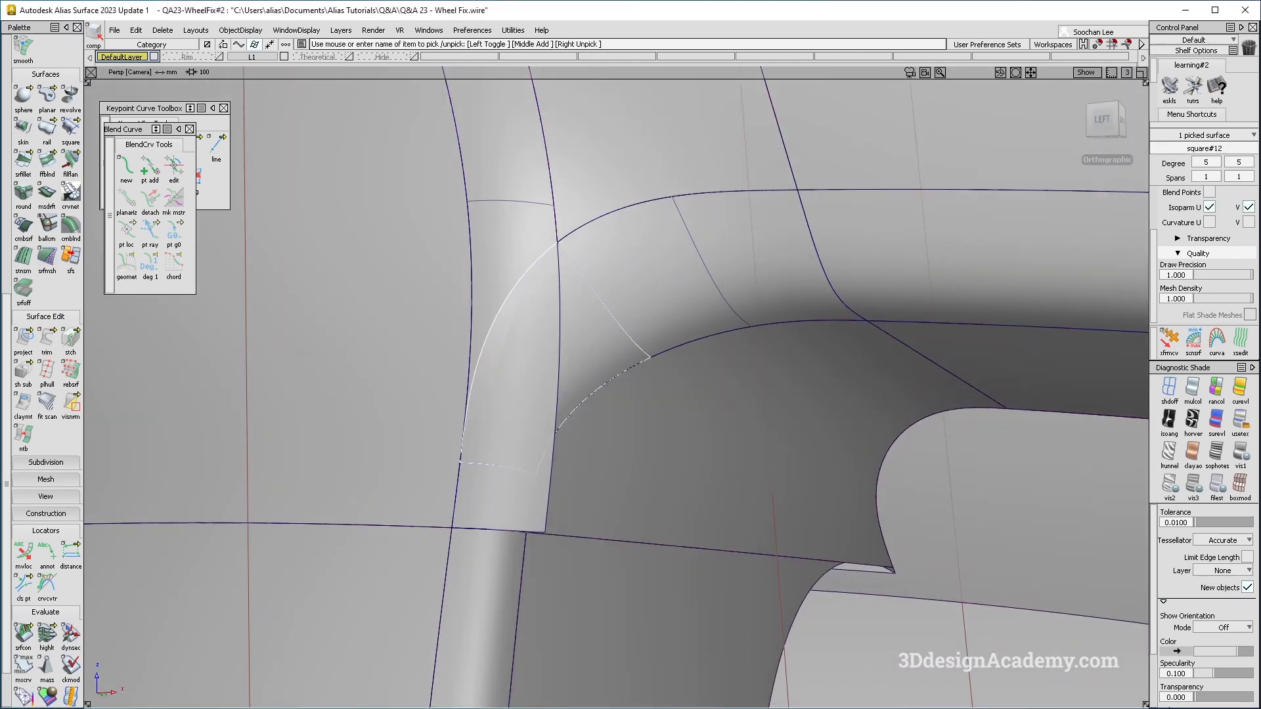
Select the overlapping square#9 surface beside the corner patch and hide it to expose the patch
left_click_drag(768, 275, 371, 438, "alt+shift")
left_click(460, 456)
left_click_drag(470, 459, 630, 217, "alt+shift")
left_click_drag(630, 210, 541, 342, "ctrl+shift")
left_click(541, 341)
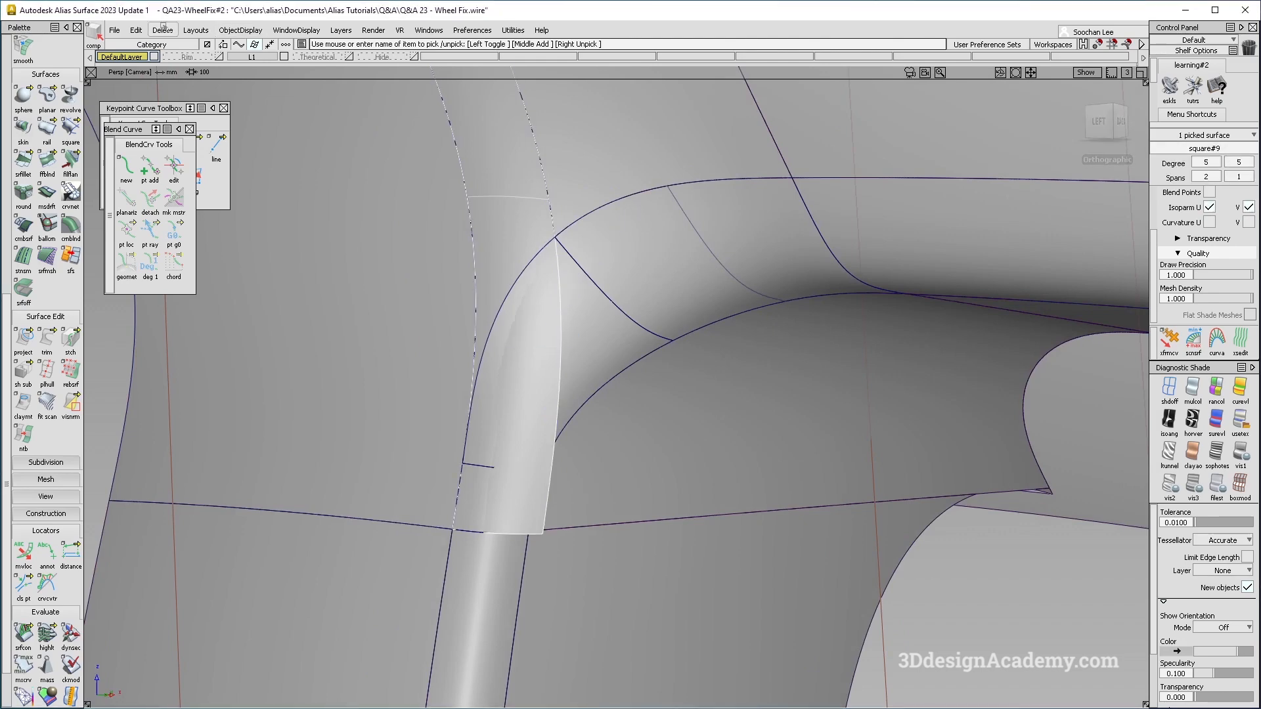
left_click(221, 32)
left_click(236, 78)
left_click_drag(495, 456, 536, 512, "alt+shift")
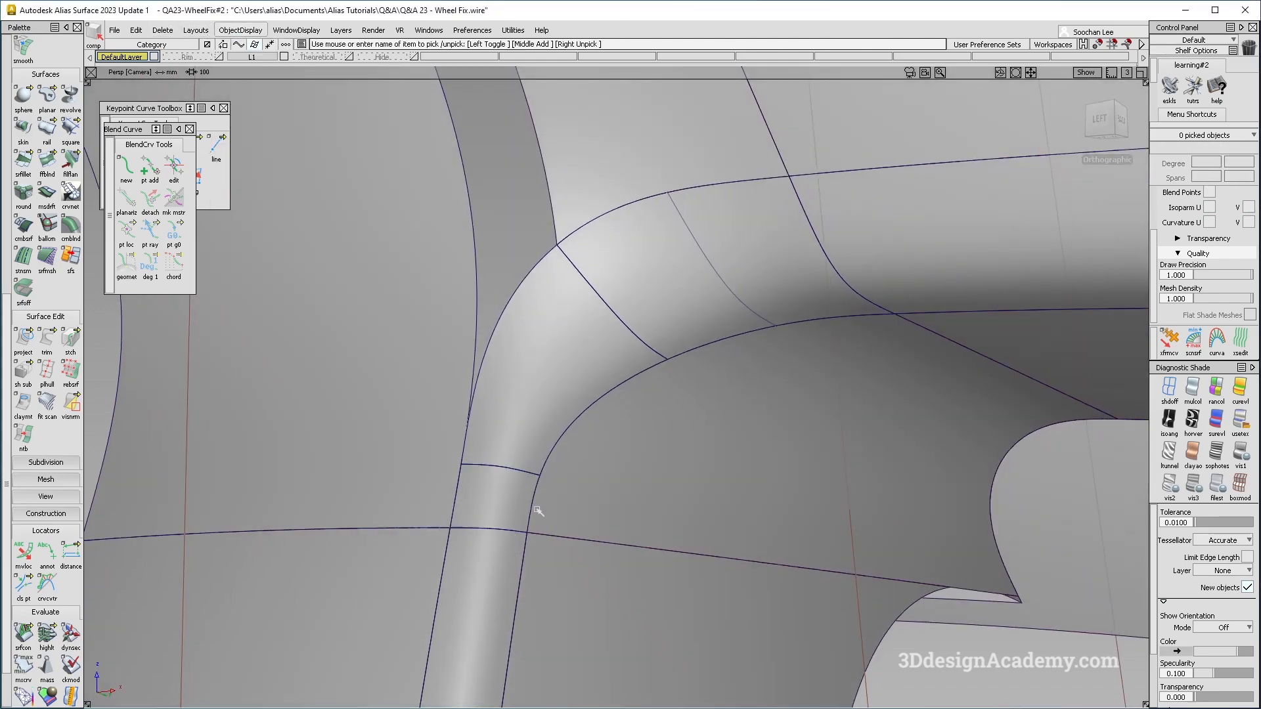
Check the corner patch in Showroom reflection shading, then restore the hidden surface and the plain shading
left_click(1241, 453)
right_click_drag(796, 466, 660, 549, "ctrl+shift")
mouse_move(640, 533)
left_mouse_down("alt+shift")
mouse_move(619, 508)
mouse_move(622, 462)
mouse_move(602, 549)
mouse_move(645, 526)
mouse_move(613, 386)
left_mouse_up("alt+shift")
left_click(240, 30)
left_click(245, 63)
left_click_drag(456, 461, 653, 431, "alt+shift")
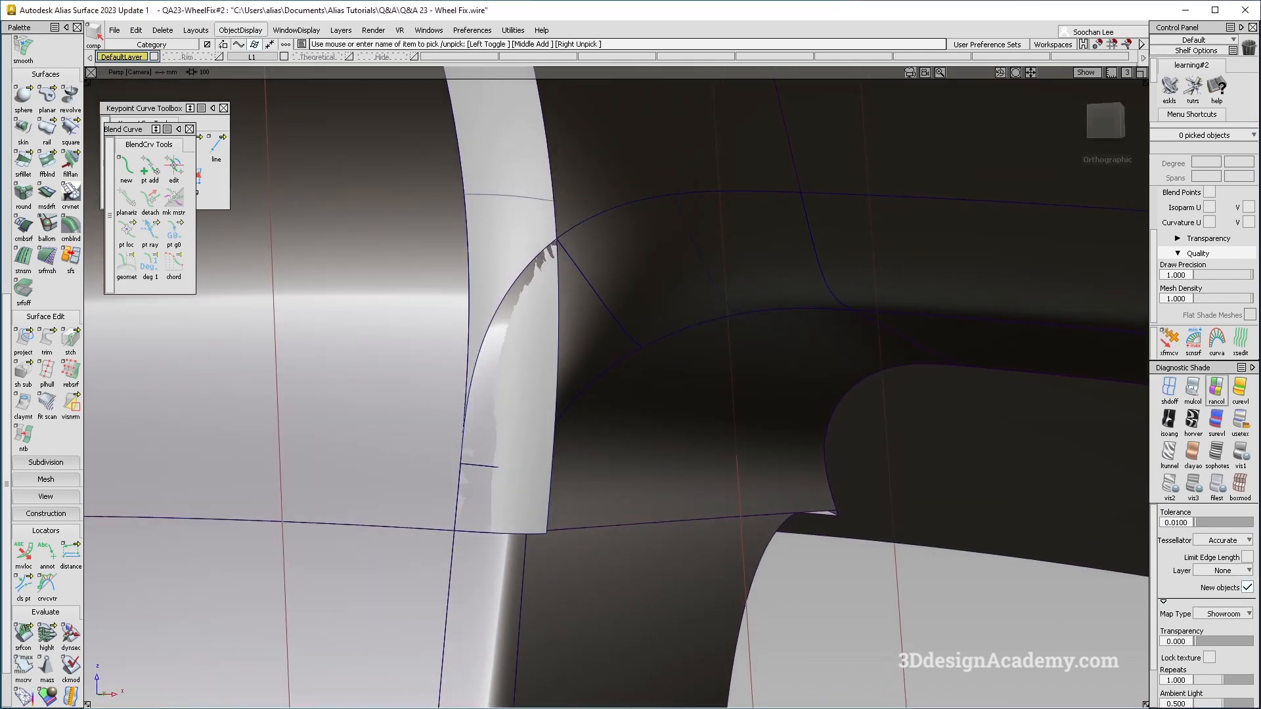
left_click(1216, 394)
Intersect the corner patch square#12 with the adjoining square#9 surface
mouse_move(796, 365)
left_mouse_down("alt+shift")
mouse_move(563, 386)
mouse_move(420, 309)
left_mouse_up("alt+shift")
left_click_drag(23, 340, 73, 344)
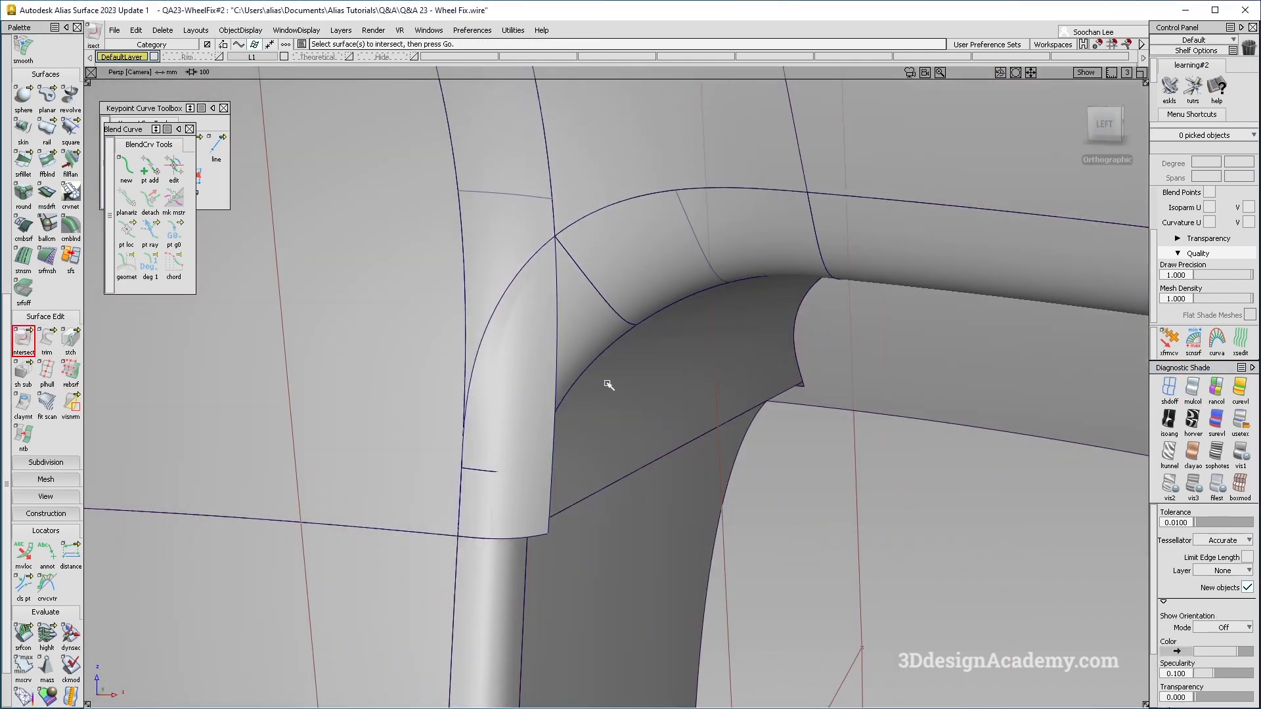
left_click(481, 344)
left_click(550, 451)
left_click_drag(549, 452, 557, 257, "alt+shift")
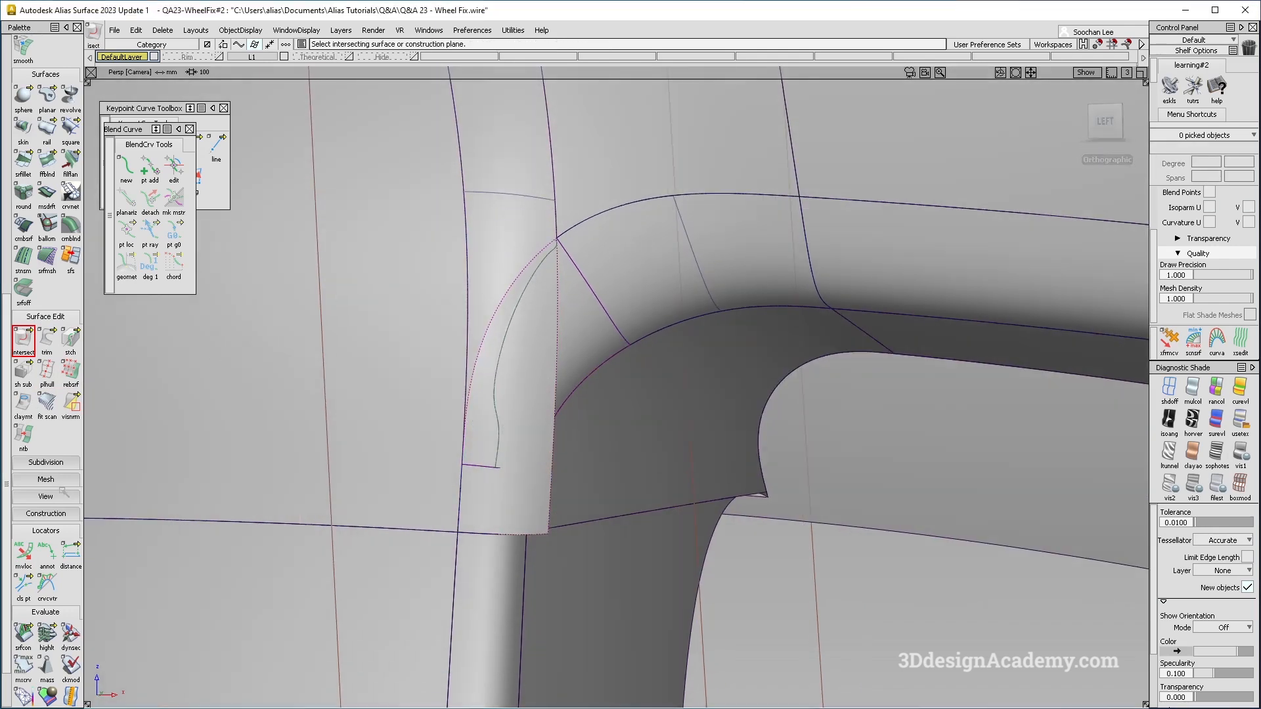
Examine the intersection curve and how square#9 and square#12 overlap along the corner
left_click(46, 340)
left_click(515, 243)
left_click_drag(515, 243, 582, 452, "alt+shift")
left_click_drag(535, 266, 531, 233, "ctrl+shift")
left_click(531, 234)
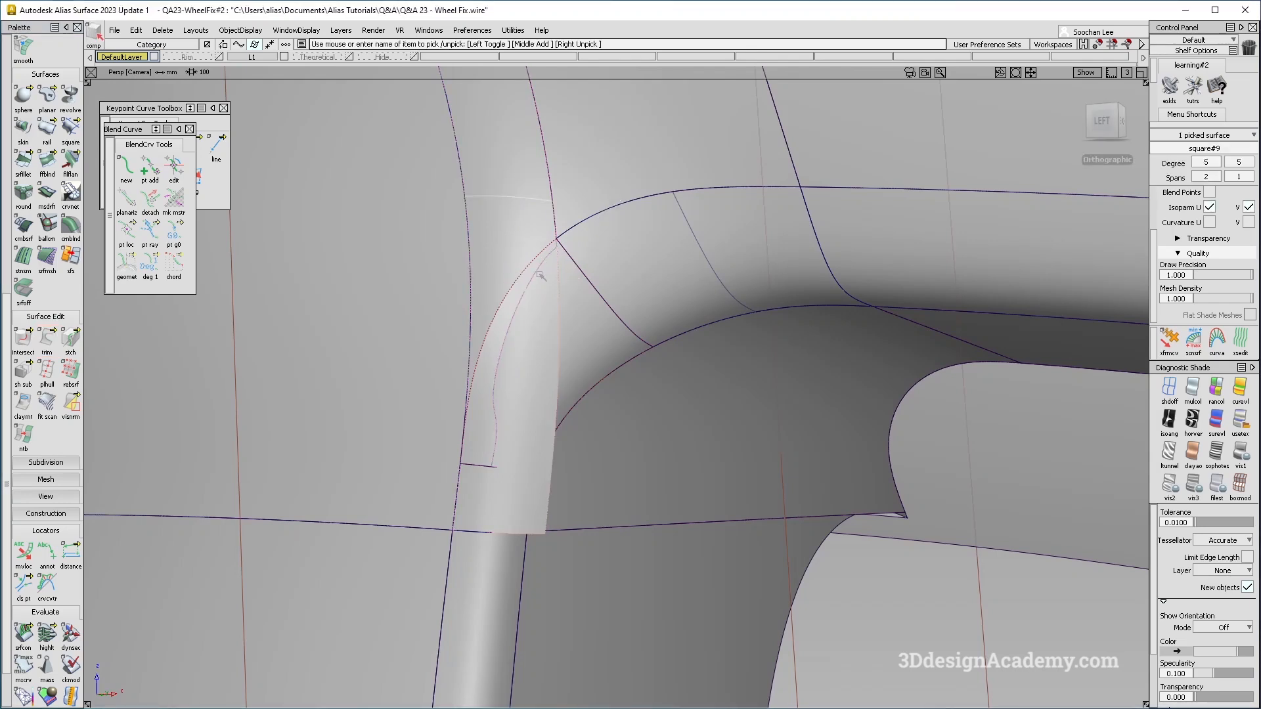
left_click(604, 332)
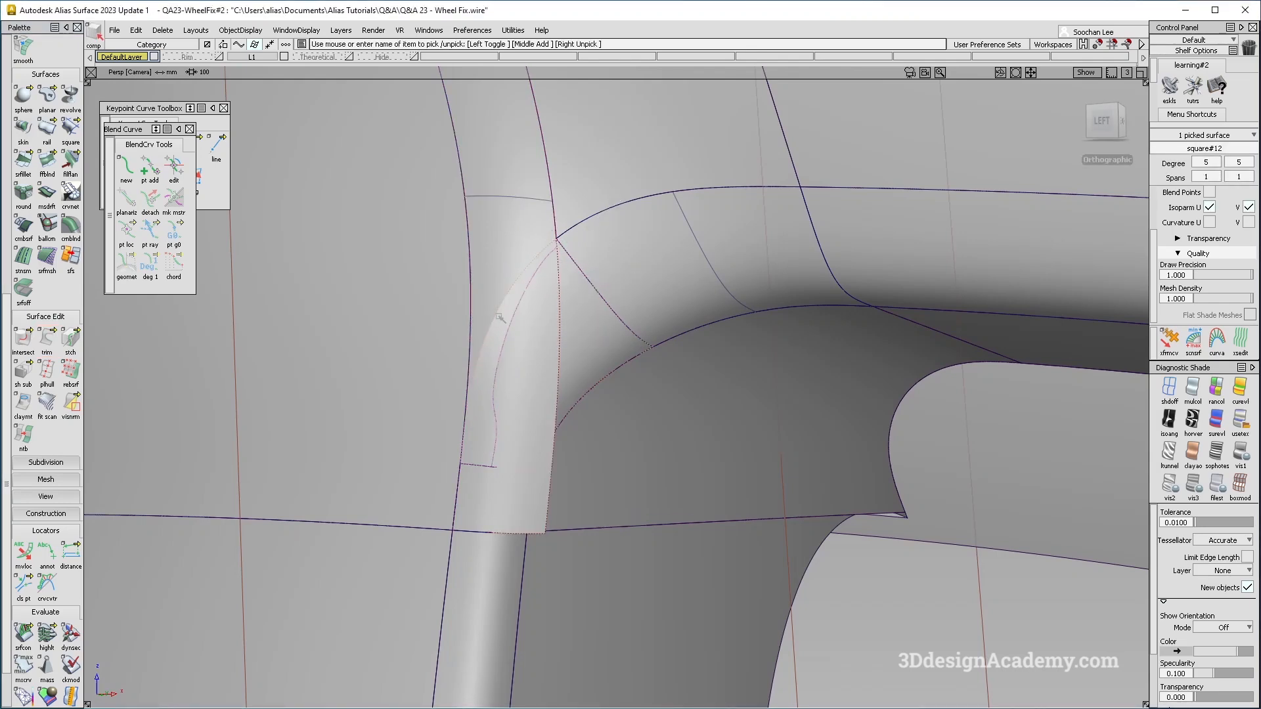
left_click_drag(608, 358, 604, 343, "alt+shift")
left_click_drag(588, 273, 583, 236, "ctrl+shift")
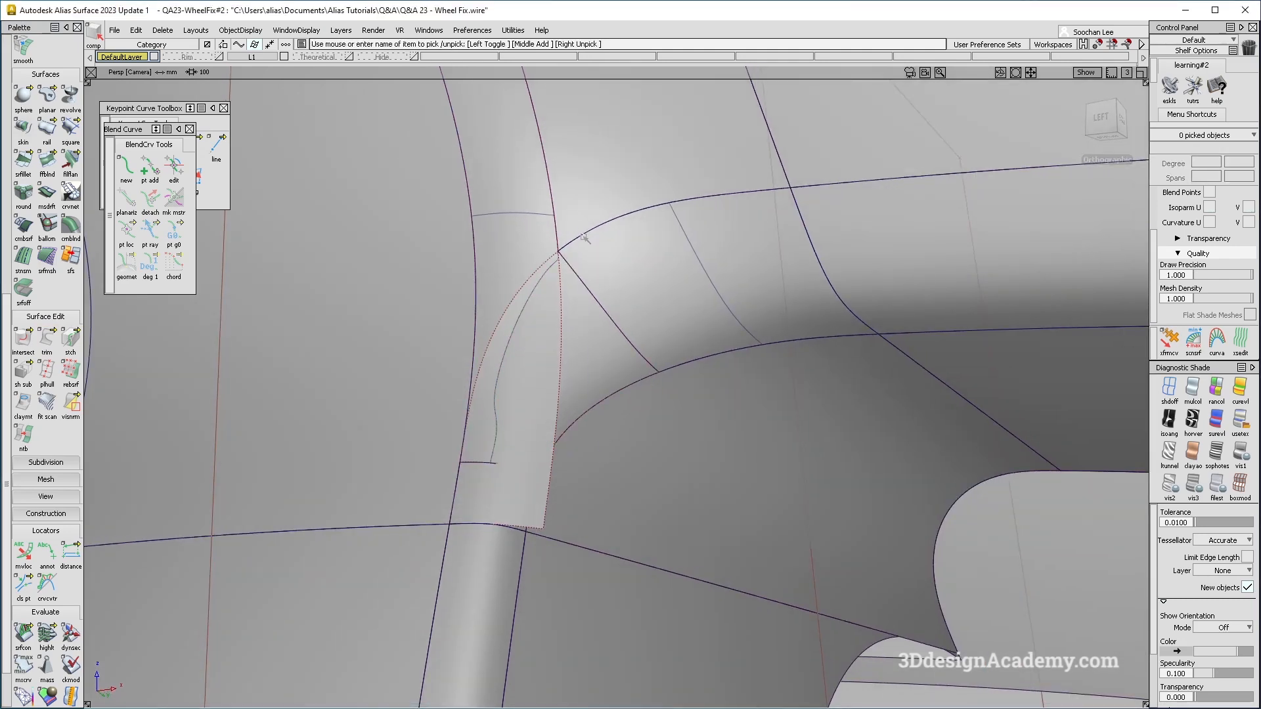
left_click_drag(587, 254, 589, 264, "alt+shift")
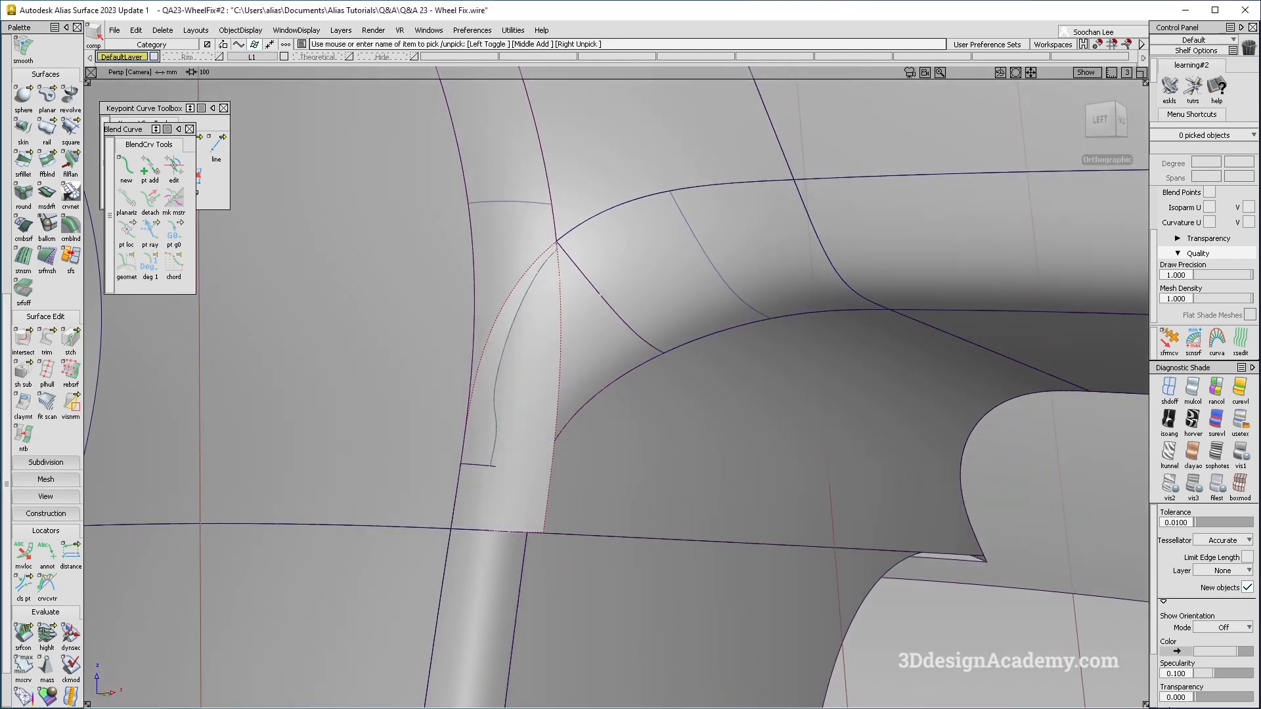
right_click_drag(521, 388, 515, 375, "alt+shift")
left_click_drag(515, 375, 587, 270, "alt+shift")
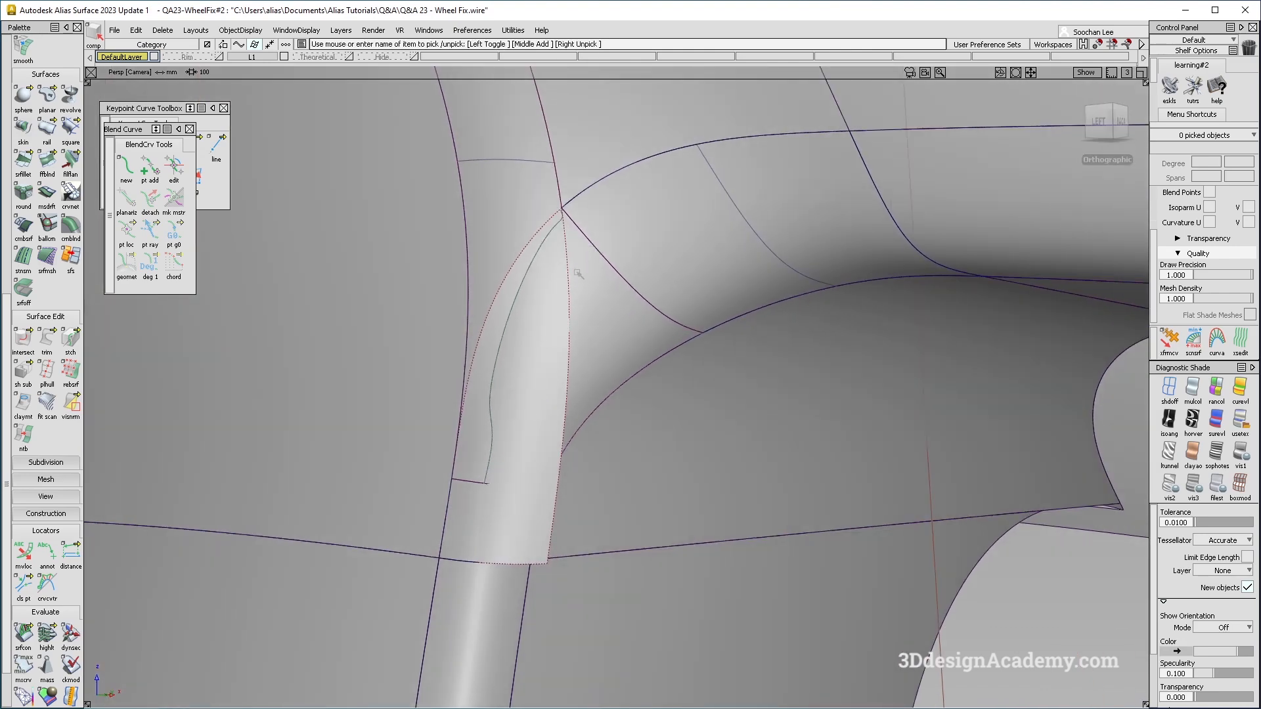
left_click_drag(570, 420, 469, 246, "alt+shift")
Fit a degree 2, single-span curve to the intersection curve and delete its construction history
scroll(46, 263, "up", 6)
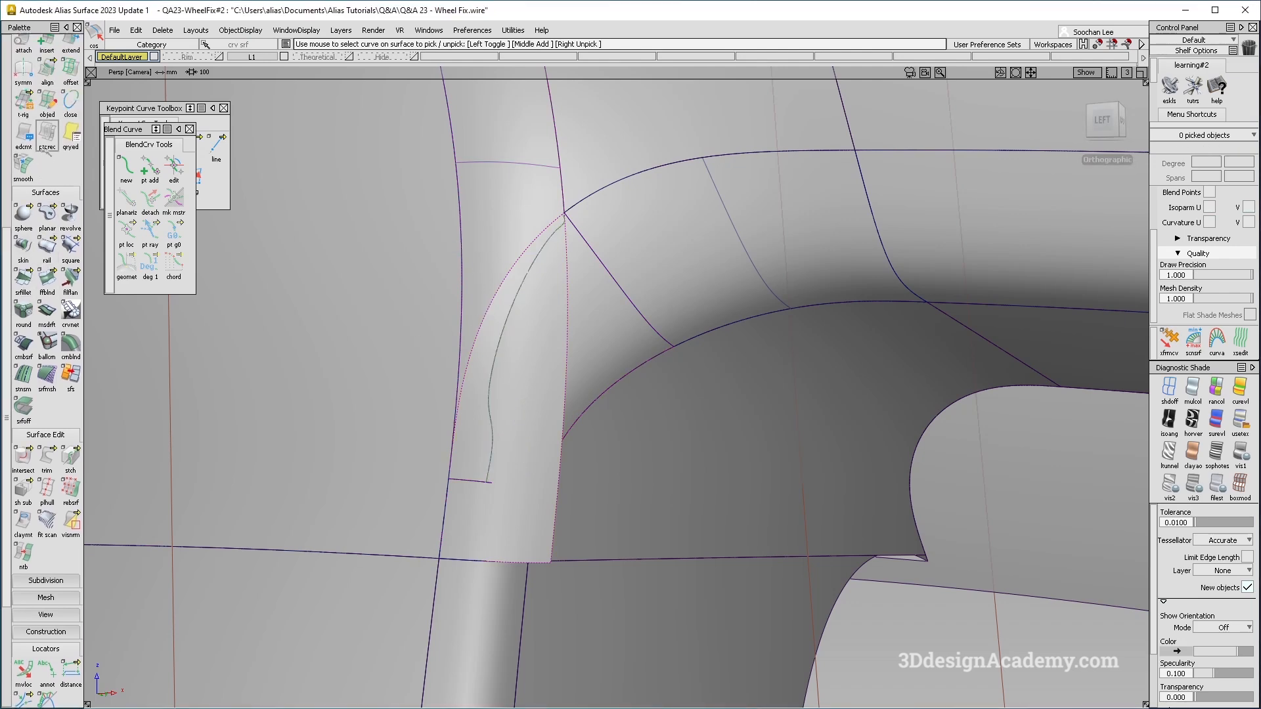
left_click(47, 120)
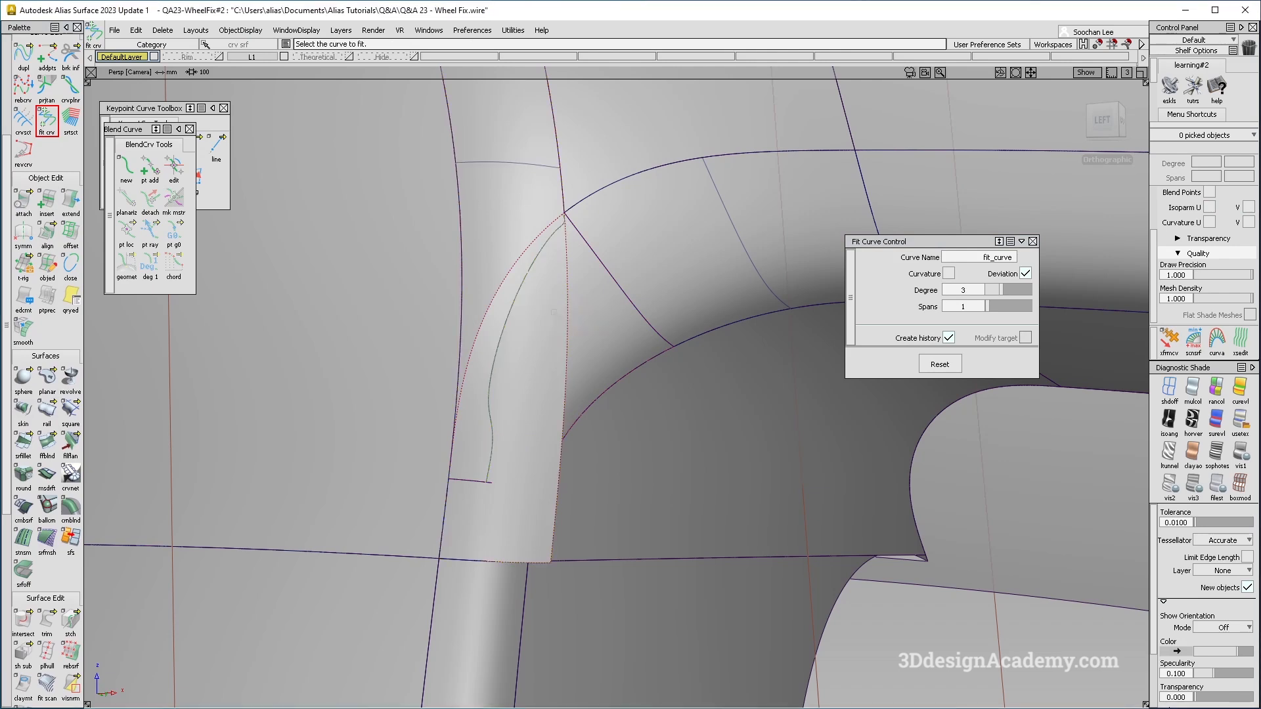
left_click(516, 300)
left_click(989, 293)
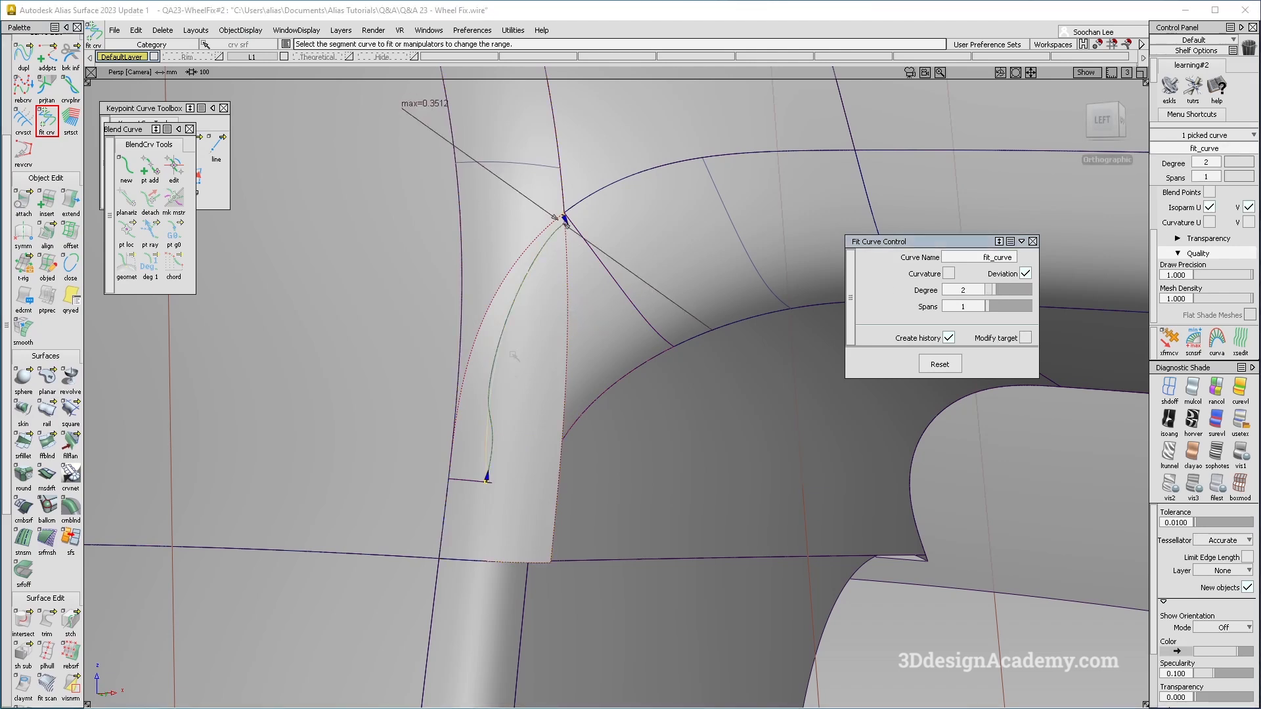
left_click_drag(557, 346, 481, 256, "ctrl+shift")
left_click(164, 32)
left_click(190, 62)
Move the fitted curve inward onto the corner patch, away from the intersection curve
left_click(1107, 120)
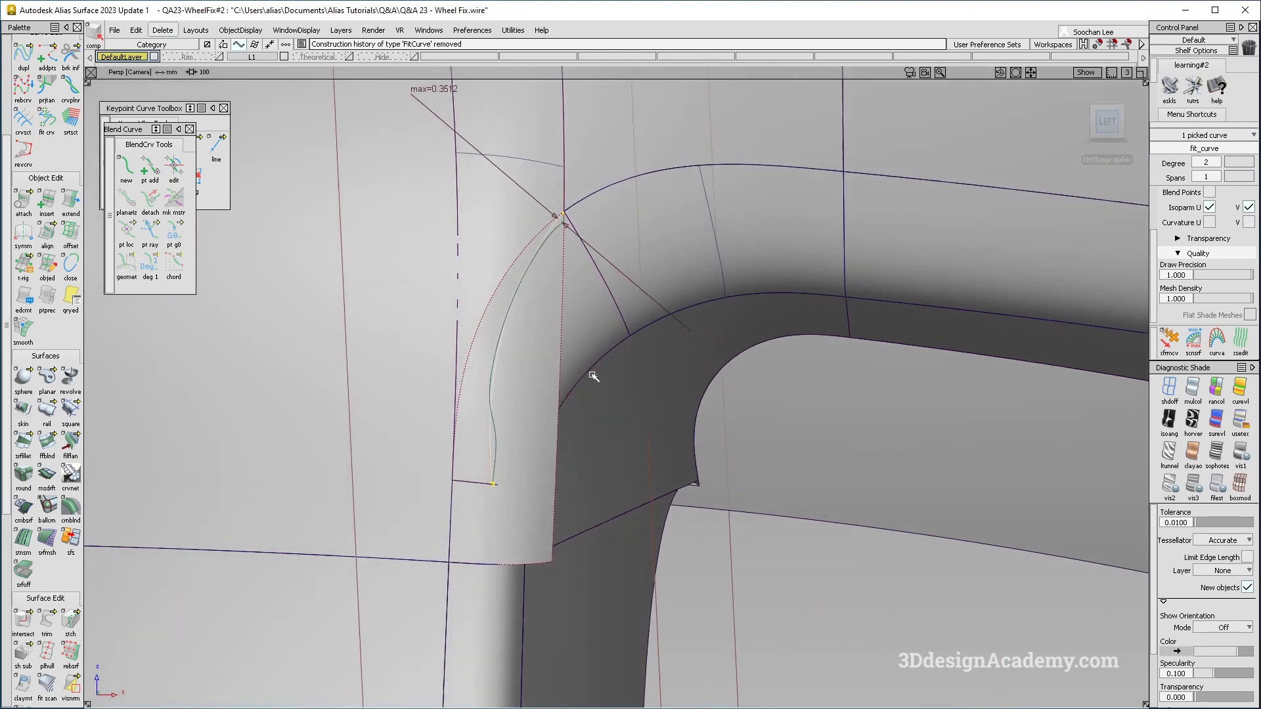
middle_click_drag(496, 257, 587, 207, "ctrl+shift")
middle_click_drag(576, 316, 574, 243, "ctrl+shift")
left_click_drag(567, 223, 579, 237, "ctrl+alt")
left_click_drag(541, 471, 401, 452, "alt+shift")
left_click(46, 121)
double_click(48, 124)
left_click_drag(610, 394, 460, 387, "alt+shift")
left_click(1033, 242)
left_click_drag(526, 420, 489, 387, "alt+shift")
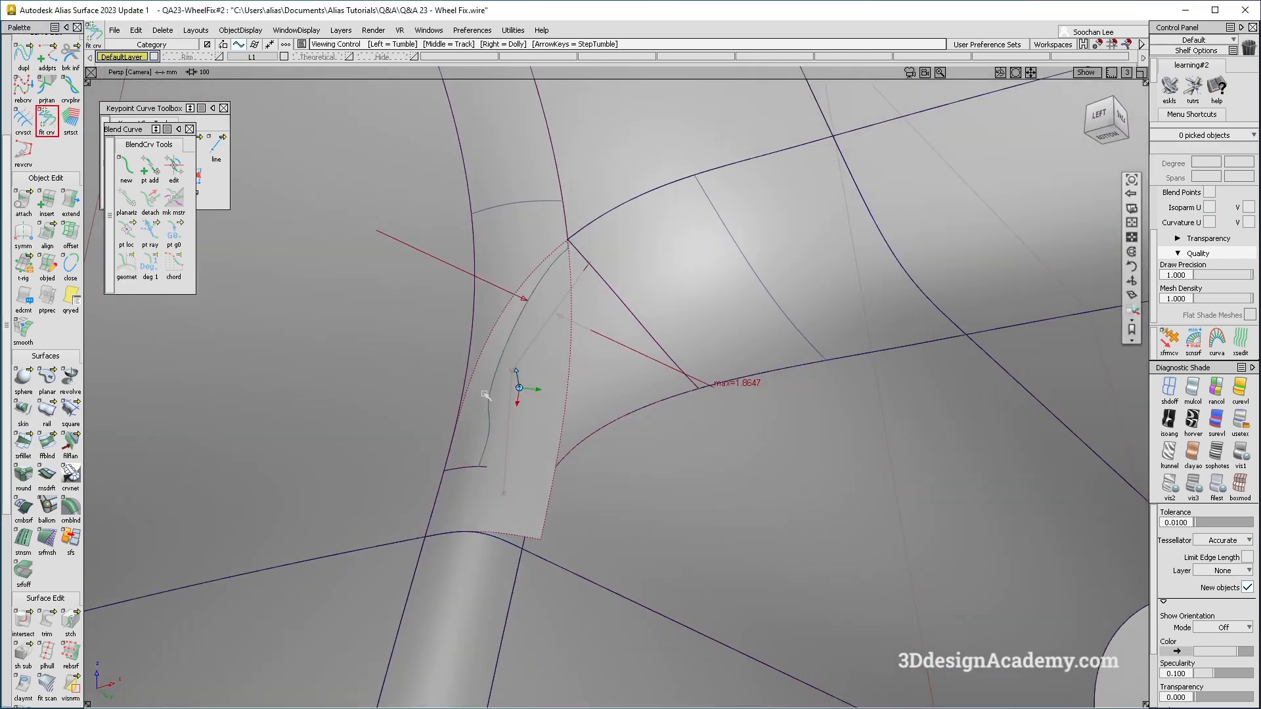
Turn off diagnostic shading and stretch the fitted curve's lower end to the corner patch's lower edge
scroll(97, 117, "up", 5)
left_click_drag(48, 63, 119, 65)
scroll(557, 363, "down", 5)
left_click_drag(557, 367, 630, 472, "alt+shift")
left_click(1169, 389)
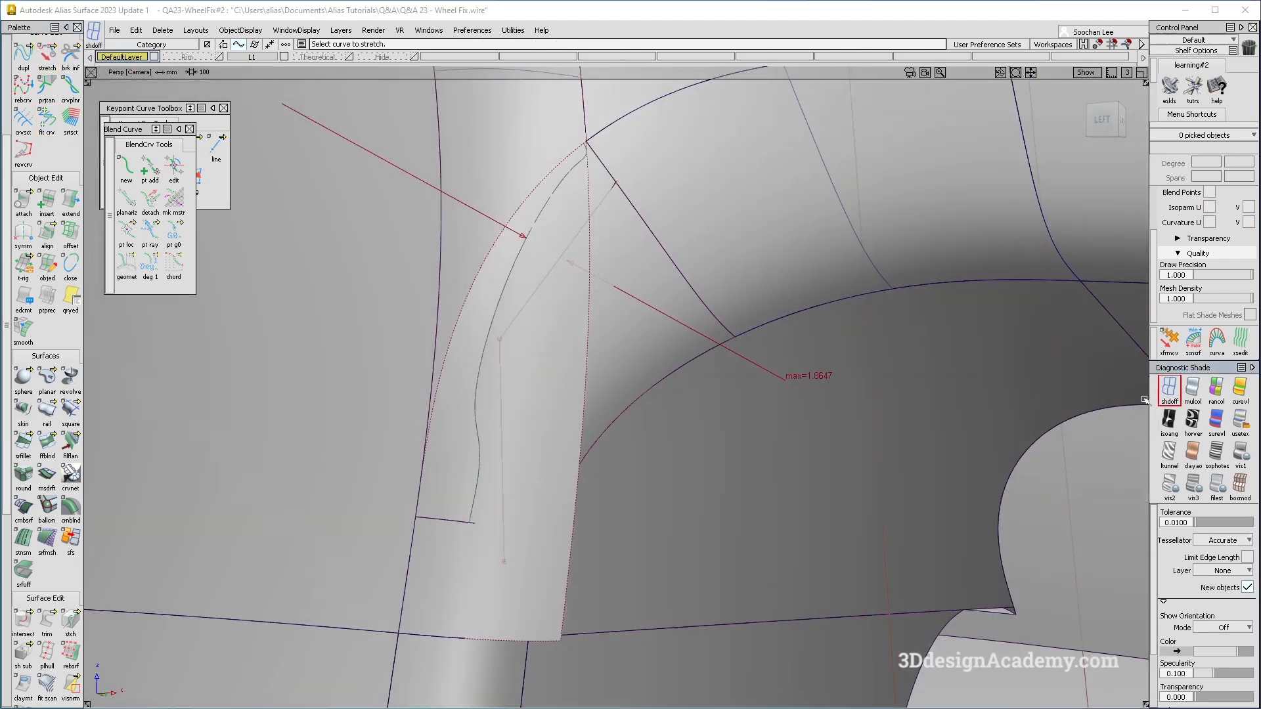
left_click_drag(526, 401, 518, 386, "alt+shift")
left_click(502, 526)
left_click_drag(490, 525, 493, 526)
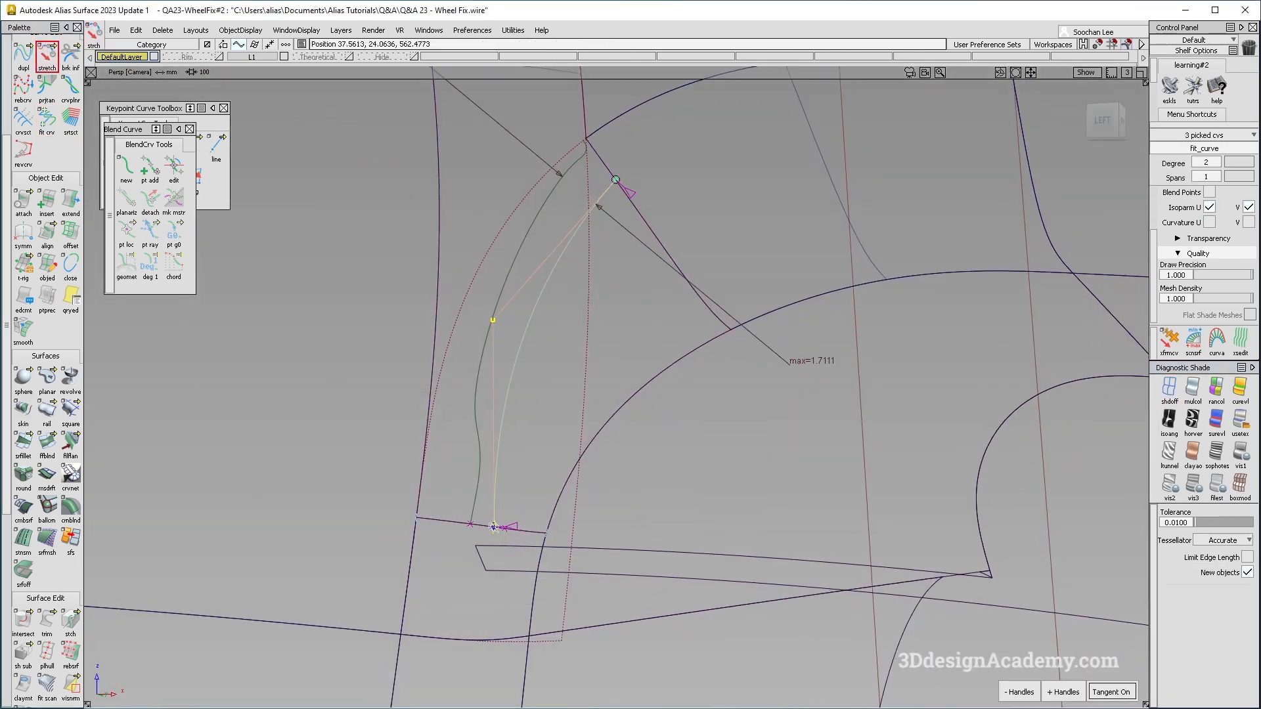
left_click(588, 581)
Duplicate the fitted curve and move the copy outward onto the adjoining square#9 surface
left_click_drag(518, 405, 521, 316, "alt+shift")
left_click_drag(522, 309, 521, 267, "ctrl+shift")
left_click(567, 244)
key("ctrl+c")
key("ctrl+v")
middle_click_drag(586, 140, 586, 120, "ctrl+shift")
left_click_drag(586, 118, 586, 96, "ctrl+alt")
left_click_drag(535, 348, 528, 256, "ctrl+shift")
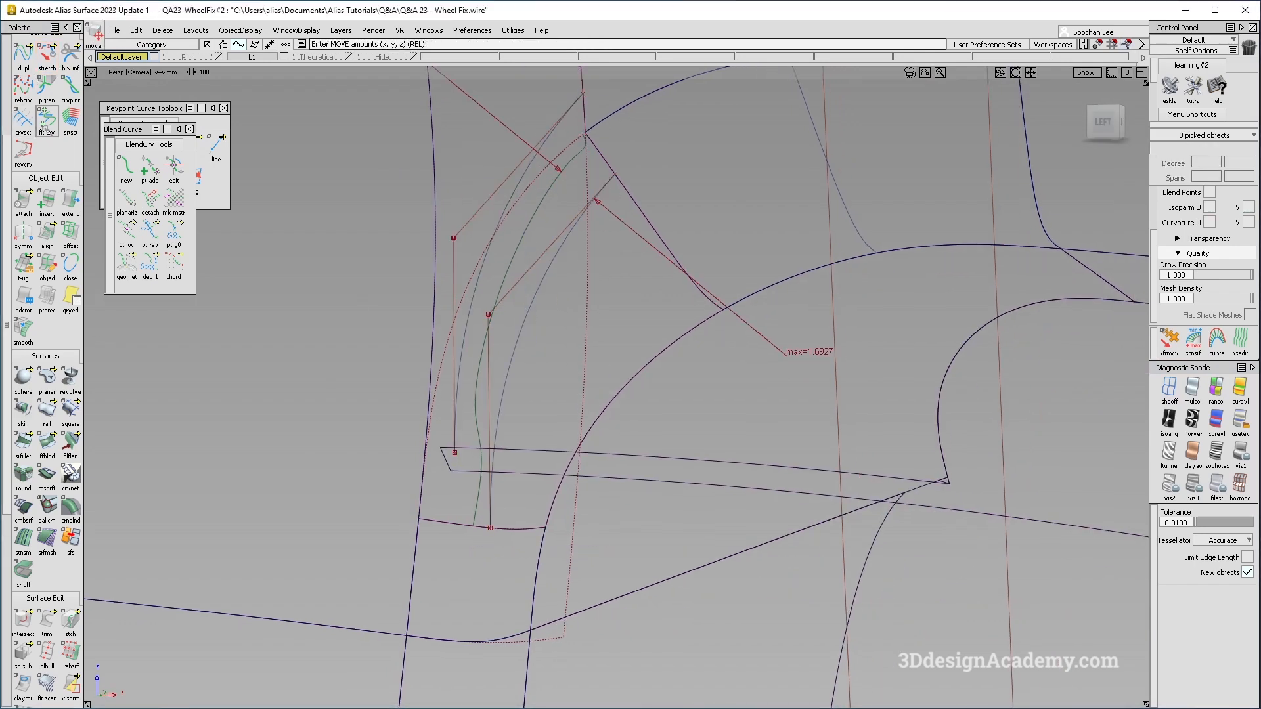
Stretch the copied curve's lower end to the surface's outer edge and adjust its middle CV from the left view
left_click_drag(519, 506, 429, 479, "alt+shift")
left_click_drag(421, 374, 471, 399, "alt+shift")
left_click(47, 58)
left_click(434, 390)
left_click_drag(369, 228, 421, 220, "ctrl+shift")
left_click(435, 222)
left_click(1104, 123)
middle_click_drag(589, 396, 569, 327, "ctrl+shift")
left_click_drag(577, 327, 601, 334)
Fine-tune the inner fitted curve's shape with its lower and upper end CVs
left_click_drag(493, 553, 484, 523, "ctrl+shift")
left_click(497, 522)
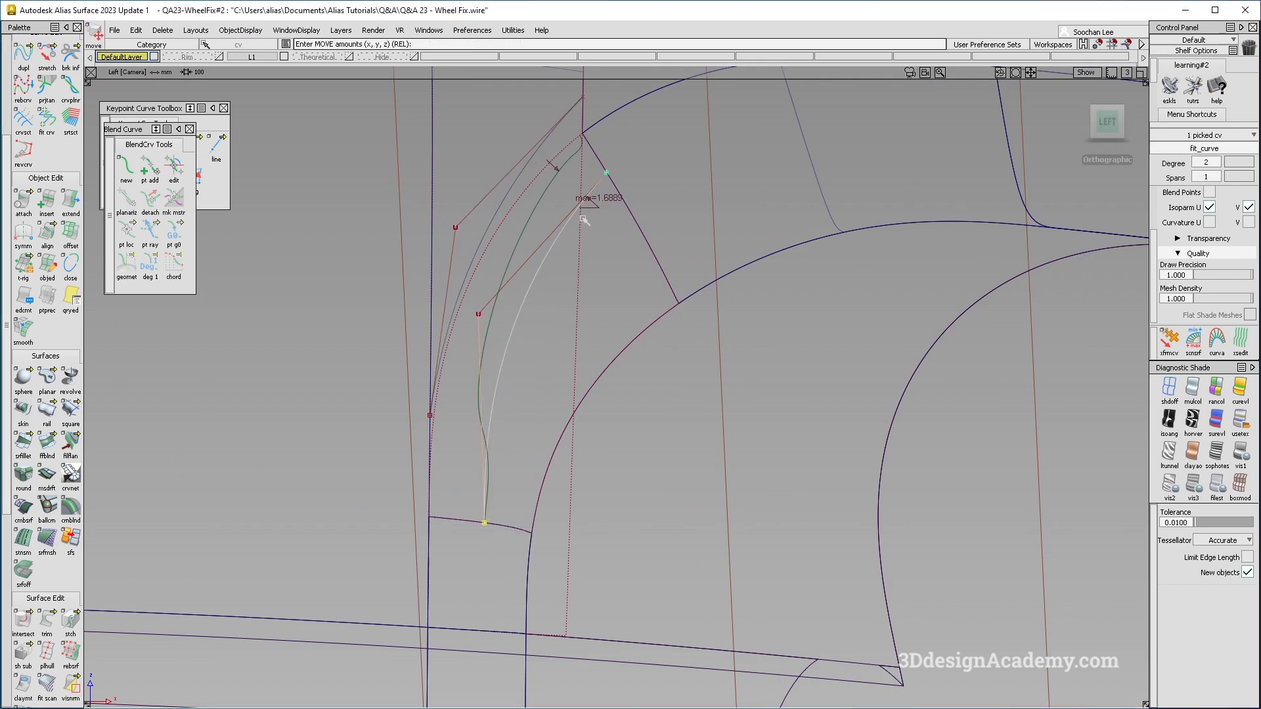
left_click_drag(492, 524, 497, 526)
left_click_drag(578, 446, 628, 315, "alt+shift")
left_click_drag(611, 217, 588, 161, "ctrl+shift")
left_click(612, 172)
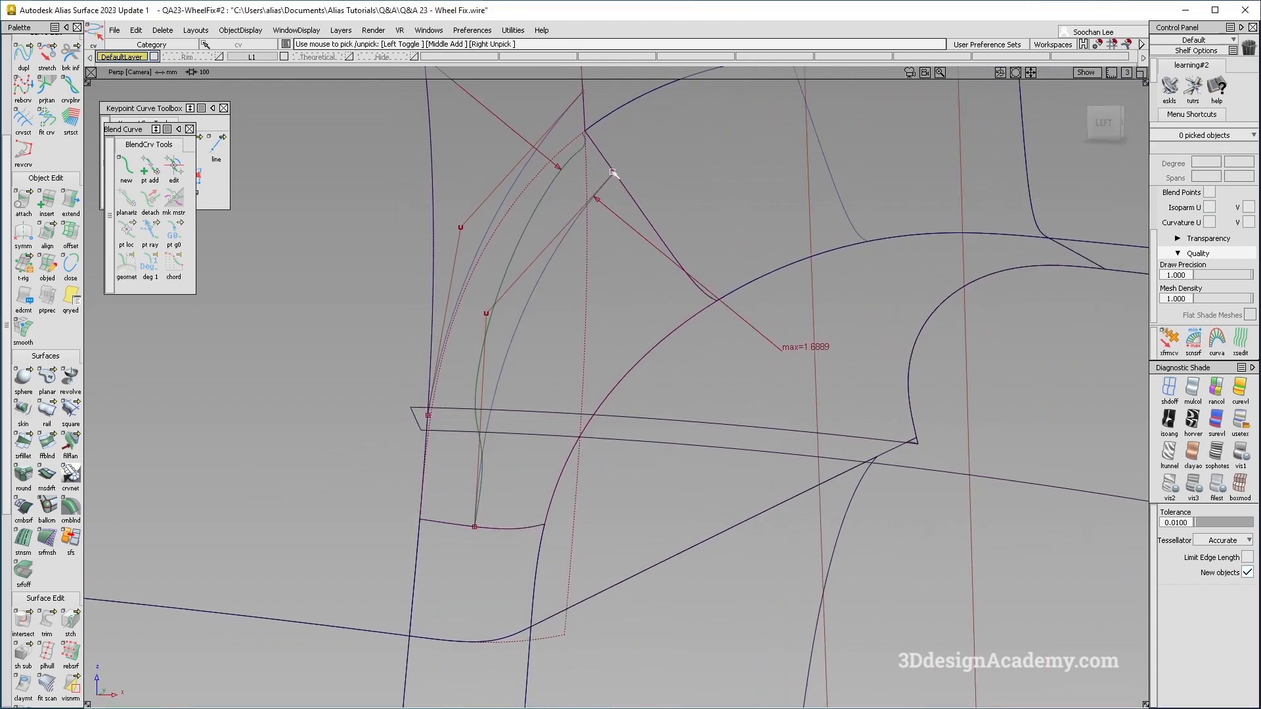
left_click(613, 172)
Project both fitted curves onto square#12 and the adjoining surface as curves on surfaces, using the View vector
left_click_drag(651, 248, 482, 556, "ctrl+shift")
left_click_drag(18, 629, 49, 622)
left_click(675, 245)
left_click(544, 271)
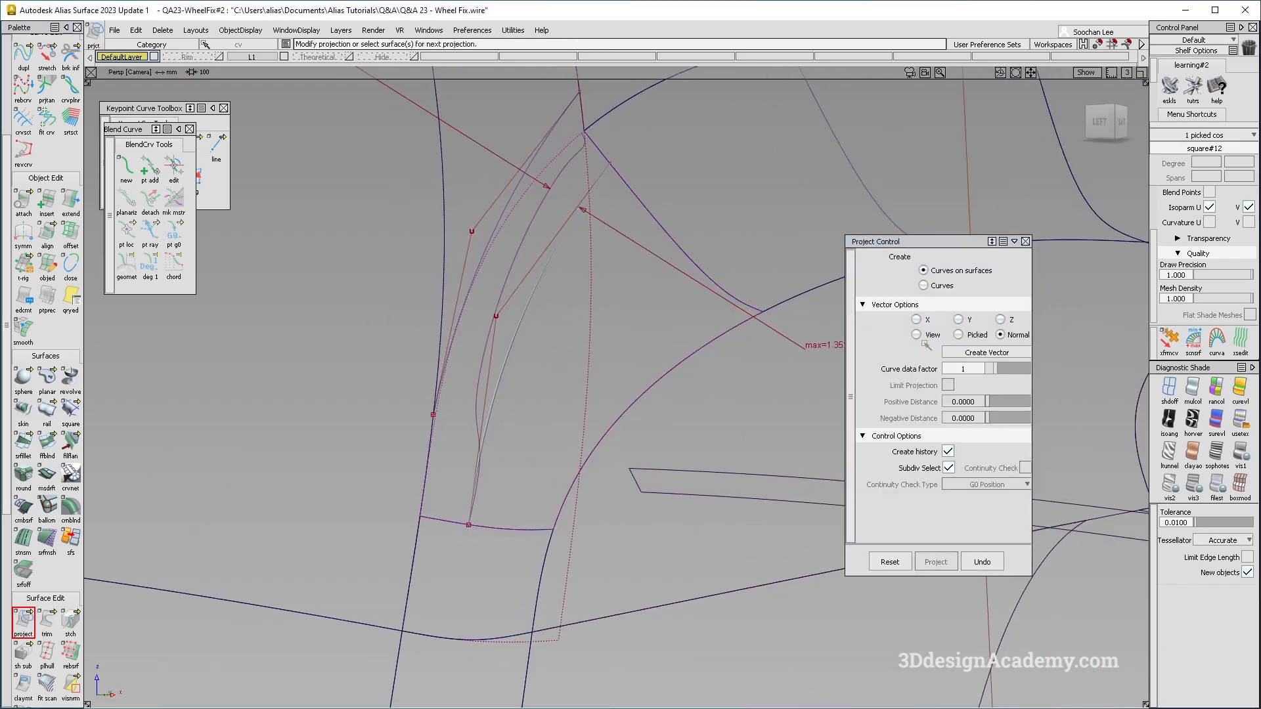
left_click(916, 335)
Trim the adjoining surface back to the outer projected curve
left_click(47, 622)
left_click(540, 112)
left_click(1121, 691)
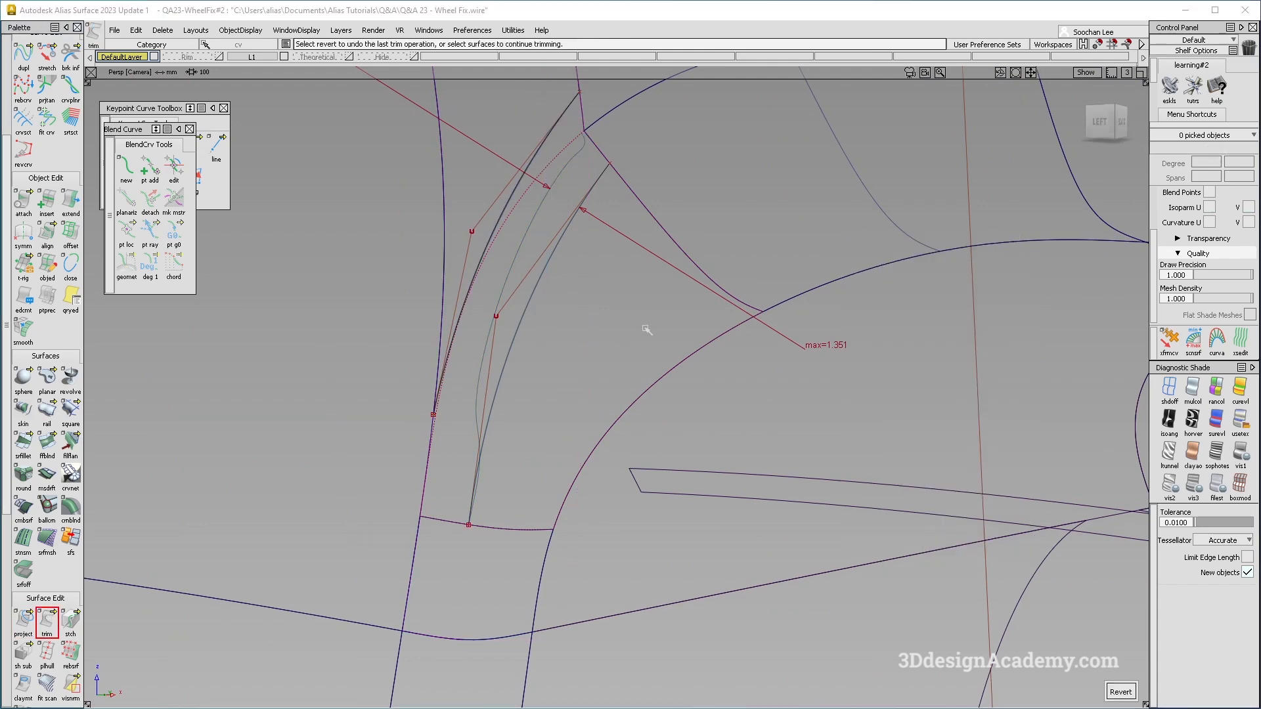
Delete the leftover intersection curve between the two projected curves
left_click(657, 332)
left_click_drag(597, 440, 538, 341, "ctrl+shift")
left_click_drag(502, 259, 520, 295)
key("Delete")
key("Return")
Trim-convert square#12's inner region into a degree 5, single-span surface and move the original to the Hide layer
left_click_drag(47, 624, 115, 632)
left_click(605, 382)
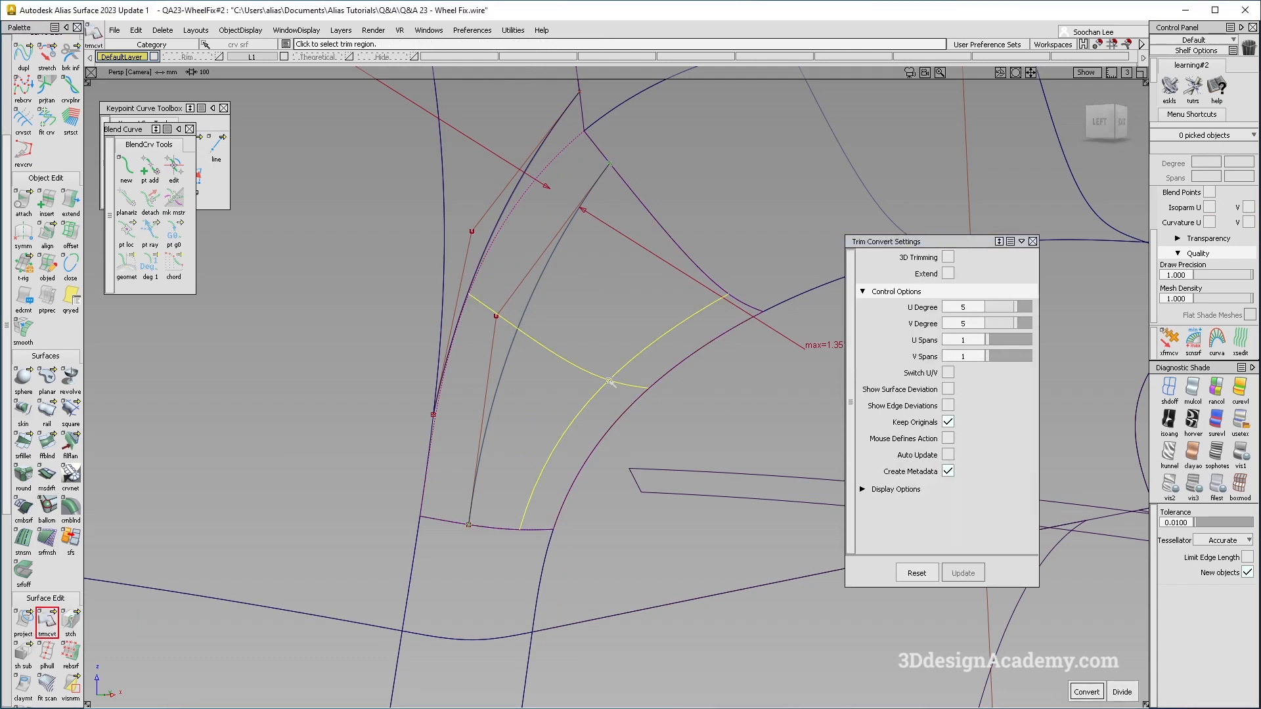
left_click_drag(572, 387, 547, 279, "ctrl+shift")
left_click(531, 303)
left_click(555, 309)
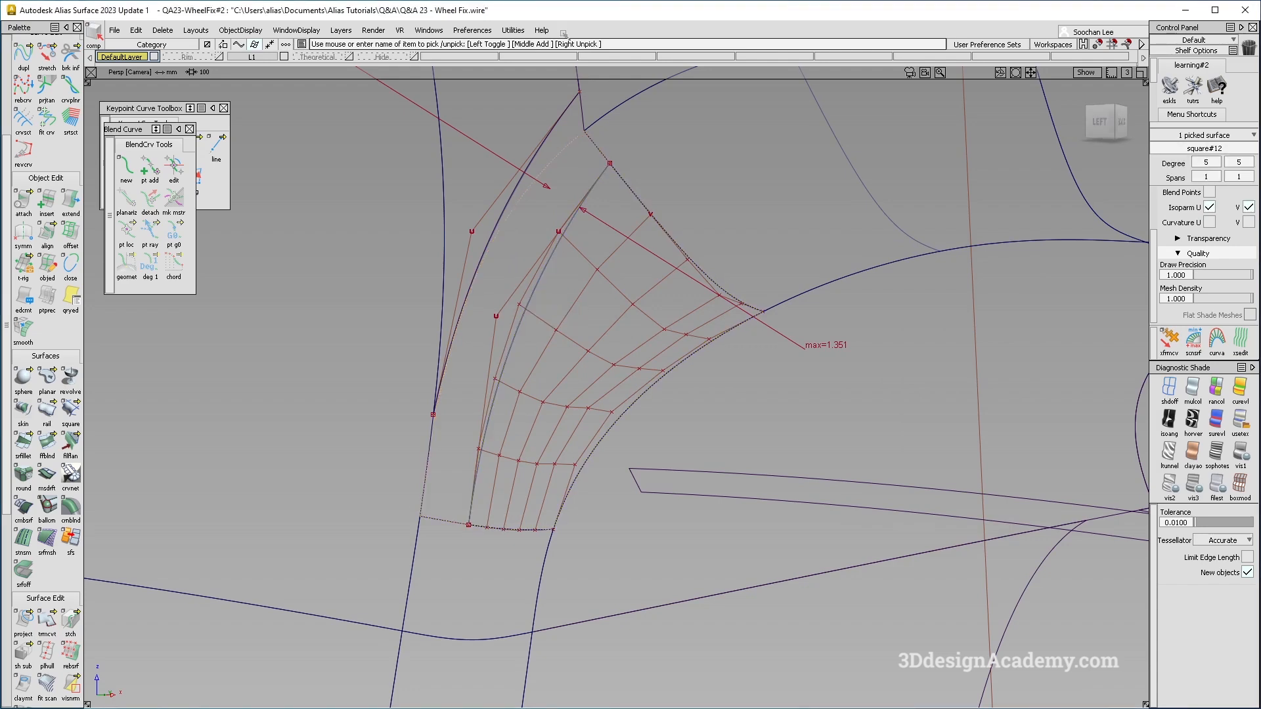
left_click_drag(402, 57, 399, 68)
left_click_drag(681, 333, 660, 328, "alt+shift")
Select the construction curves, delete their construction history, and move them to the Hide layer
left_click_drag(412, 199, 514, 287, "ctrl+shift")
left_click_drag(452, 220, 586, 352)
left_click(167, 31)
left_click(171, 62)
left_click_drag(399, 57, 396, 70)
Add surface continuity checks along the converted patch's lower, inner and upper edges
left_click_drag(601, 330, 579, 360, "alt+shift")
scroll(24, 605, "down", 1)
scroll(24, 603, "down", 4)
left_click(23, 683)
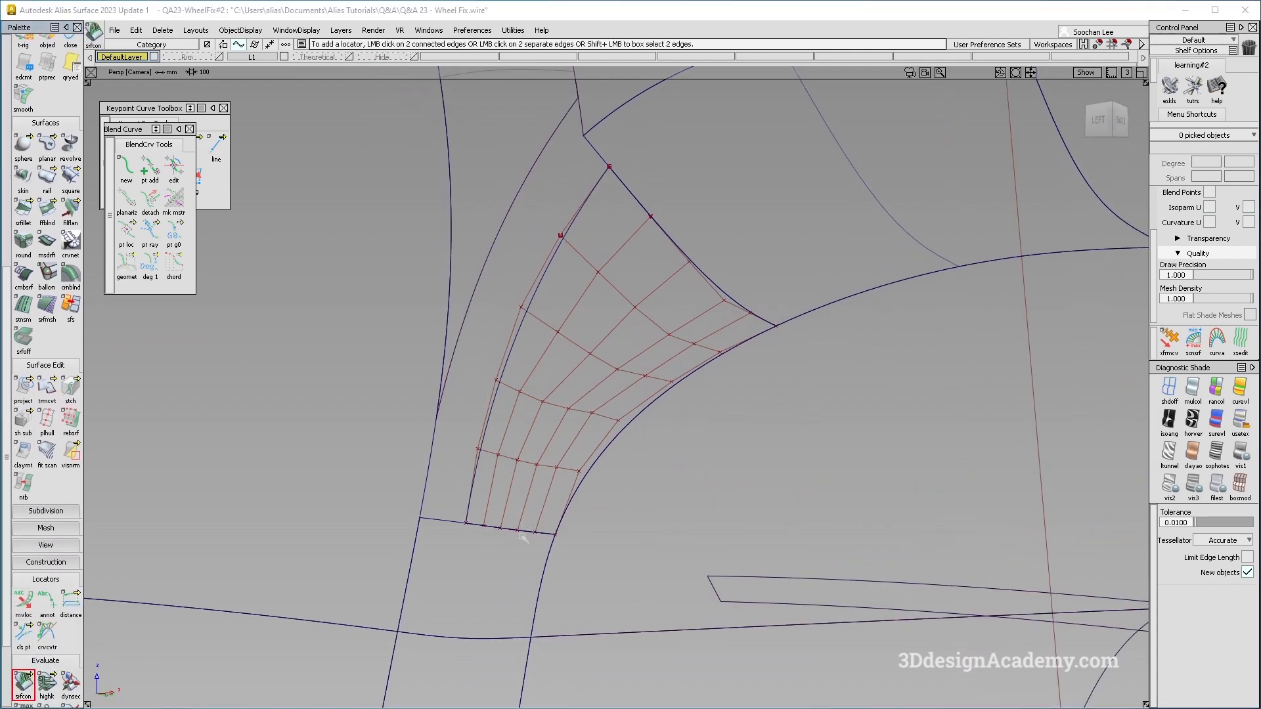
left_click(518, 531)
left_click(671, 381)
left_click(711, 285)
left_click_drag(711, 285, 622, 292, "alt+shift")
left_click(664, 416)
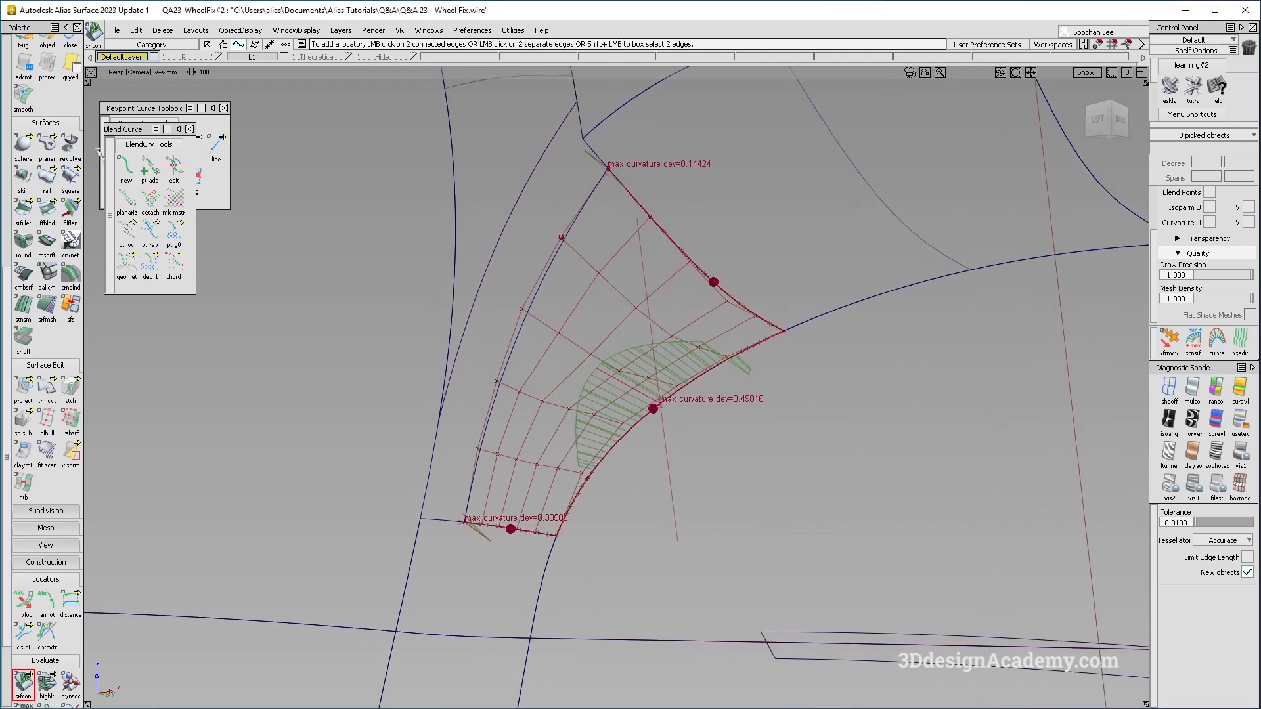
Set up a freeform blend between the trimmed outer edge and the patch's edge, with G2 Curvature on both sides
scroll(47, 146, "up", 2)
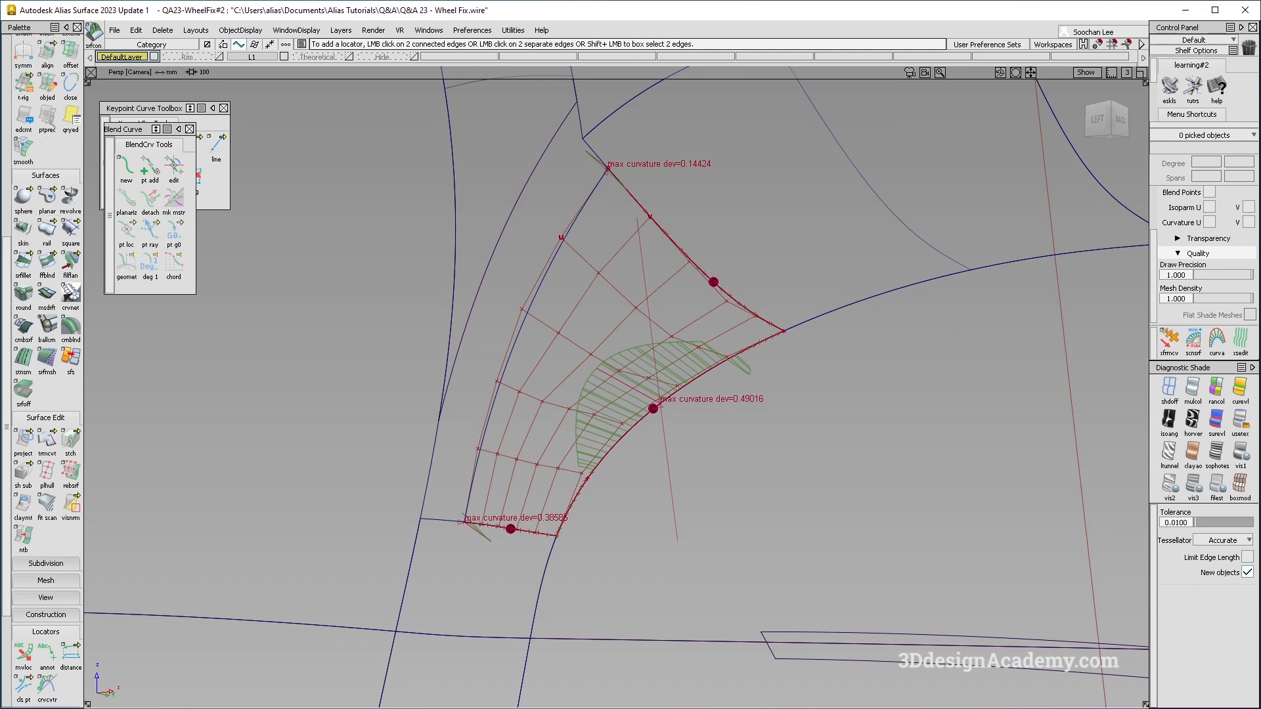
left_click(47, 263)
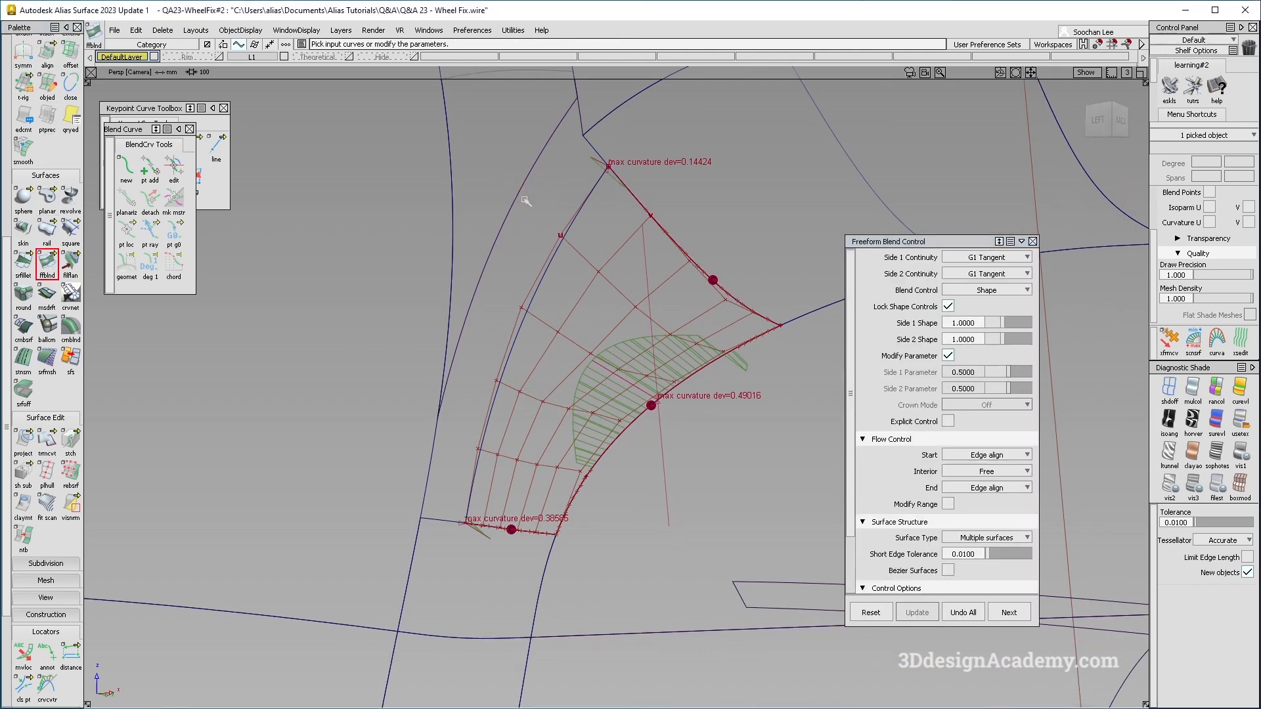
left_click(973, 259)
left_click(988, 304)
left_click(985, 273)
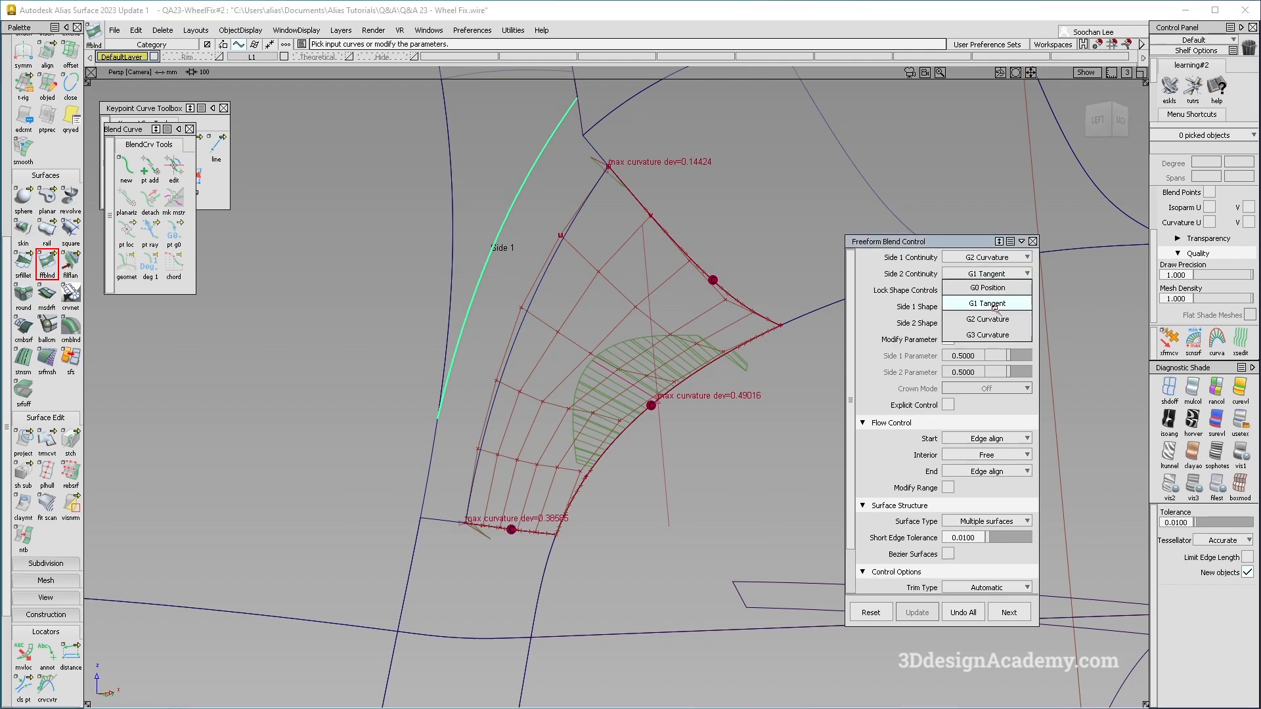
left_click(994, 318)
left_click(517, 399)
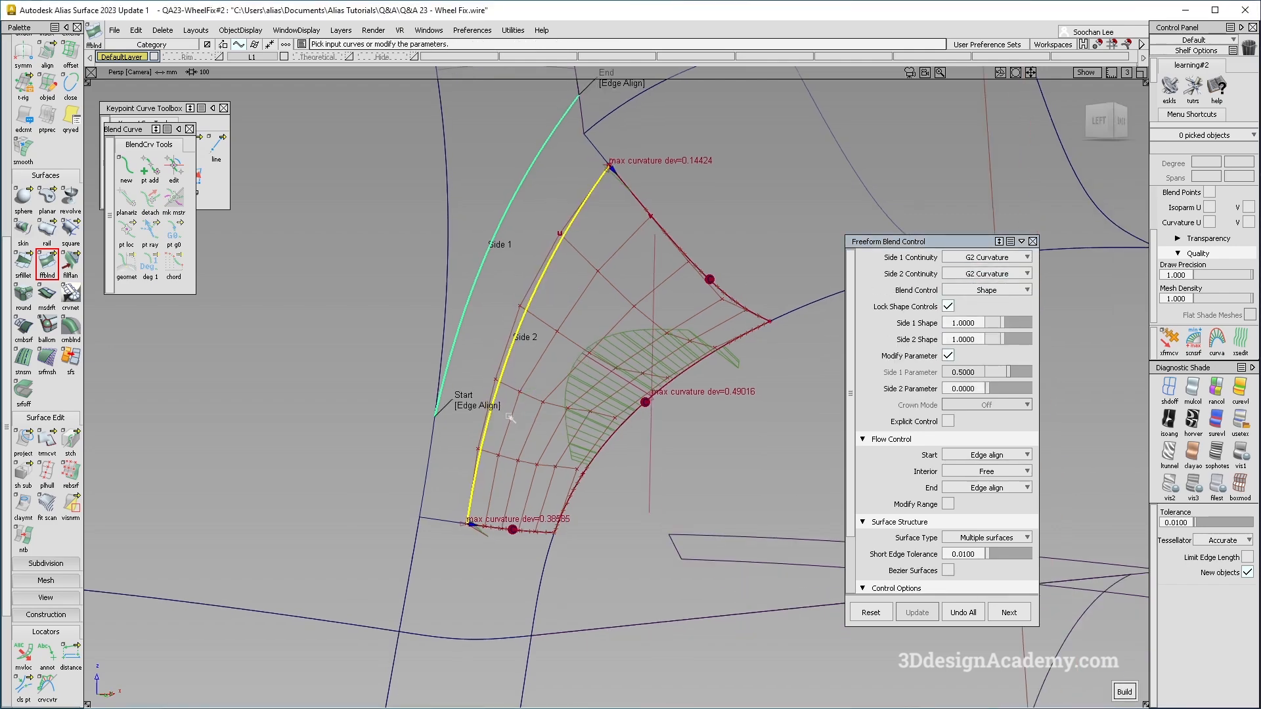
Build the freeform blend with its start flow set to Default and display its control hull
key("space")
left_click_drag(518, 385, 509, 433, "alt+shift")
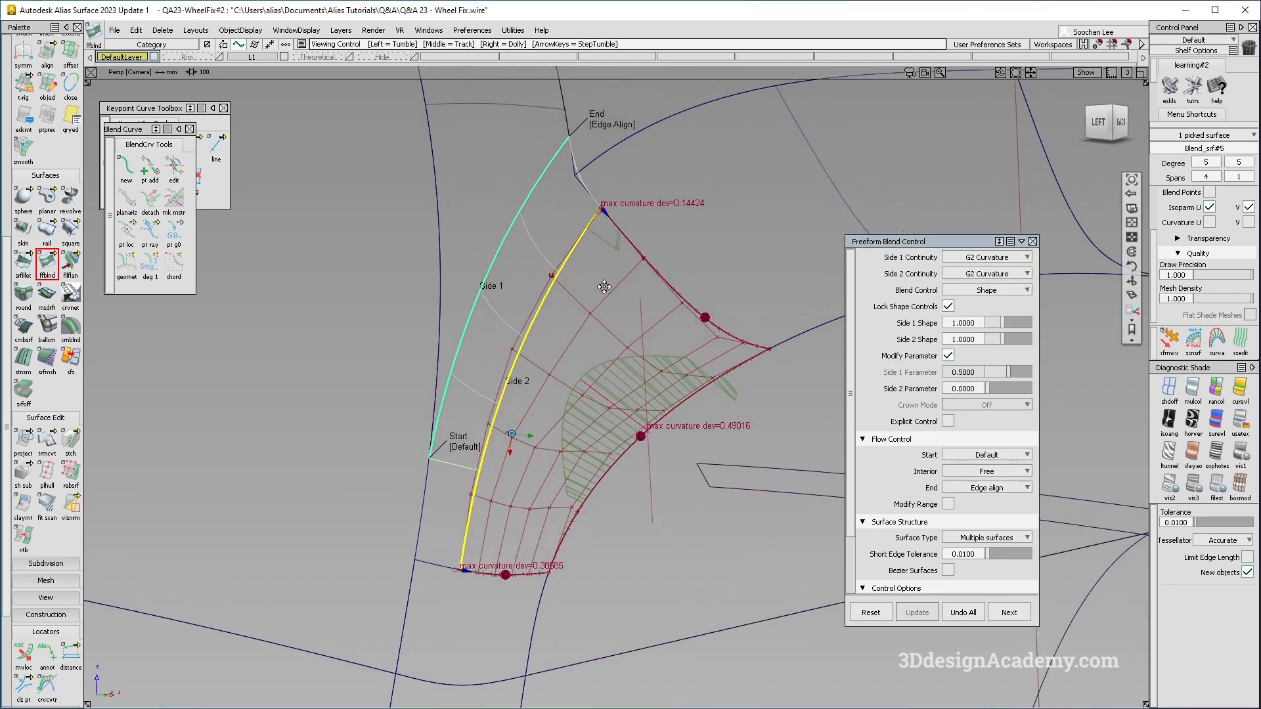
middle_click_drag(510, 432, 507, 456, "alt+shift")
right_click_drag(499, 203, 570, 308, "ctrl+shift")
left_click_drag(573, 311, 617, 312, "alt+shift")
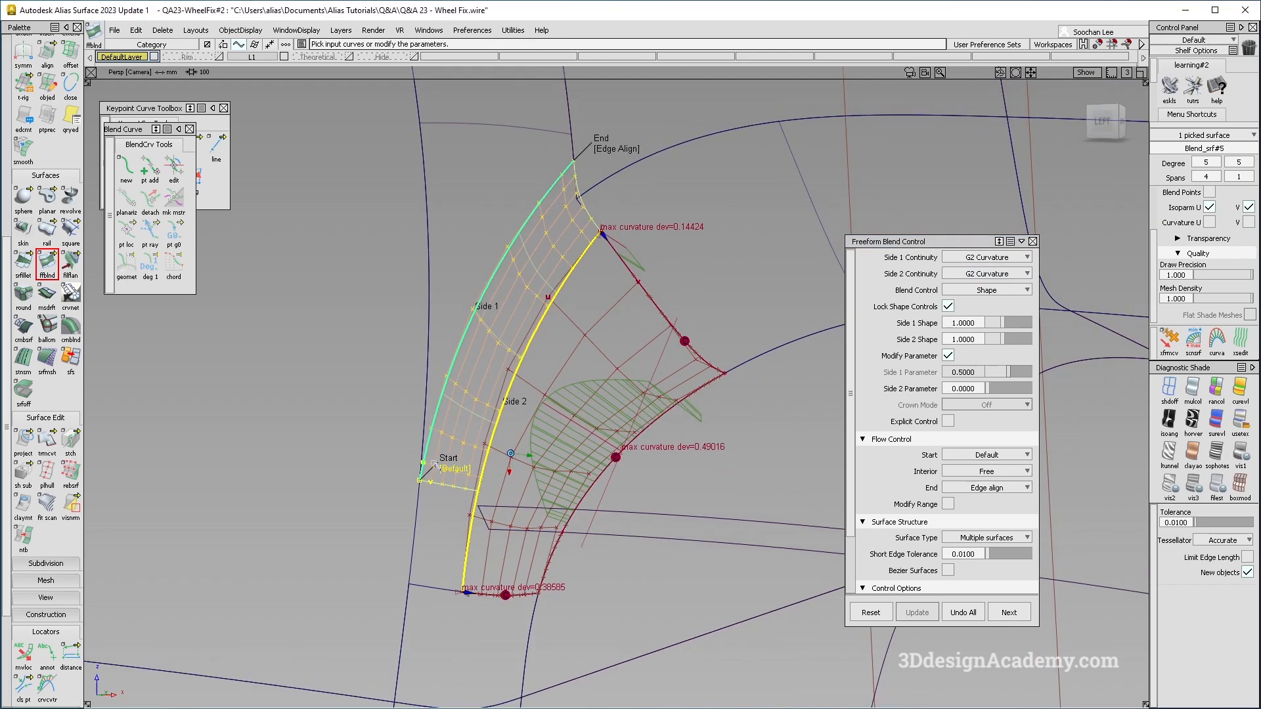
Inspect the reflections across the new blend surface and the neighbouring corner surfaces in Showroom shading
left_click_drag(577, 228, 679, 447, "alt+shift")
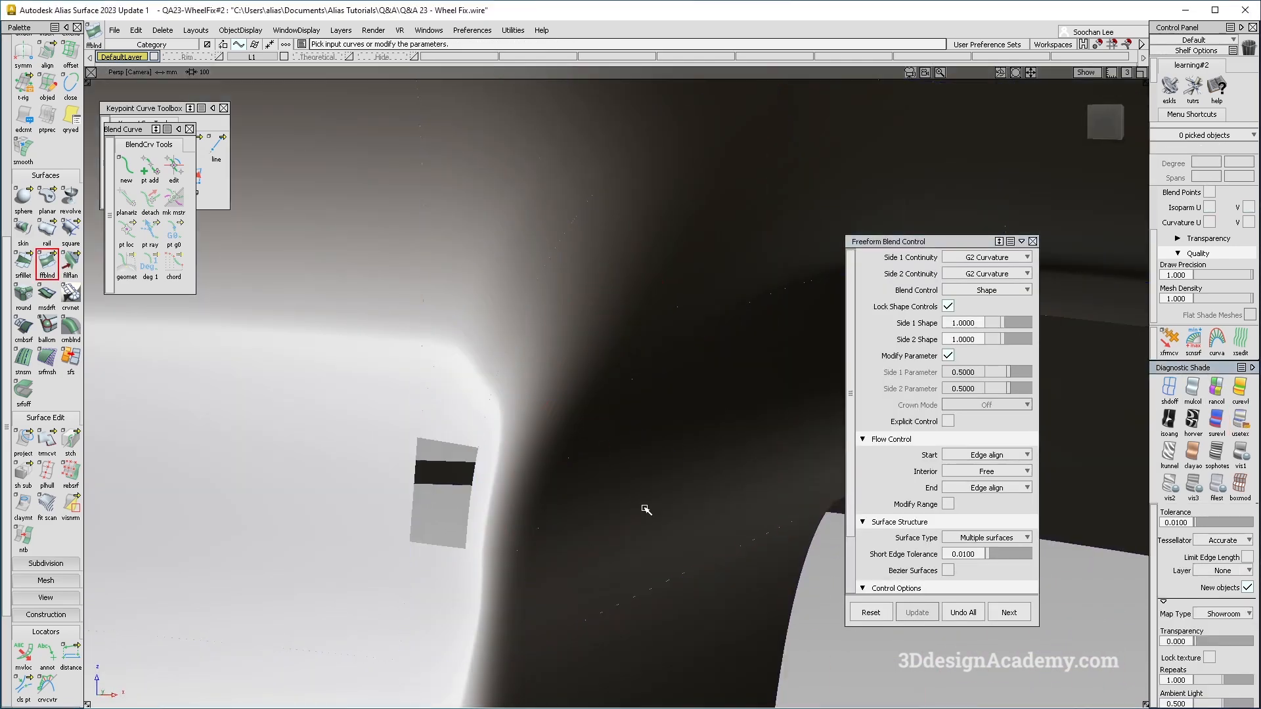
mouse_move(648, 512)
left_mouse_down("alt+shift")
mouse_move(605, 453)
mouse_move(594, 524)
mouse_move(589, 417)
left_mouse_up("alt+shift")
mouse_move(678, 469)
left_mouse_down("alt+shift")
mouse_move(590, 456)
mouse_move(590, 509)
mouse_move(526, 317)
left_mouse_up("alt+shift")
left_click(526, 497)
Reopen the freeform blend for editing and examine its upper end where it meets the neighbouring corner surfaces
left_click(50, 54)
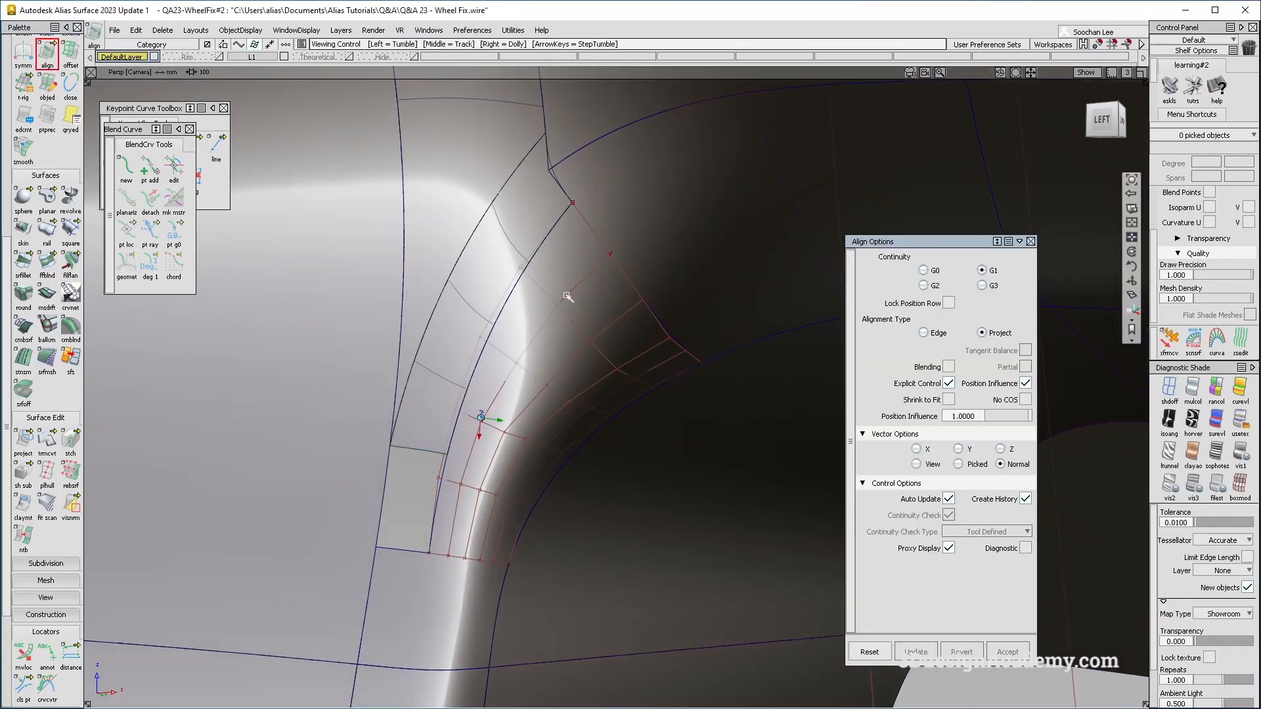
left_click(70, 118)
left_click(566, 172)
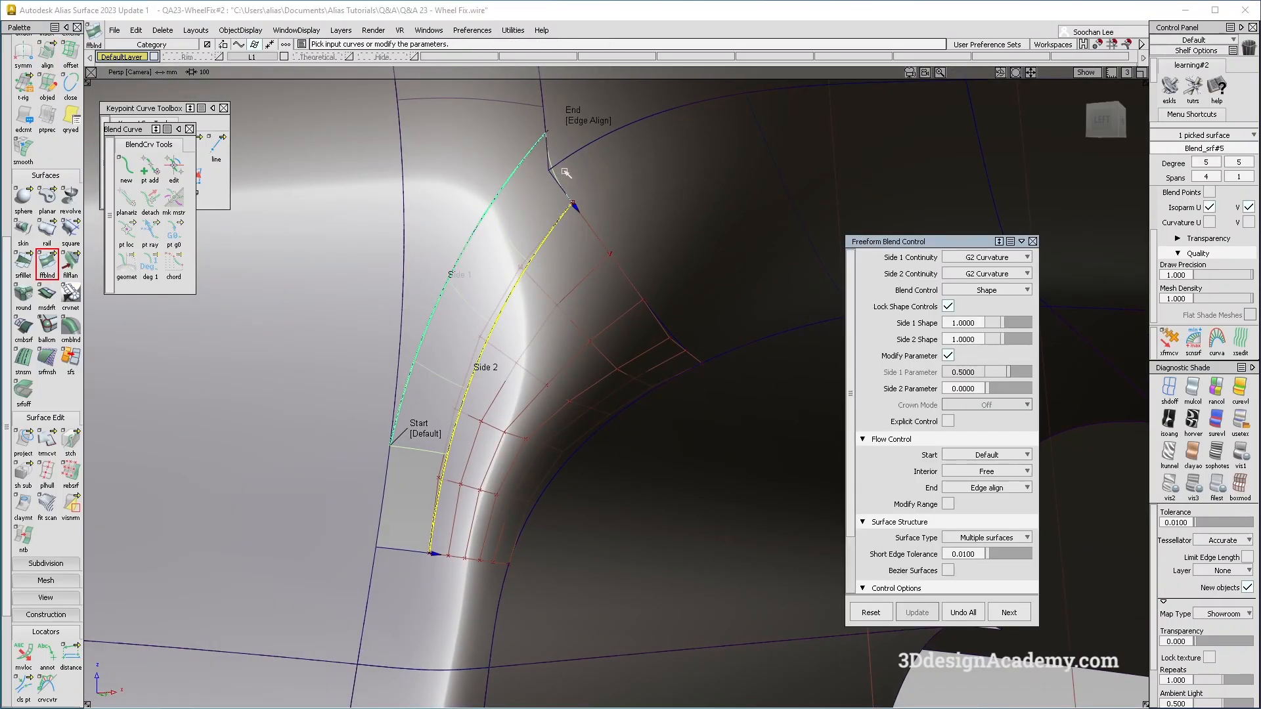
right_click_drag(568, 149, 530, 157, "alt+shift")
middle_click_drag(529, 156, 526, 233, "alt+shift")
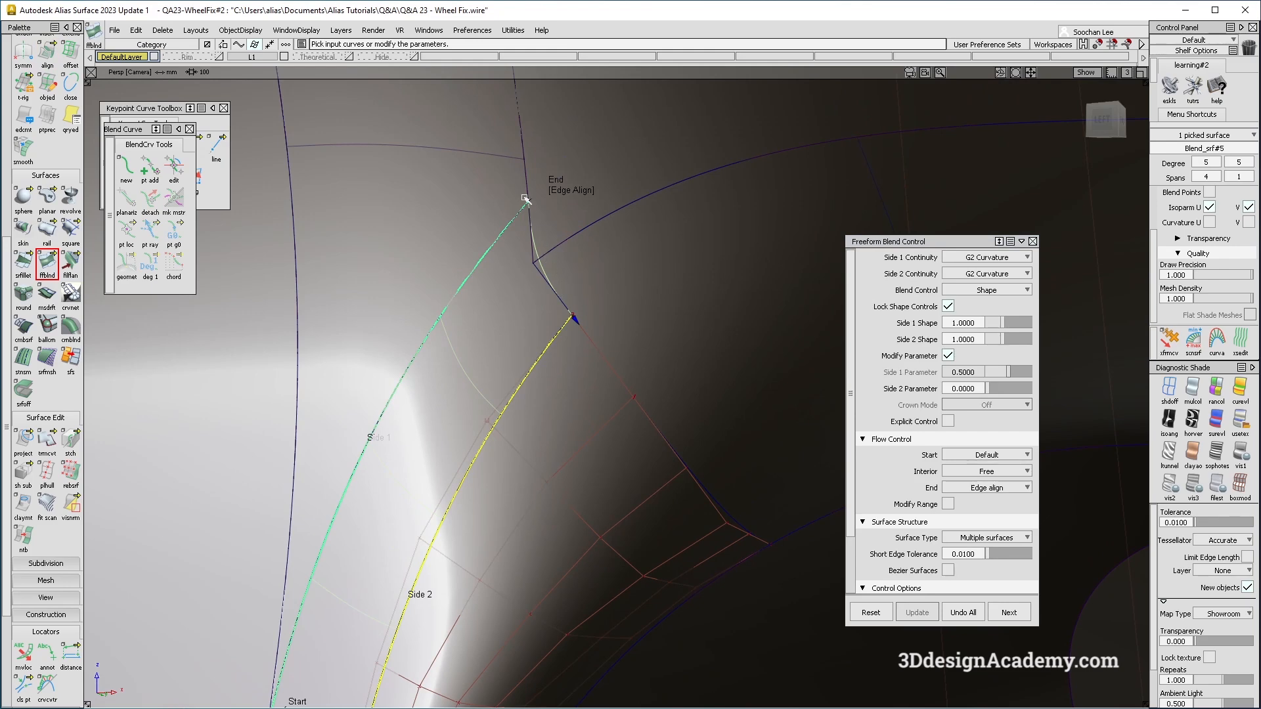
left_click(48, 262)
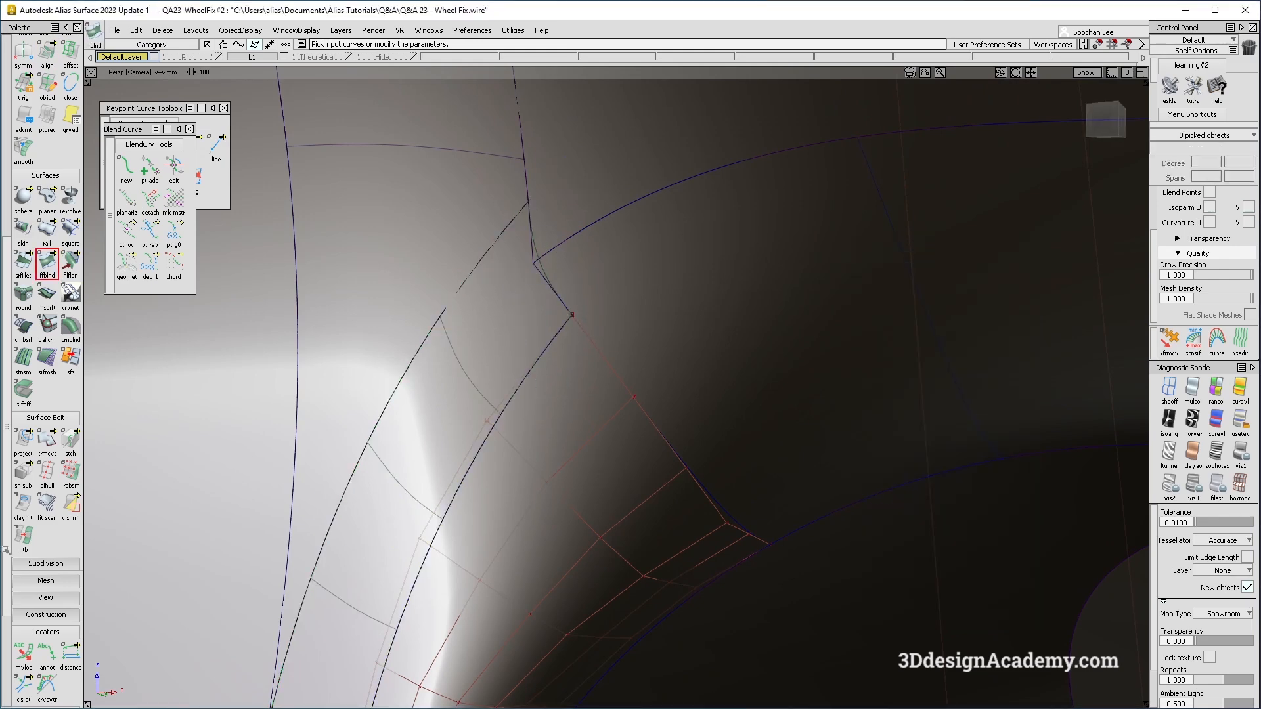
scroll(40, 355, "down", 2)
left_click(23, 377)
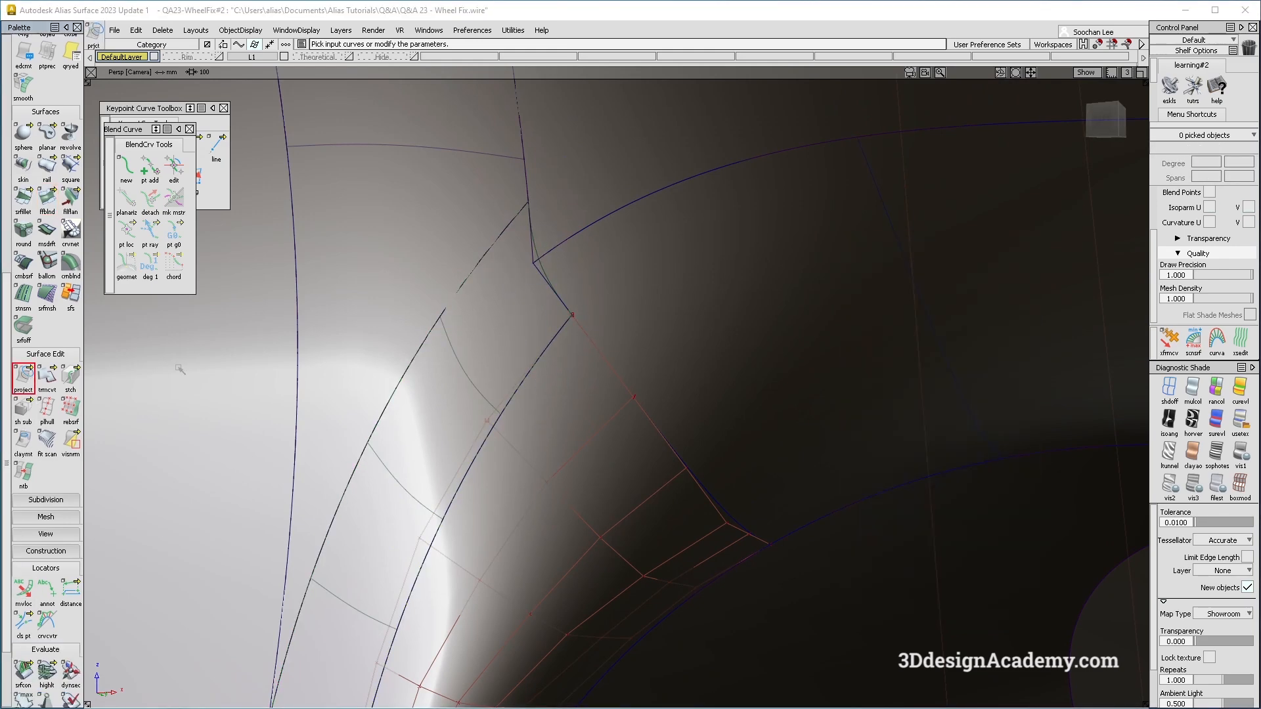
left_click(547, 249)
left_click(541, 253)
key("space")
Add surface continuity checks along the two edge segments at the freeform blend's upper end
scroll(566, 269, "up", 1)
left_click(21, 636)
scroll(21, 636, "down", 2)
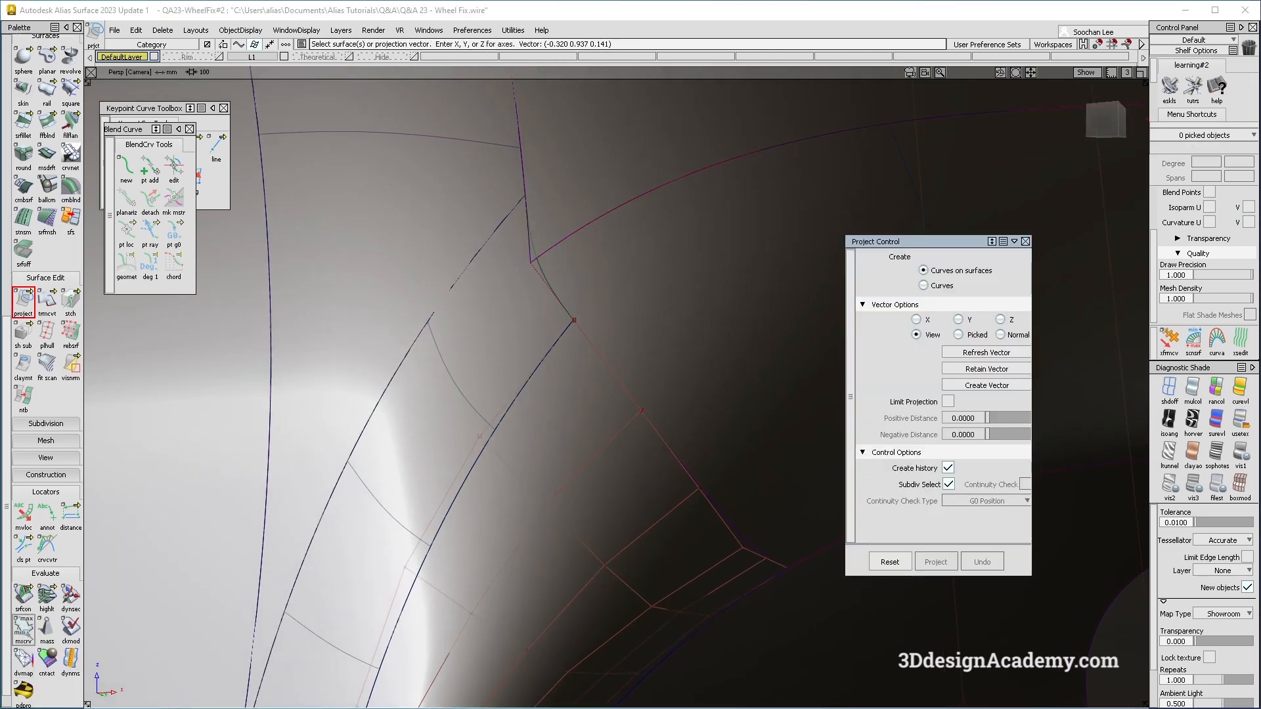
scroll(582, 231, "up", 3, "alt+shift")
left_click(505, 271)
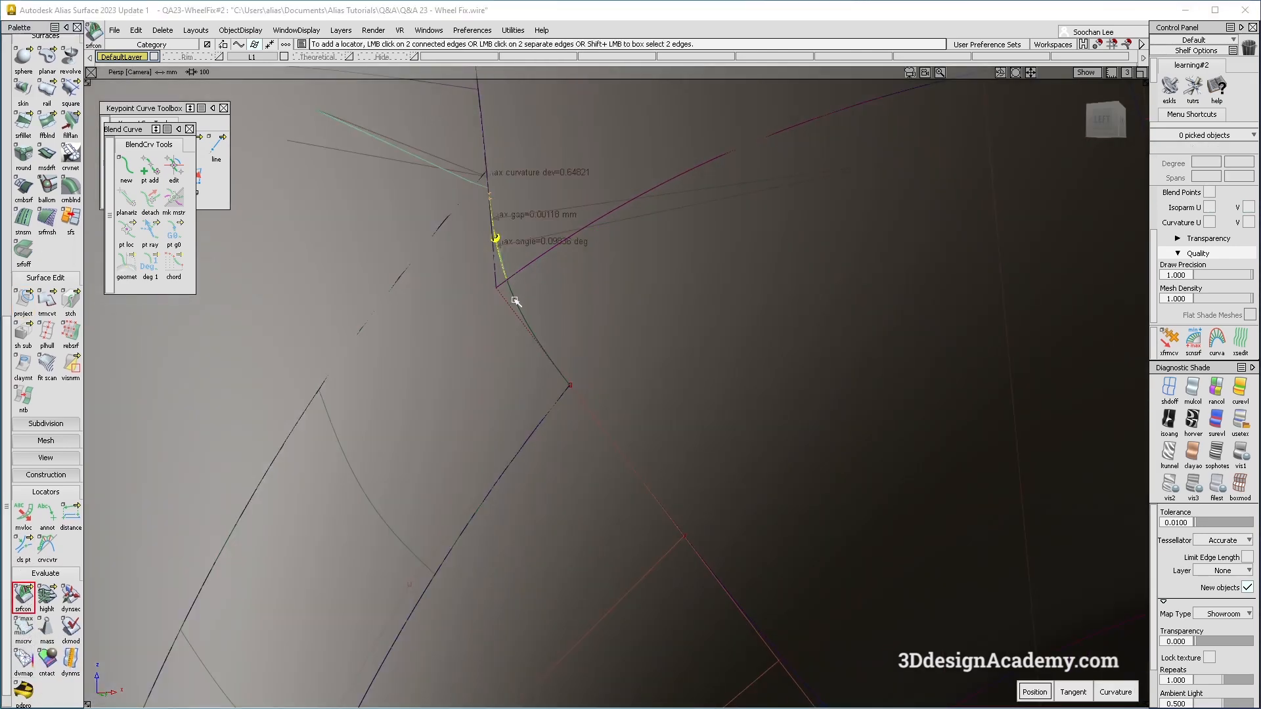
left_click(519, 302)
mouse_move(519, 301)
left_mouse_down("alt+shift")
mouse_move(536, 261)
mouse_move(555, 342)
left_mouse_up("alt+shift")
key("ctrl+z")
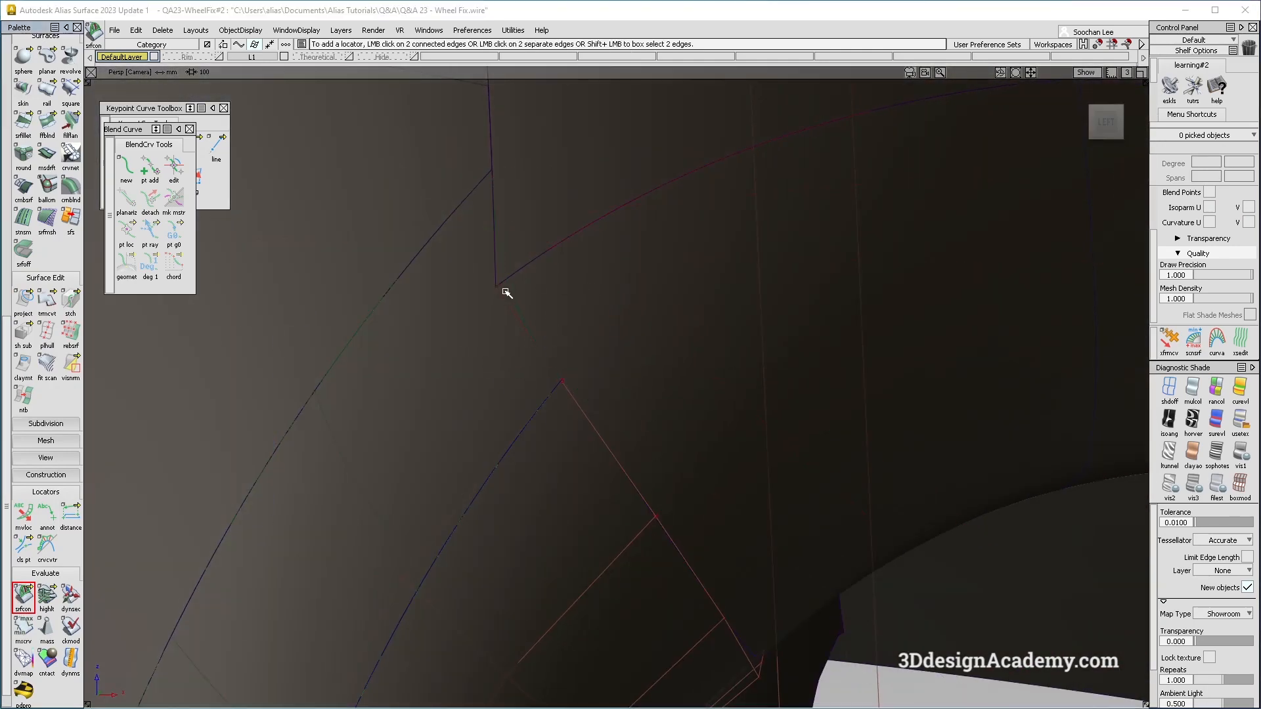
left_click(505, 290)
left_click(505, 273)
Reopen the freeform blend and set its end flow to Connect ends
left_click_drag(605, 333, 527, 340, "ctrl+shift")
left_click(526, 339)
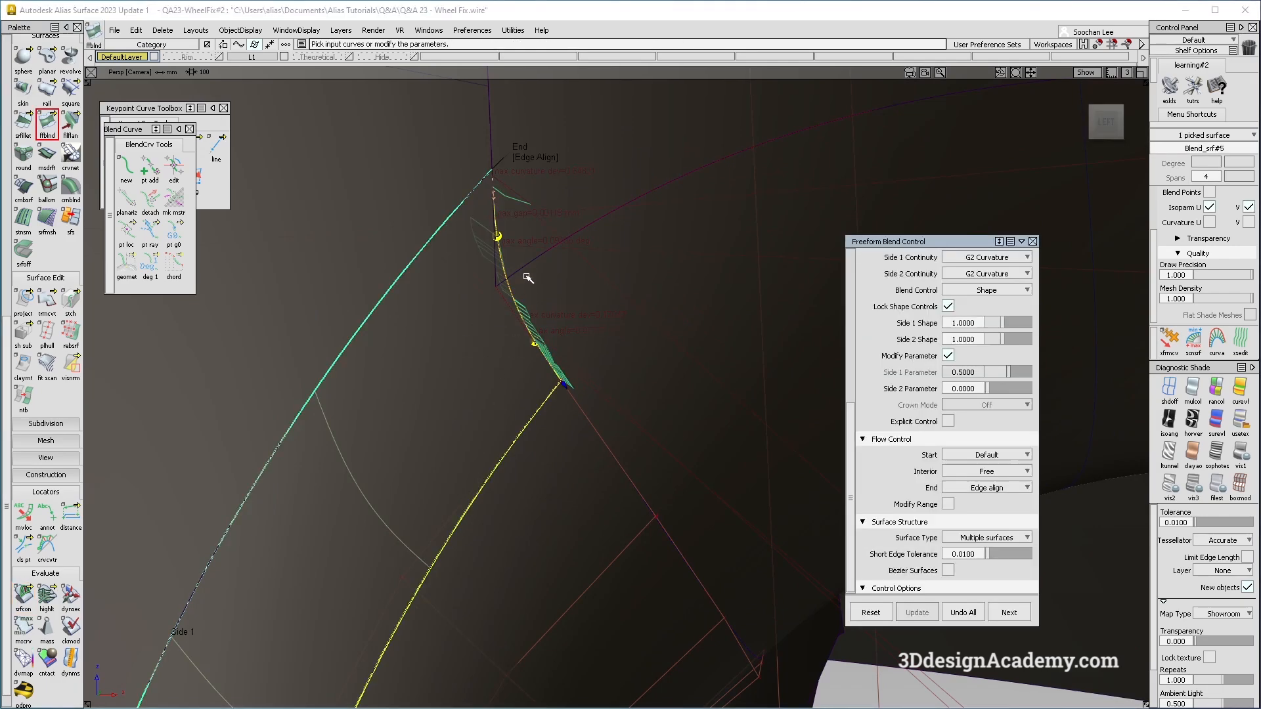
left_click_drag(620, 304, 494, 244, "alt+shift")
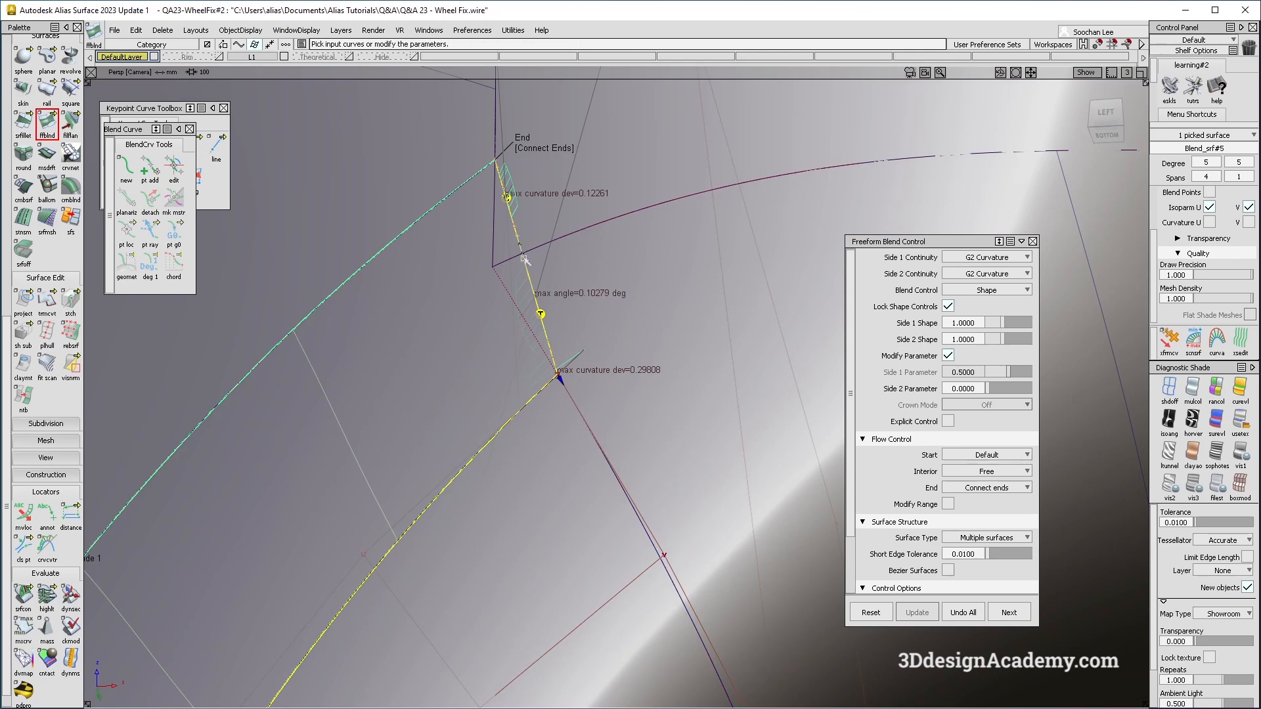
left_click_drag(545, 322, 486, 335, "alt+shift")
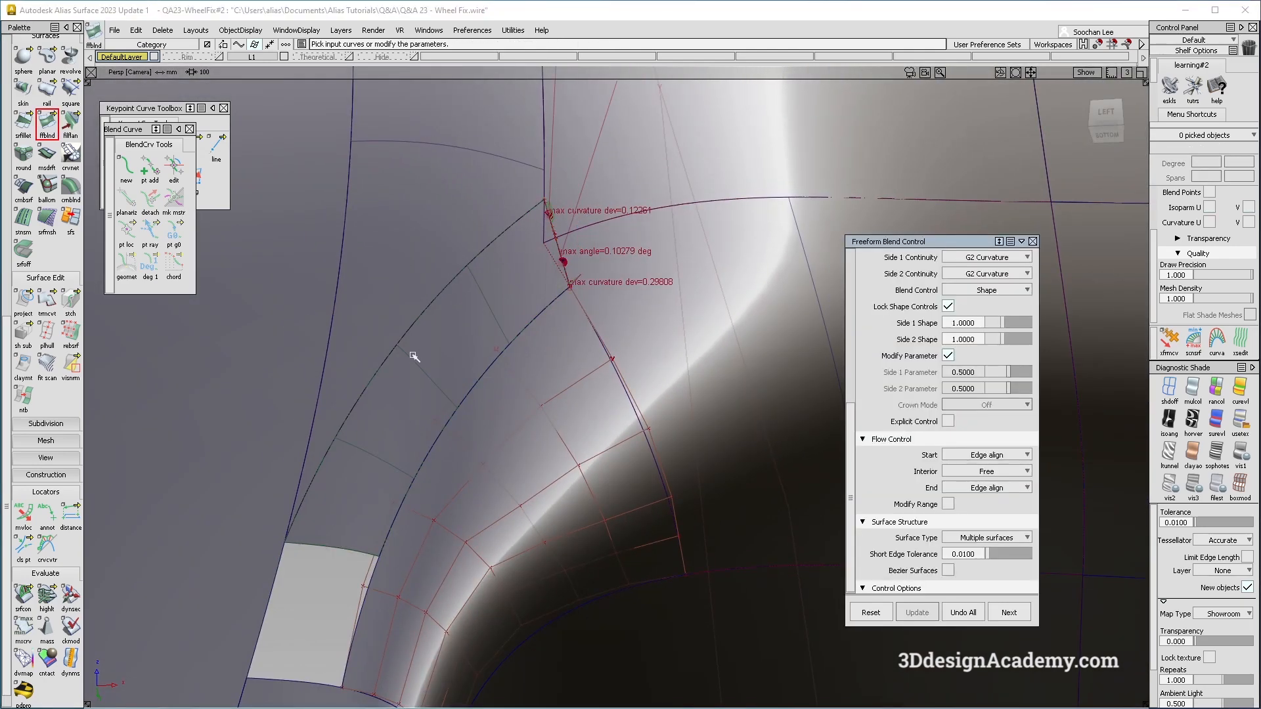
Align the blend's outer edge with G2 continuity and Edge alignment, removing its history and setting the U spans to 1
left_click_drag(414, 357, 428, 353, "ctrl+shift")
left_click_drag(428, 353, 526, 485)
scroll(48, 142, "up", 4)
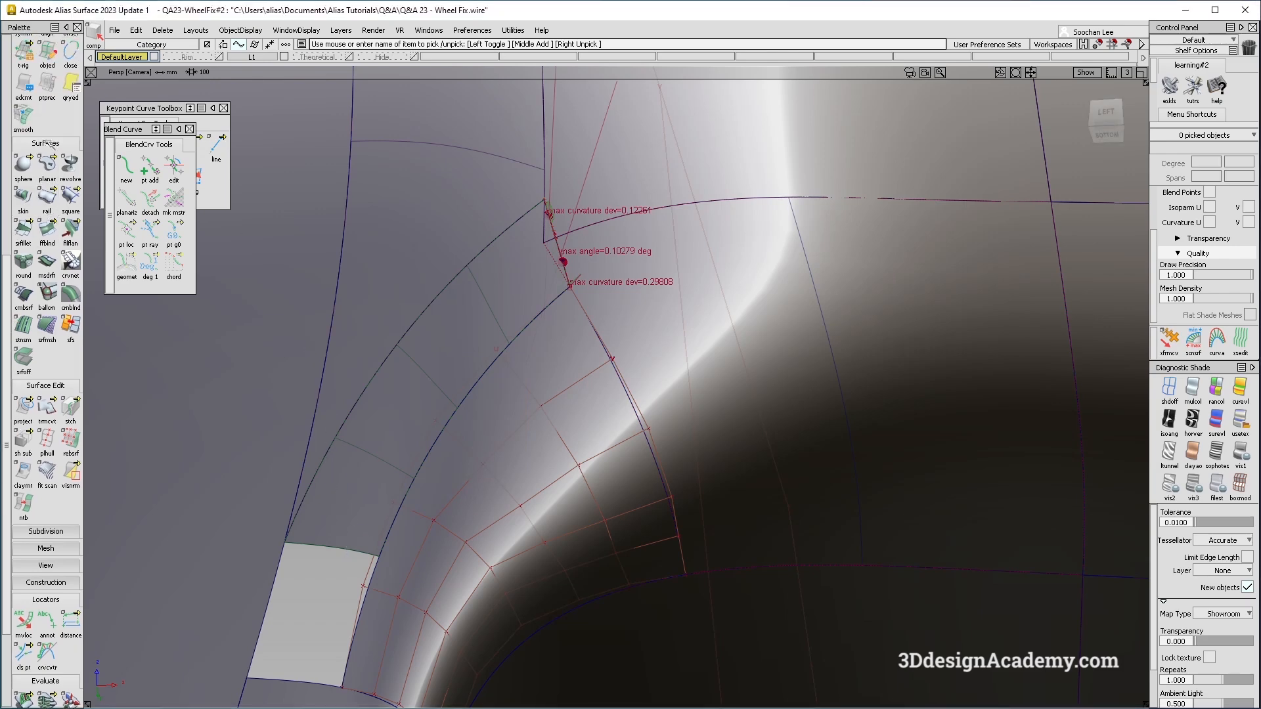
left_click(47, 70)
left_click(430, 308)
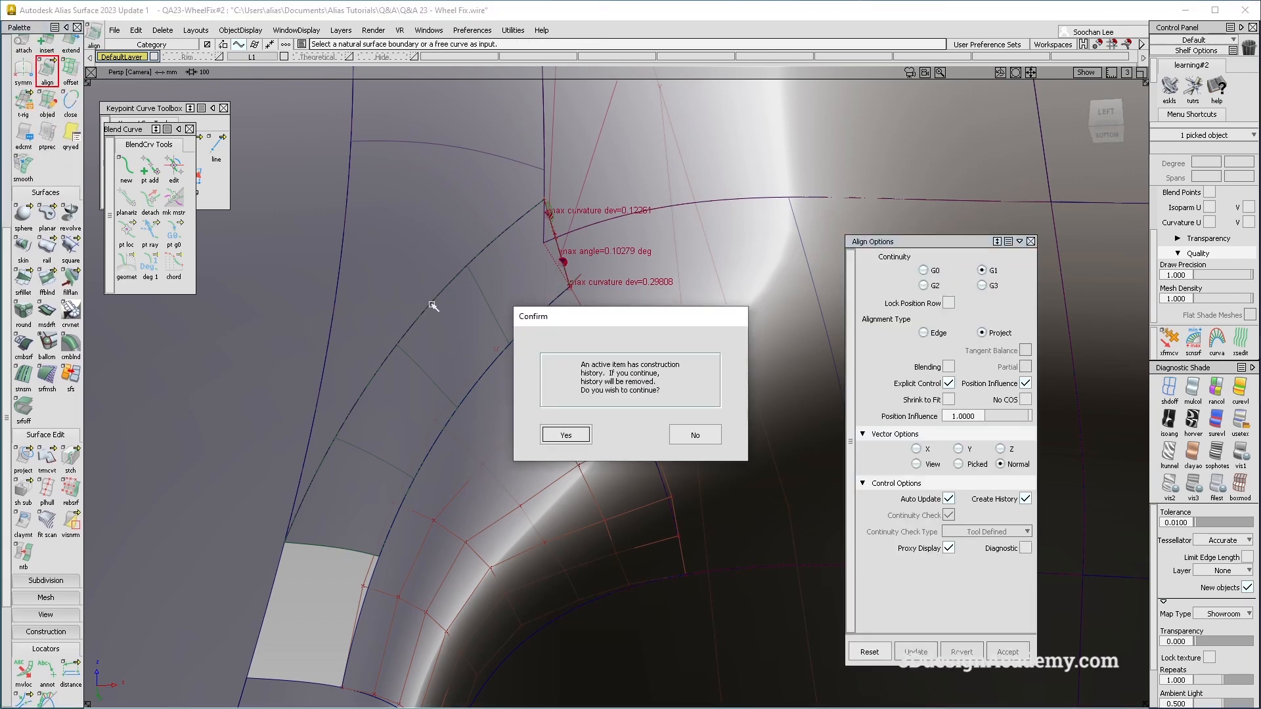
key("Return")
left_click(430, 308)
left_click(922, 286)
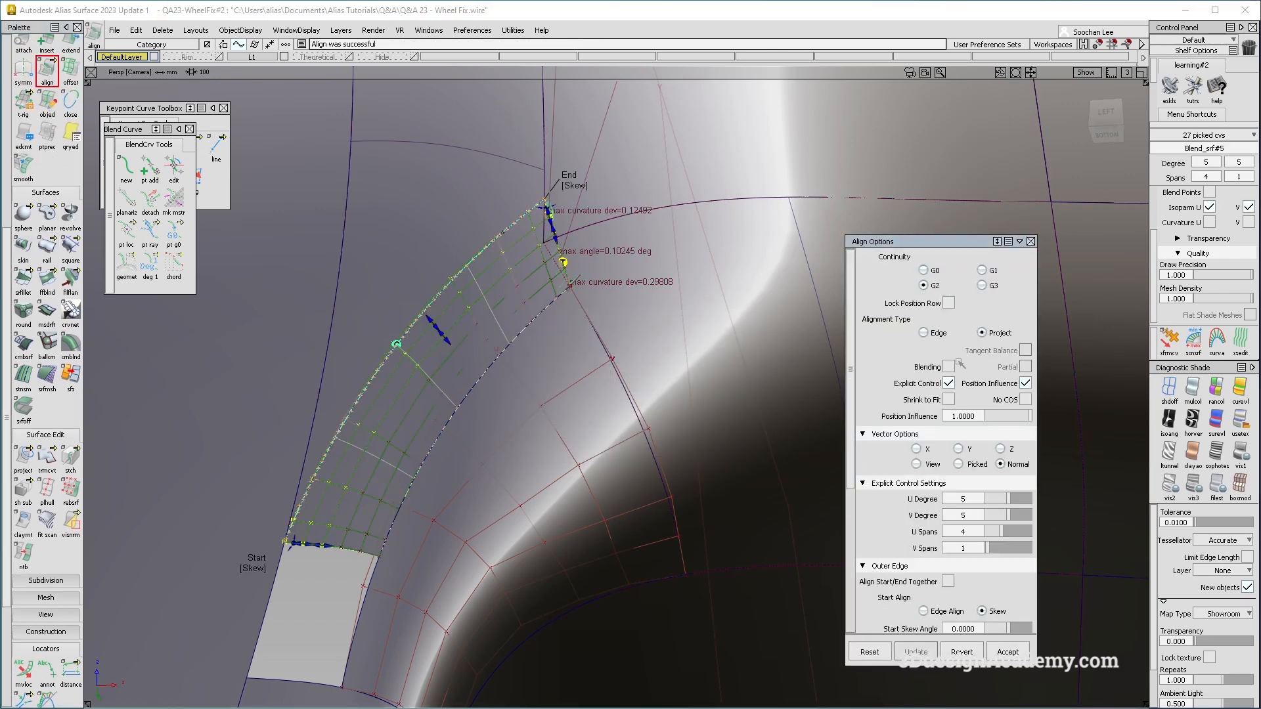
left_click(924, 333)
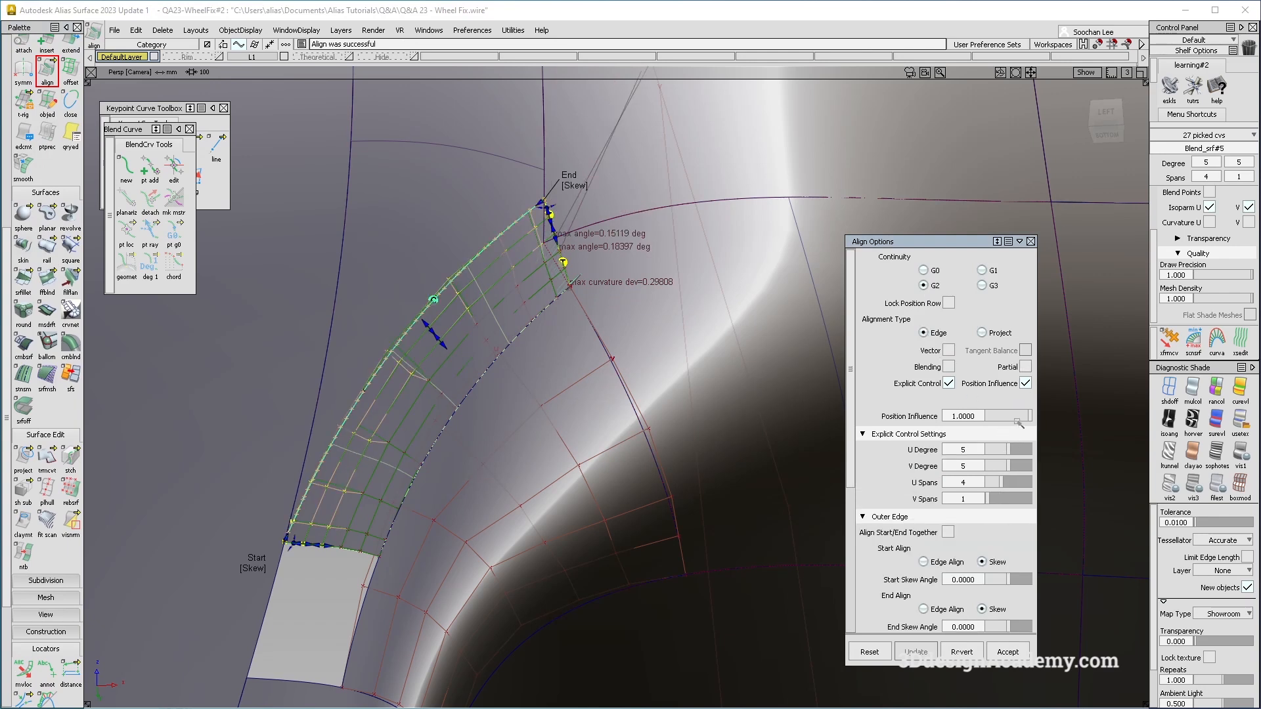
left_click_drag(1001, 484, 477, 382)
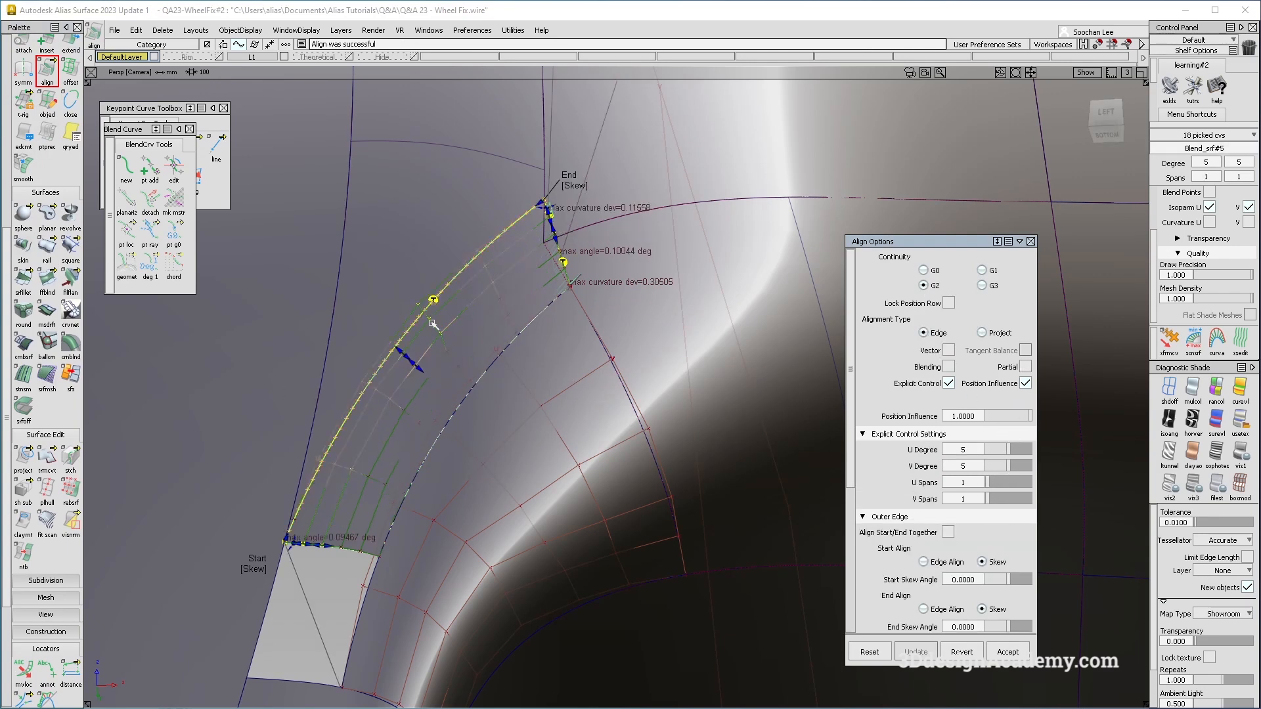
key("space")
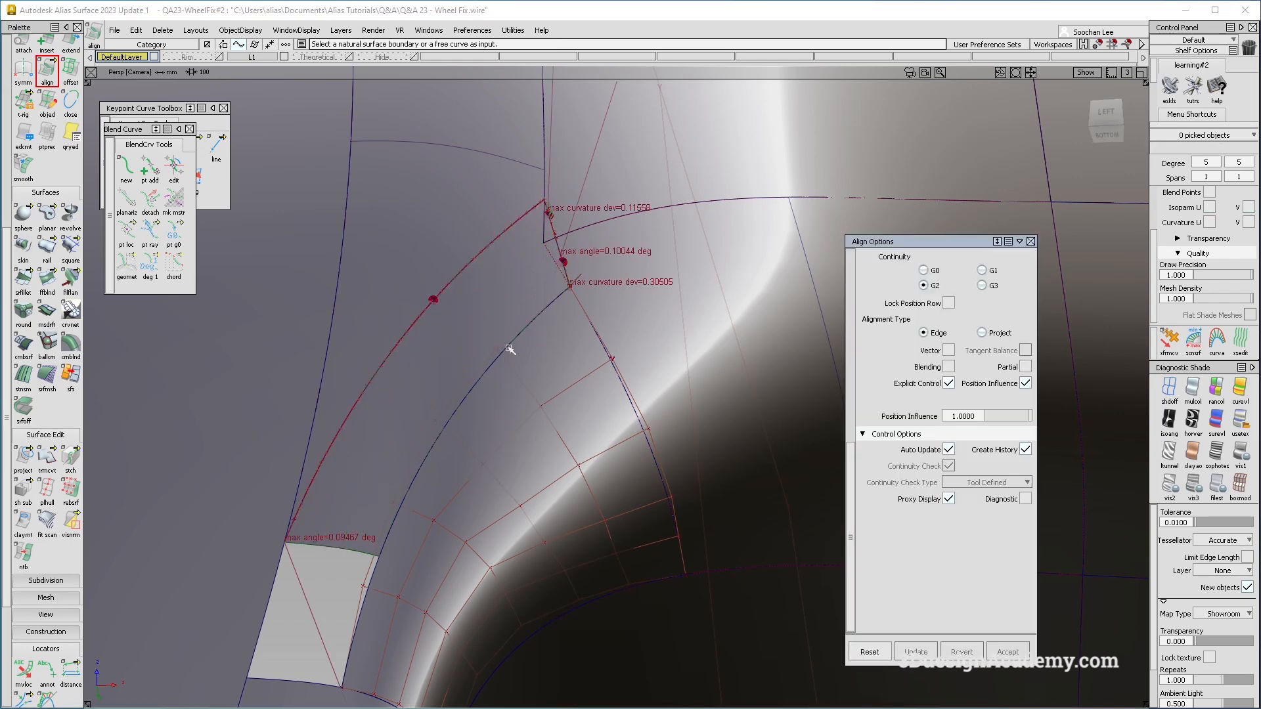
Align the blend's inner edge to the adjoining patch with G2 continuity and Partial enabled
left_click(508, 348)
left_click(533, 356)
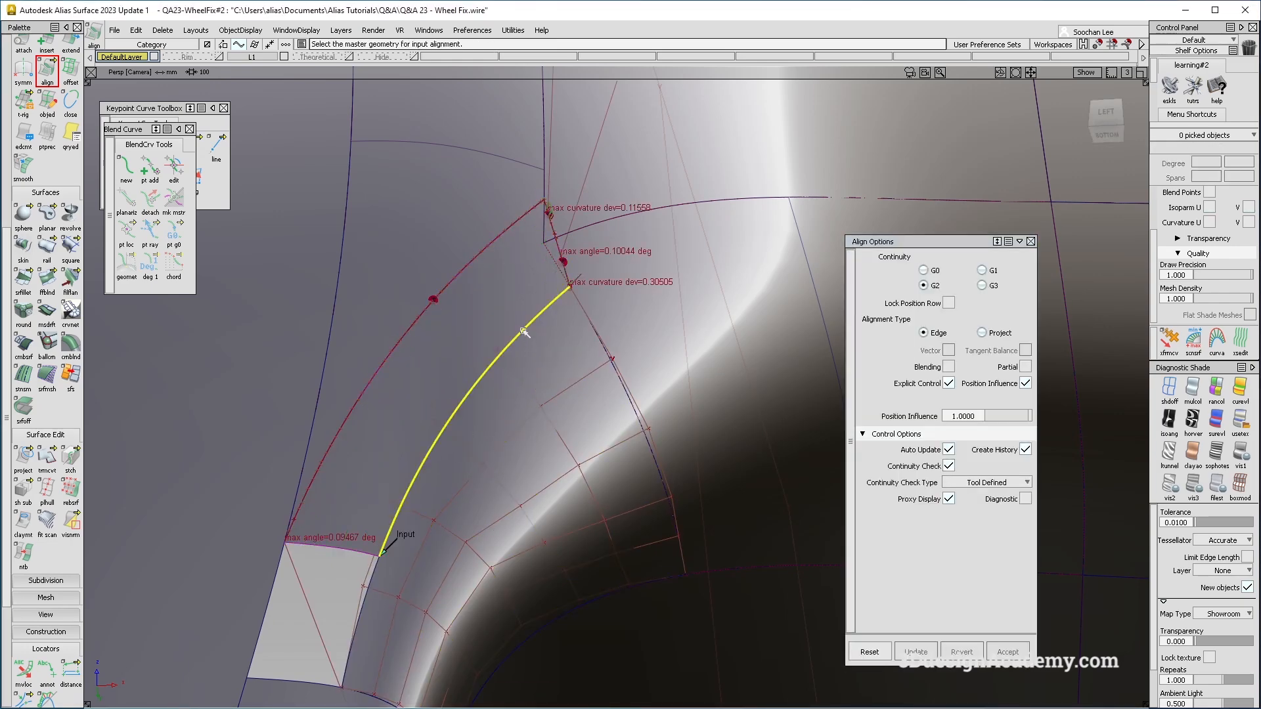
left_click(1025, 367)
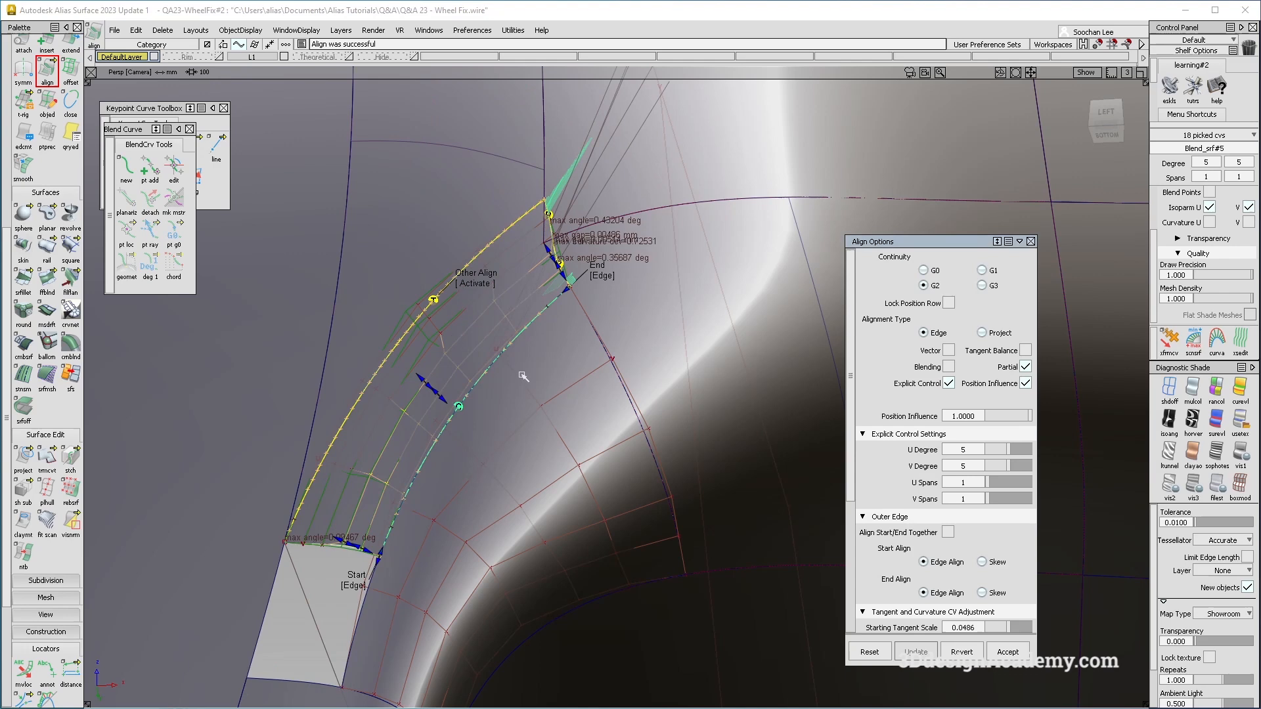
Set both the start and end of the inner-edge alignment to Skew, then deselect everything
left_click(393, 471, "alt+shift")
left_click_drag(393, 472, 452, 570, "alt+shift")
middle_click_drag(452, 570, 459, 491, "alt+shift")
left_click(386, 564)
right_click_drag(585, 394, 577, 290, "alt+shift")
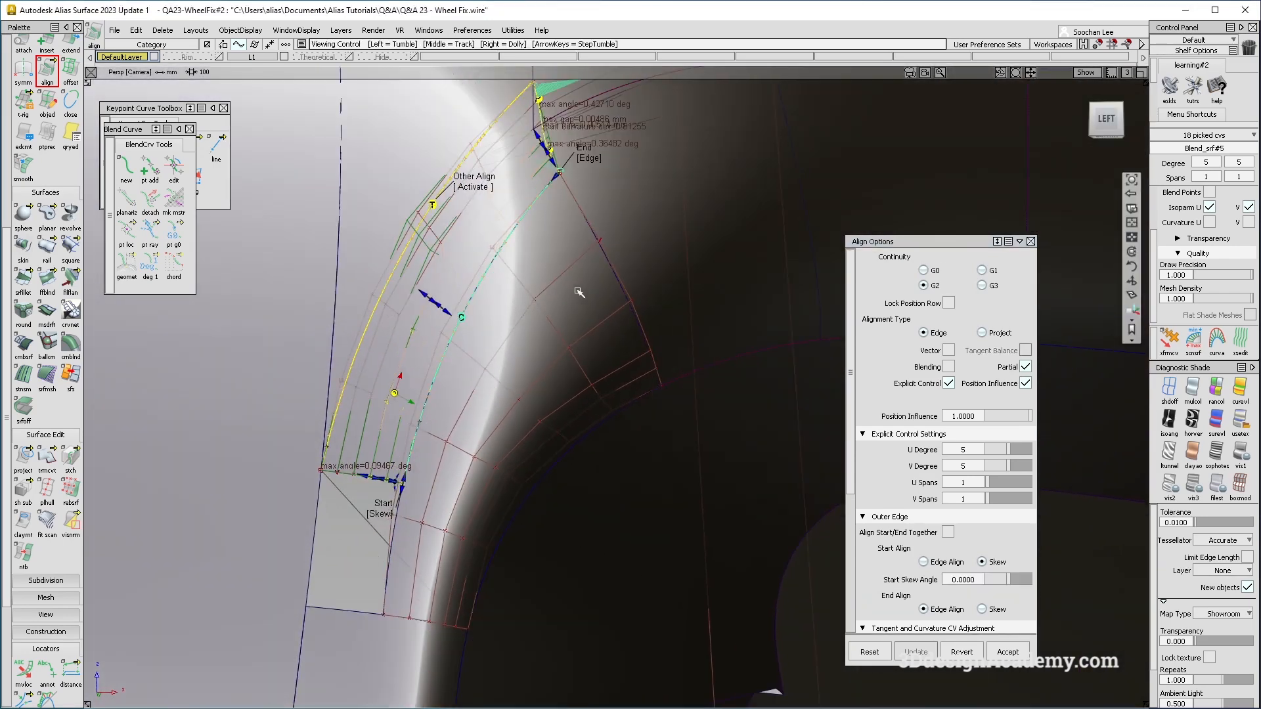
middle_click_drag(572, 197, 562, 272, "alt+shift")
left_click(556, 252, "alt+shift")
left_click_drag(557, 253, 519, 255, "alt+shift")
left_click(578, 238)
middle_click_drag(404, 380, 454, 320, "alt+shift")
left_click_drag(458, 322, 468, 307, "alt+shift")
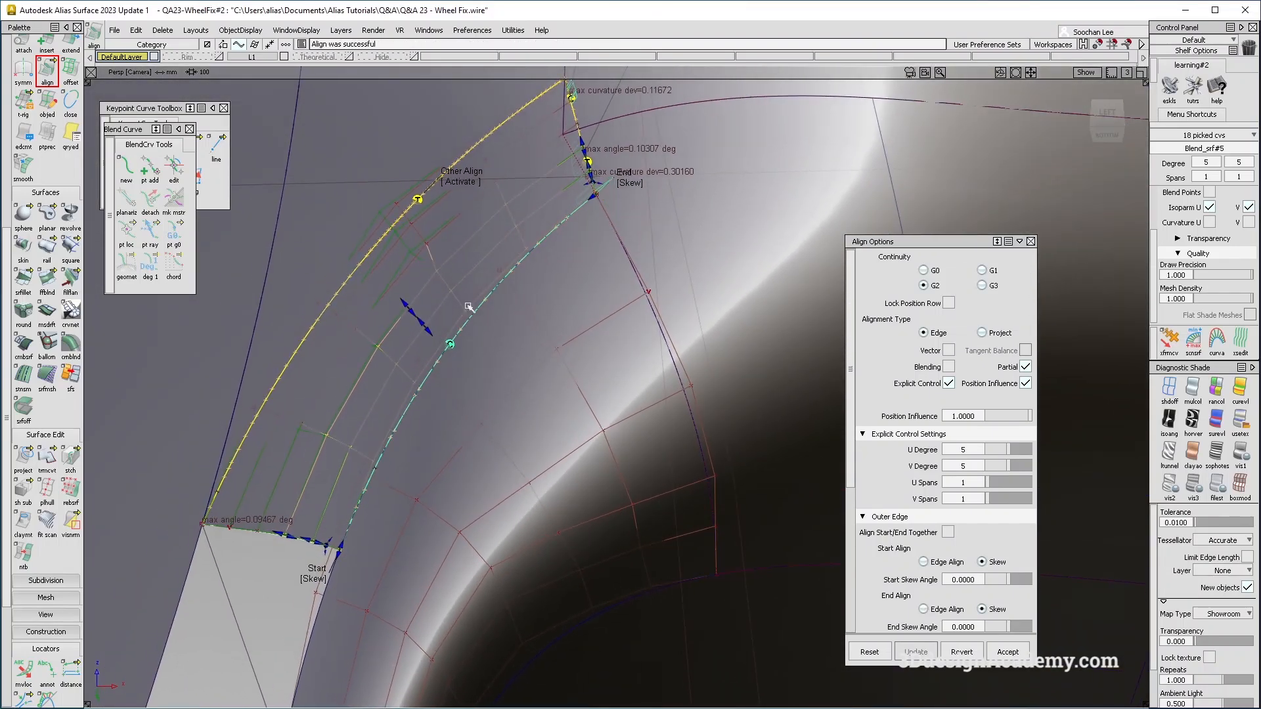
left_click_drag(468, 307, 461, 348, "alt+shift")
left_click_drag(461, 348, 490, 214, "ctrl+shift")
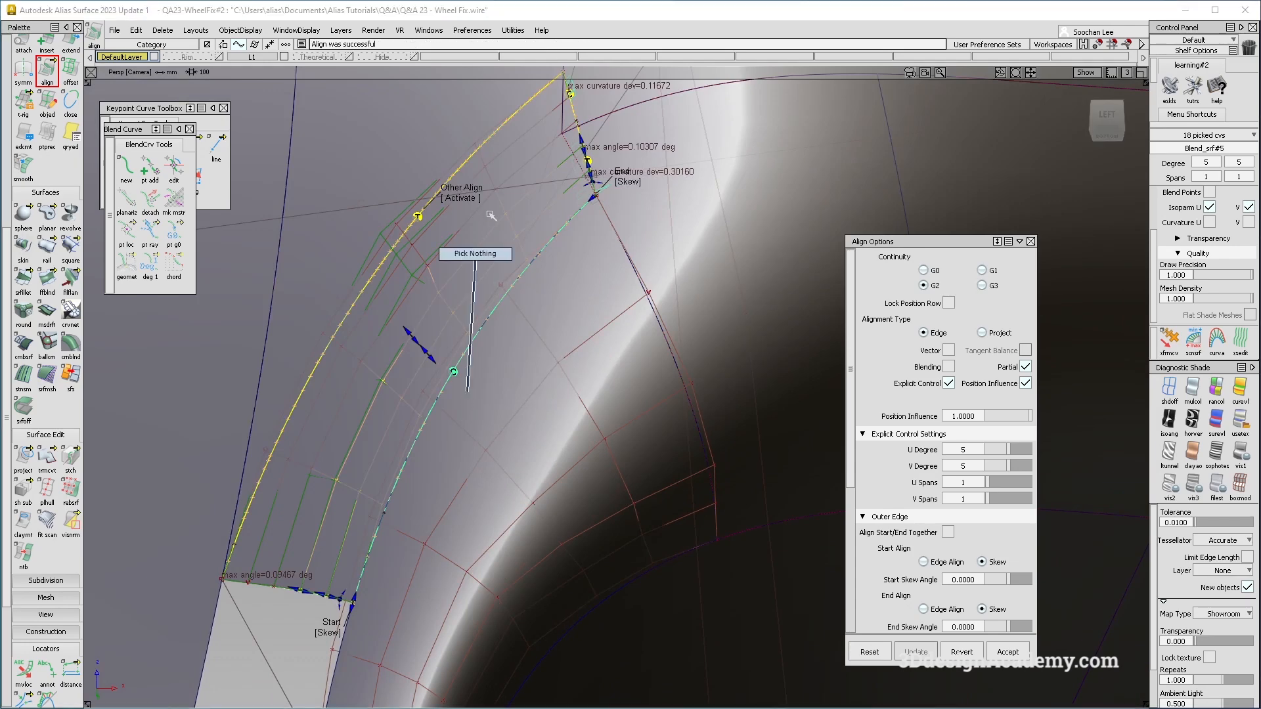
Isolate the aligned blend surface by hiding all other objects and display its control hull
left_click(240, 30)
left_click(254, 109)
left_click(78, 253)
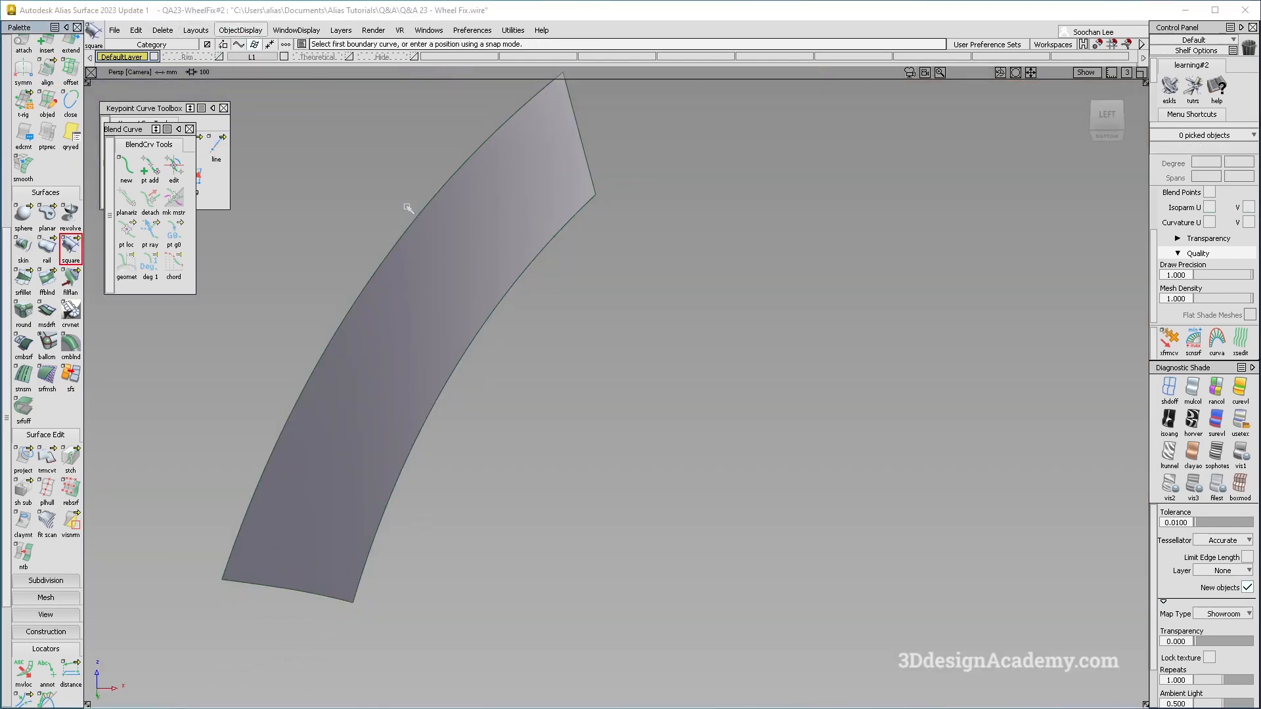
left_click_drag(541, 201, 458, 315, "ctrl+shift")
right_click_drag(343, 219, 474, 339, "ctrl+shift")
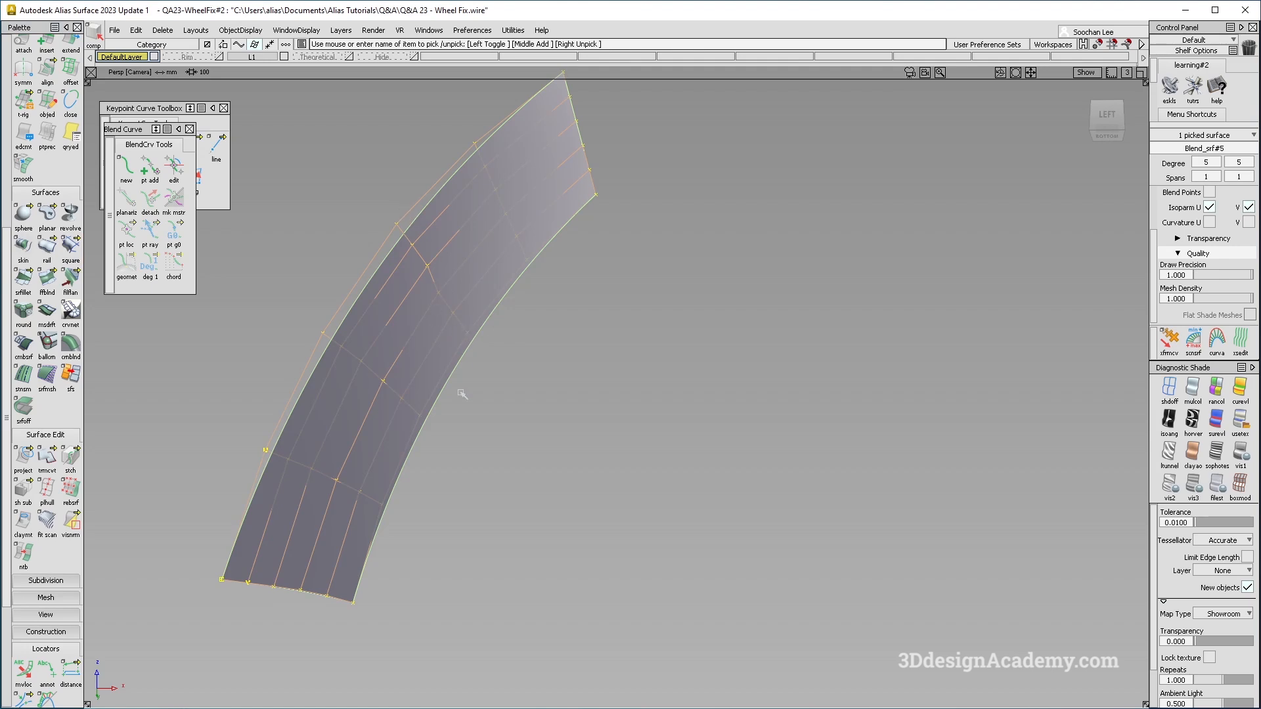
Build a degree 5, single-span Square surface from the blend's four edges, with G2 Curvature on the long sides and Free ends
left_click(70, 251)
left_click(435, 196)
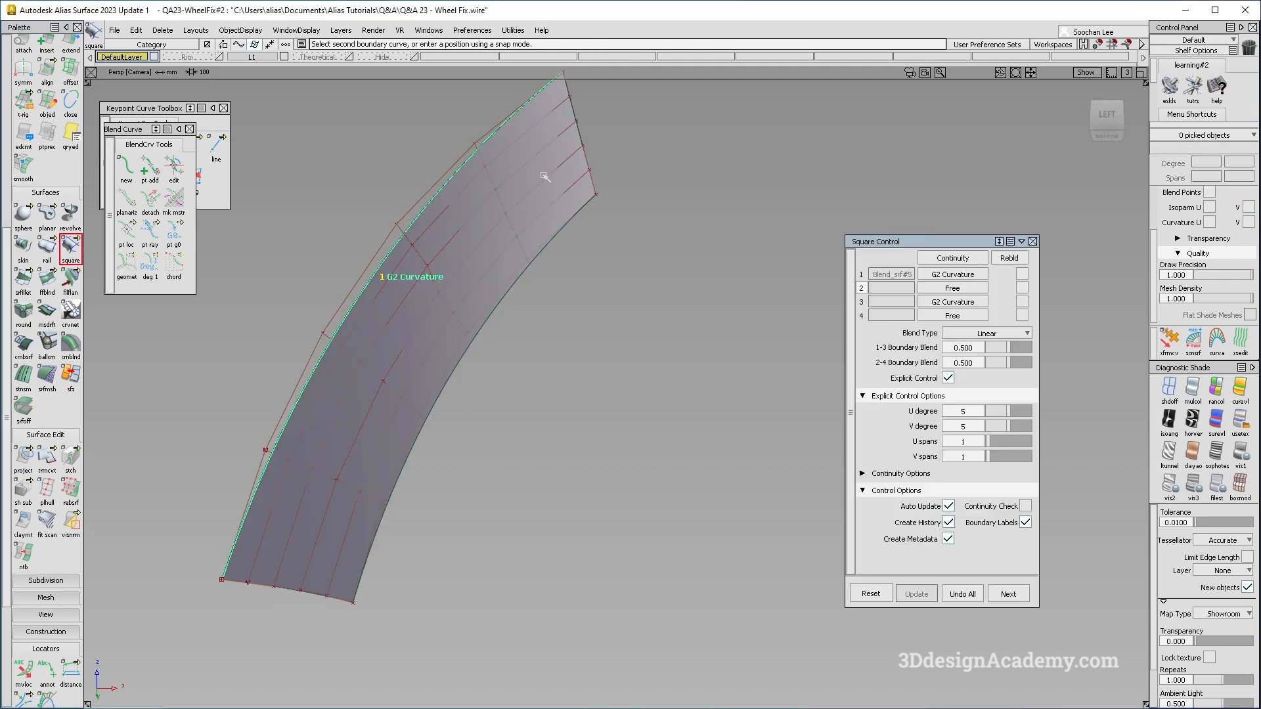
left_click(496, 368)
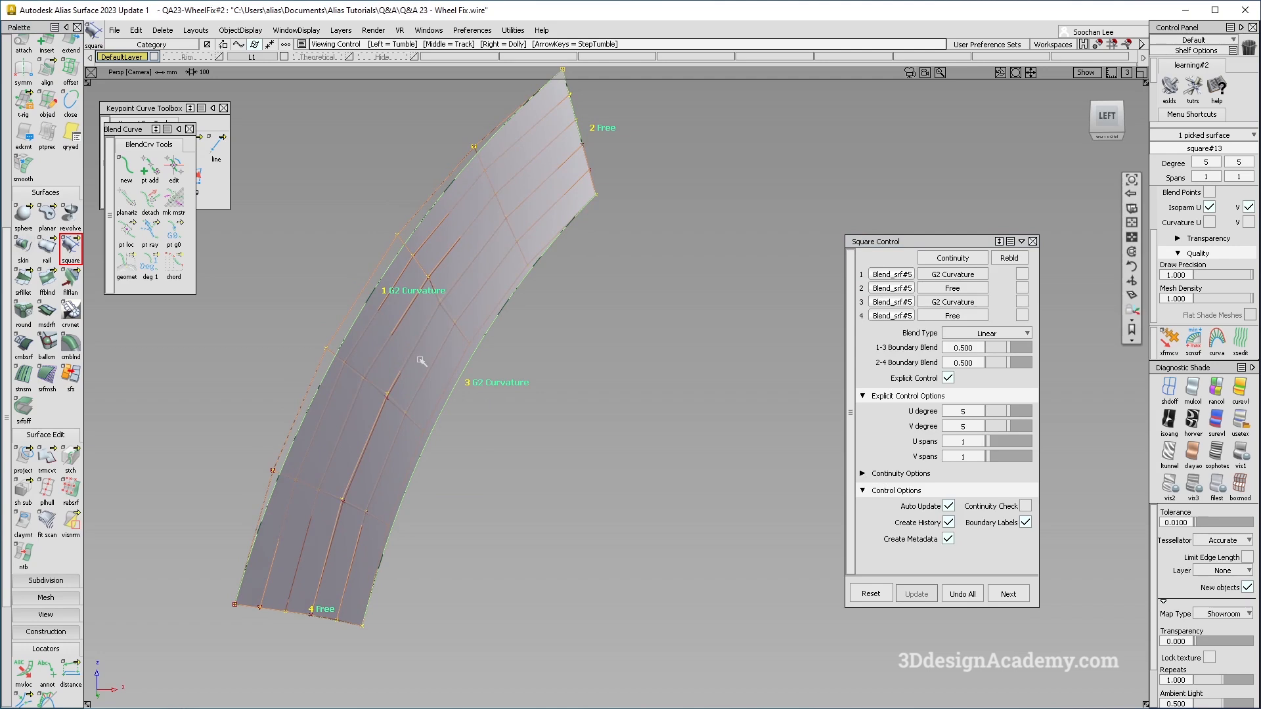
Delete the old blend surface underneath the new square surface
left_click_drag(420, 359, 402, 317, "alt+shift")
left_click_drag(383, 450, 366, 406, "ctrl+shift")
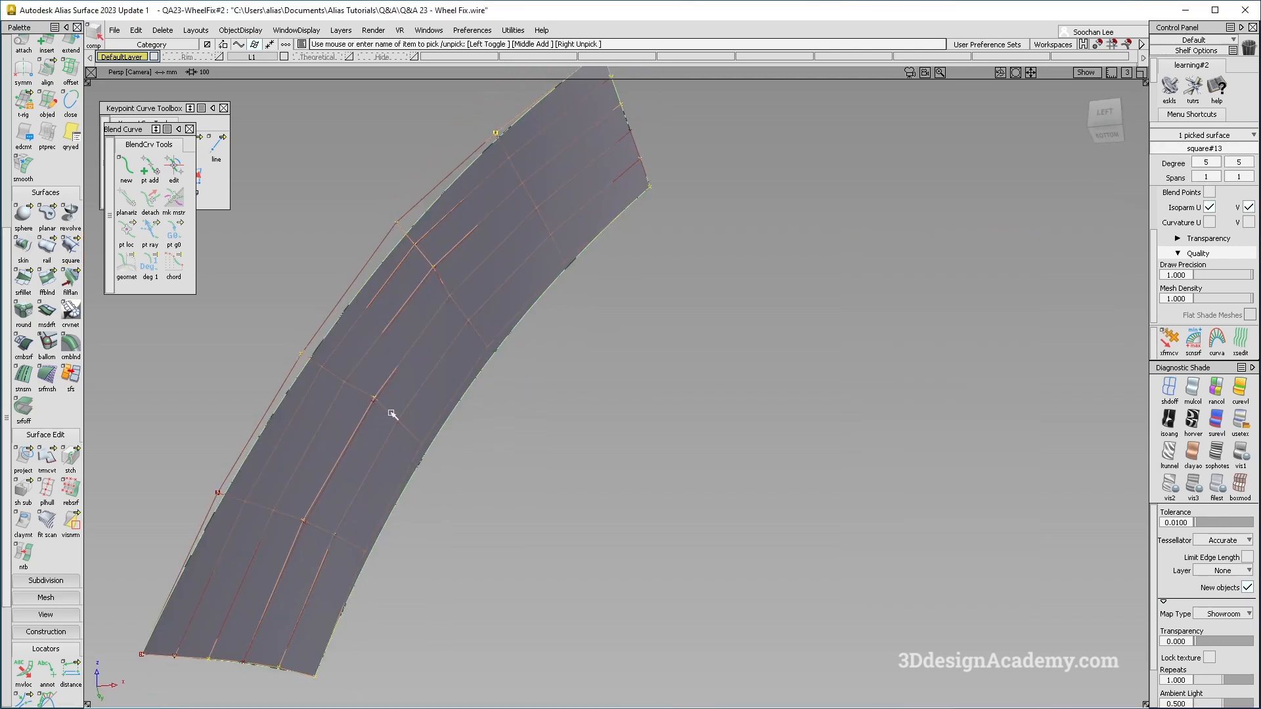
left_click(391, 412)
scroll(421, 394, "up", 10)
left_click(381, 412)
key("Delete")
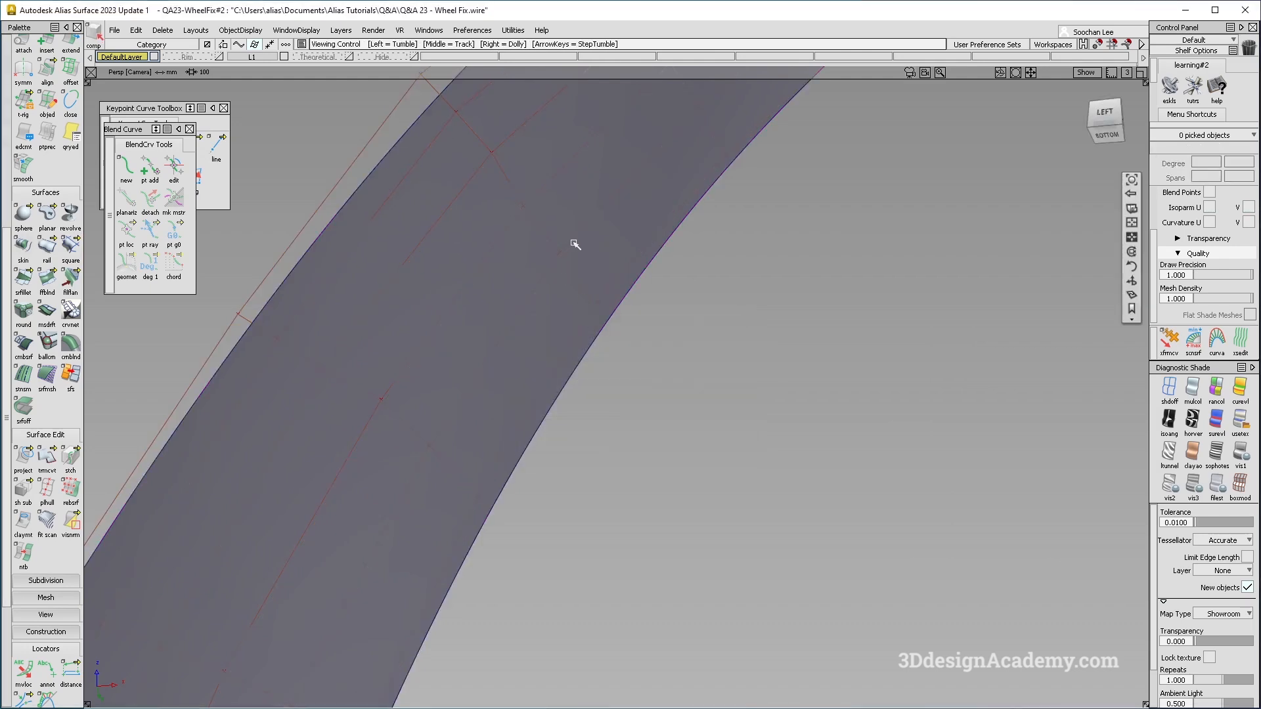
Bring the hidden wheel surfaces back into view around the new square surface
left_click_drag(574, 245, 566, 323, "alt+shift")
scroll(531, 312, "down", 10)
right_click_drag(624, 366, 737, 346, "alt+shift")
left_click_drag(601, 426, 816, 363, "alt+shift")
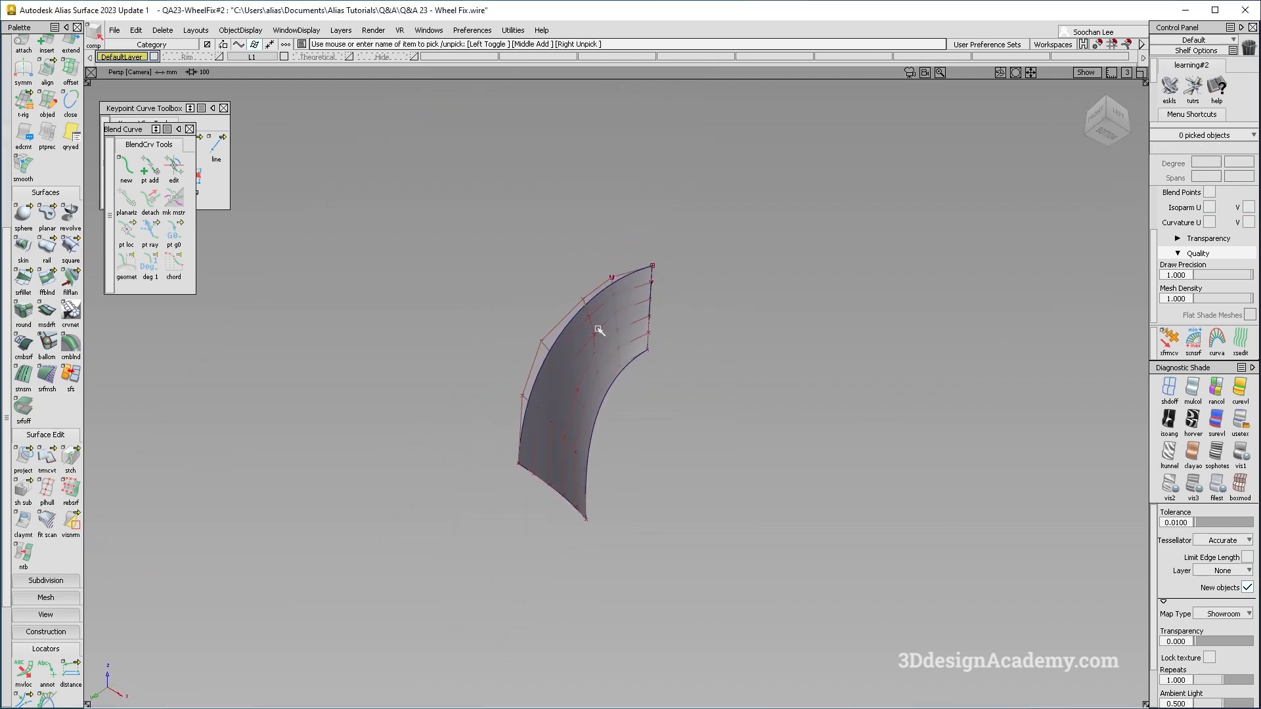
mouse_move(599, 370)
left_mouse_down("alt+shift")
mouse_move(686, 316)
mouse_move(431, 470)
left_mouse_up("alt+shift")
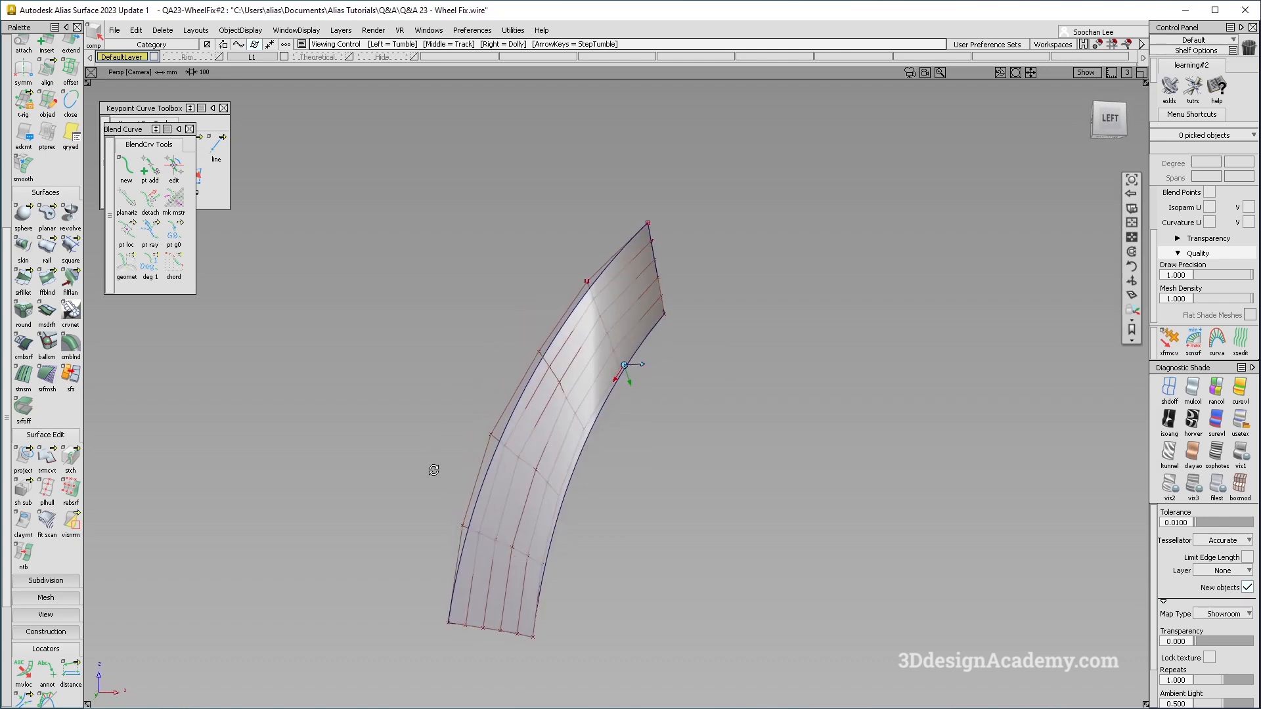
left_click_drag(625, 321, 527, 451, "ctrl+shift")
left_click(528, 455)
left_click(196, 30)
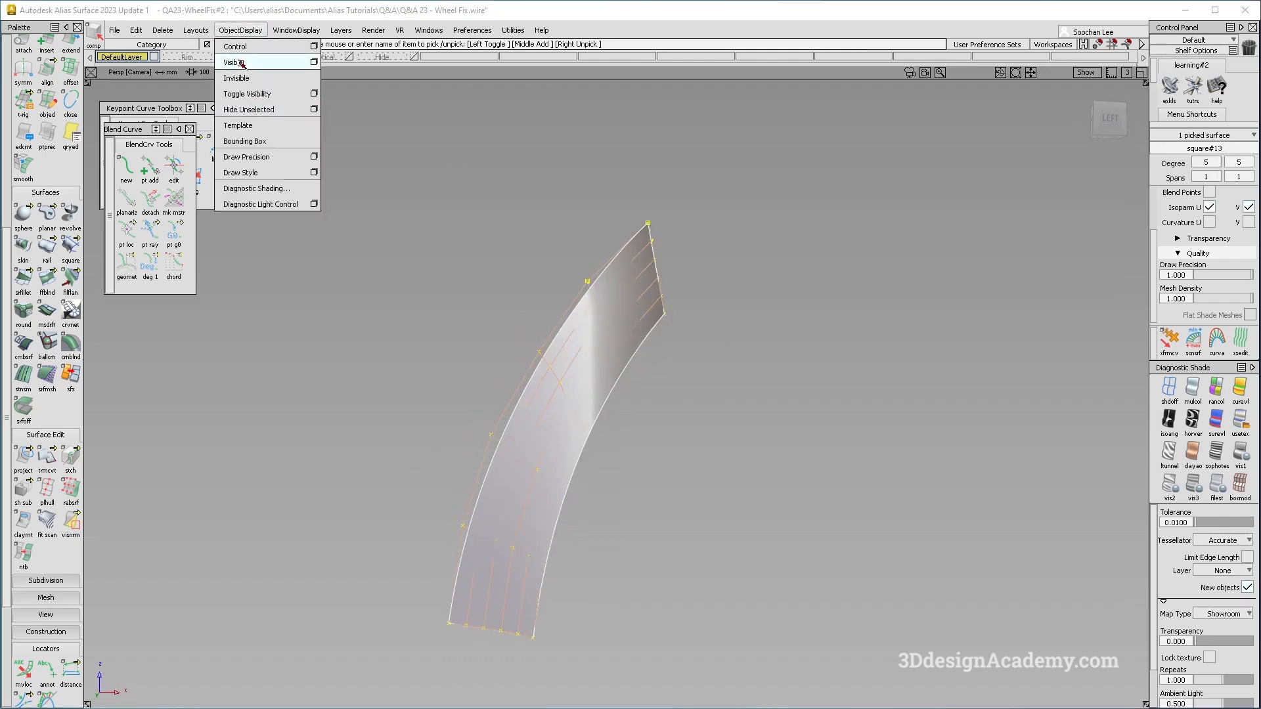
left_click(239, 76)
mouse_move(730, 365)
left_mouse_down("alt+shift")
mouse_move(652, 459)
mouse_move(681, 400)
left_mouse_up("alt+shift")
middle_click_drag(680, 400, 534, 541, "ctrl+shift")
Add a surface continuity check along the square surface's outer edge
scroll(28, 634, "down", 3)
left_click(25, 668)
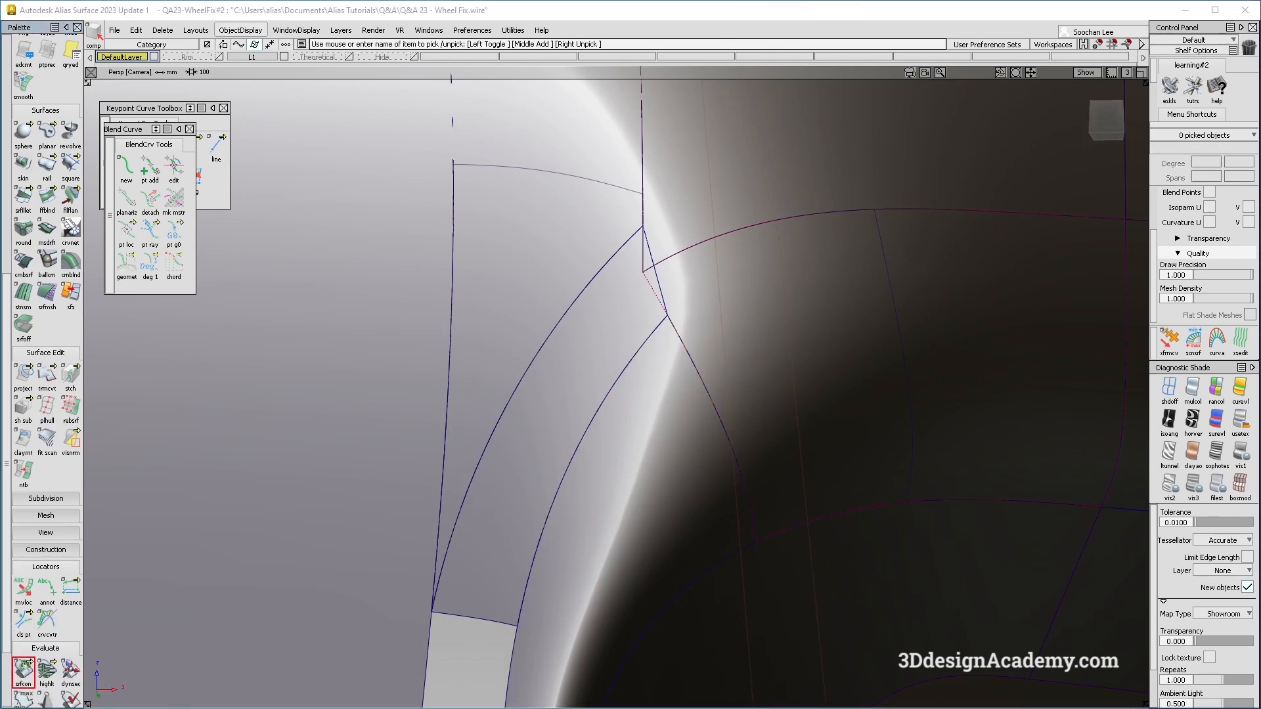
left_click(499, 413)
left_click_drag(594, 416, 619, 375, "alt+shift")
middle_click_drag(619, 374, 623, 297, "alt+shift")
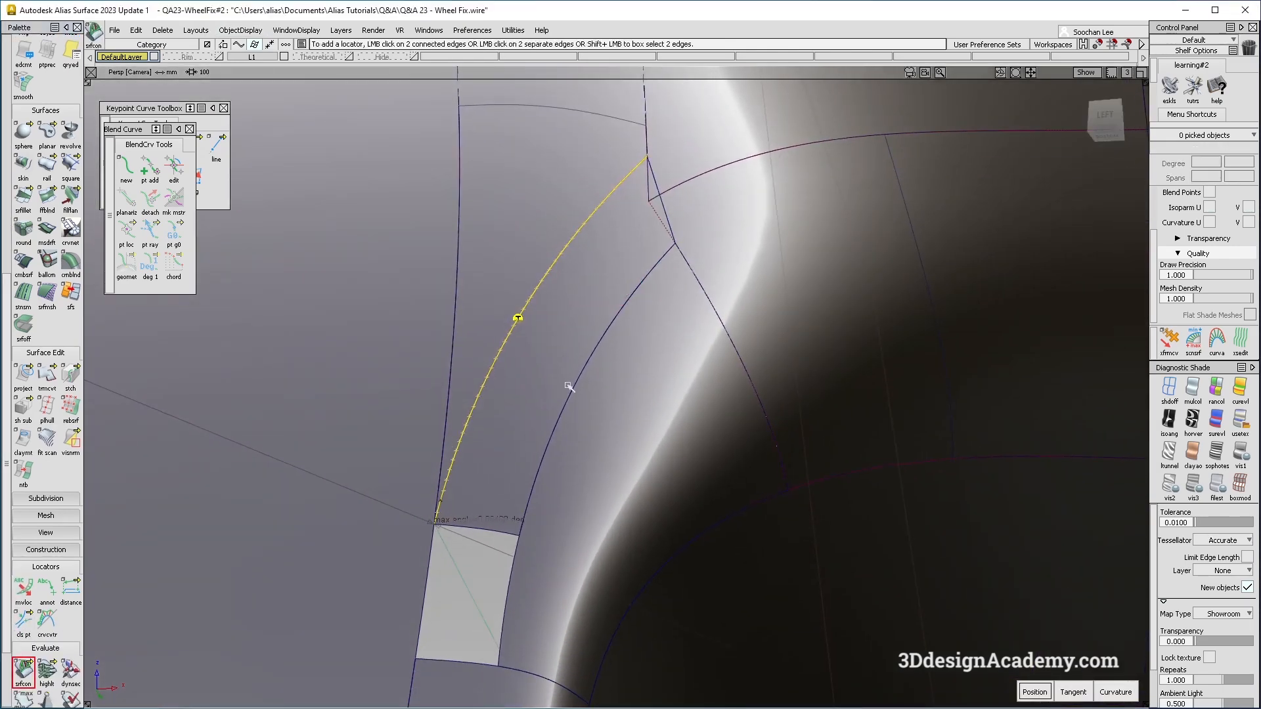
Slide the CV beside the outer corner of the square surface's lower end edge to improve tangency along the outer edge
left_click_drag(571, 386, 513, 430, "ctrl+shift")
left_click(439, 487)
middle_click_drag(431, 485, 464, 518, "ctrl+shift")
right_click_drag(464, 519, 577, 448, "alt+shift")
middle_click_drag(453, 558, 519, 463, "alt+shift")
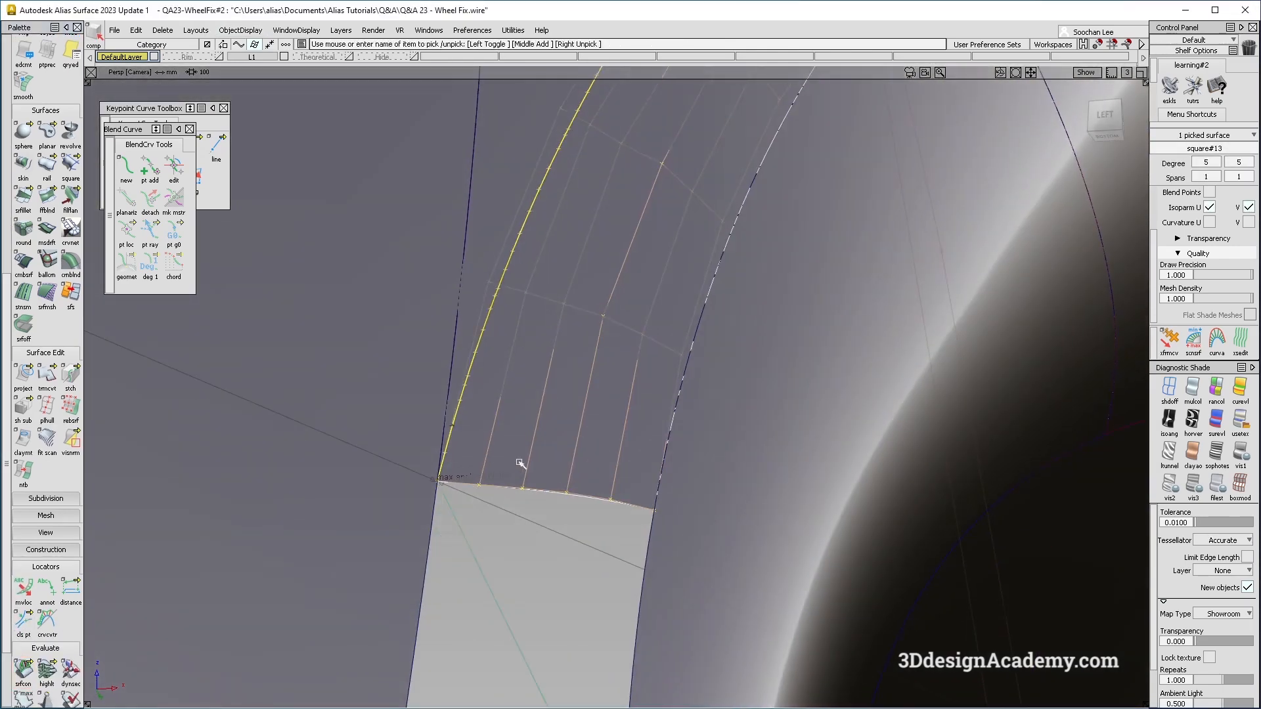
left_click_drag(423, 500, 473, 478, "ctrl+shift")
left_click(478, 484)
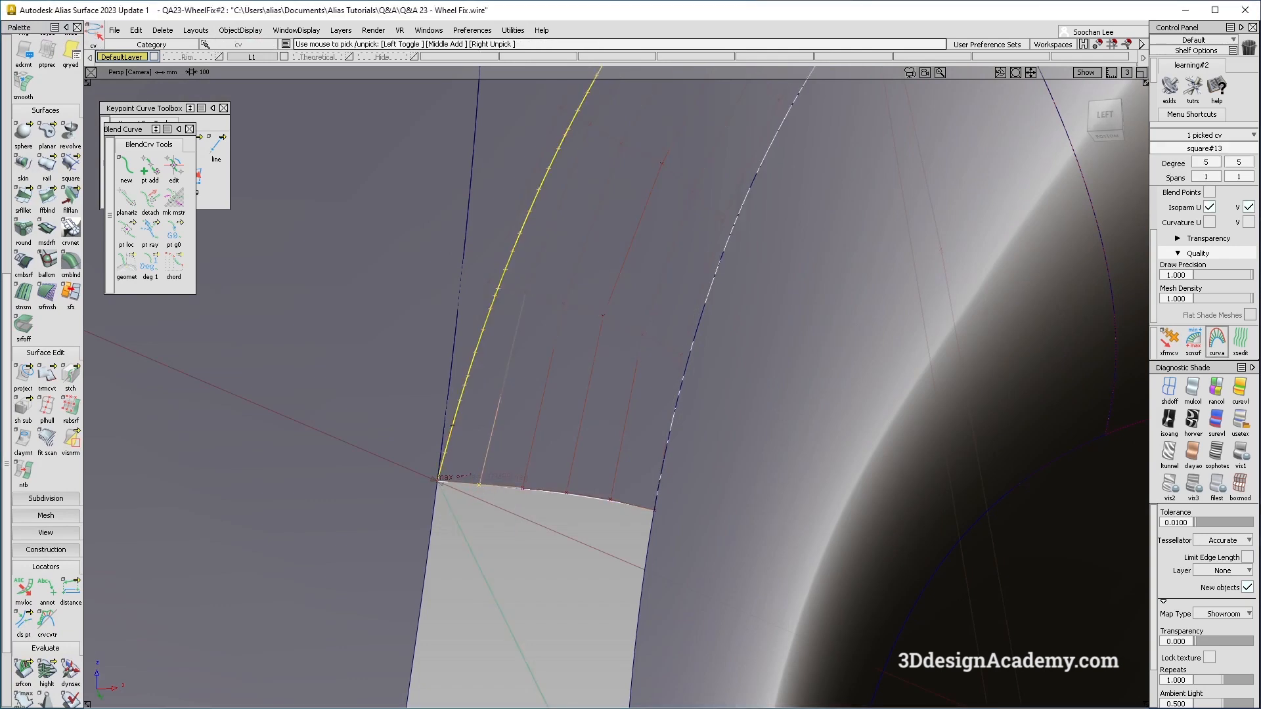
left_click(1168, 340)
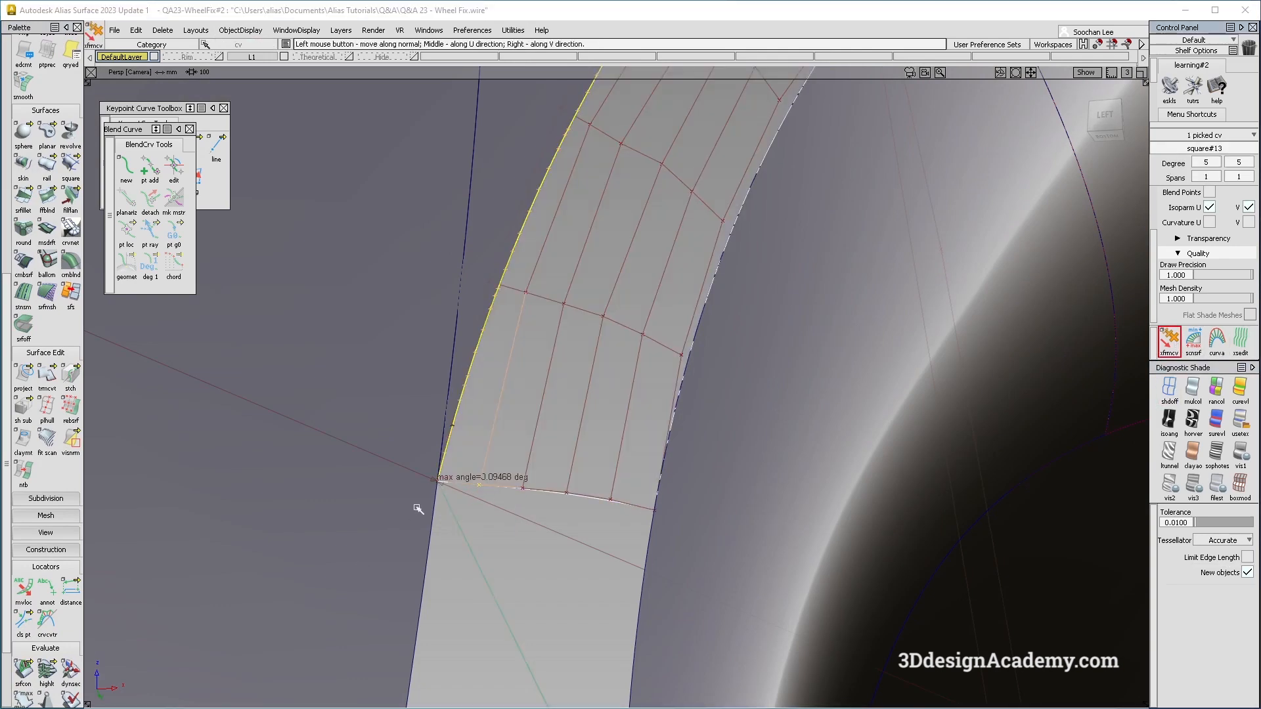
key("shift+alt")
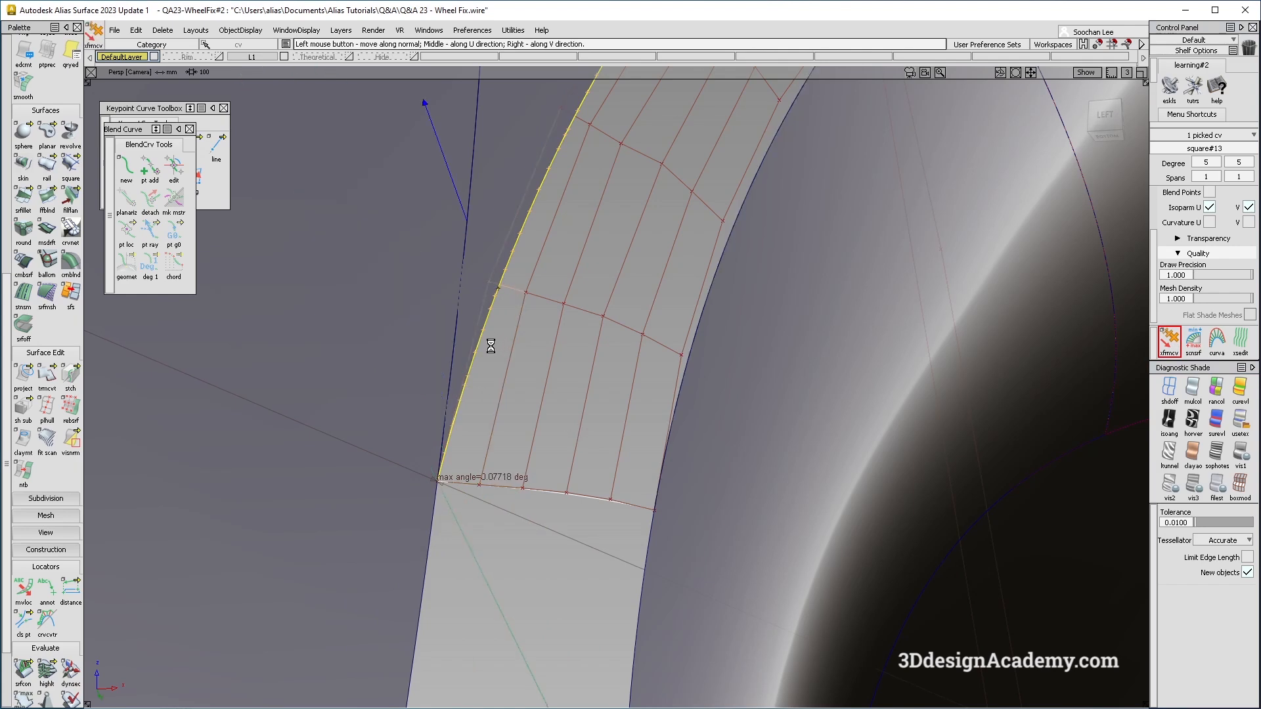
Untrim the neighbouring surface along the outer edge and delete its curve-on-surface running under that edge
mouse_move(485, 350)
left_mouse_down("alt+shift")
mouse_move(653, 285)
mouse_move(613, 334)
mouse_move(626, 295)
mouse_move(569, 332)
left_mouse_up("alt+shift")
left_click_drag(577, 415, 575, 189, "ctrl+shift")
left_click_drag(46, 373, 95, 374)
left_click_drag(584, 465, 582, 262, "ctrl+shift")
left_click_drag(645, 394, 543, 292, "ctrl+shift")
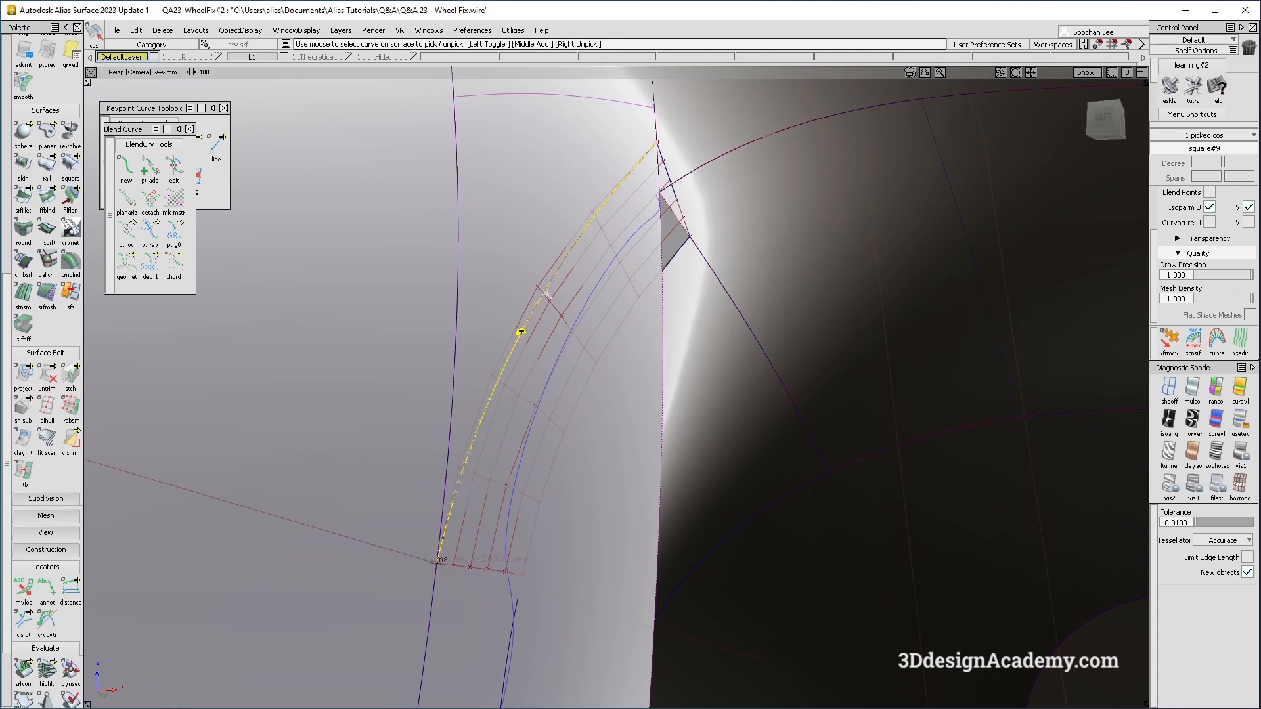
key("Delete")
Align the square surface's outer edge to the untrimmed neighbour with G2 continuity, Project type, View vector and U degree 6
scroll(47, 114, "up", 3)
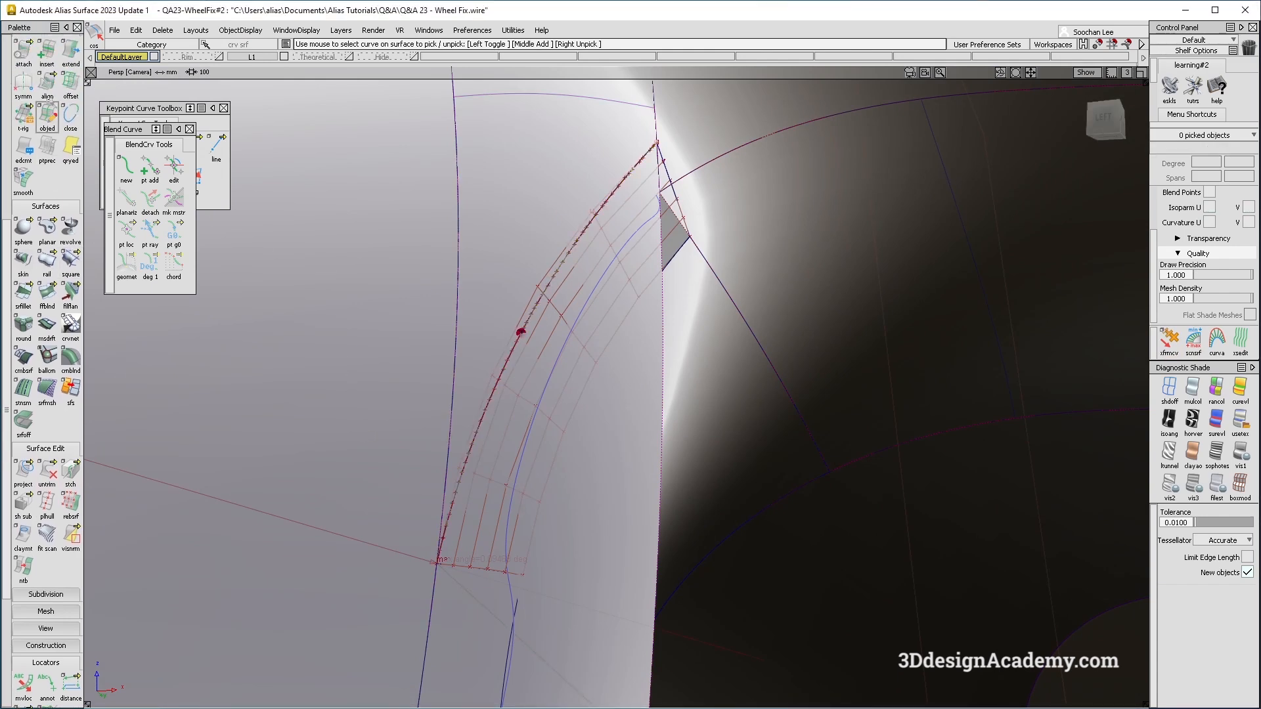
double_click(47, 84)
left_click(520, 332)
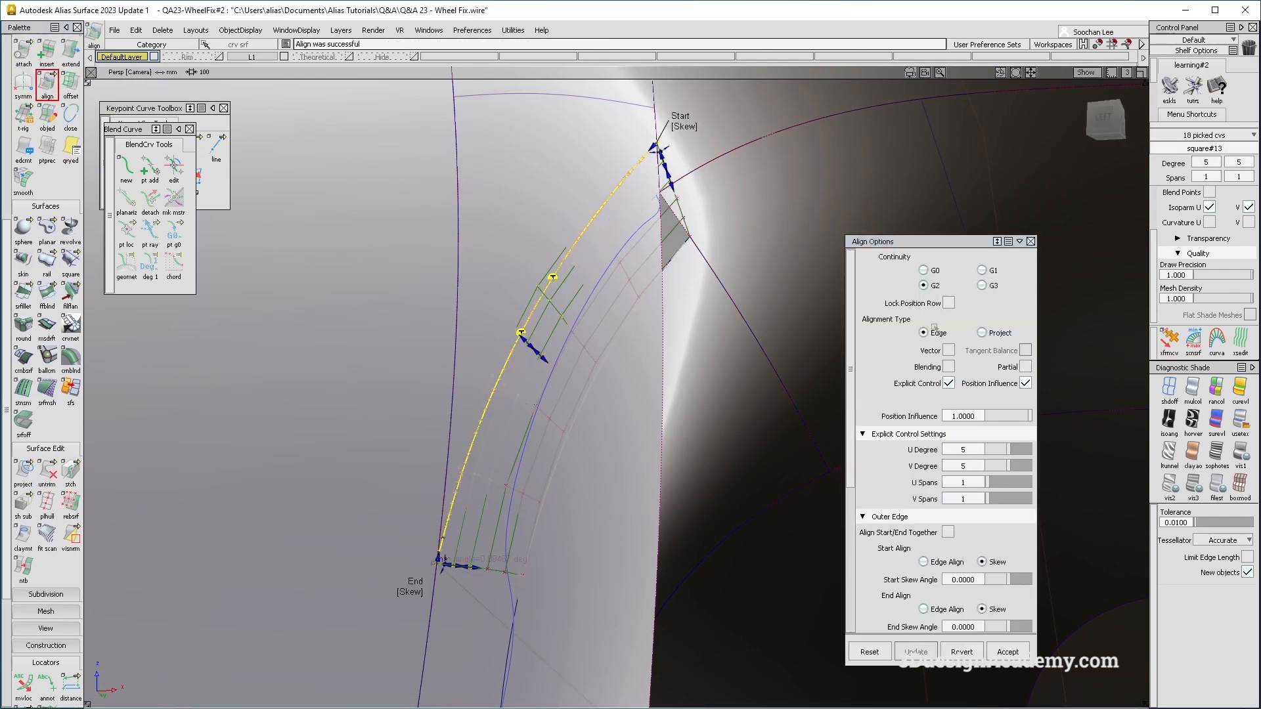
left_click(983, 333)
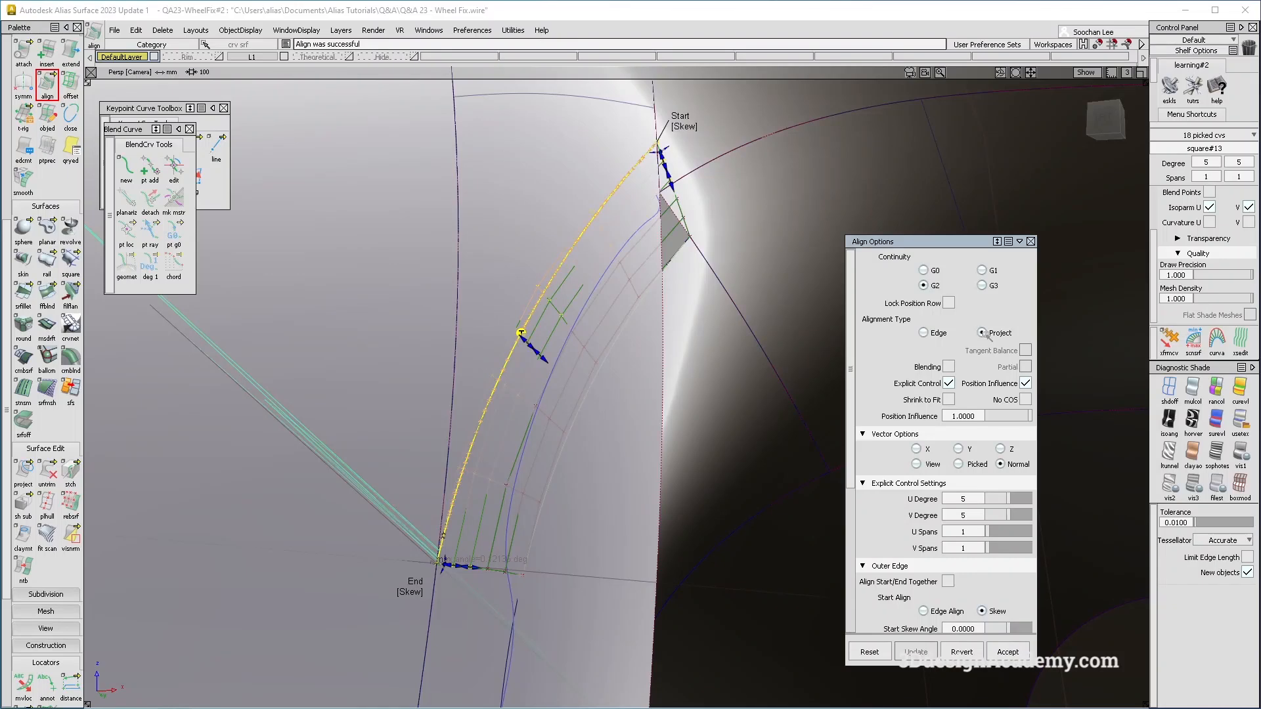
left_click(916, 464)
left_click_drag(526, 387, 510, 412, "alt+shift")
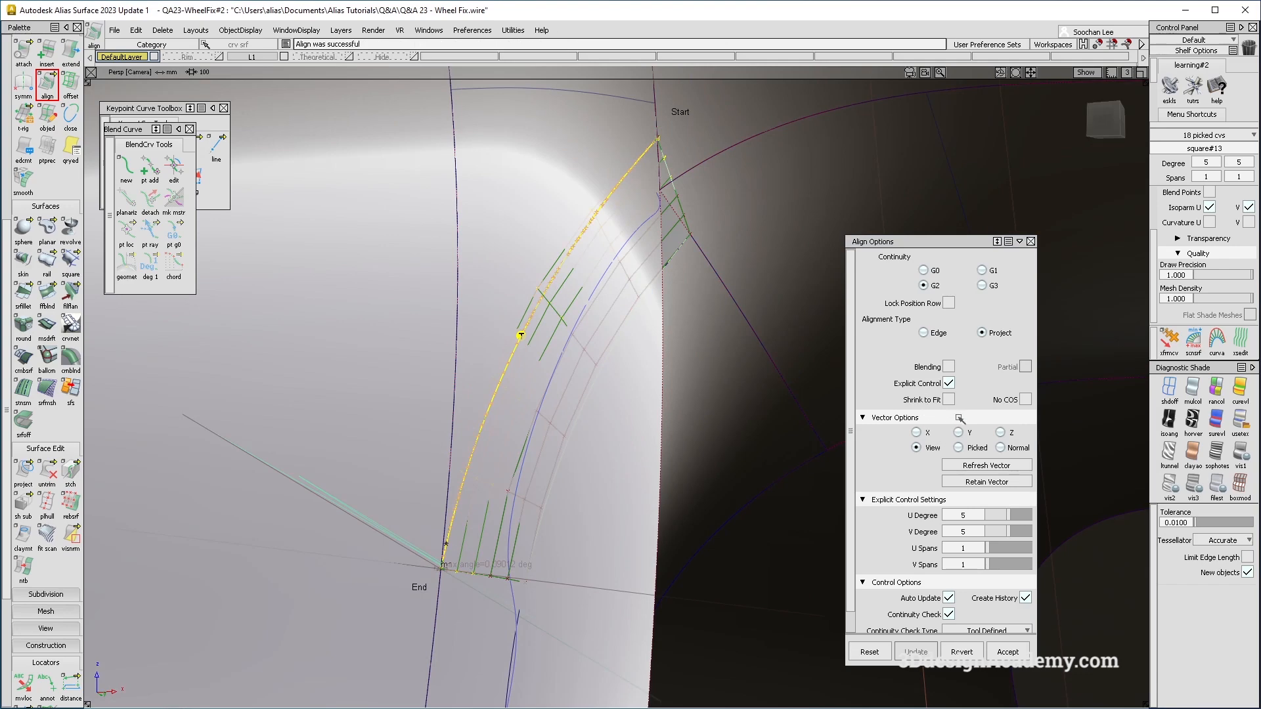
left_click(1015, 516)
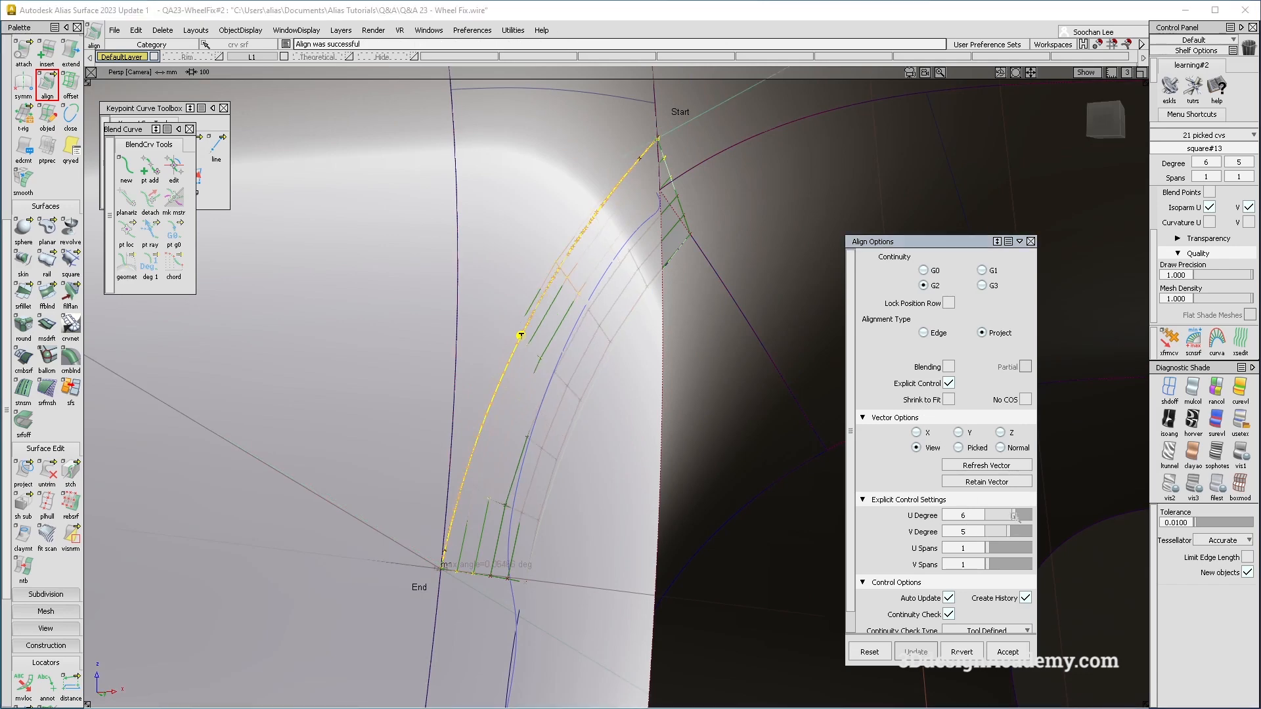
mouse_move(568, 427)
left_mouse_down("alt+shift")
mouse_move(566, 388)
mouse_move(570, 408)
left_mouse_up("alt+shift")
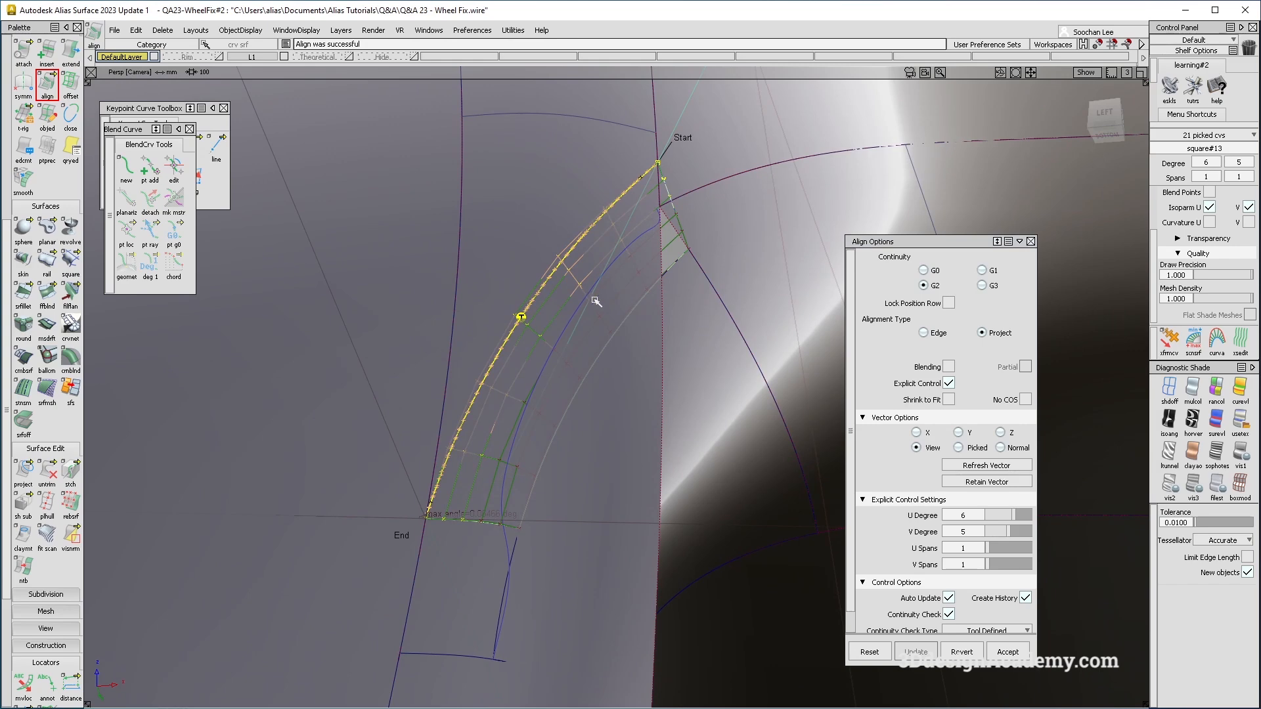
left_click_drag(530, 551, 525, 363, "ctrl+shift")
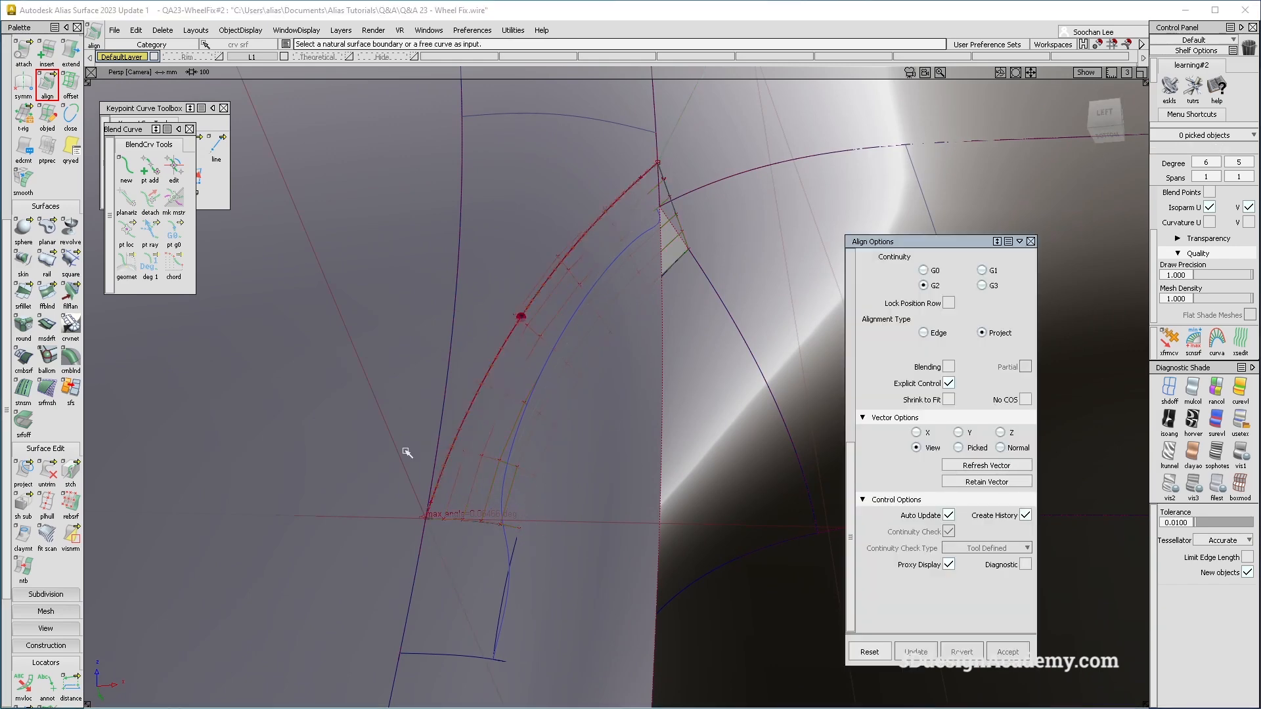
Reopen the outer edge's alignment and change its alignment type to Edge
key("ctrl+q")
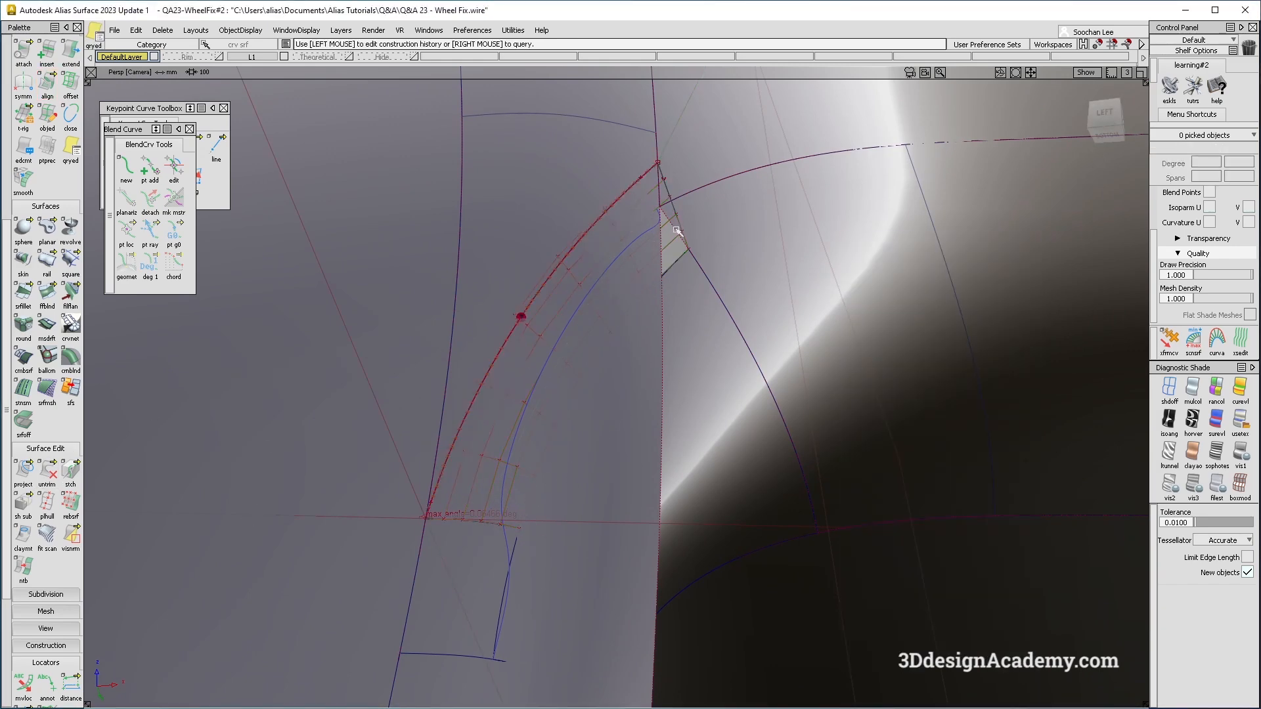
left_click(676, 230)
left_click(924, 333)
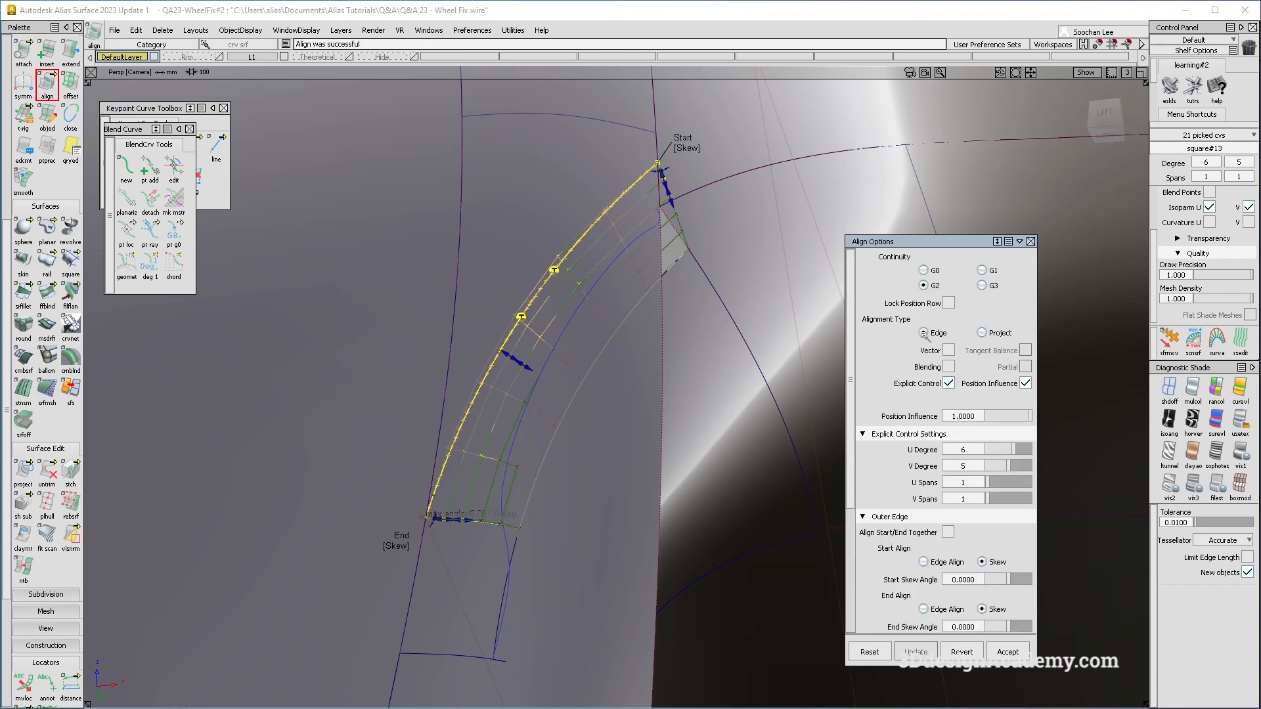
left_click_drag(483, 470, 485, 436, "alt+shift")
left_click(983, 333)
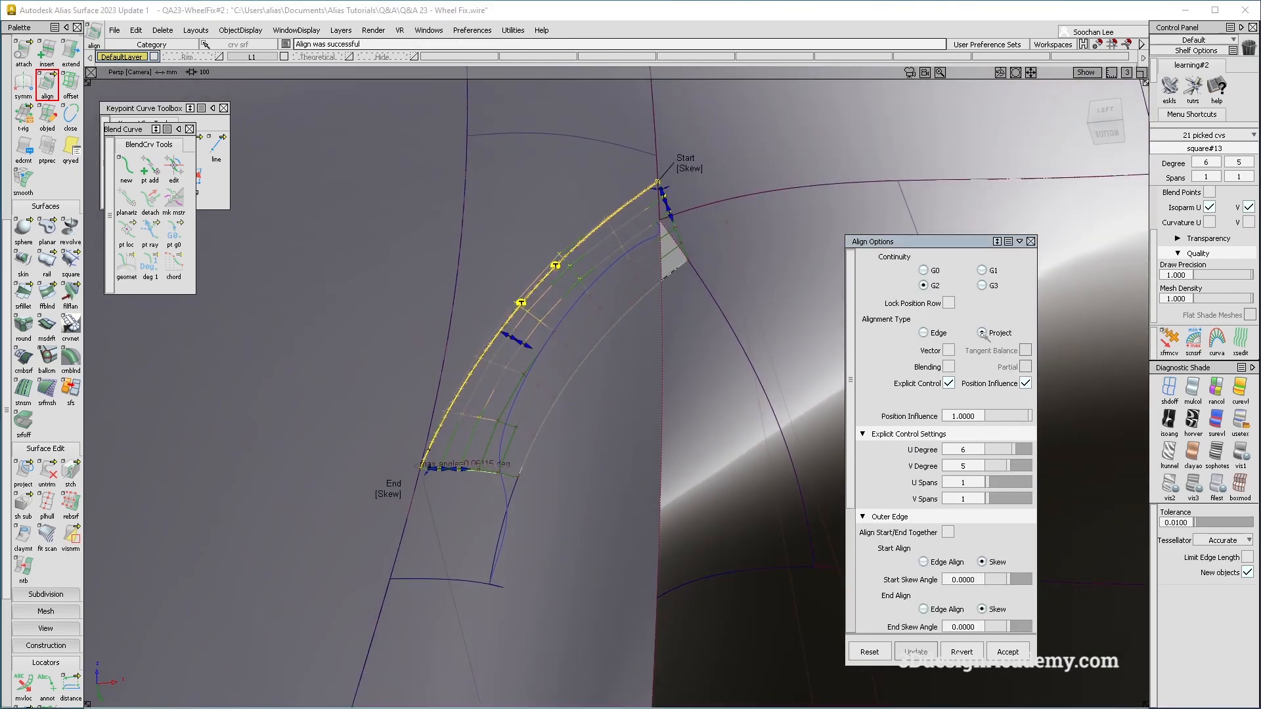
left_click(924, 334)
left_click_drag(570, 323, 566, 355, "alt+shift")
mouse_move(640, 296)
left_mouse_down("ctrl+shift")
mouse_move(723, 214)
mouse_move(616, 293)
left_mouse_up("ctrl+shift")
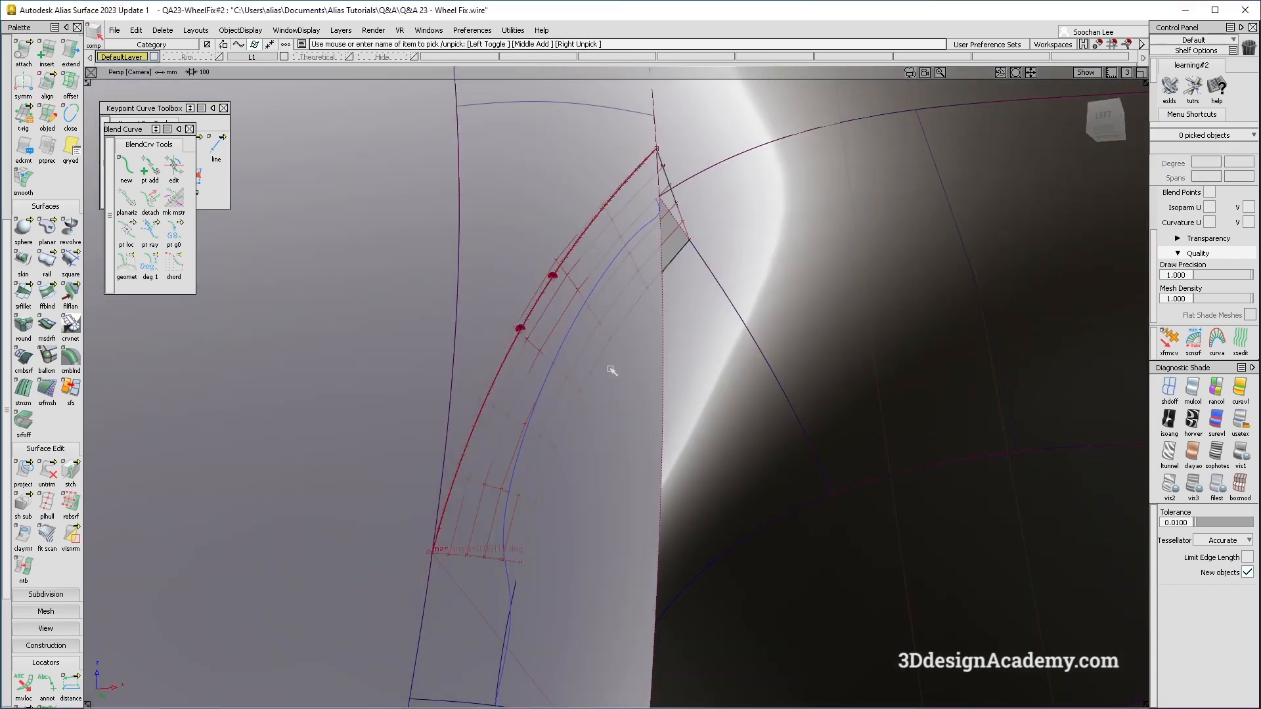
Clear the old continuity locators and add a fresh surface continuity check on the square surface's outer edge
left_click(535, 361)
scroll(41, 640, "down", 3)
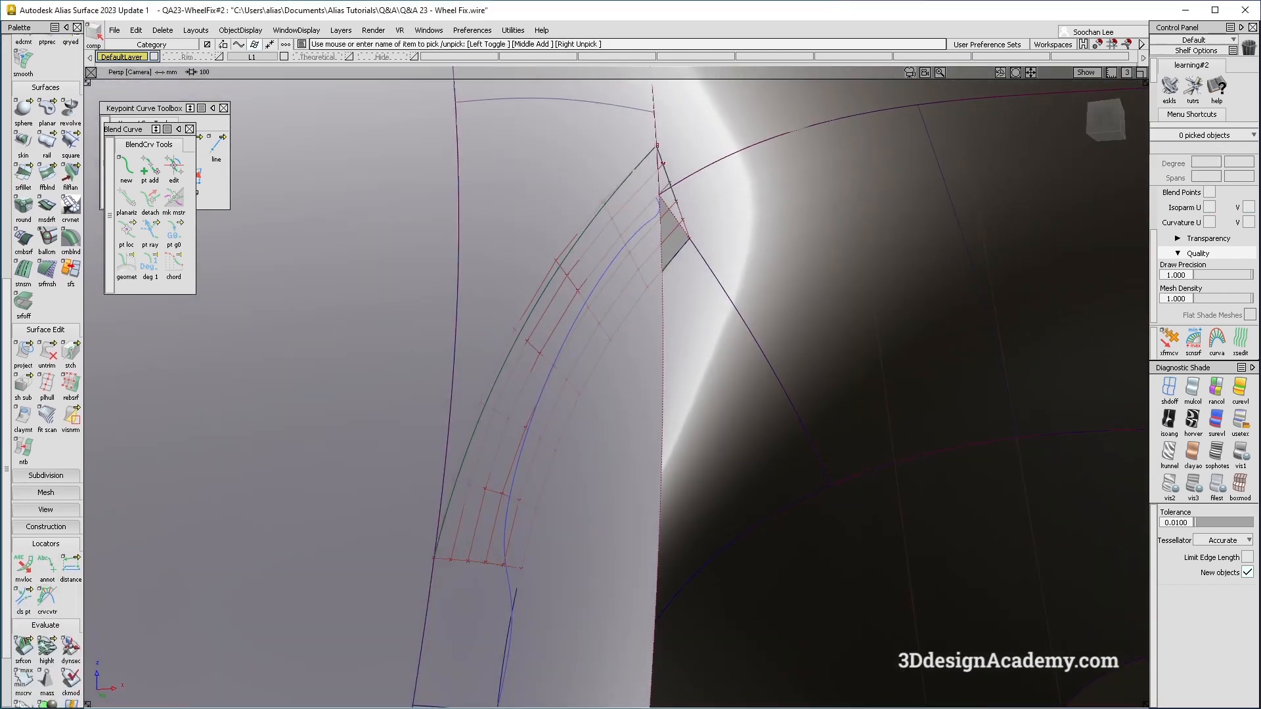
scroll(41, 640, "down", 2)
left_click(815, 411)
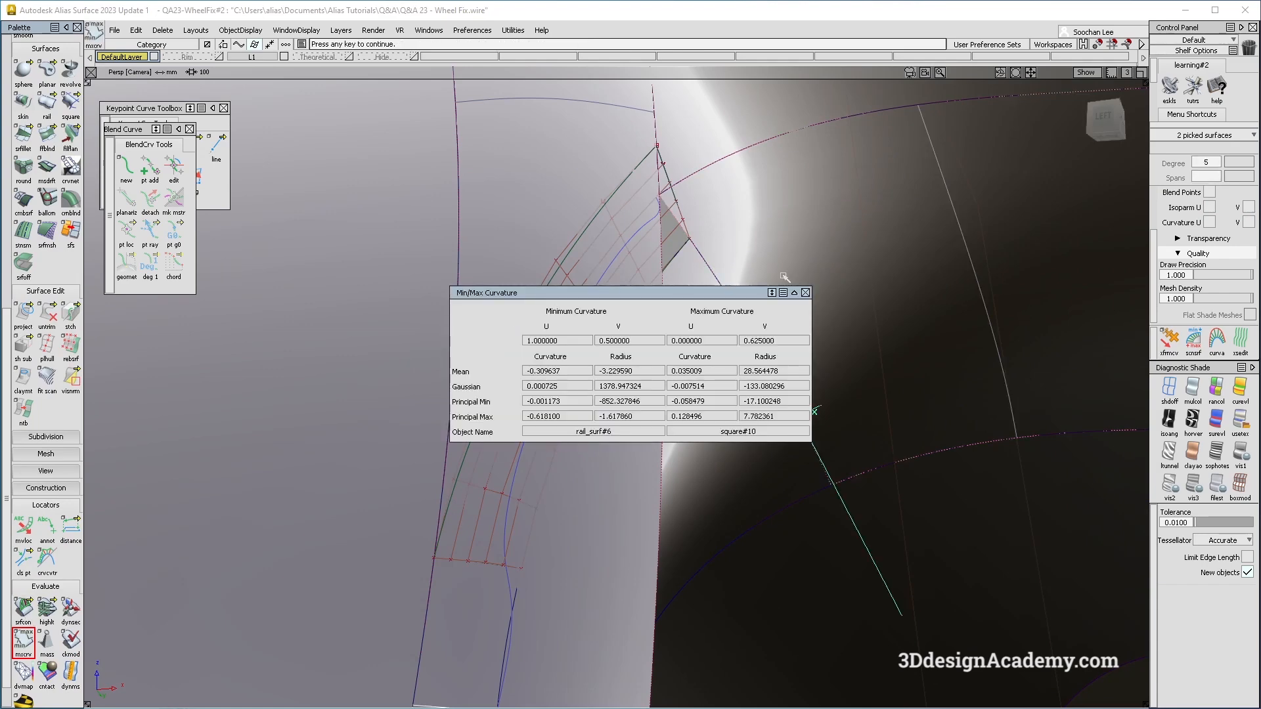
left_click(806, 293)
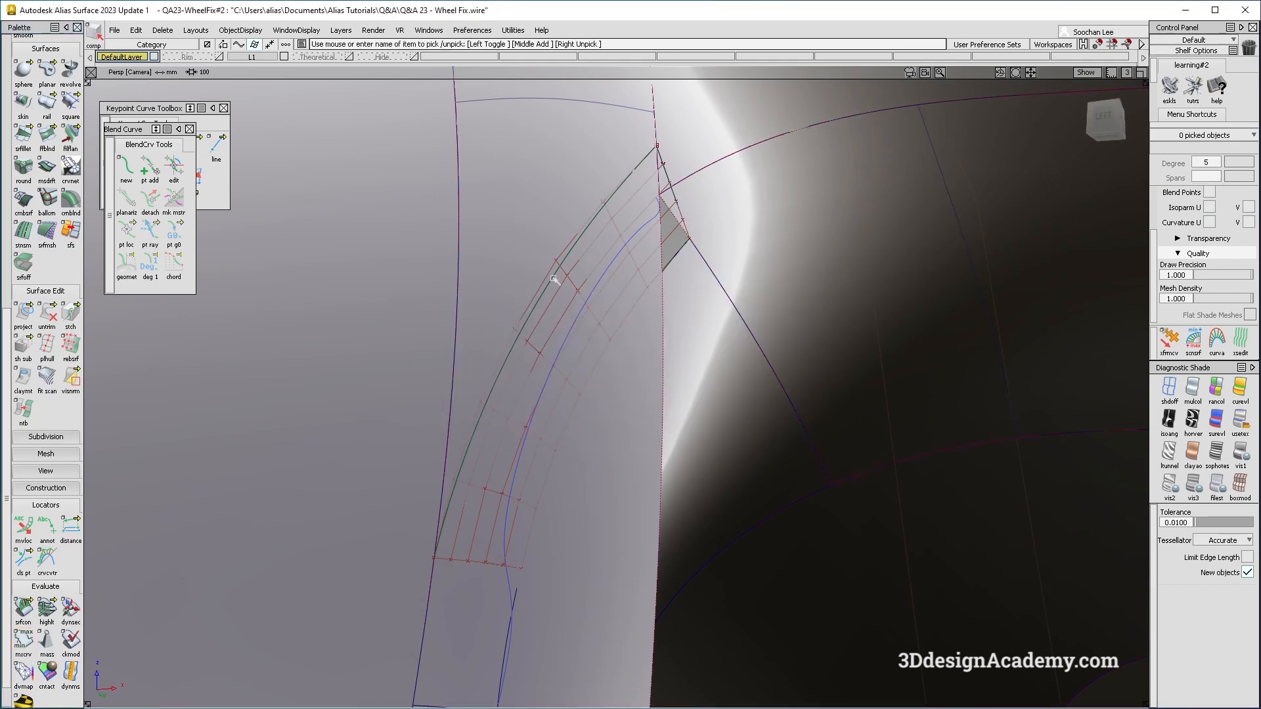
left_click(549, 281)
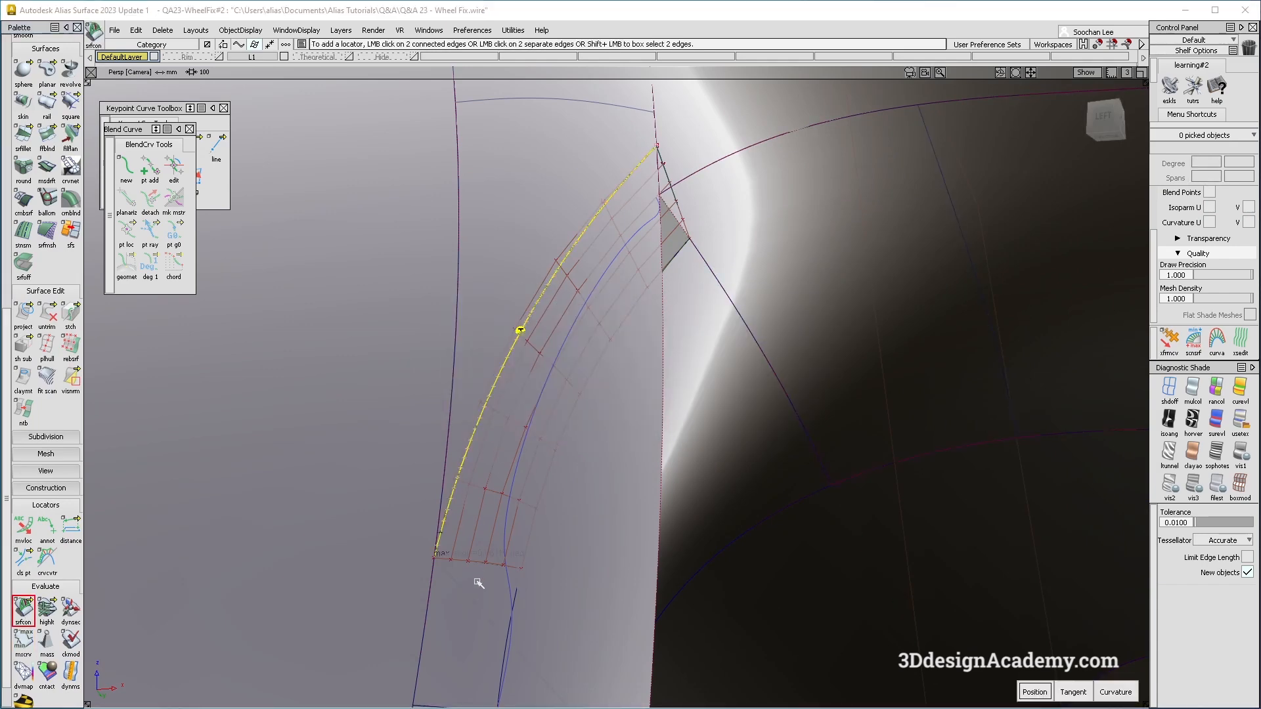
Try to slide the outer-edge CV nearest the square surface's lower end
right_click_drag(478, 515, 499, 489, "alt+shift")
left_click_drag(445, 456, 471, 455, "ctrl+shift")
left_click(464, 454)
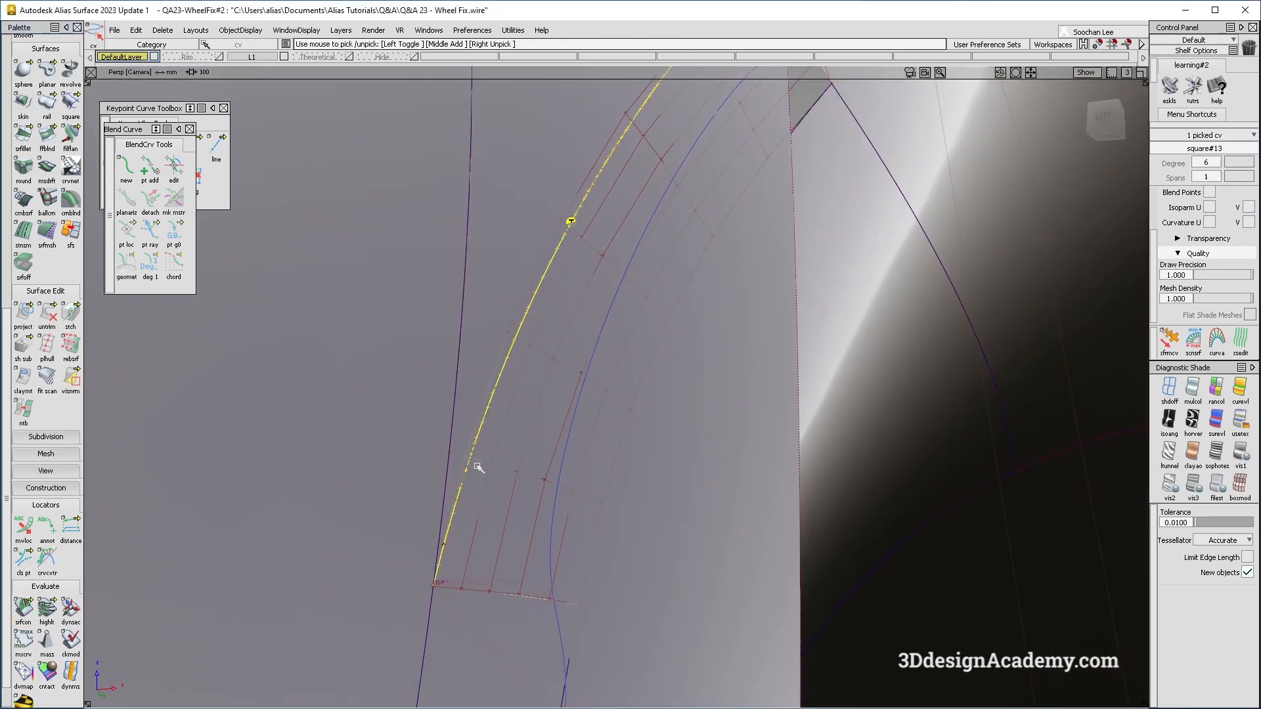
middle_click_drag(478, 467, 493, 388, "alt+shift")
right_click_drag(442, 464, 605, 465, "ctrl+shift")
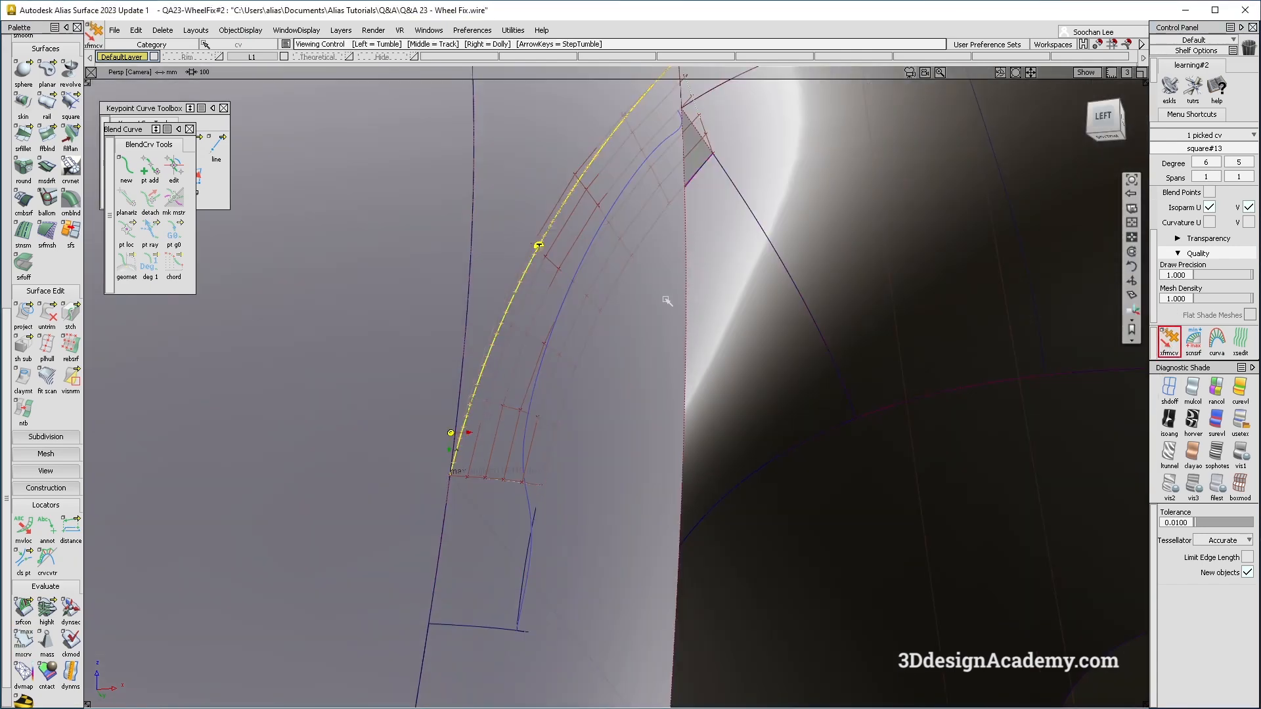
Delete the construction history of the square surface and its neighbouring surfaces
left_click_drag(430, 391, 572, 453)
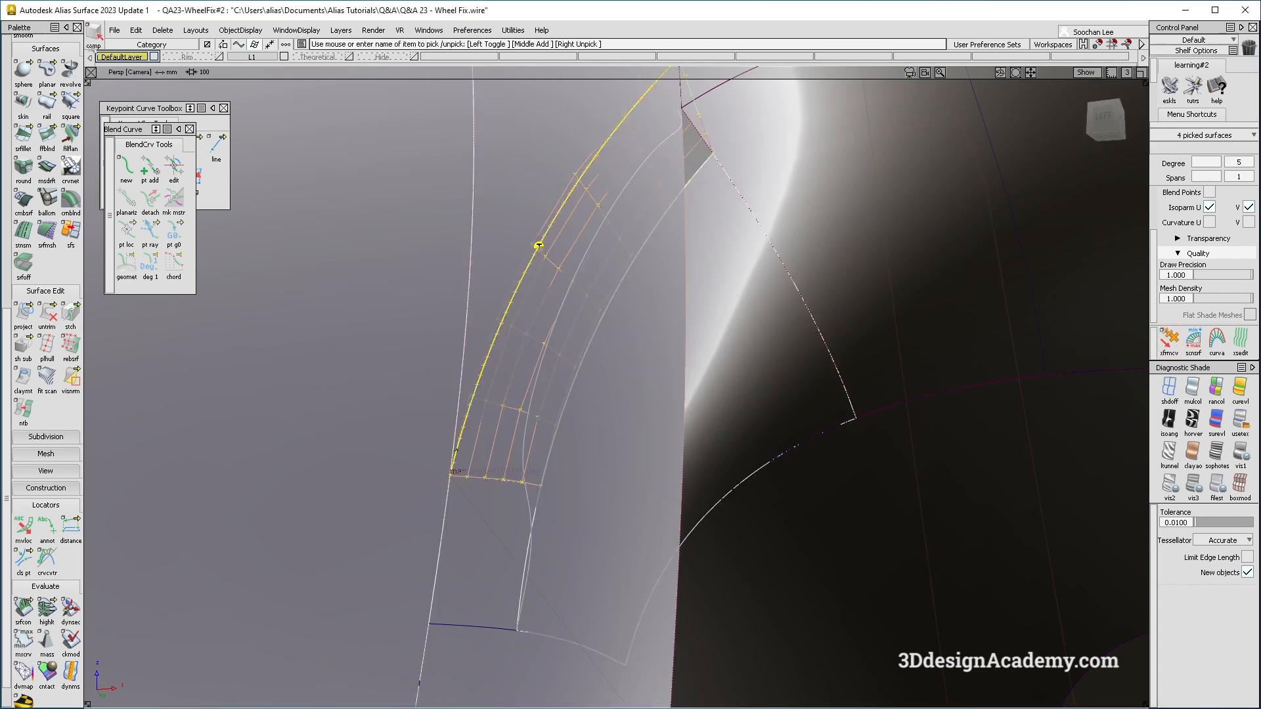
left_click(162, 30)
left_click(197, 85)
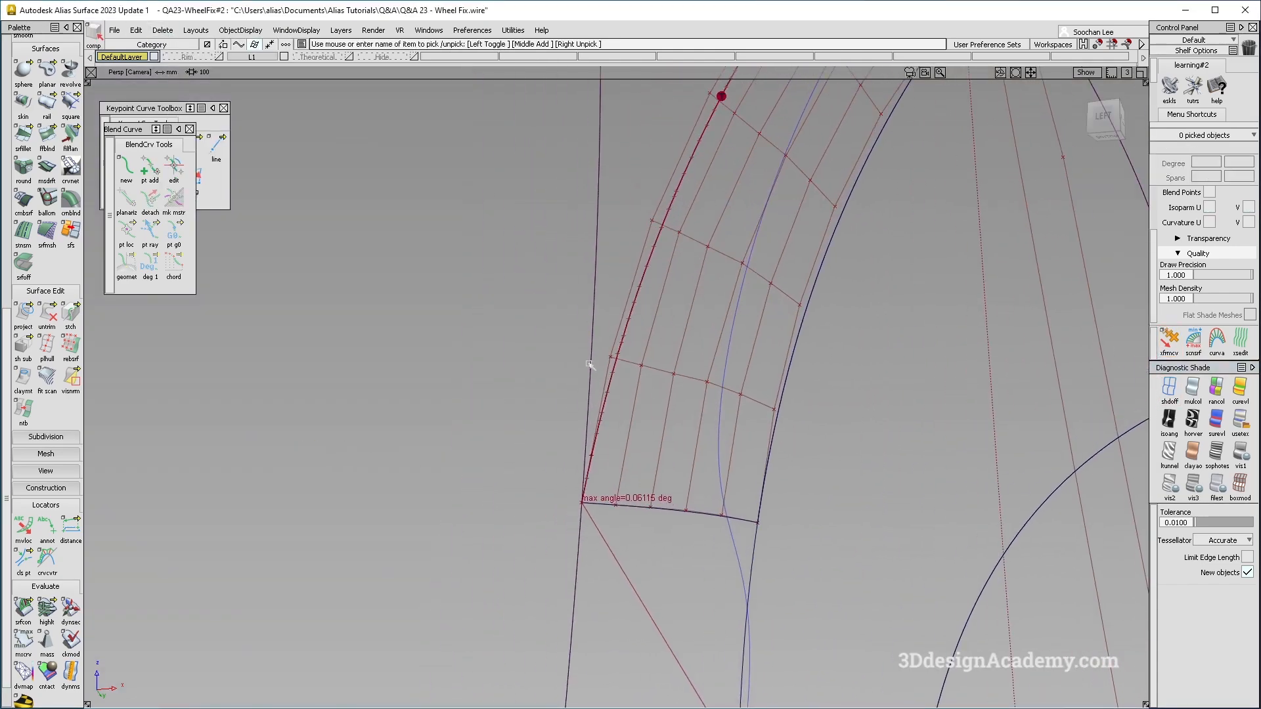
Slide the first outer-edge CV above the square surface's lower corner until the outer edge meets the continuity check
key("F11")
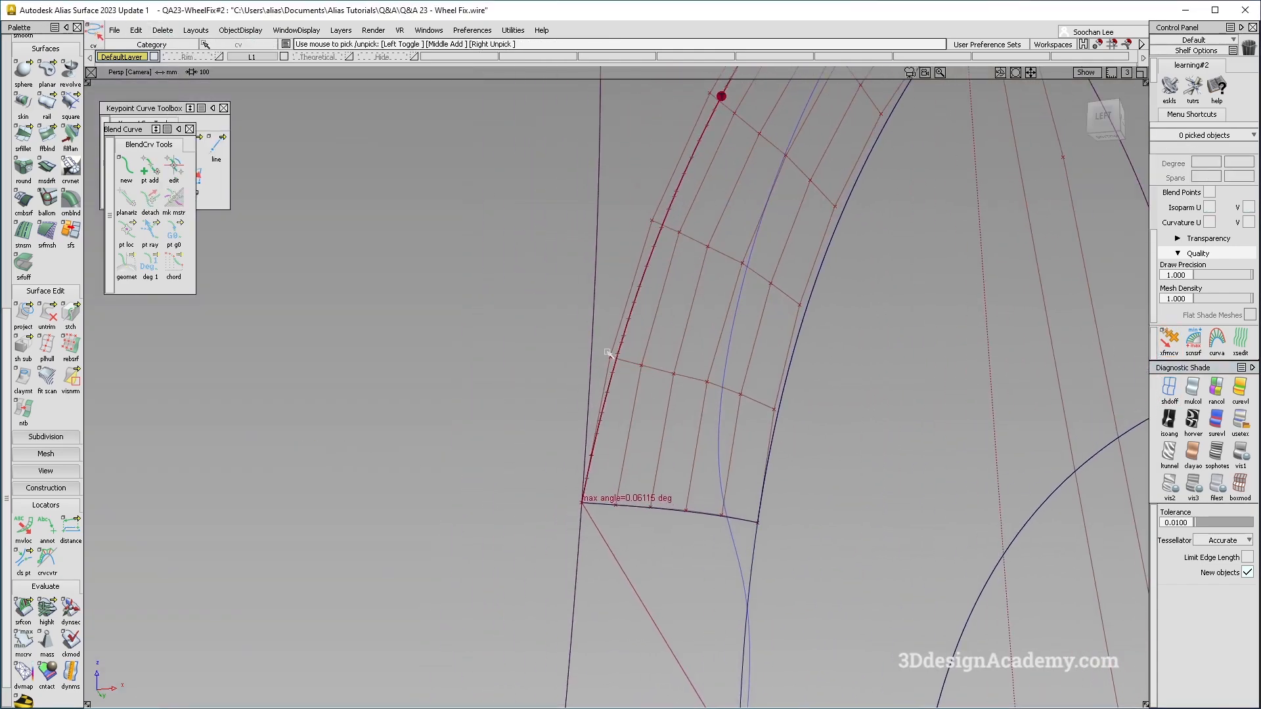
left_click(721, 97)
left_click(1168, 343)
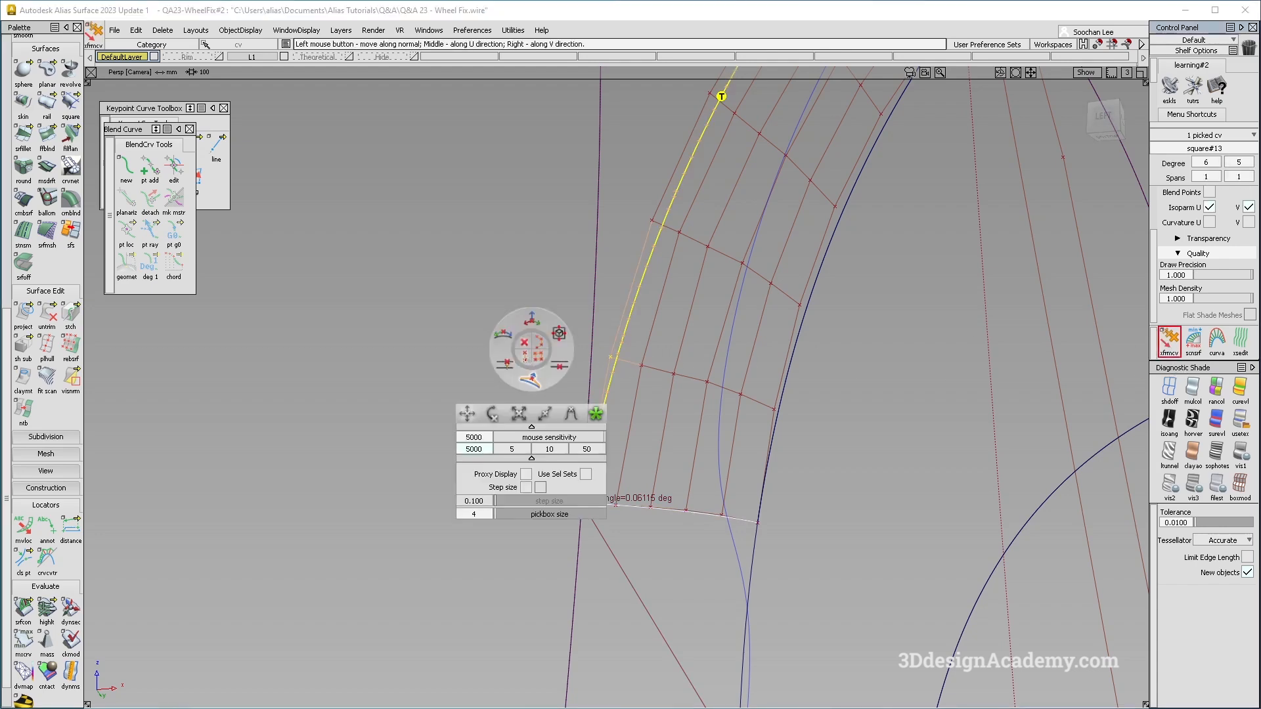
left_click_drag(920, 386, 916, 386)
right_click_drag(917, 386, 880, 368, "alt+shift")
mouse_move(880, 367)
middle_mouse_down("alt+shift")
mouse_move(808, 342)
mouse_move(755, 430)
middle_mouse_up("alt+shift")
left_click_drag(630, 450, 612, 247, "ctrl+shift")
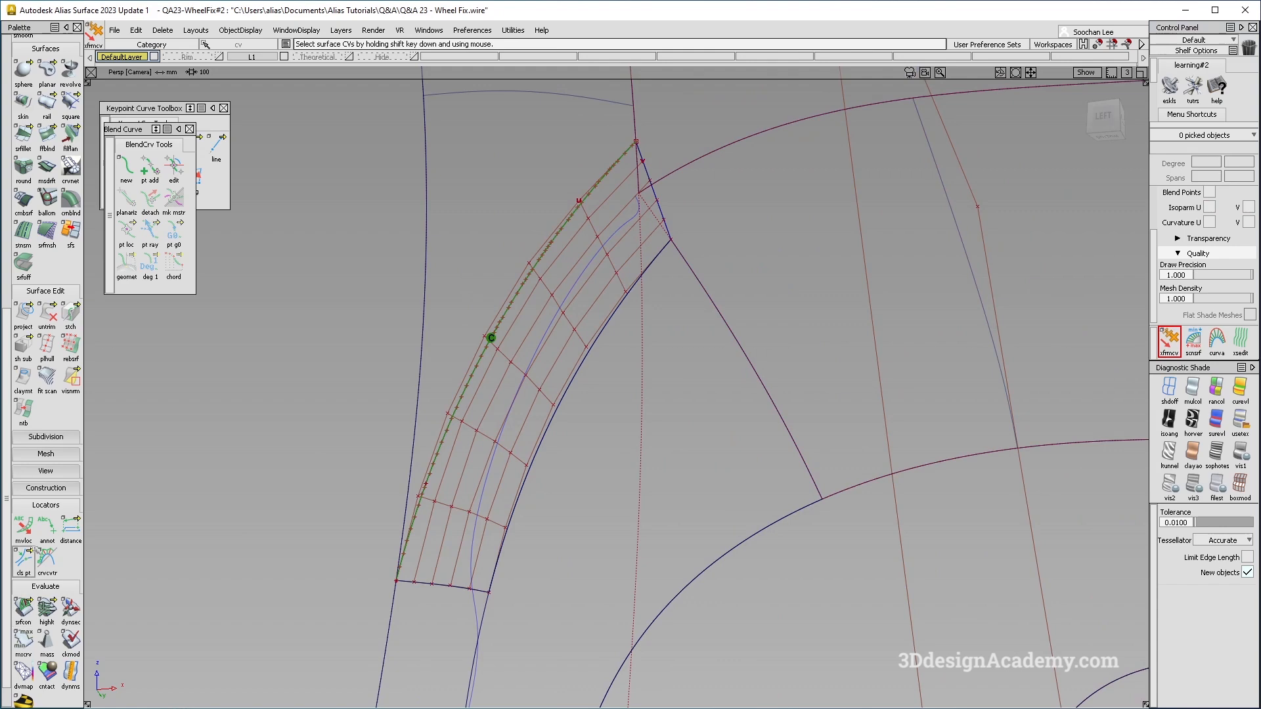
Project the square surface's upper end edge onto the adjoining surface along the view vector and trim that surface to it
double_click(27, 322)
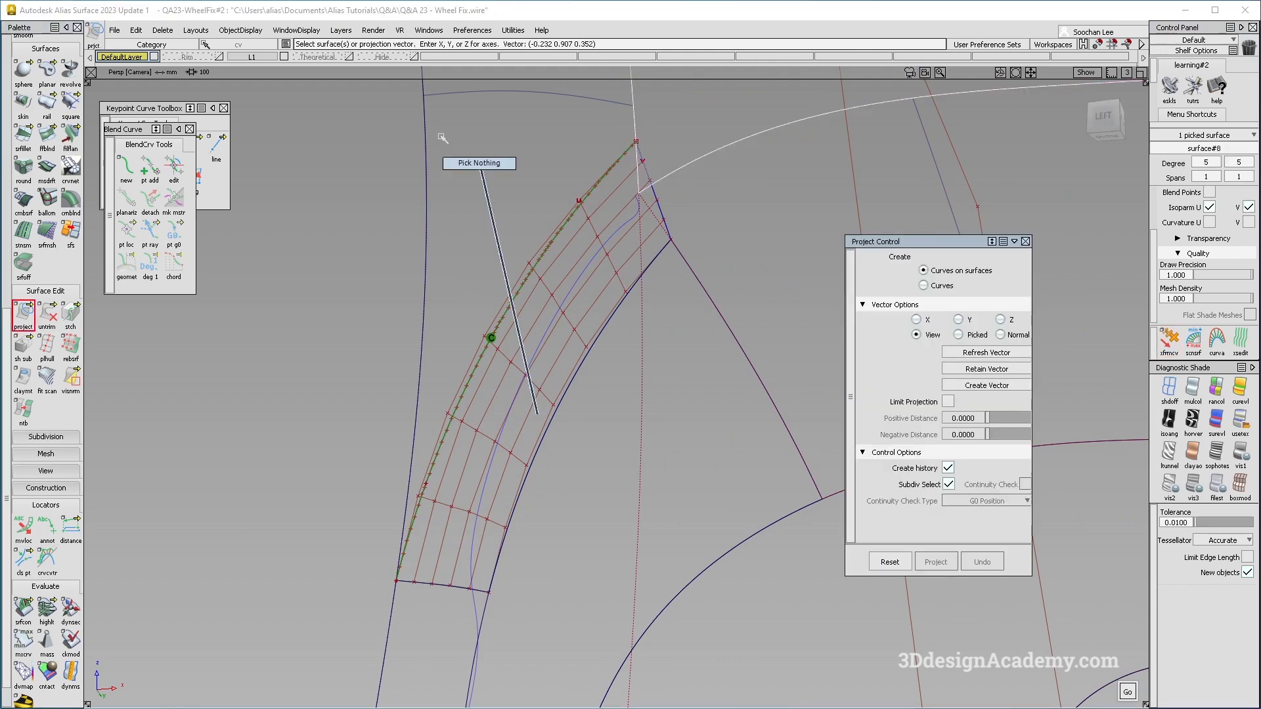
left_click_drag(51, 317, 49, 317)
left_click(713, 148)
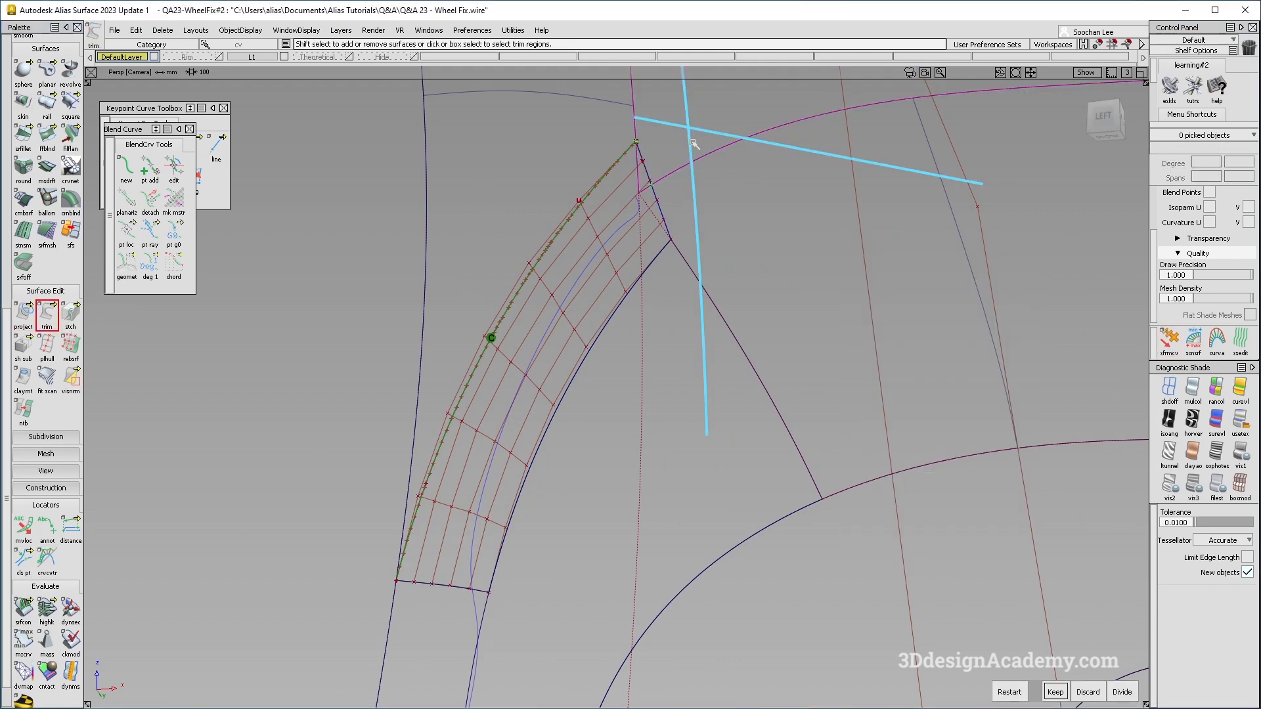
Add surface continuity checks between the square surface's upper end edge and the two surfaces adjoining it
left_click(23, 607)
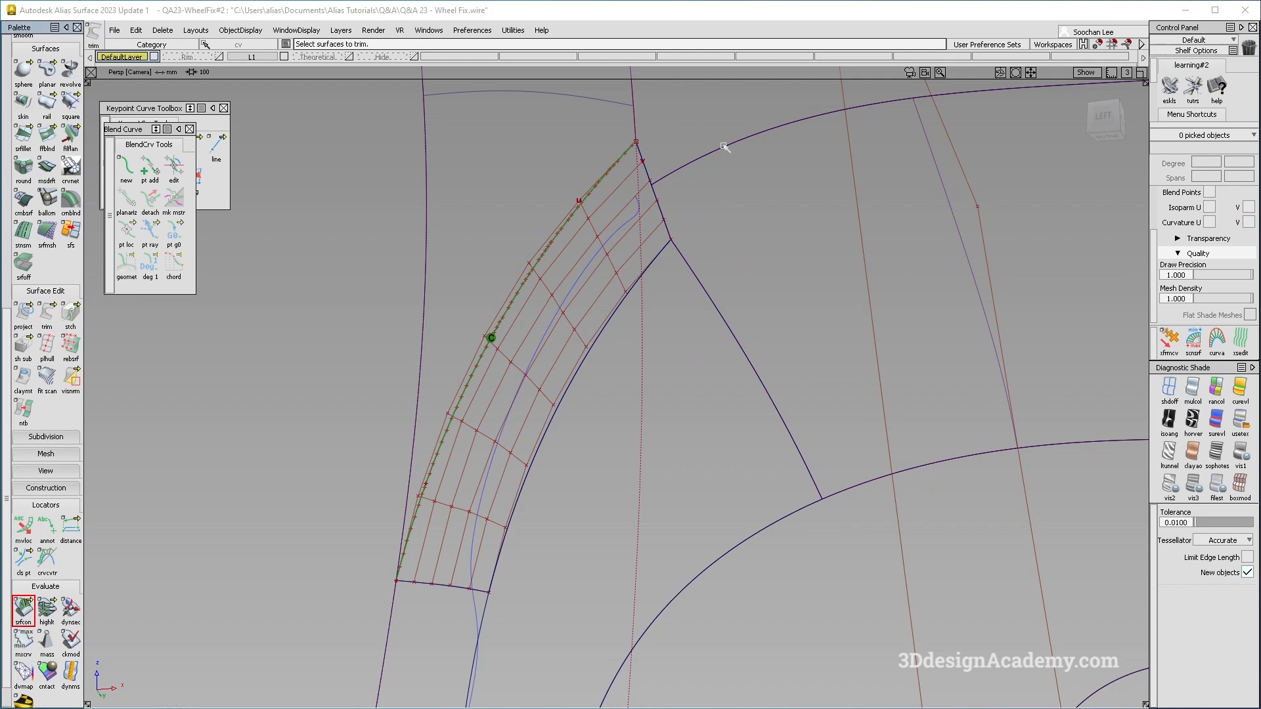
left_click(661, 212)
left_click(645, 165)
right_click_drag(656, 179, 556, 419, "alt+shift")
left_click(555, 419)
left_click_drag(674, 268, 477, 404, "ctrl+shift")
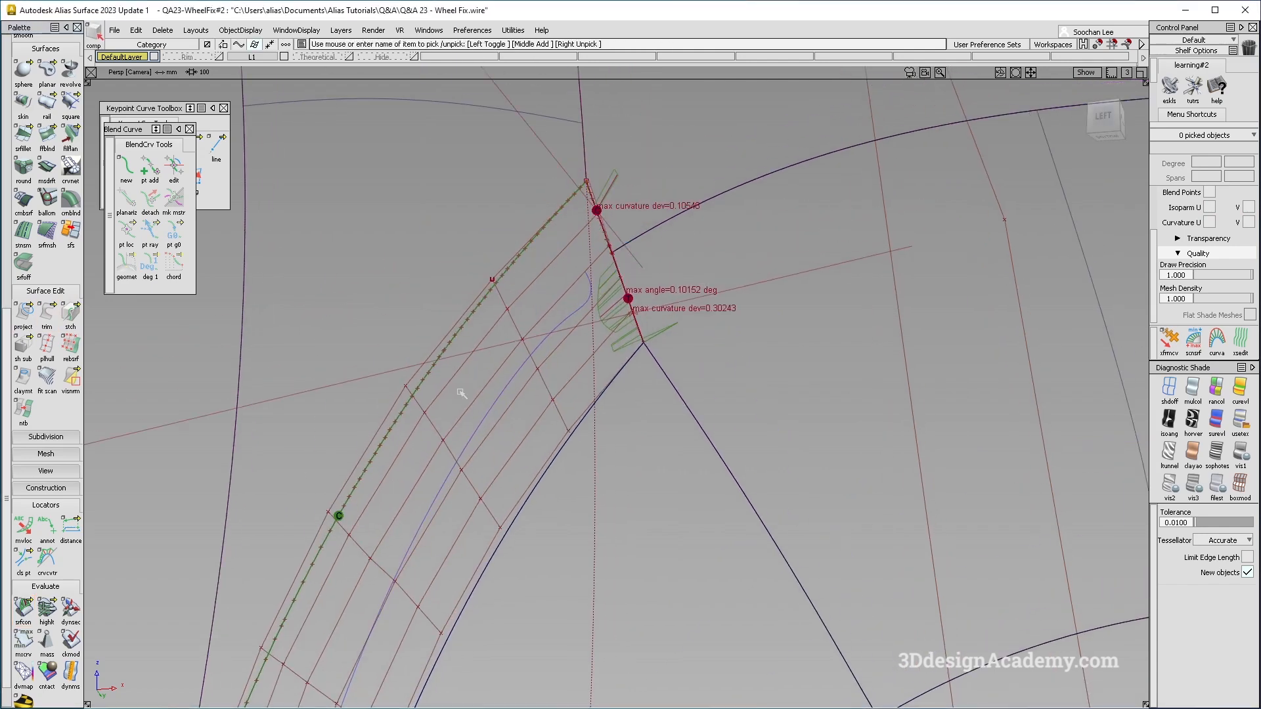
Try to delete the construction history of the surfaces around the upper end edge
left_click_drag(531, 364, 563, 410)
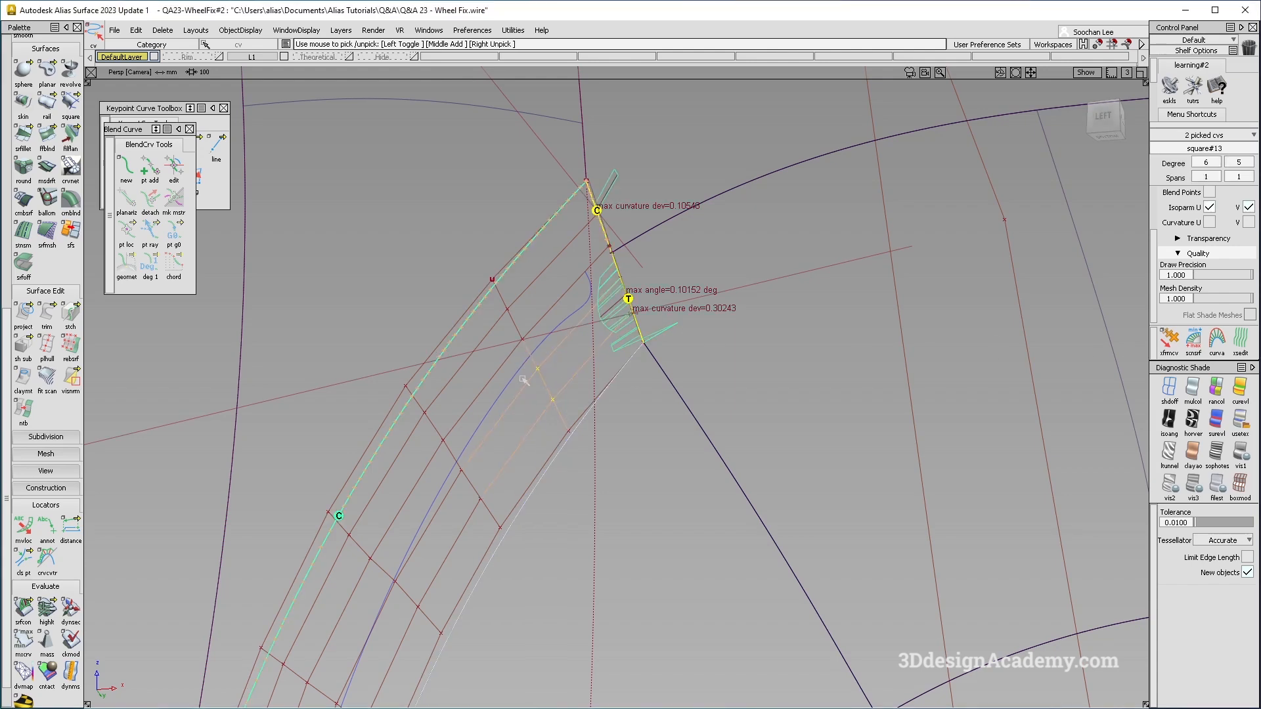
left_click(518, 405)
left_click_drag(634, 281, 712, 354, "ctrl+shift")
left_click_drag(779, 461, 442, 160)
left_click(158, 26)
left_click(174, 54)
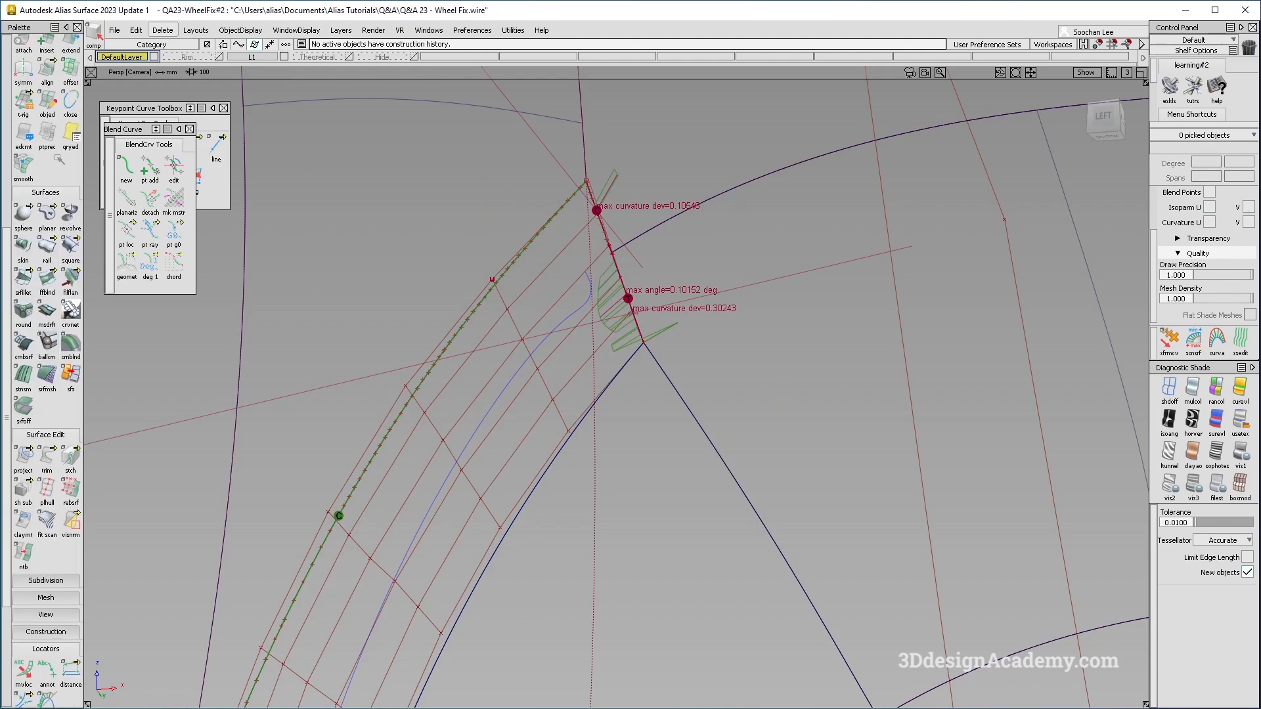
Try to align the square surface's upper end edge to its adjoining surface with G1 continuity
scroll(58, 154, "up", 1)
left_click(612, 235)
left_click(610, 240)
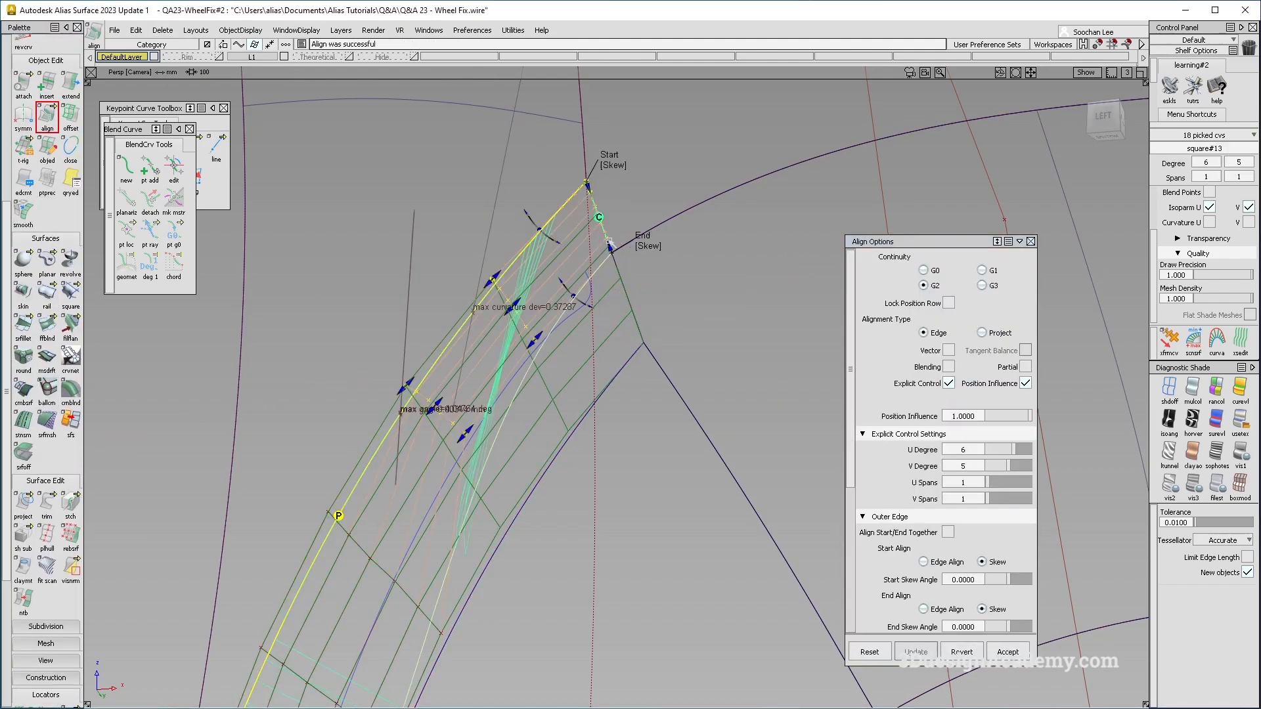
left_click(982, 271)
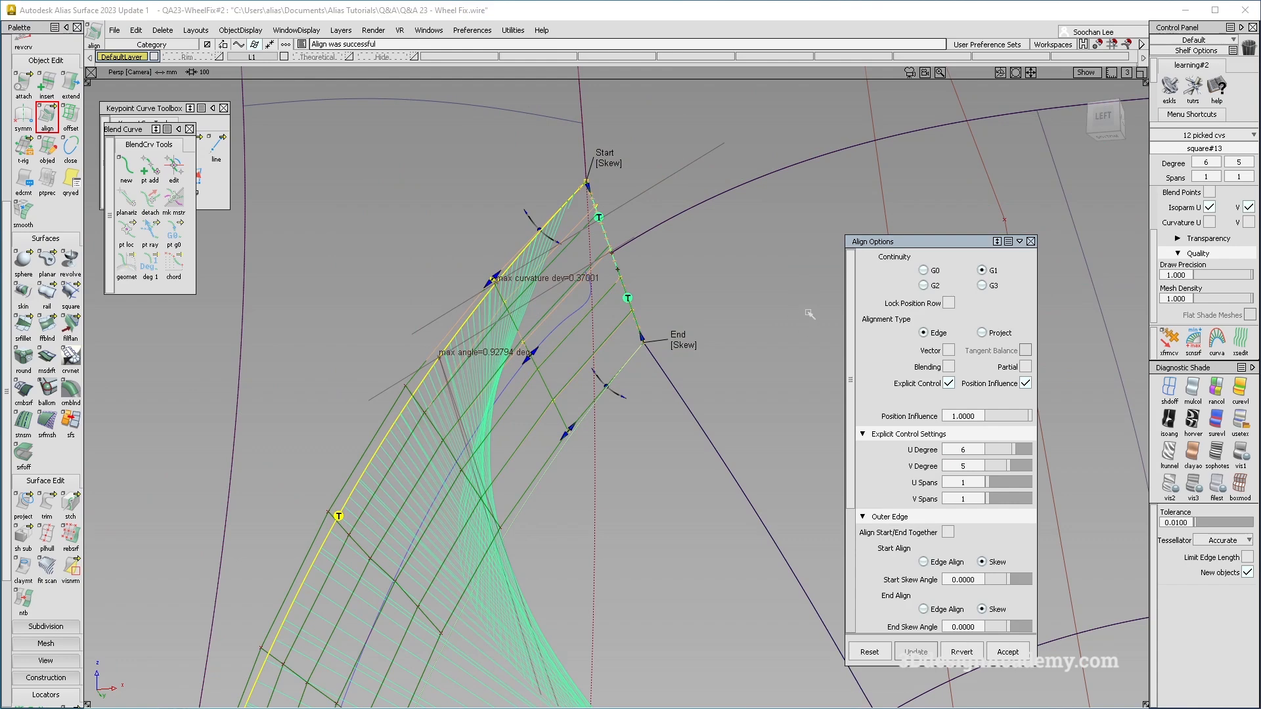
left_click(1008, 651)
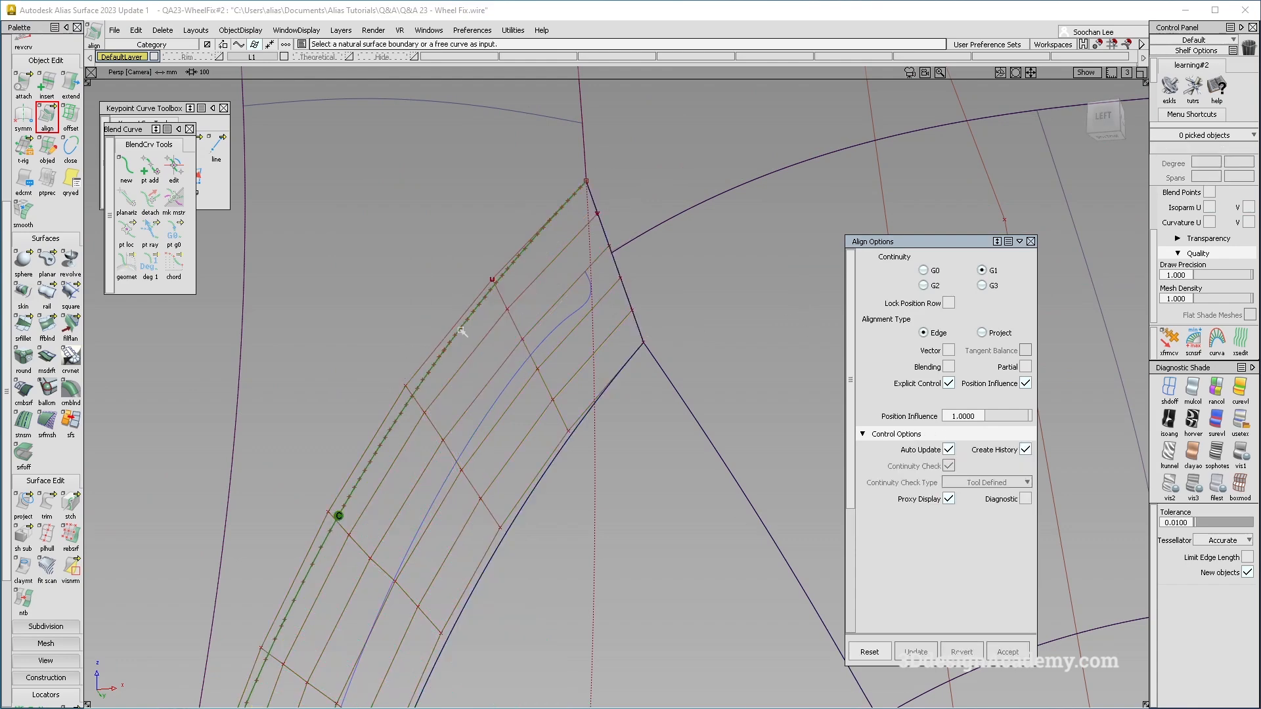
Add surface continuity checks again between the square surface's upper end edge and its two adjoining surfaces
left_click_drag(461, 331, 421, 374, "ctrl+shift")
scroll(29, 571, "down", 7)
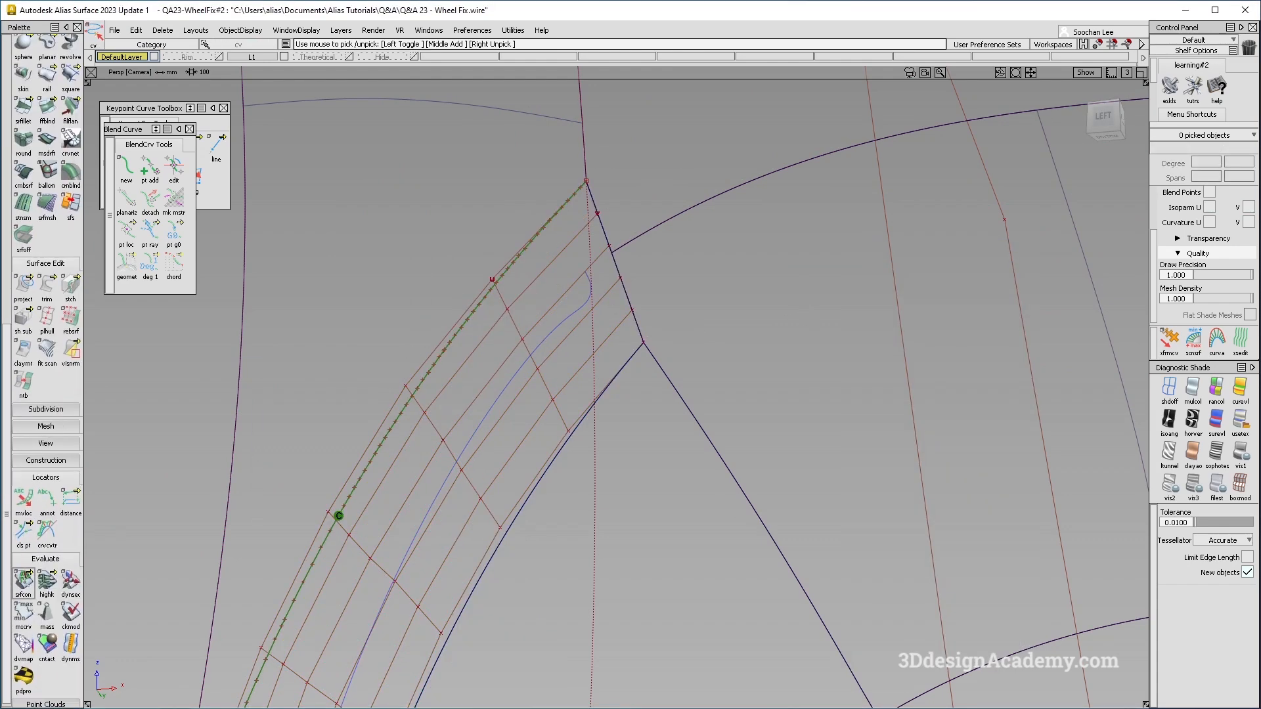
left_click(25, 579)
left_click(641, 339)
left_click(626, 369)
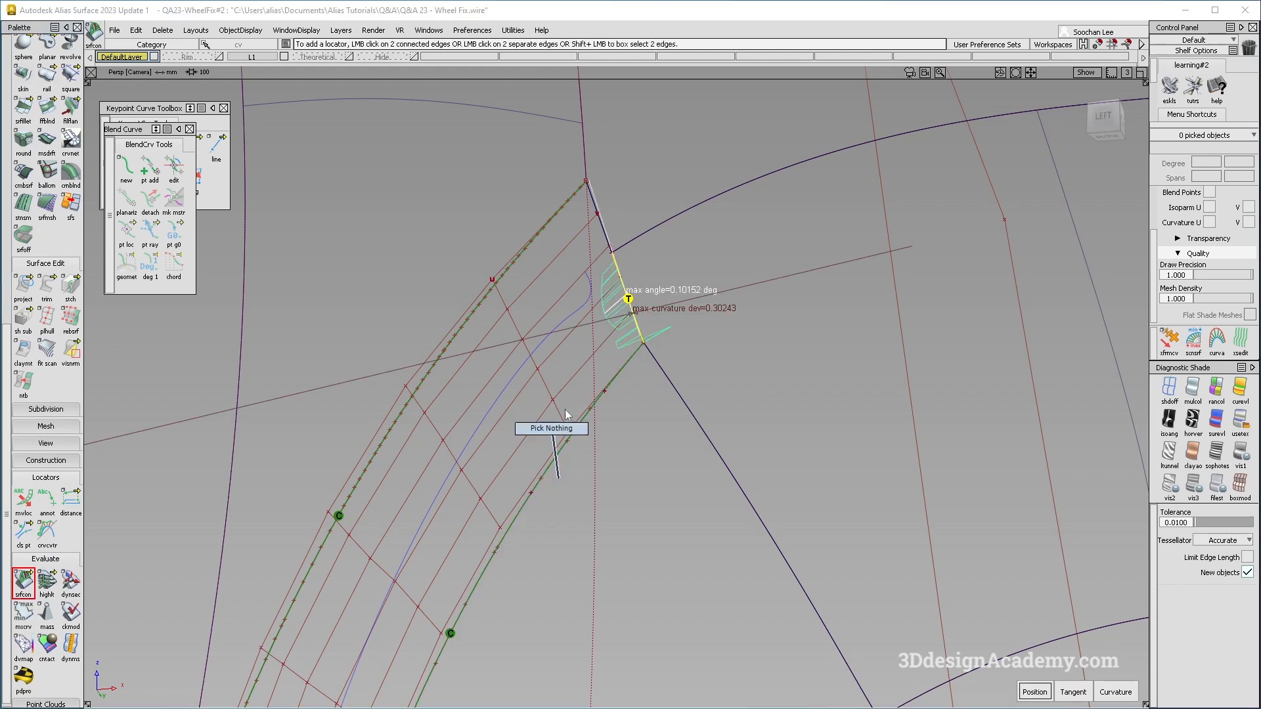
left_click(600, 230)
Move a CV in the third row from the square surface's upper end along its normal until the tangency check is met
left_click_drag(492, 370, 535, 363, "ctrl+shift")
left_click(537, 369)
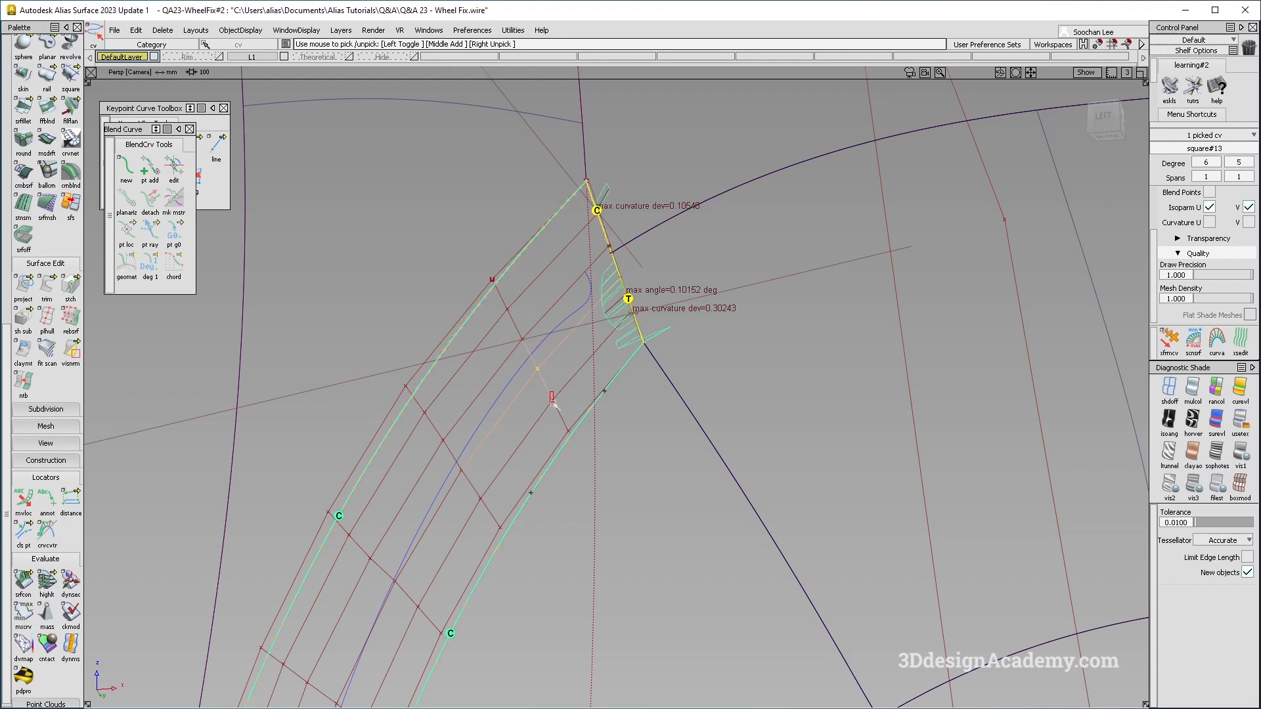
left_click_drag(557, 410, 557, 411)
left_click(1167, 348)
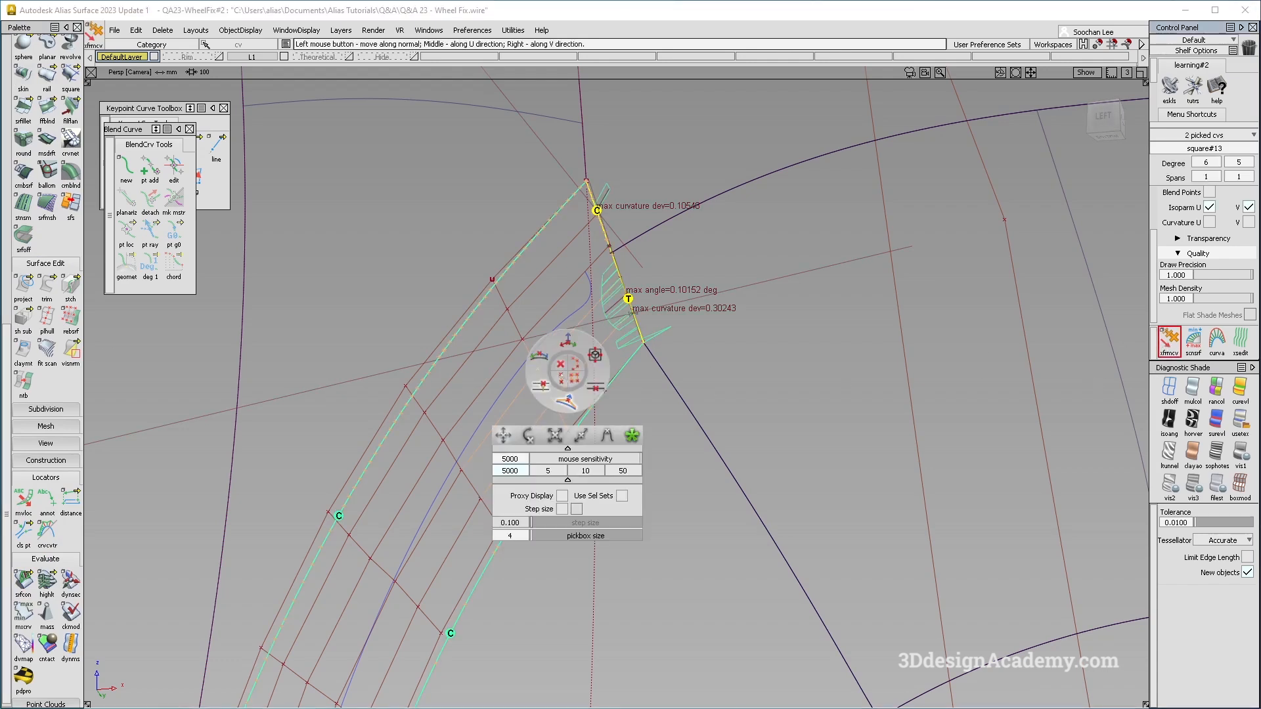
left_click_drag(750, 378, 744, 383)
key("ctrl+z")
left_click(536, 371)
left_click_drag(788, 358, 759, 371)
Clear the continuity checks and hide the CVs of the finished upper square surface
right_click_drag(756, 369, 639, 399, "alt+shift")
left_click_drag(599, 312, 598, 290, "ctrl+shift")
left_click(577, 311)
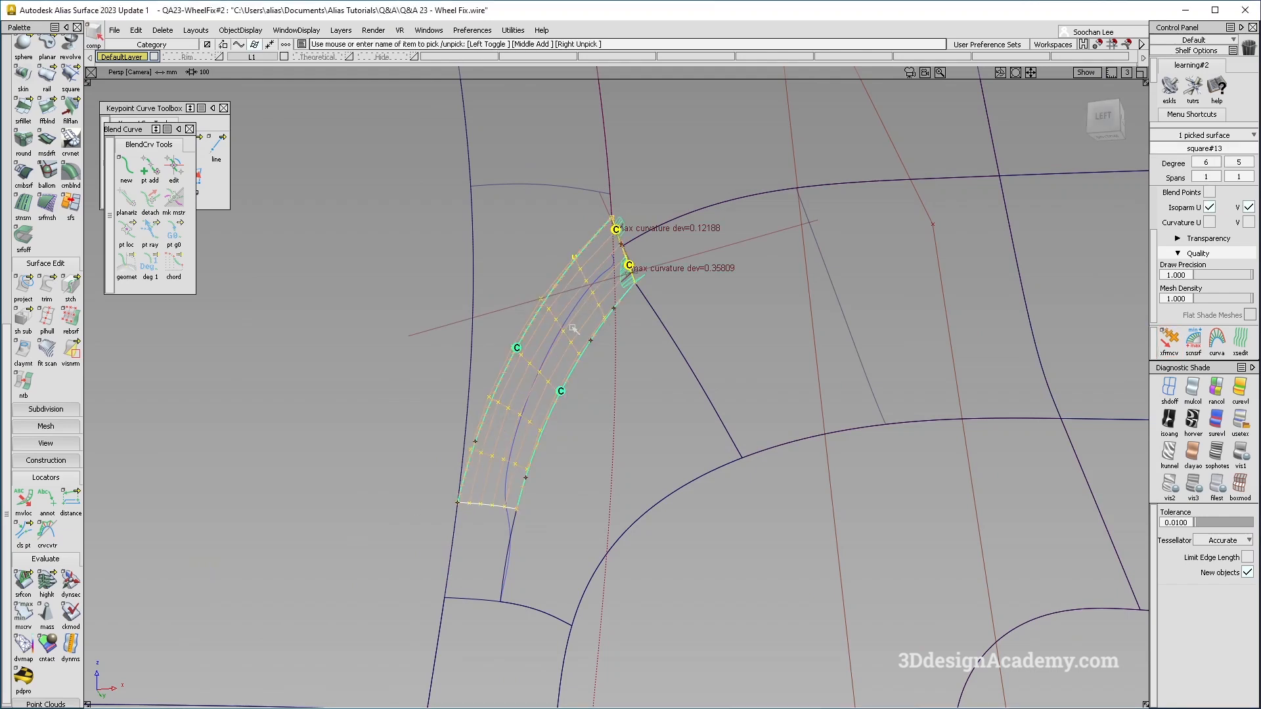
middle_click_drag(740, 320, 554, 526, "ctrl+shift")
left_click_drag(558, 573, 581, 459, "ctrl+shift")
Trim the surface adjoining the upper square surface at its upper corner
left_click_drag(47, 286, 71, 287)
left_click(610, 241)
left_click(570, 230)
key("space")
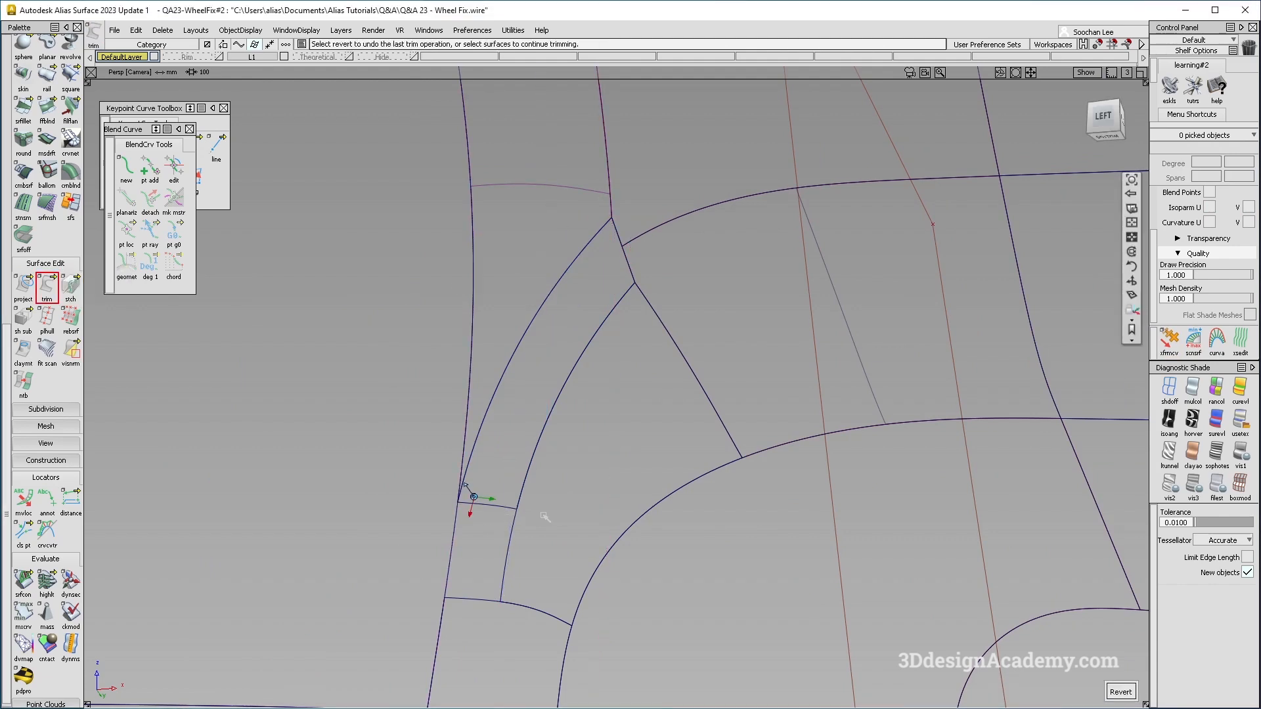
Create a degree 5 single-span square surface in the gap below the upper square surface, with G2 Curvature on boundaries 1 and 3
left_click_drag(543, 515, 509, 624, "alt+shift")
middle_click_drag(509, 624, 509, 535, "alt+shift")
left_click_drag(459, 453, 442, 358, "alt+shift")
left_click(70, 76)
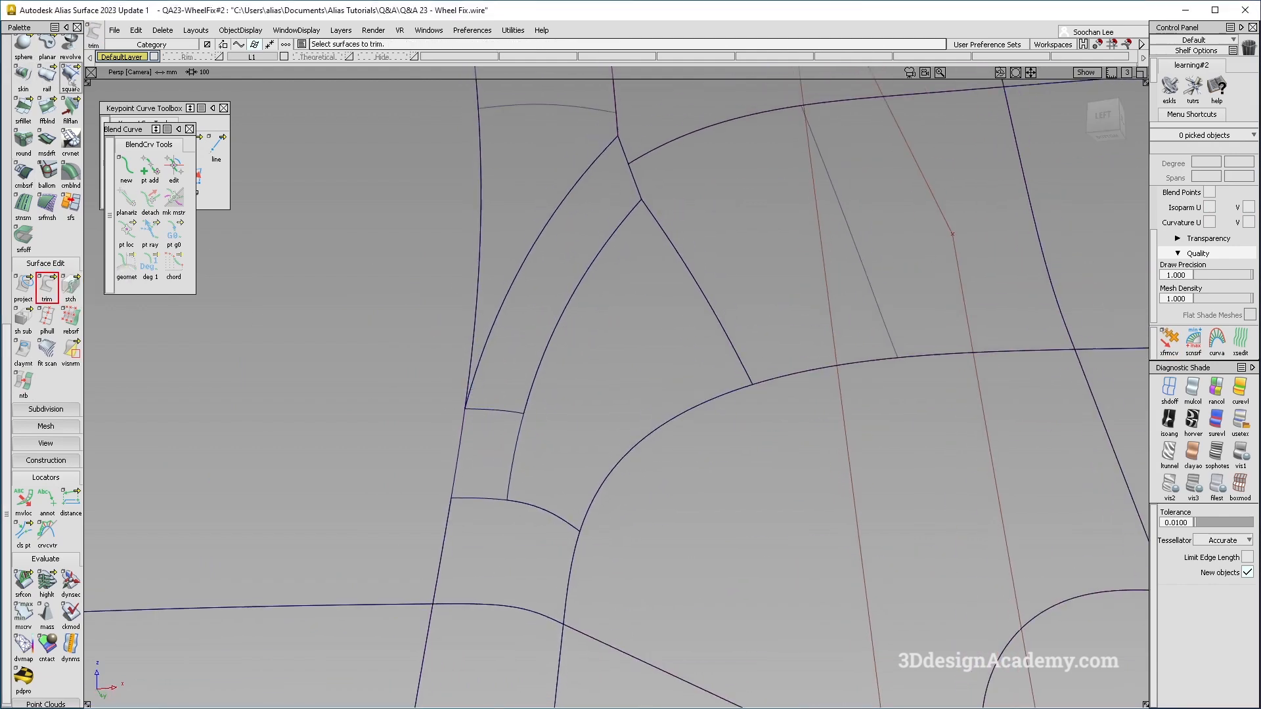
left_click(464, 431)
left_click(503, 409)
left_click(517, 439)
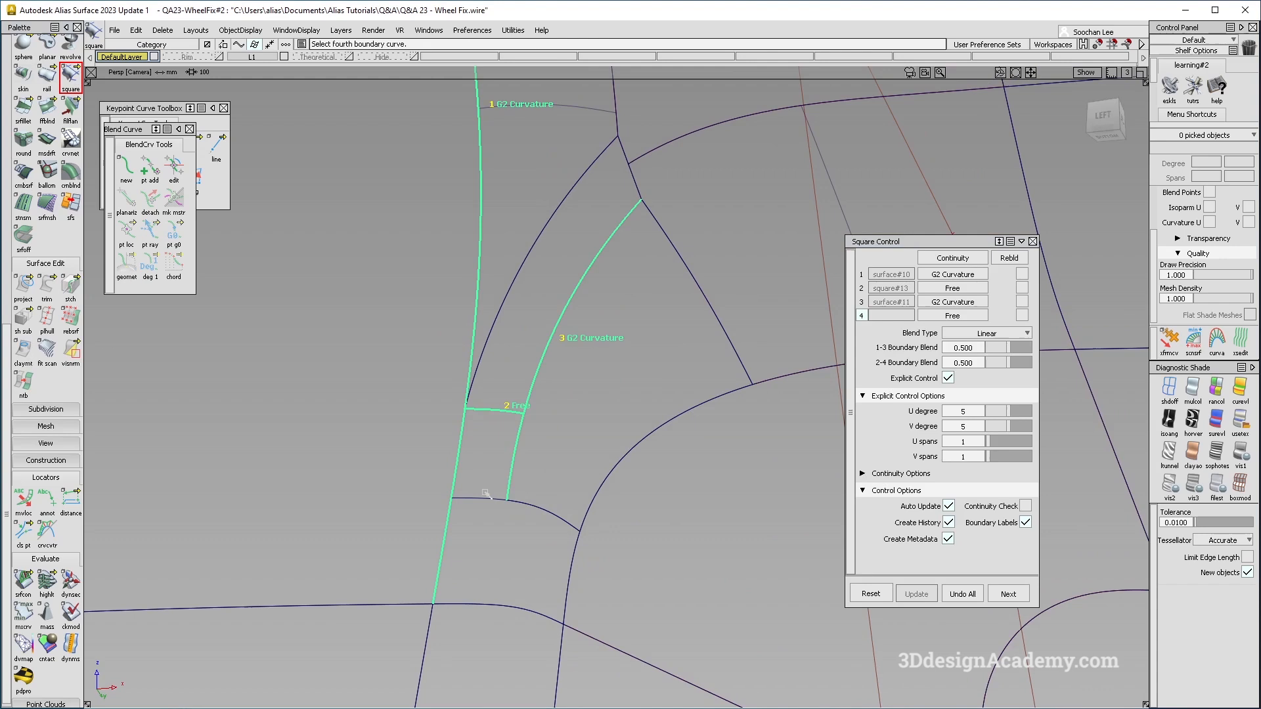
left_click(482, 496)
Set boundaries 2 and 4 of the new square surface to G2 Curvature
left_click_drag(412, 415, 441, 406, "alt+shift")
right_click_drag(441, 405, 509, 392, "alt+shift")
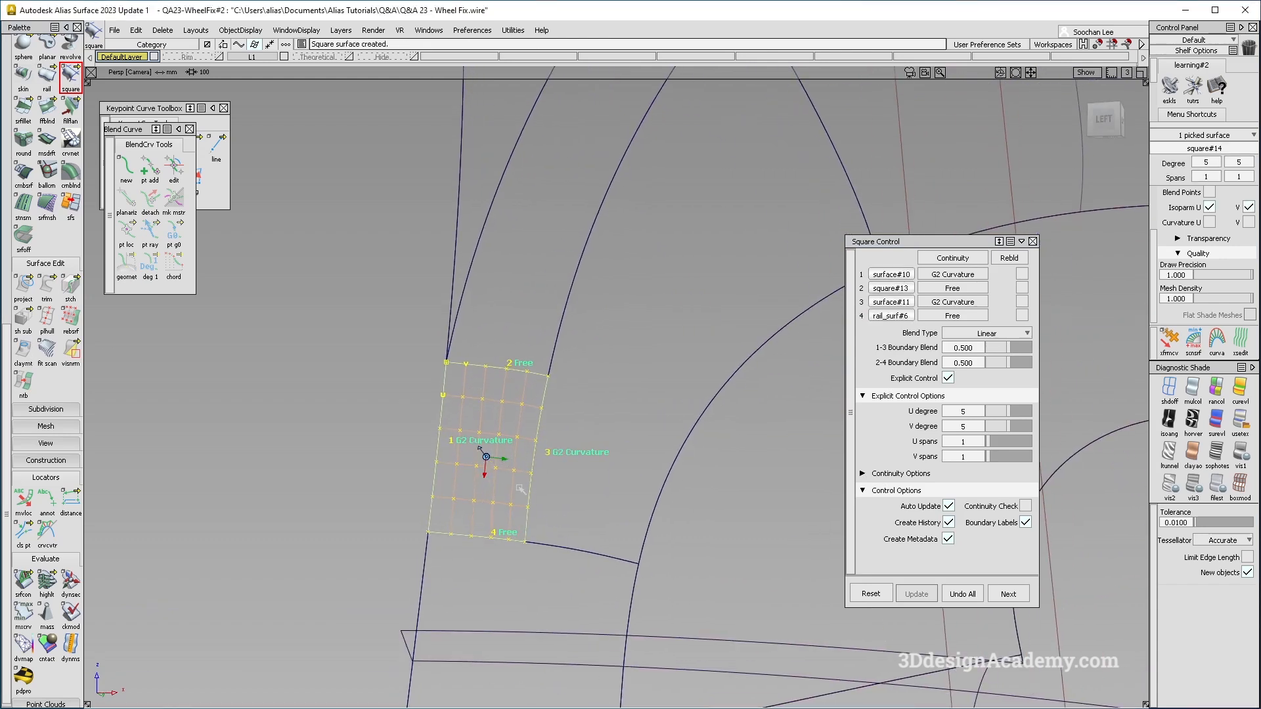
left_click_drag(520, 489, 519, 401, "alt+shift")
left_click(970, 289)
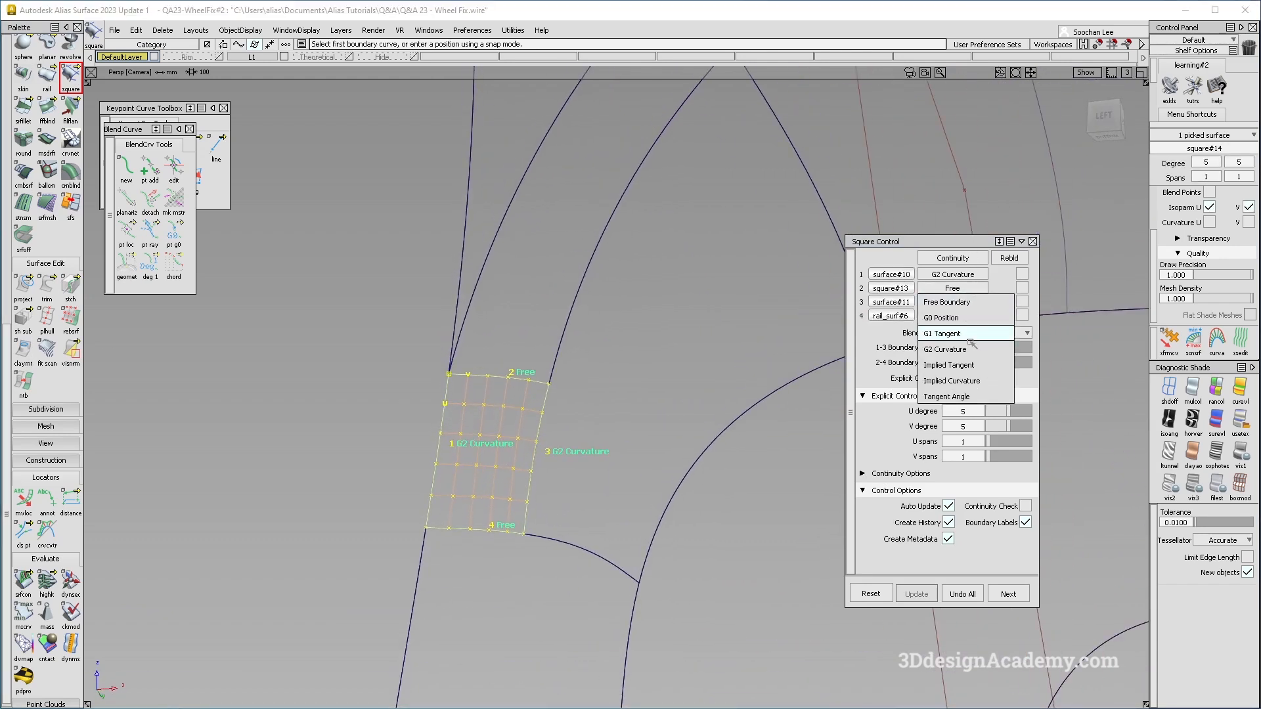
left_click(965, 350)
left_click(965, 316)
left_click(966, 376)
Delete the construction history of the new square surface and the surfaces around it
left_click_drag(507, 512, 512, 408, "alt+shift")
left_click_drag(393, 426, 392, 483, "ctrl+shift")
left_click_drag(526, 351, 394, 489, "ctrl+shift")
left_click(162, 31)
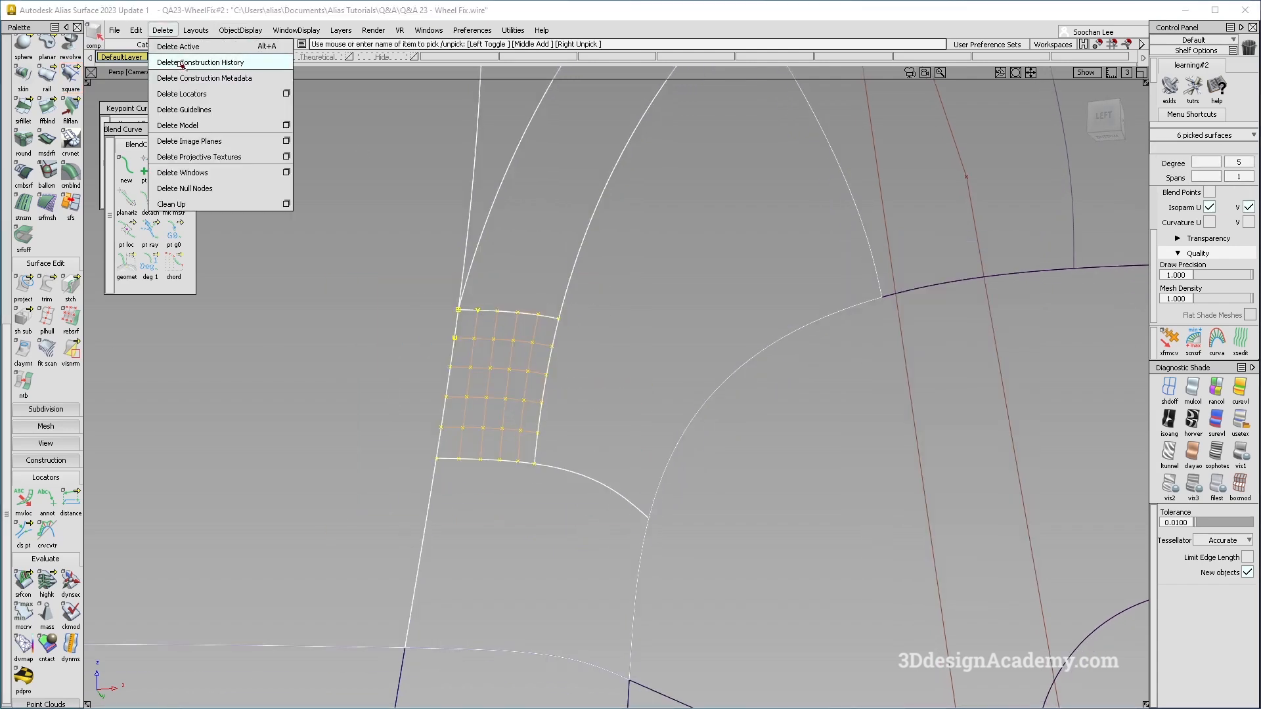
left_click(332, 344)
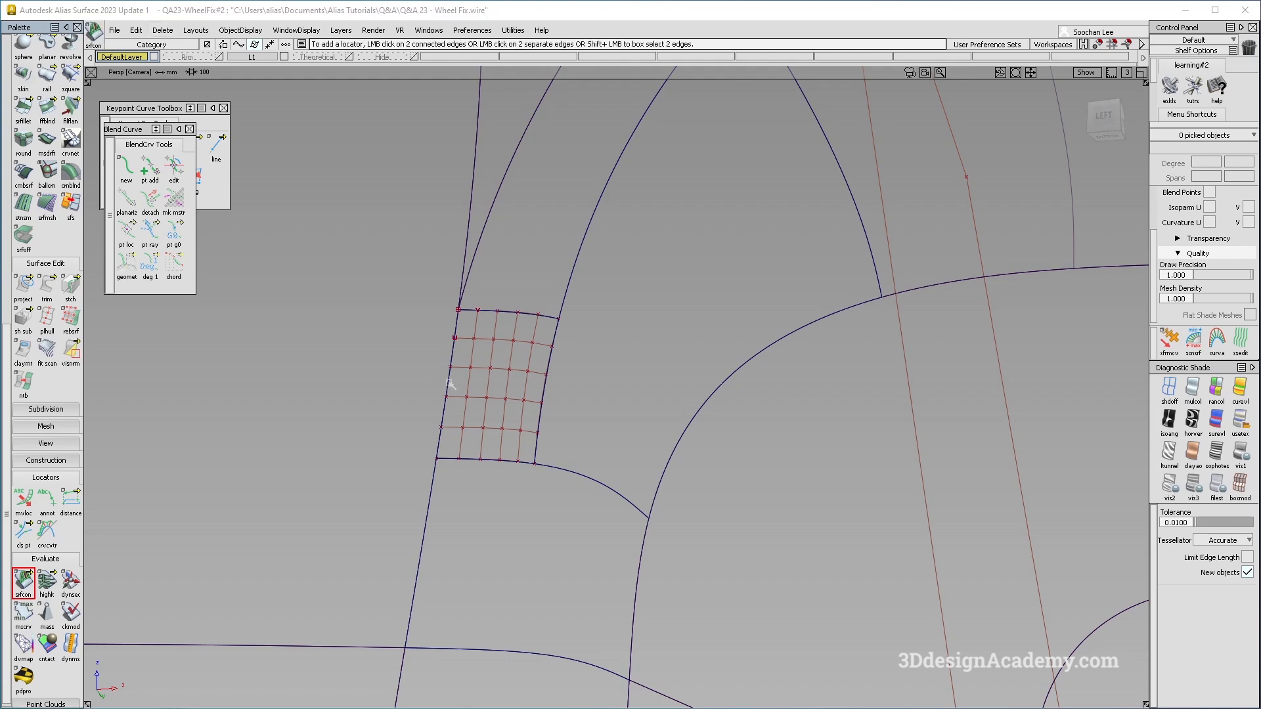
Add surface continuity checks to the edges of the new square surface
left_click(447, 382)
left_click(543, 388)
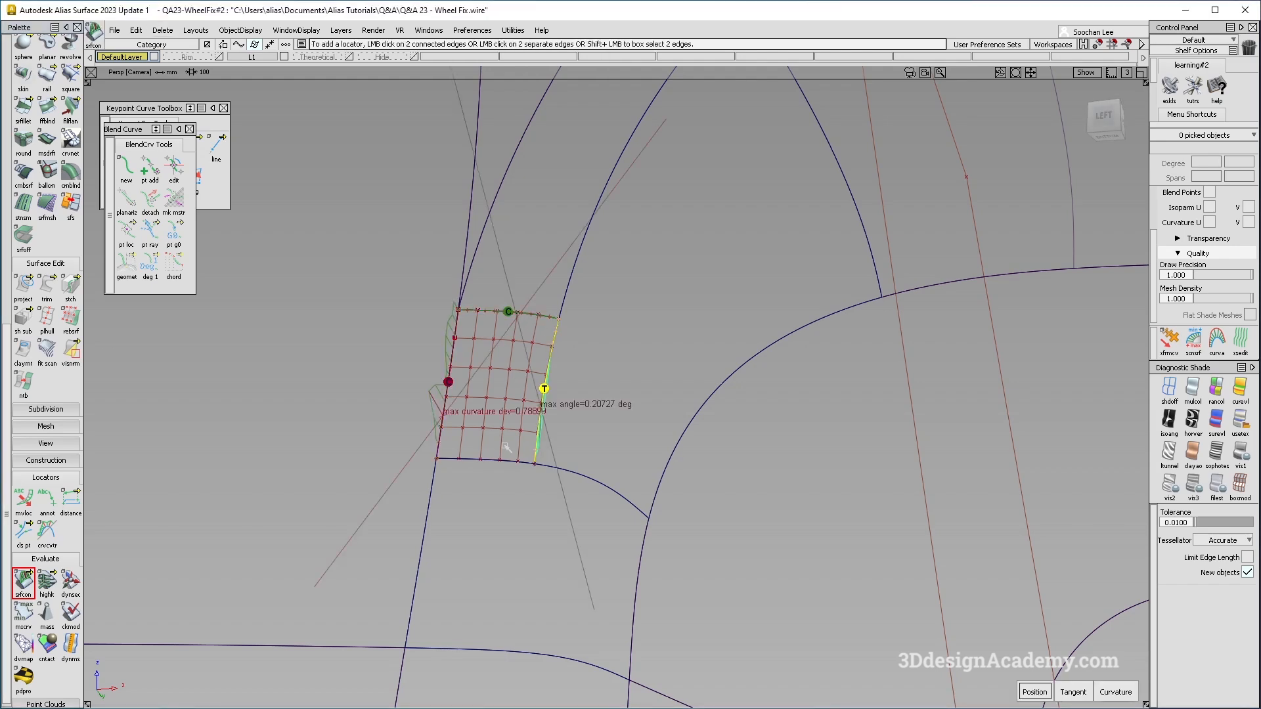
left_click(481, 460)
scroll(554, 351, "up", 3)
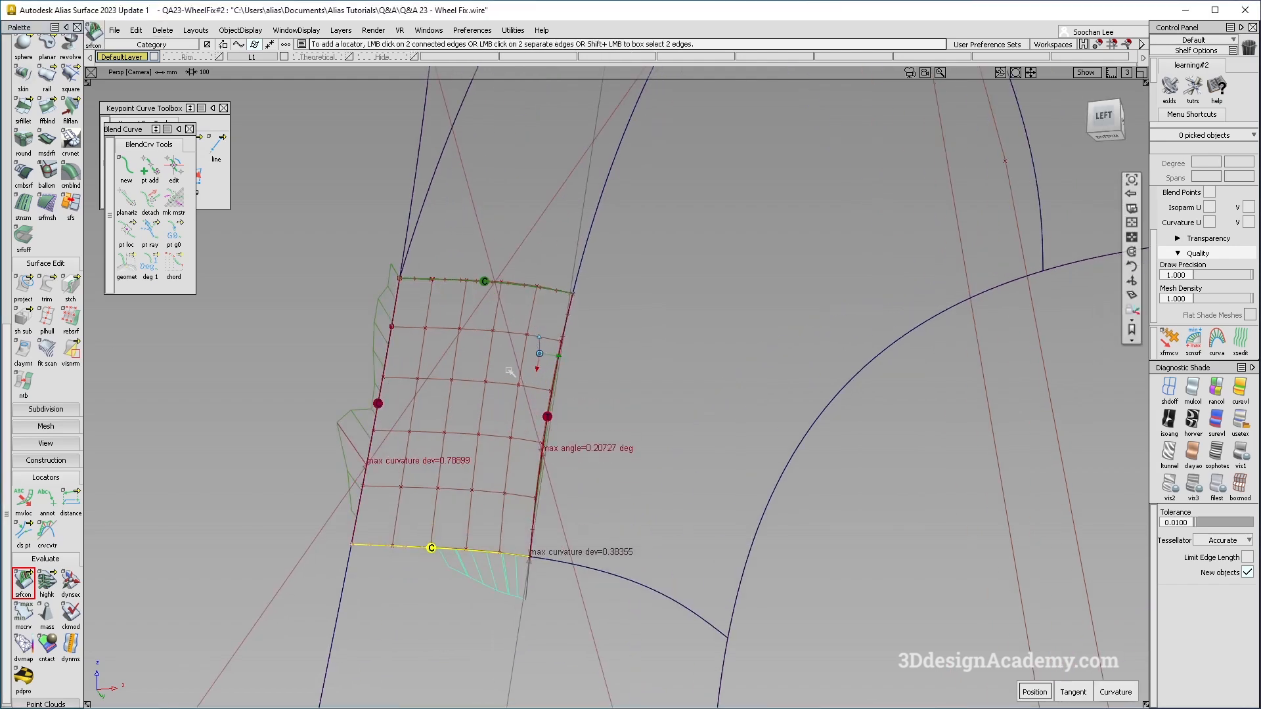
left_click_drag(522, 416, 389, 417, "alt+shift")
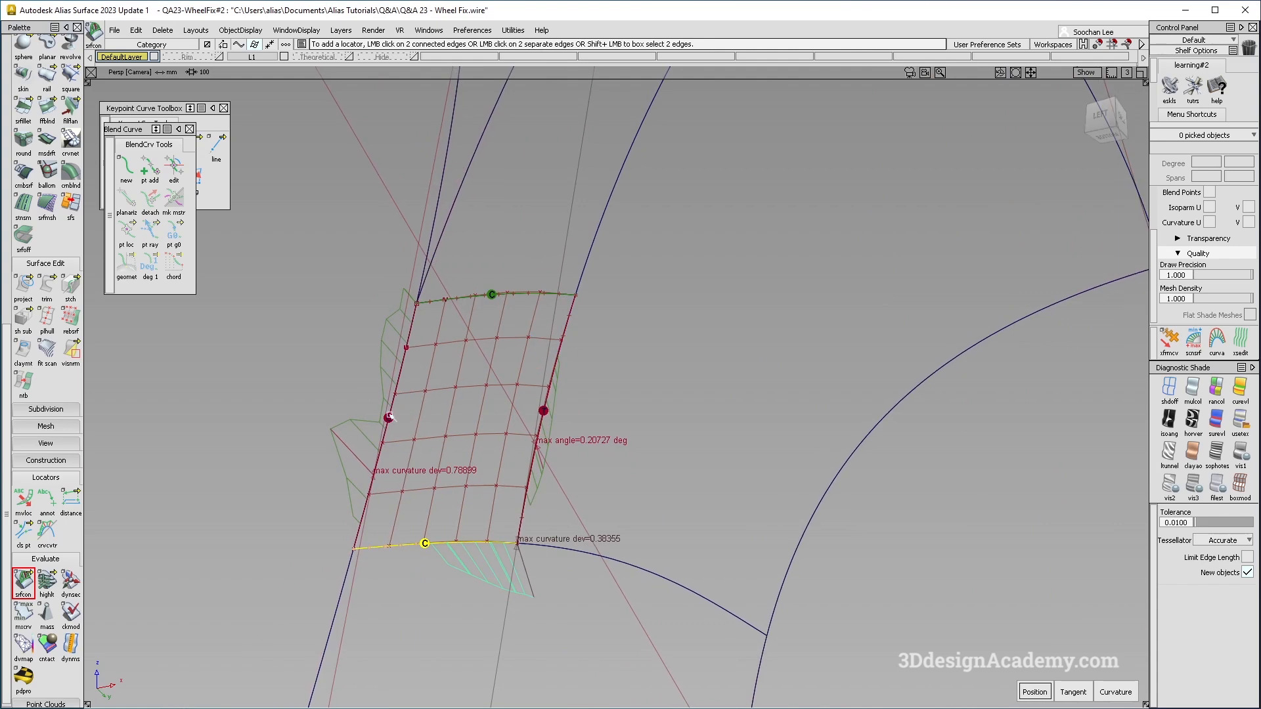
Align the new square surface's inner side edge to its neighbour with G2 continuity and the Partial and Vector options
scroll(40, 164, "up", 3)
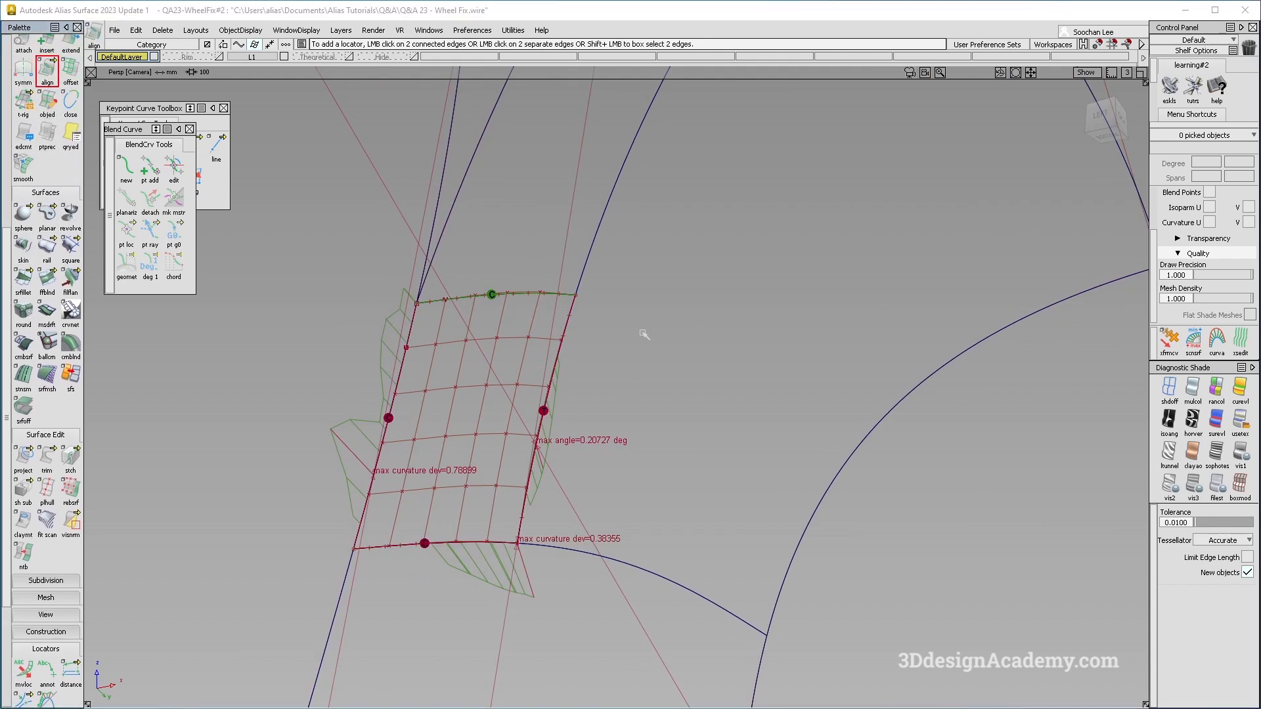
left_click(552, 384)
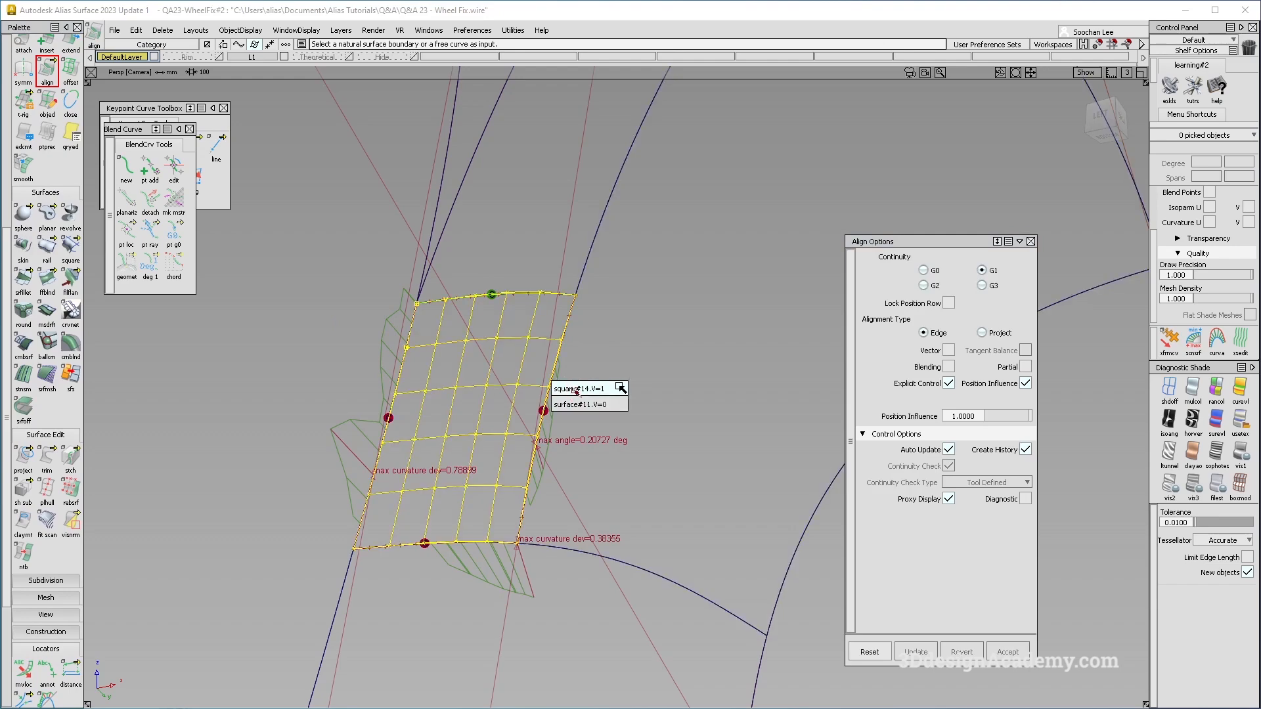
left_click(575, 389)
left_click(1024, 367)
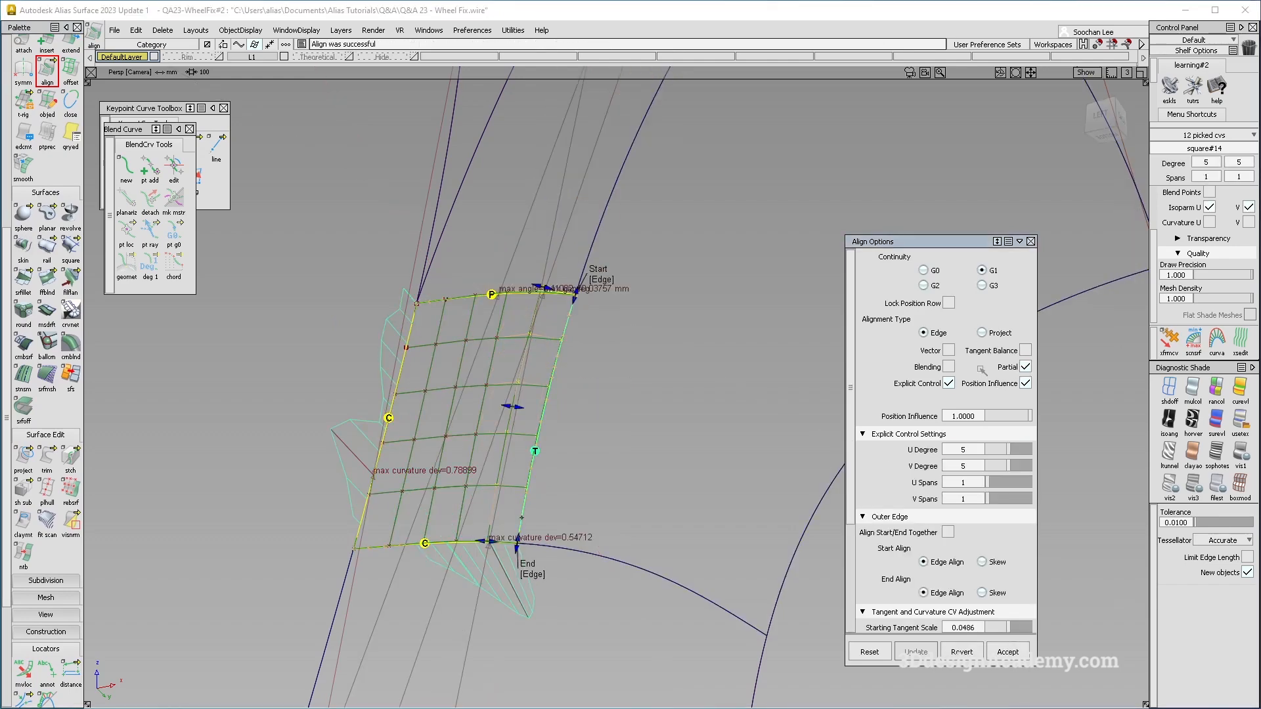
left_click(948, 350)
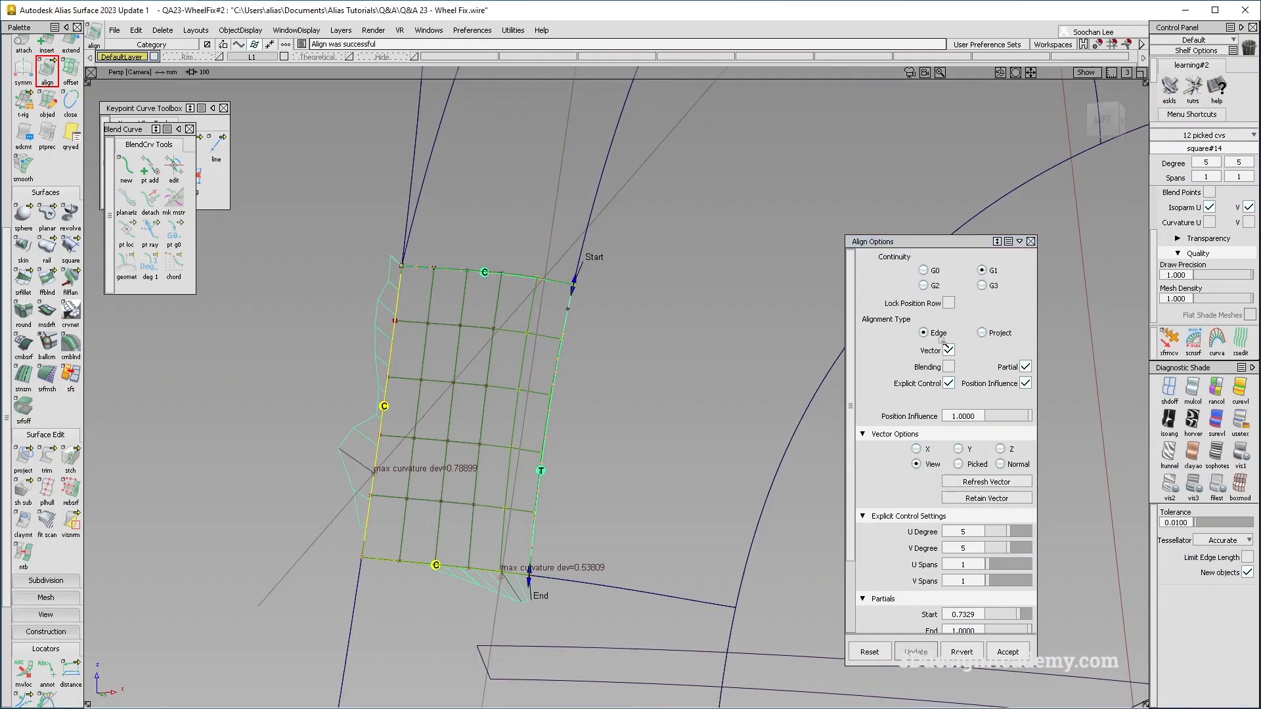
left_click(923, 286)
left_click_drag(601, 459, 502, 457, "alt+shift")
key("space")
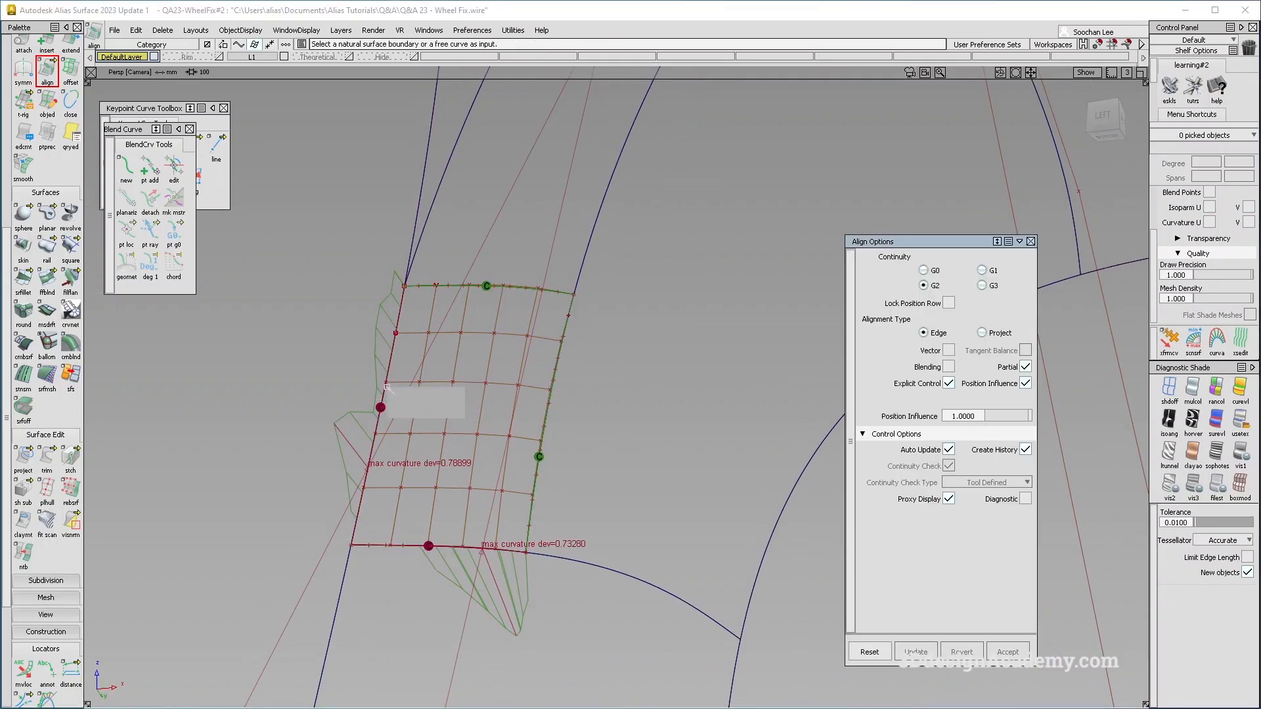
Align the new square surface's outer side edge to its neighbour with G2 continuity along the view vector
left_click(378, 382)
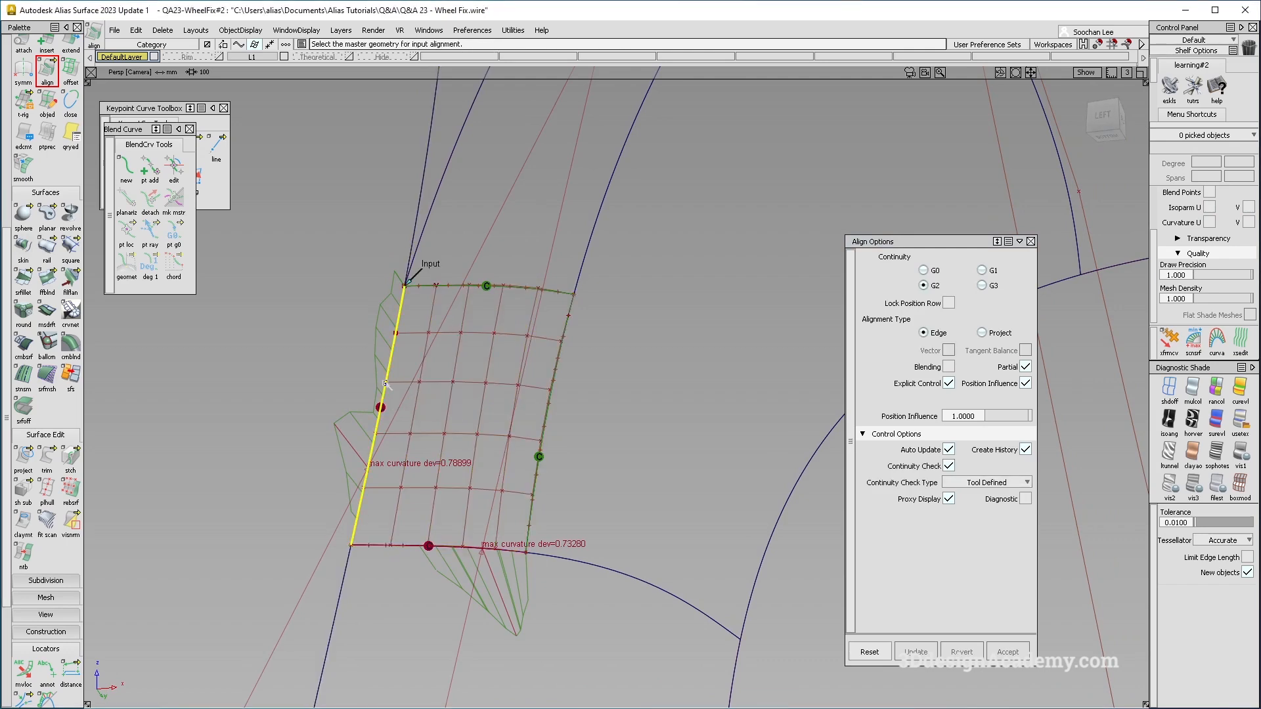
left_click(385, 385)
left_click(948, 350)
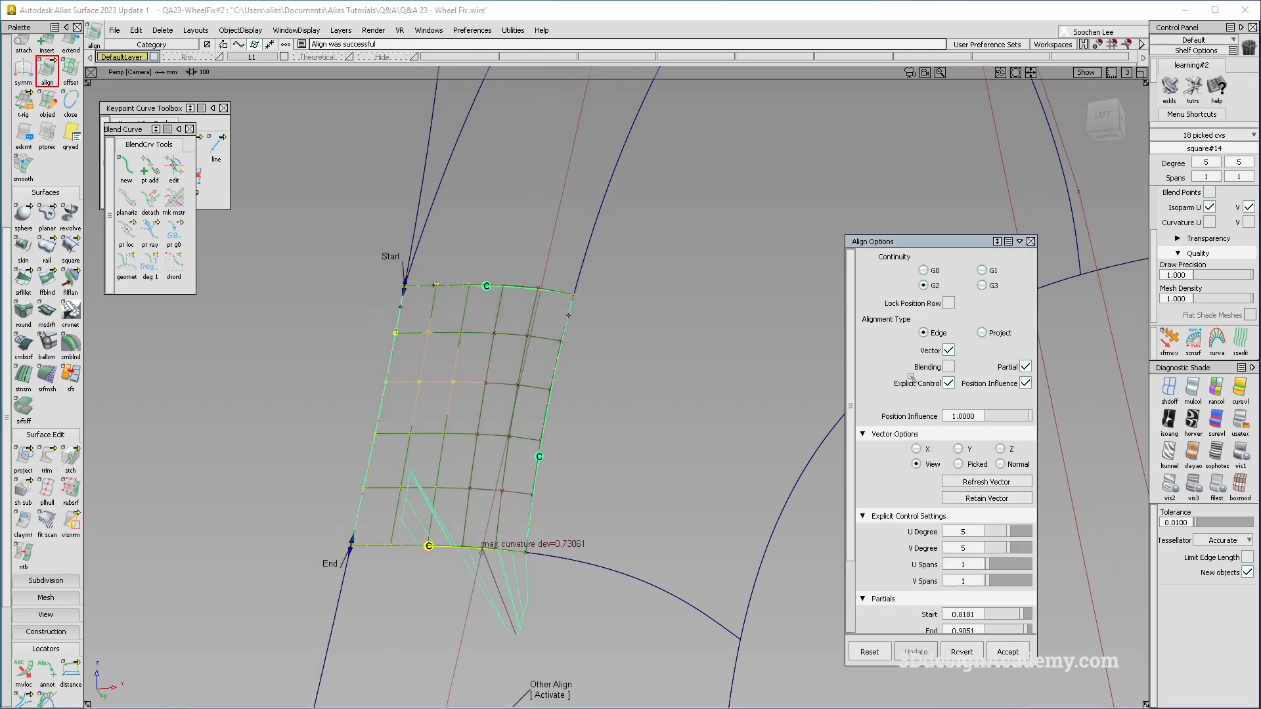
left_click_drag(433, 486, 407, 463, "alt+shift")
left_click_drag(445, 506, 438, 297, "alt+shift")
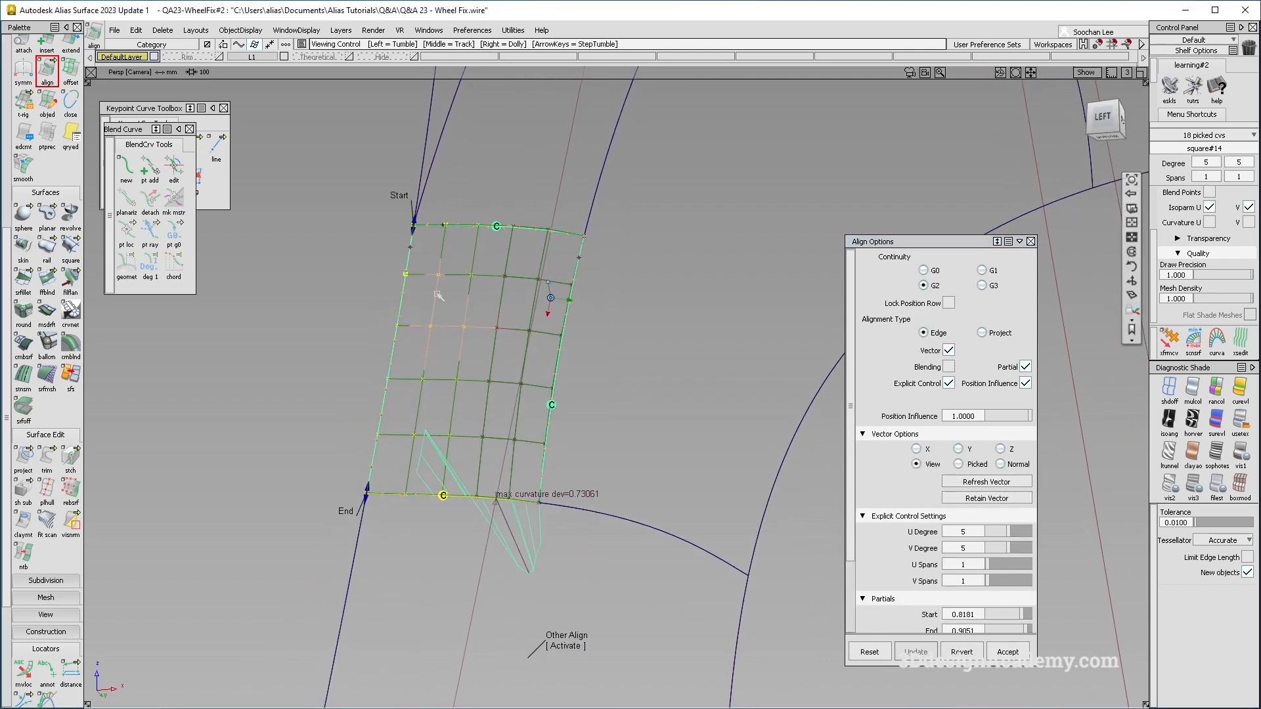
key("space")
Try to align the new square surface's lower end edge to its neighbour with G2 continuity along the view vector
left_click(468, 498)
left_click(474, 520)
key("Return")
left_click(470, 497)
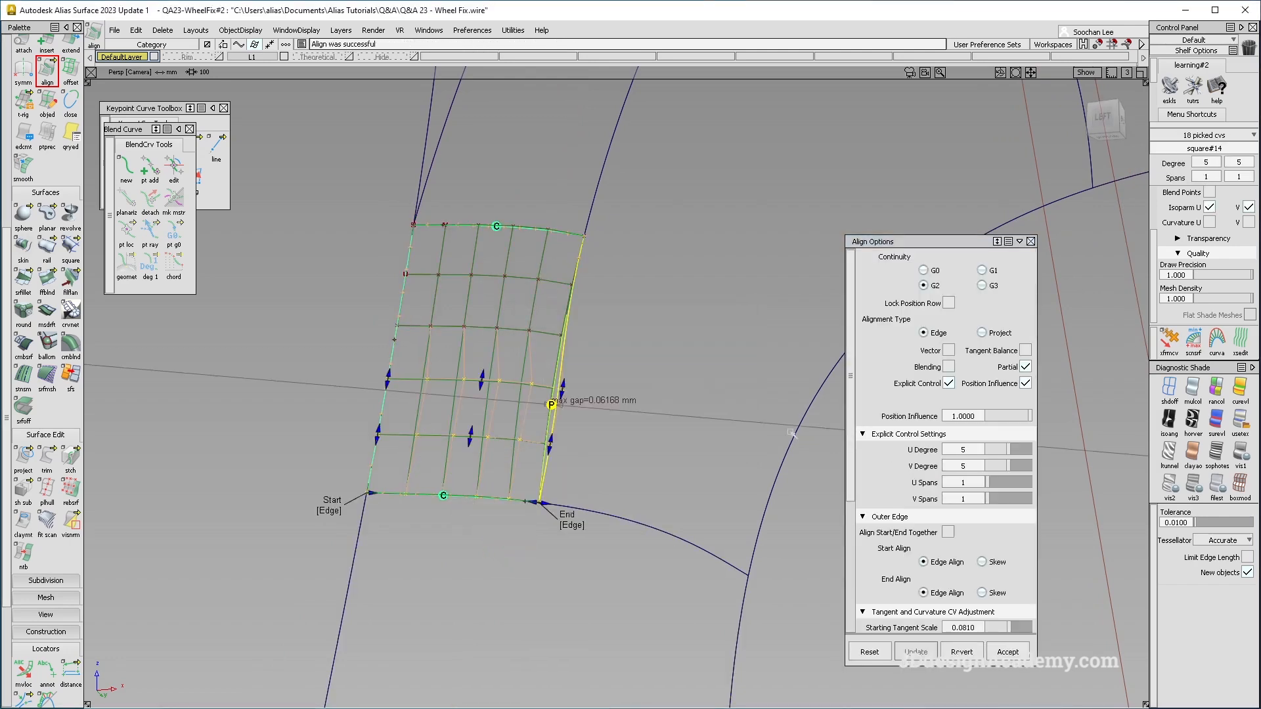
left_click(948, 352)
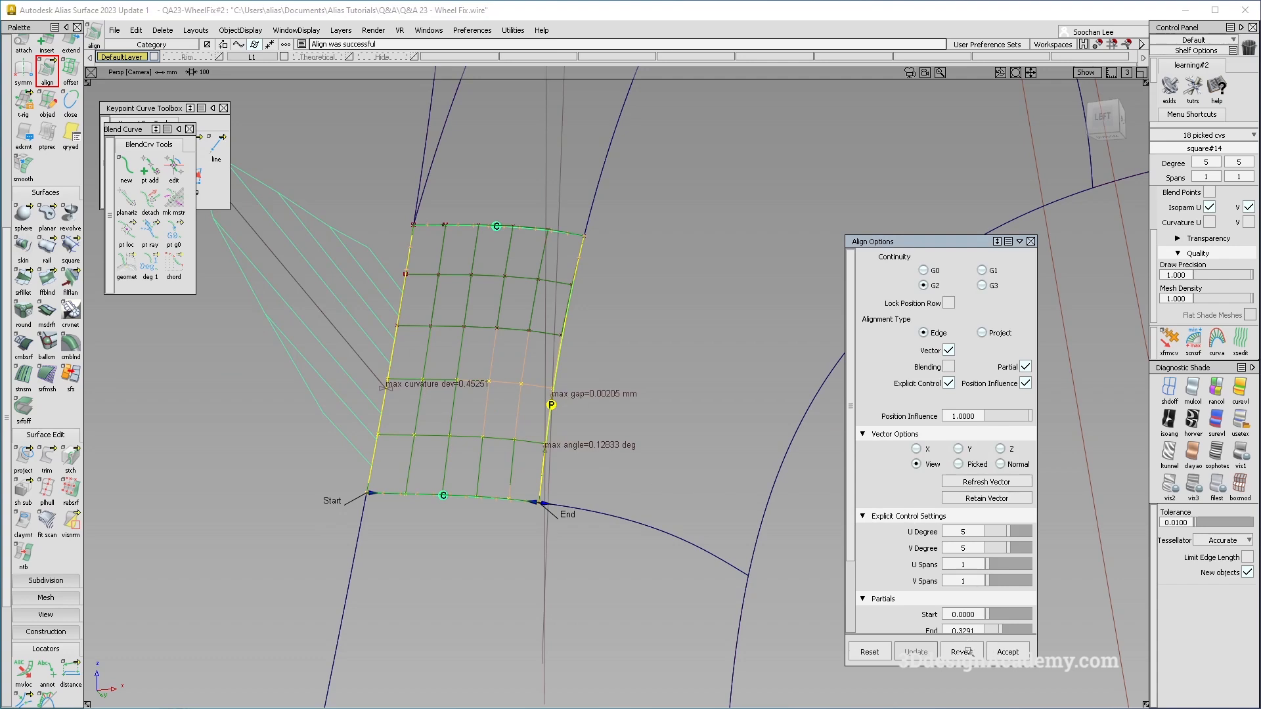
left_click(962, 652)
Add a G2 curvature continuity check to the new square surface's lower end edge
scroll(40, 591, "down", 3)
double_click(23, 630)
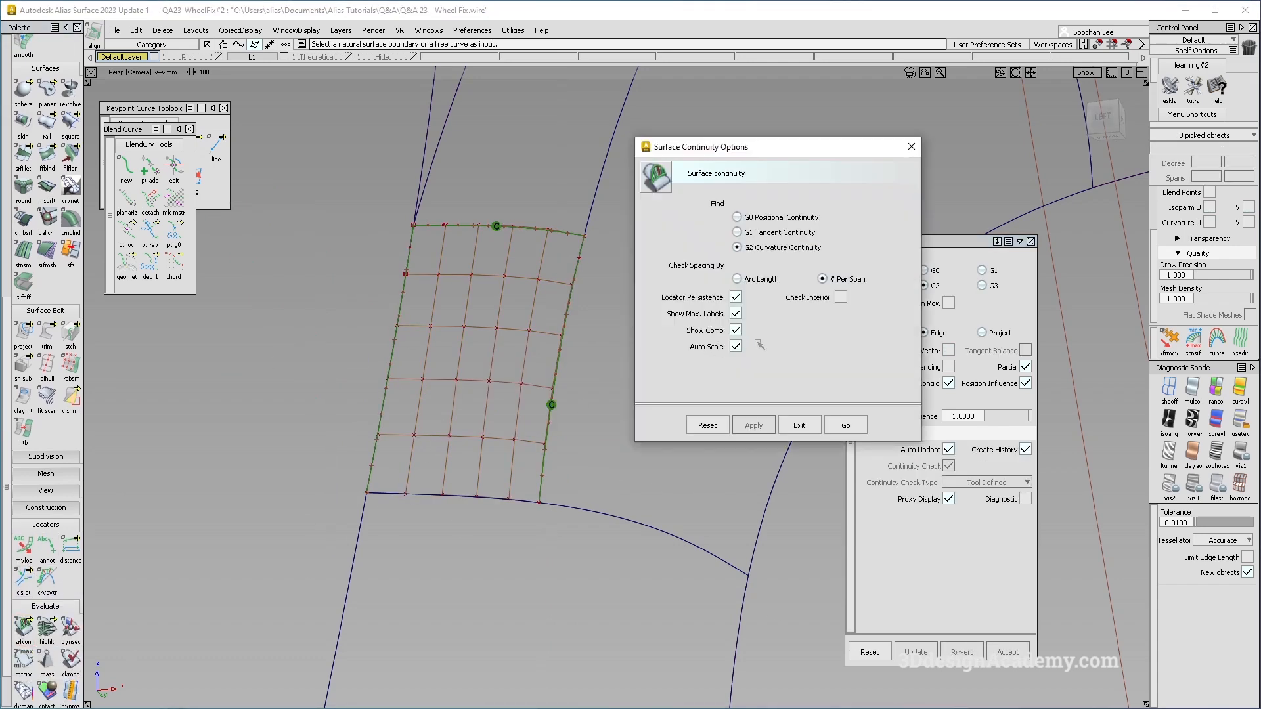
left_click(845, 425)
left_click(476, 497)
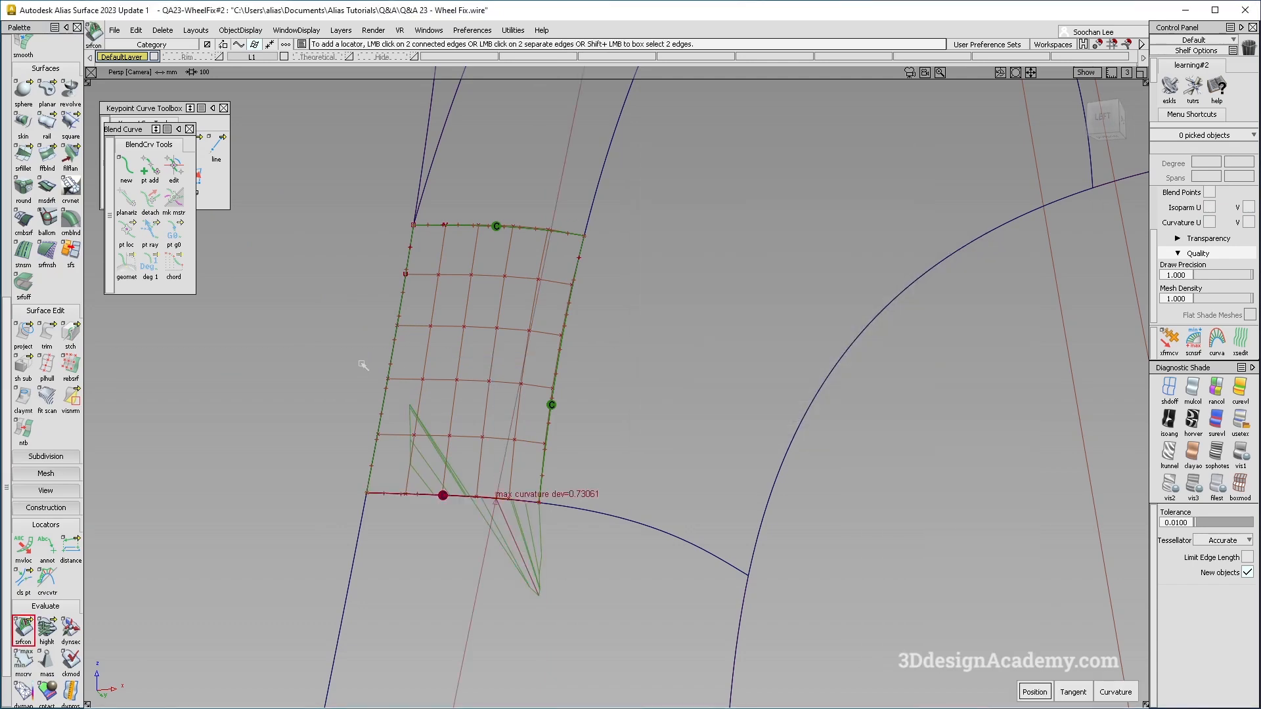
Move interior CVs near the new square surface's lower end edge to reduce the curvature deviation there
left_click_drag(361, 364, 514, 385, "ctrl+shift")
left_click(525, 385)
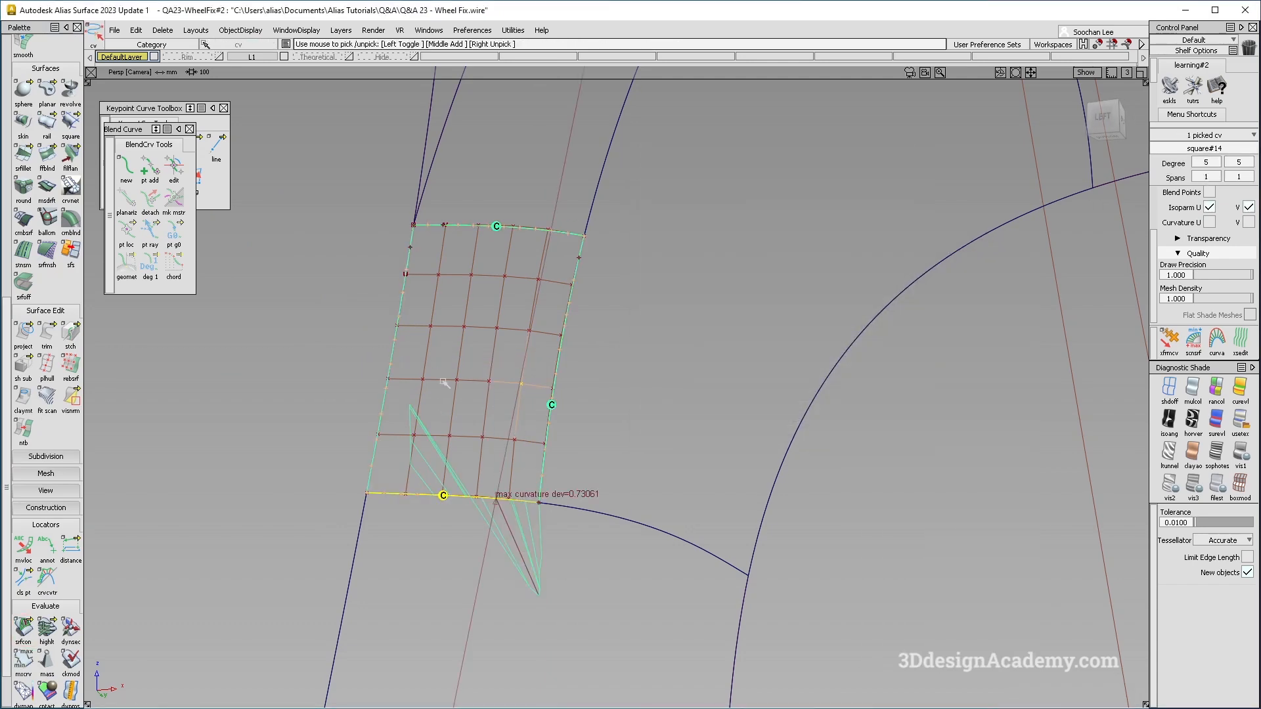
left_click(1172, 346)
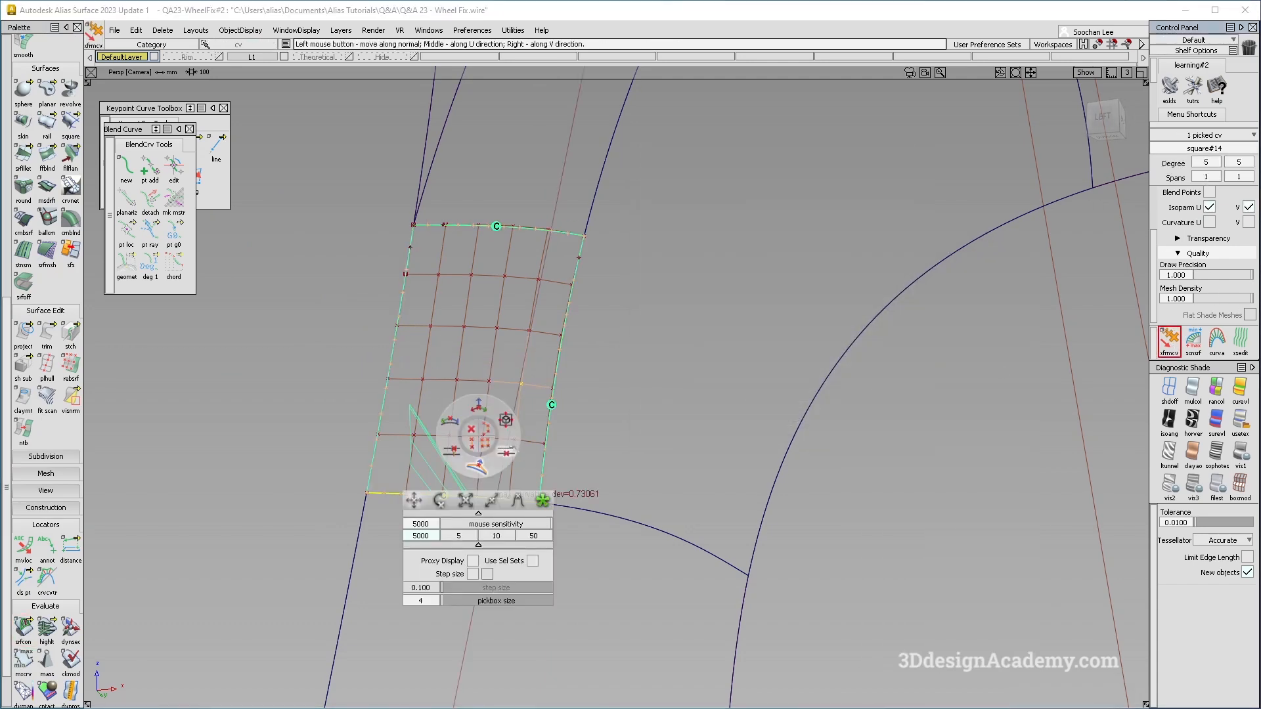
mouse_move(618, 415)
left_mouse_down()
mouse_move(613, 379)
mouse_move(673, 368)
left_mouse_up()
left_click(489, 383, "ctrl")
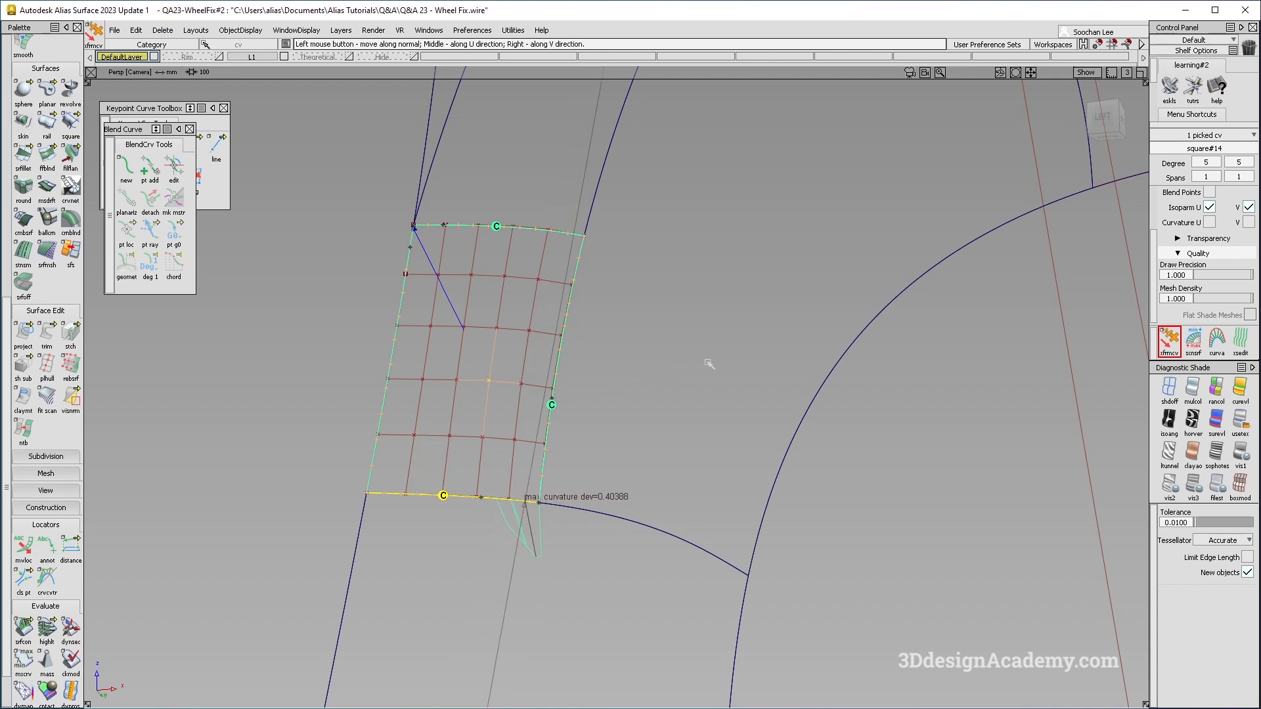
left_click(515, 439)
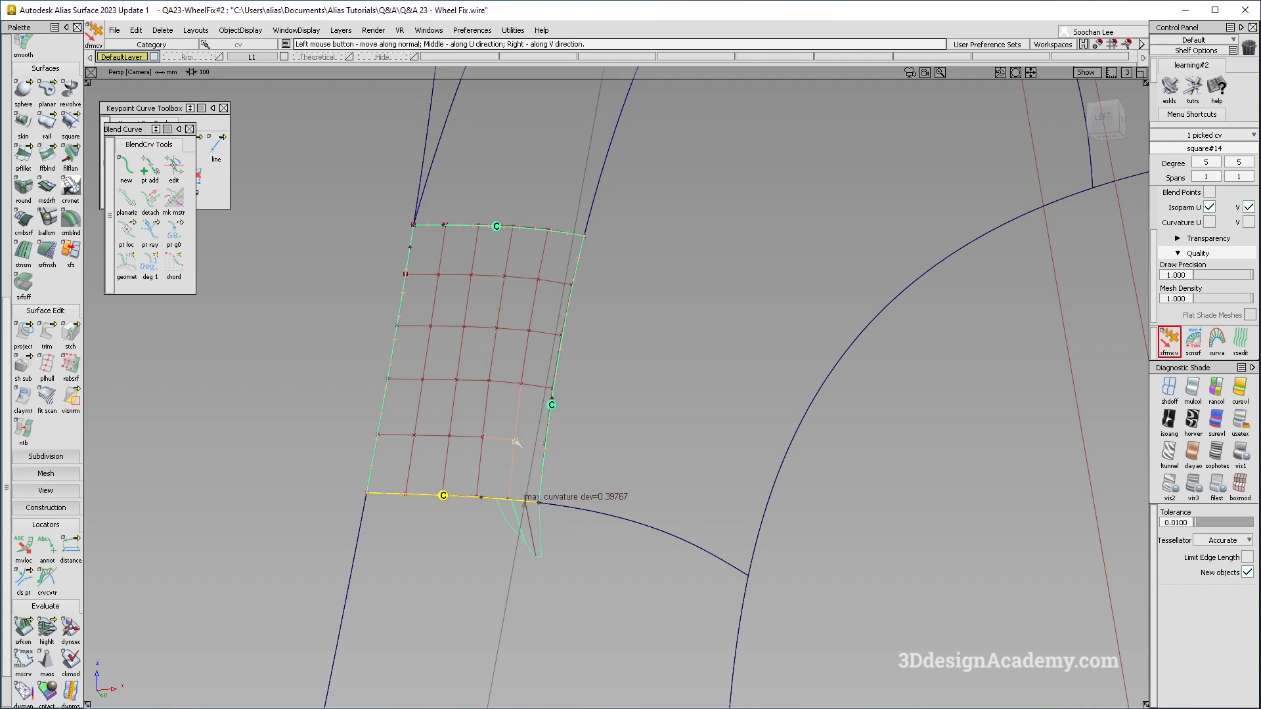
mouse_move(615, 414)
left_mouse_down()
mouse_move(603, 424)
mouse_move(614, 423)
mouse_move(603, 391)
mouse_move(601, 431)
mouse_move(595, 396)
mouse_move(608, 438)
left_mouse_up()
Fine-tune the neighbouring CVs around the lower corner of the new square surface to even out its end-edge curvature
left_click(484, 438)
left_click(522, 385)
left_click(545, 446)
left_click(553, 392)
left_click(515, 440)
left_click(490, 381)
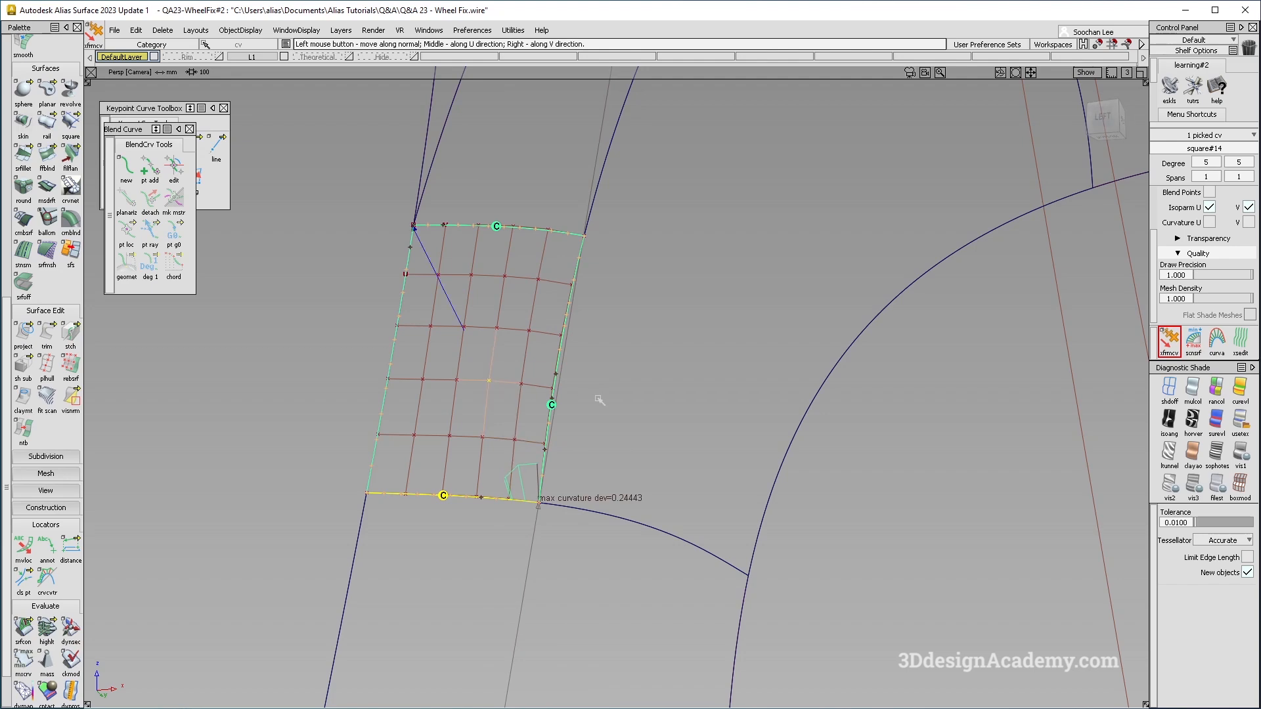
left_click(523, 386)
mouse_move(558, 390)
left_mouse_down()
mouse_move(614, 392)
mouse_move(581, 395)
left_mouse_up()
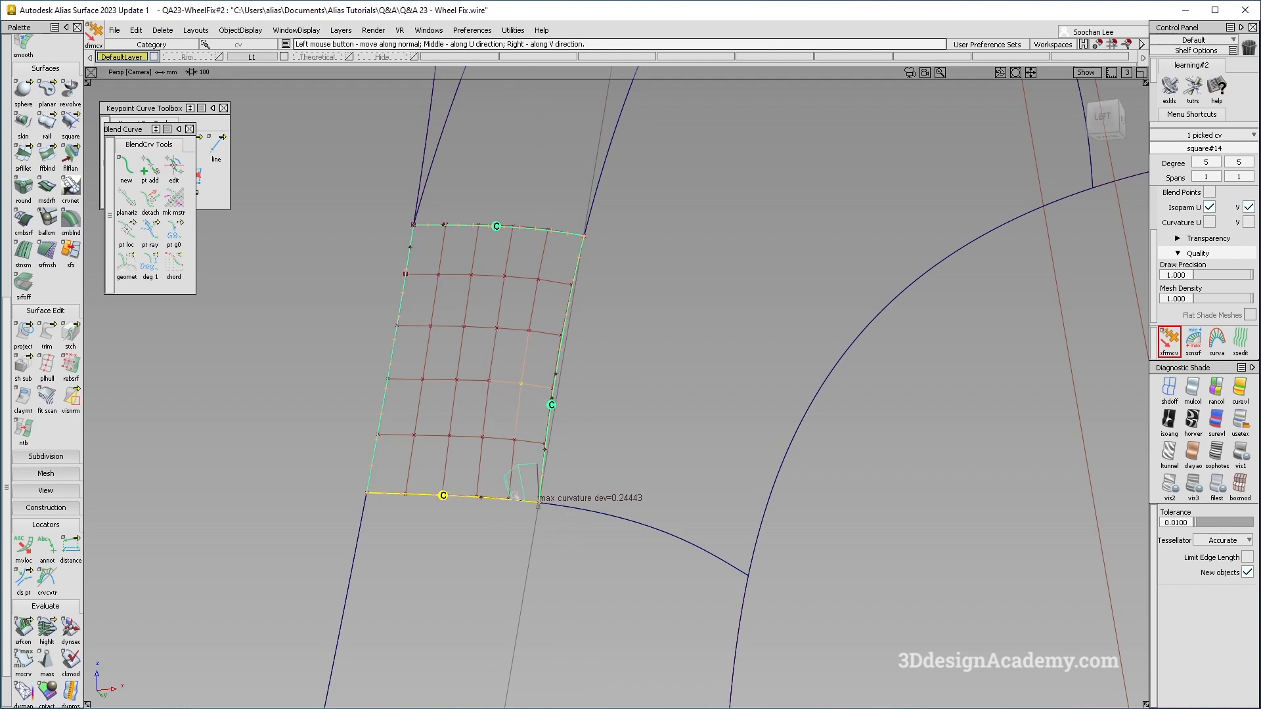
left_click(476, 496)
left_click_drag(626, 460, 623, 461)
Hide the new surfaces' CVs, remove the curvature continuity check and clear the selection
right_click_drag(617, 342, 578, 367, "alt+shift")
left_click_drag(578, 368, 611, 341, "alt+shift")
left_click_drag(620, 329, 591, 270, "ctrl+shift")
left_click(565, 283)
mouse_move(549, 337)
right_mouse_down("ctrl+shift")
mouse_move(624, 350)
mouse_move(557, 417)
right_mouse_up("ctrl+shift")
left_click_drag(540, 545, 605, 357, "ctrl+shift")
Shade the wheel model with the Showroom reflection map and examine the highlight across the rebuilt corner transition
left_click_drag(803, 371, 777, 470, "alt+shift")
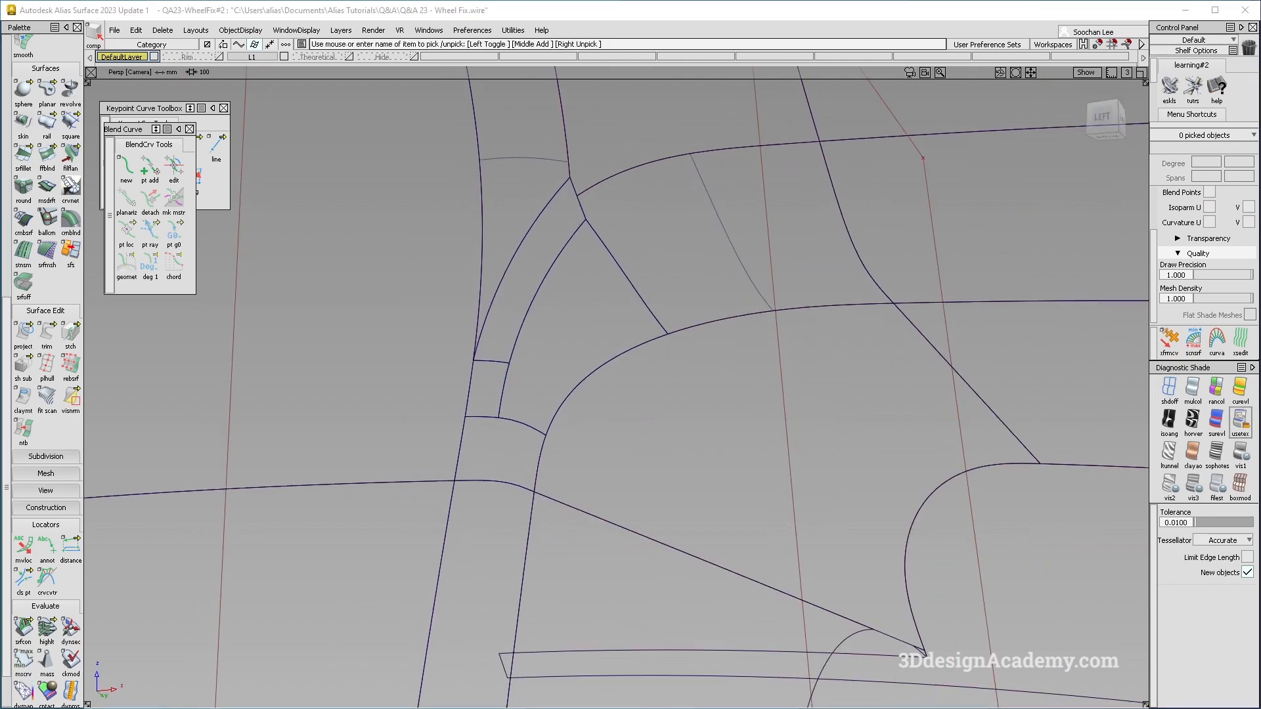
left_click(1240, 422)
left_click_drag(670, 346, 642, 437, "alt+shift")
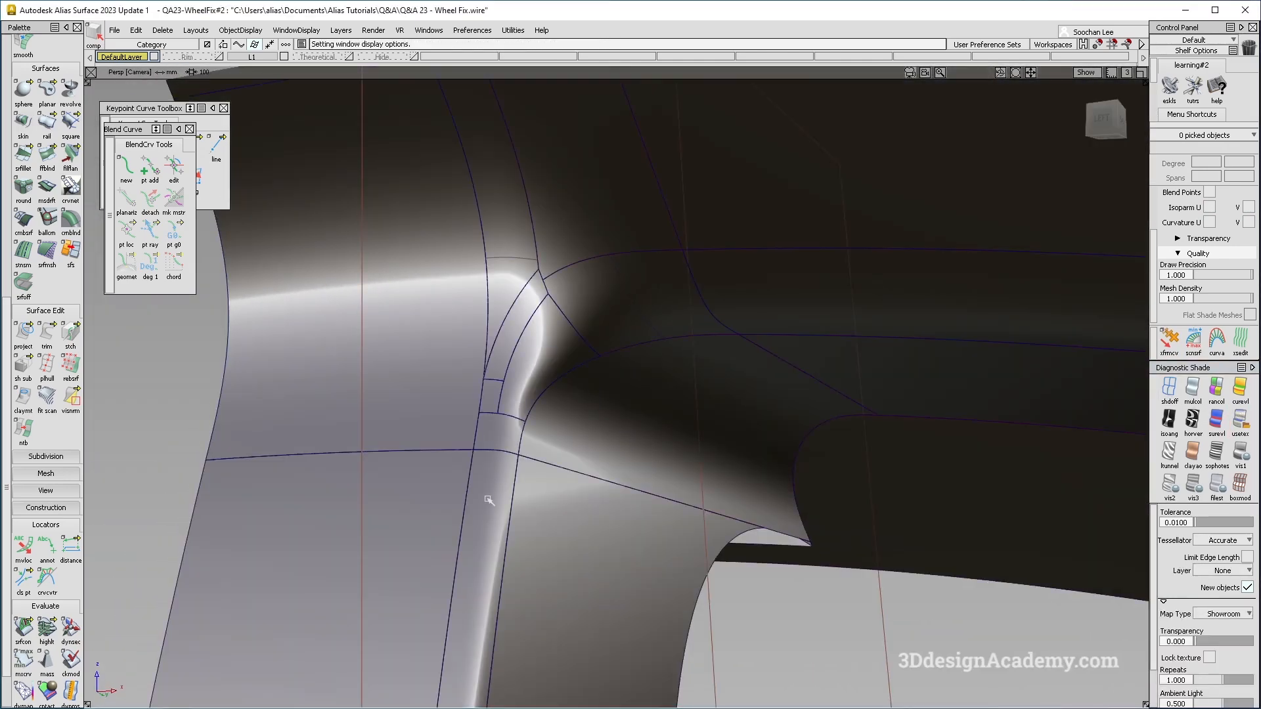
Check G1 tangent continuity on the edges of the rebuilt corner surfaces and their neighbouring blend surfaces
scroll(46, 459, "down", 1)
double_click(23, 577)
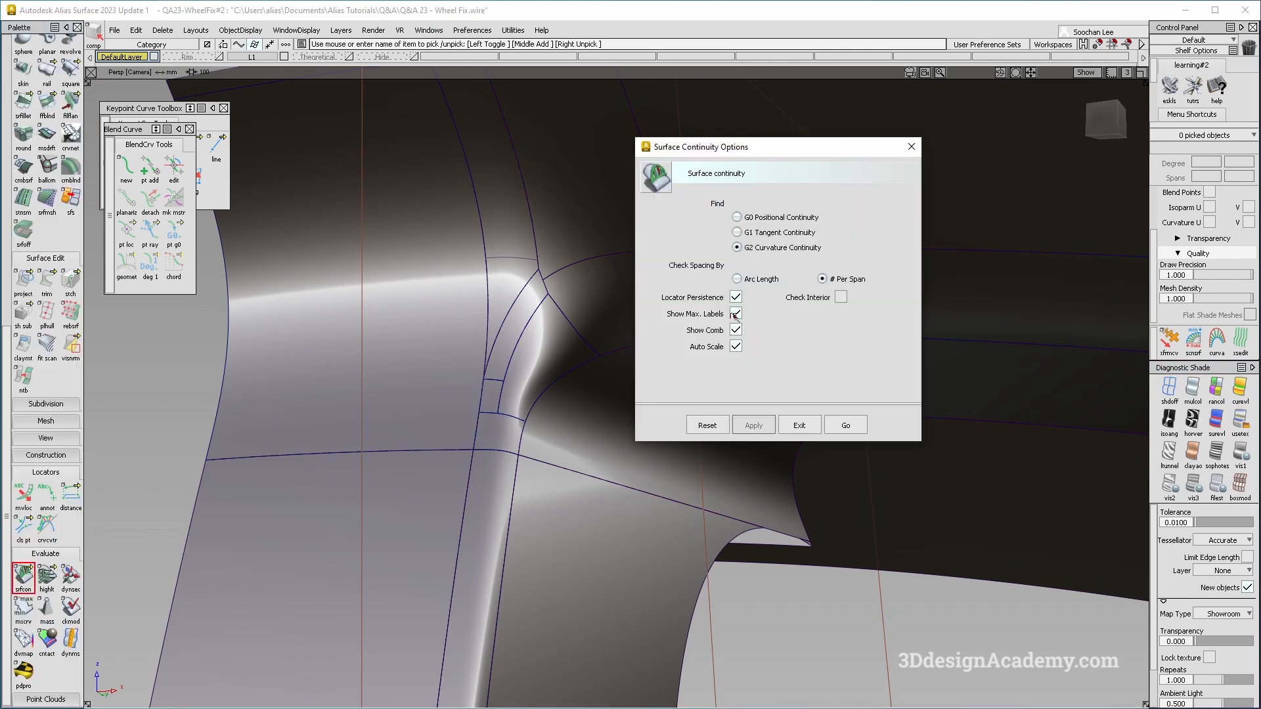
left_click(846, 425)
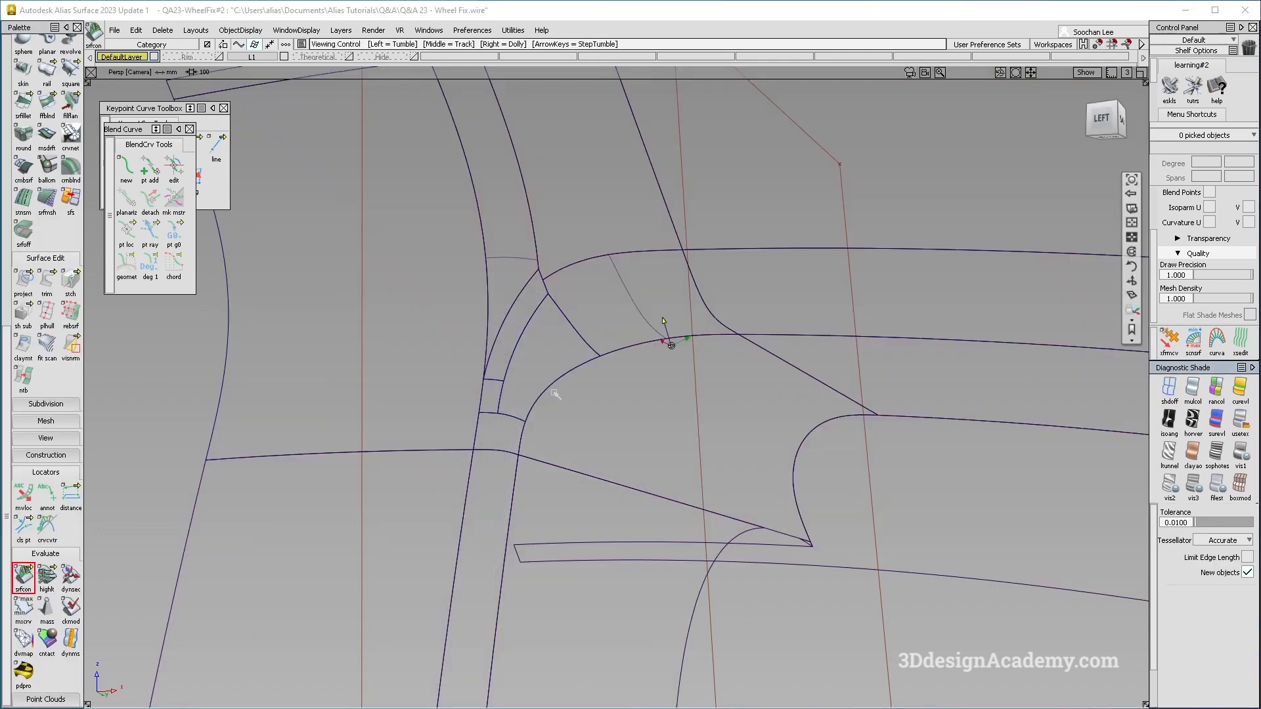
left_click(500, 436)
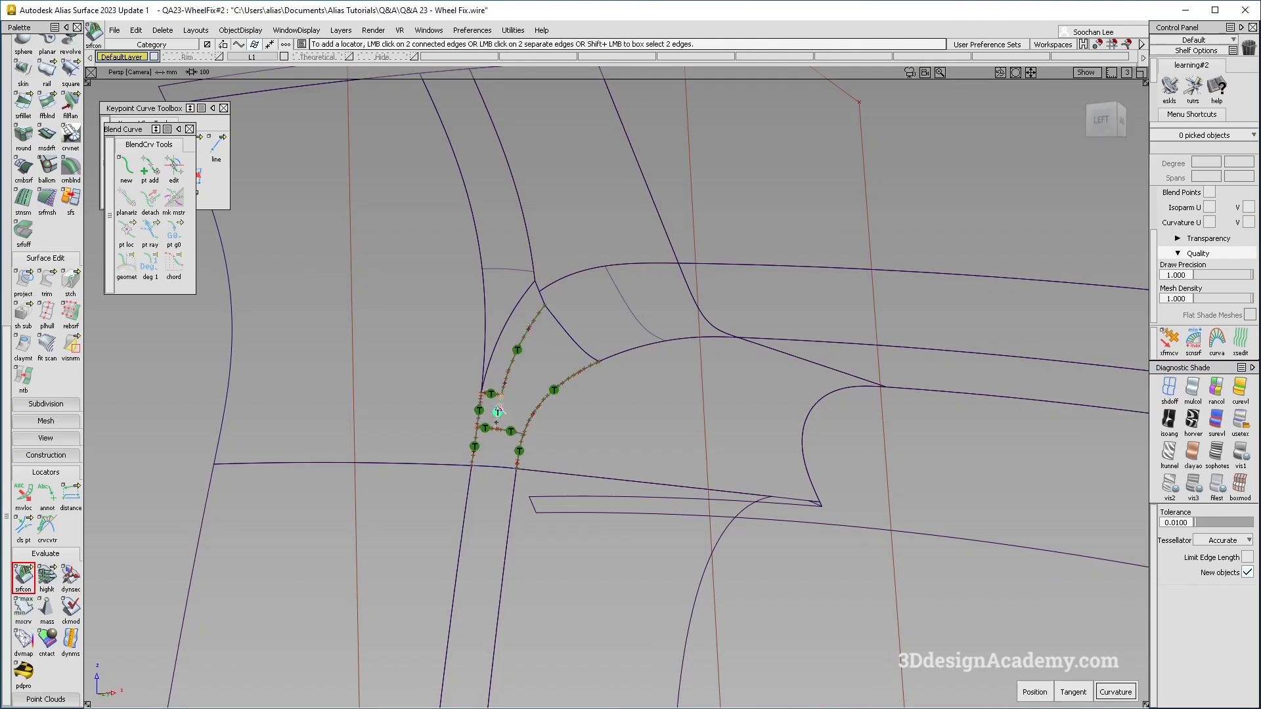
scroll(538, 289, "up", 3)
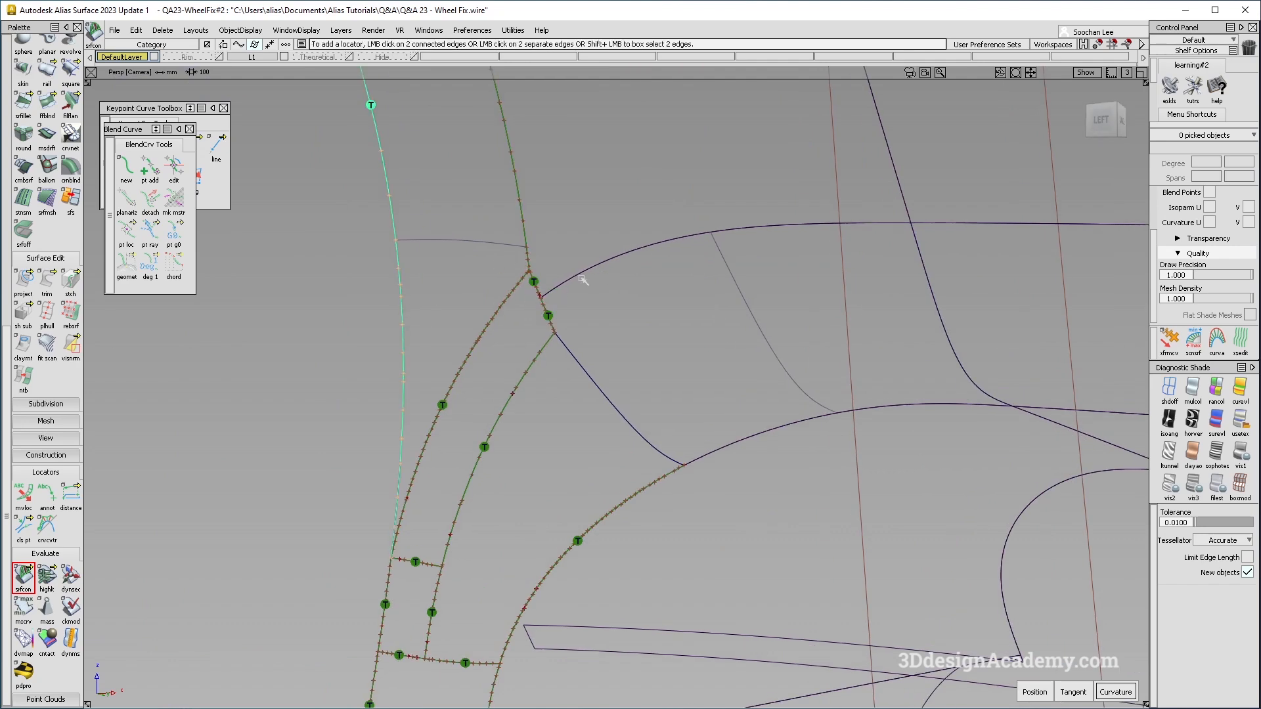
left_click_drag(676, 429, 773, 453, "alt+shift")
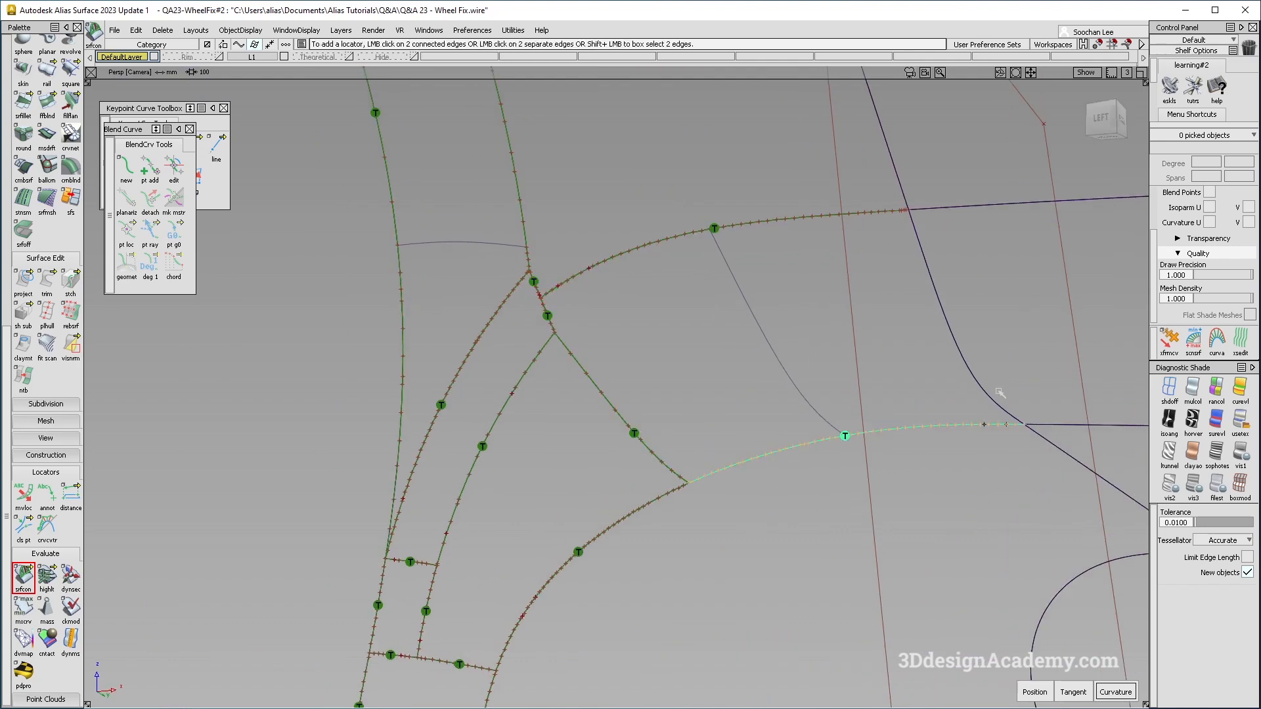
left_click_drag(921, 400, 936, 399, "alt+shift")
right_click_drag(936, 399, 850, 399, "alt+shift")
Examine the reflection flow over the finished corner from several angles with the Showroom shading turned on
left_click(1240, 420)
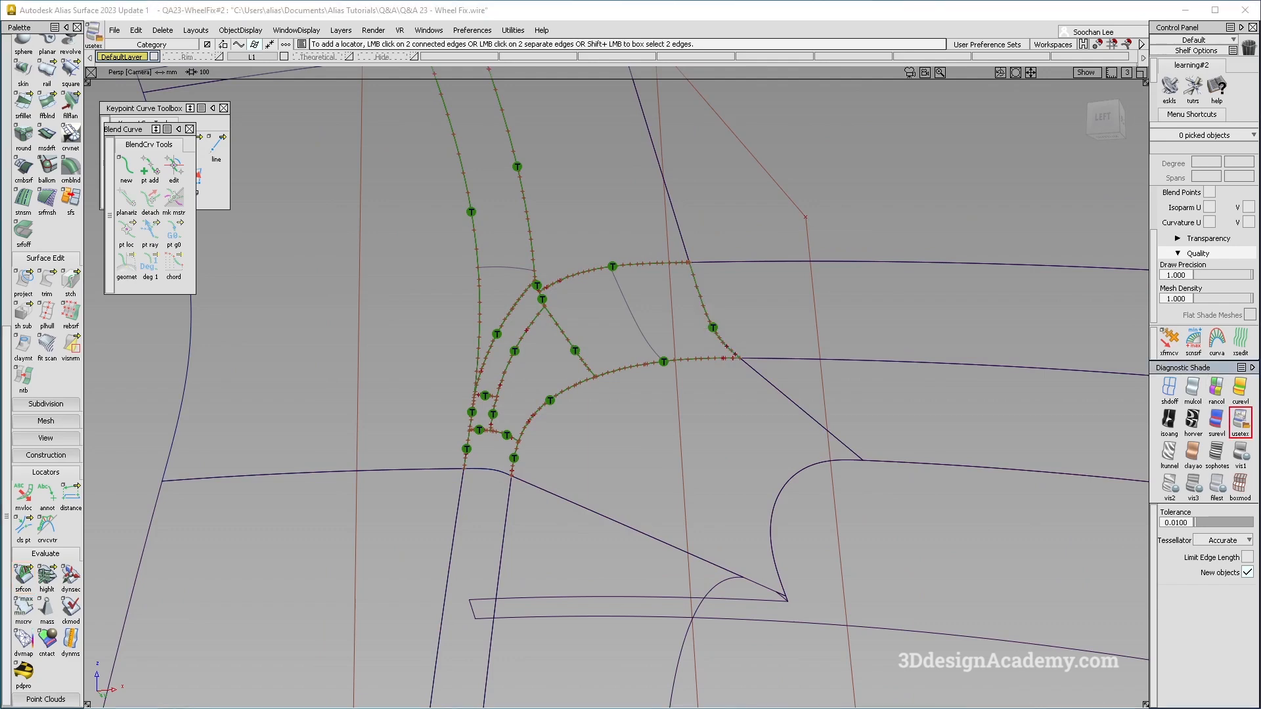
mouse_move(650, 493)
left_mouse_down("alt+shift")
mouse_move(582, 360)
mouse_move(593, 337)
mouse_move(605, 557)
mouse_move(617, 546)
left_mouse_up("alt+shift")
right_click_drag(656, 578, 591, 491, "ctrl+shift")
middle_click_drag(703, 423, 674, 438, "alt+shift")
left_click_drag(674, 438, 599, 408, "alt+shift")
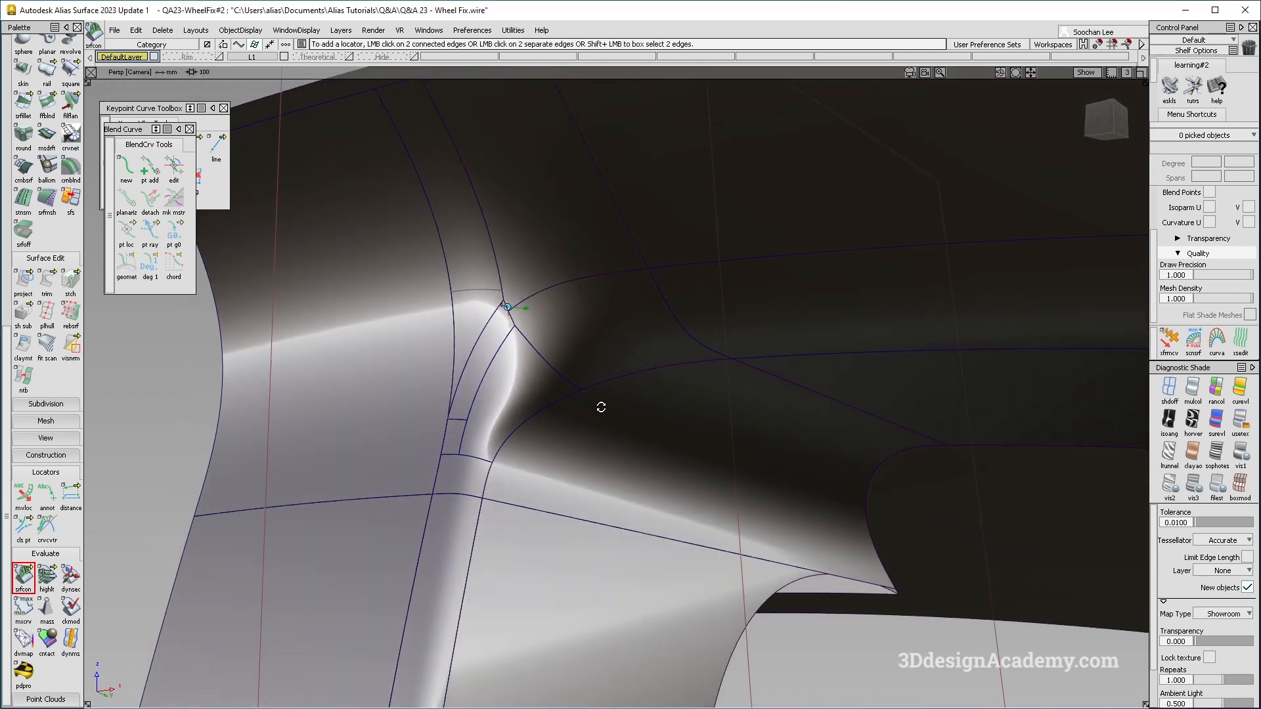
right_click_drag(663, 393, 529, 357, "alt+shift")
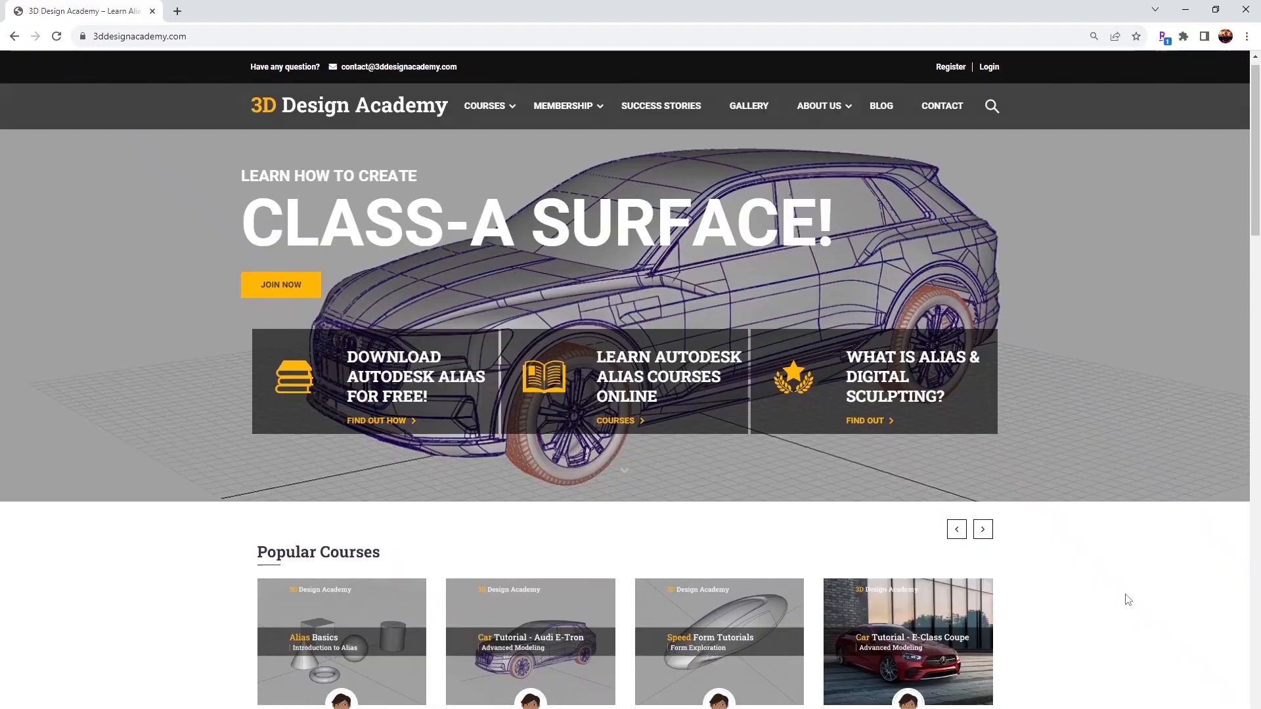
scroll(1127, 599, "down", 5)
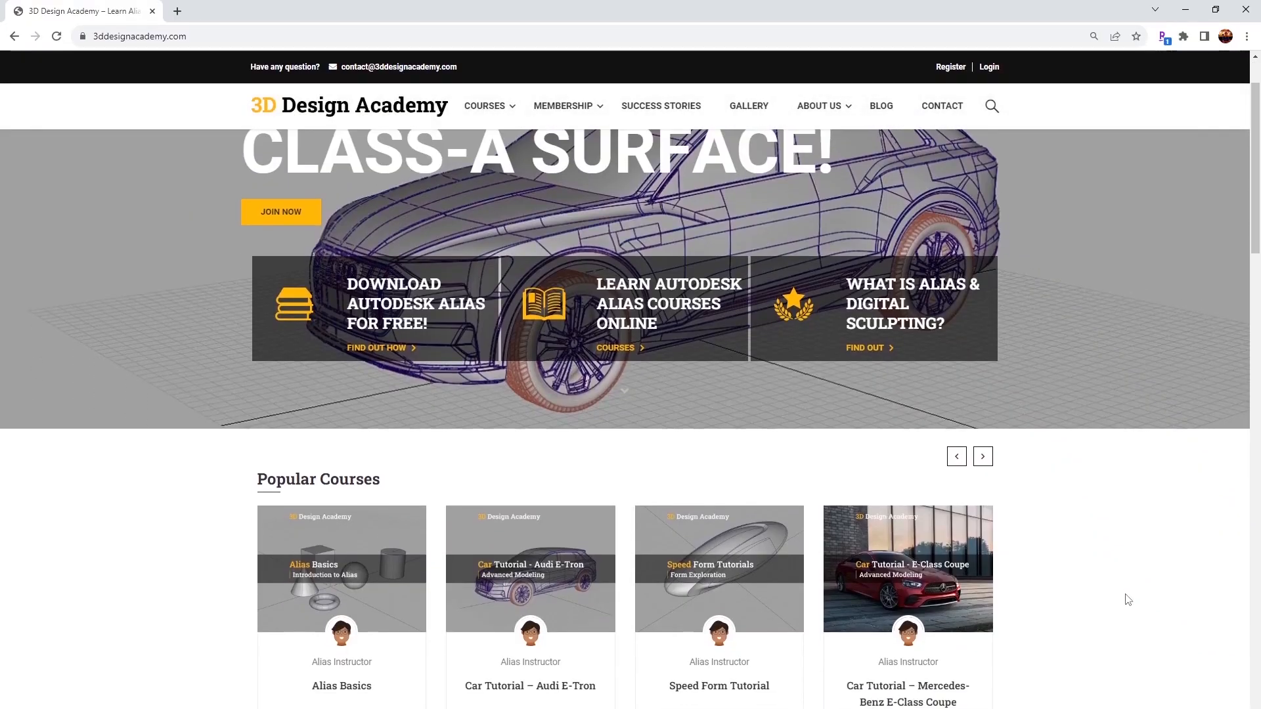
scroll(1128, 599, "down", 3)
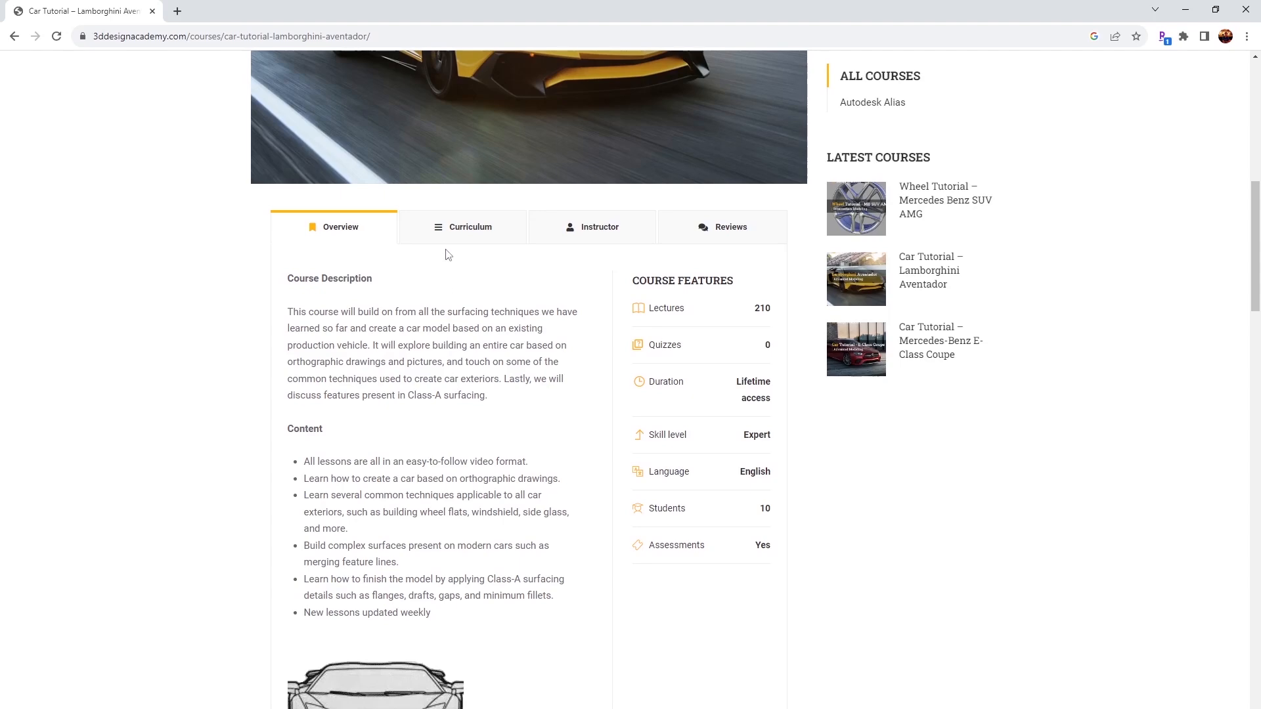
left_click(454, 236)
scroll(452, 329, "down", 10)
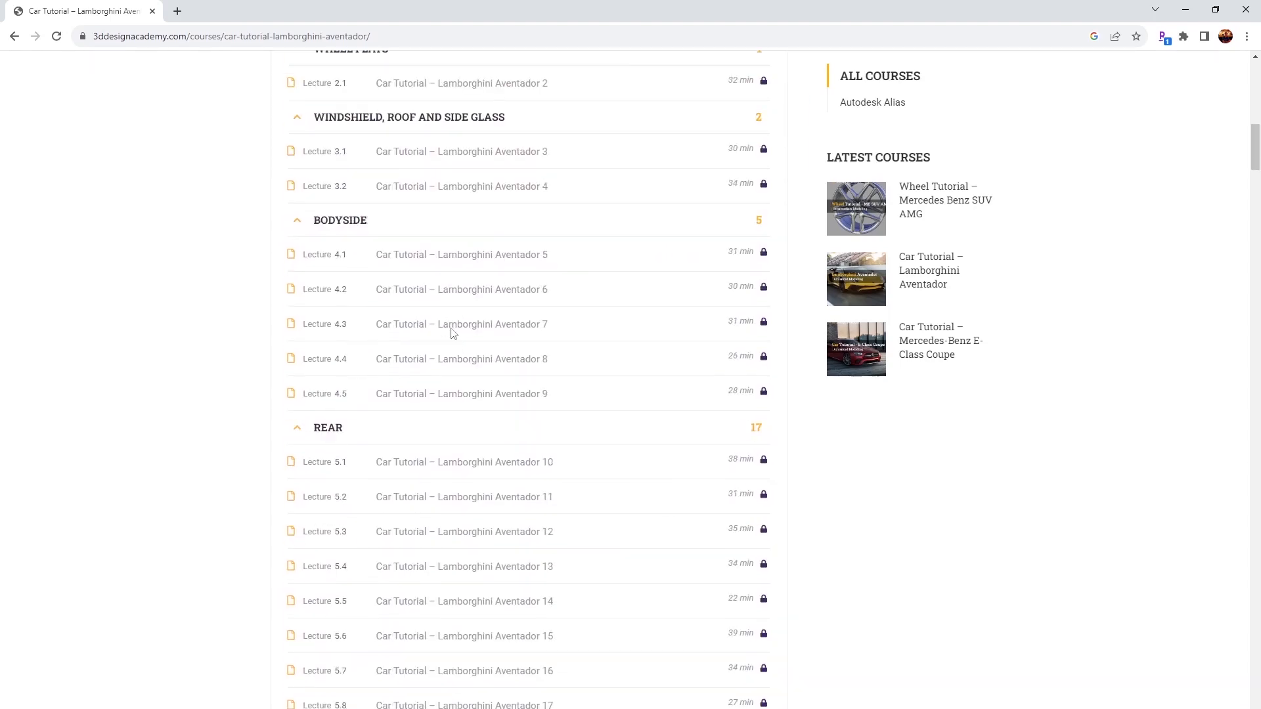
scroll(452, 335, "down", 2)
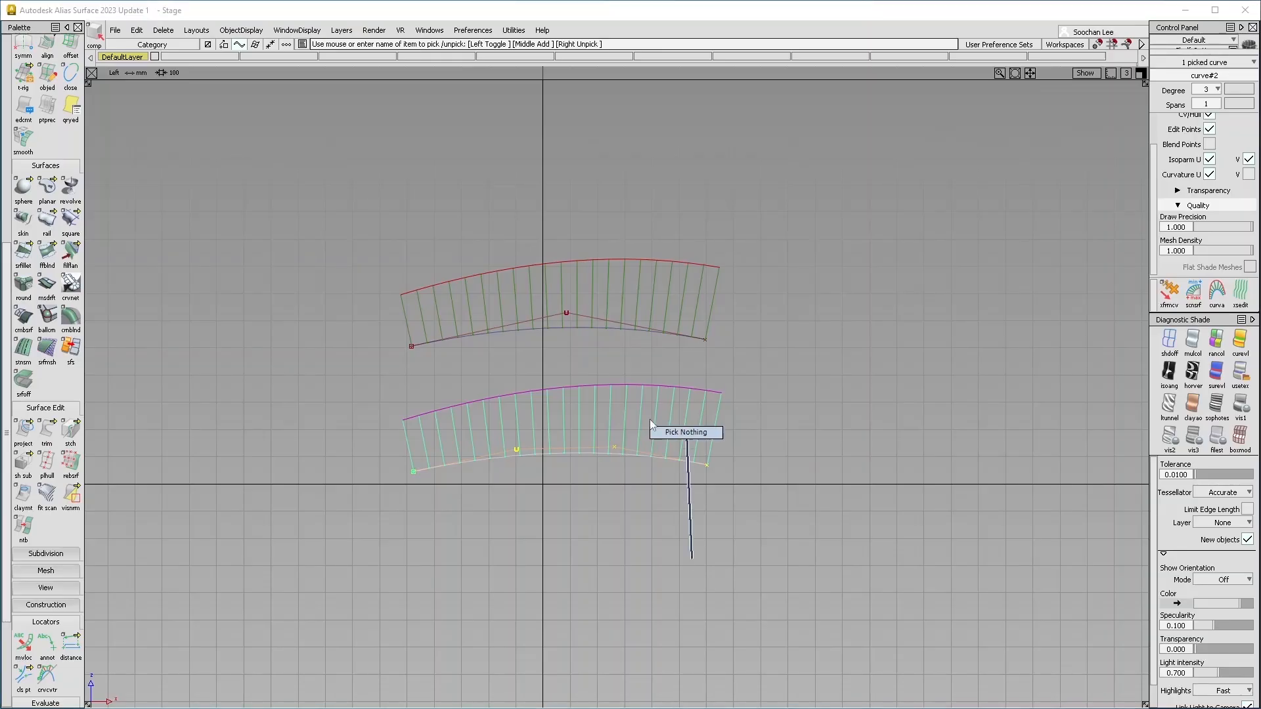
left_click(609, 338)
left_click_drag(602, 364, 622, 364)
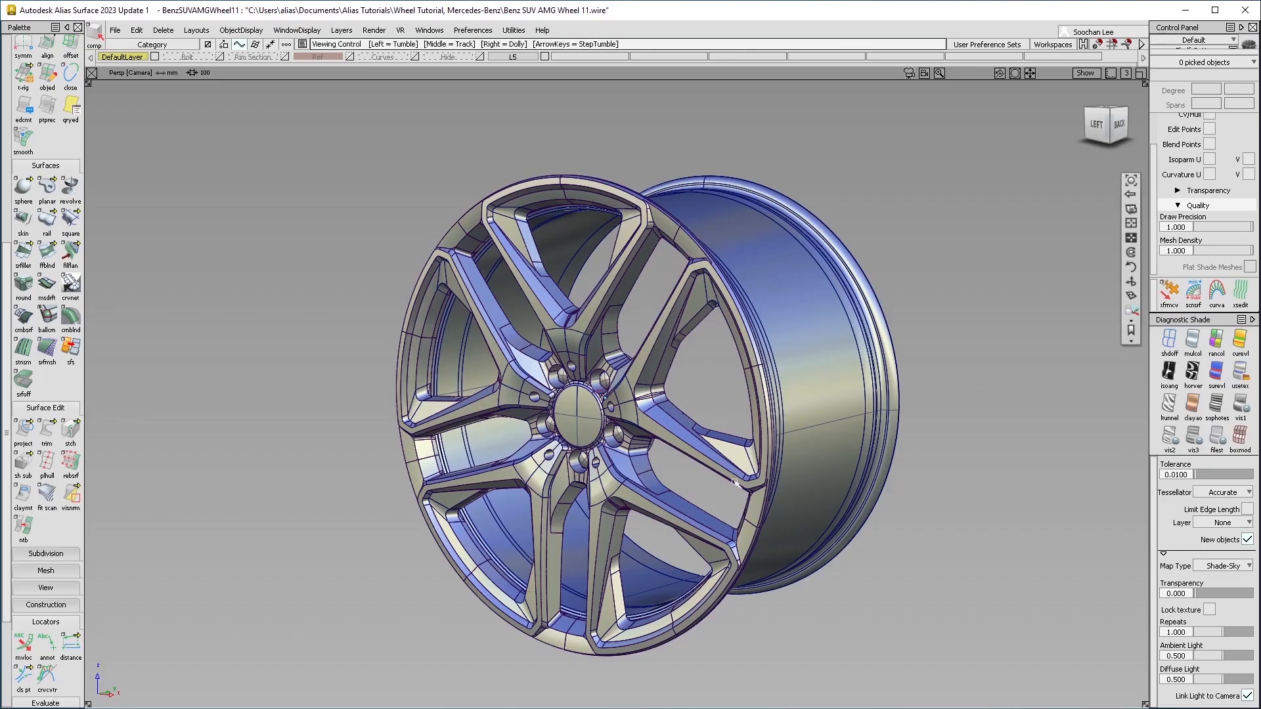
left_click_drag(734, 483, 608, 474, "alt+shift")
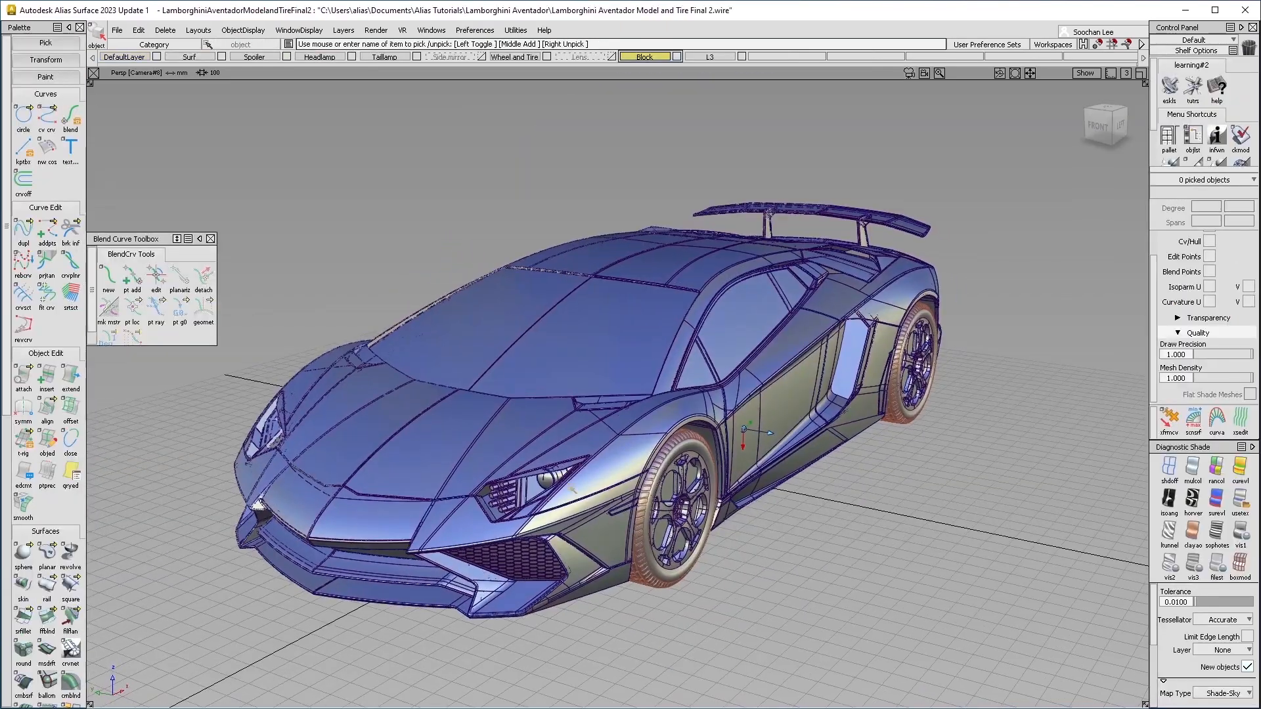
left_click_drag(696, 480, 837, 480, "alt+shift")
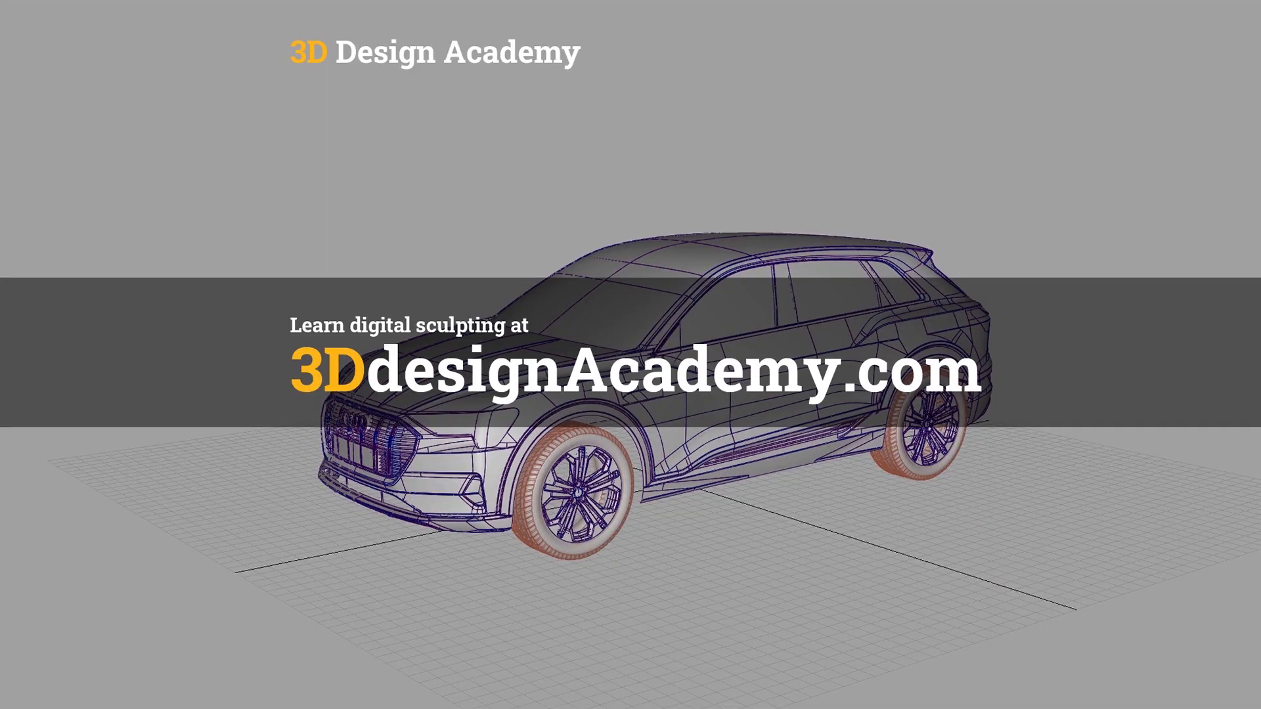